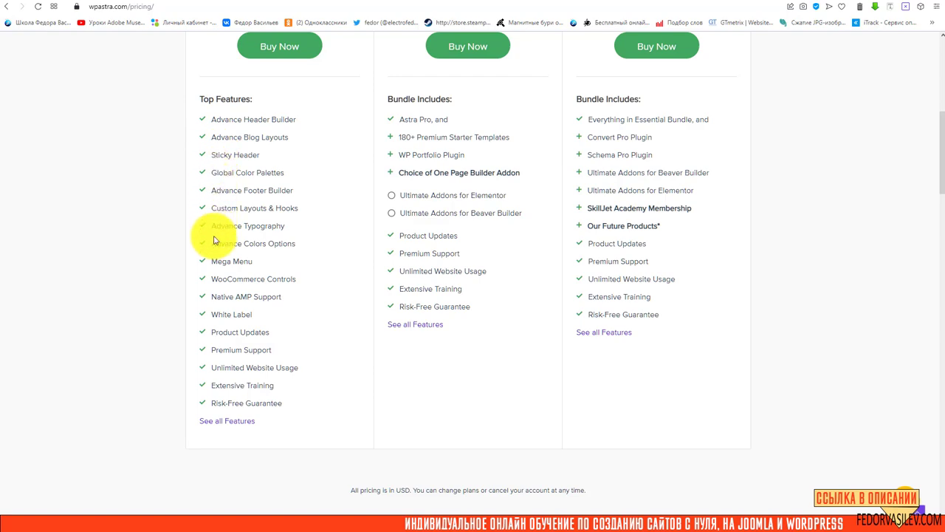
Scroll the Astra pricing page to compare Astra Pro ($49), Essential Bundle ($169) and Growth Bundle ($249)
scroll(271, 388, "up", 1)
scroll(271, 389, "up", 2)
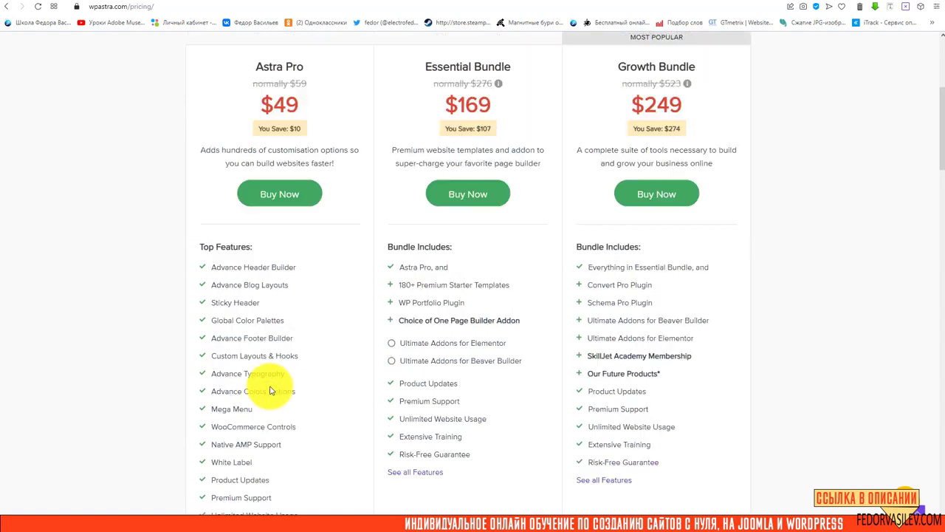
scroll(416, 228, "down", 5)
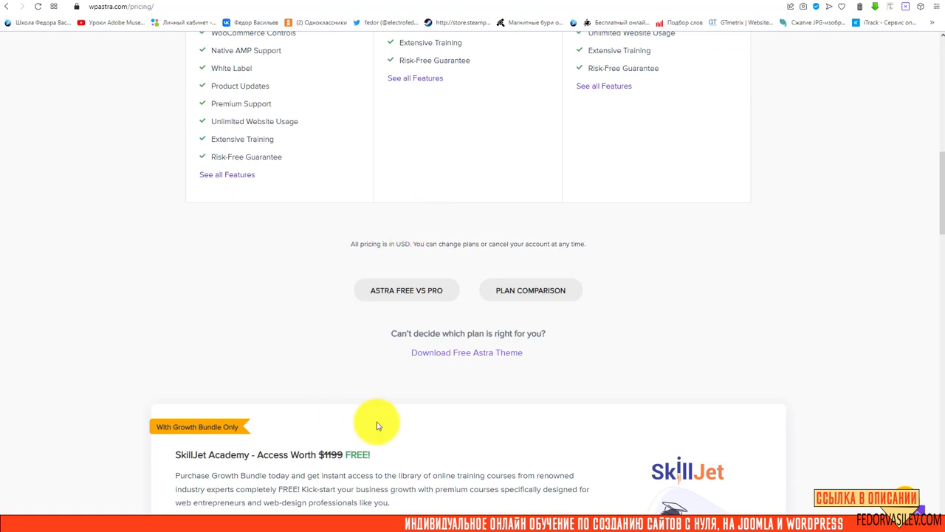
scroll(432, 285, "down", 2)
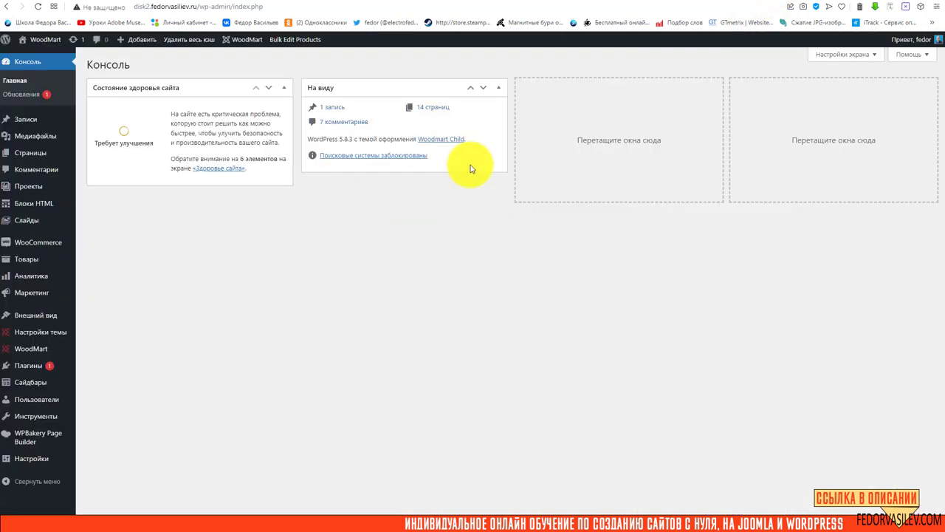
left_click(797, 6)
scroll(388, 264, "down", 3)
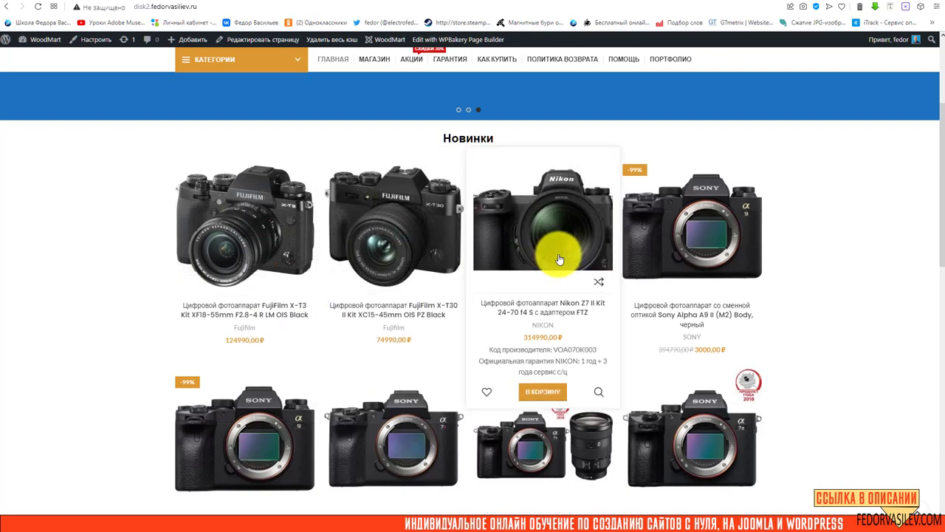
scroll(559, 258, "down", 3)
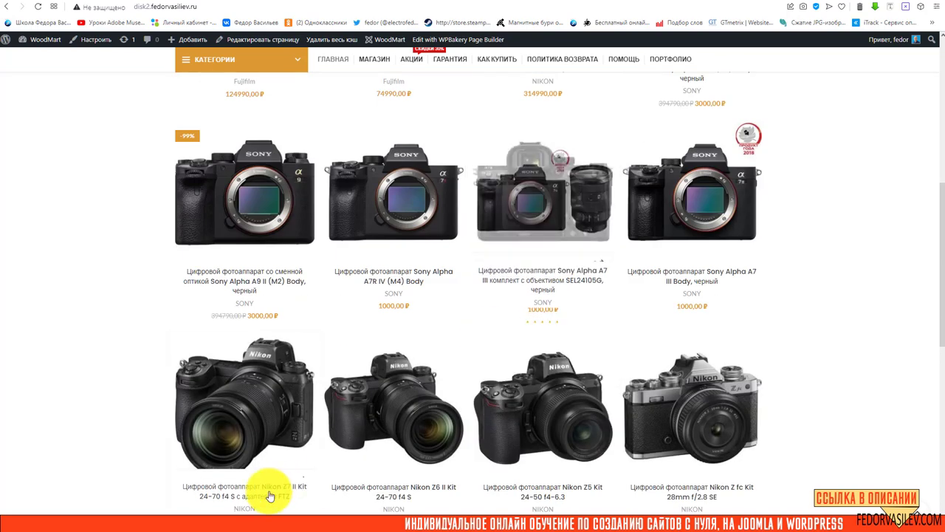
scroll(286, 414, "up", 3)
scroll(286, 413, "up", 4)
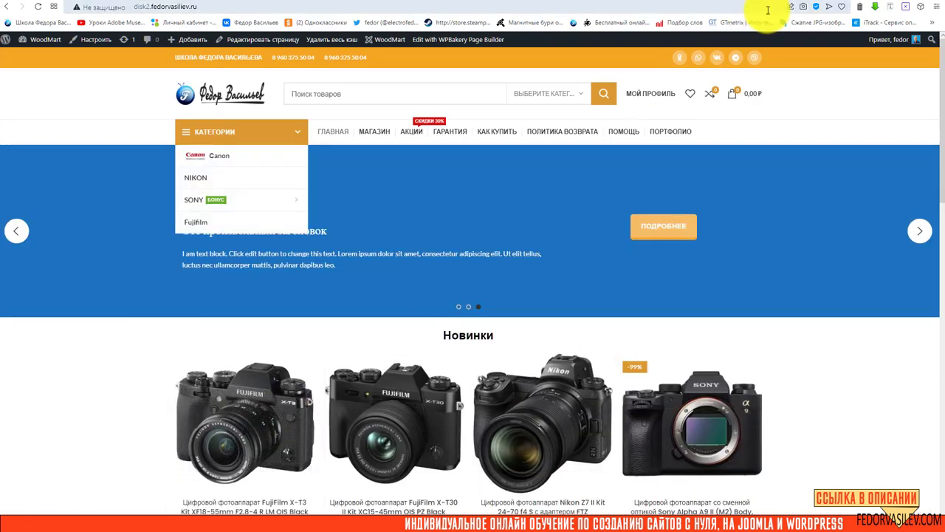
left_click(794, 9)
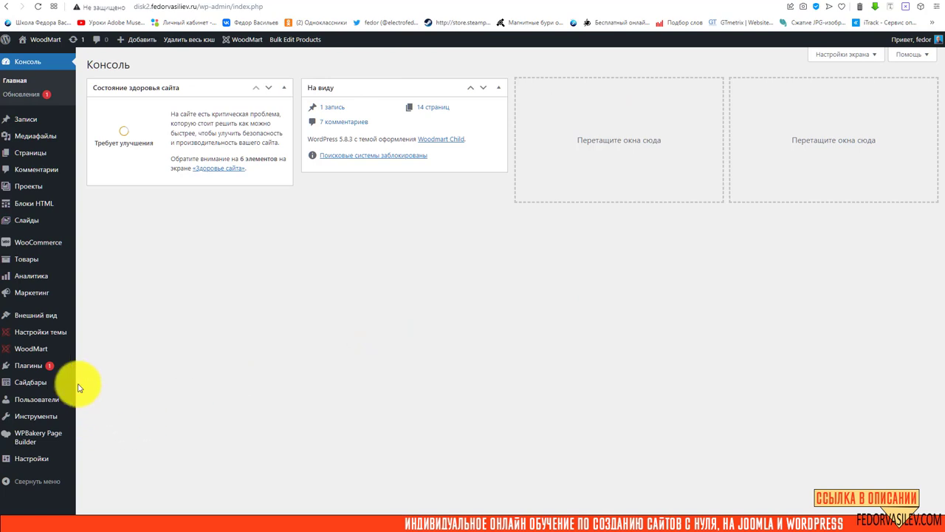
mouse_move(56, 341)
mouse_move(31, 320)
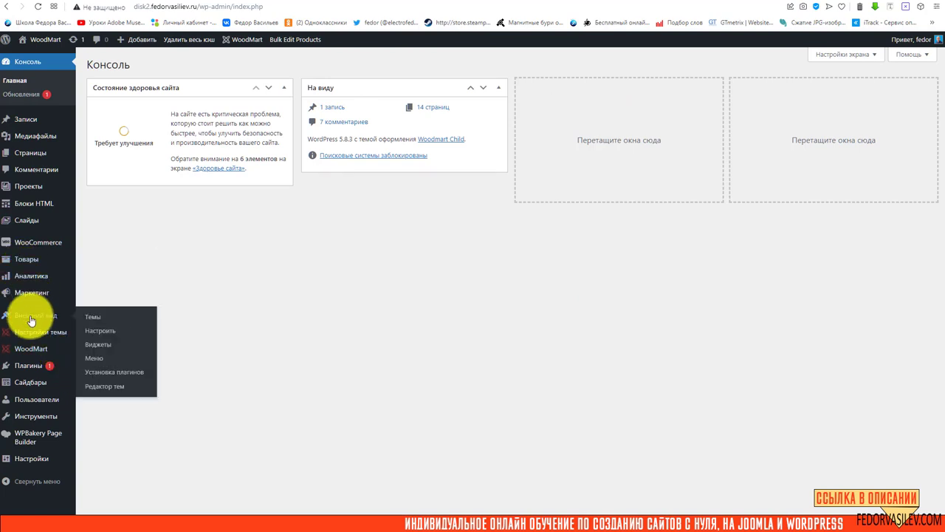
Go to Appearance > Themes > Add New and search the theme directory for 'Astra'
left_click(93, 315)
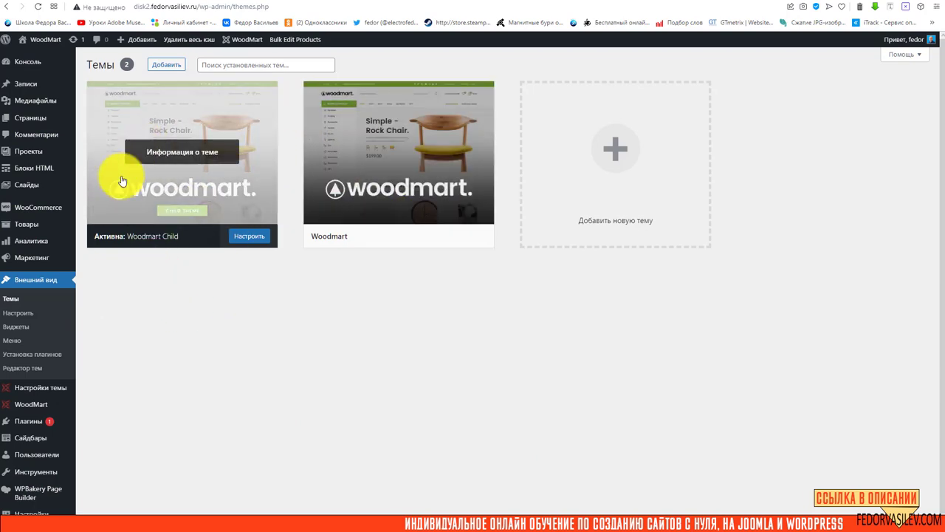
left_click(615, 156)
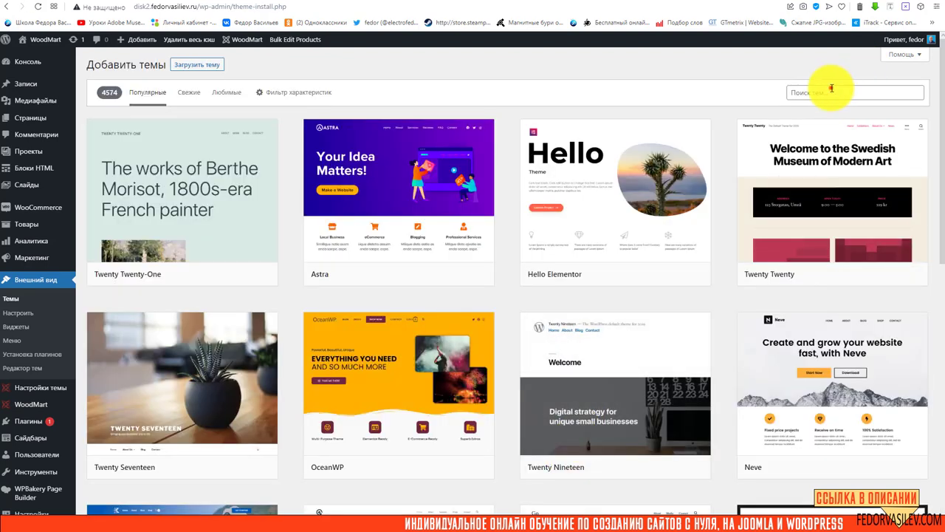
left_click(830, 89)
left_click(721, 65)
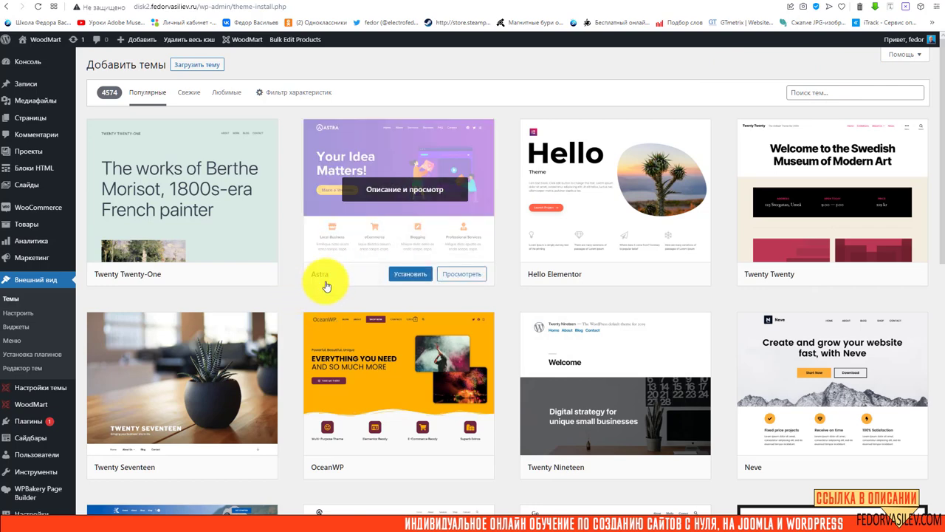
right_click(797, 94)
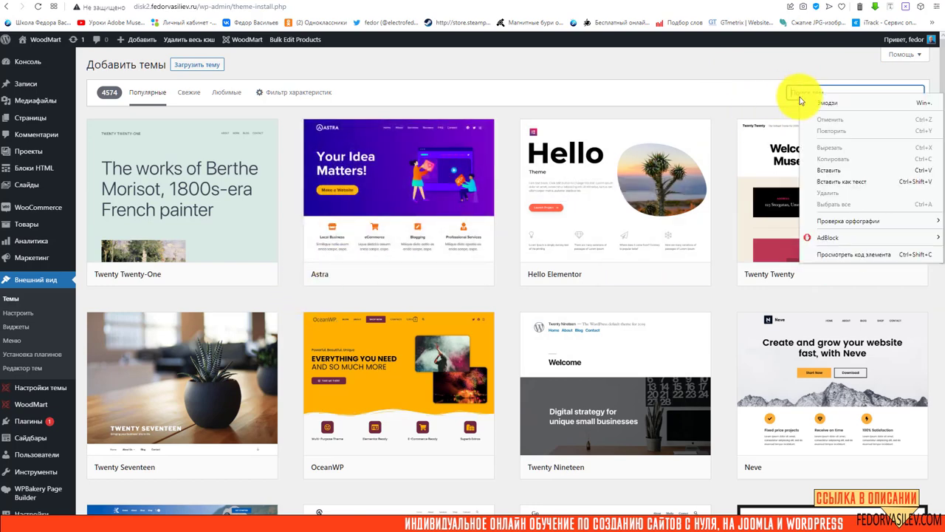
left_click(819, 180)
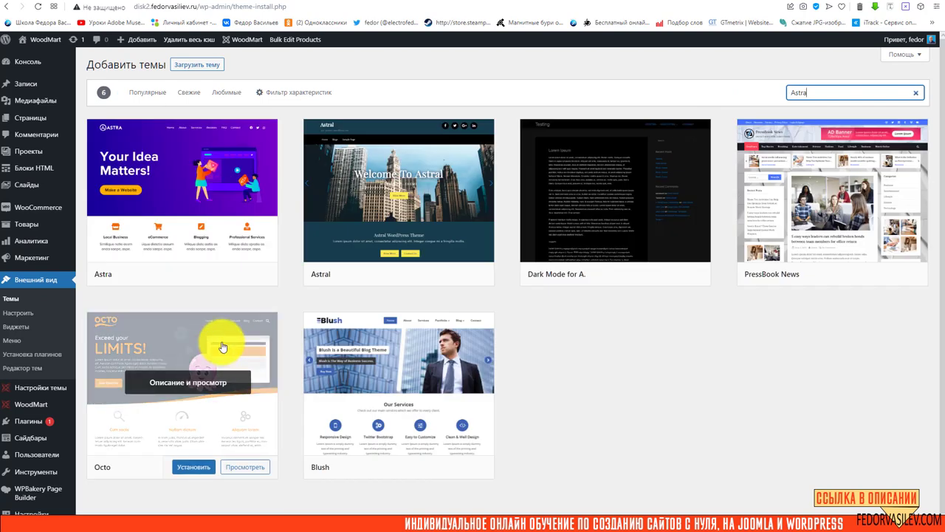
Open the Astra theme card to view its description and version 3.7.6 preview
mouse_move(127, 169)
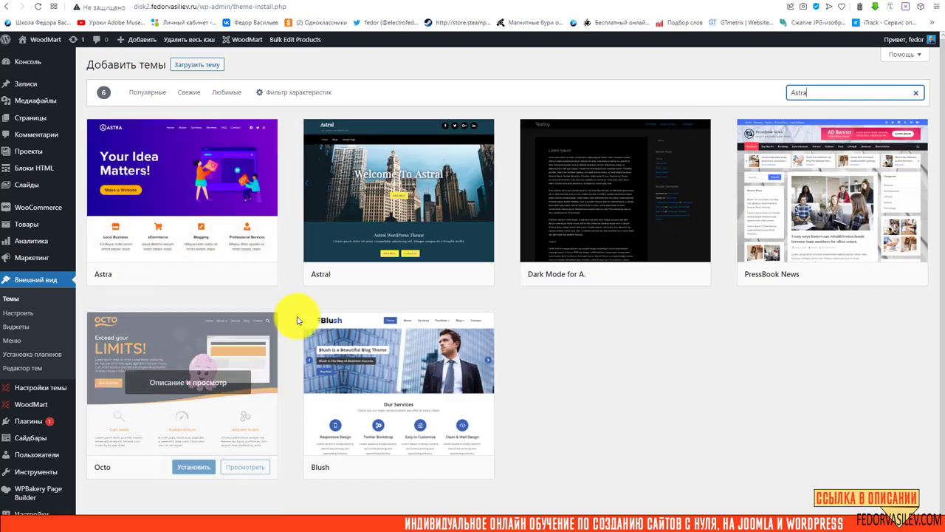
mouse_move(332, 185)
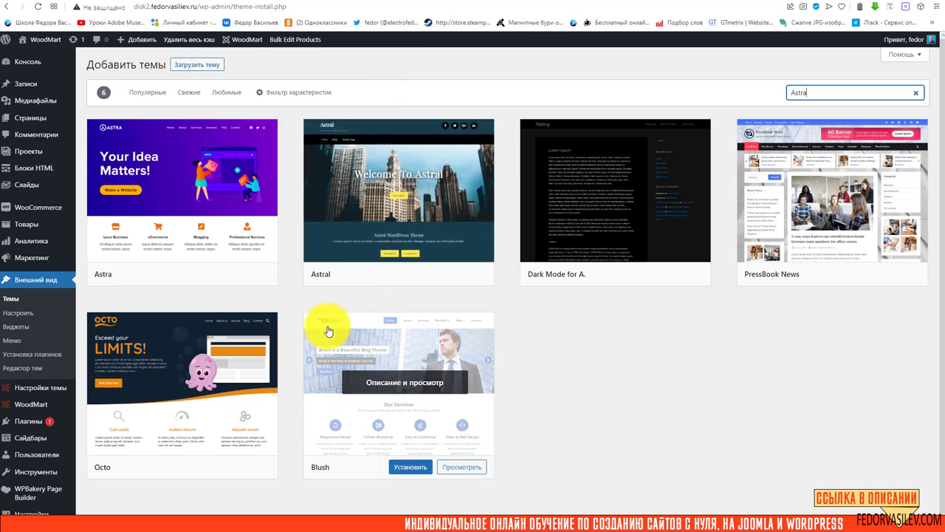
mouse_move(158, 123)
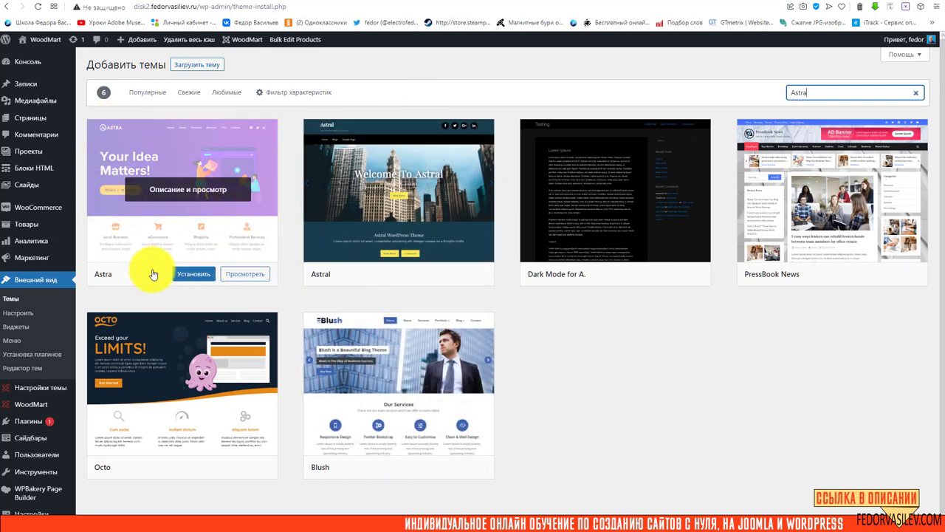
left_click(189, 193)
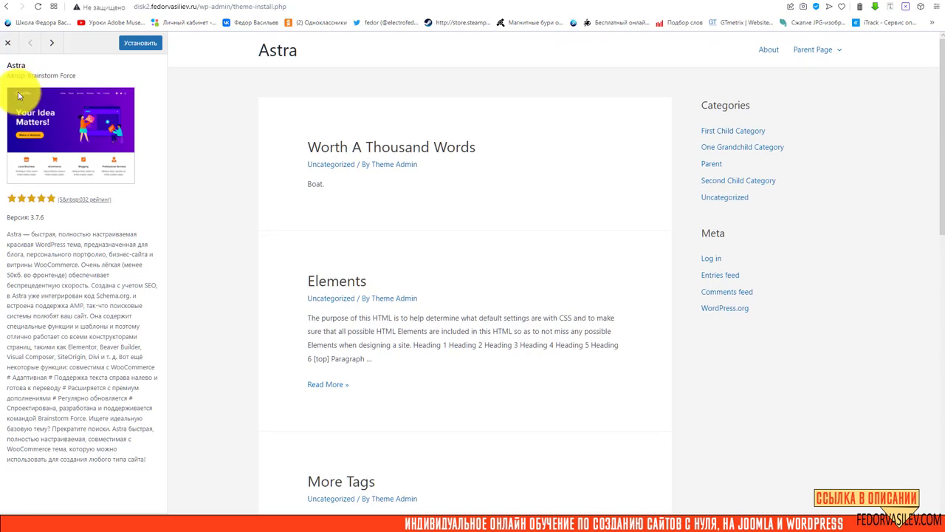
Install Astra 3.7.6 and activate it as the site's theme
left_click(134, 43)
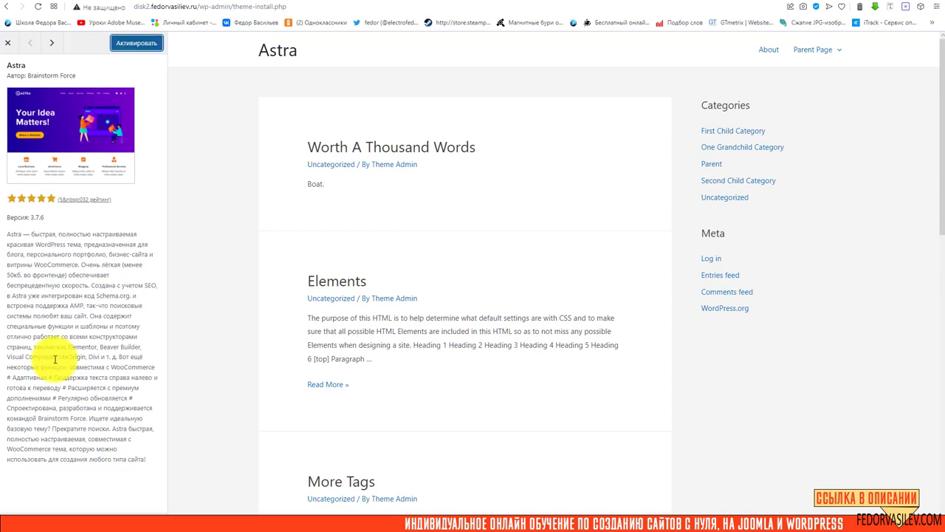
left_click(133, 43)
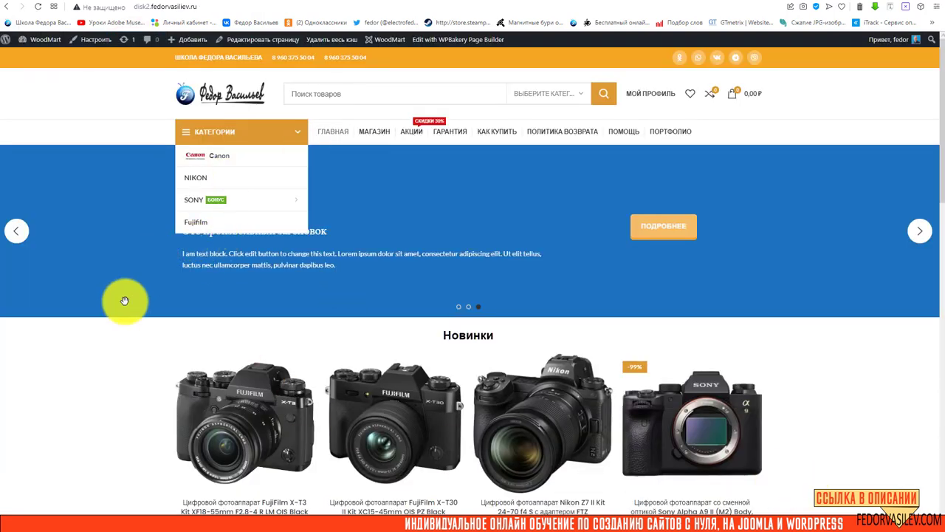
Scroll through the storefront's camera listings
scroll(122, 318, "down", 2)
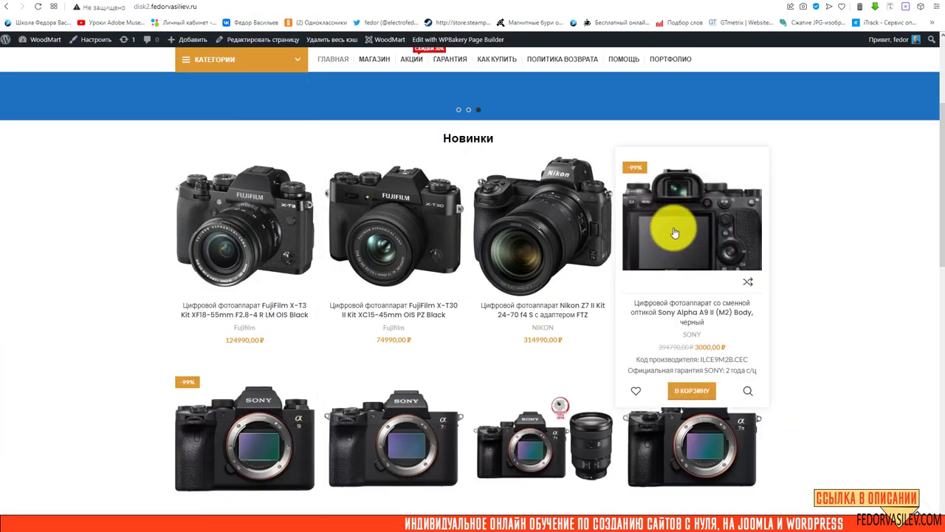
scroll(683, 332, "down", 1)
scroll(228, 288, "up", 2)
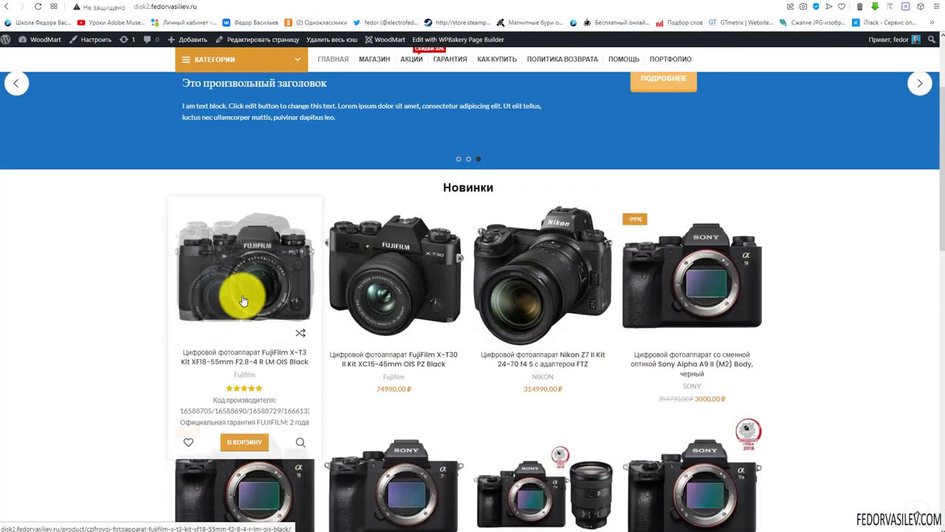
scroll(325, 295, "down", 4)
scroll(295, 236, "up", 3)
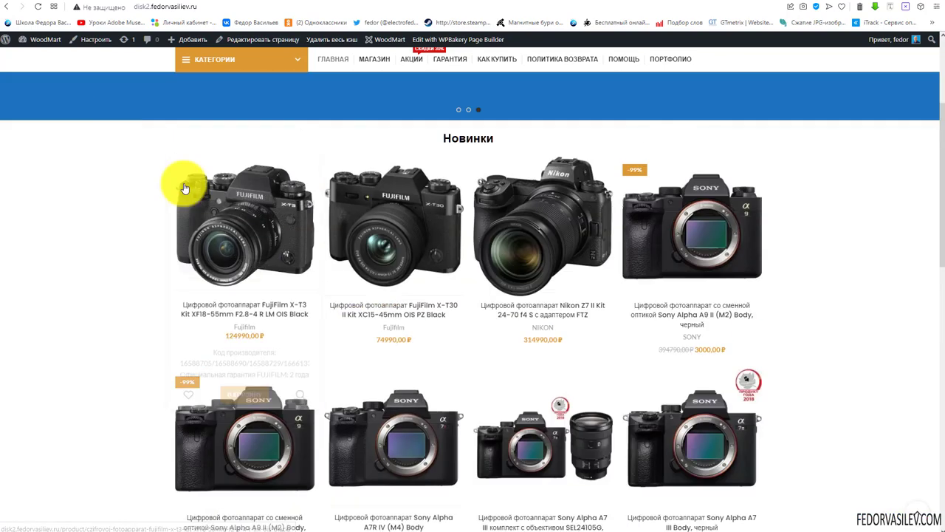
Reload the storefront to view the camera grid under Astra, then return to the Themes tab
left_click(184, 235)
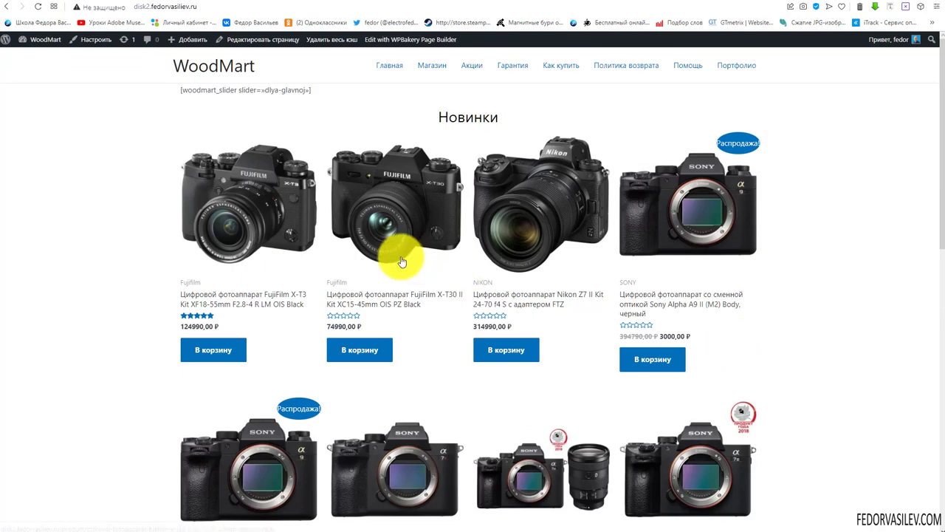
scroll(354, 274, "down", 3)
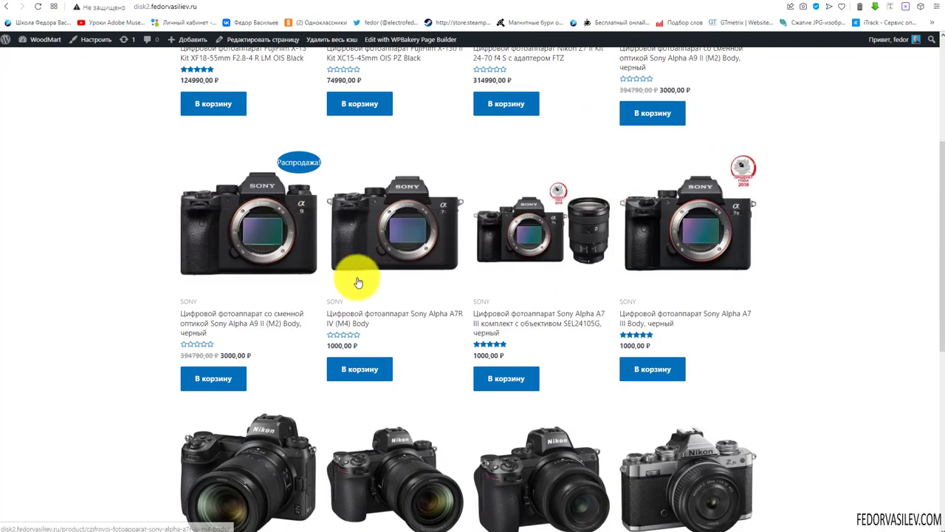
scroll(249, 253, "down", 3)
scroll(249, 252, "down", 3)
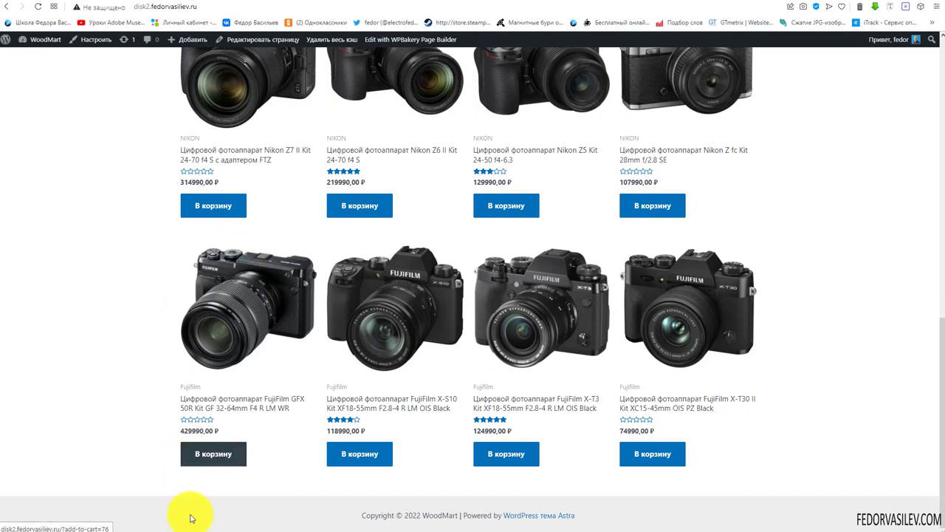
scroll(435, 444, "up", 1)
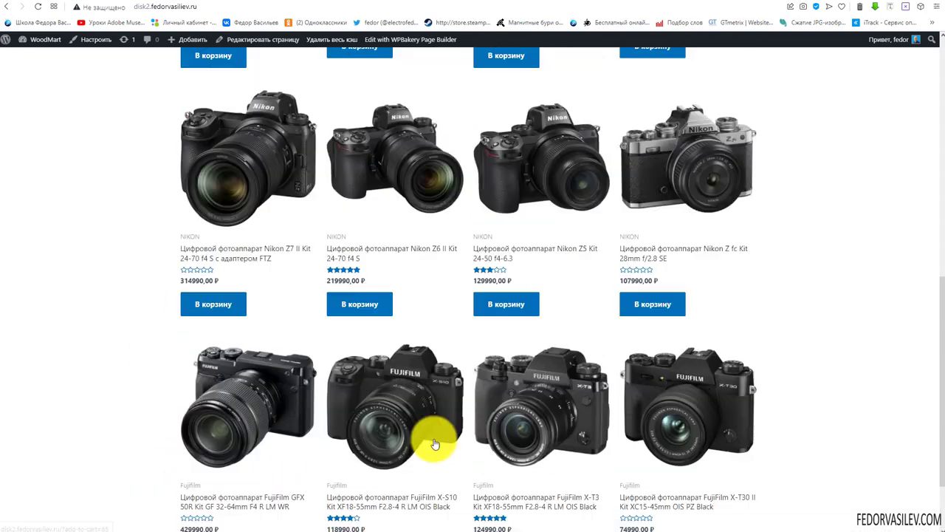
scroll(435, 444, "up", 10)
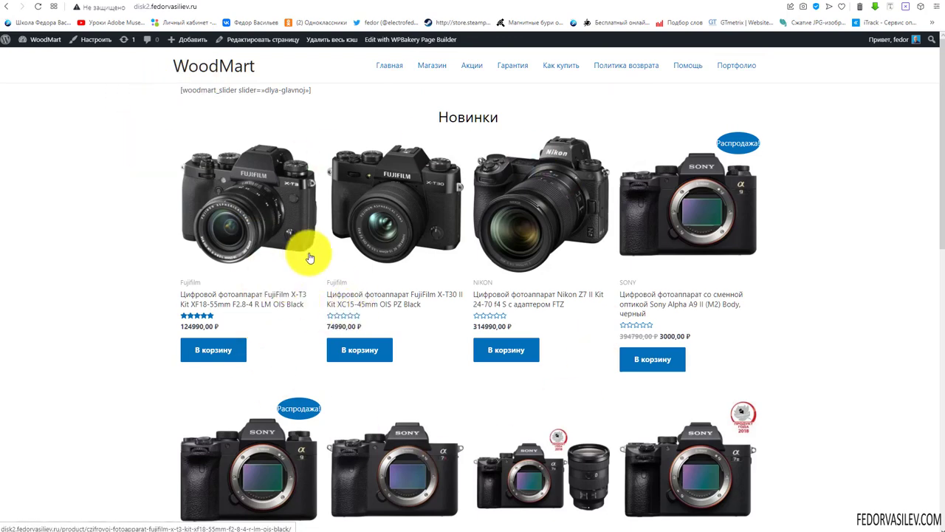
scroll(308, 251, "down", 8)
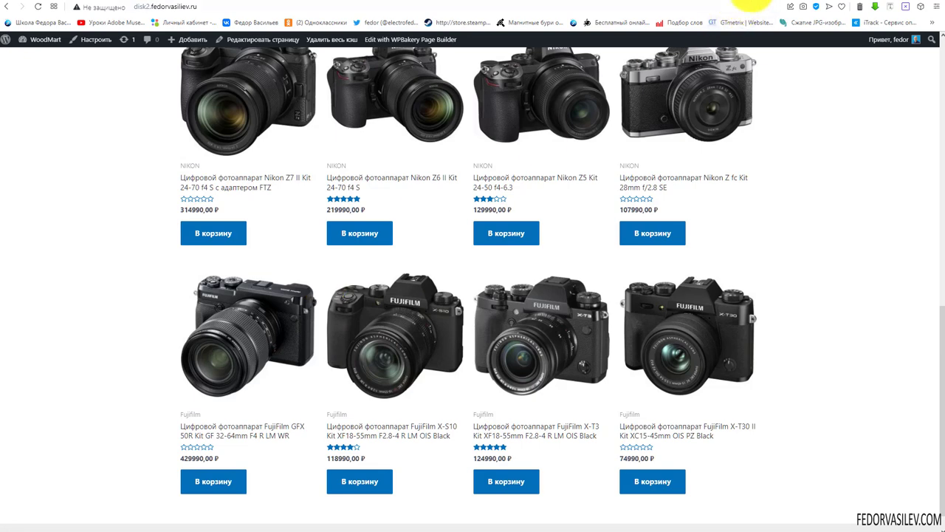
left_click(764, 2)
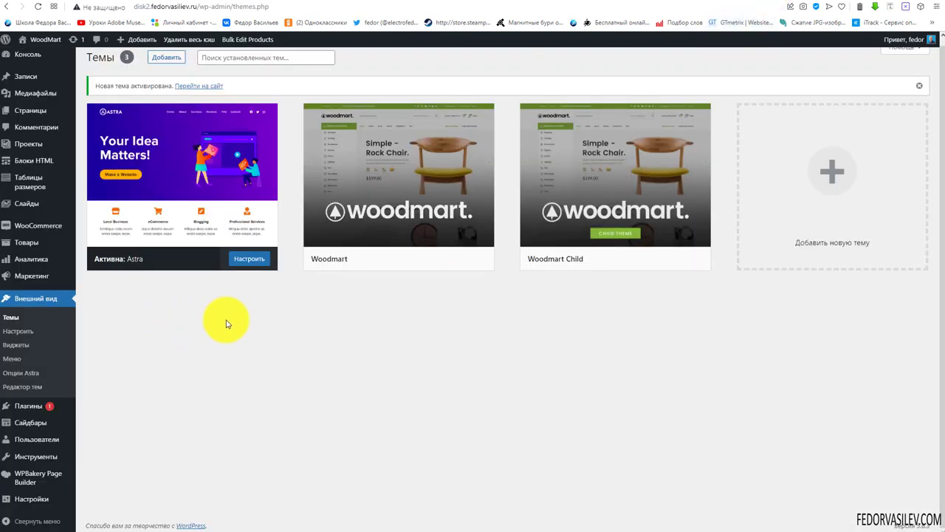
Launch the Customizer (Настроить) for the active Astra theme, previewing the Новинки camera grid
left_click(256, 266)
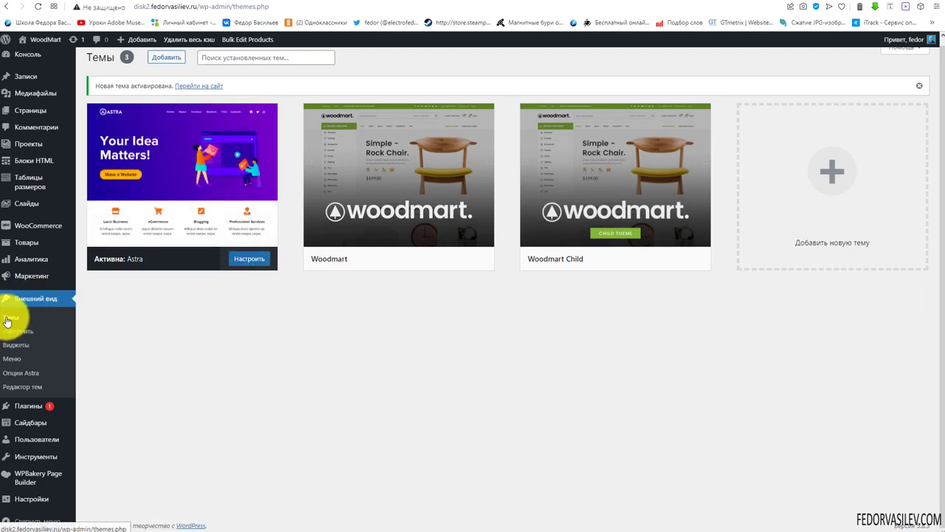
left_click(31, 333)
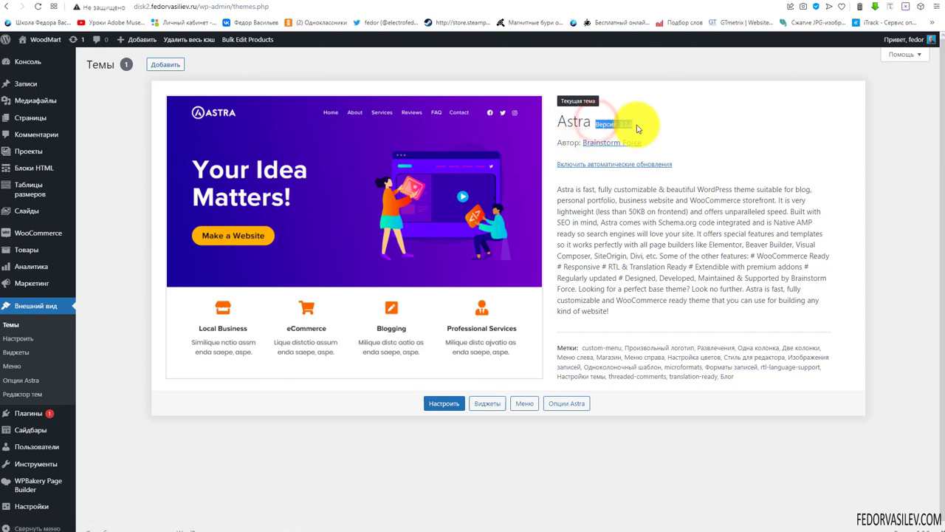
left_click(697, 127)
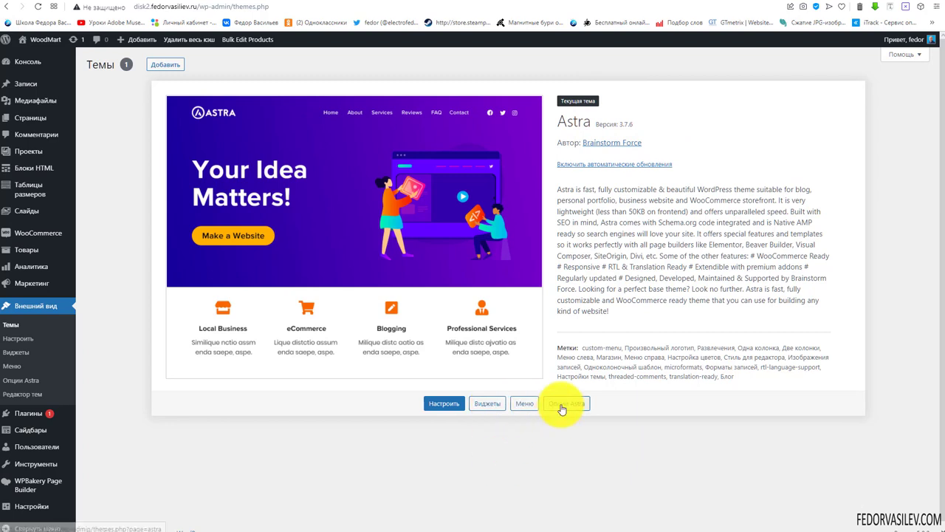
left_click(432, 414)
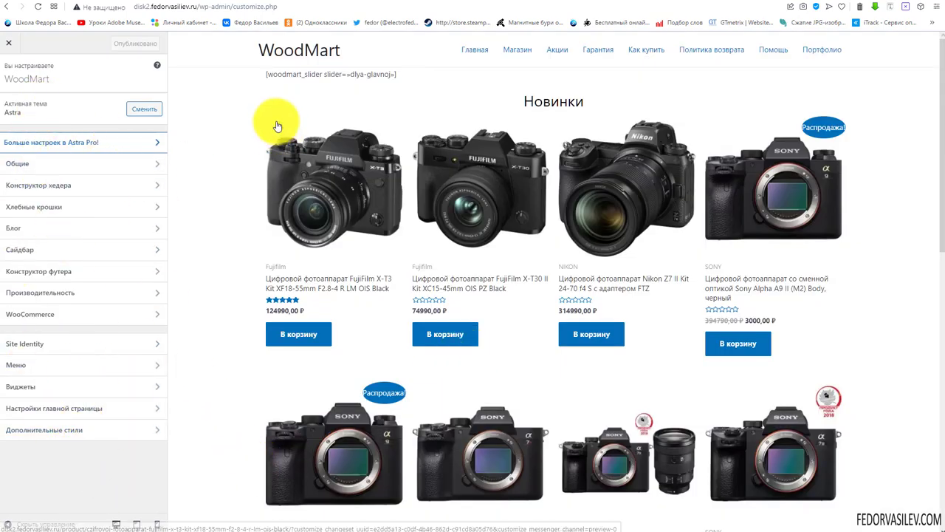
Scroll through the storefront preview in the Customizer
scroll(429, 226, "down", 10)
scroll(506, 298, "up", 7)
scroll(506, 298, "up", 3)
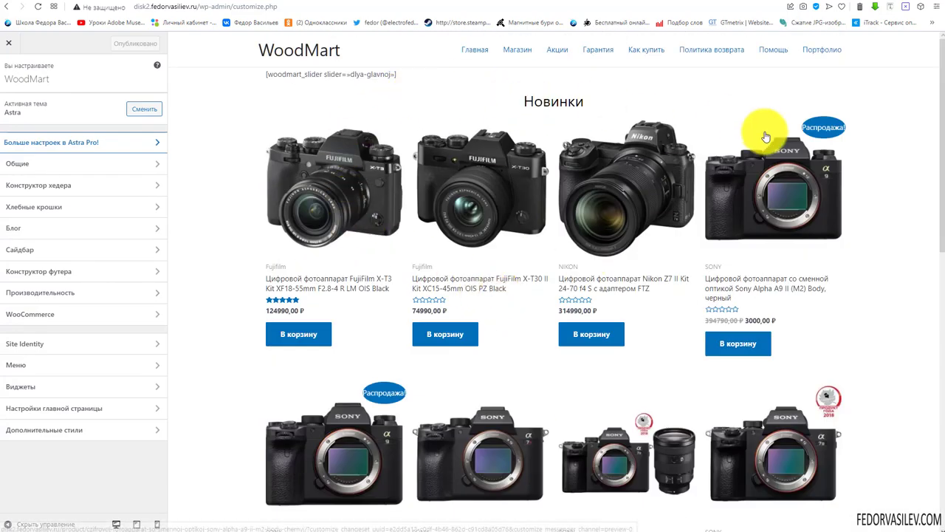
scroll(760, 147, "down", 8)
scroll(452, 227, "up", 5)
scroll(453, 227, "up", 3)
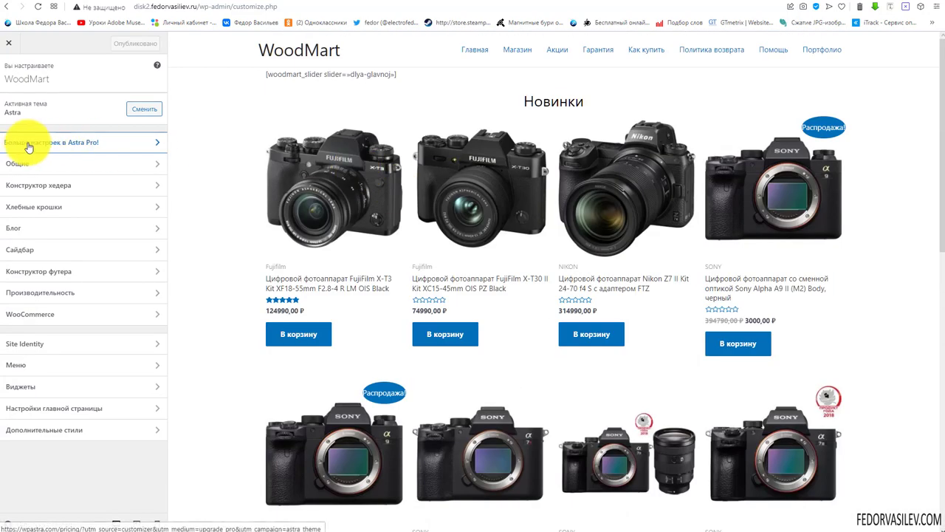
Open and close the Astra Pro upgrade page, then open the Общие settings group
left_click(152, 144)
key("ctrl+w")
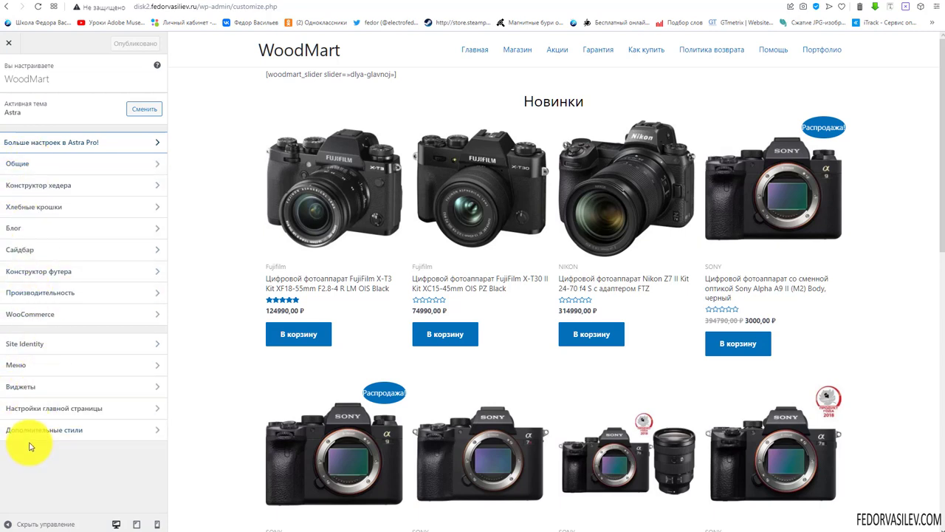
left_click(20, 168)
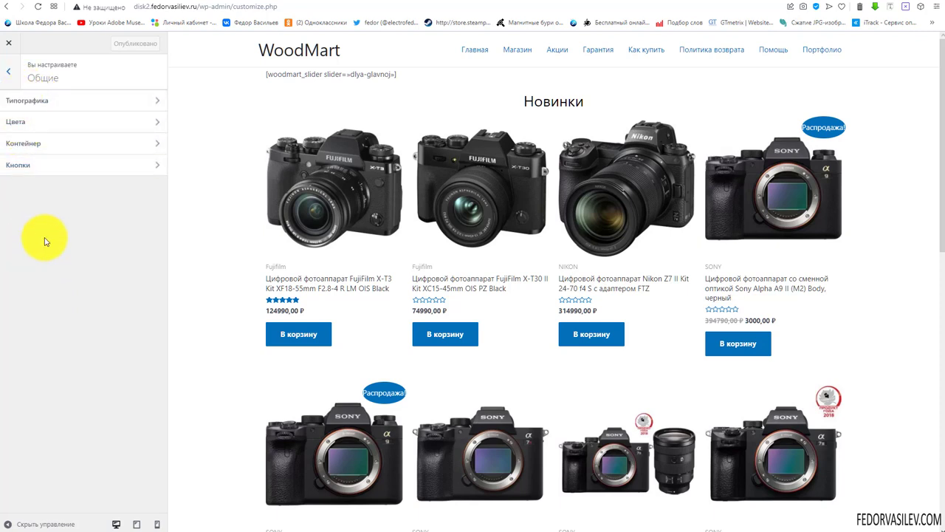
Open Типографика and try the Karla preset, then the Roboto preset
left_click(39, 106)
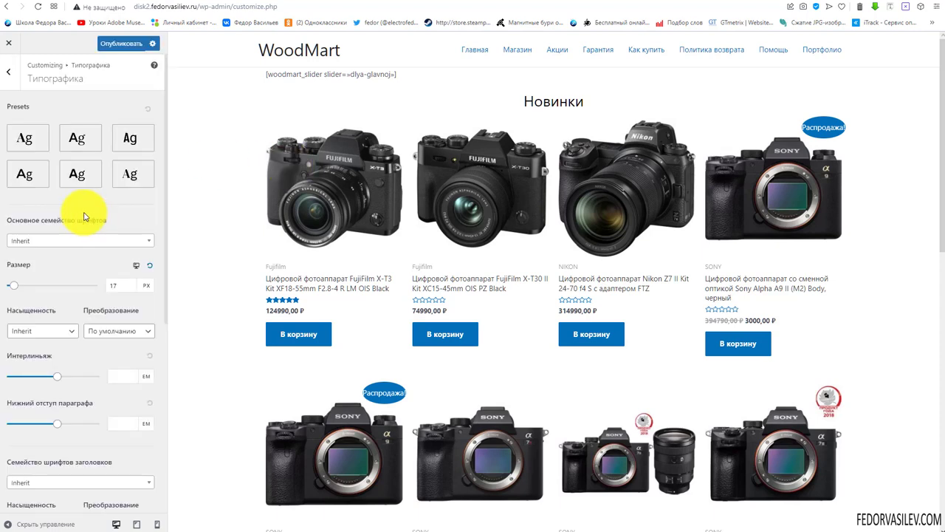
scroll(84, 216, "down", 5)
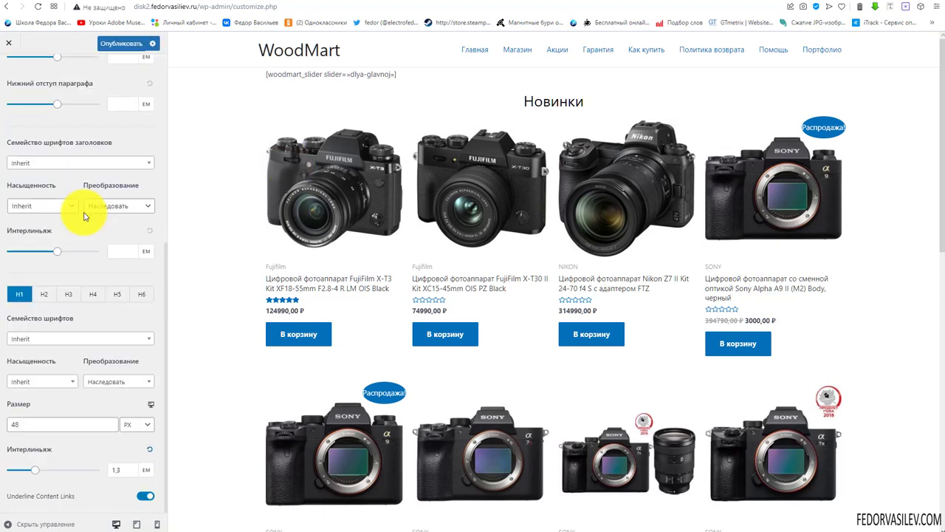
scroll(83, 217, "up", 5)
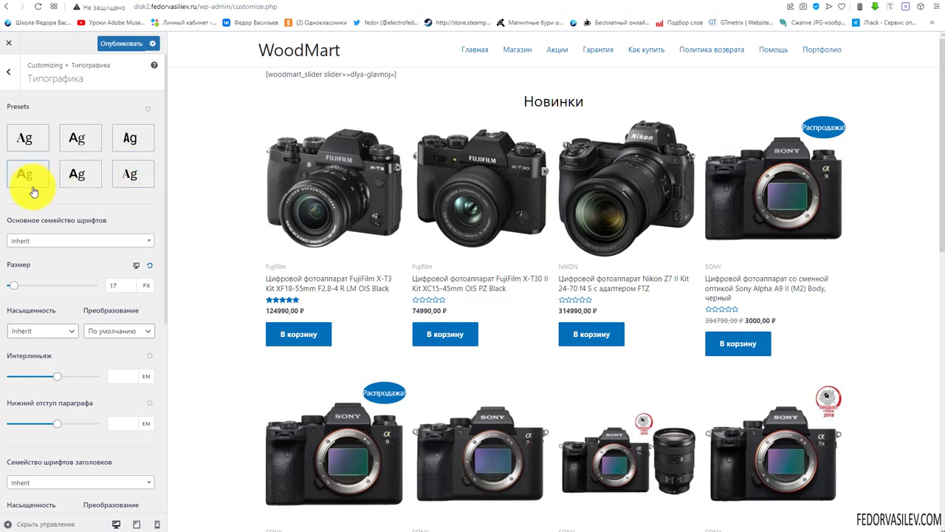
left_click(77, 173)
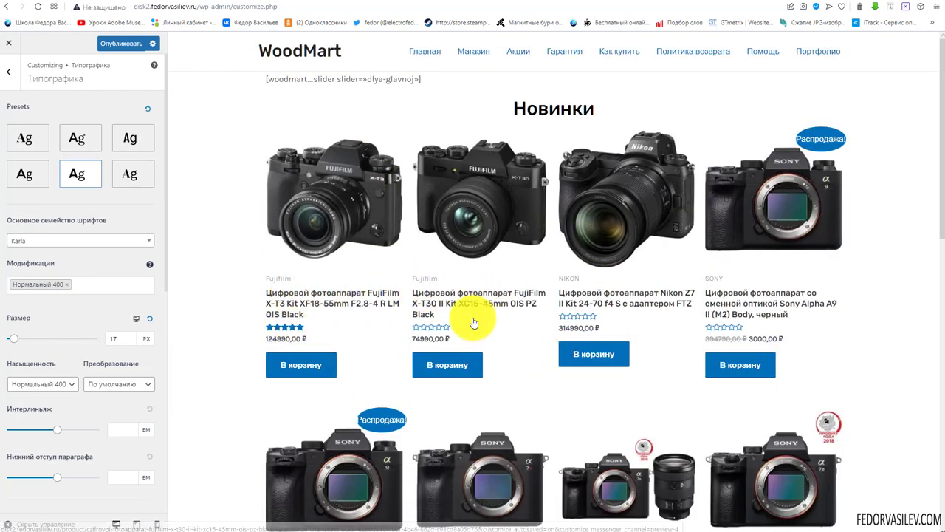
scroll(462, 302, "down", 1)
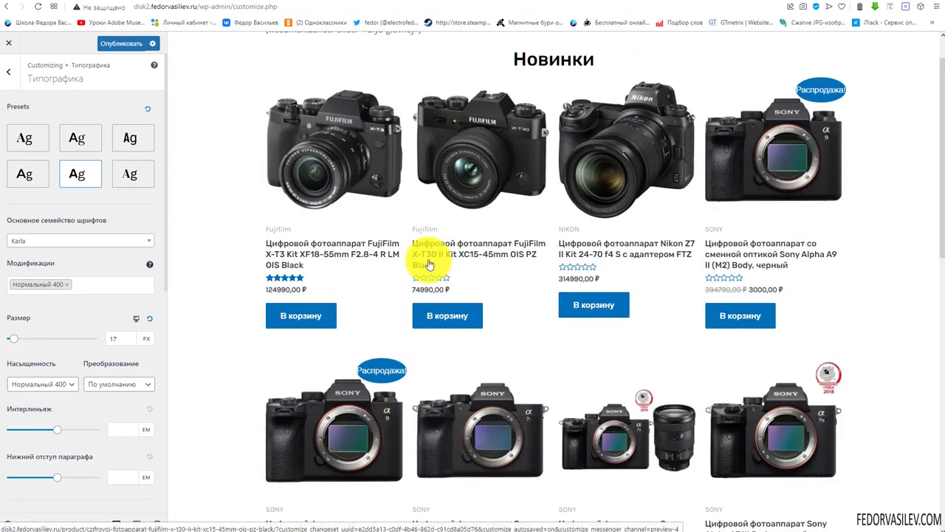
scroll(609, 266, "down", 8)
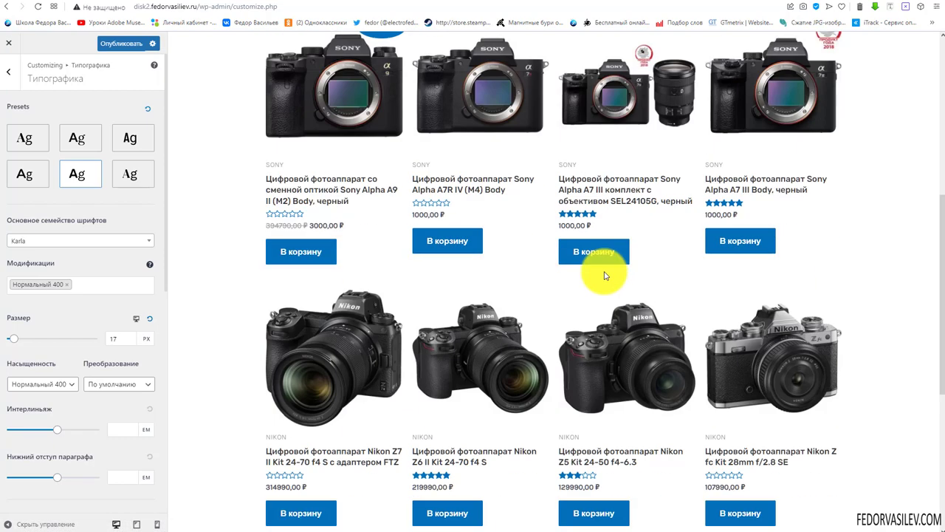
scroll(604, 277, "up", 10)
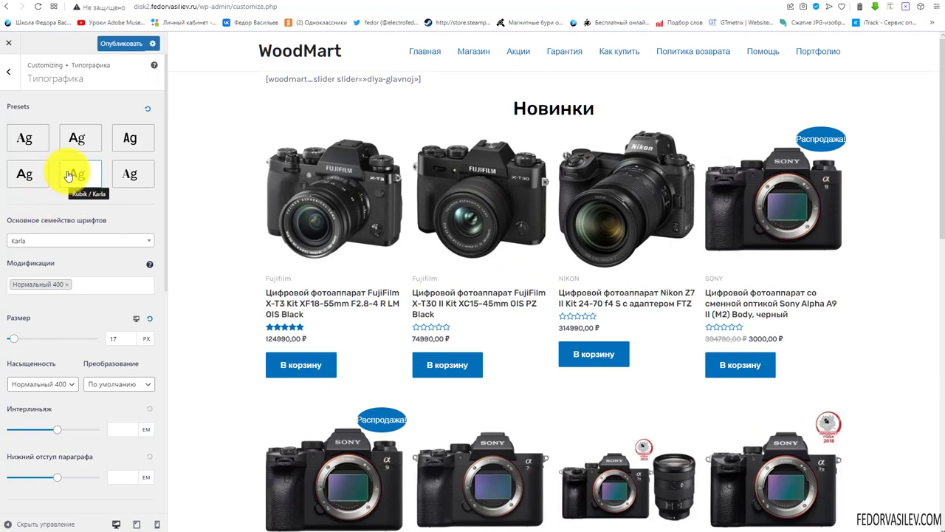
left_click(130, 138)
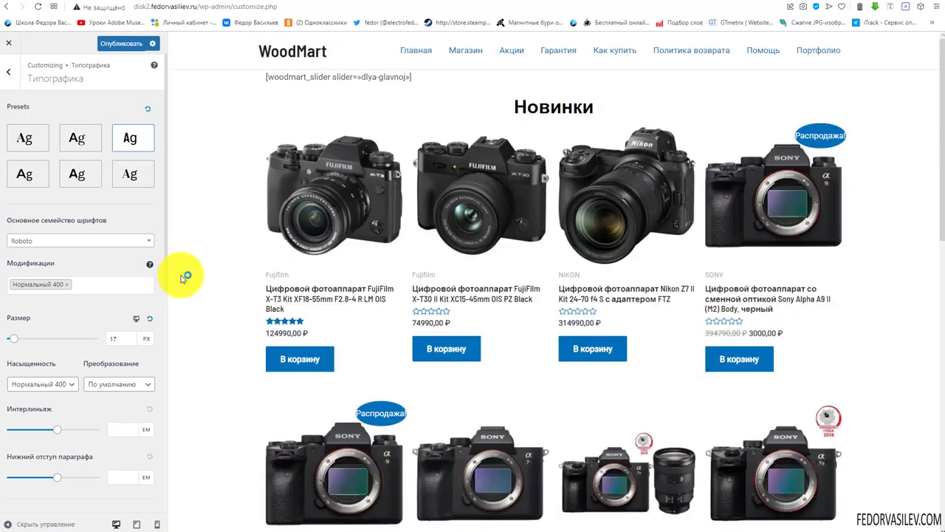
Reset presets, reapply Karla, check font weights, and reset fonts back to Inherit
scroll(302, 239, "down", 4)
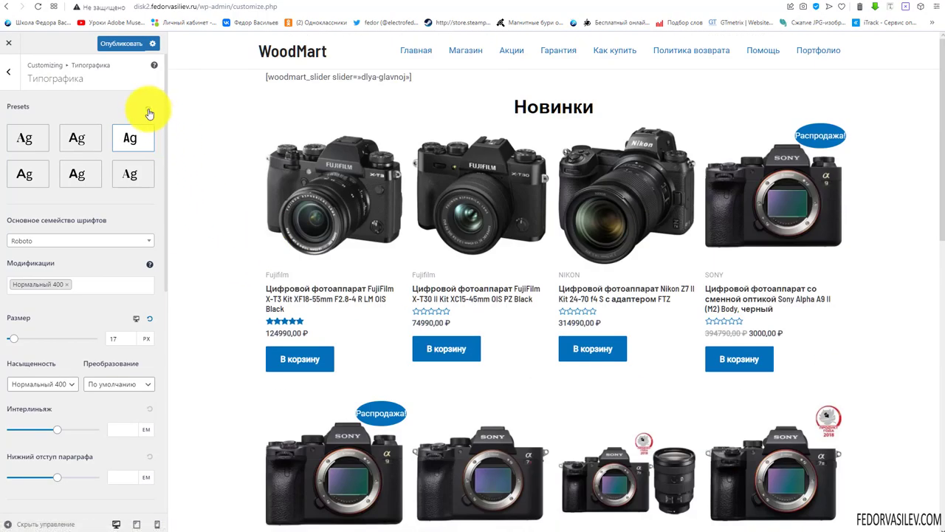
left_click(147, 108)
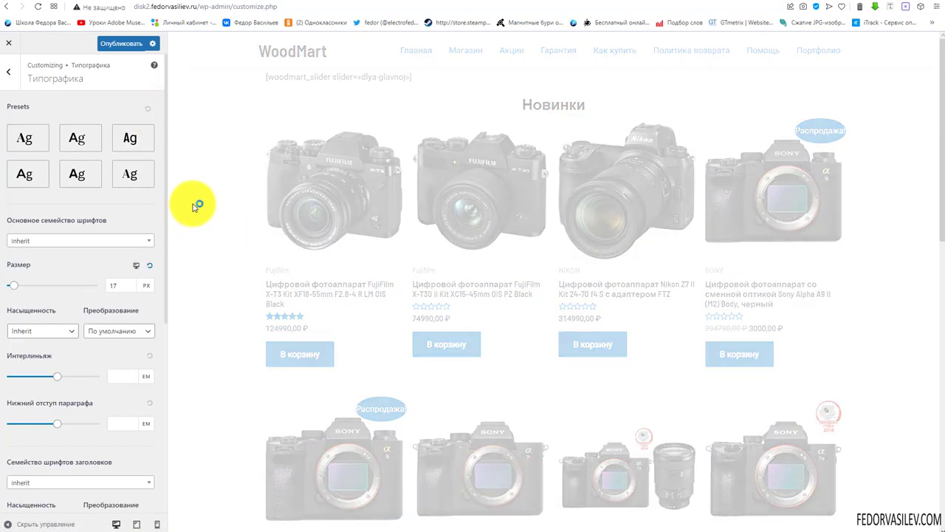
left_click(79, 170)
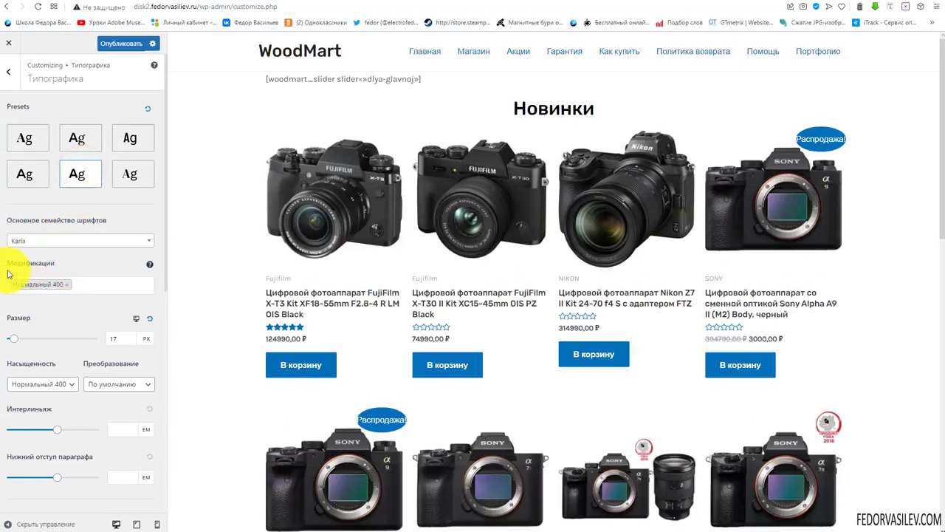
left_click(66, 286)
left_click(92, 253)
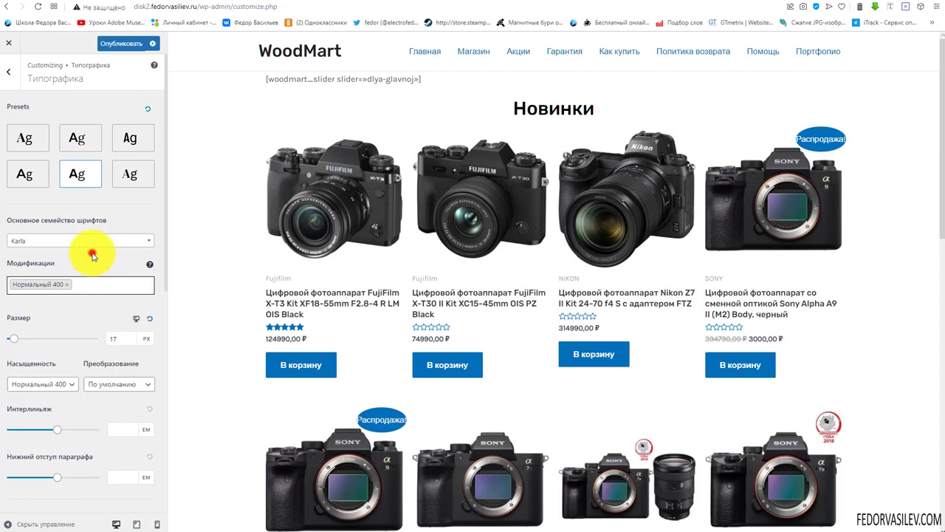
left_click(145, 111)
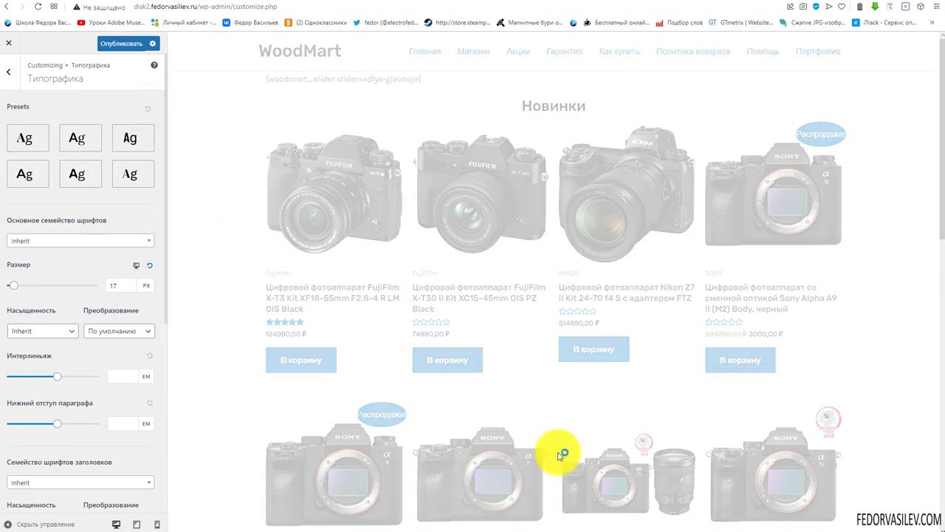
Choose Arial from the Основное семейство шрифтов font list
left_click(67, 242)
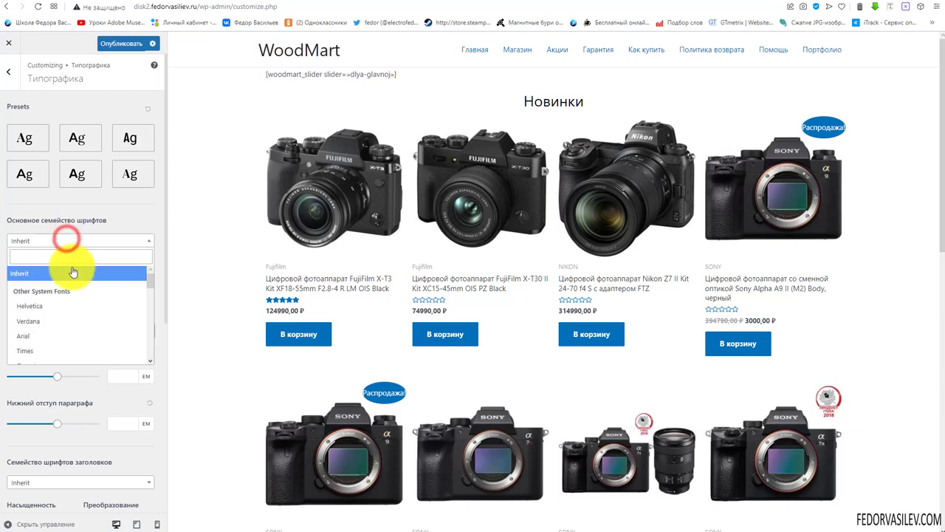
scroll(80, 295, "down", 1)
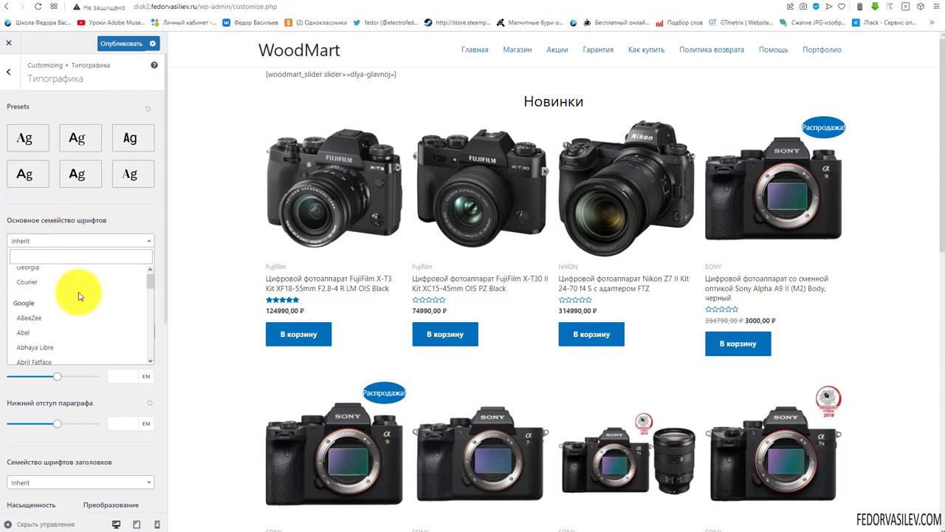
scroll(69, 285, "up", 1)
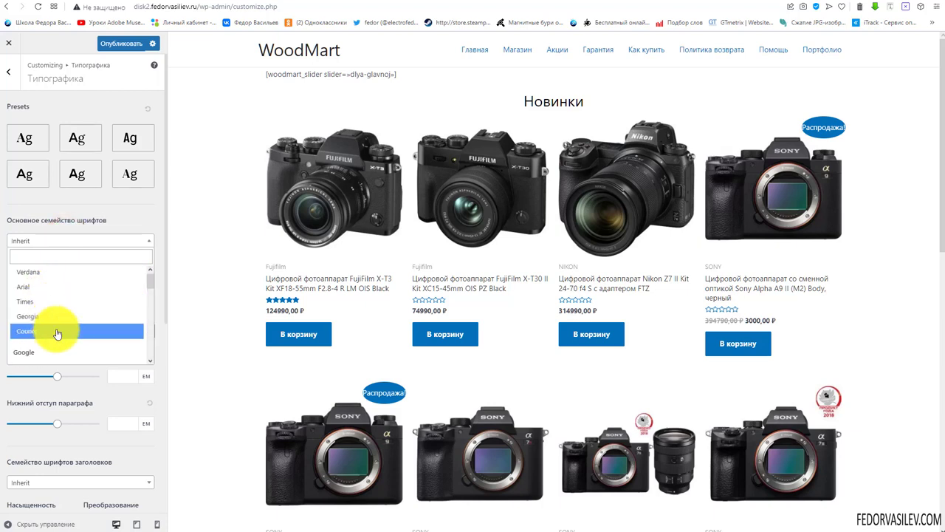
scroll(59, 302, "down", 1)
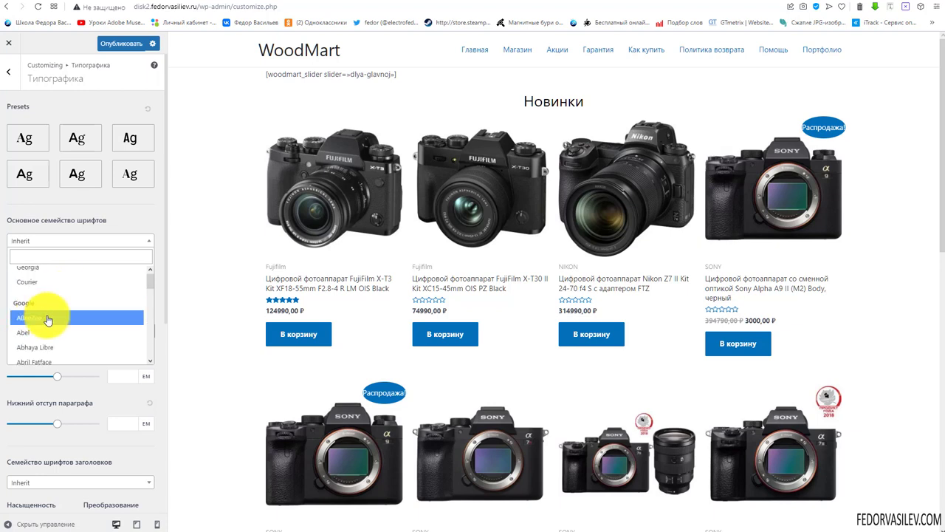
scroll(59, 310, "down", 5)
scroll(69, 303, "down", 20)
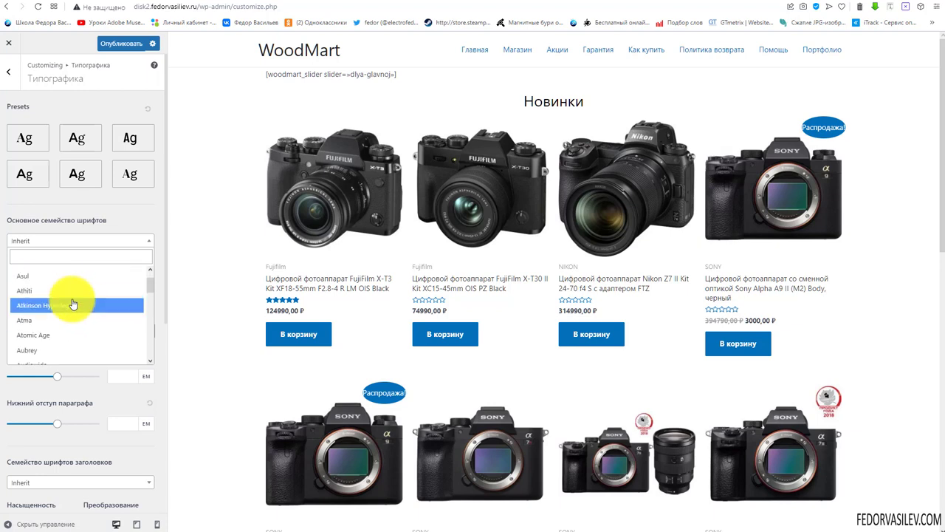
scroll(94, 306, "down", 20)
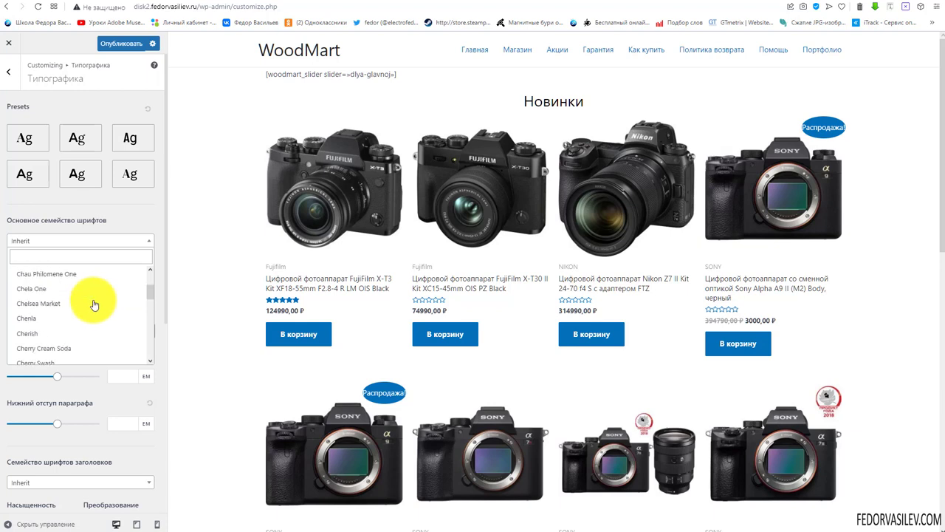
scroll(93, 309, "down", 5)
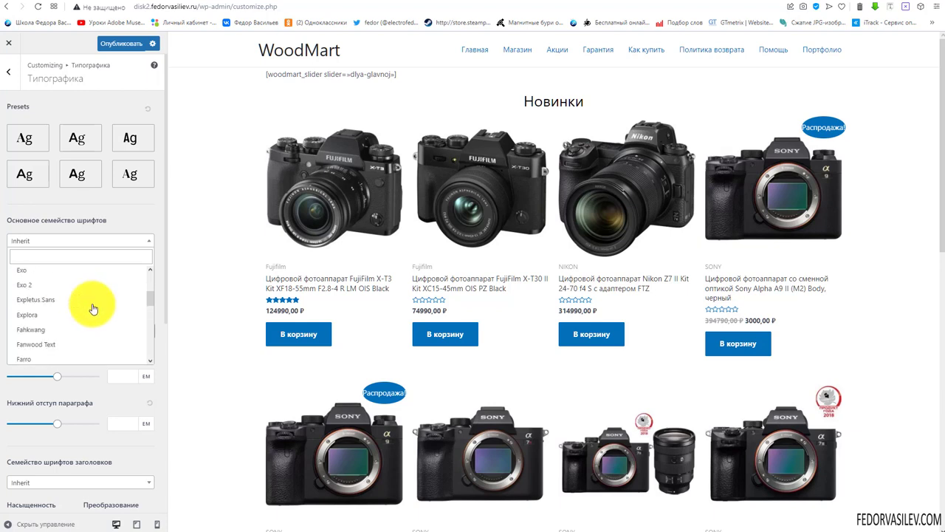
left_click_drag(147, 298, 156, 258)
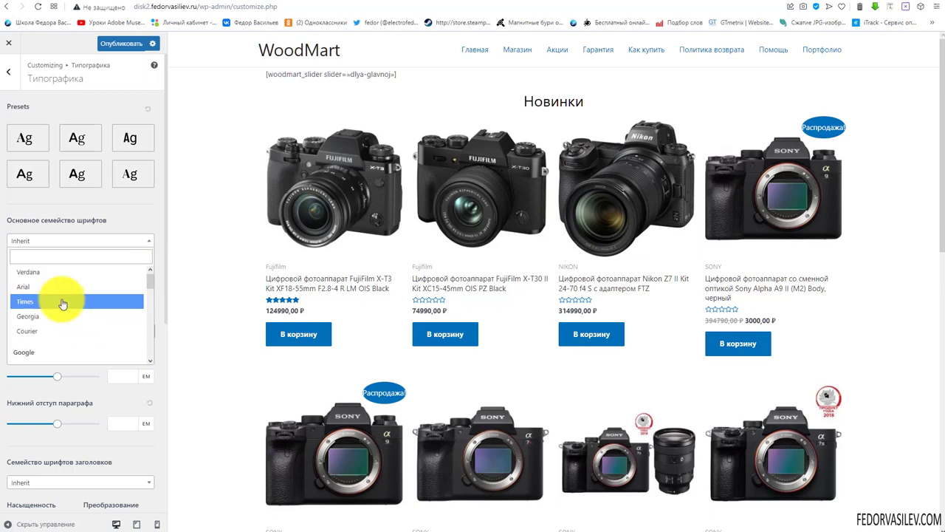
left_click(31, 290)
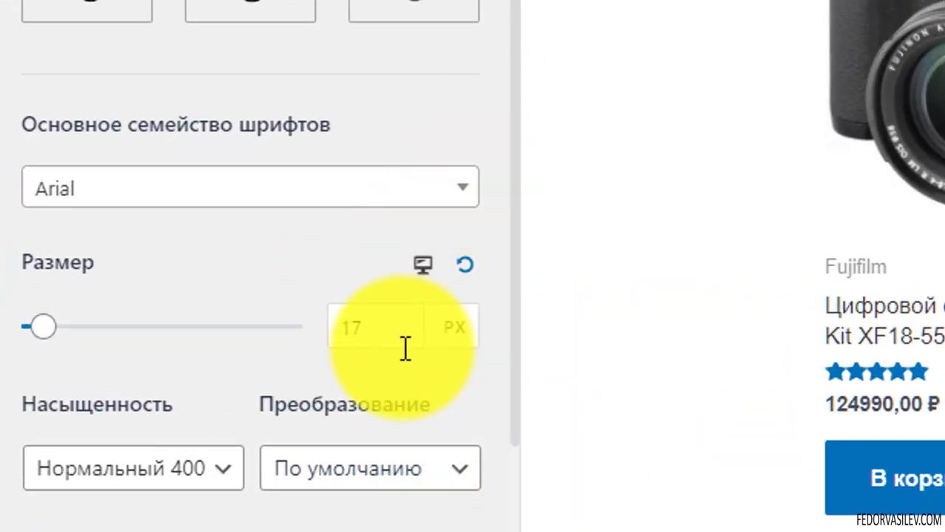
Try base font sizes of 79 px and 16, reset the size to default, then preview at tablet width
left_click(465, 327)
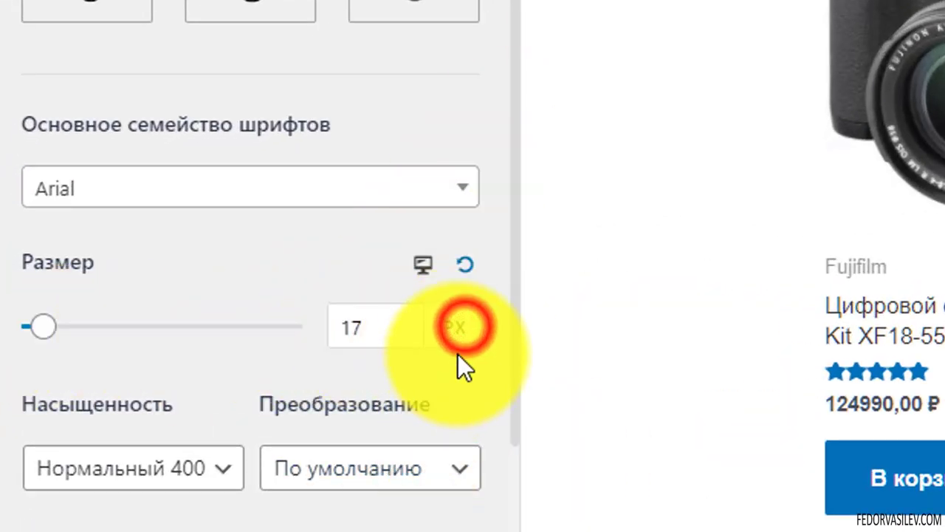
left_click(399, 323)
left_click(46, 326)
left_click_drag(47, 326, 59, 338)
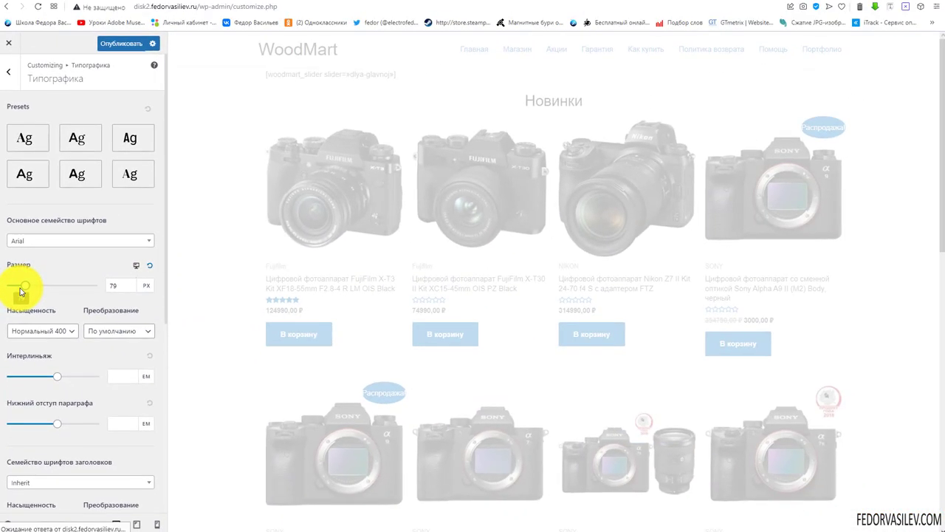
scroll(601, 337, "down", 5)
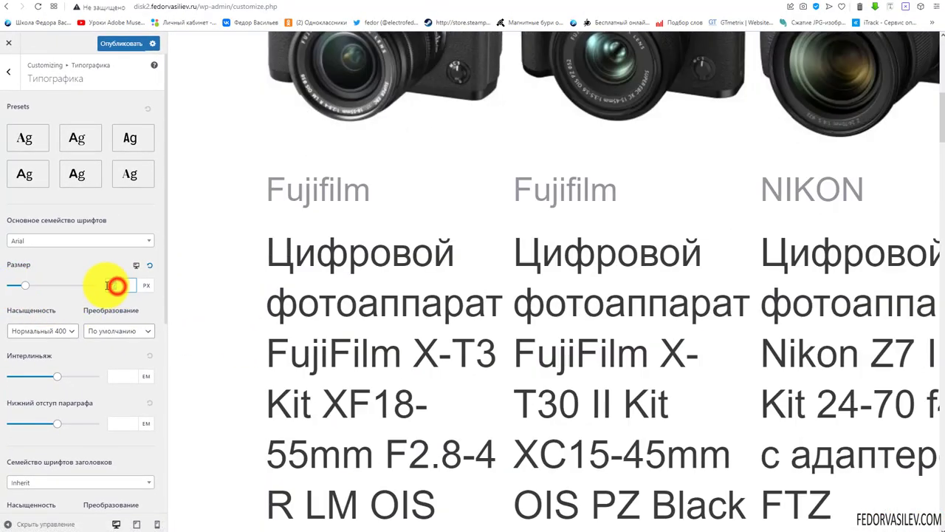
type("16")
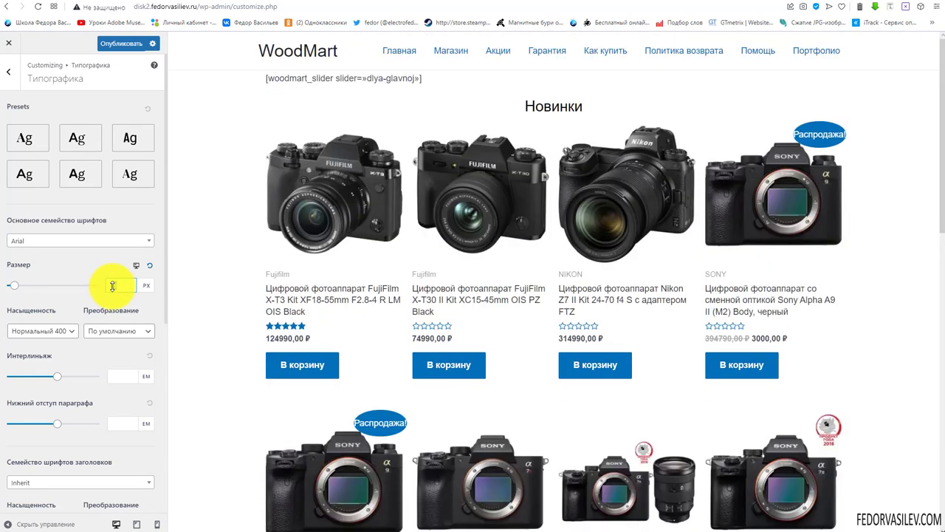
left_click(149, 267)
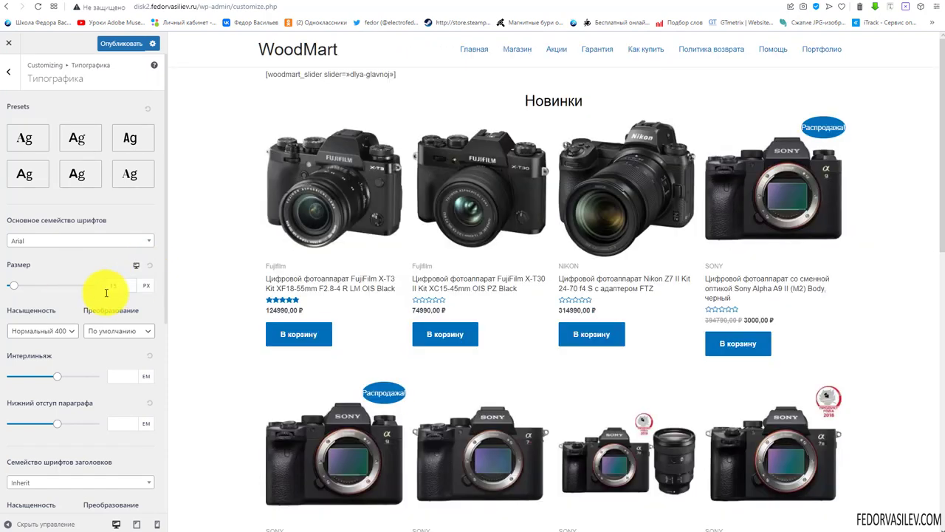
left_click(137, 267)
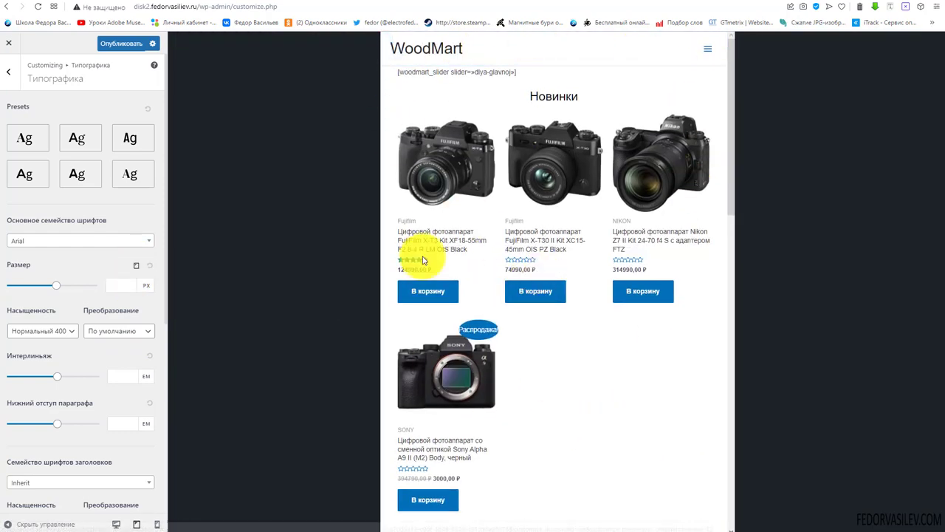
Check the tablet layout, opening and closing the mobile navigation menu in the preview
scroll(491, 151, "down", 7)
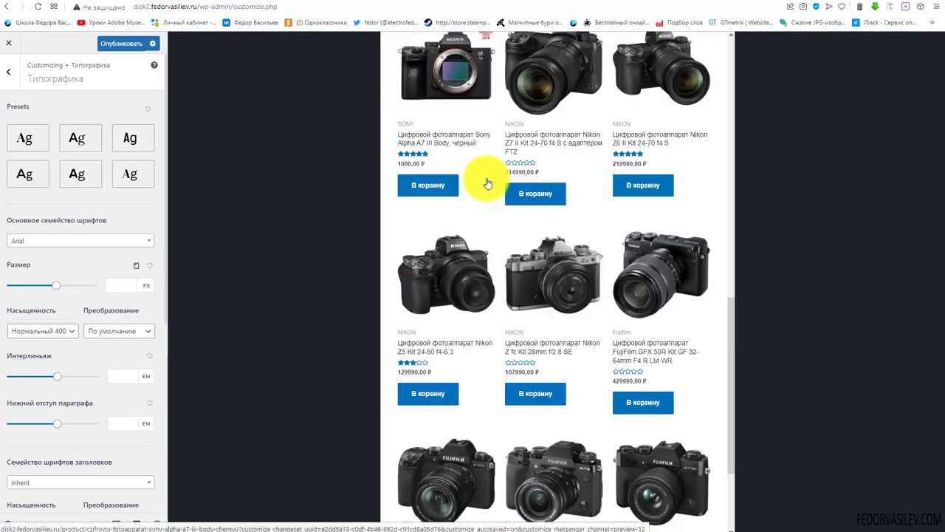
scroll(485, 184, "up", 4)
left_click(114, 285)
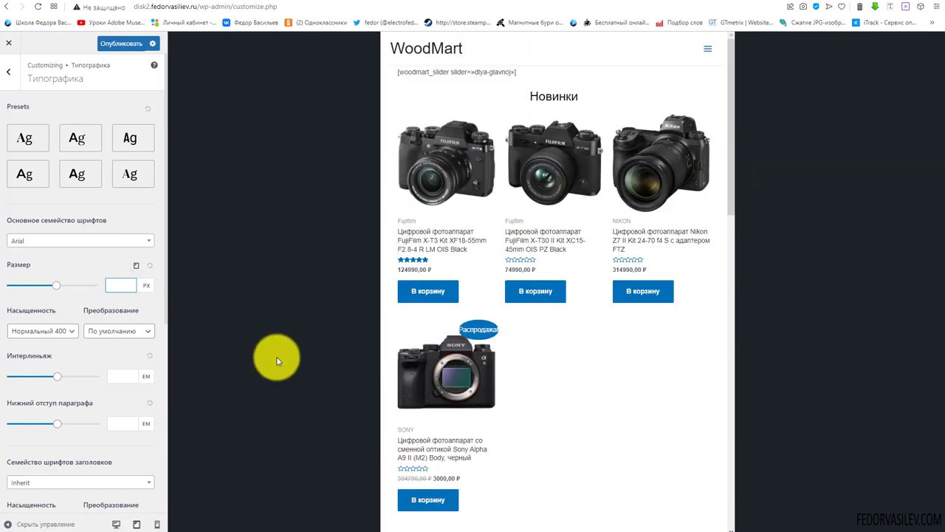
left_click(705, 58)
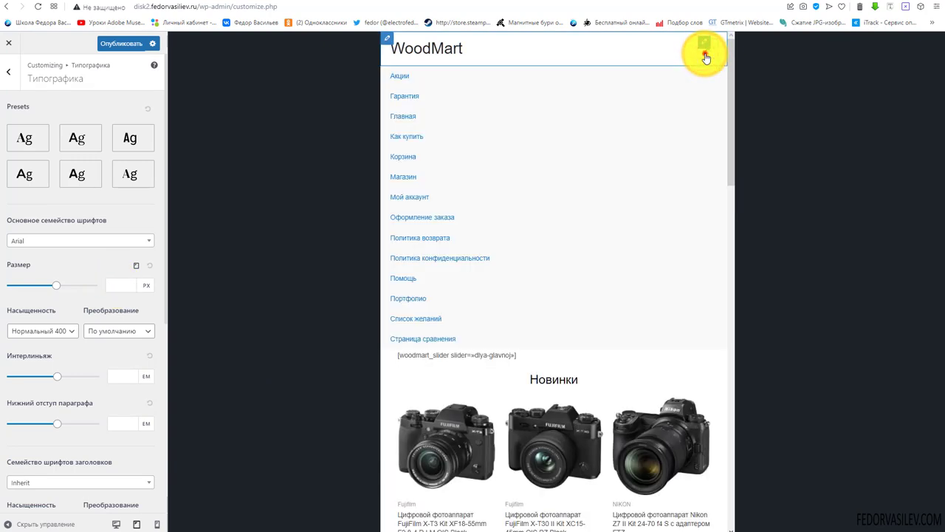
left_click(703, 53)
scroll(600, 271, "down", 5)
scroll(601, 271, "down", 5)
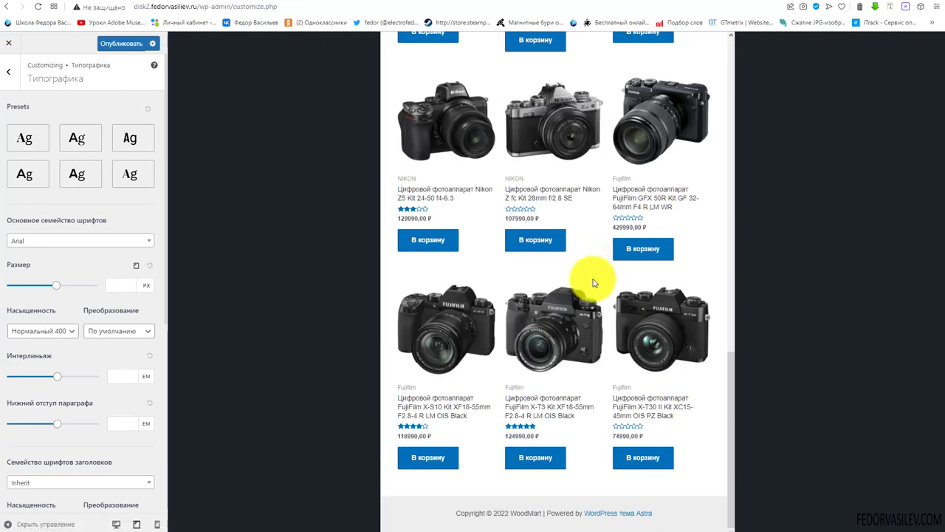
scroll(601, 266, "up", 6)
scroll(594, 283, "up", 2)
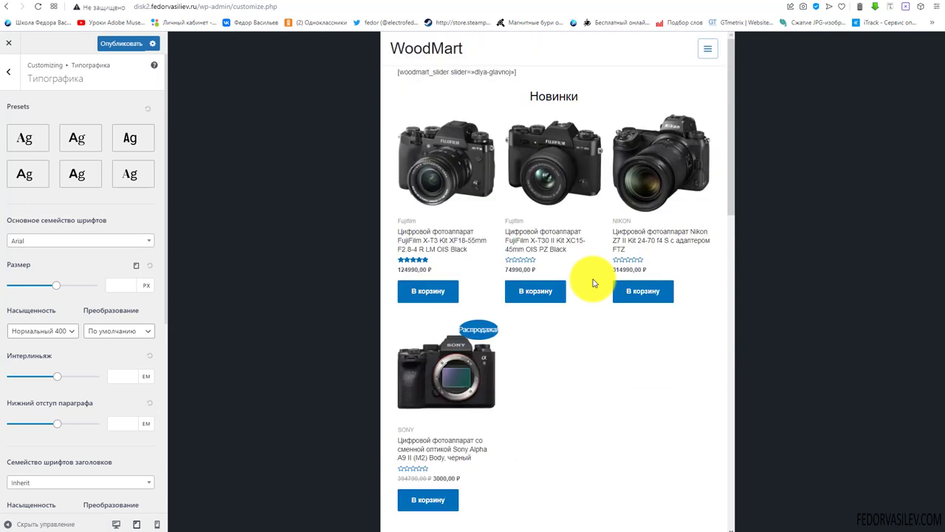
Switch the preview to phone width, then back to desktop
left_click(136, 266)
left_click(136, 266)
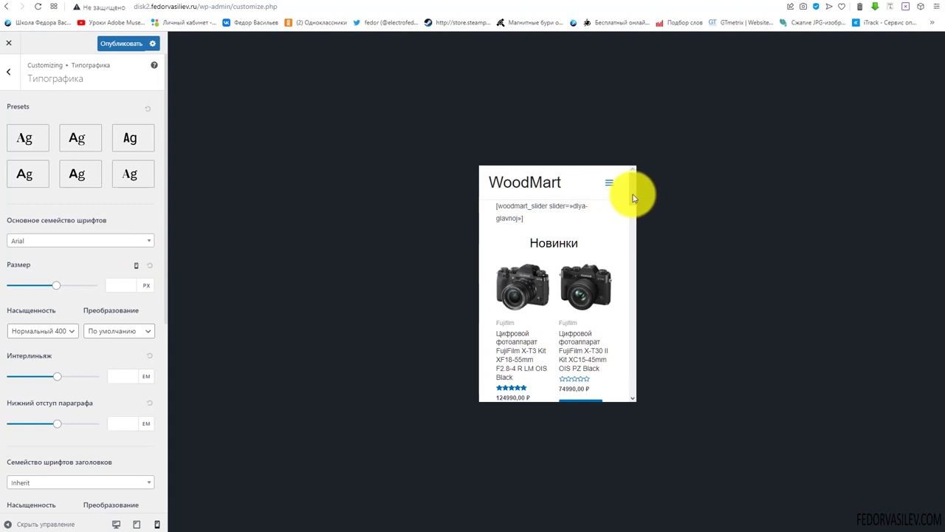
left_click_drag(633, 195, 667, 184)
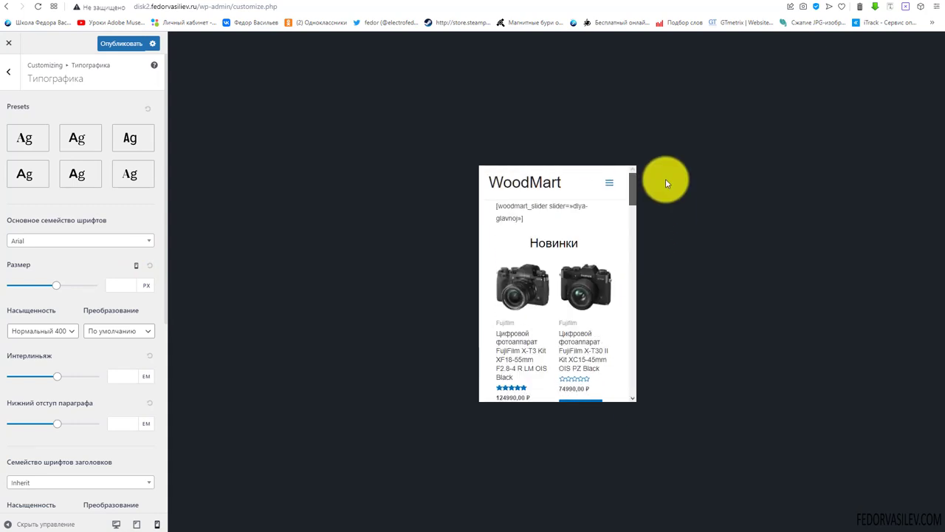
left_click(136, 267)
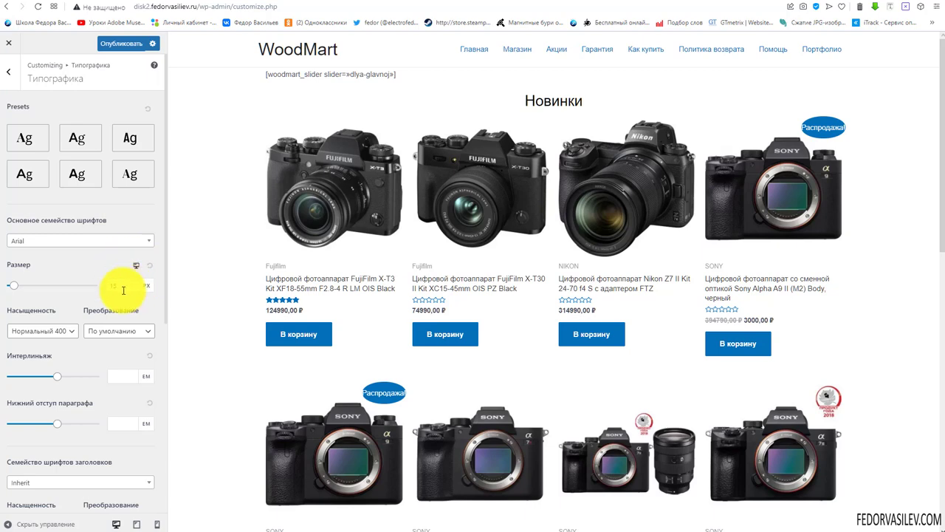
scroll(538, 216, "down", 2)
scroll(541, 220, "up", 2)
scroll(70, 326, "down", 1)
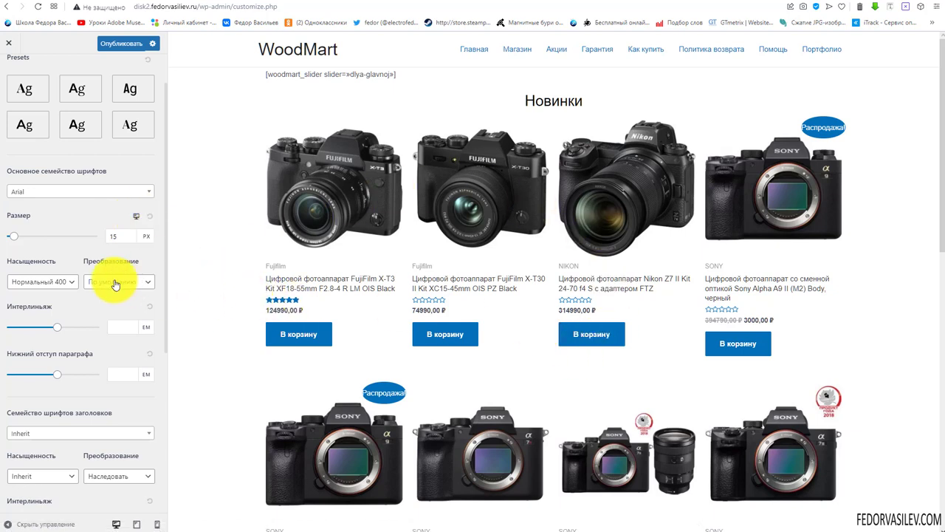
scroll(74, 258, "down", 1)
left_click(37, 234)
left_click(37, 236)
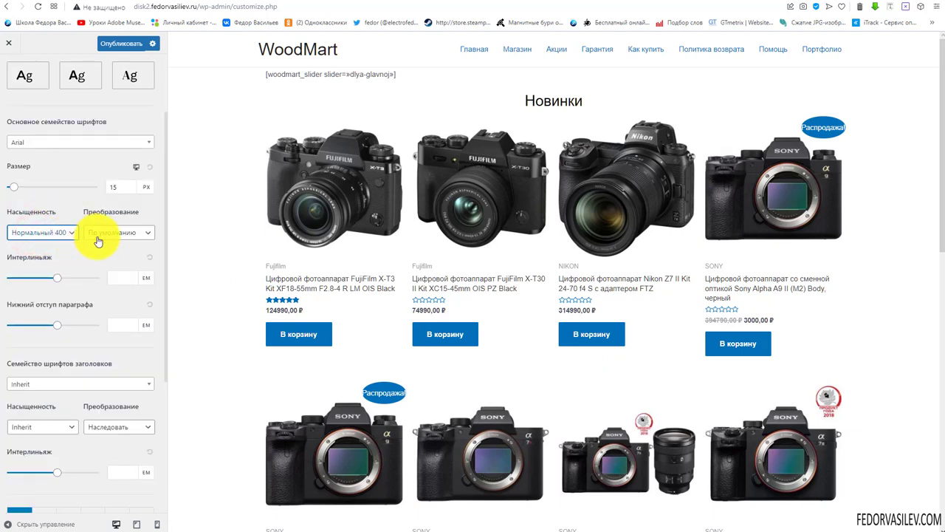
left_click(114, 234)
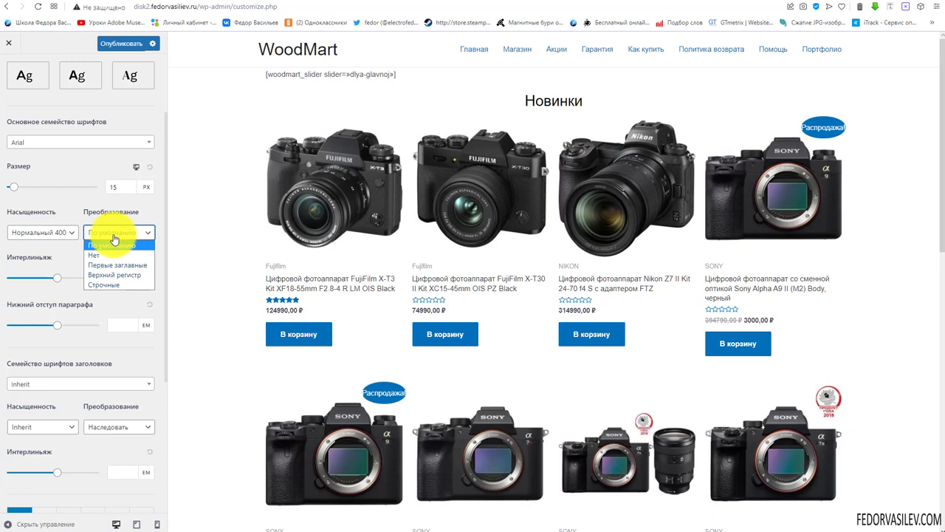
left_click(113, 239)
scroll(64, 201, "down", 2)
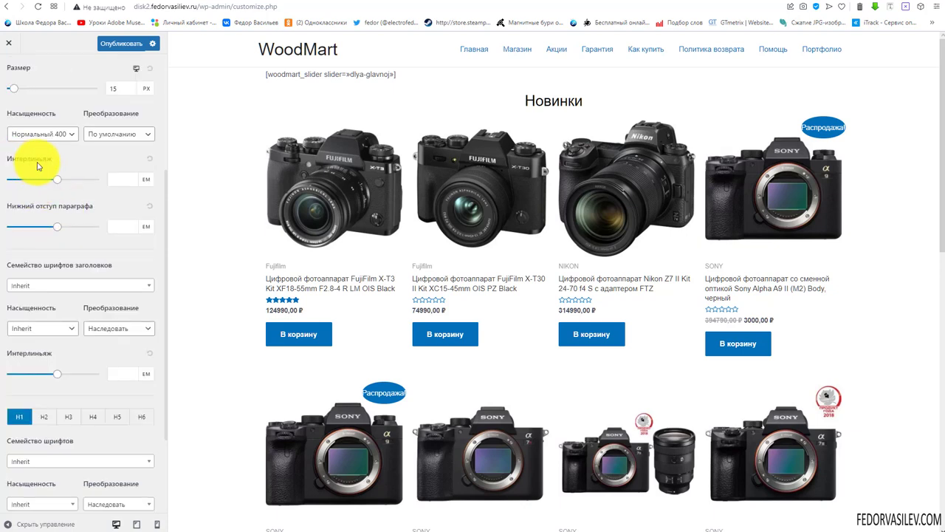
left_click(115, 174)
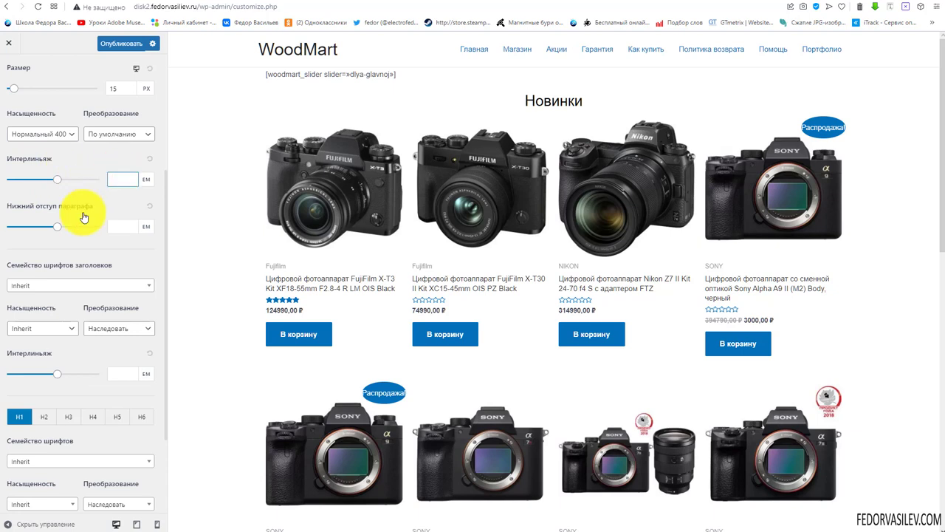
scroll(84, 216, "down", 3)
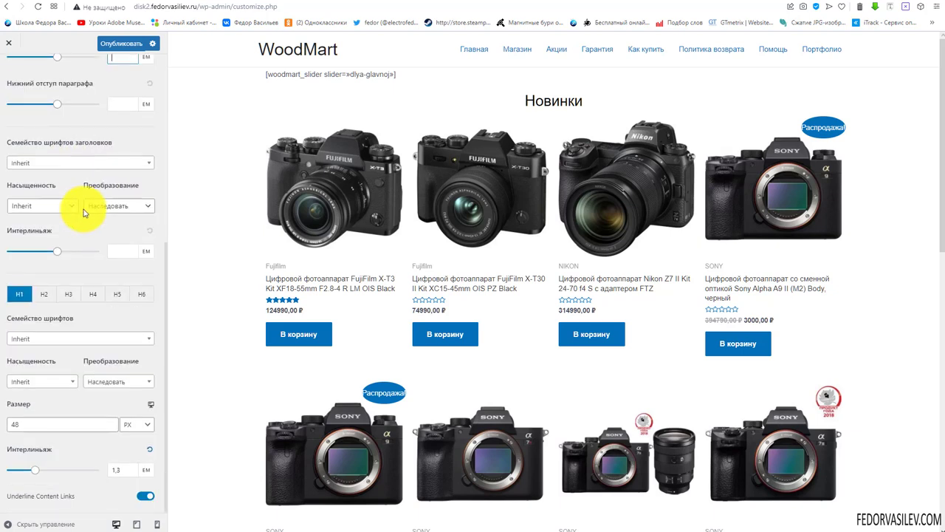
left_click(40, 166)
left_click(40, 165)
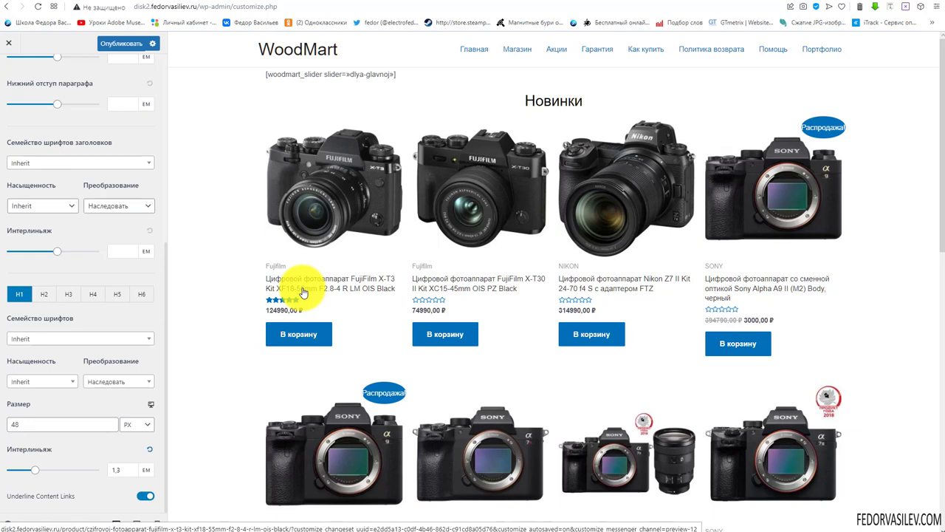
Browse the heading font family lists without changing any font
left_click(51, 168)
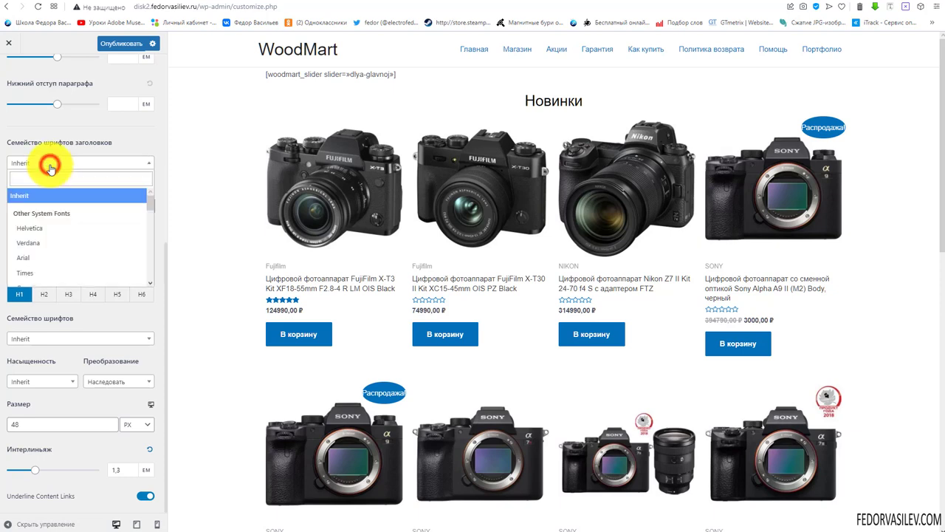
left_click(45, 140)
scroll(49, 186, "up", 5)
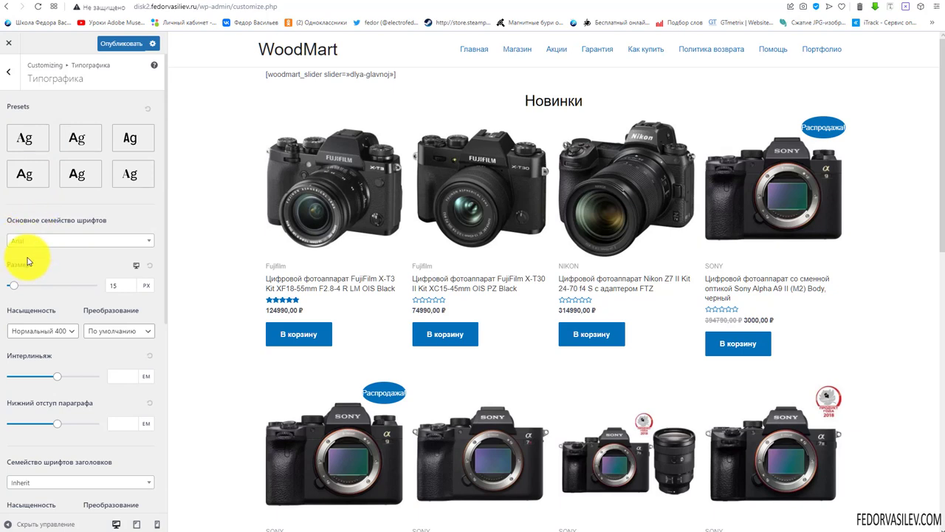
scroll(53, 256, "down", 2)
scroll(53, 256, "down", 1)
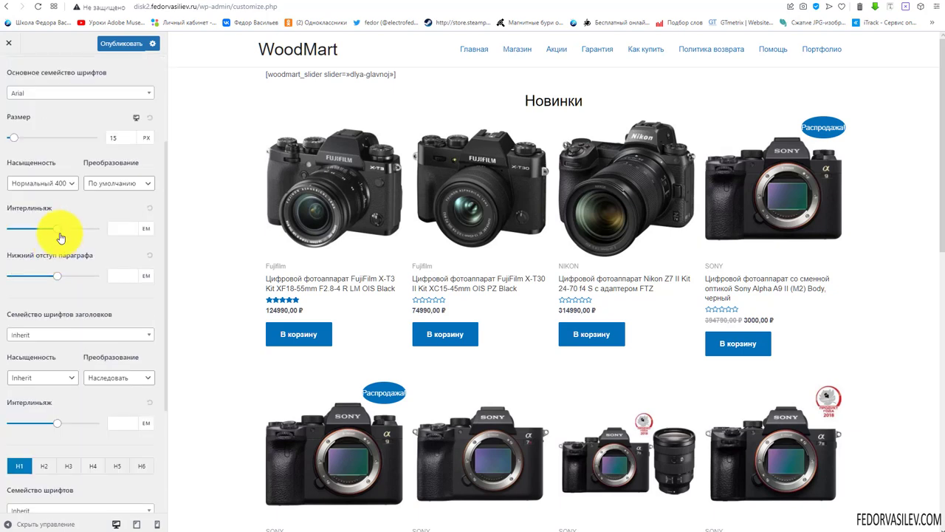
scroll(62, 225, "down", 1)
left_click(47, 290)
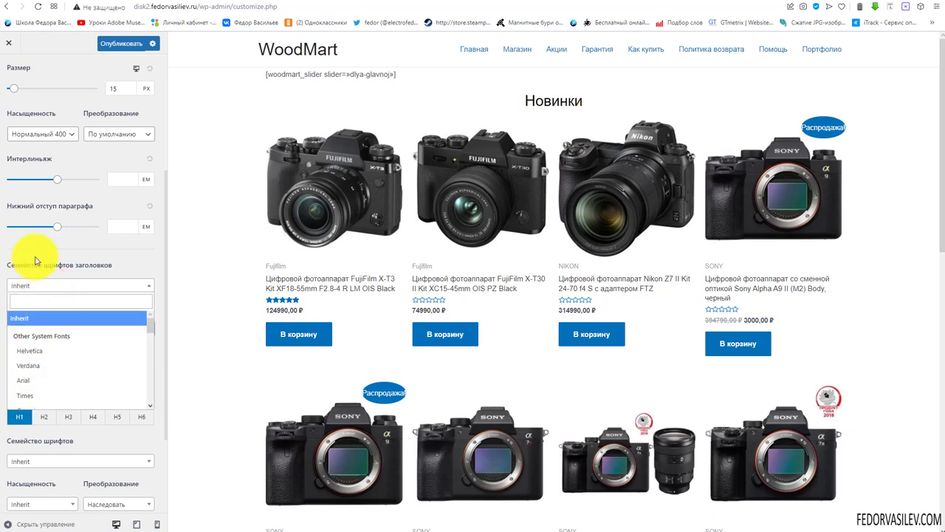
left_click(34, 259)
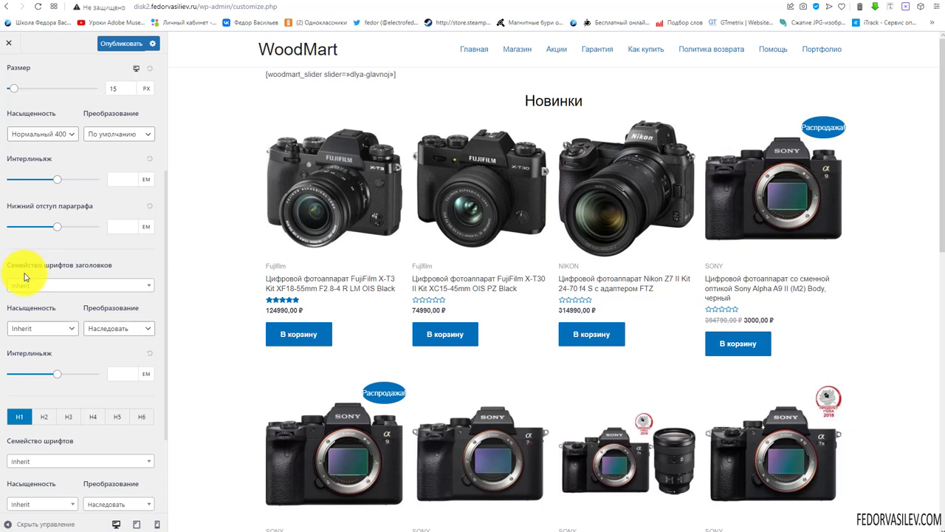
scroll(22, 295, "down", 2)
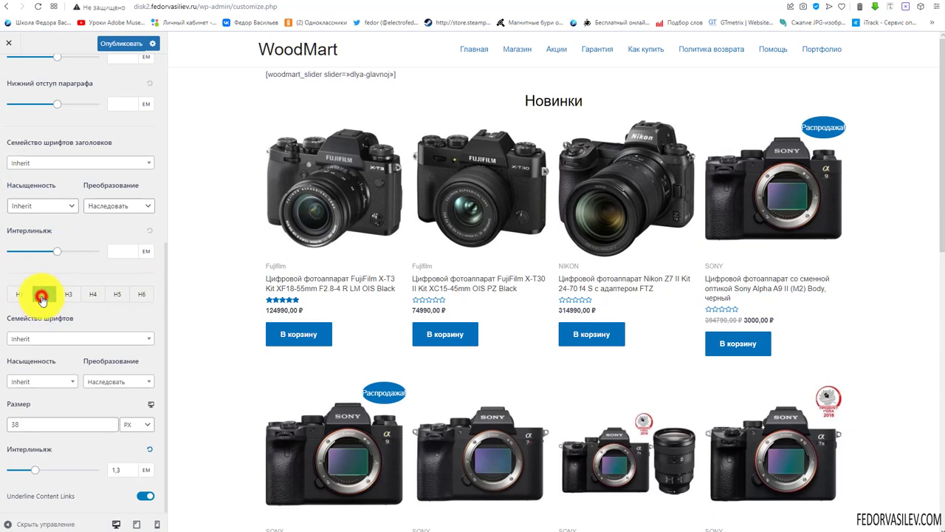
Set the H1 and H2 heading fonts to Arial, at 48 px and 38 px
left_click(68, 294)
left_click(15, 294)
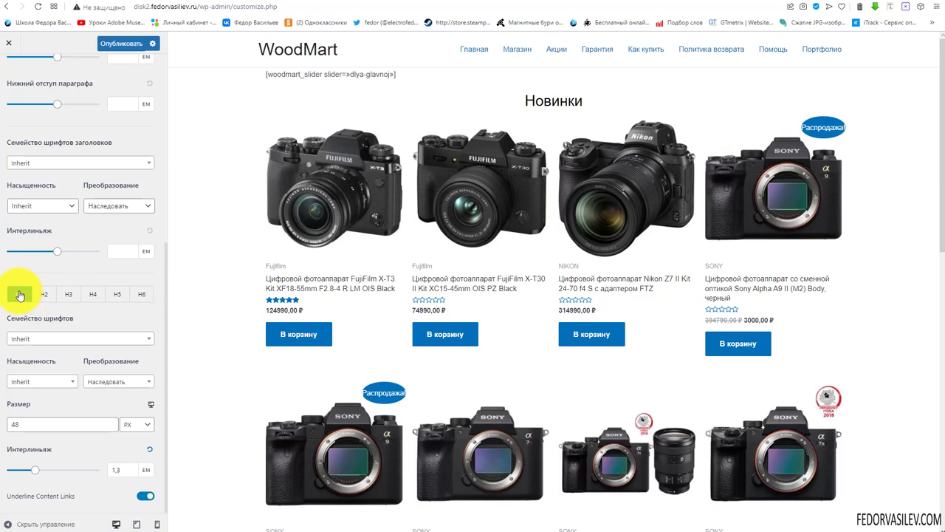
left_click(30, 337)
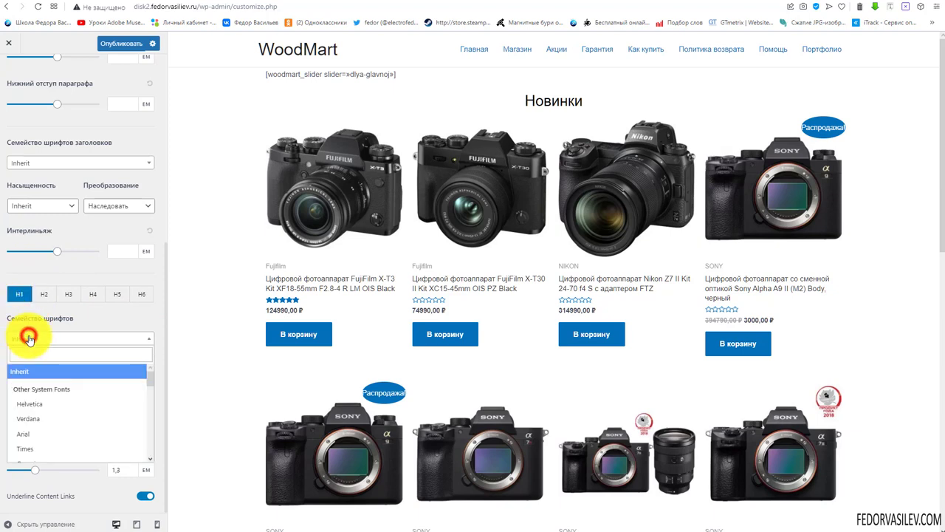
left_click(30, 436)
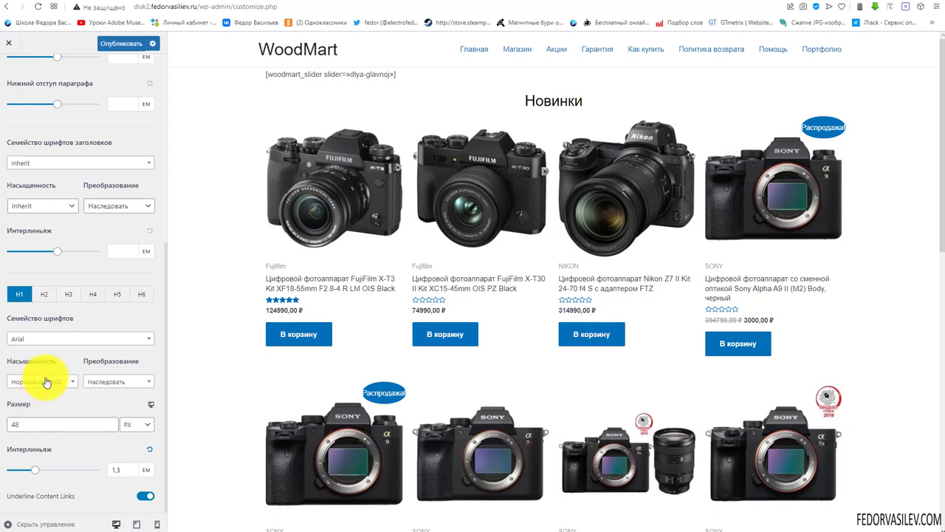
double_click(17, 425)
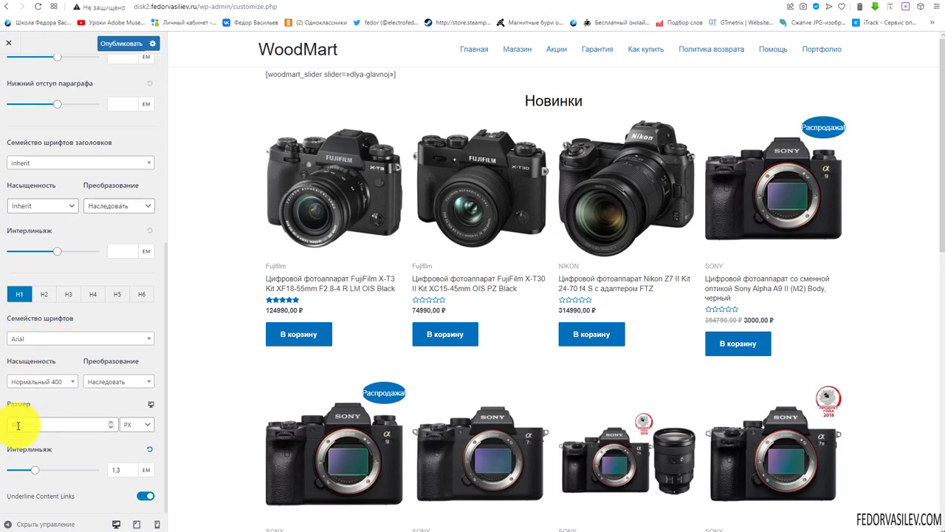
left_click(46, 296)
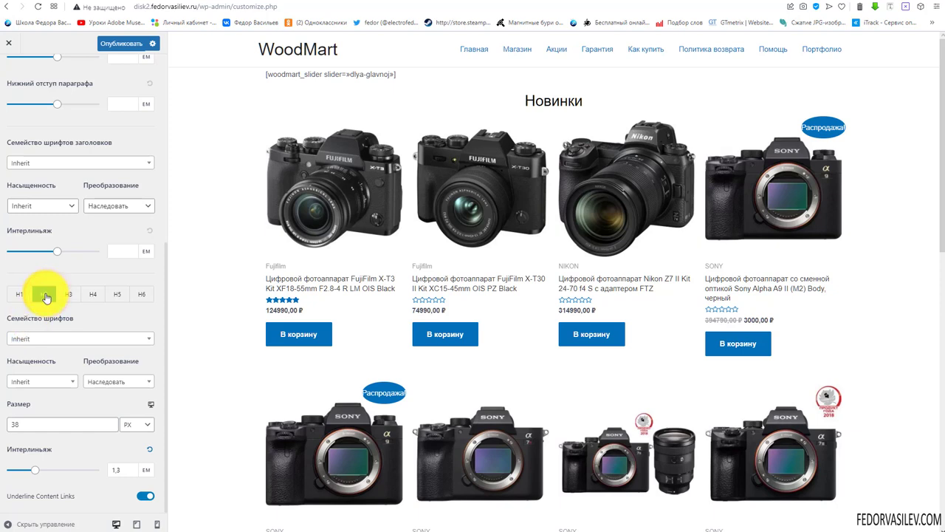
double_click(28, 424)
left_click(38, 339)
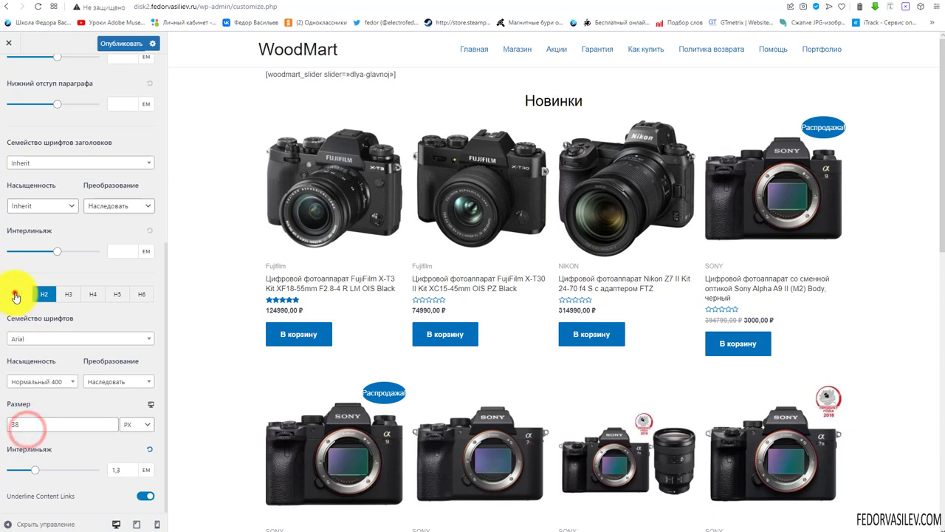
Review the typography settings for the H3 through H6 headings
left_click(18, 294)
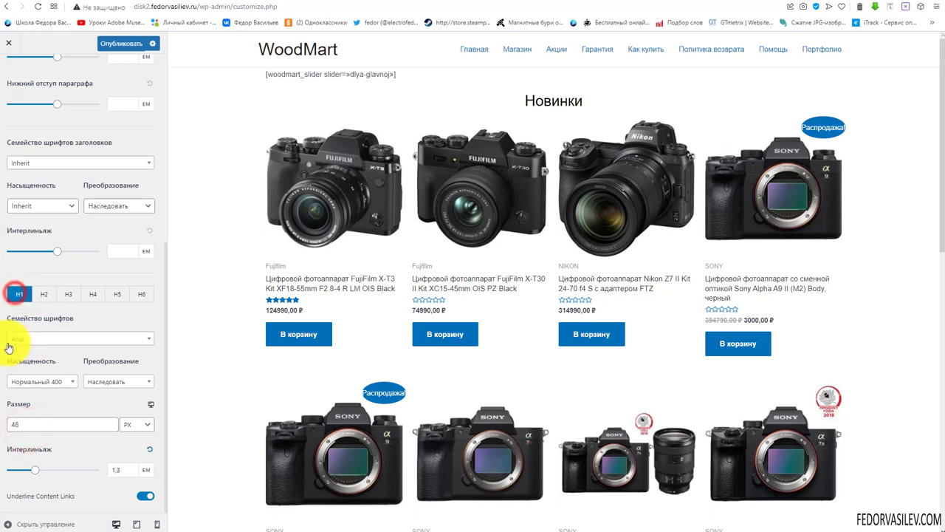
left_click(66, 294)
left_click(92, 294)
left_click(117, 294)
left_click(142, 294)
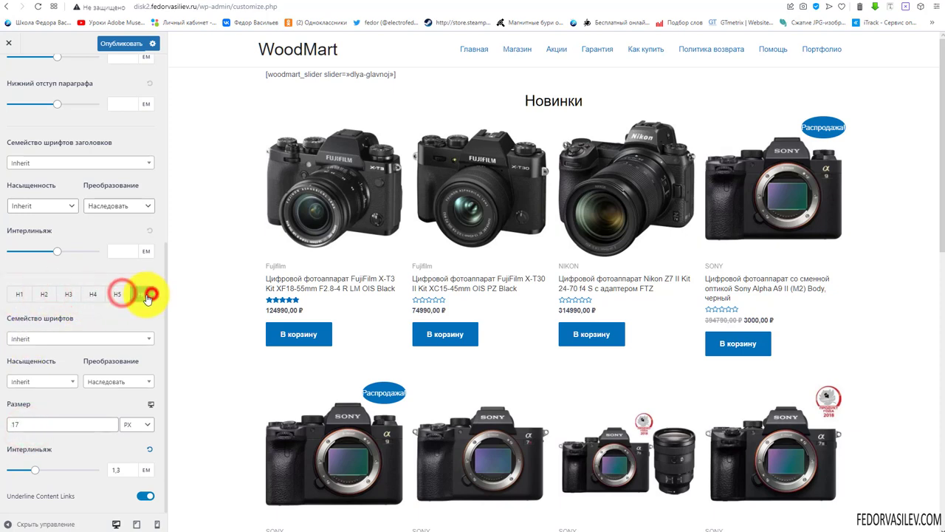
scroll(120, 84, "up", 5)
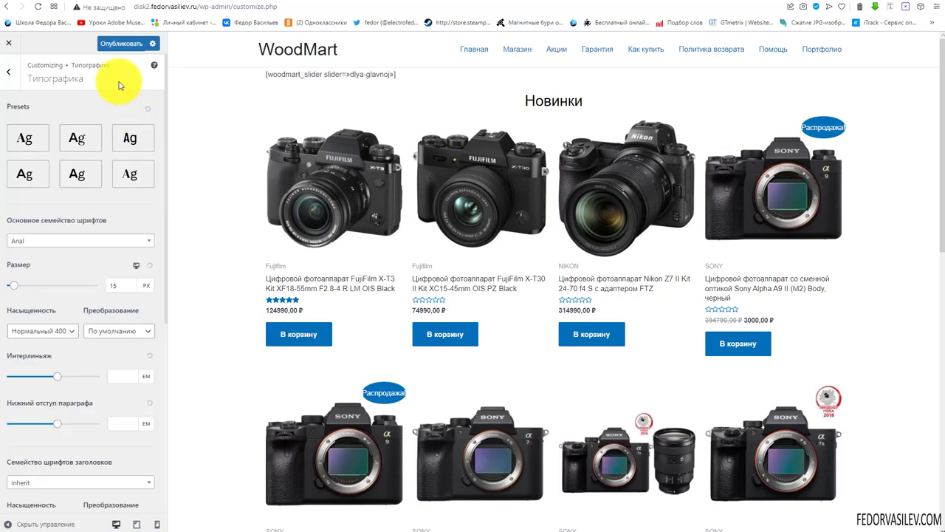
Publish the typography changes and open the Цвета colour settings
left_click(110, 43)
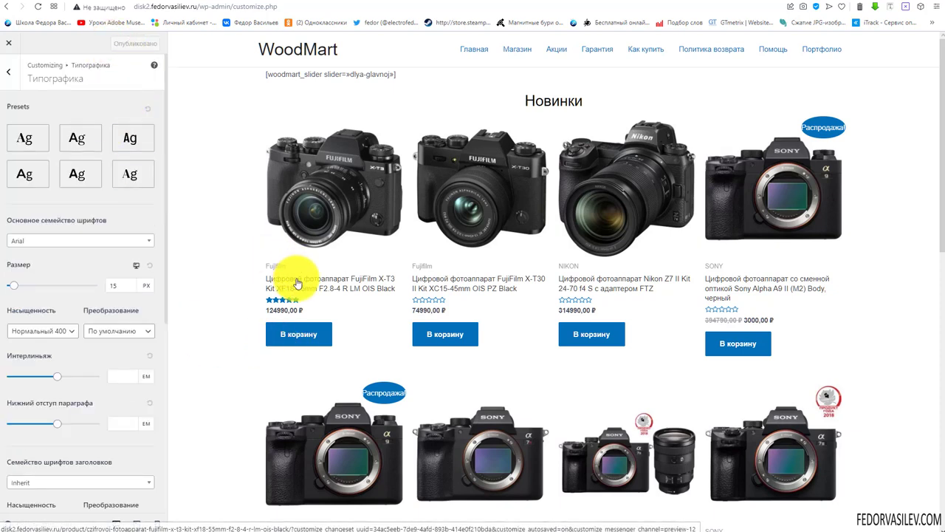
left_click(7, 75)
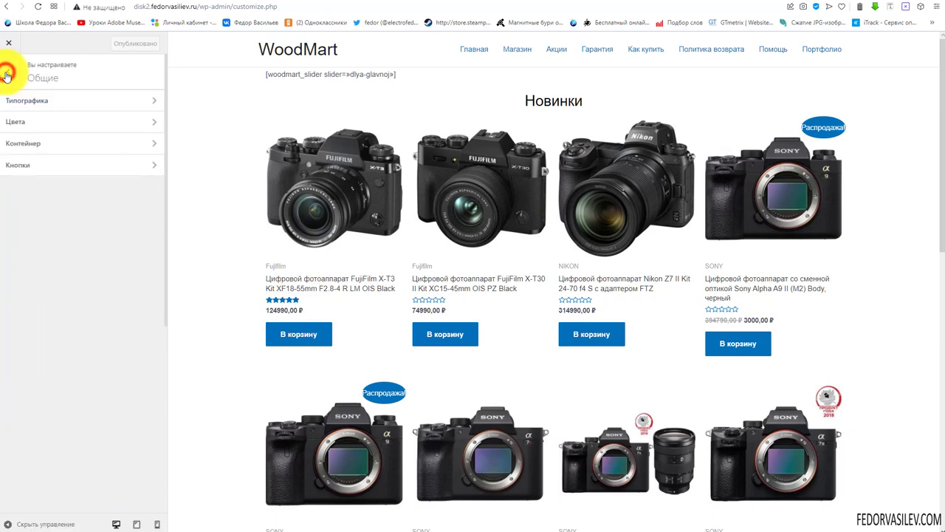
left_click(44, 122)
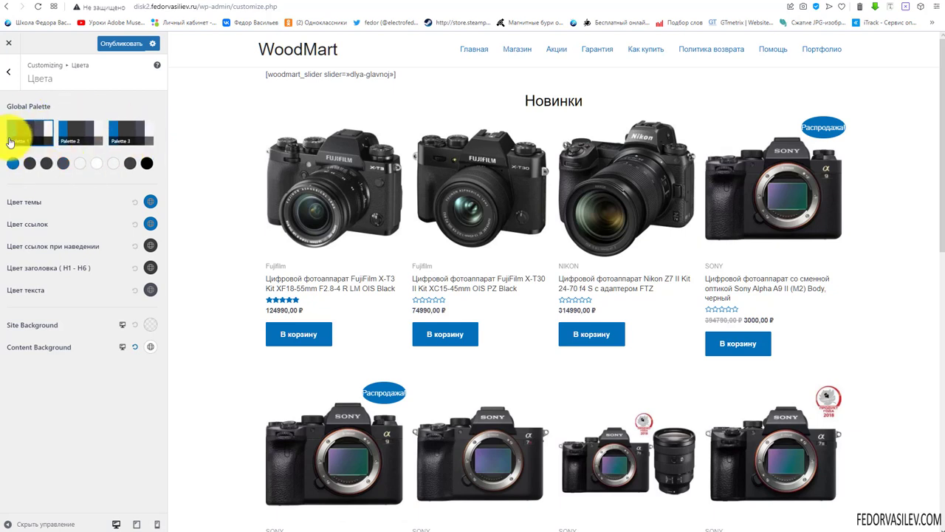
Try Palettes 2 and 3, then keep Global Palette 1 with first colour #0170b9
left_click(31, 120)
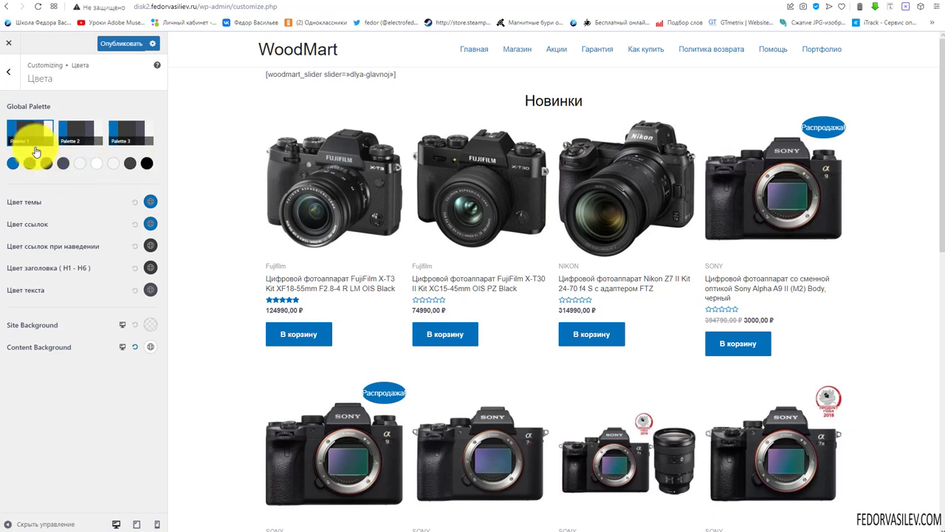
left_click(74, 126)
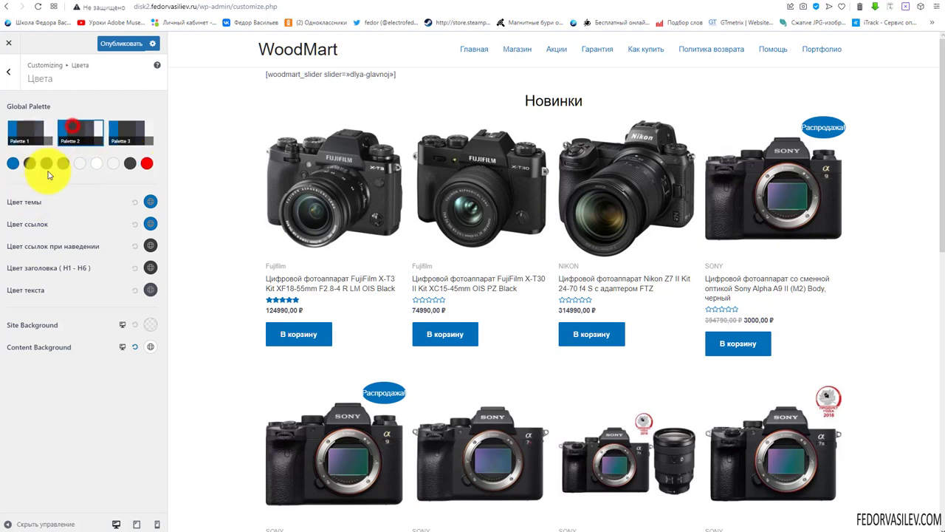
left_click(147, 164)
left_click(149, 163)
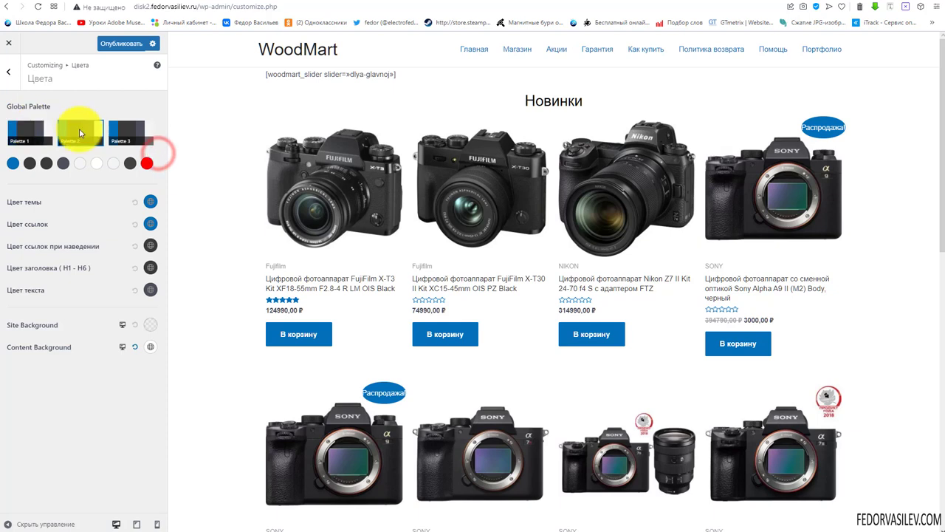
left_click(121, 127)
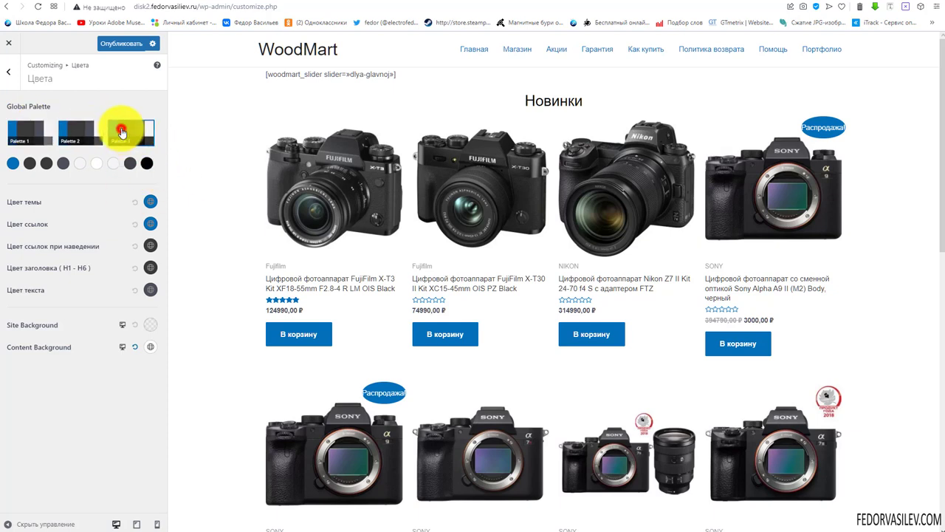
left_click(74, 129)
left_click(19, 131)
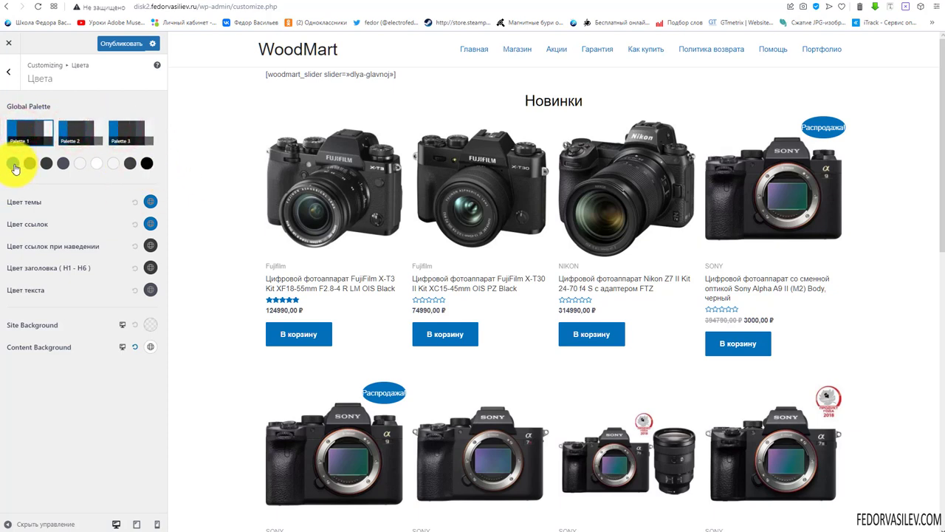
left_click(11, 163)
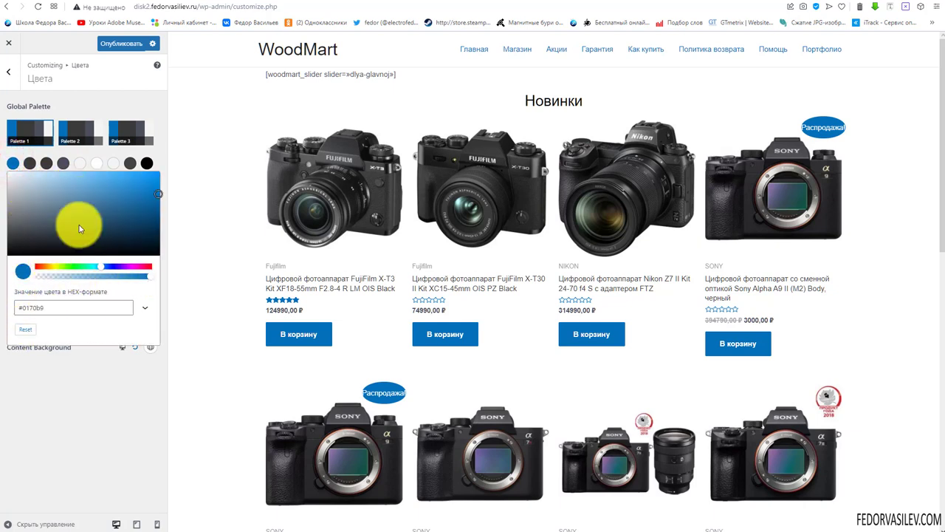
left_click(65, 96)
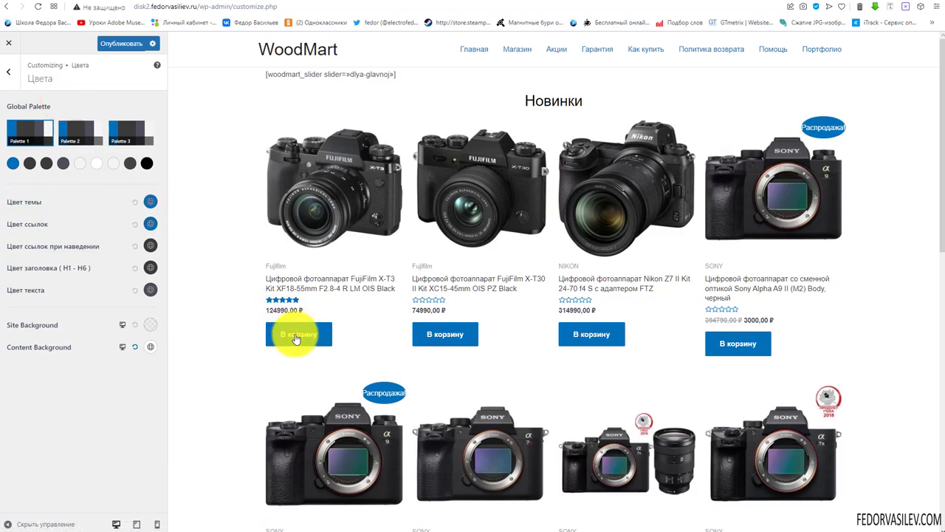
Set the theme colour (Цвет темы) to purple #a501b7
scroll(840, 336, "down", 9)
scroll(840, 341, "up", 10)
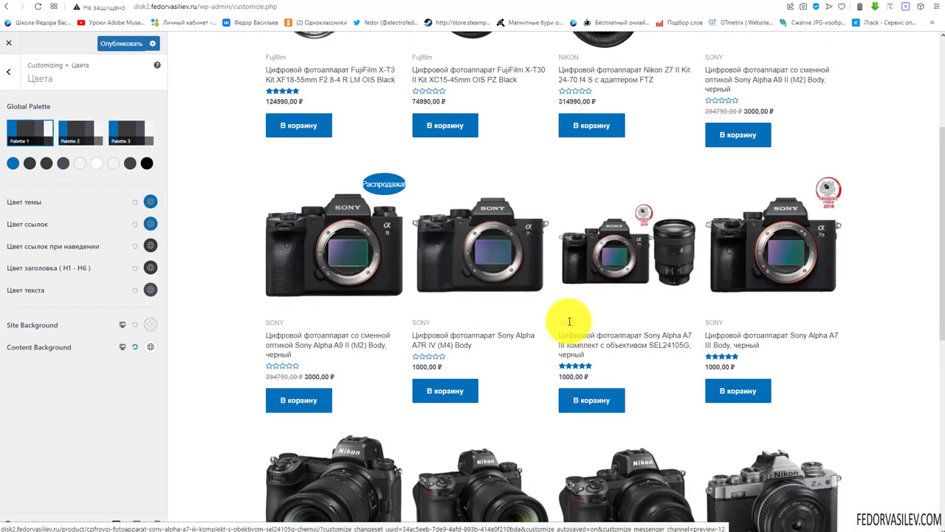
left_click(149, 201)
left_click(128, 313)
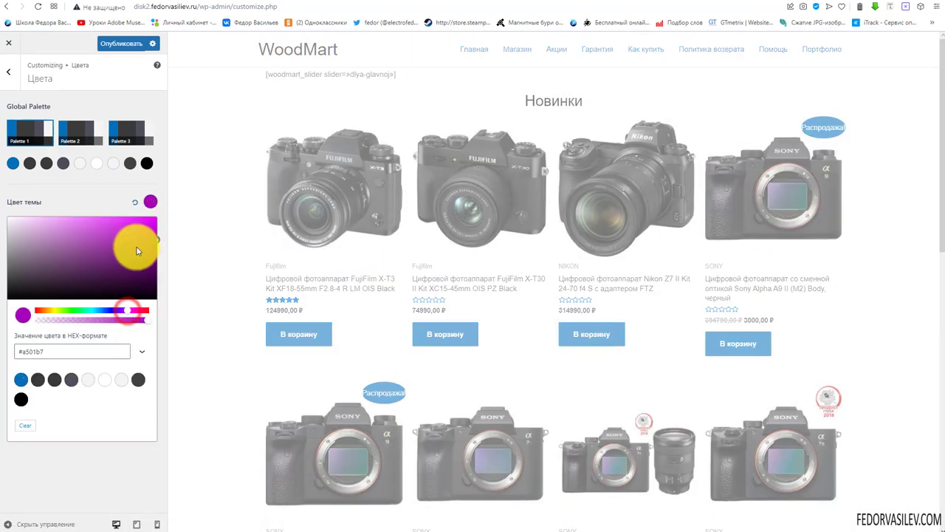
left_click(105, 207)
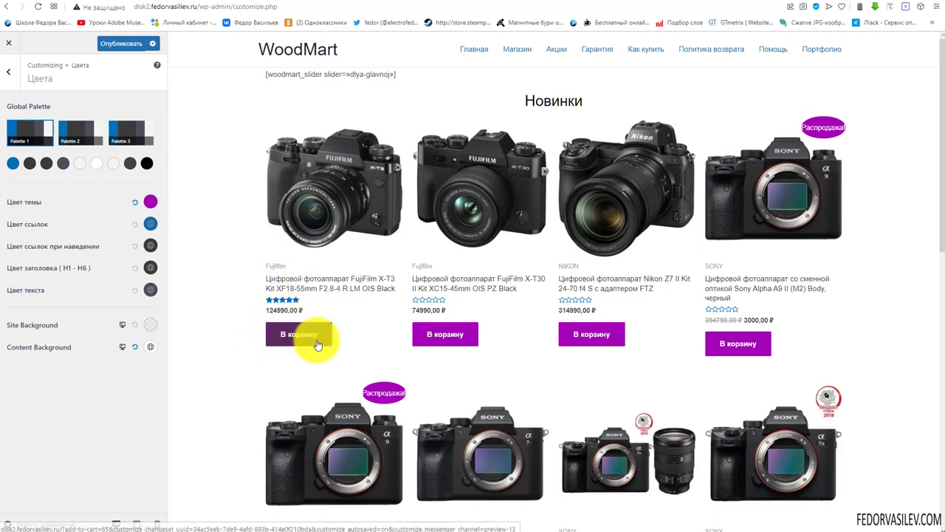
Set the link colour (Цвет ссылок) to a purple shade
scroll(421, 327, "down", 8)
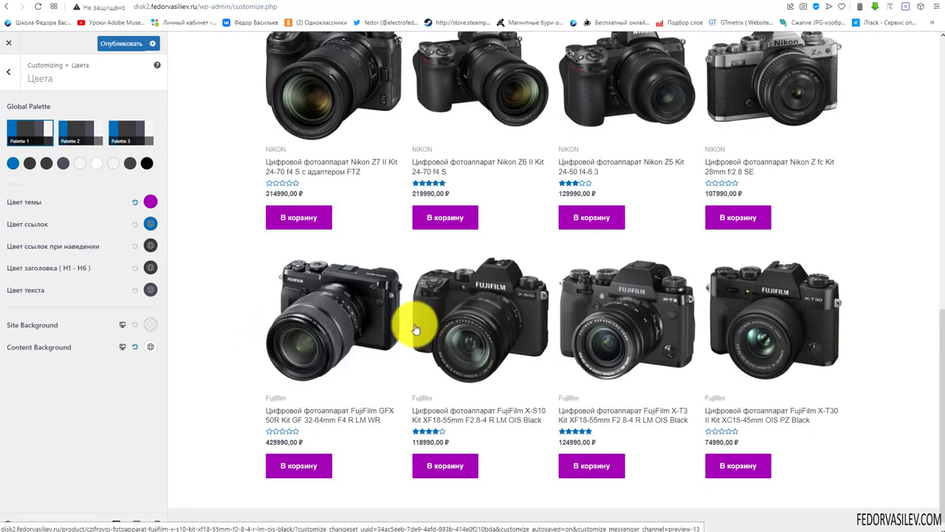
scroll(443, 384, "down", 2)
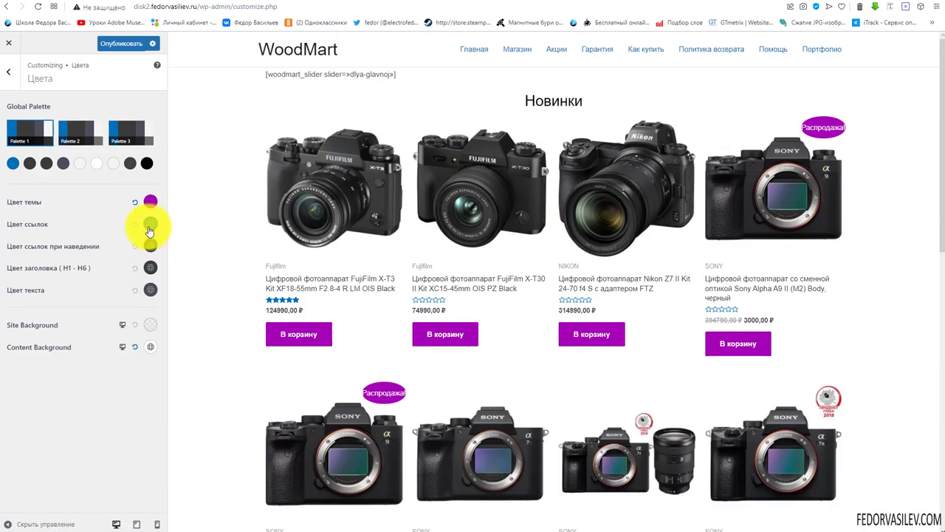
left_click(150, 225)
left_click(130, 332)
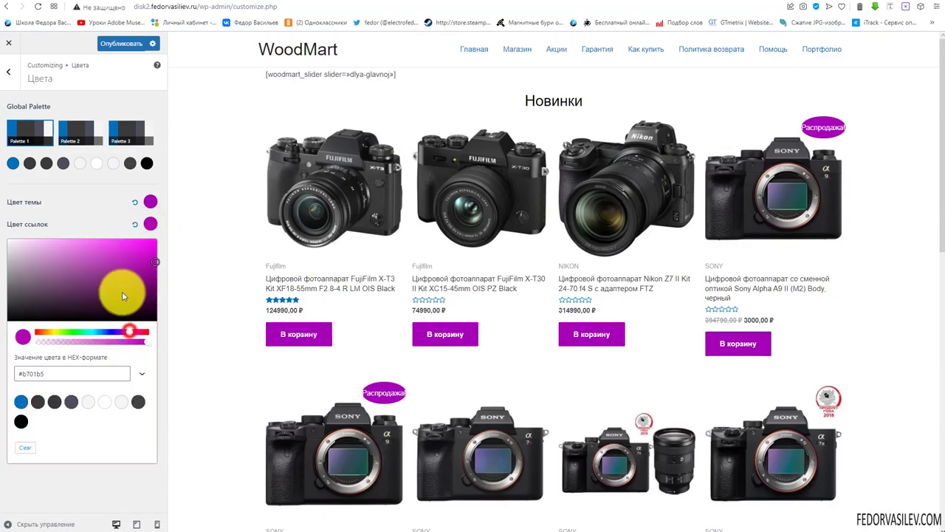
left_click_drag(116, 248, 156, 270)
left_click(107, 222)
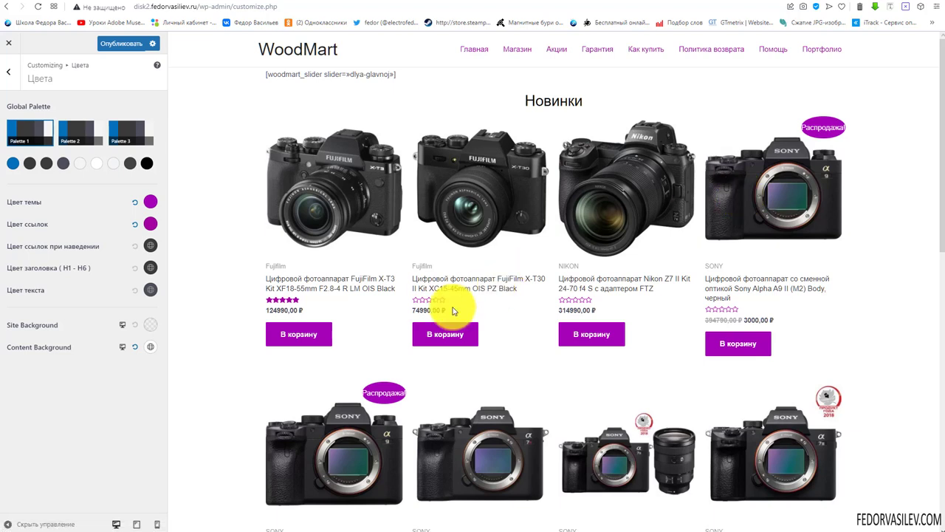
Set the link hover colour to dark purple #56055f, leaving heading and text colours unchanged
left_click(153, 248)
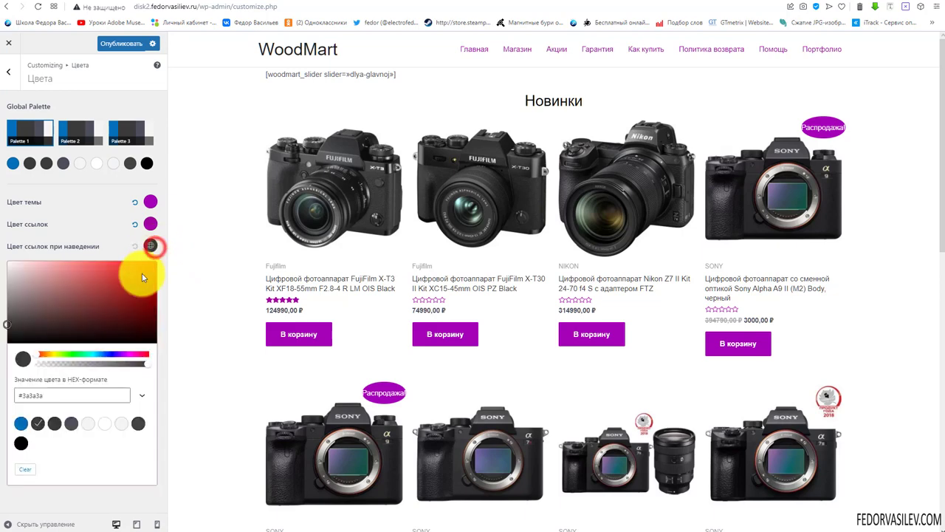
left_click(128, 354)
left_click(146, 314)
left_click(113, 248)
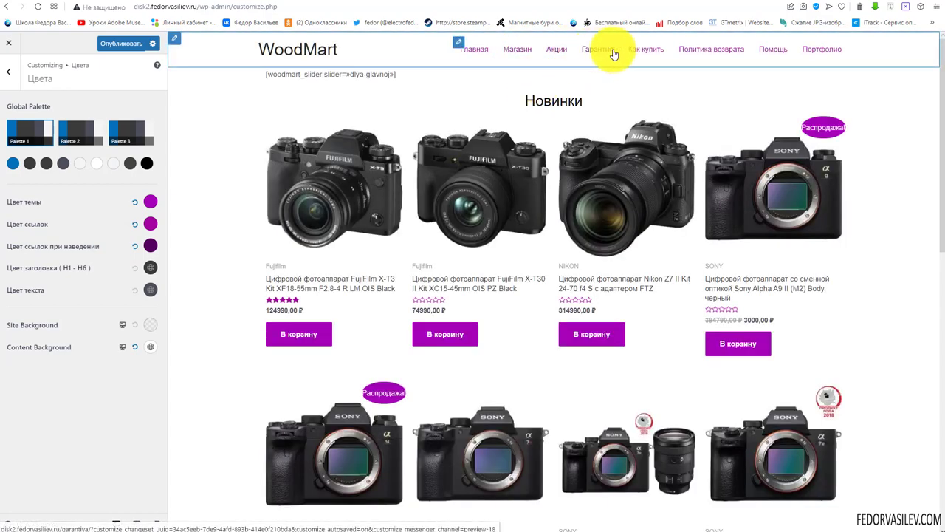
scroll(747, 228, "down", 6)
left_click(150, 268)
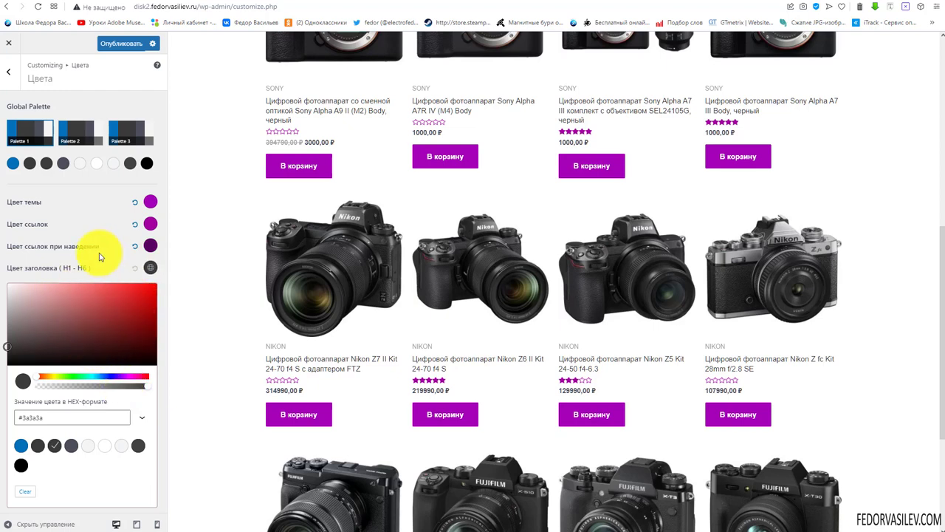
left_click(151, 289)
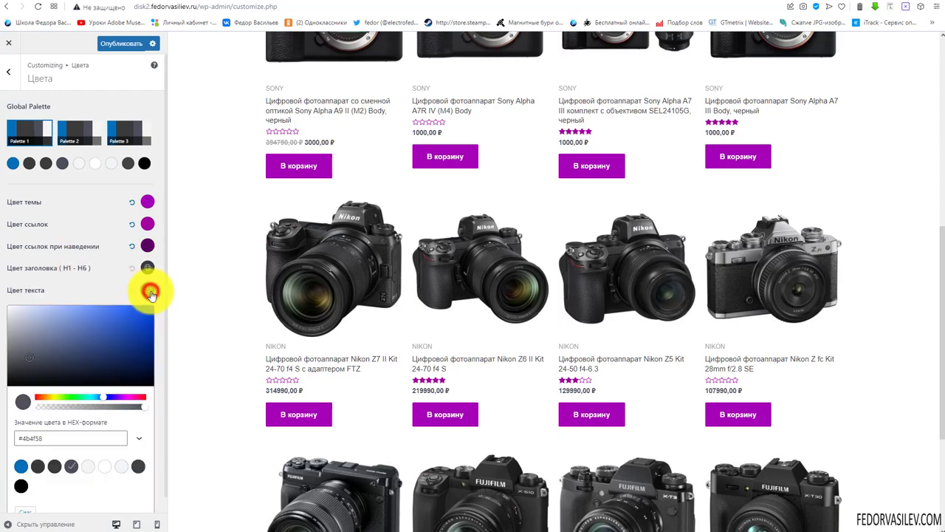
left_click(66, 272)
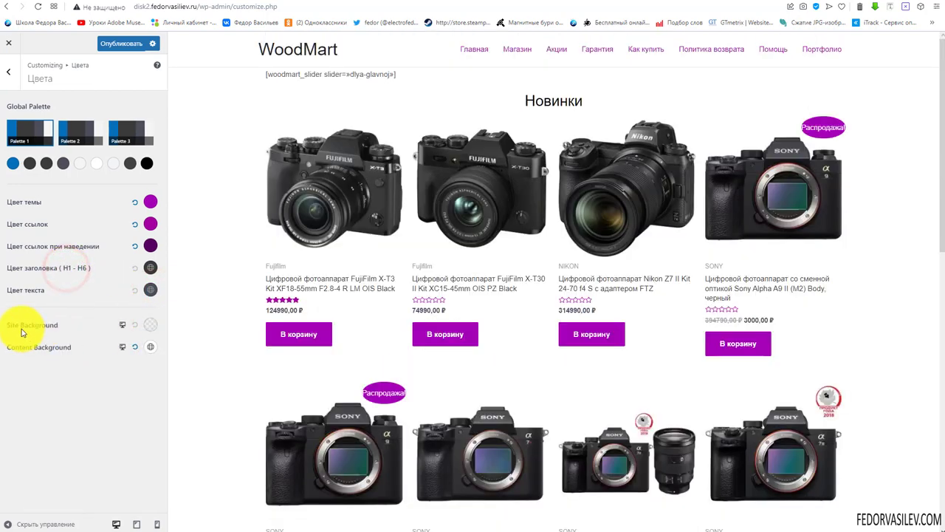
Try a mostly transparent red solid site background, then reset it to default
left_click(151, 327)
left_click(23, 354)
scroll(35, 434, "down", 1)
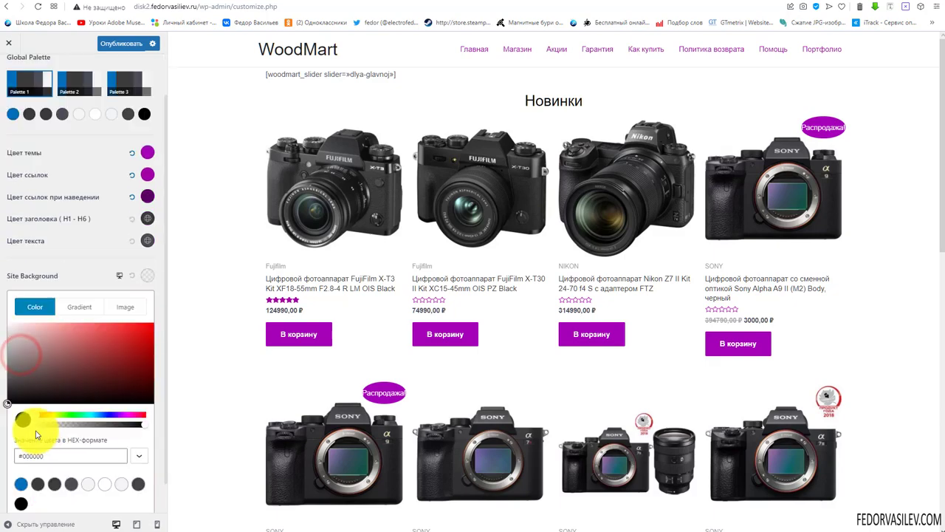
left_click_drag(81, 345, 145, 325)
scroll(237, 314, "down", 5)
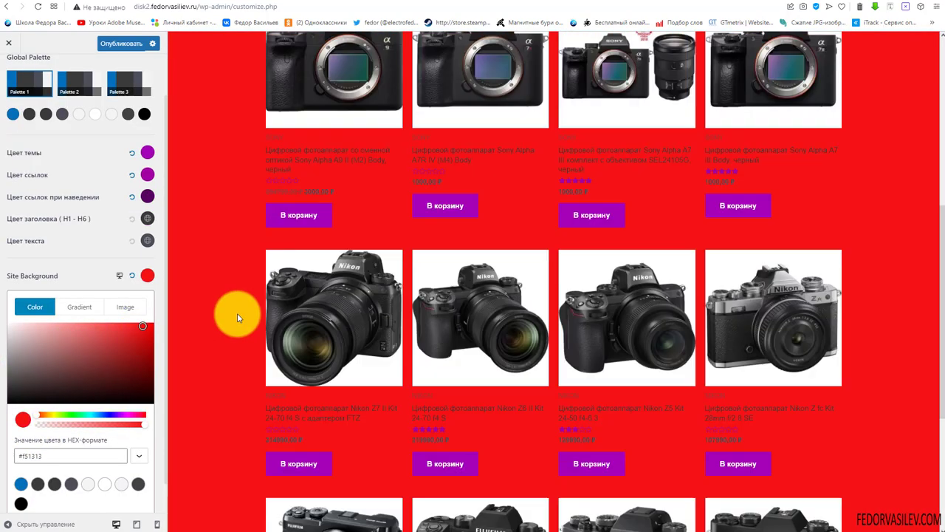
scroll(237, 317, "down", 4)
scroll(237, 317, "up", 9)
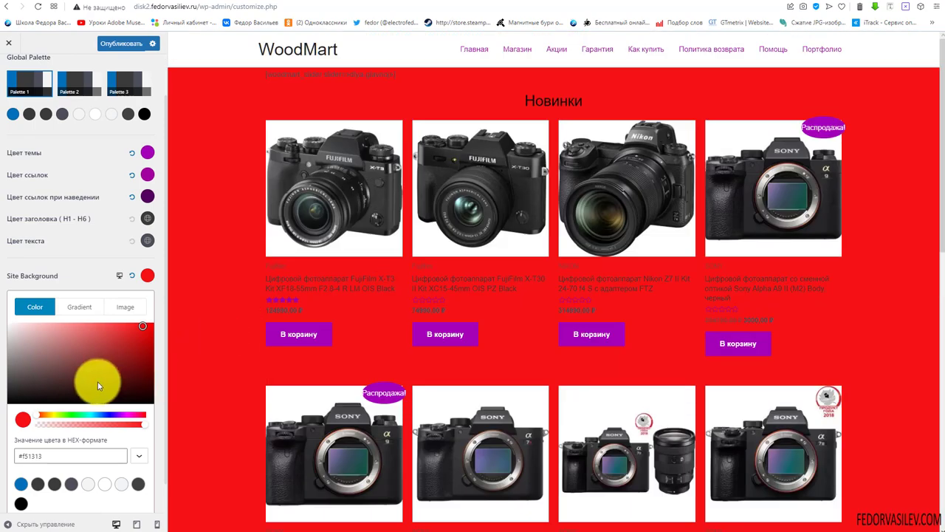
left_click_drag(143, 424, 164, 401)
left_click(148, 327)
Try a radial blue-purple gradient as the site background
left_click(66, 345)
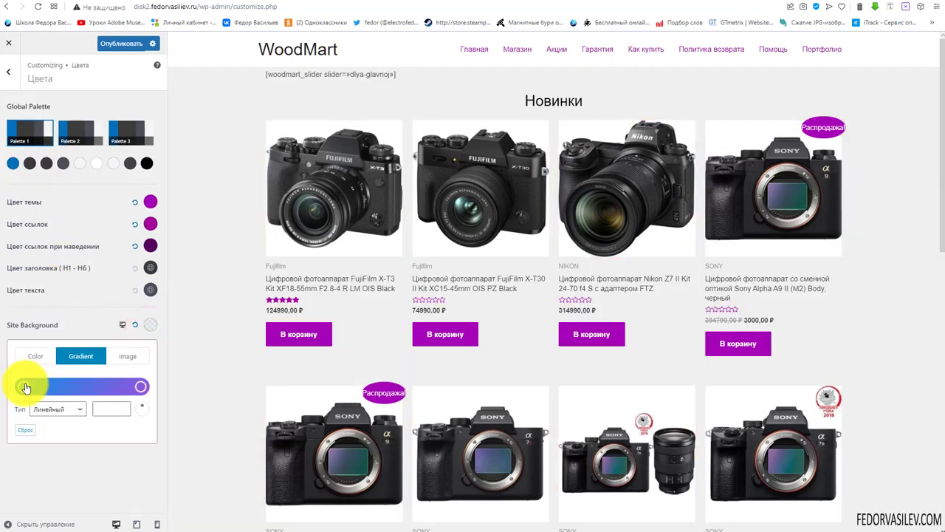
left_click_drag(27, 390, 66, 387)
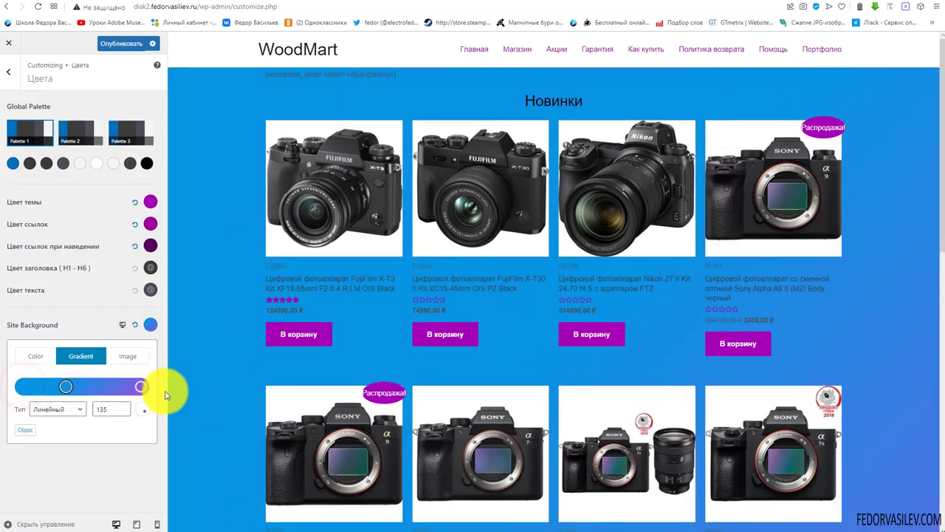
left_click_drag(143, 388, 81, 396)
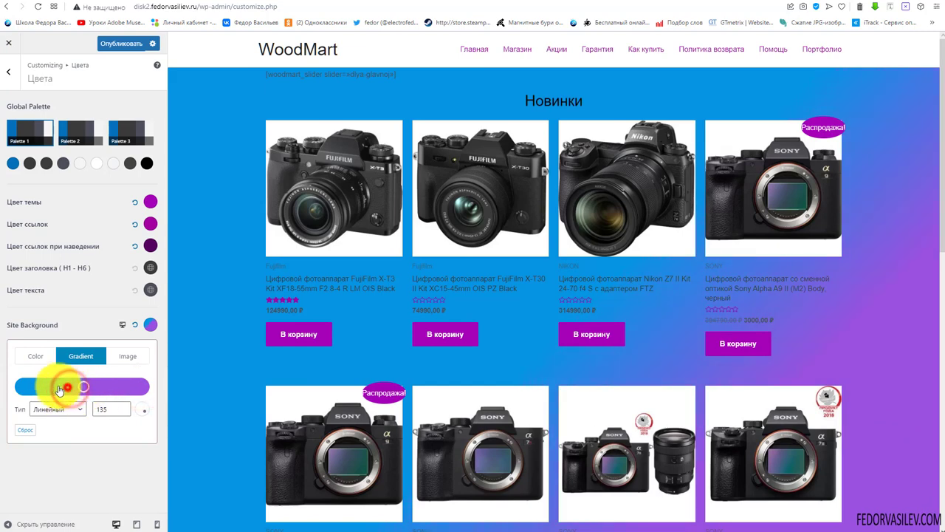
left_click_drag(60, 389, 34, 388)
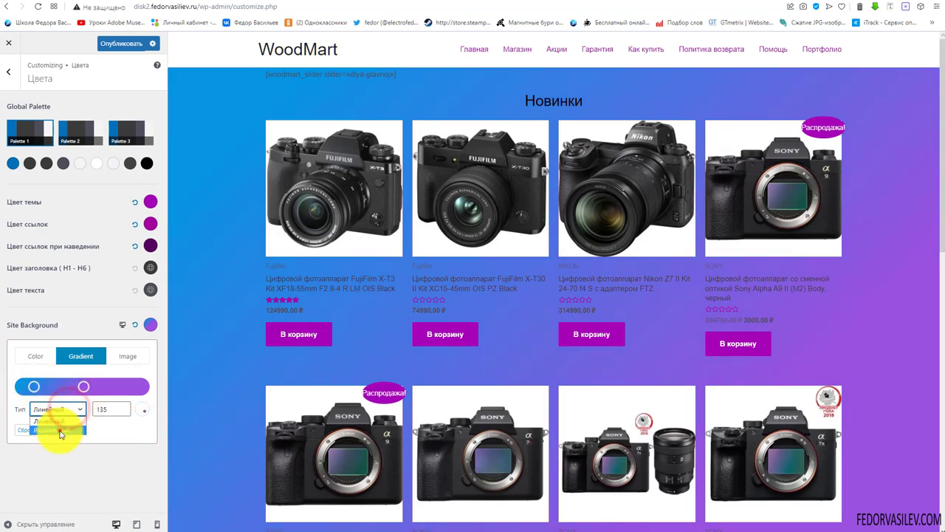
scroll(343, 328, "down", 9)
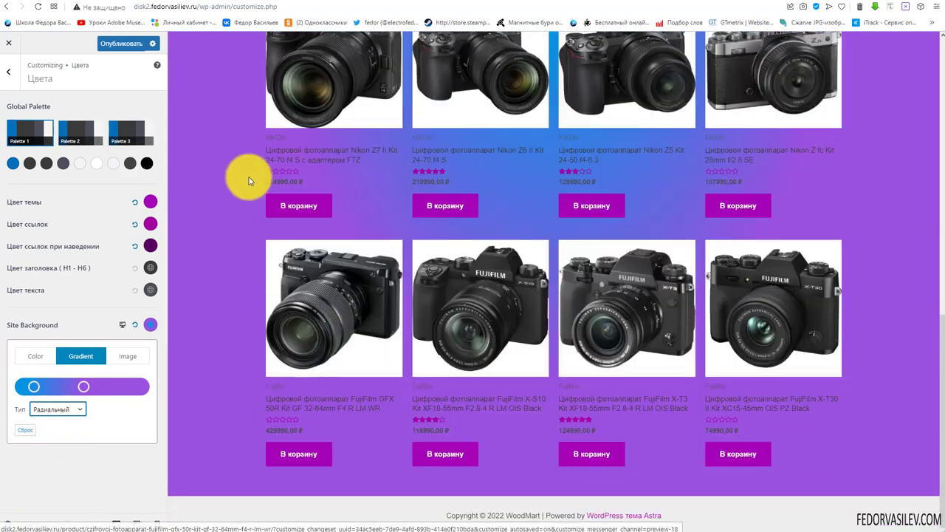
left_click(57, 409)
left_click(47, 401)
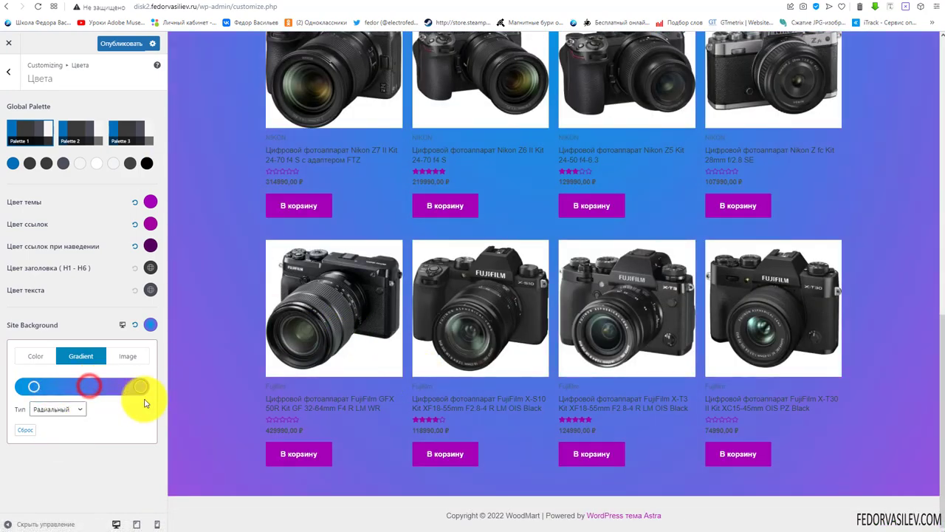
left_click(89, 382)
Look at the image background option, then reset the site background to plain white
left_click(149, 324)
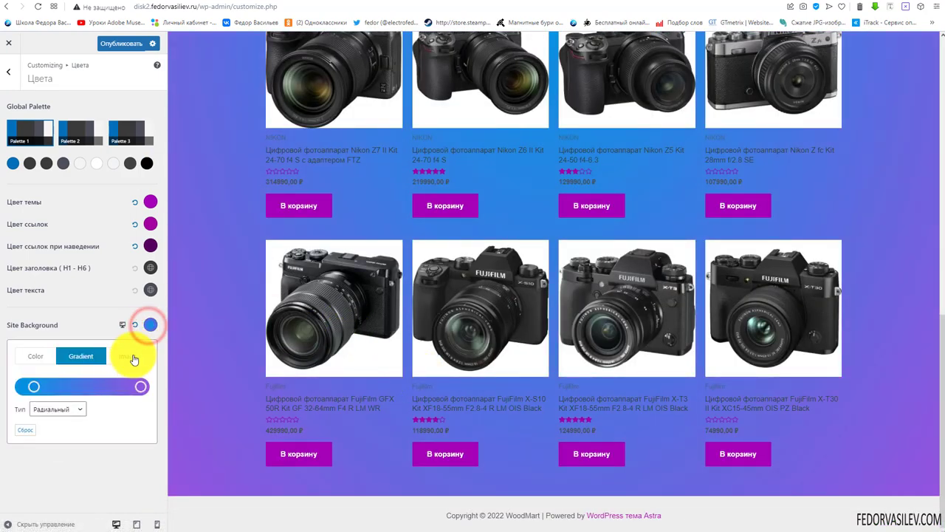
left_click(133, 357)
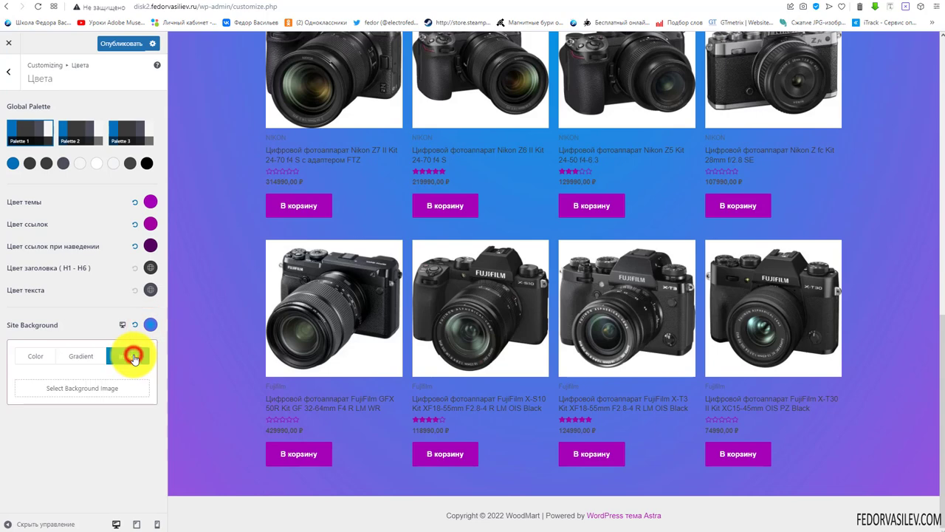
left_click(66, 392)
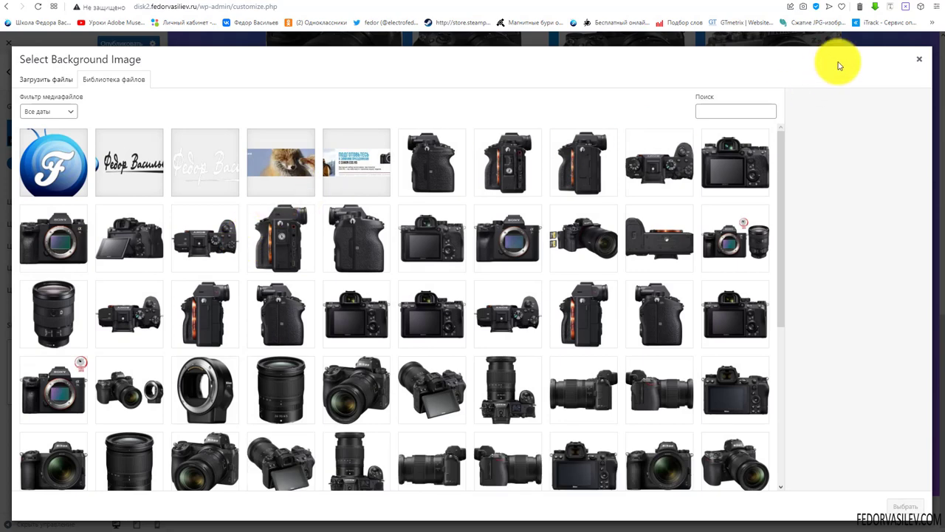
left_click(918, 59)
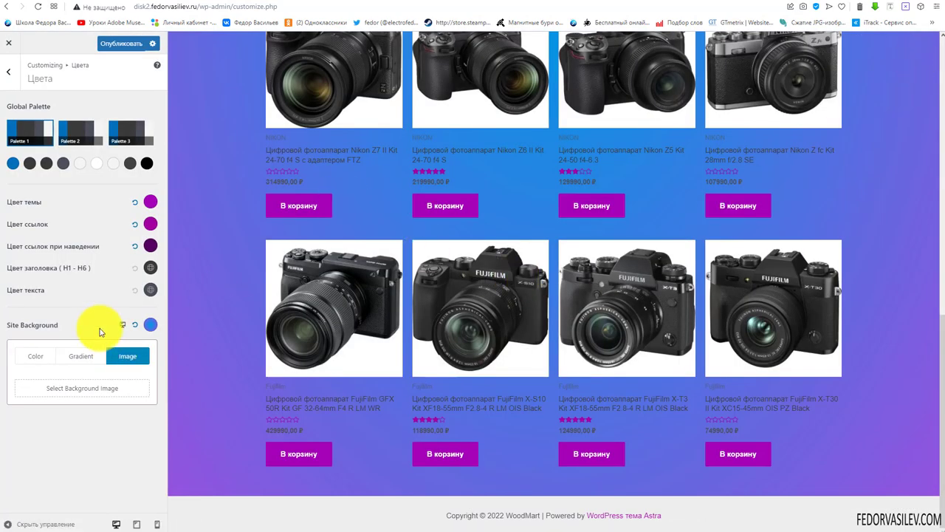
left_click(36, 354)
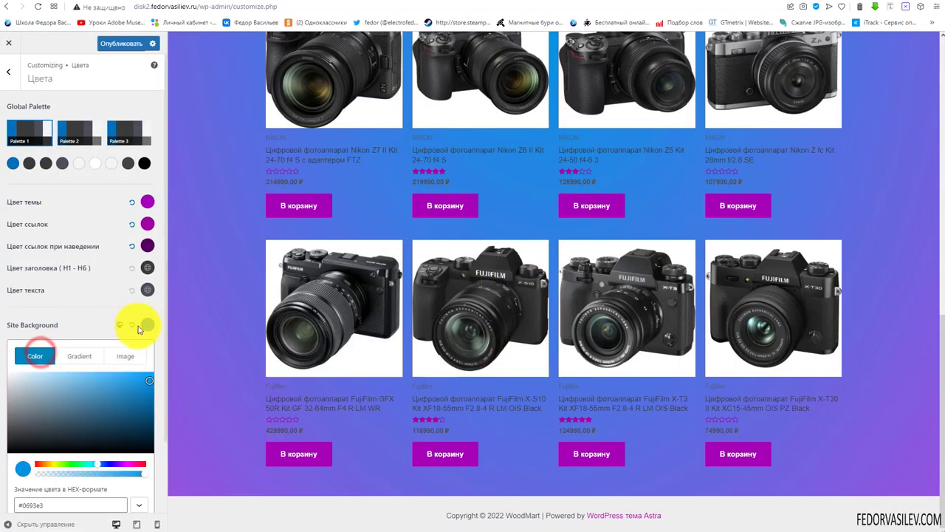
left_click(131, 327)
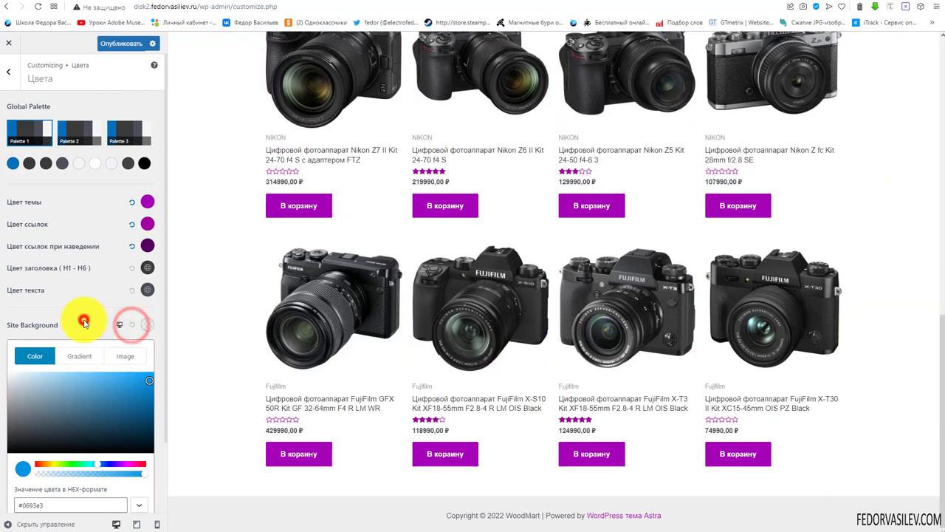
left_click(159, 489)
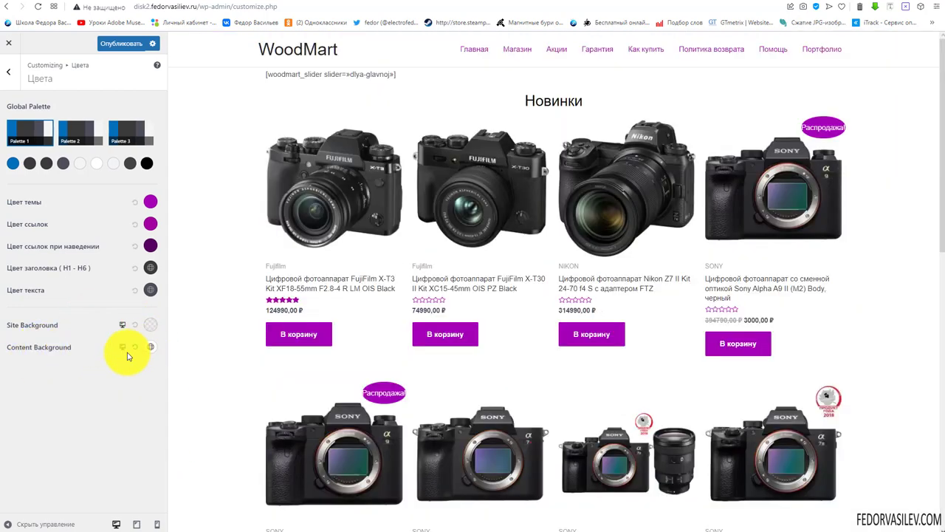
Preview the Помощь page and make the content background blue #0170b9
left_click(155, 351)
left_click(82, 352)
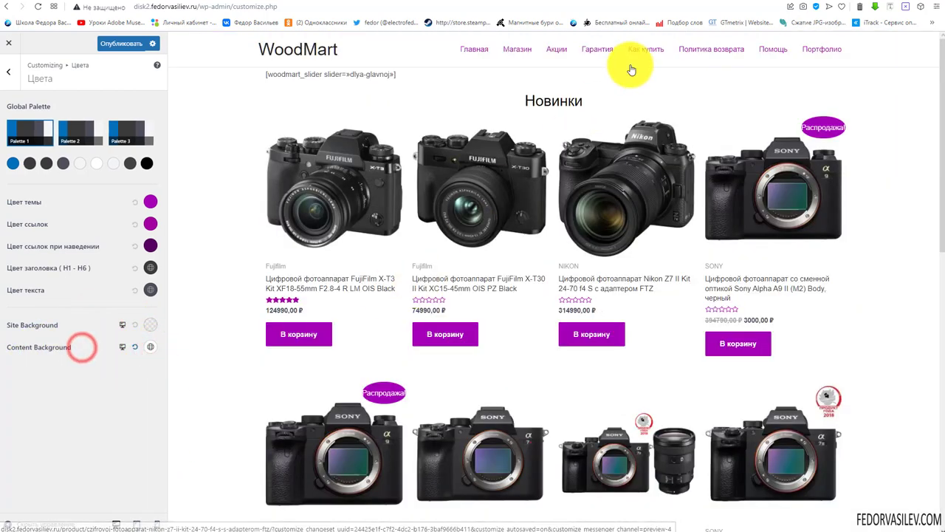
left_click(773, 50)
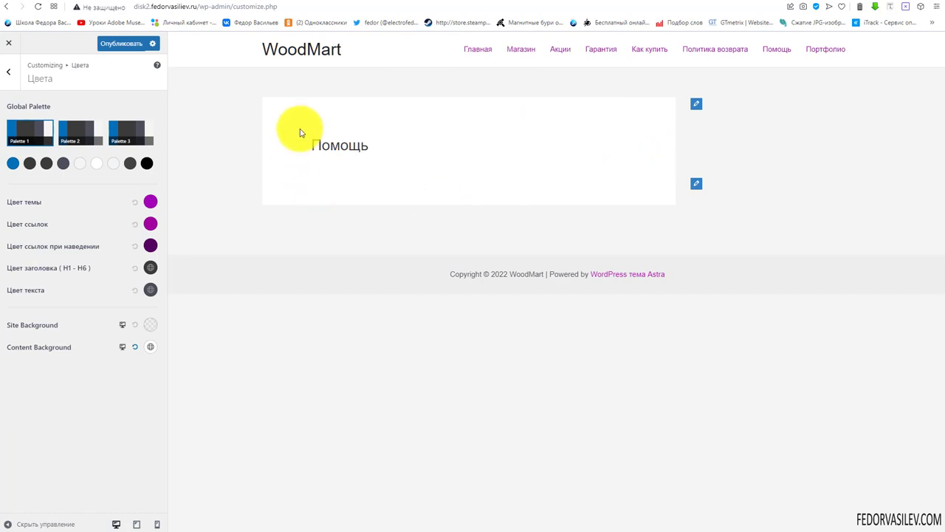
left_click(151, 347)
scroll(76, 389, "down", 3)
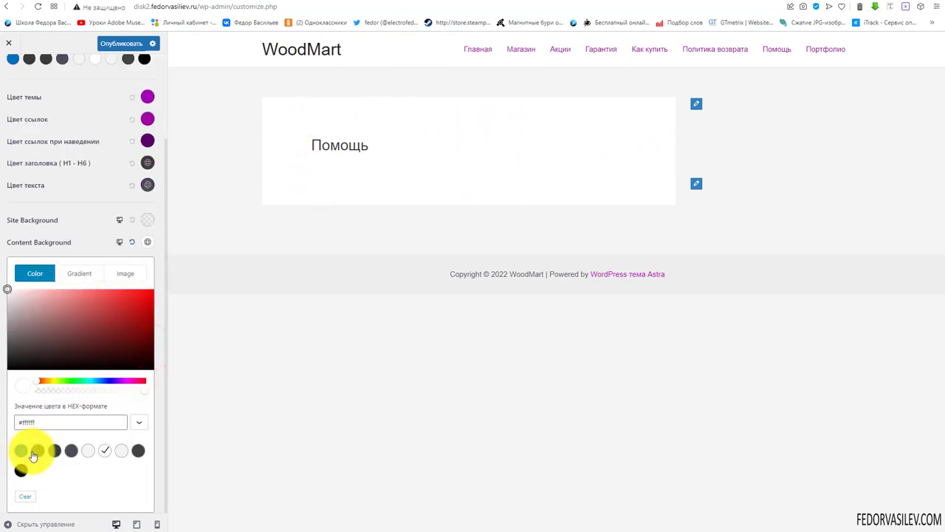
left_click(22, 451)
Check the blue background on the Портфолио archive, then reset the content background to white
left_click(824, 48)
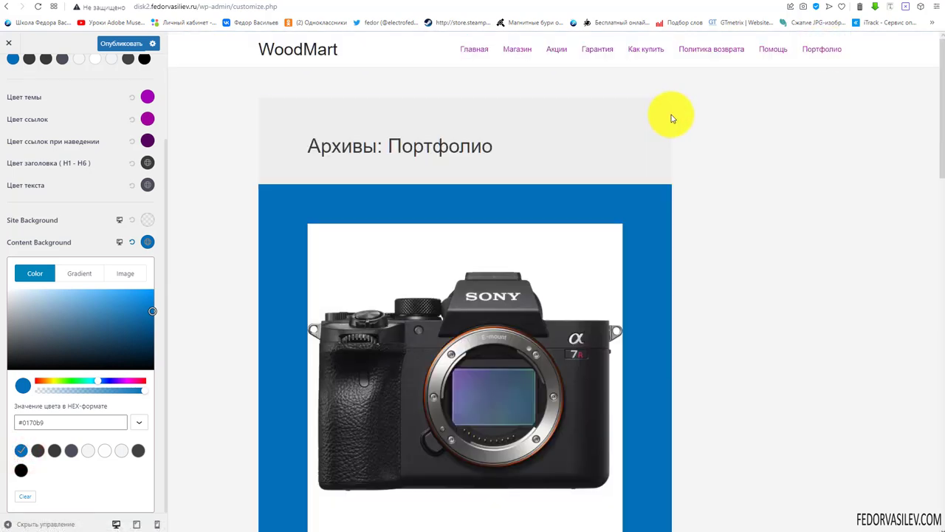
scroll(279, 249, "down", 3)
scroll(279, 249, "down", 10)
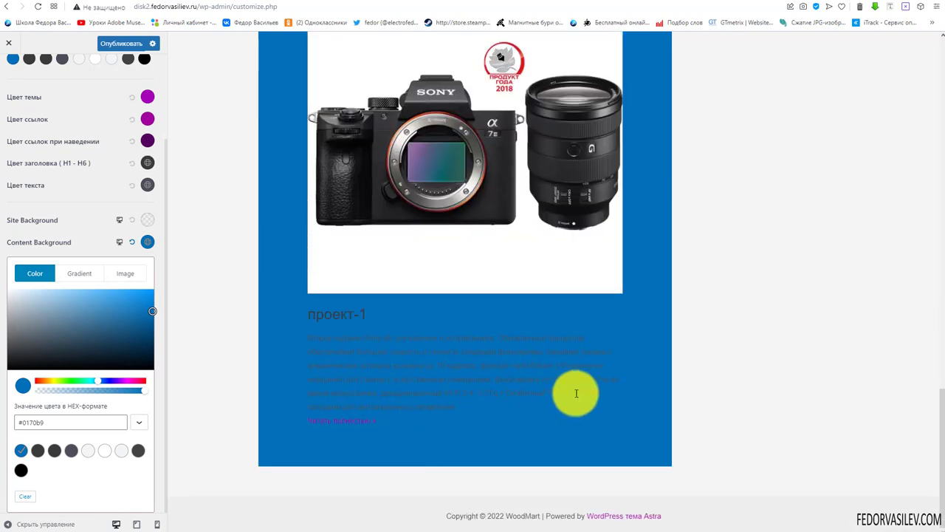
scroll(331, 335, "up", 10)
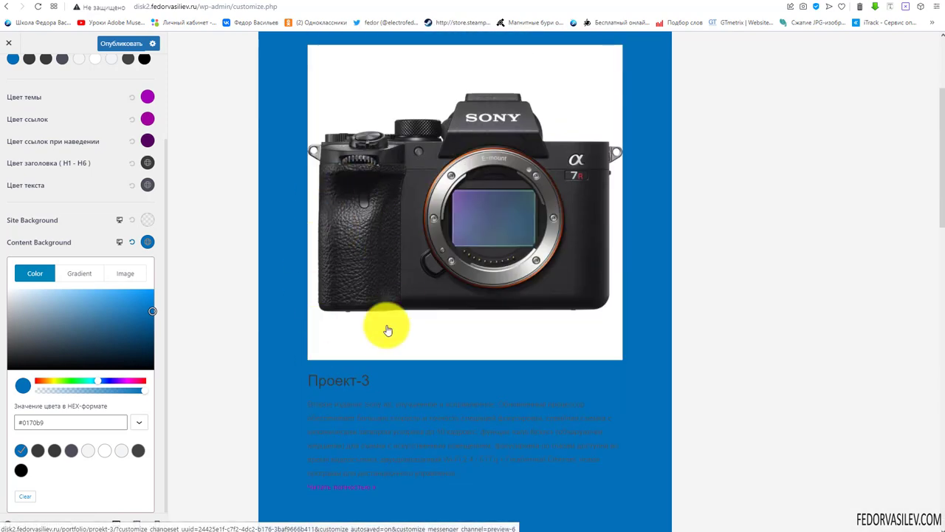
scroll(380, 305, "up", 3)
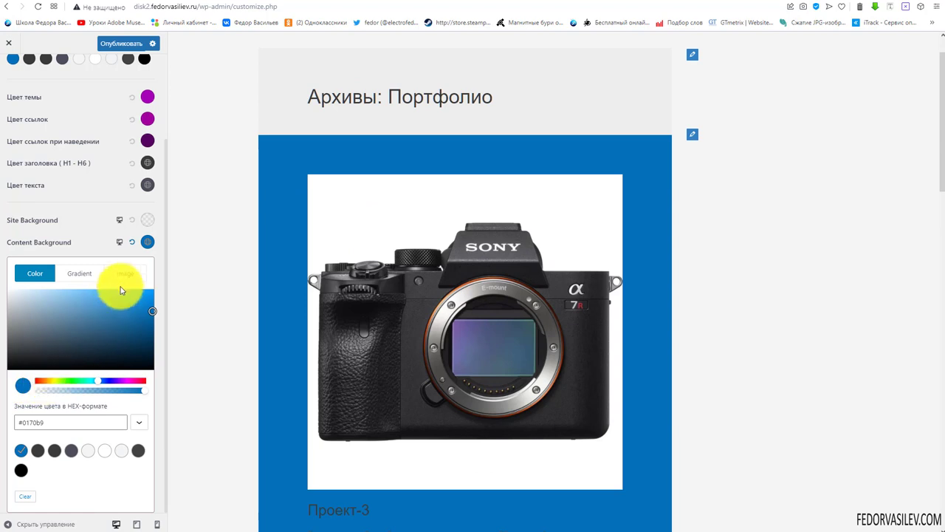
left_click(28, 246)
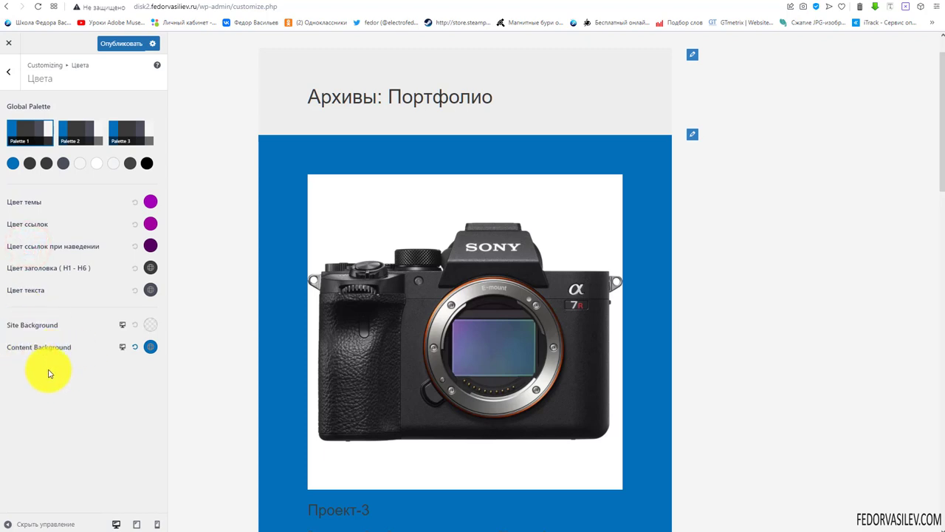
left_click(136, 349)
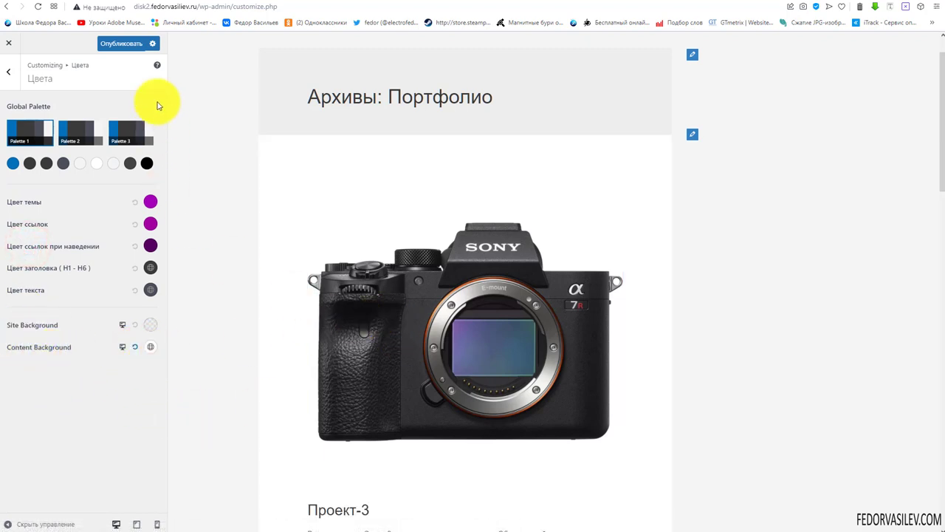
Publish the colour changes, select the slider shortcode text in the preview, and return to Общие
left_click(133, 45)
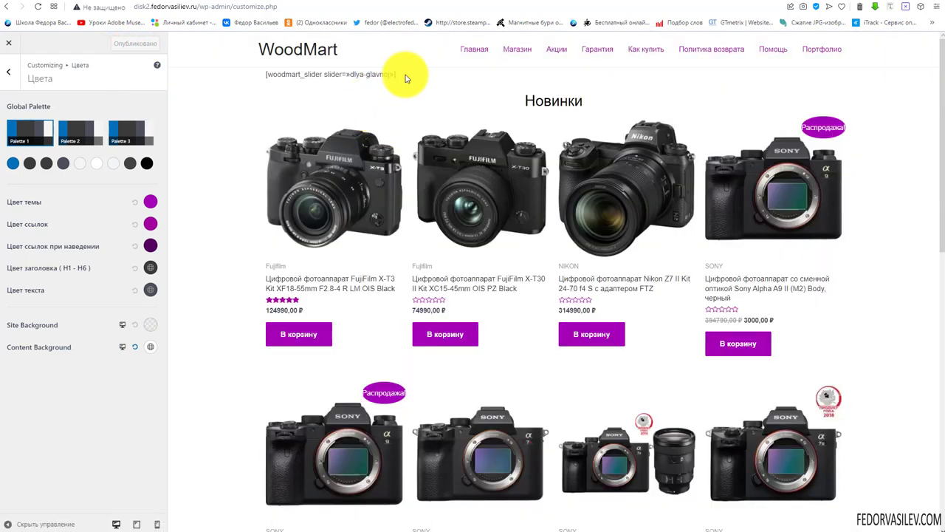
left_click_drag(402, 75, 269, 76)
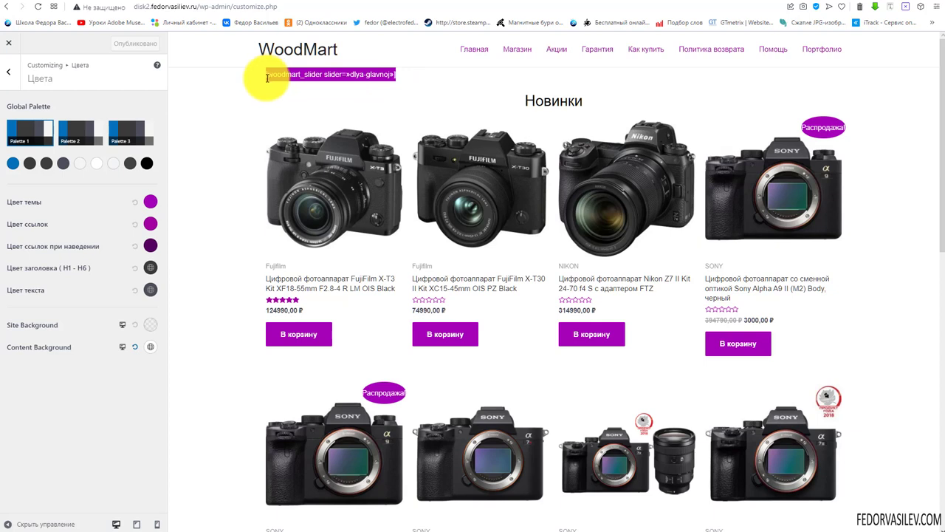
left_click(436, 79)
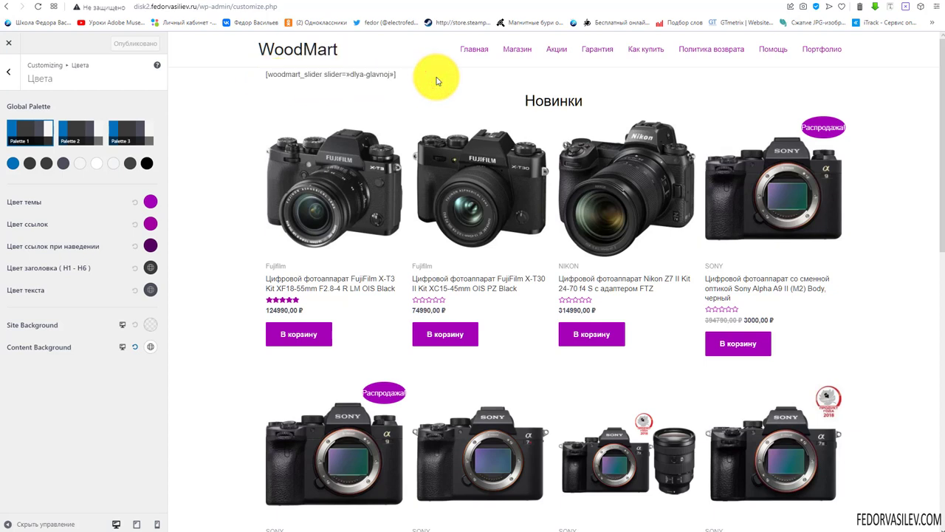
triple_click(327, 74)
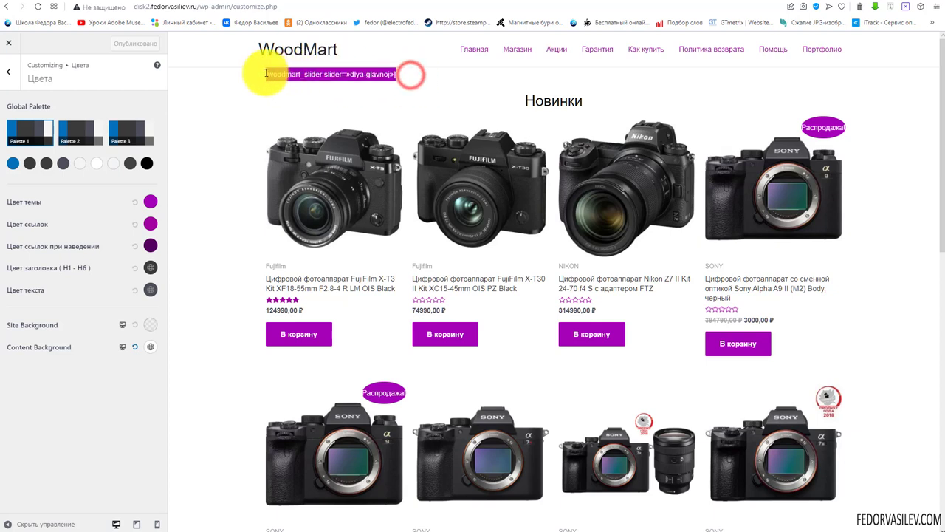
left_click(376, 79)
left_click_drag(415, 78, 271, 76)
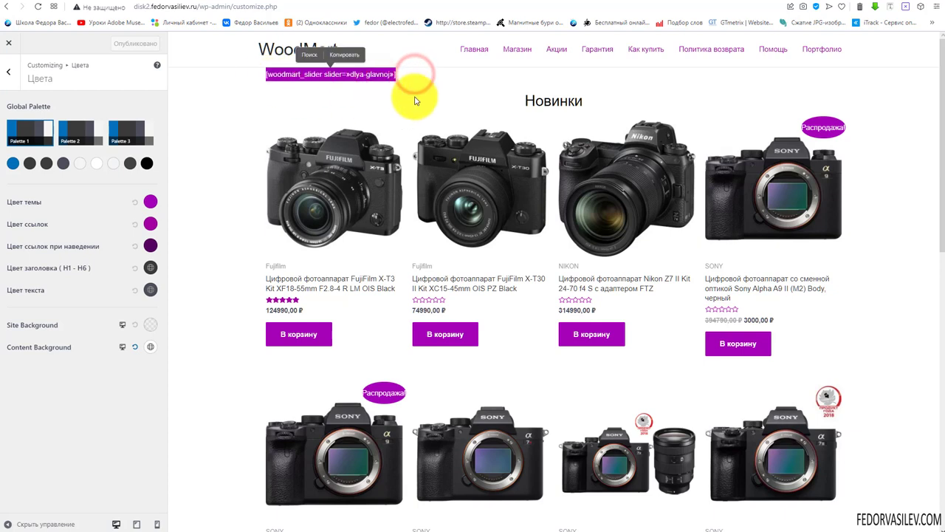
left_click(425, 98)
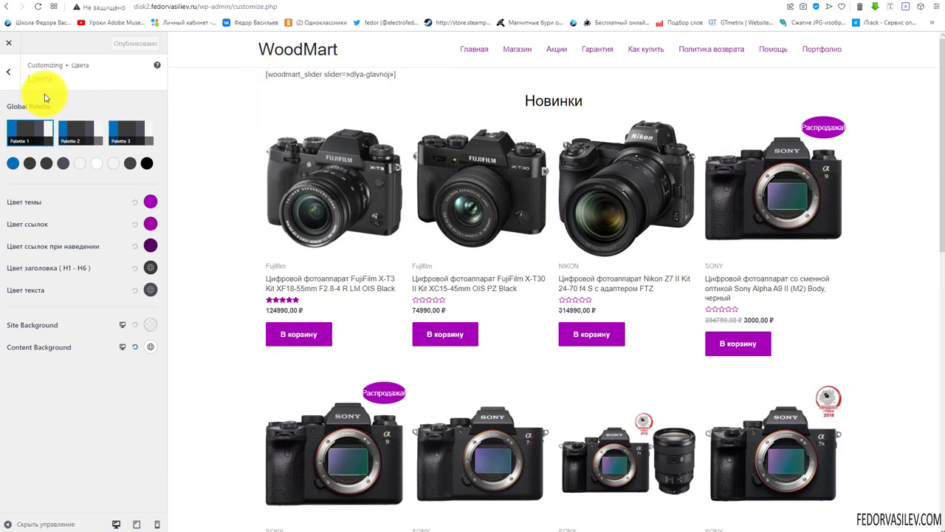
left_click(10, 71)
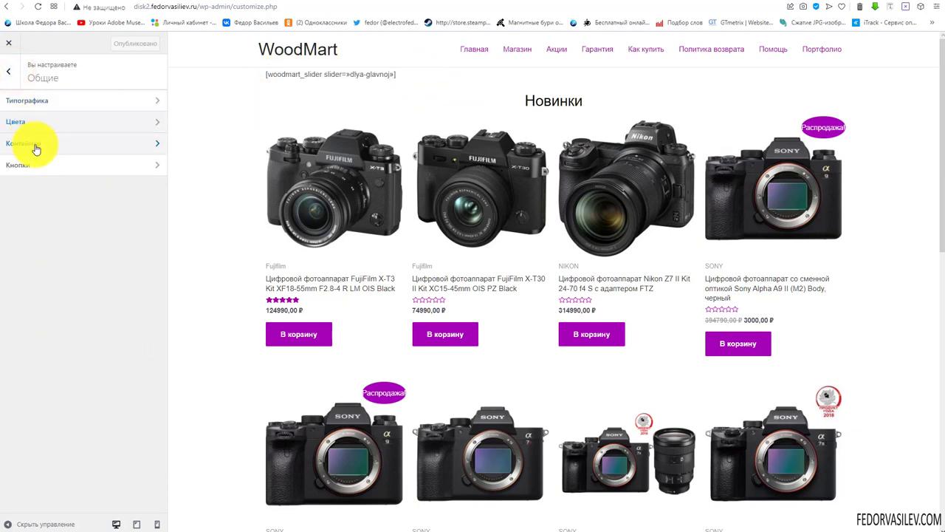
In Контейнер, narrow the container width to 837 px, then enter 1200 as the width
left_click(21, 151)
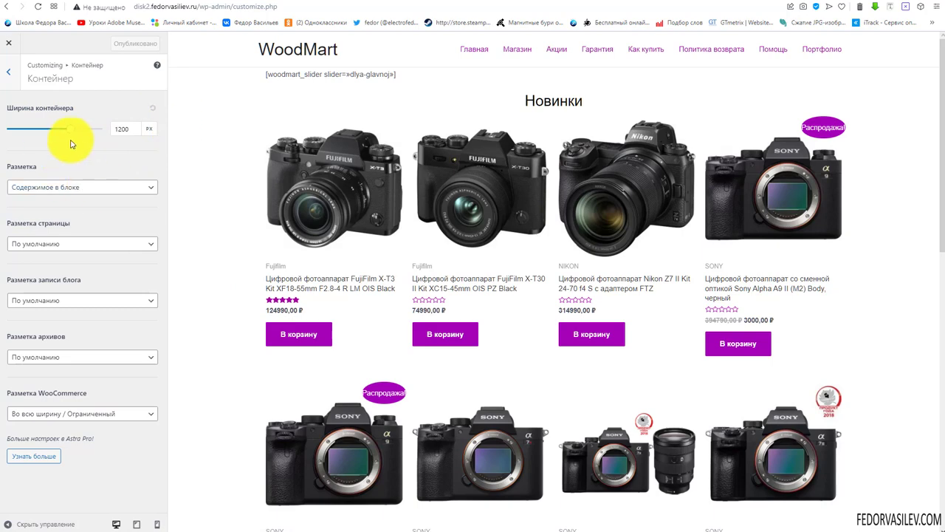
left_click_drag(71, 133, 54, 134)
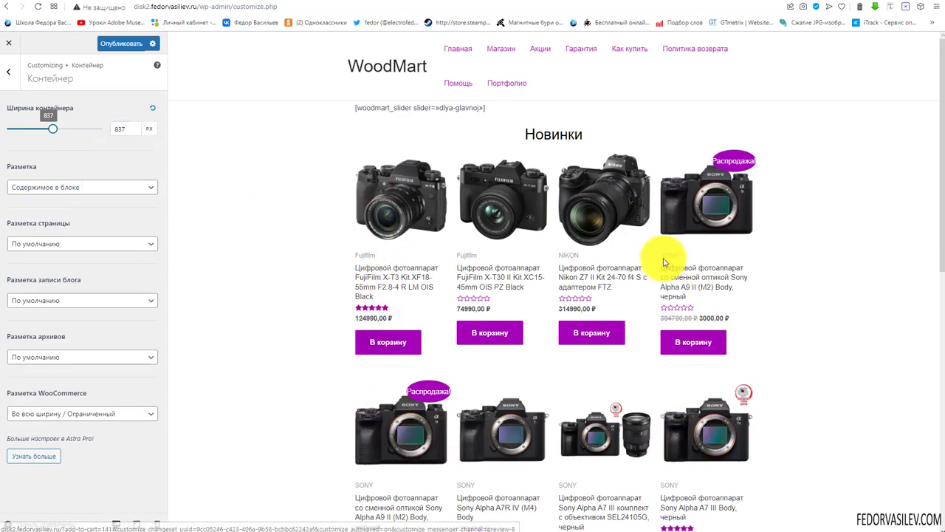
scroll(416, 273, "down", 8)
scroll(413, 307, "up", 10)
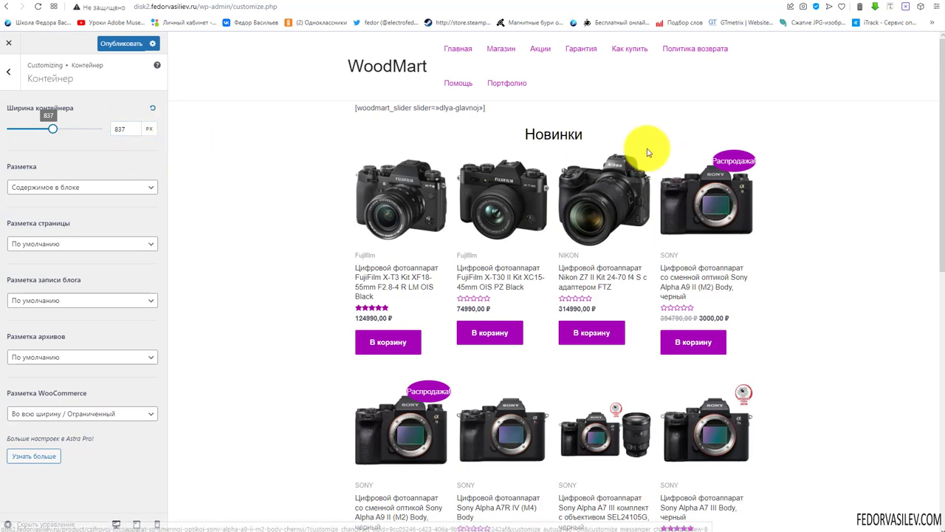
double_click(126, 128)
type("1200")
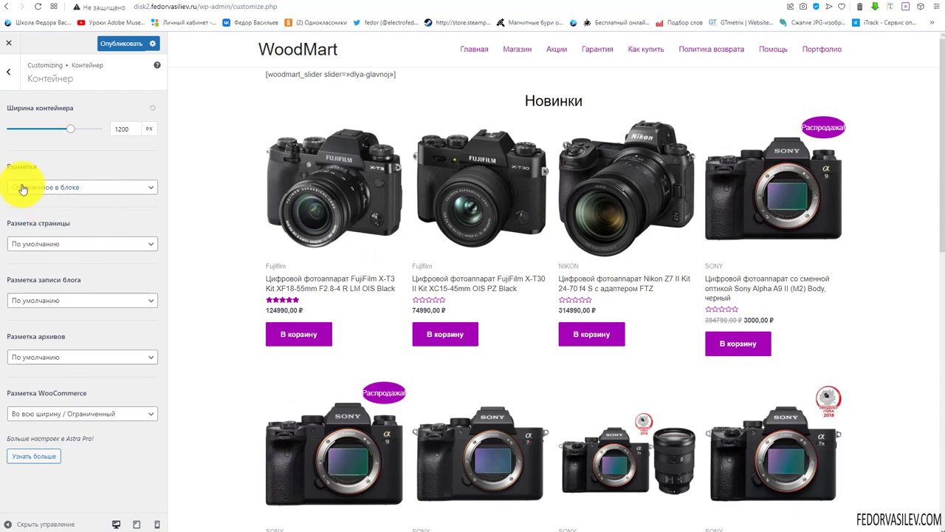
Review the page, blog post and archive layouts, then try the Блоками WooCommerce layout
left_click(57, 188)
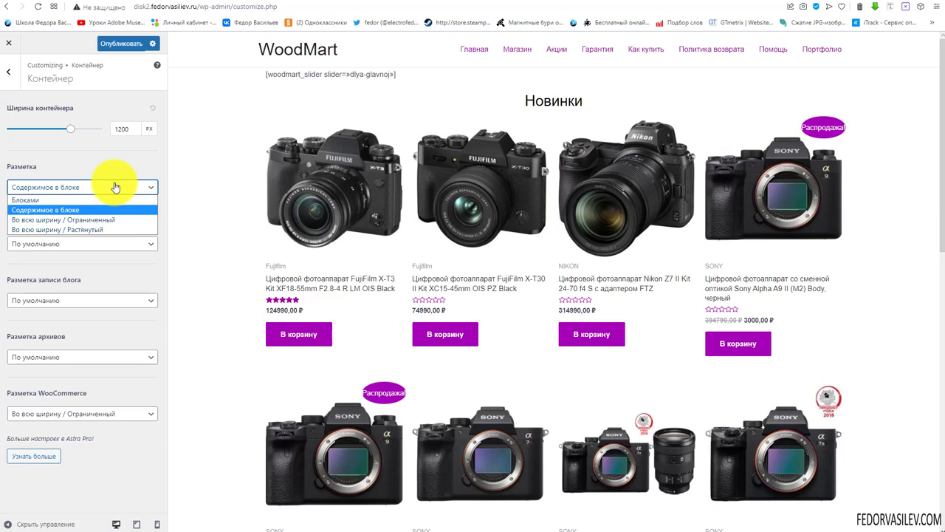
left_click(89, 244)
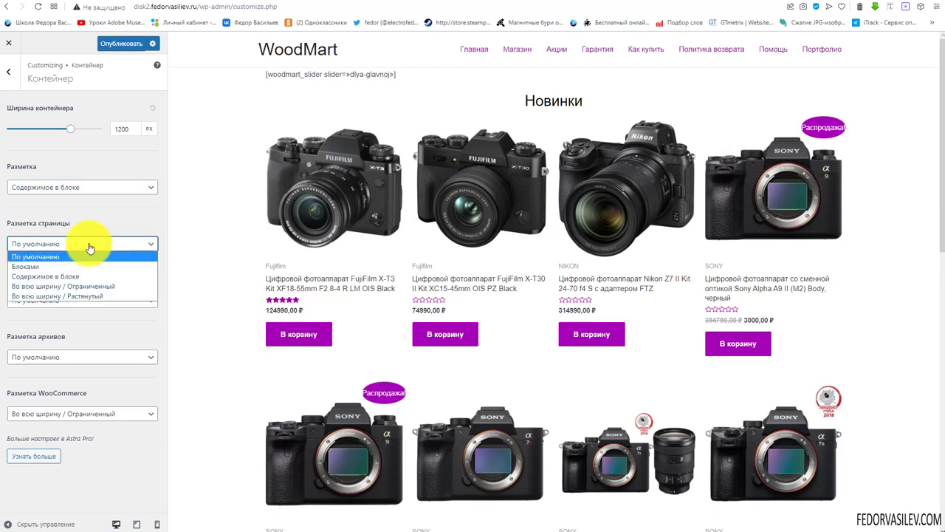
left_click(109, 224)
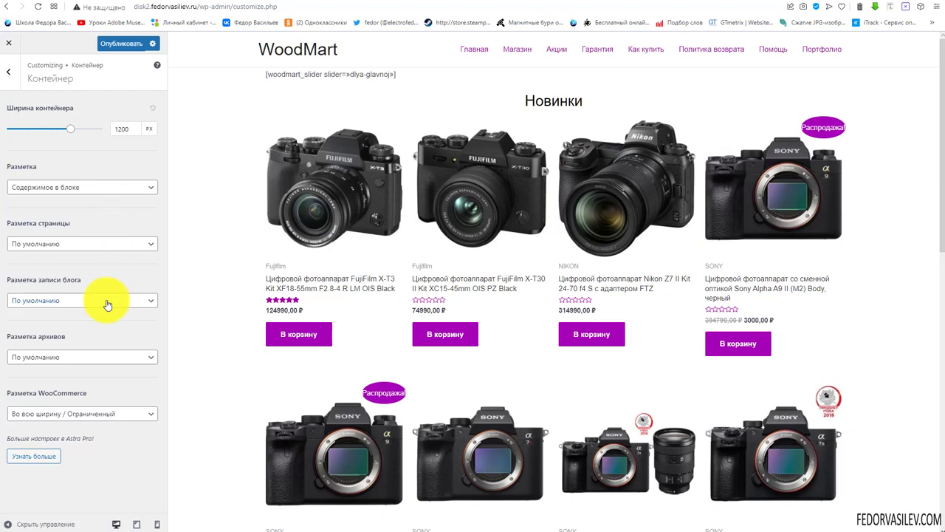
left_click(108, 301)
left_click(121, 280)
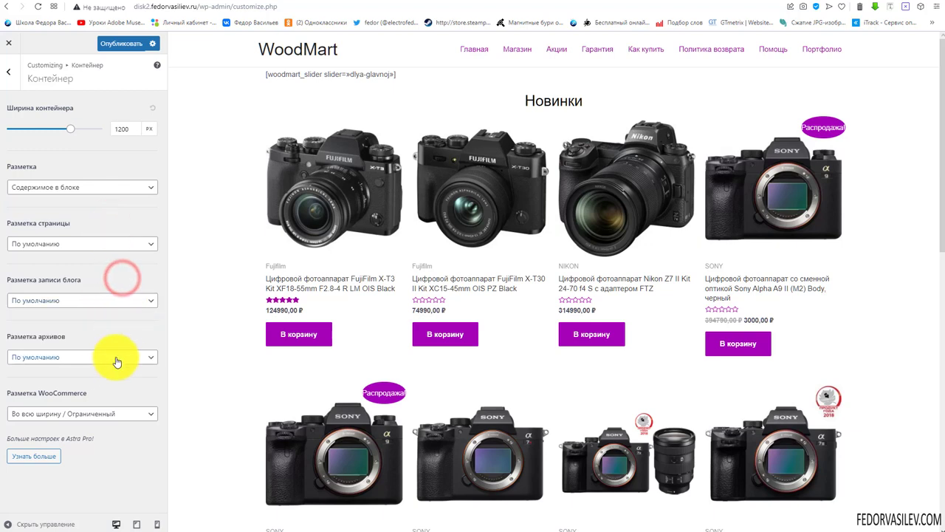
left_click(116, 361)
left_click(123, 320)
left_click(93, 390)
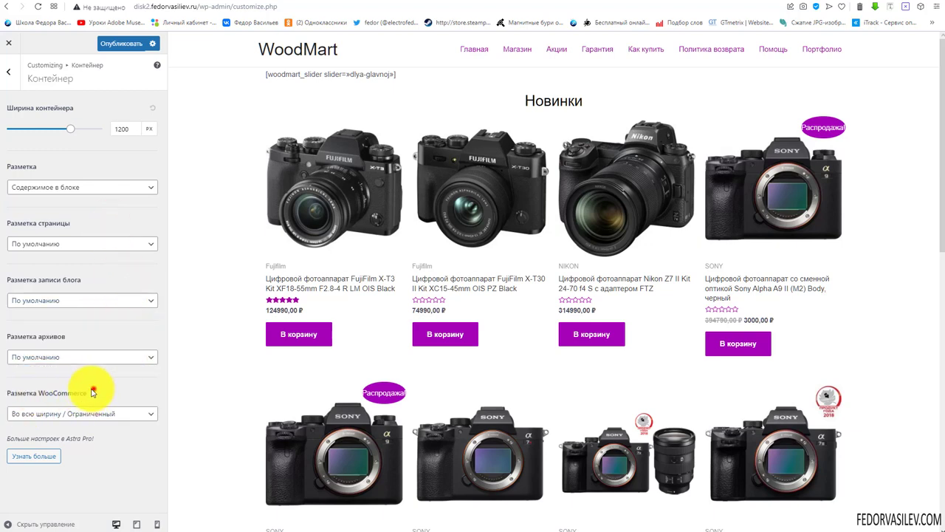
left_click(120, 385)
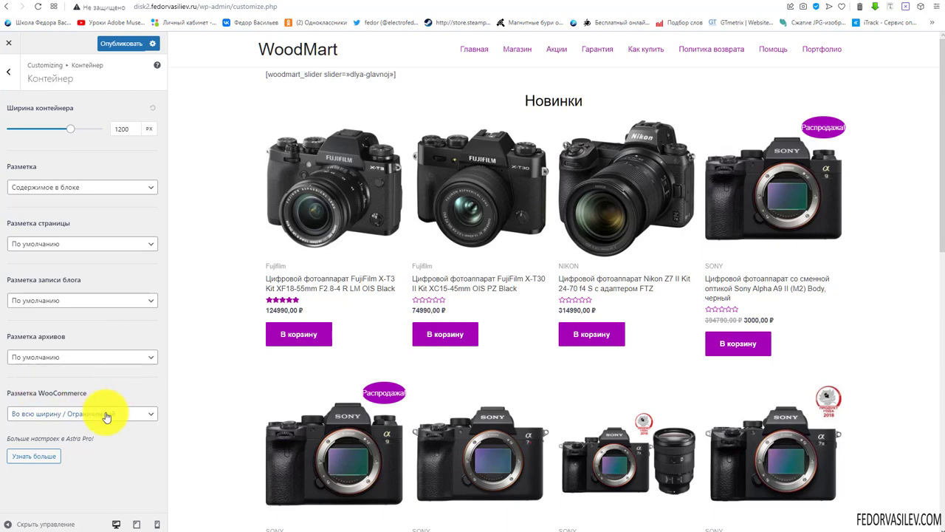
left_click(112, 416)
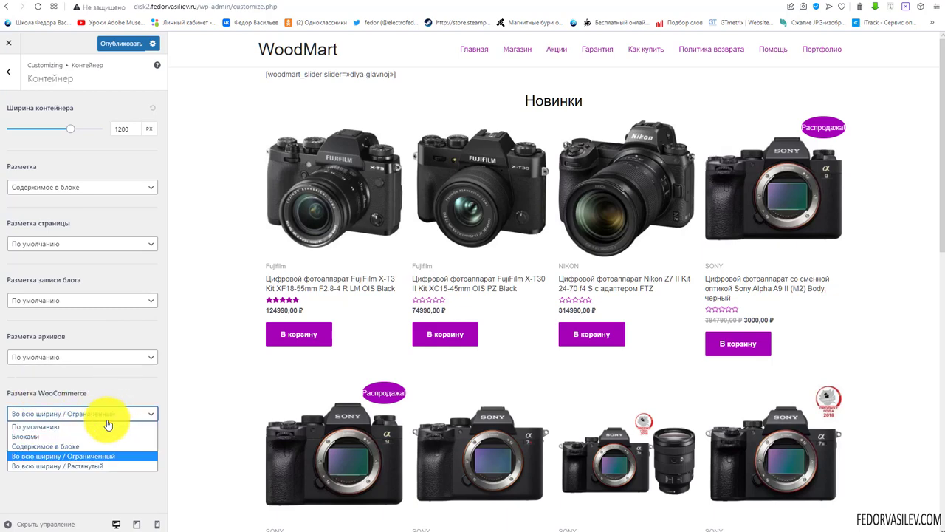
left_click(78, 437)
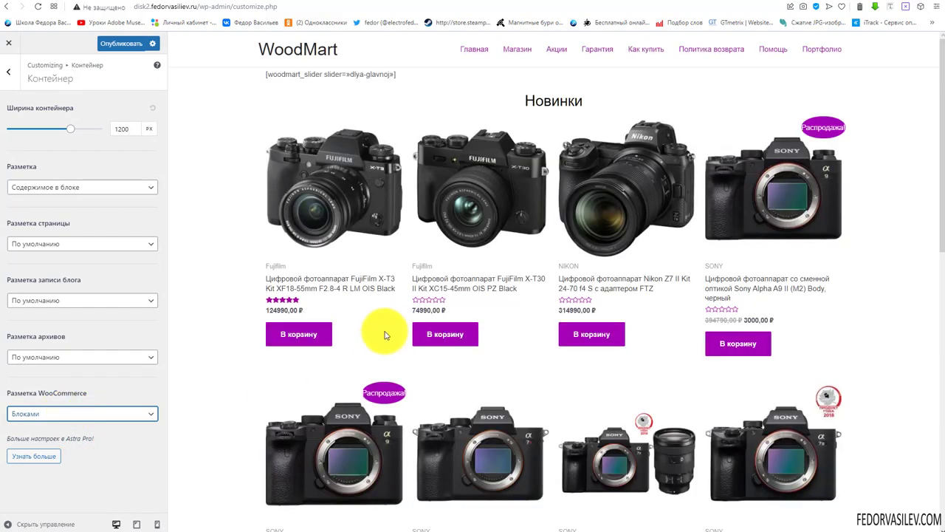
Check a camera product page, then switch the WooCommerce layout to full width / contained
scroll(381, 334, "down", 10)
scroll(381, 339, "up", 10)
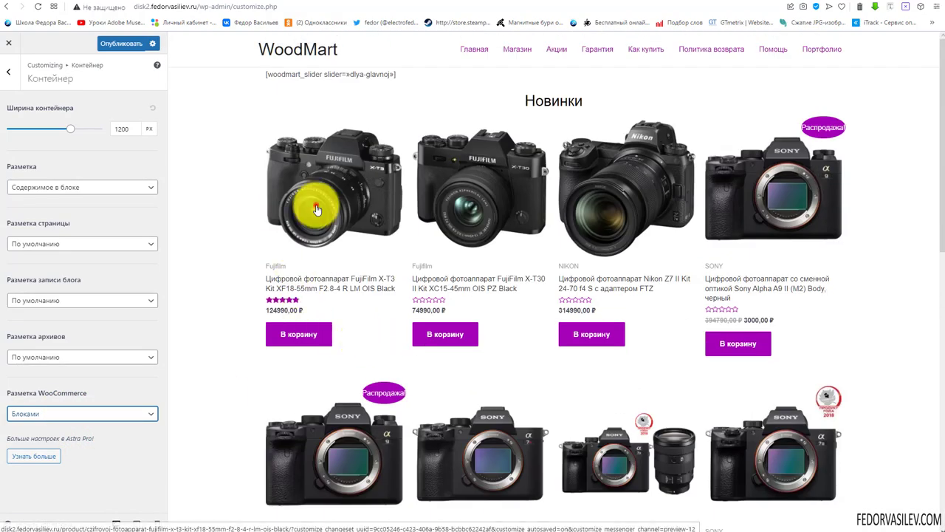
left_click(316, 206)
scroll(569, 322, "down", 15)
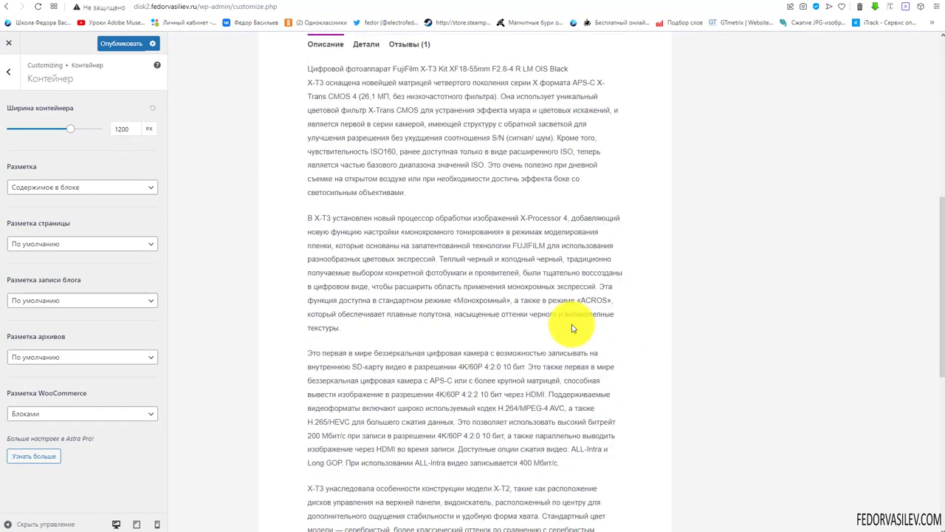
scroll(572, 326, "up", 15)
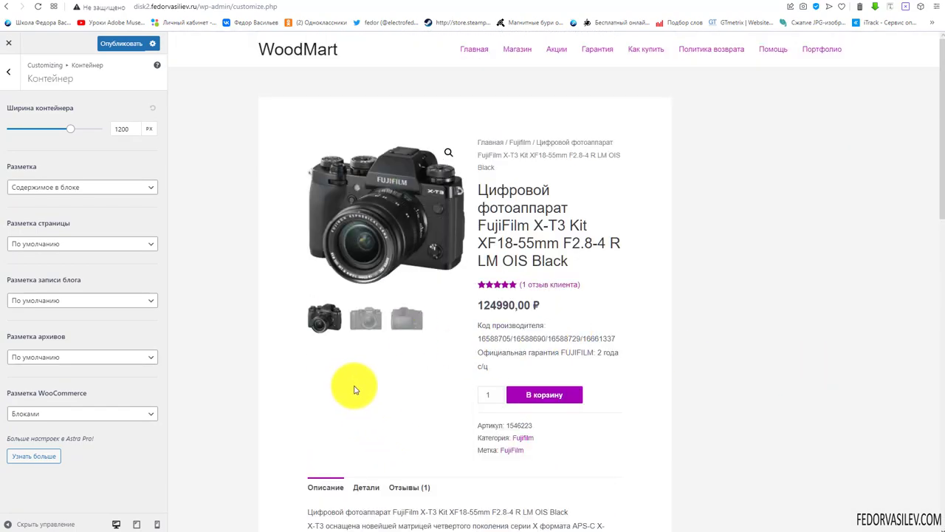
left_click(26, 413)
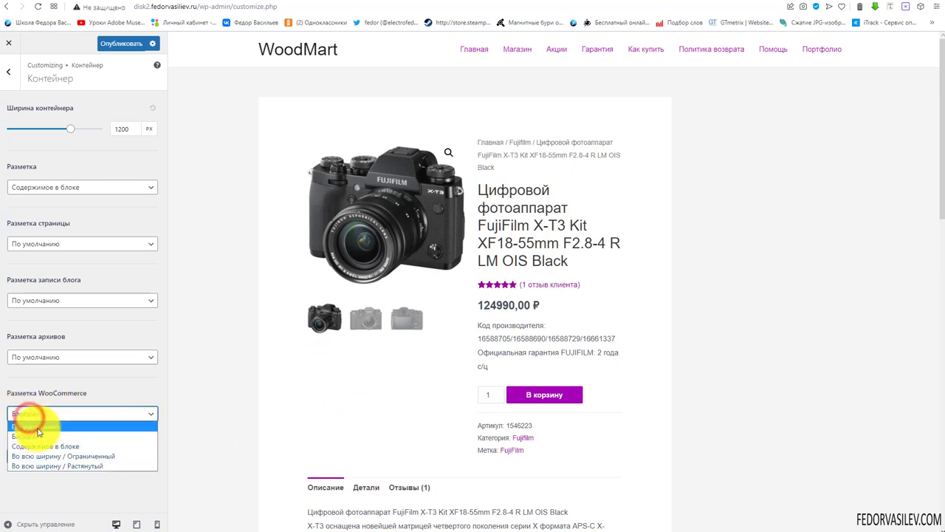
left_click(37, 428)
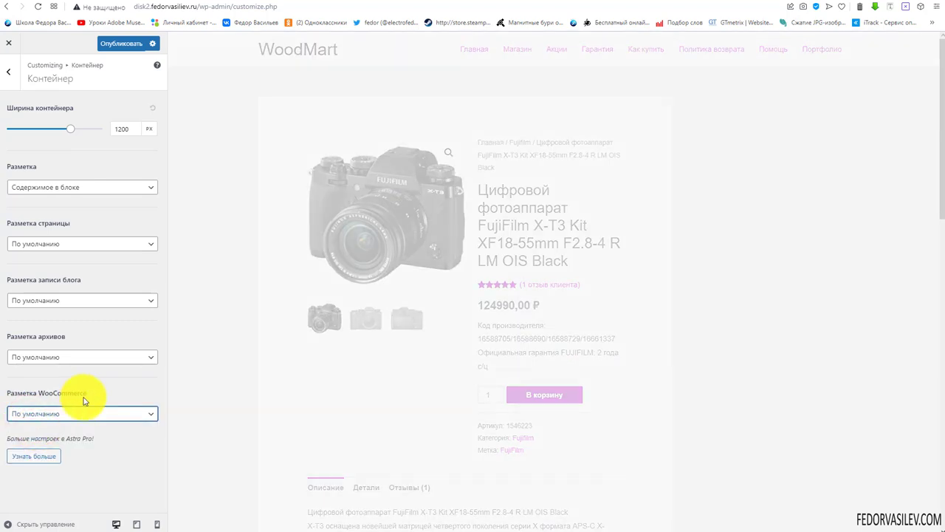
left_click(138, 419)
left_click(137, 418)
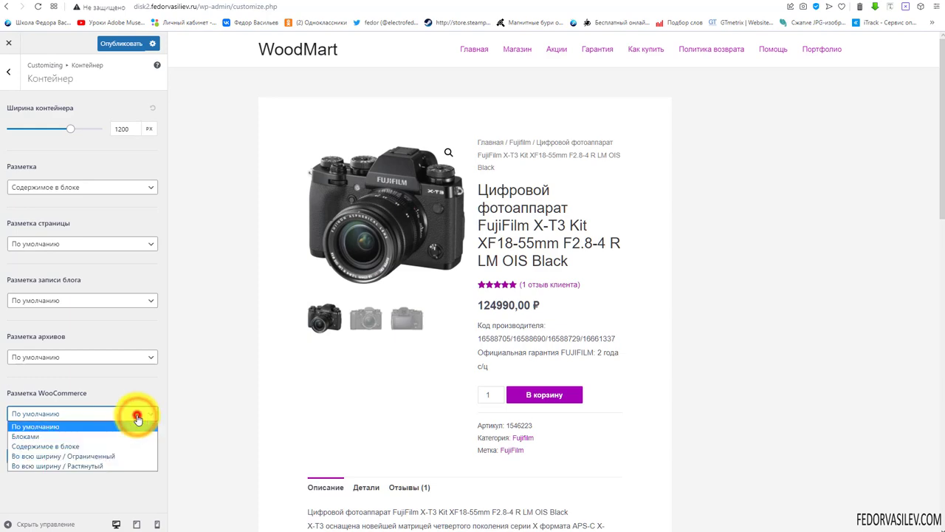
left_click(63, 456)
left_click(140, 413)
left_click(99, 413)
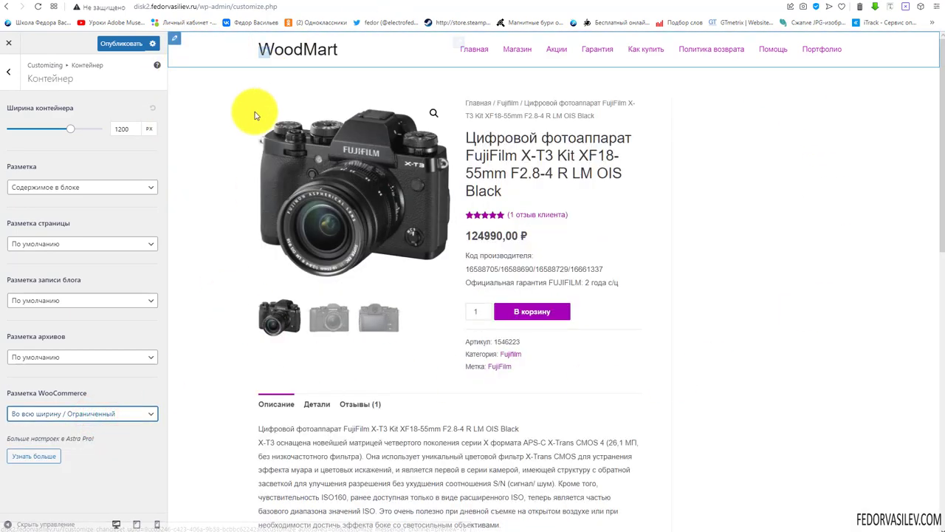
Compare the full width / stretched option, then settle on full width / contained for WooCommerce
scroll(654, 200, "down", 10)
scroll(552, 332, "up", 10)
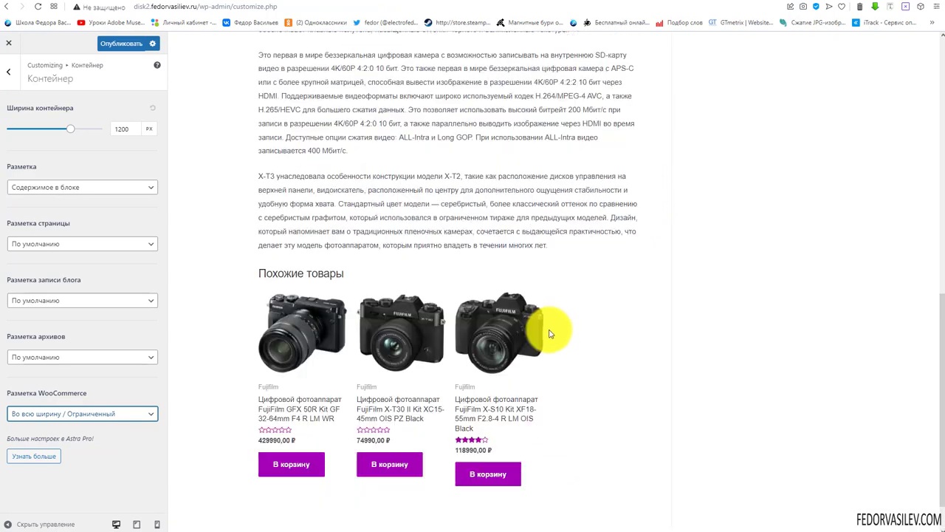
left_click(93, 414)
left_click(82, 466)
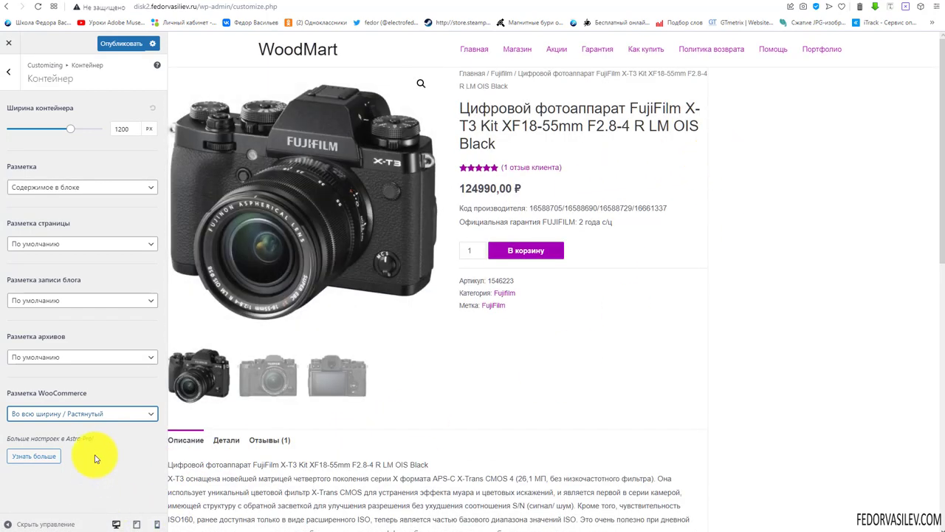
left_click(129, 417)
left_click(116, 427)
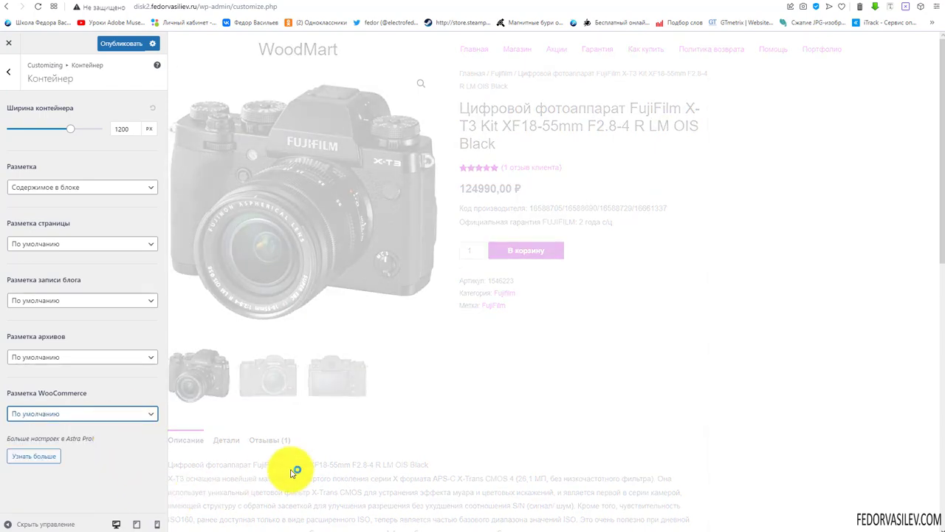
scroll(453, 249, "down", 15)
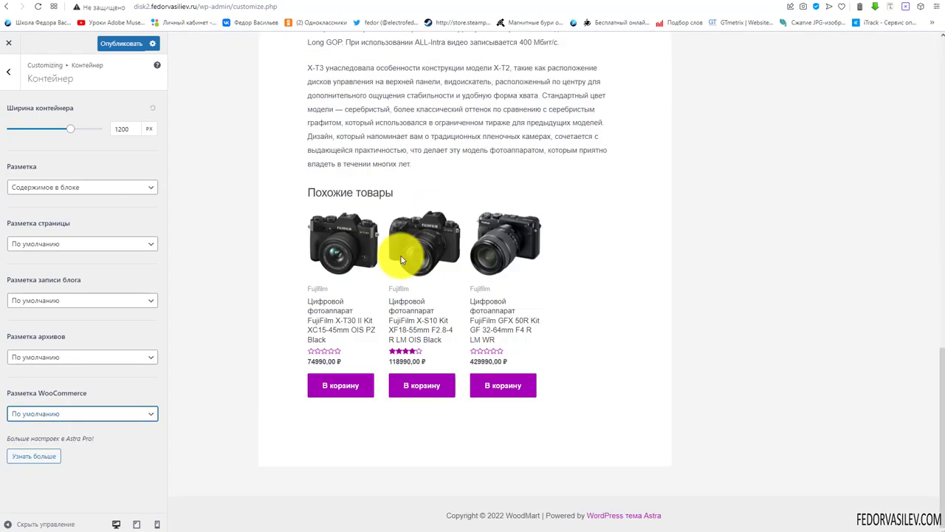
scroll(401, 258, "up", 15)
left_click(103, 414)
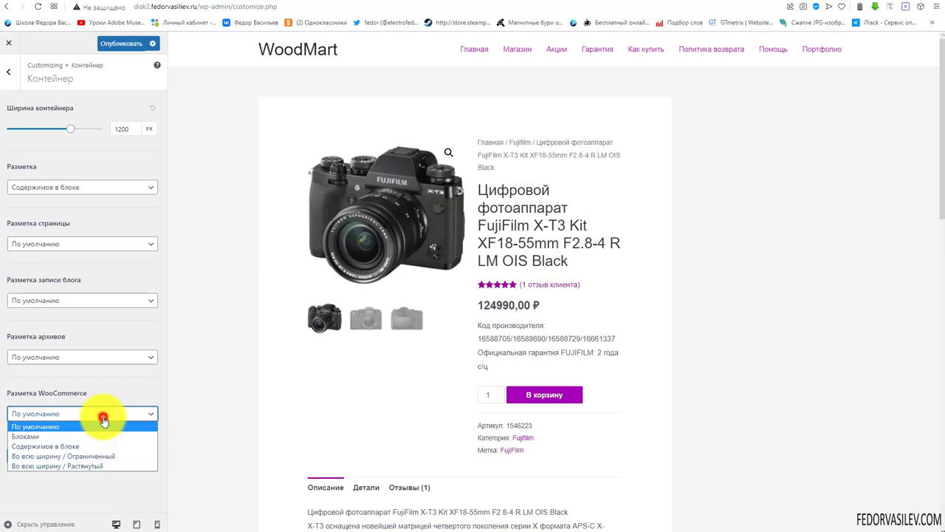
left_click(101, 455)
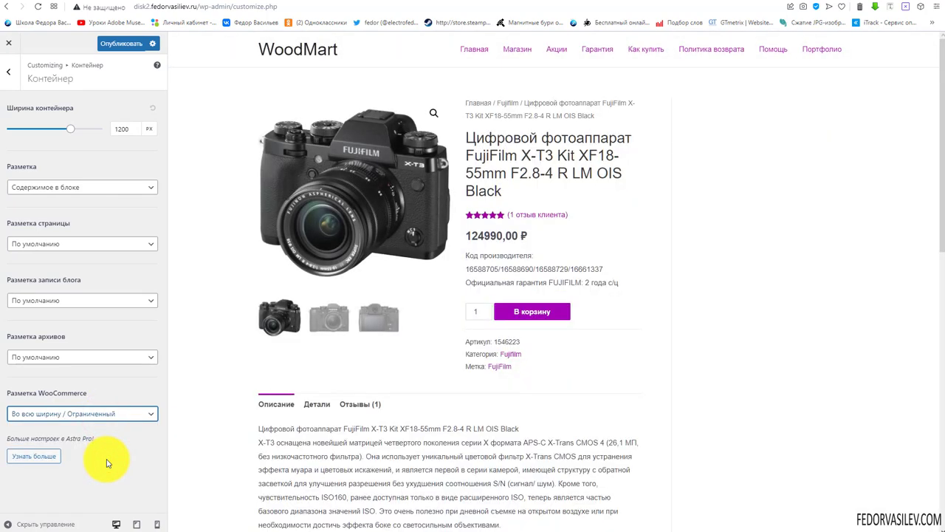
Confirm the other layout settings are unchanged and publish the layout changes
left_click(40, 355)
left_click(41, 356)
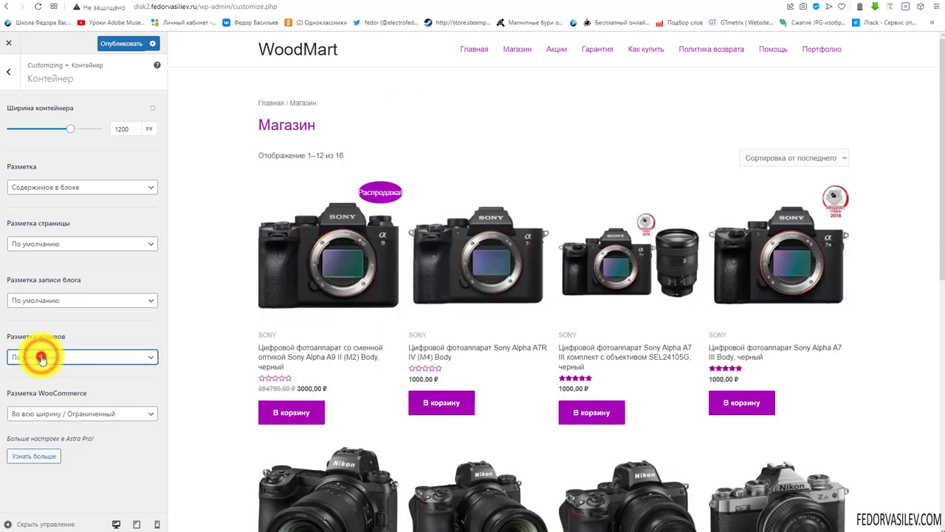
left_click(41, 300)
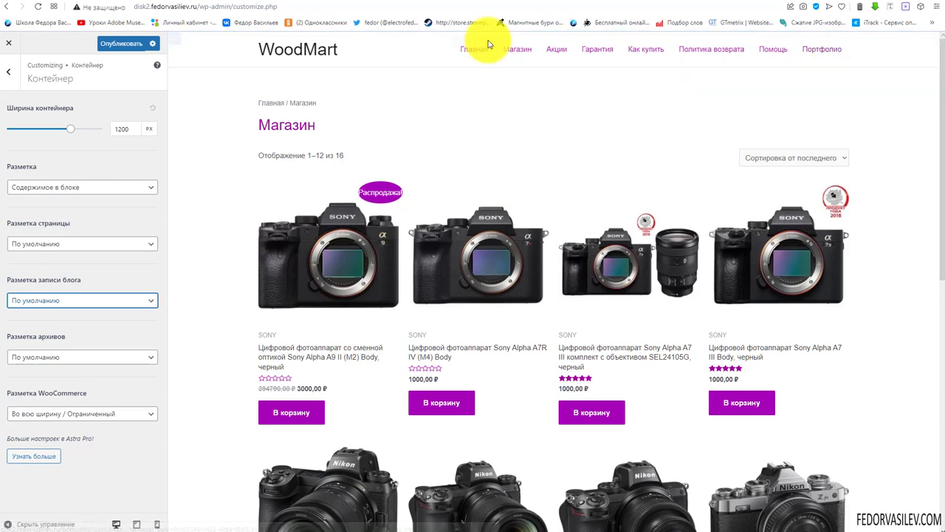
left_click(42, 187)
left_click(29, 244)
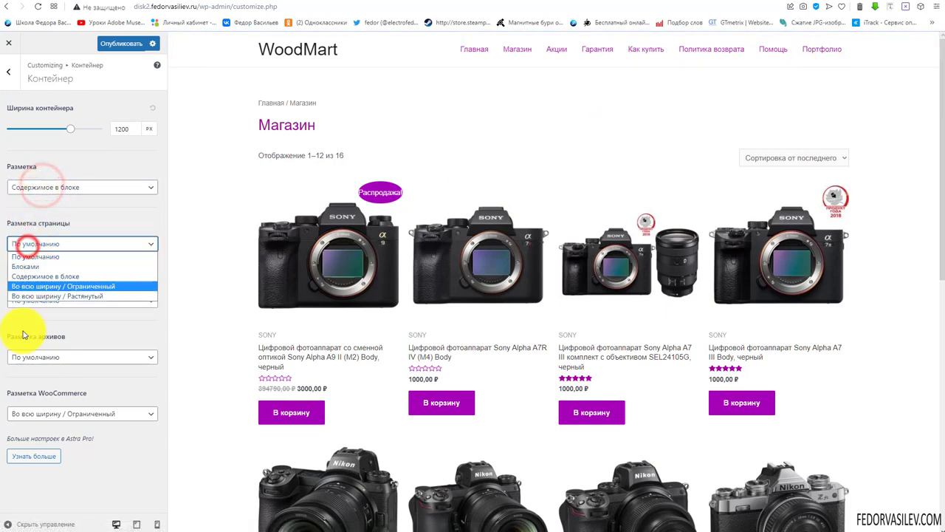
left_click(73, 216)
left_click(113, 43)
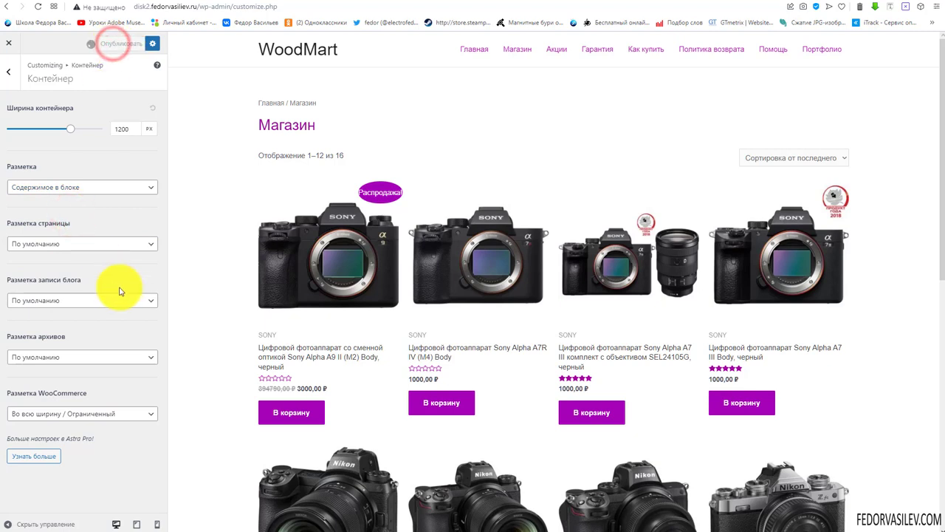
left_click(9, 74)
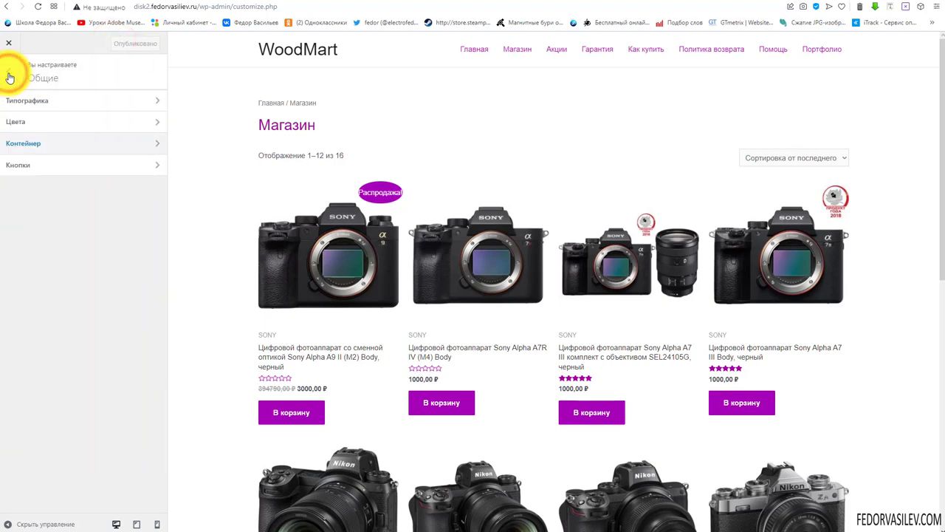
Try the rounded, outline and square button presets, then reset the presets to default
left_click(22, 166)
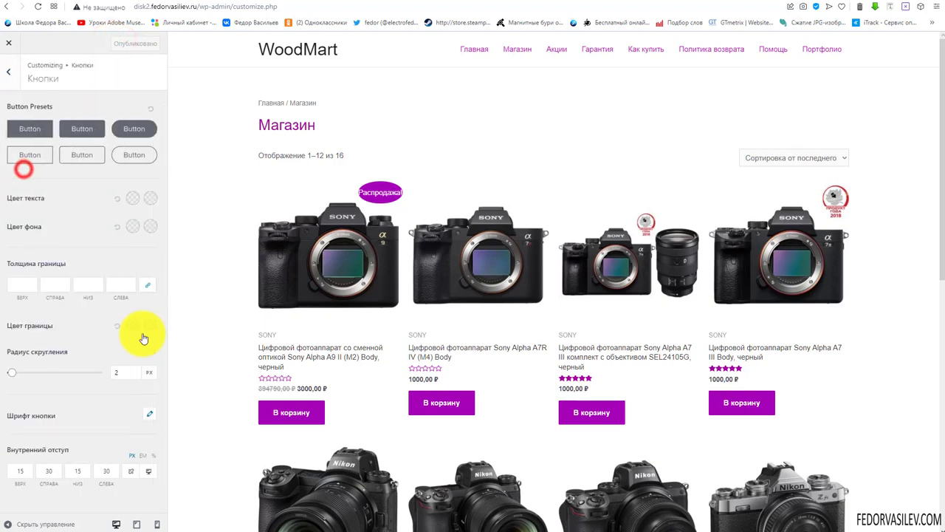
scroll(337, 253, "down", 2)
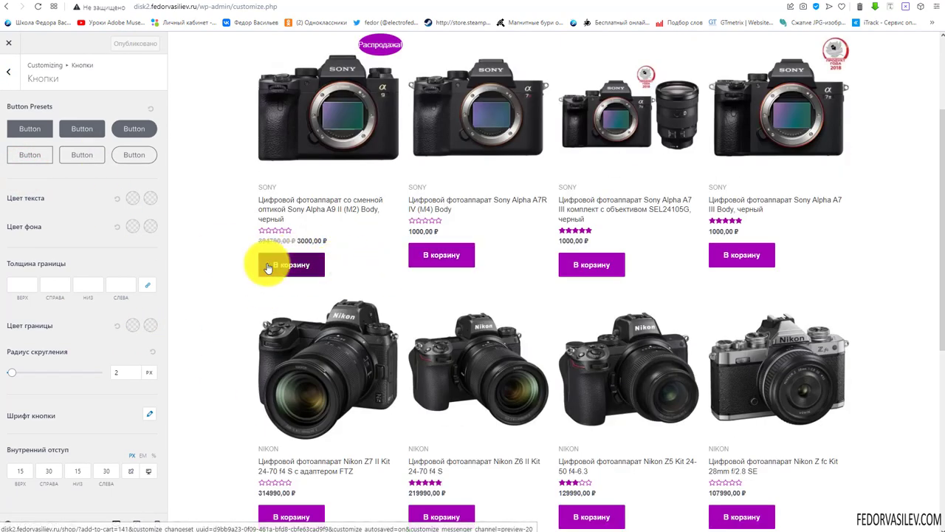
left_click(134, 128)
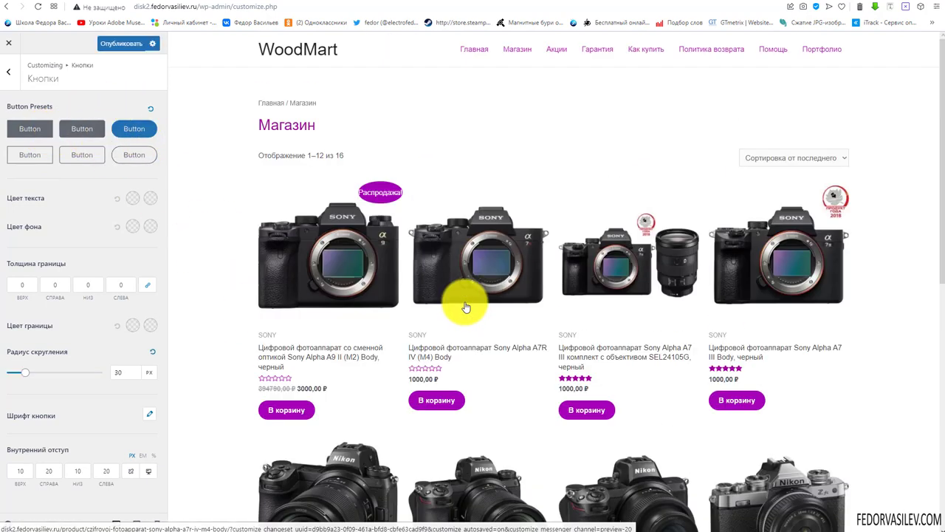
scroll(472, 318, "down", 8)
scroll(483, 310, "up", 8)
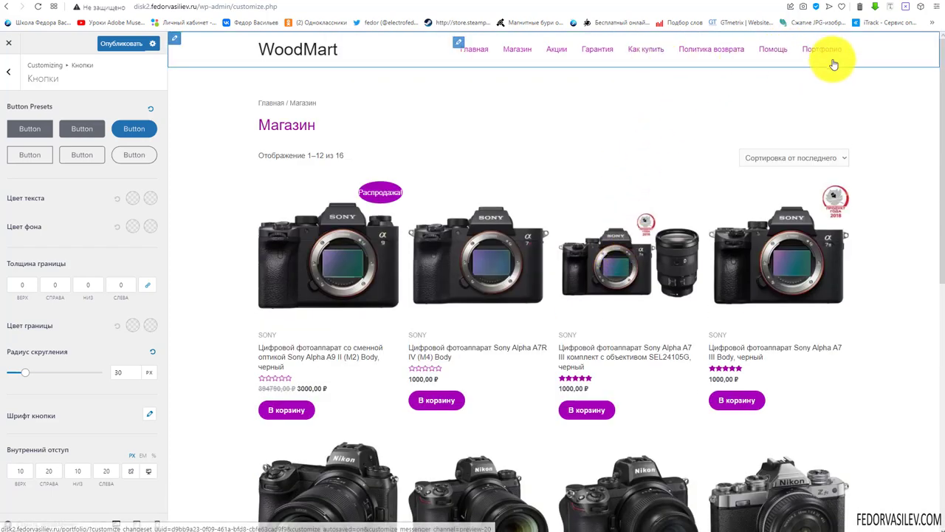
left_click(772, 59)
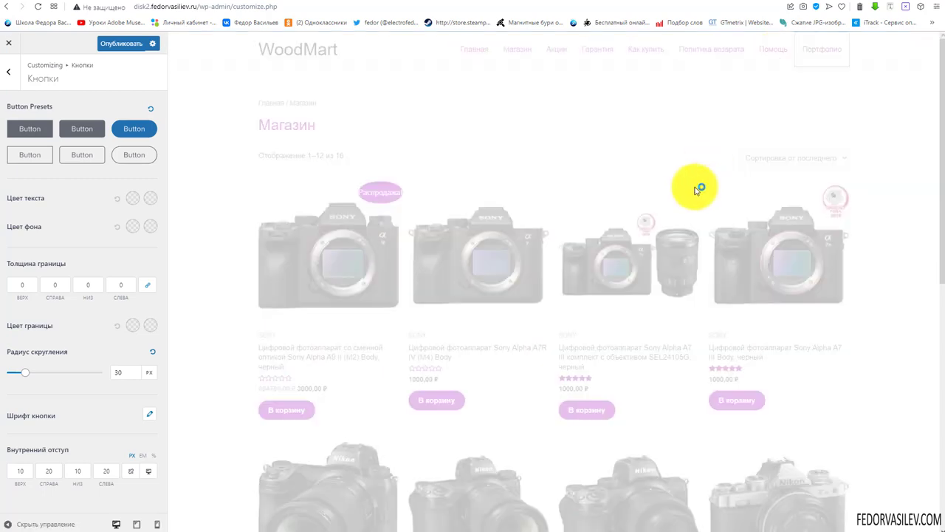
left_click(128, 158)
left_click(81, 157)
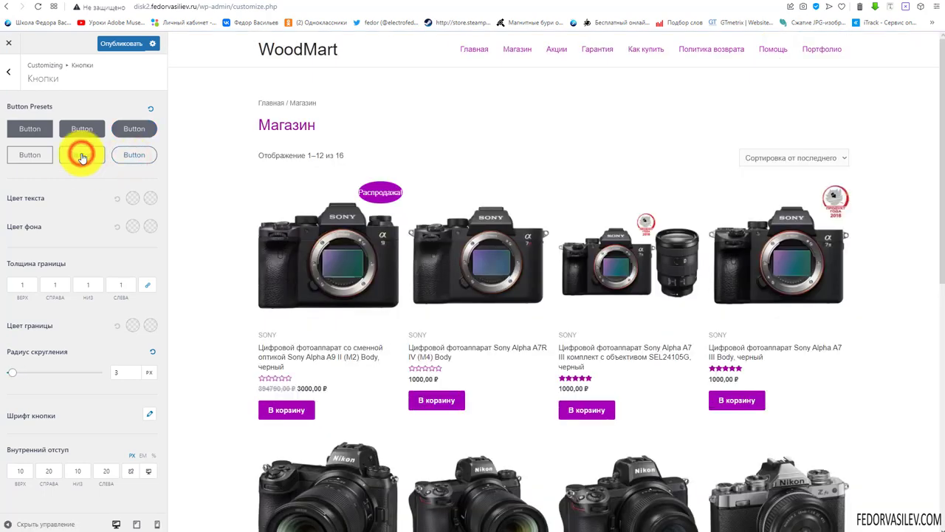
left_click(28, 131)
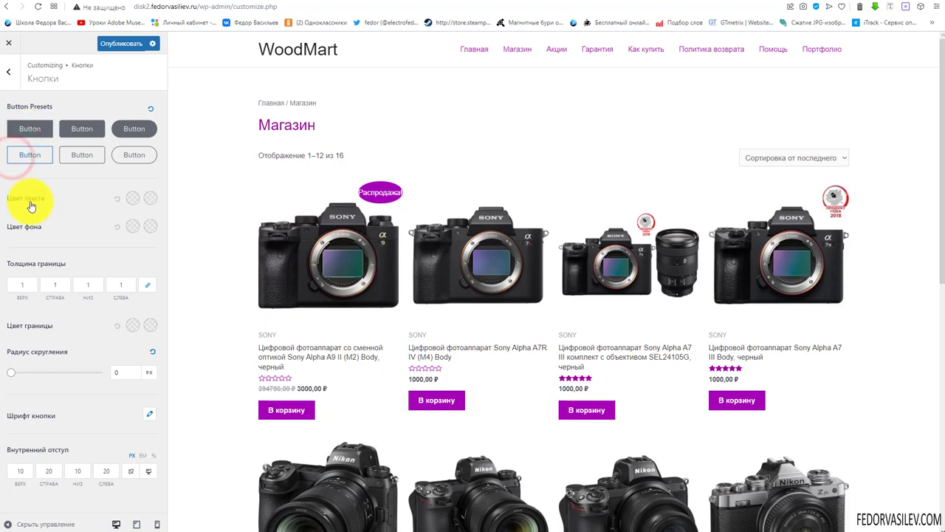
left_click(133, 197)
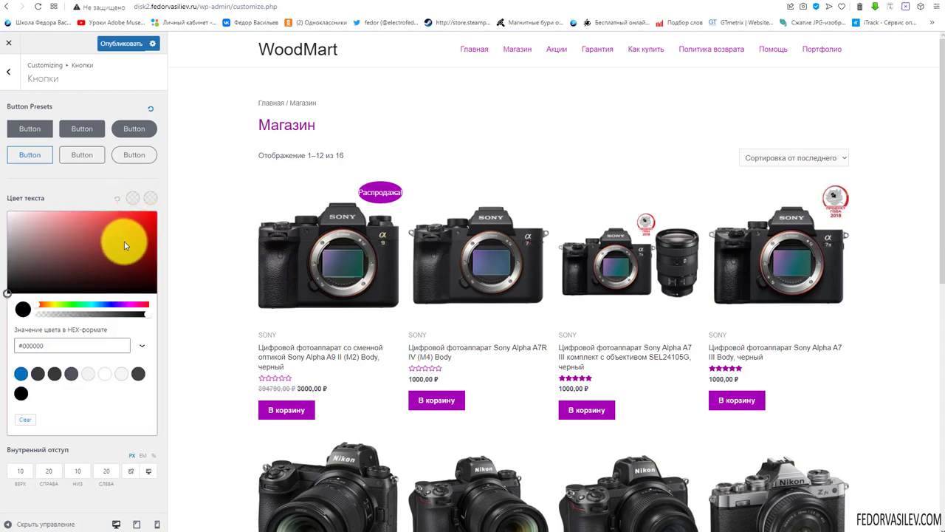
left_click(150, 108)
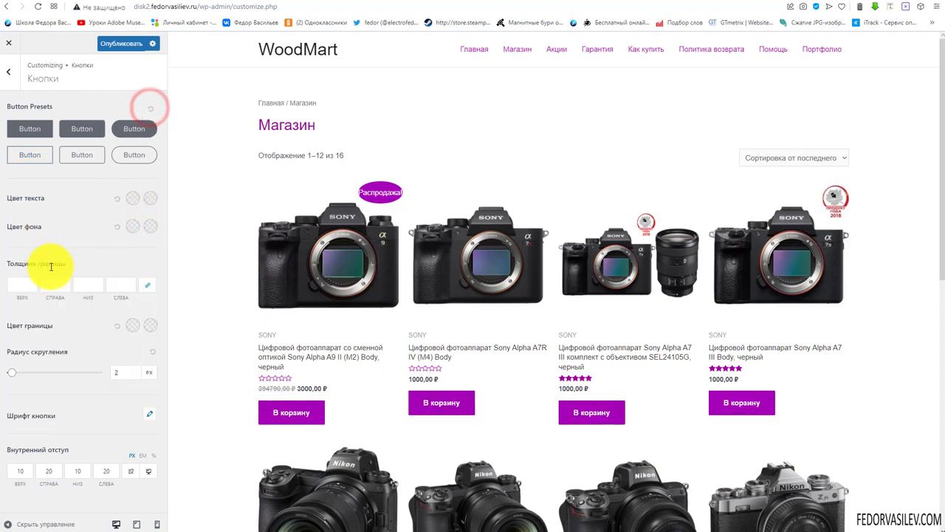
Set a 1 px button border on all sides and a 4 px corner radius, checking responsive previews
left_click(22, 284)
type("1")
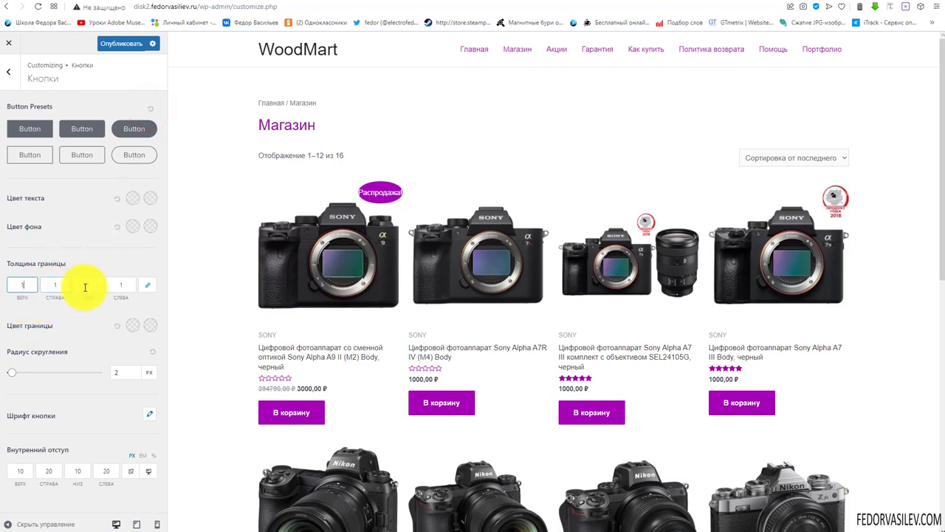
left_click_drag(12, 372, 29, 384)
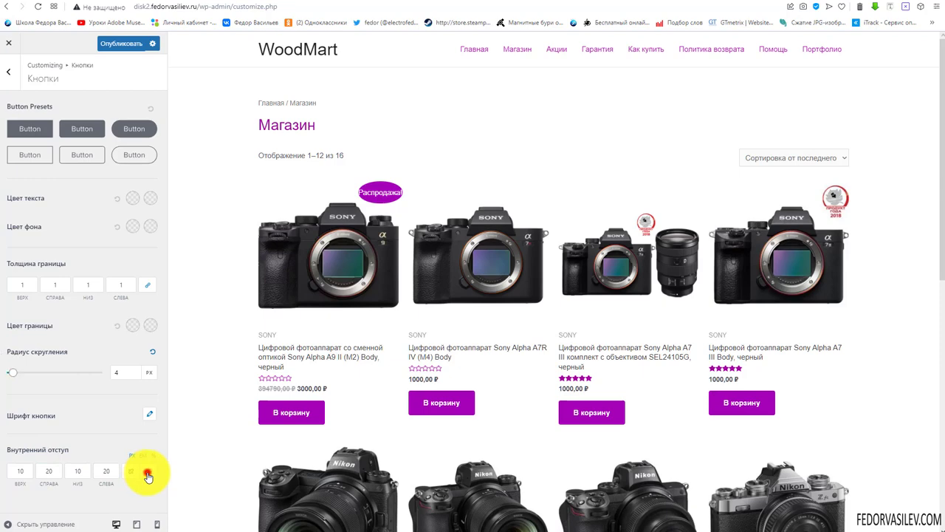
left_click(148, 476)
left_click(147, 476)
left_click(148, 476)
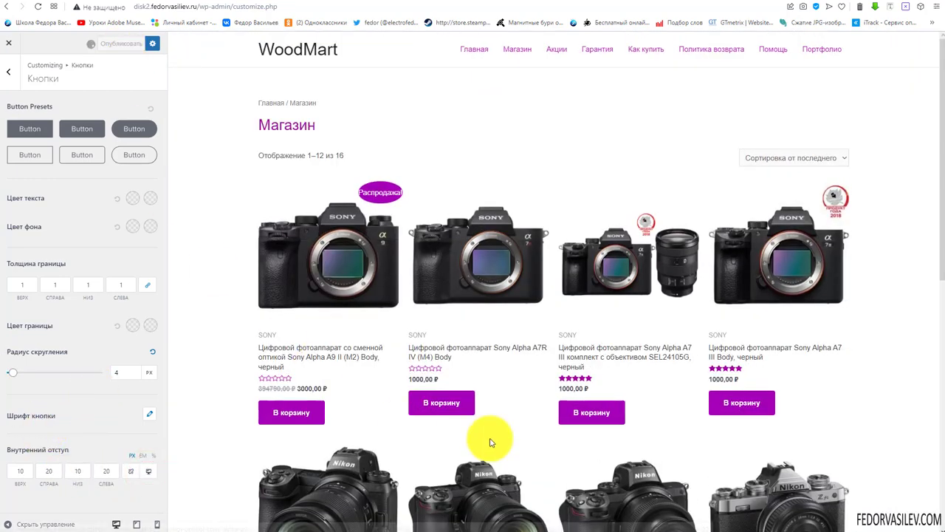
left_click(21, 76)
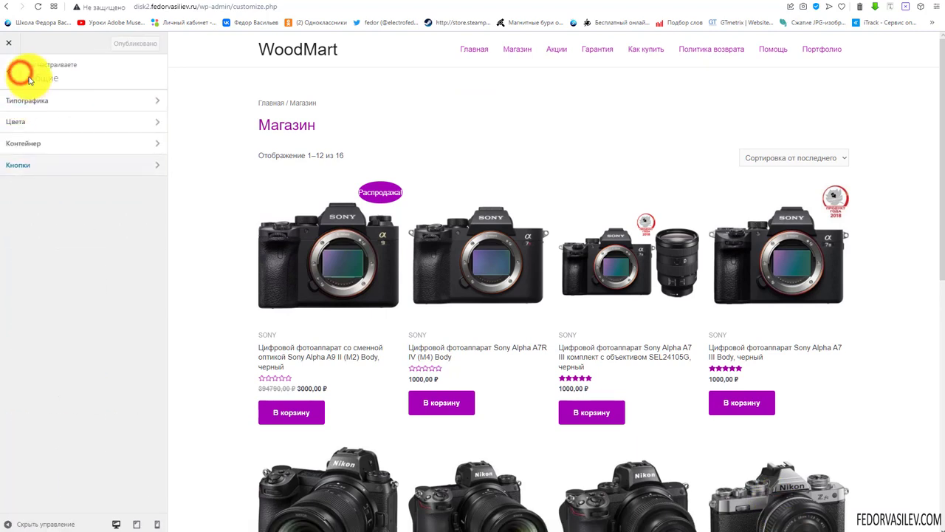
Open Конструктор хедера and look at the Site Title & Logo settings
left_click(8, 78)
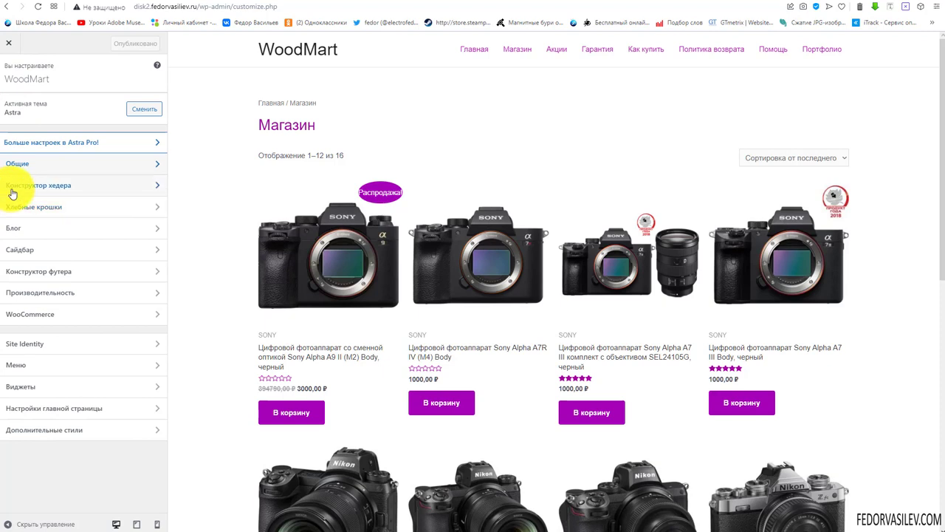
left_click(44, 187)
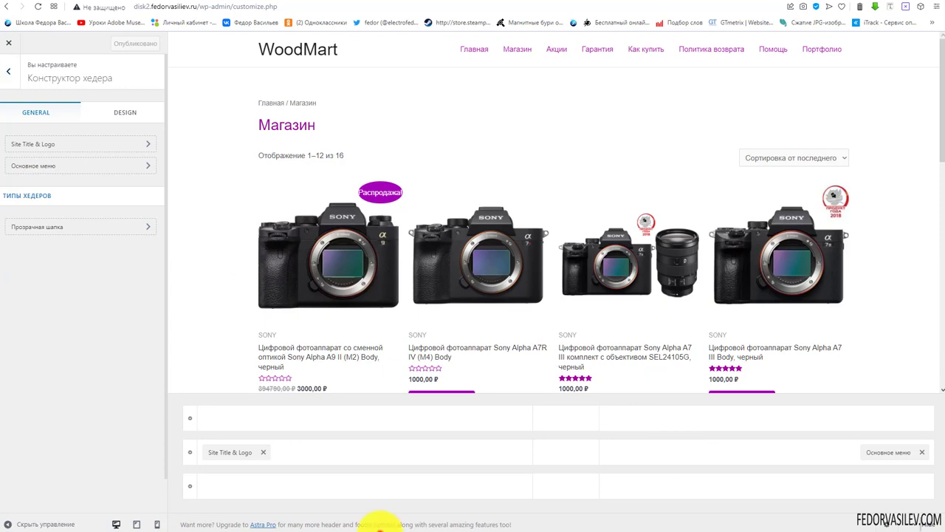
left_click(228, 455)
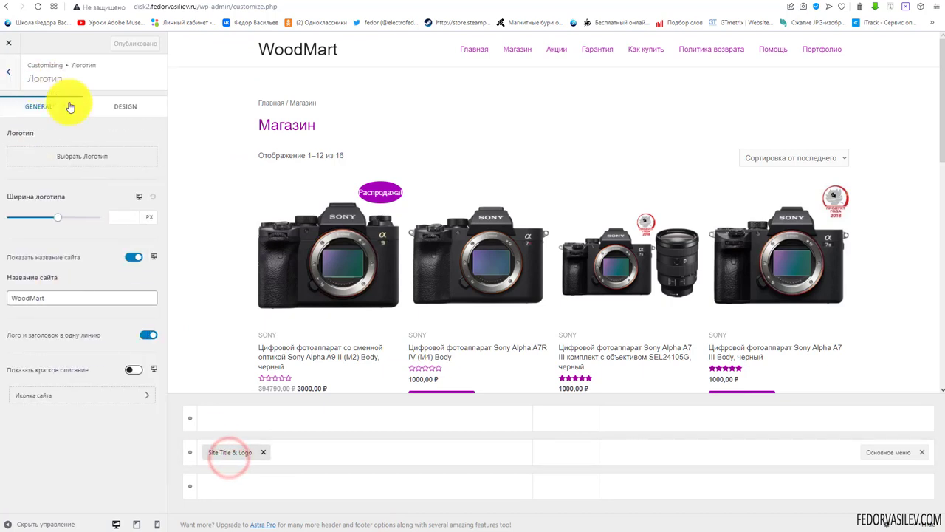
left_click(14, 79)
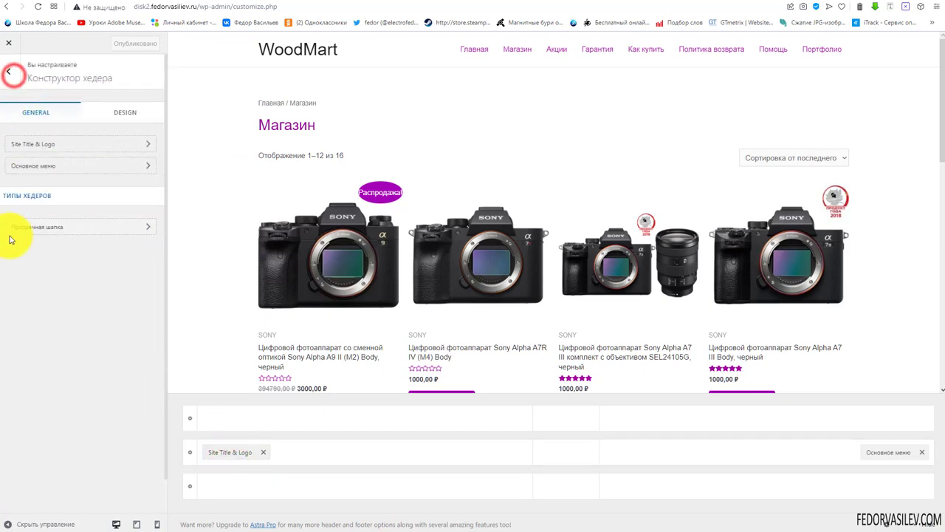
left_click(43, 146)
left_click(9, 72)
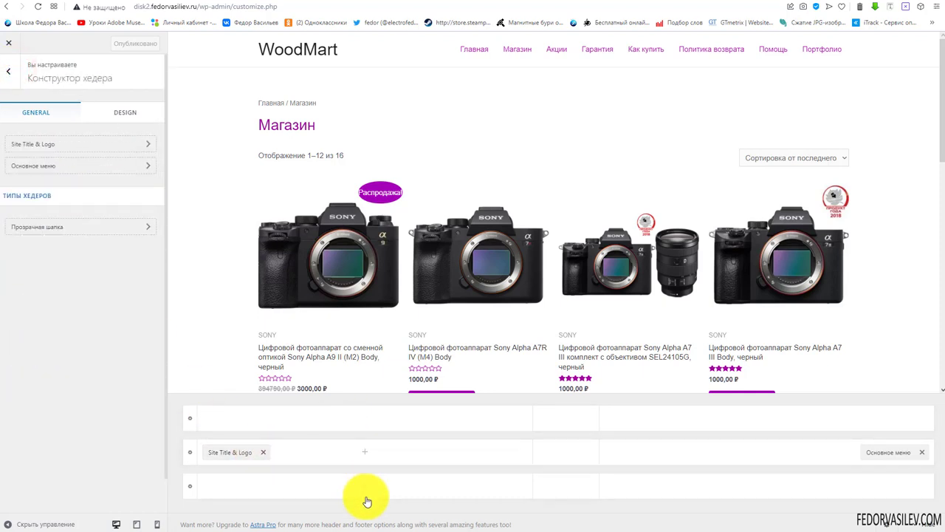
Explore the element choices for the header cells, then open the Основное меню element settings
left_click(365, 423)
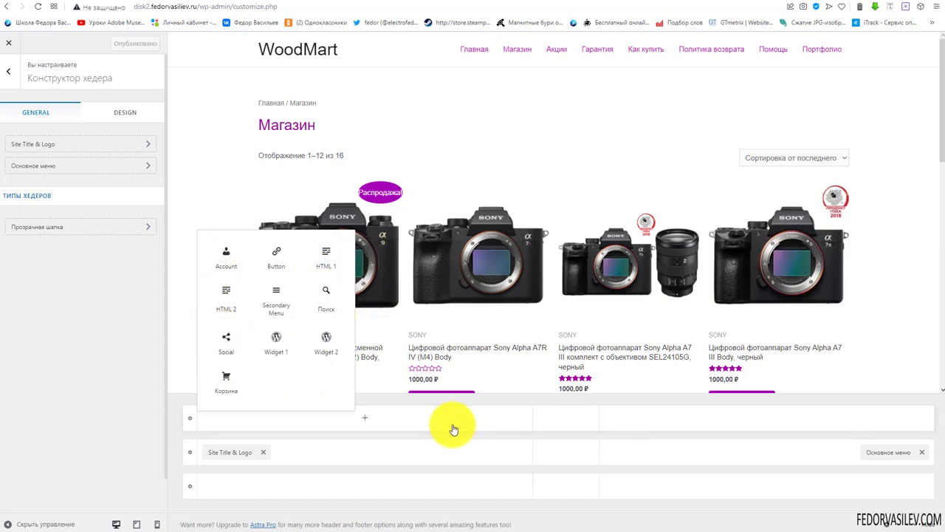
left_click(456, 455)
left_click(558, 420)
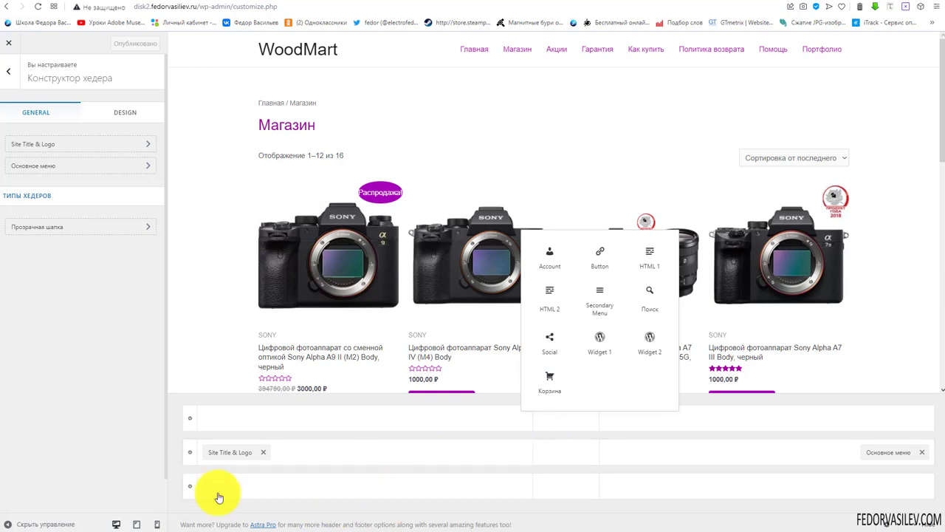
left_click(231, 511)
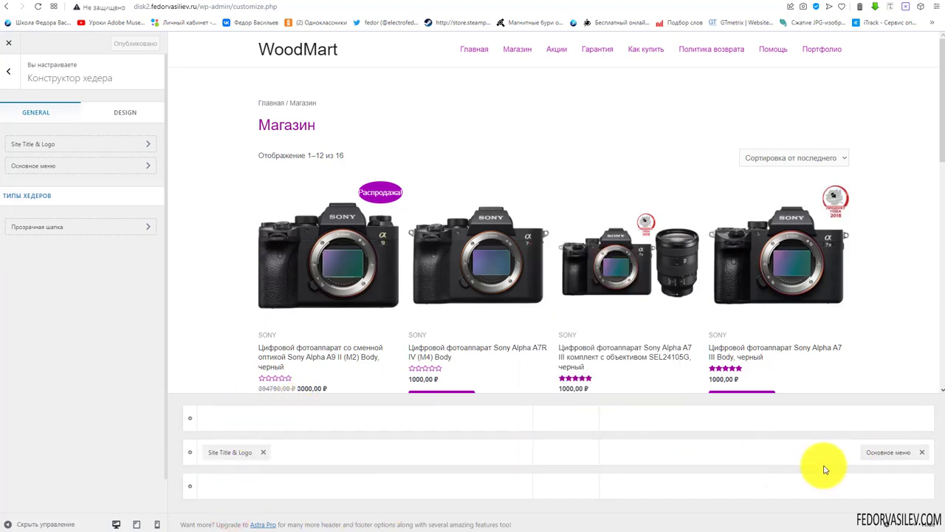
left_click(885, 454)
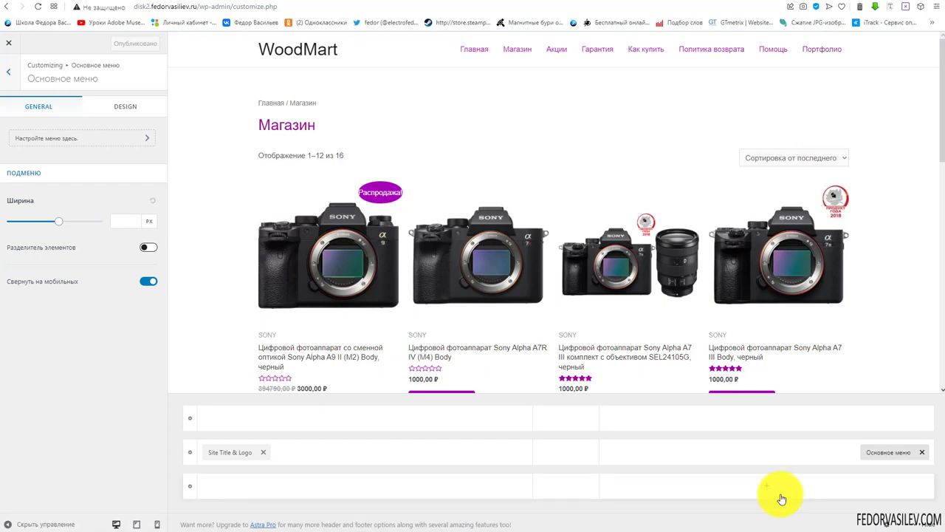
left_click(920, 524)
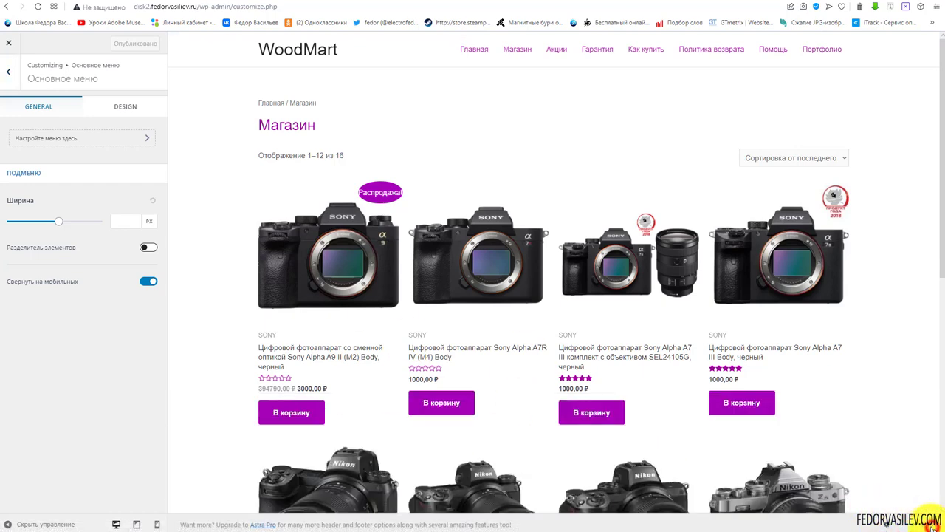
left_click(933, 526)
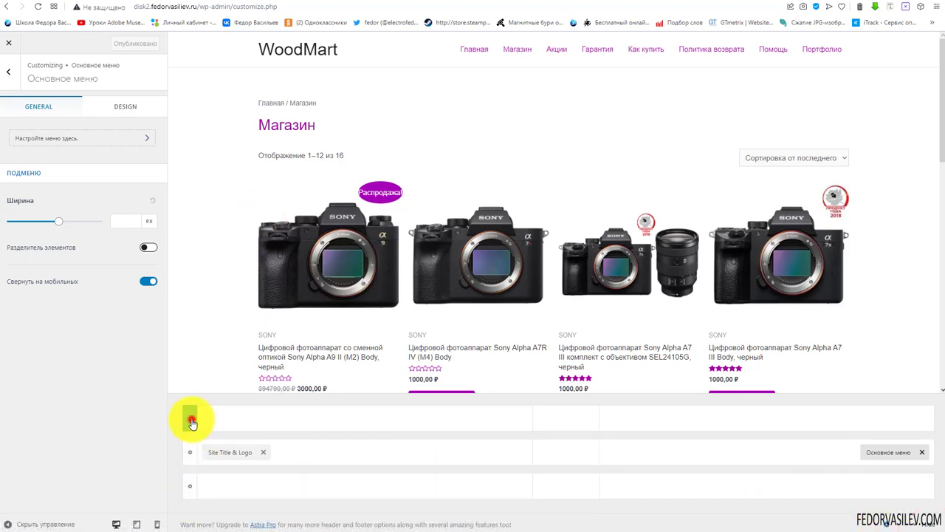
Test hiding the top header row on mobile, revert it, and open the Site Title & Logo settings
left_click(192, 422)
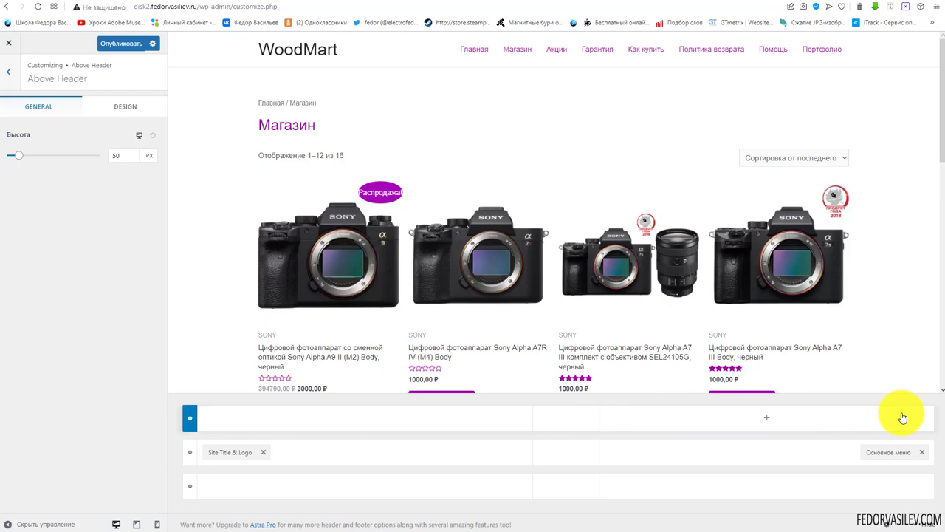
left_click(138, 139)
left_click(139, 139)
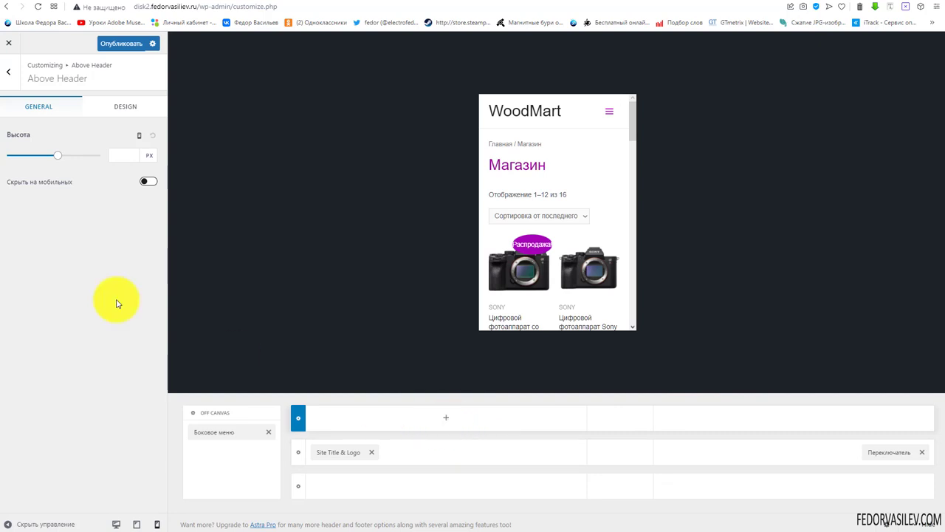
left_click(147, 182)
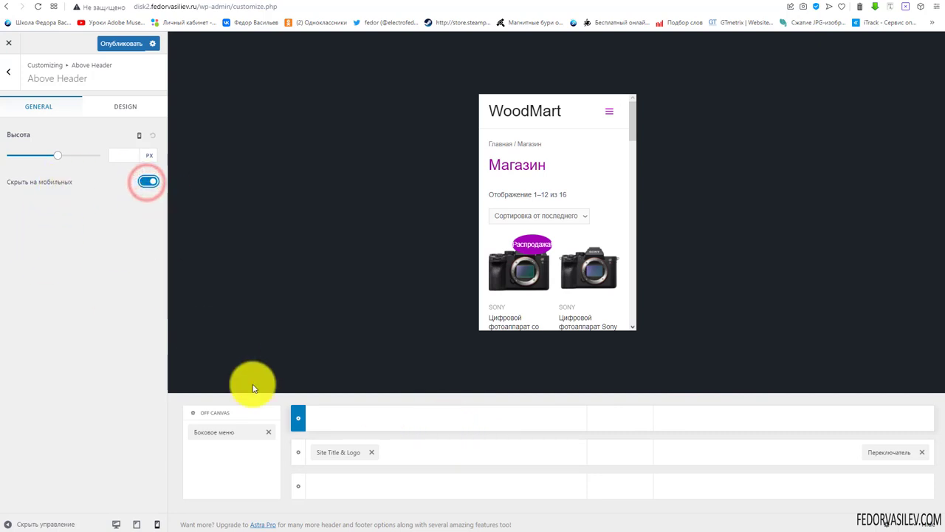
left_click(144, 182)
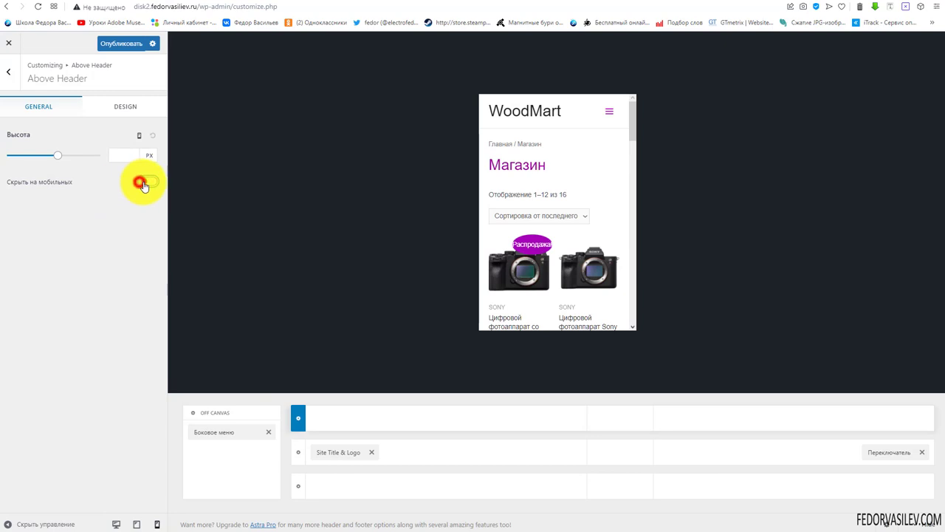
left_click(138, 135)
left_click(229, 452)
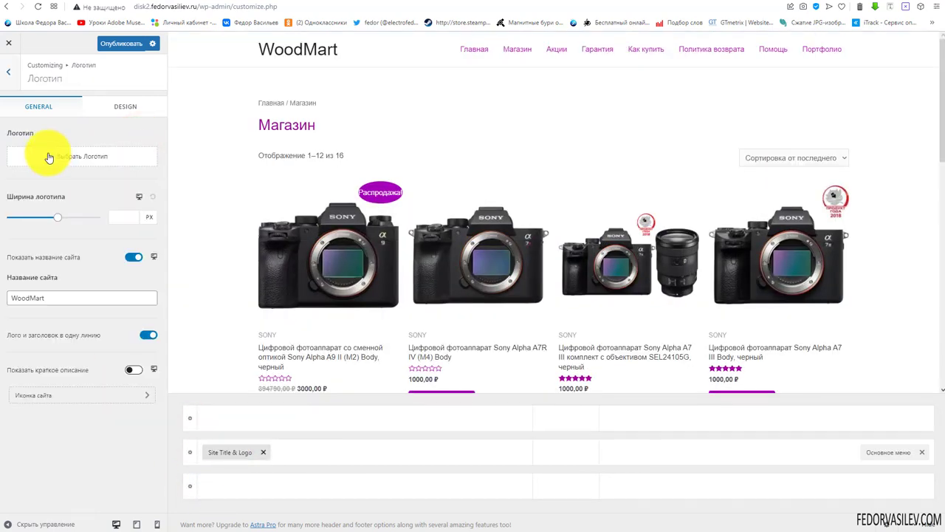
Choose logo-2015-2 from the media library as the header logo without cropping it
left_click(49, 159)
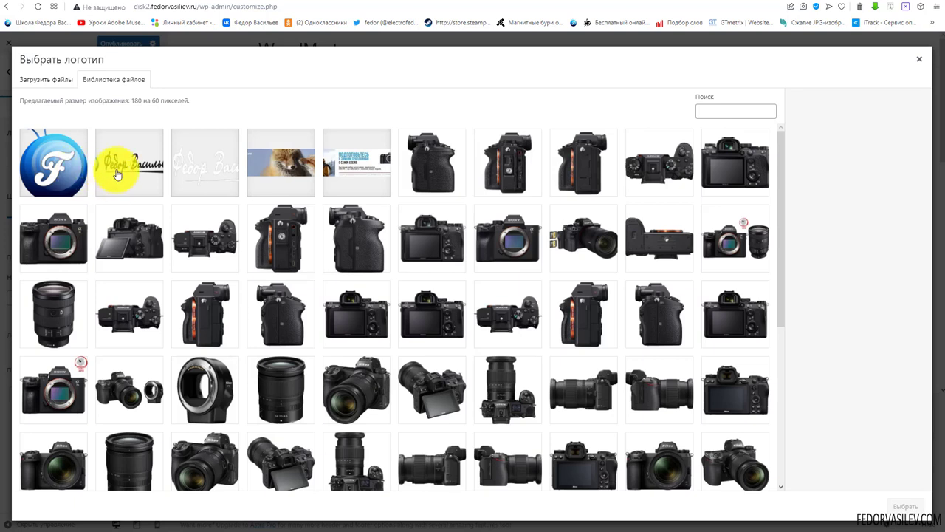
left_click(115, 168)
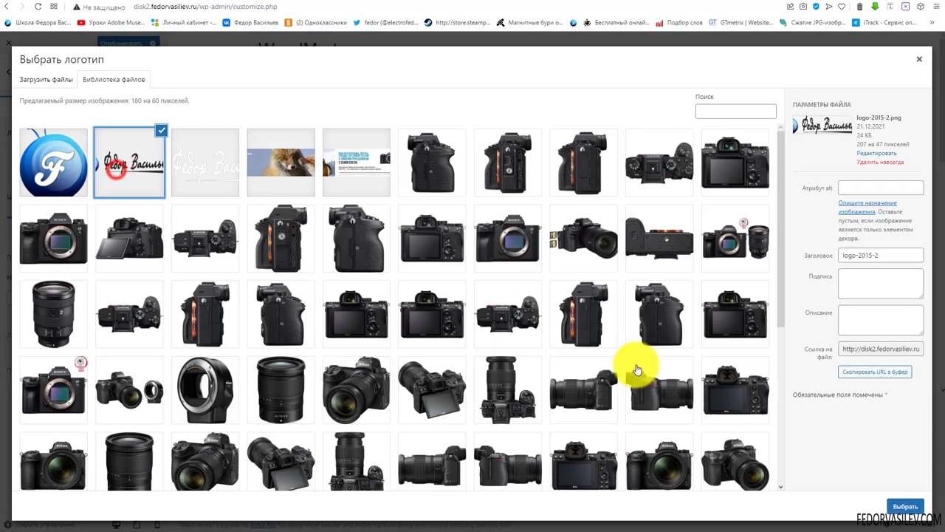
left_click(906, 506)
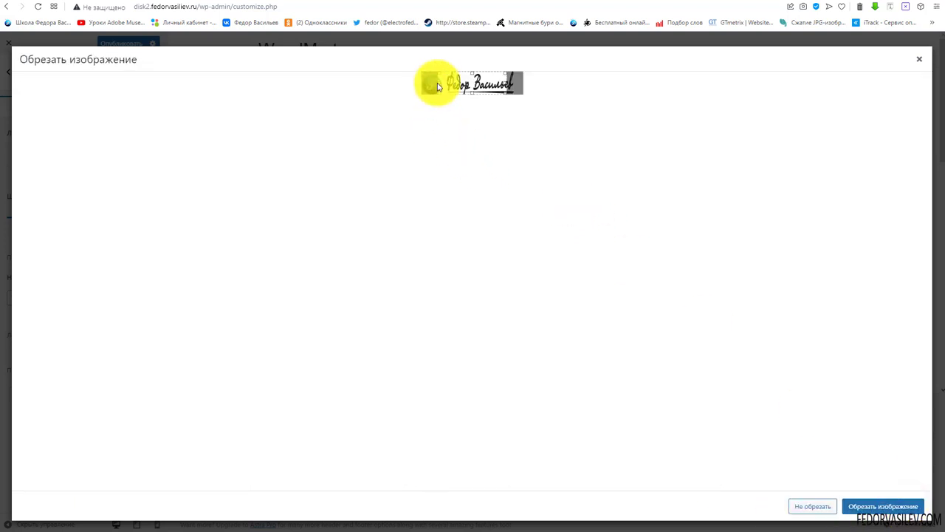
left_click_drag(438, 84, 416, 80)
left_click_drag(506, 84, 521, 84)
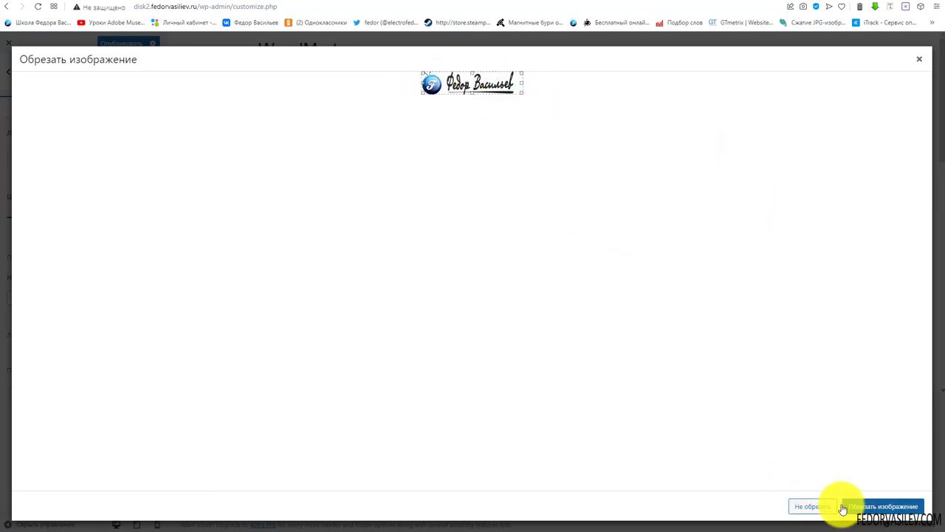
left_click(812, 508)
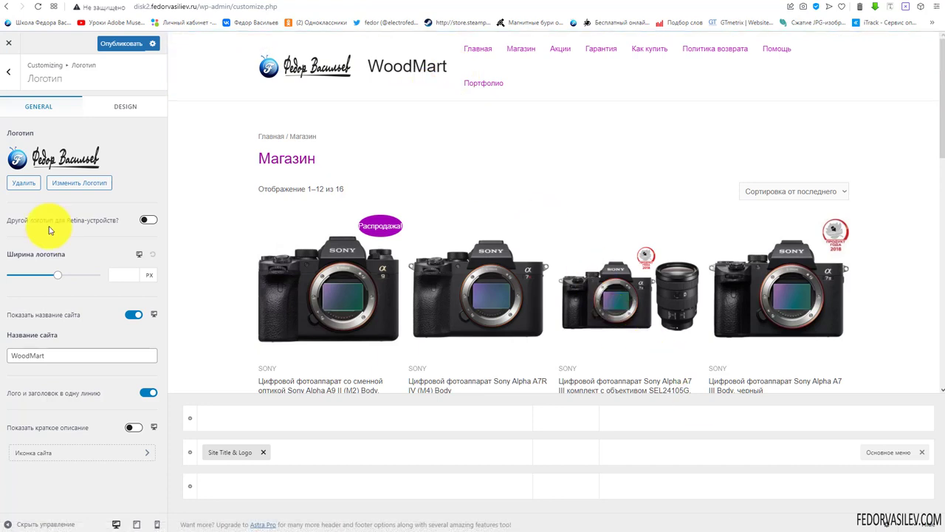
left_click_drag(71, 226, 140, 218)
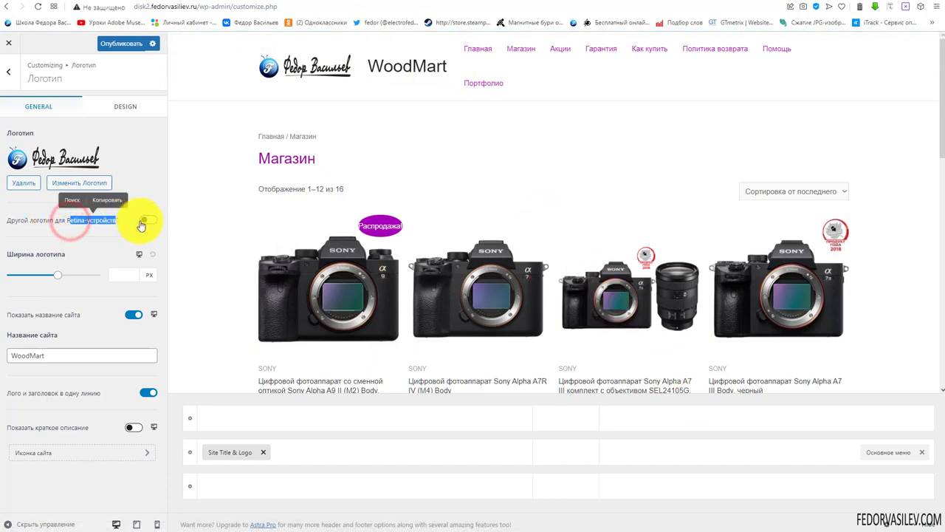
left_click(118, 230)
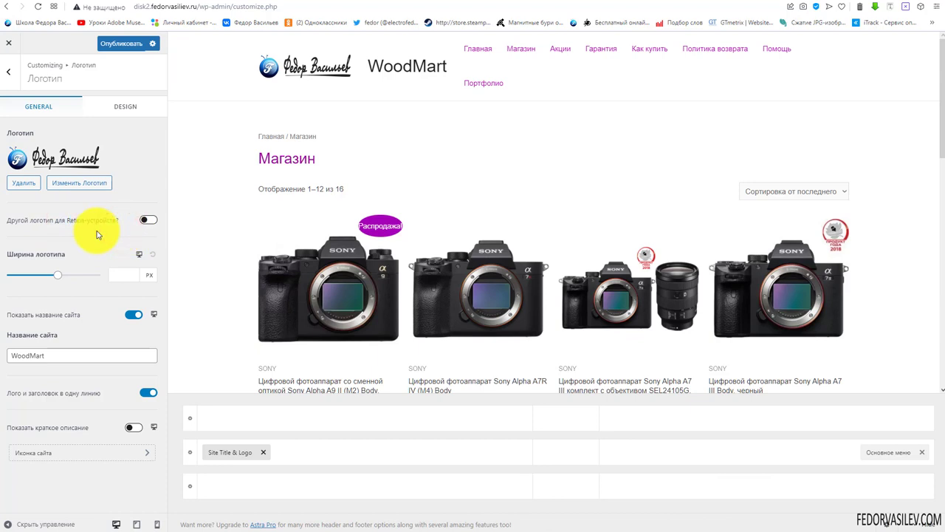
Leave the Retina logo off, set Ширина логотипа to 150 px, and check the tablet preview
left_click(148, 222)
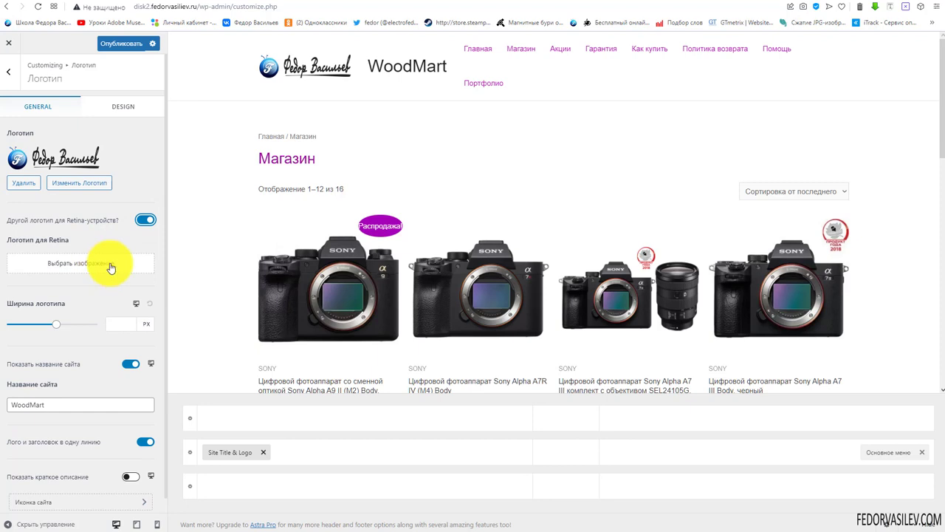
left_click(144, 220)
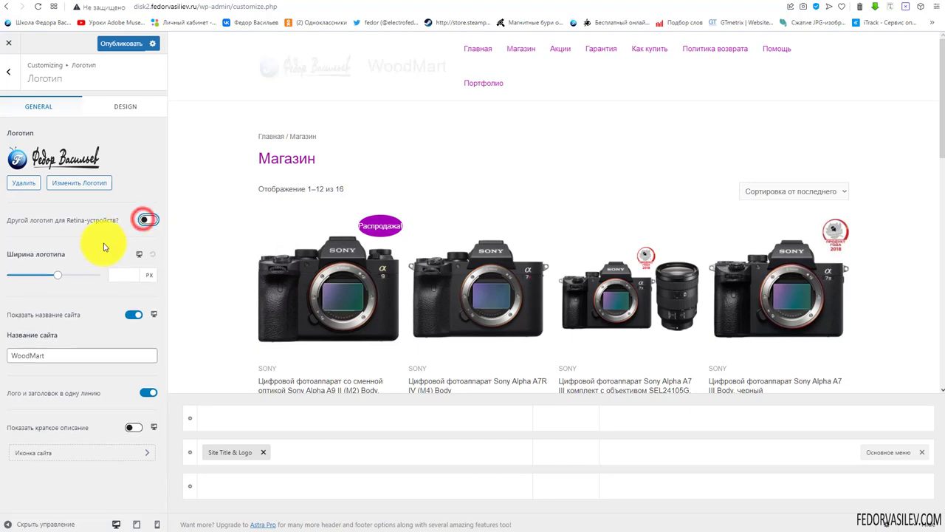
left_click_drag(58, 281, 31, 285)
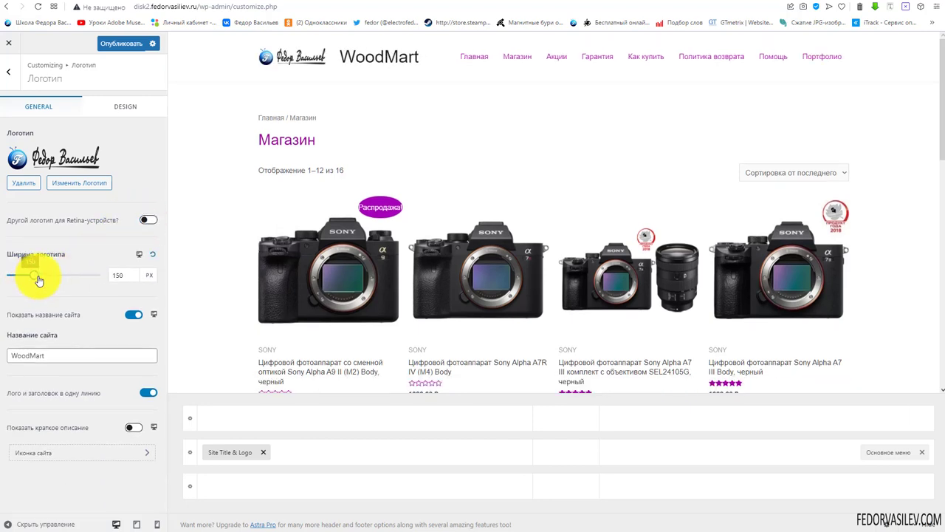
left_click(140, 256)
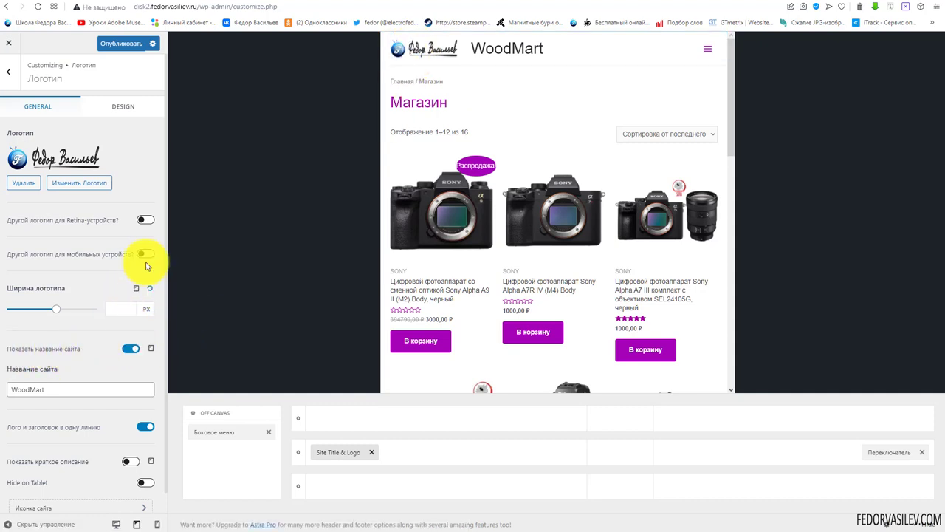
left_click(136, 288)
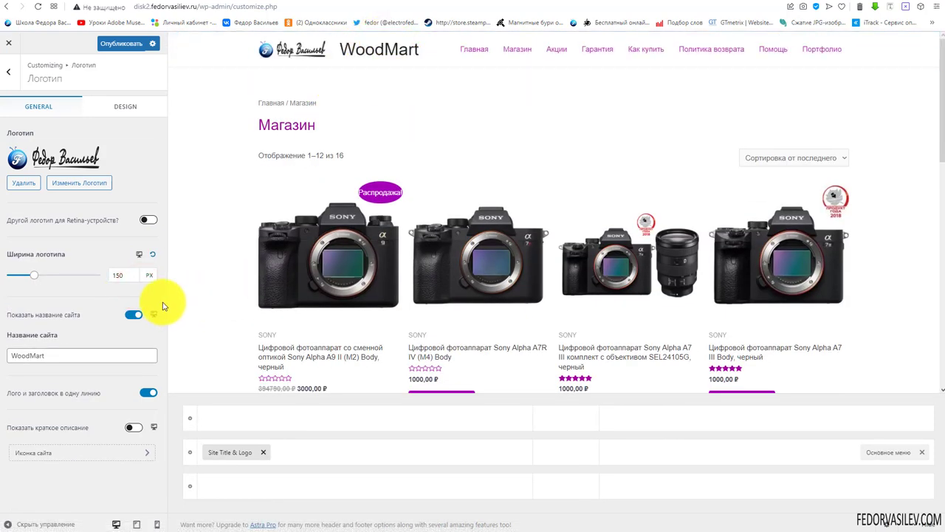
Hide the WoodMart site title and try tagline placements beside and below the logo
left_click(129, 315)
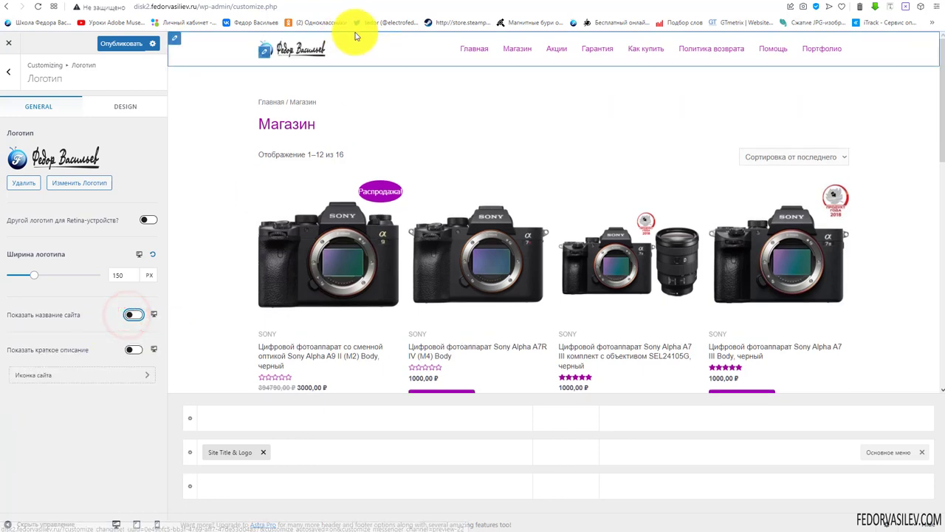
left_click(133, 350)
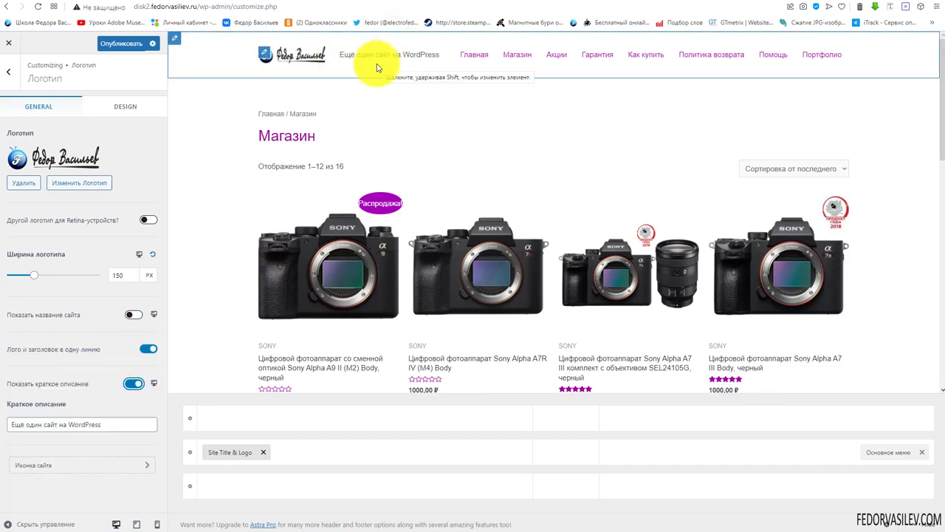
left_click(142, 348)
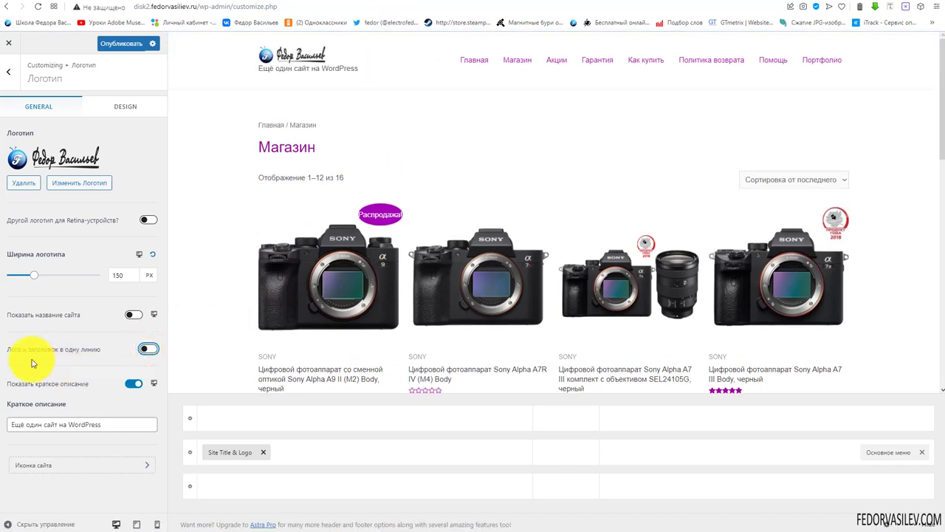
left_click(150, 350)
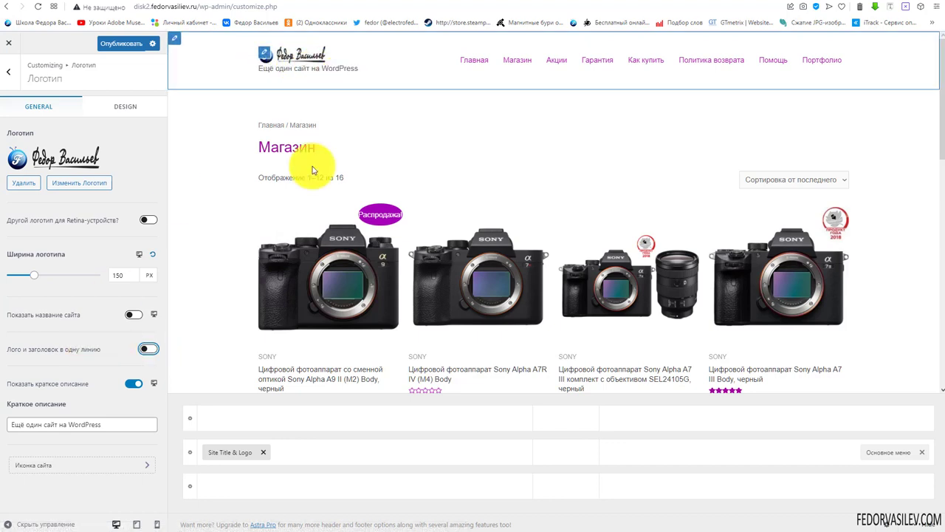
left_click(148, 348)
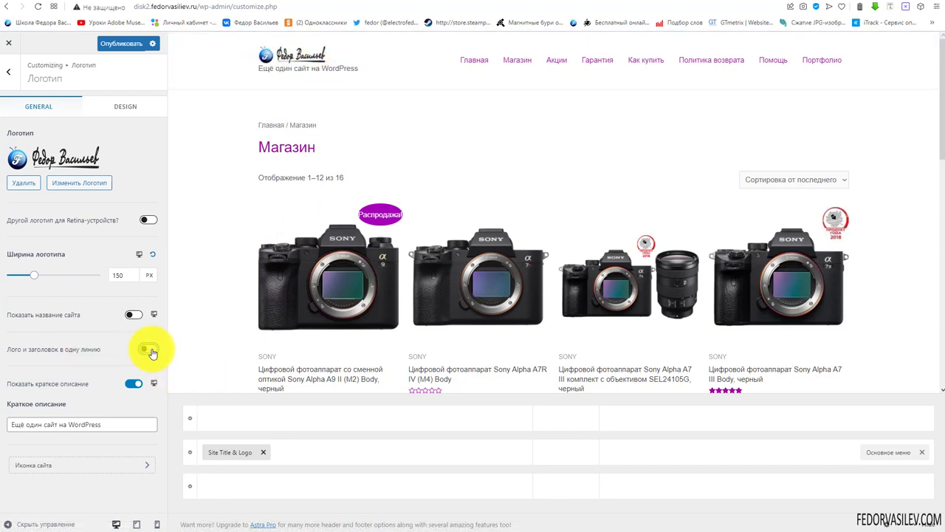
left_click(151, 352)
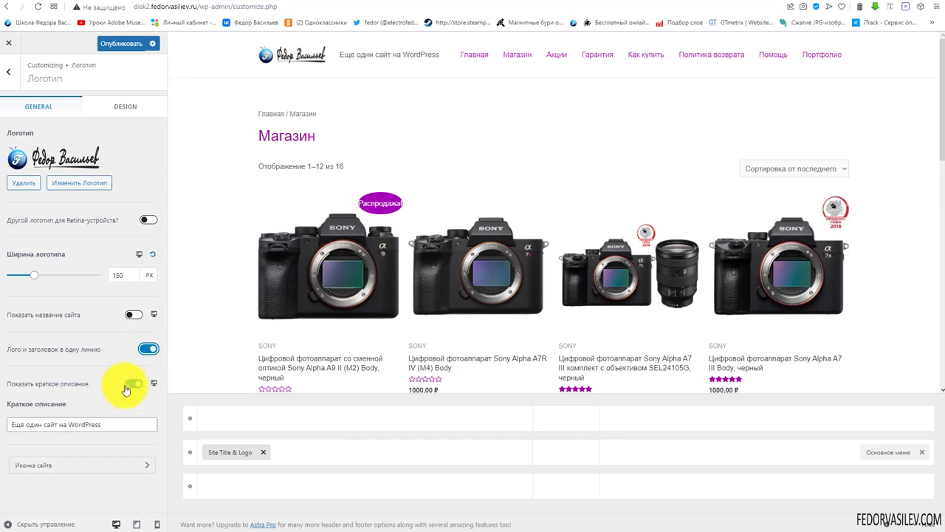
Switch off Показать краткое описание so the tagline is hidden, then go to Иконка сайта
left_click_drag(126, 423, 10, 423)
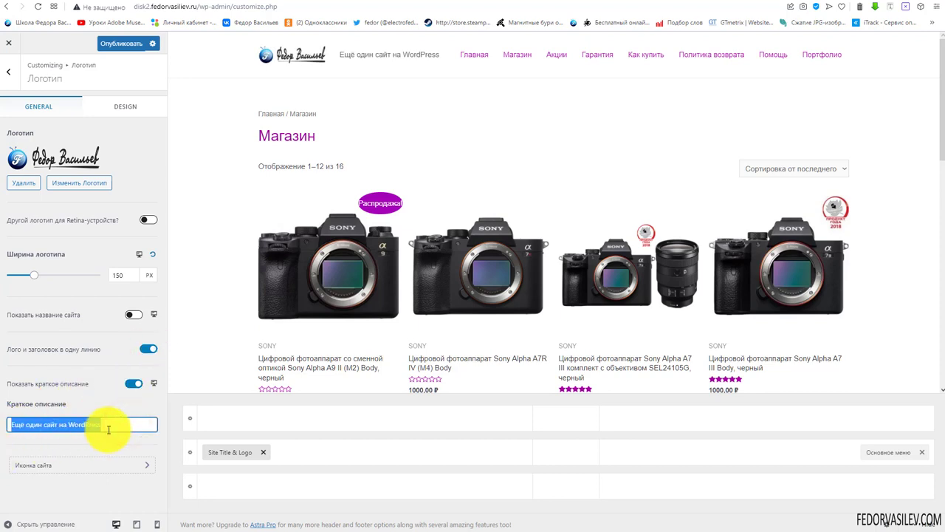
left_click(130, 386)
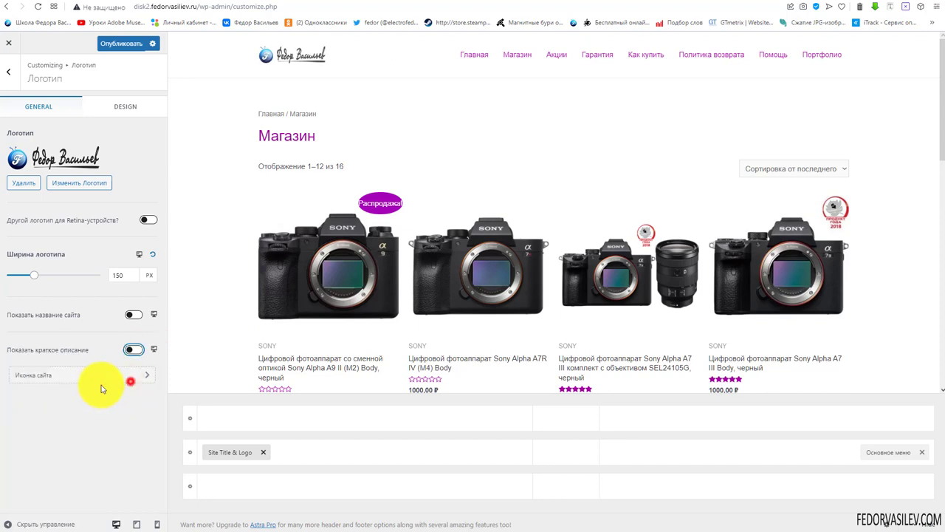
left_click(61, 378)
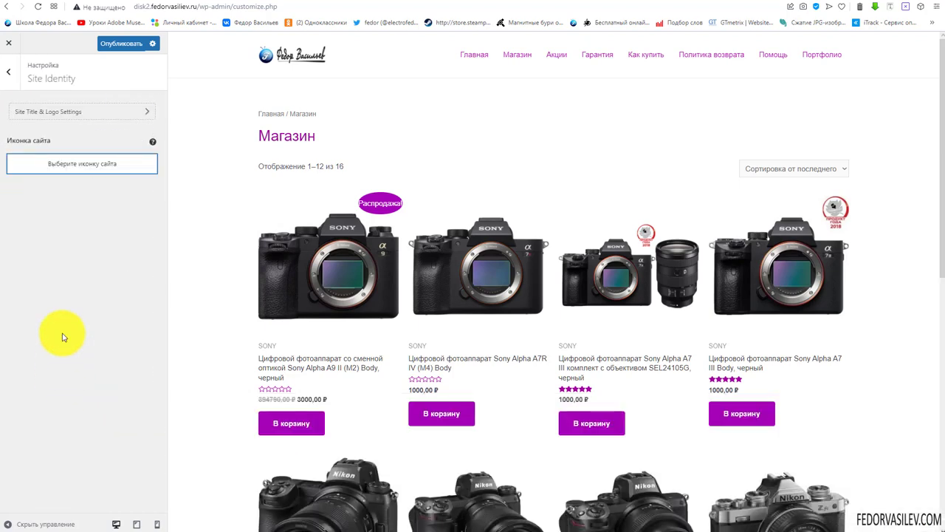
Pick the blue F logo from the media library as site icon, crop it, and publish
left_click(31, 118)
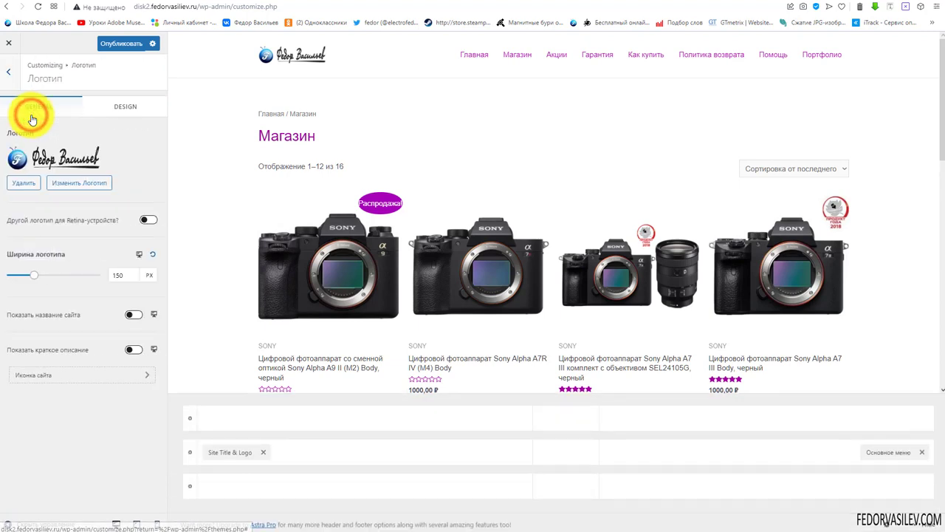
left_click(55, 375)
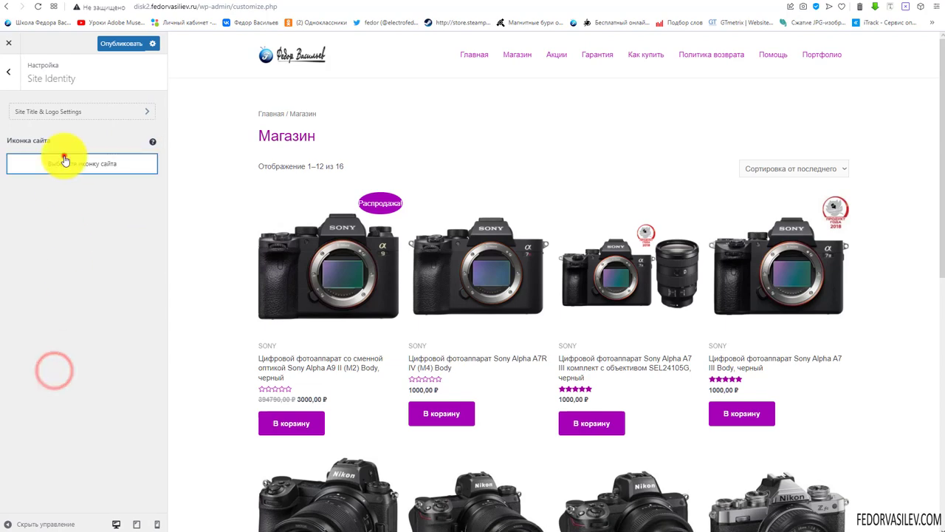
left_click(63, 159)
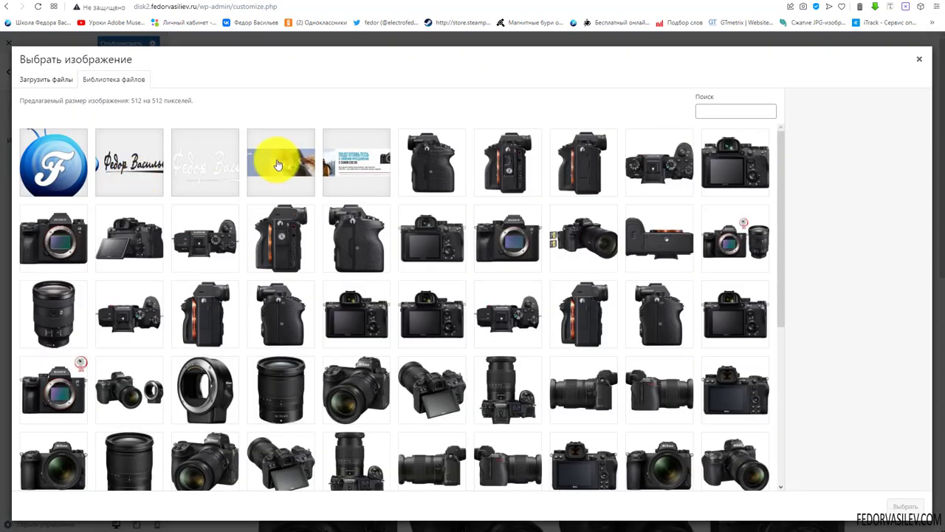
scroll(422, 258, "down", 5)
scroll(251, 236, "up", 4)
scroll(251, 236, "up", 1)
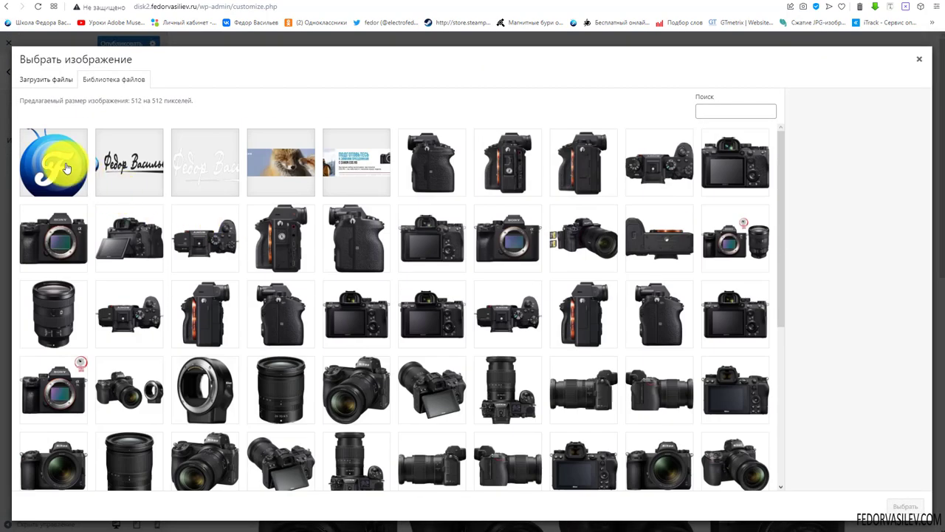
left_click(53, 162)
left_click(905, 508)
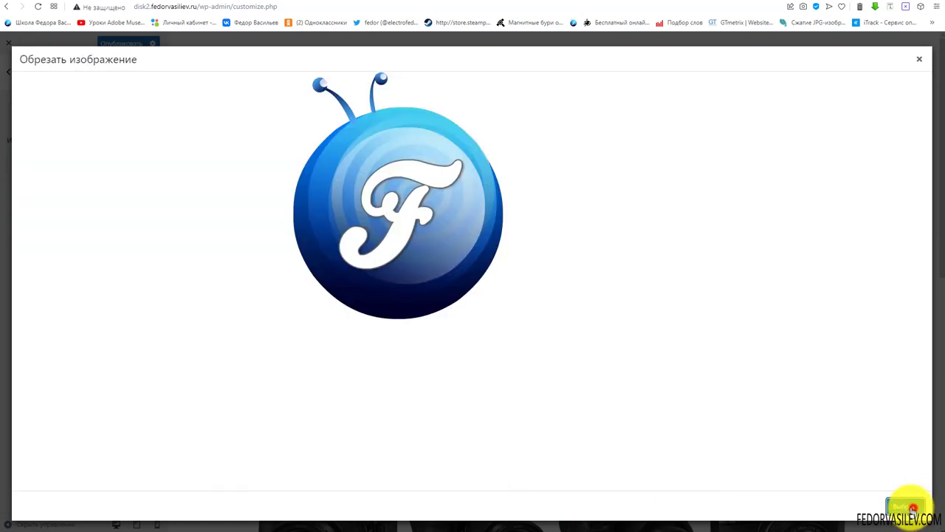
left_click(849, 509)
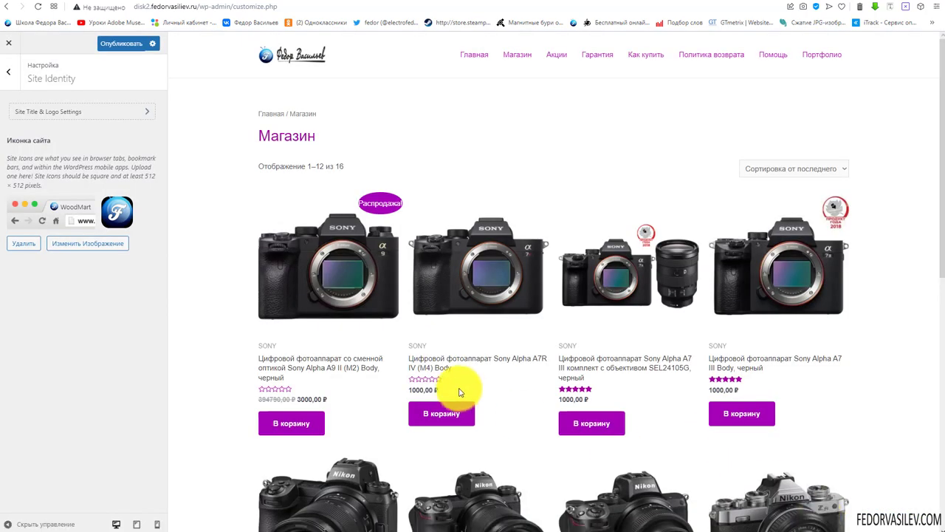
left_click(122, 43)
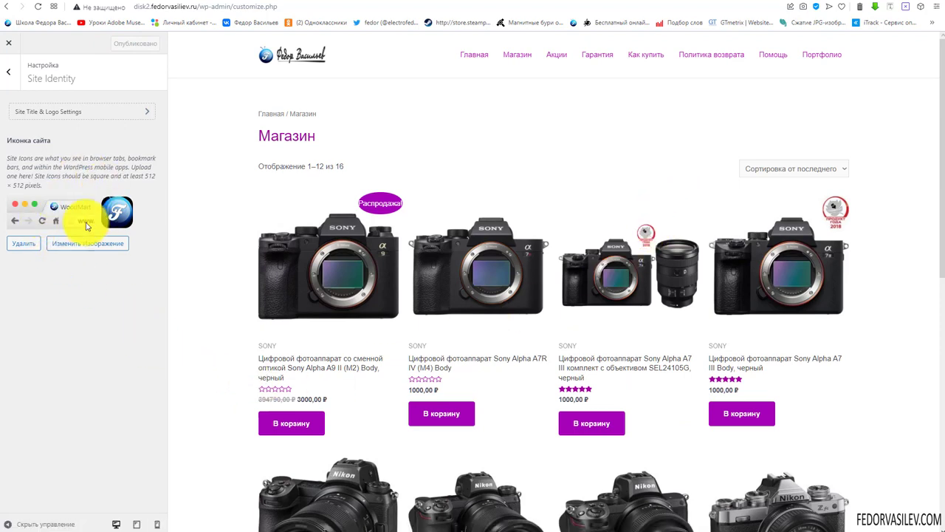
Open the Site Title & Logo design options in the header builder and check the 35 px title font size
left_click(10, 69)
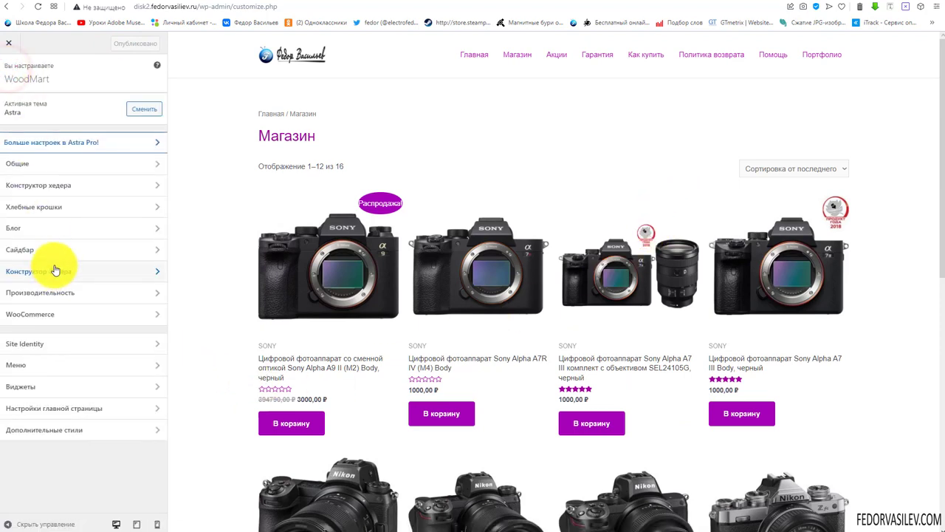
left_click(38, 186)
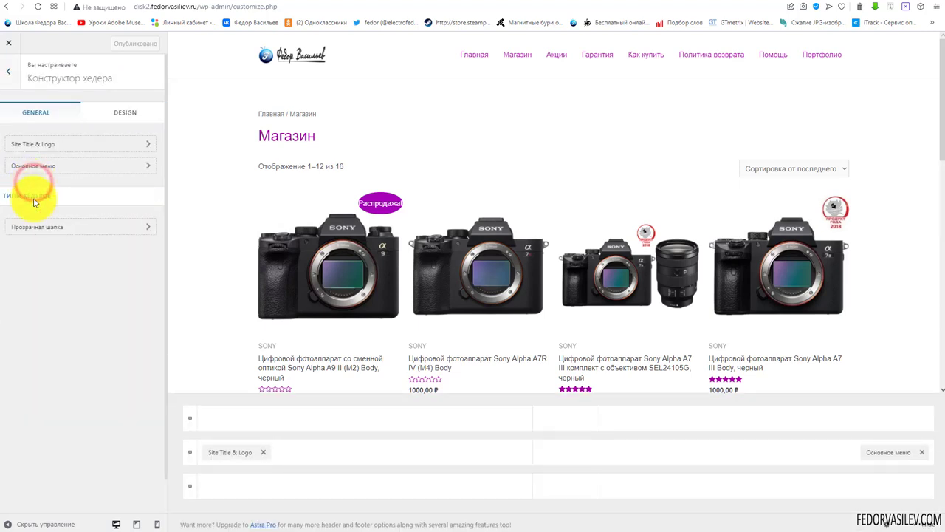
left_click(225, 452)
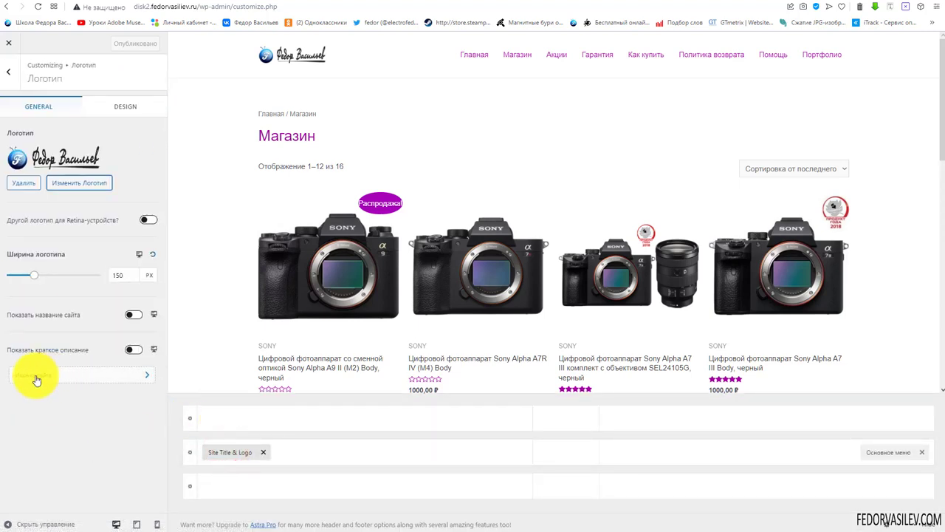
left_click(127, 117)
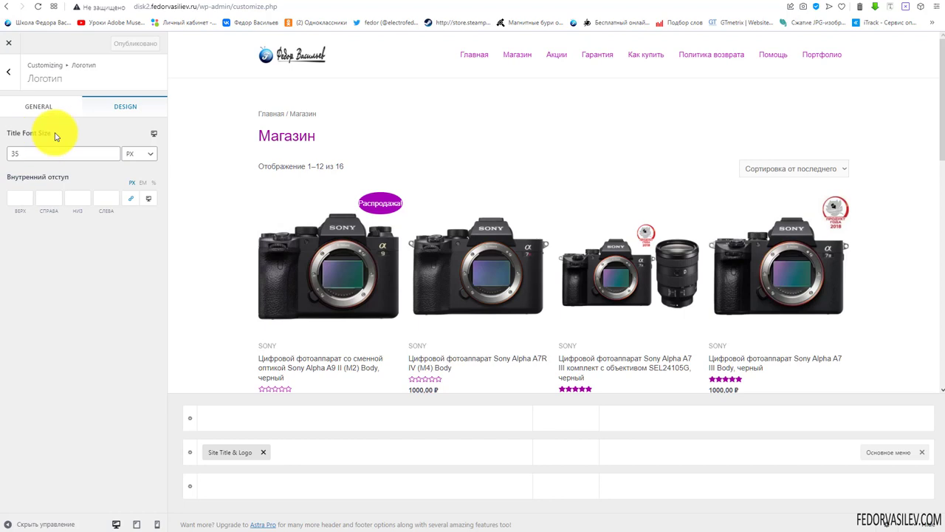
left_click(47, 153)
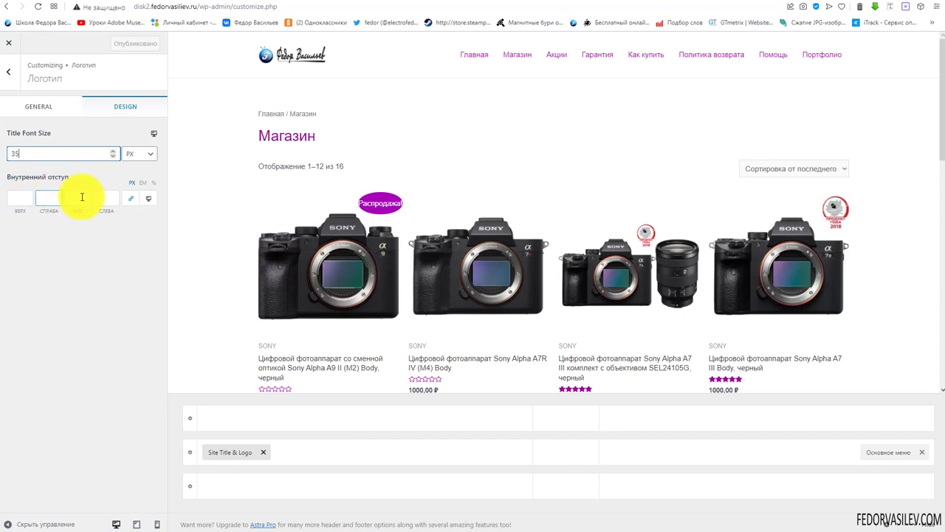
Check the mobile and tablet previews, staying at tablet width, and return to the GENERAL options
left_click(146, 201)
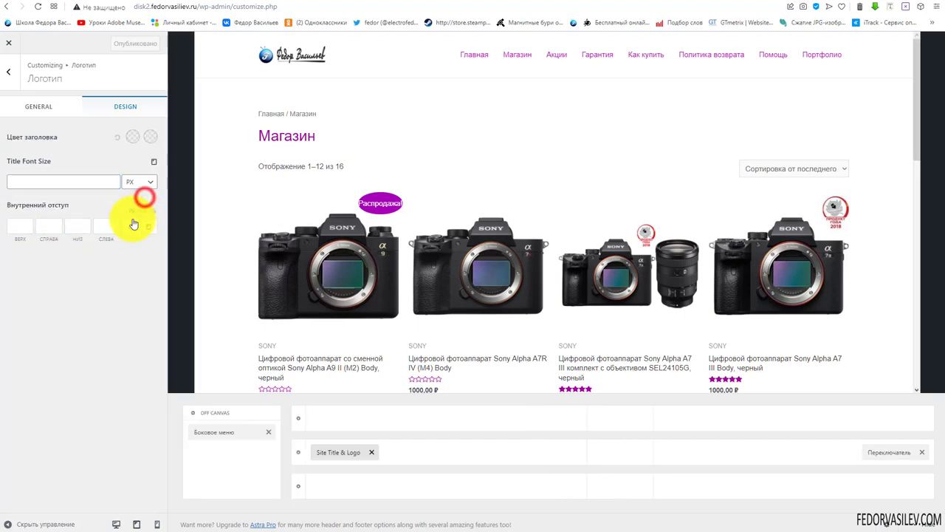
left_click(148, 226)
left_click(148, 226)
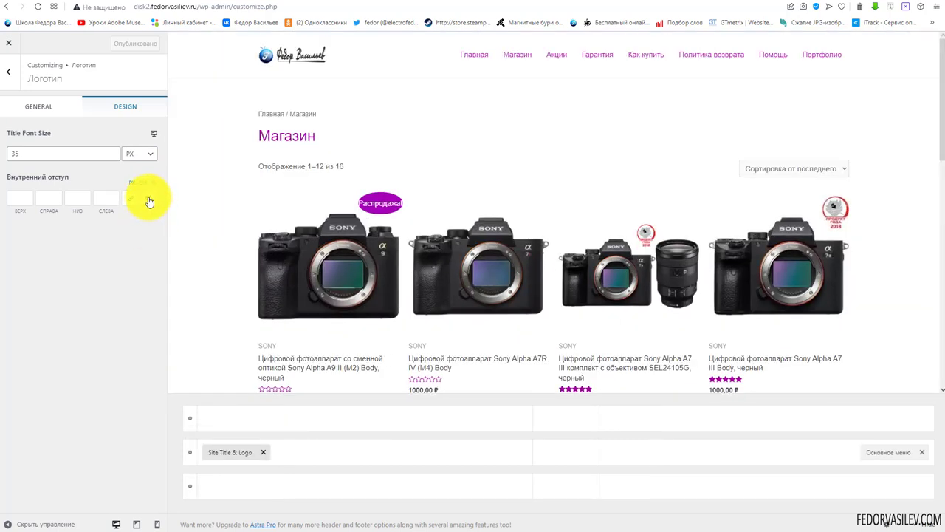
left_click(149, 201)
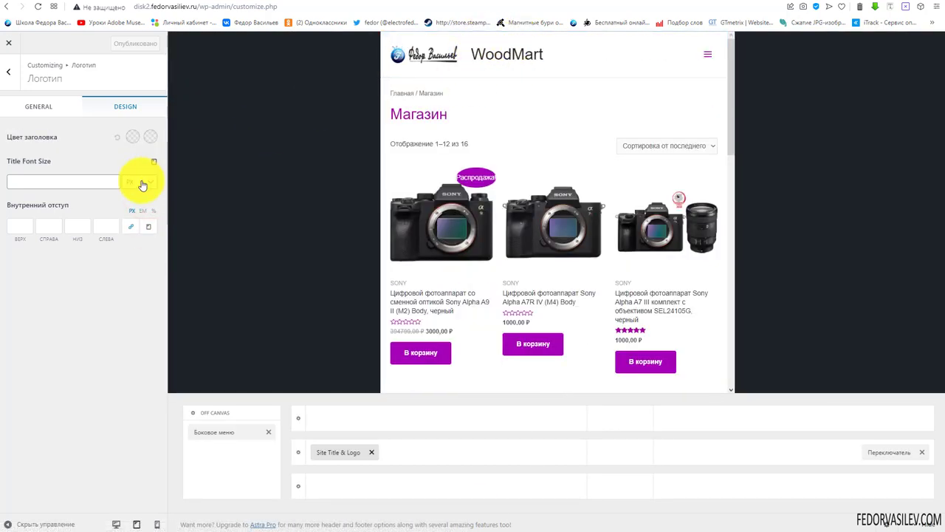
left_click(53, 111)
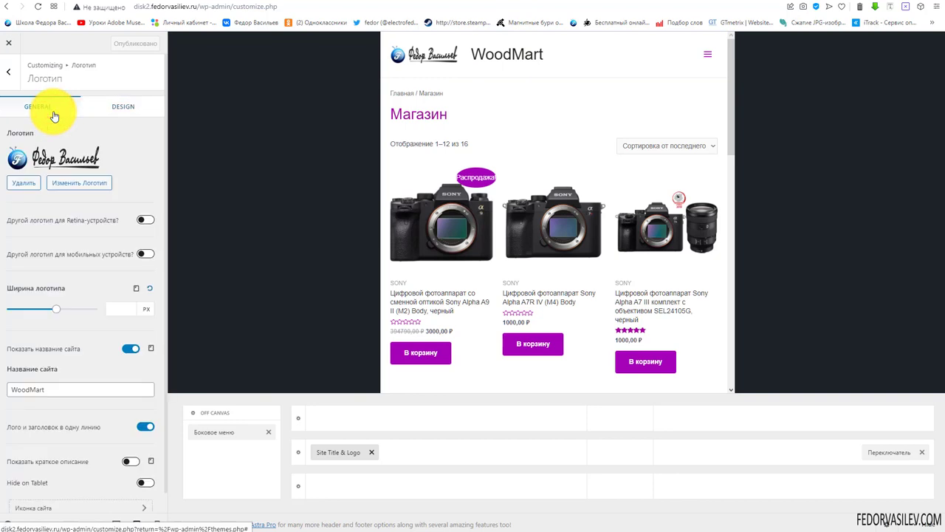
Switch off Показать название сайта for tablet and mobile, test the mobile menu, then return to desktop
scroll(81, 295, "down", 1)
left_click_drag(64, 367, 6, 372)
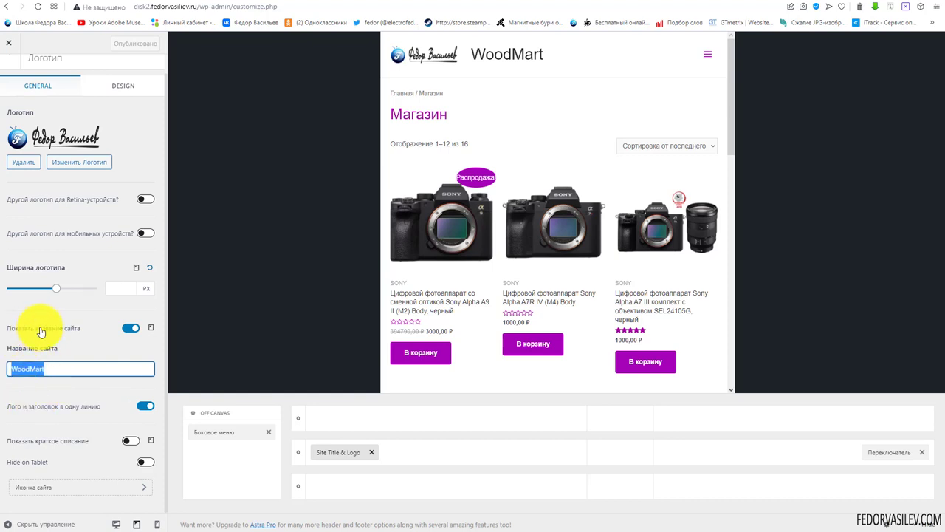
left_click(126, 327)
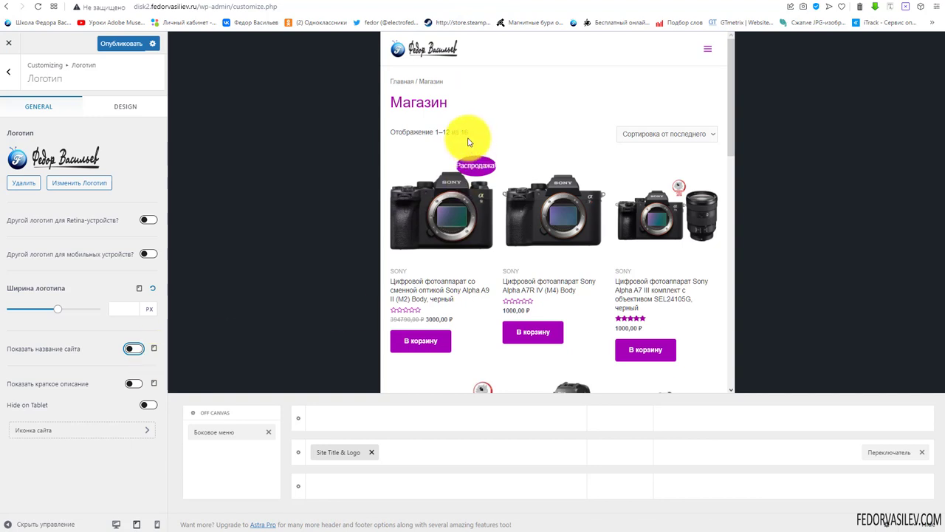
left_click(153, 349)
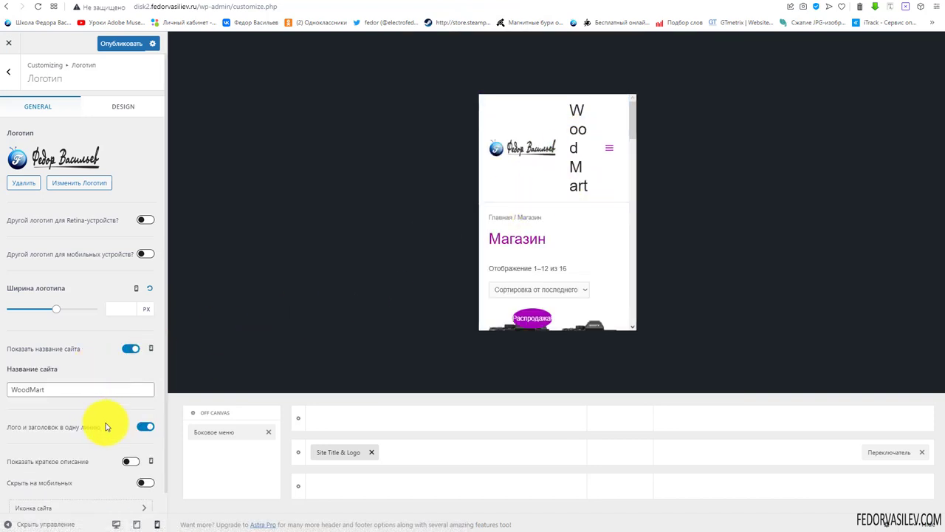
left_click(141, 427)
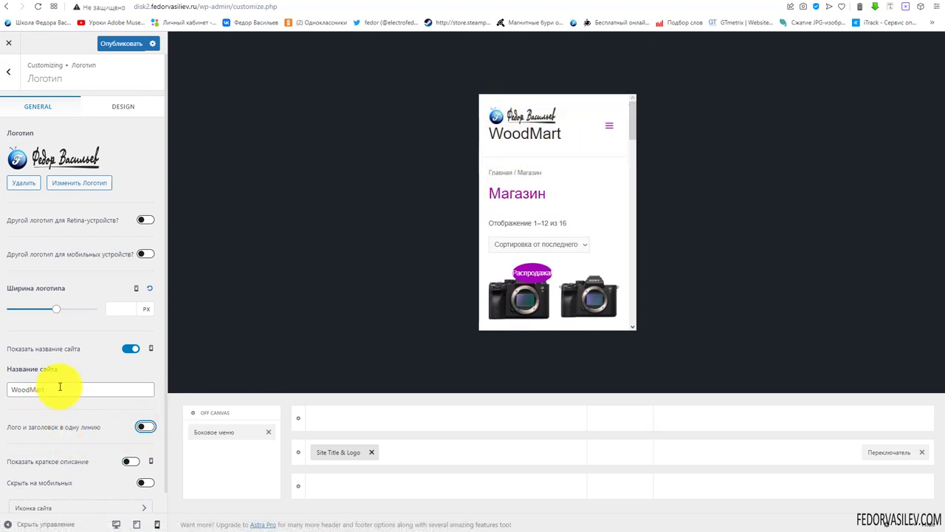
left_click(145, 428)
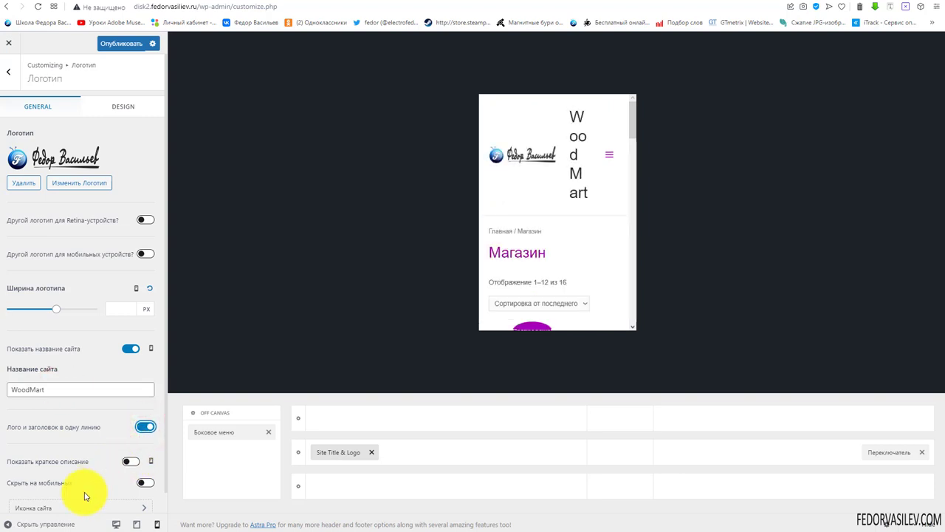
left_click(131, 348)
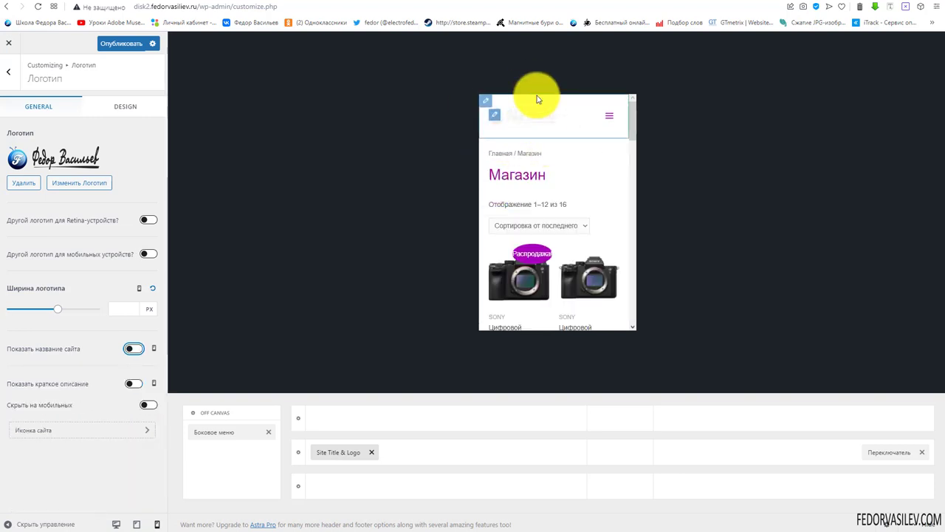
left_click(605, 112)
left_click(605, 112)
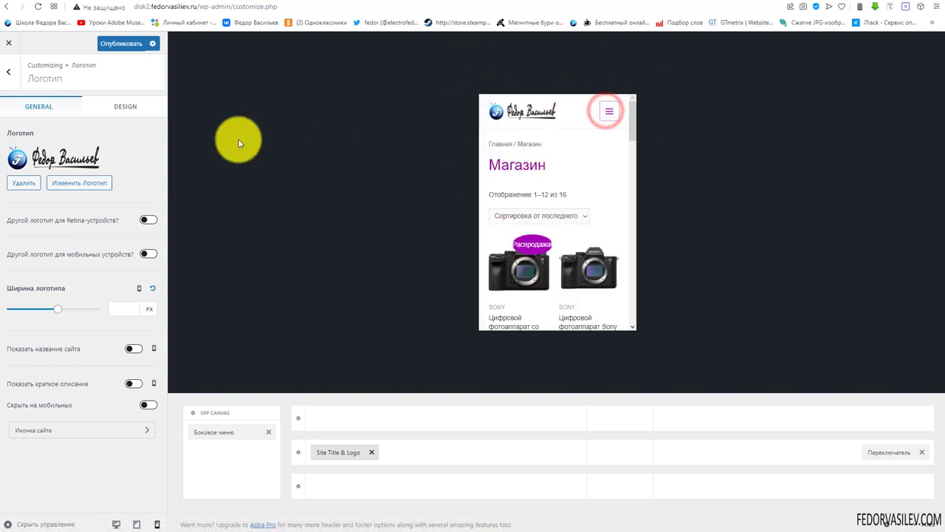
left_click(116, 523)
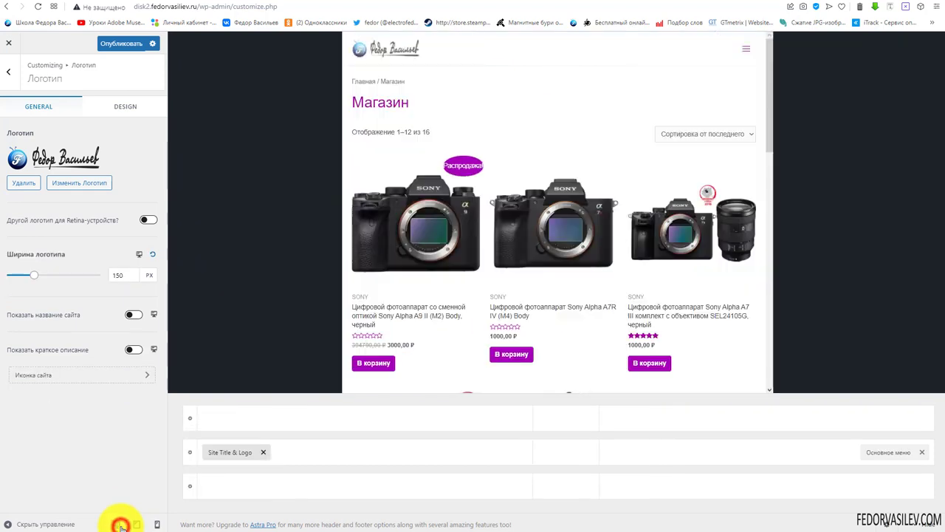
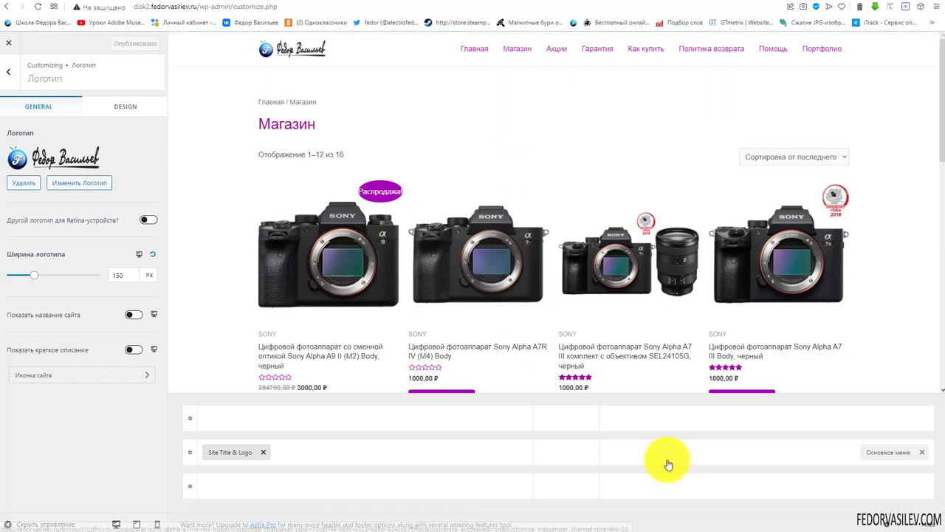
Open the primary menu settings, try a different submenu width, then reset it to default
left_click(883, 454)
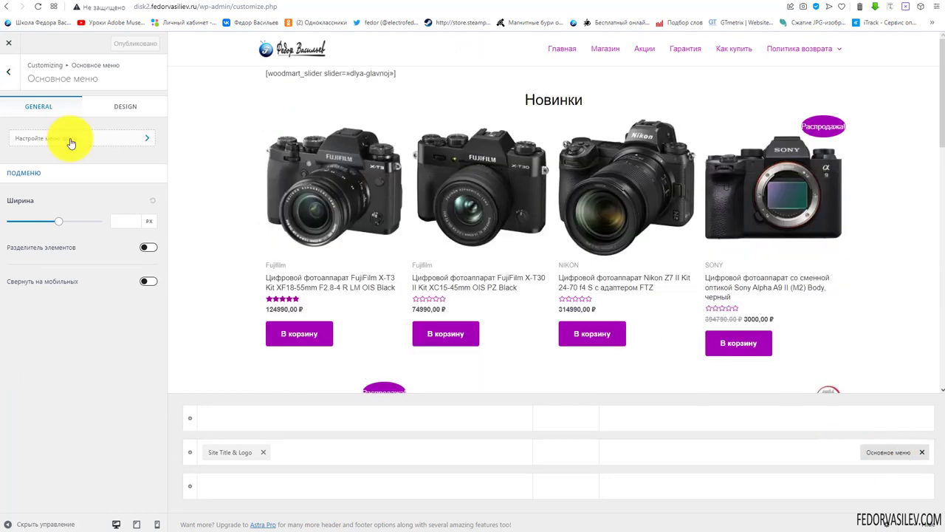
mouse_move(821, 50)
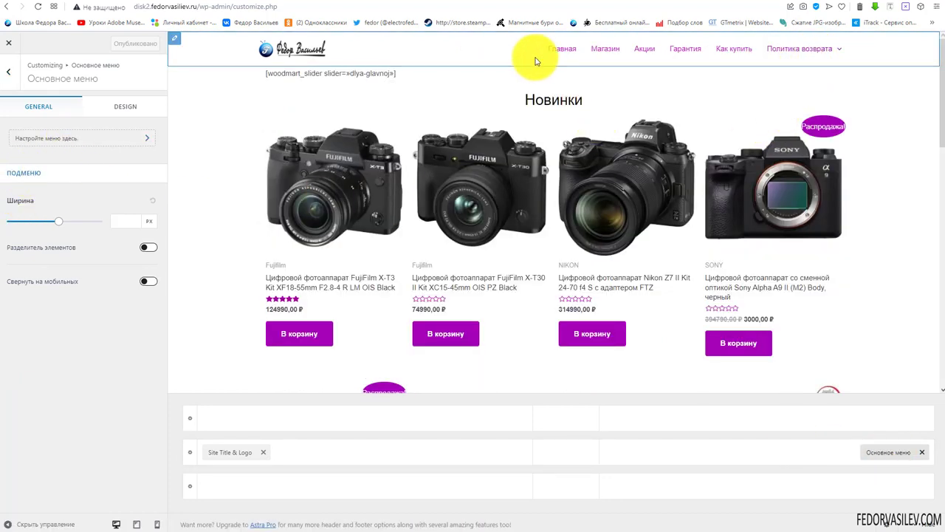
mouse_move(764, 46)
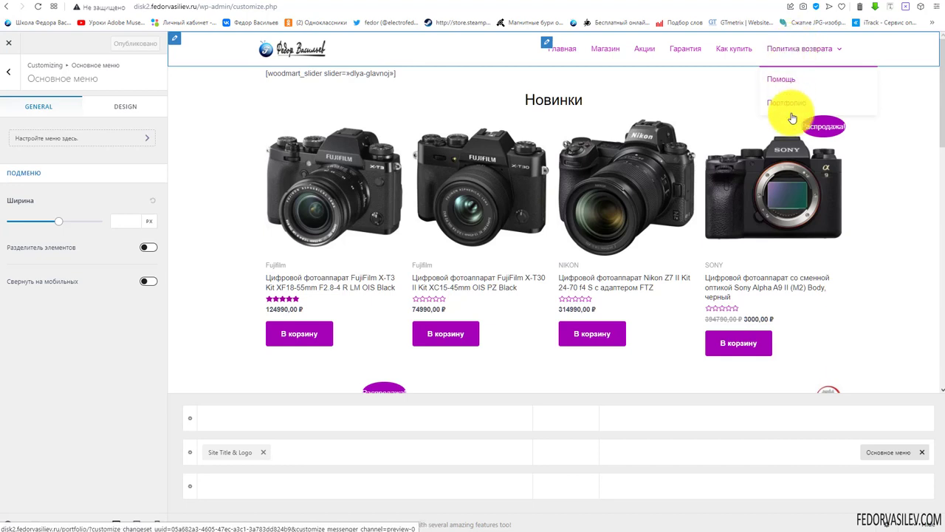
left_click(125, 222)
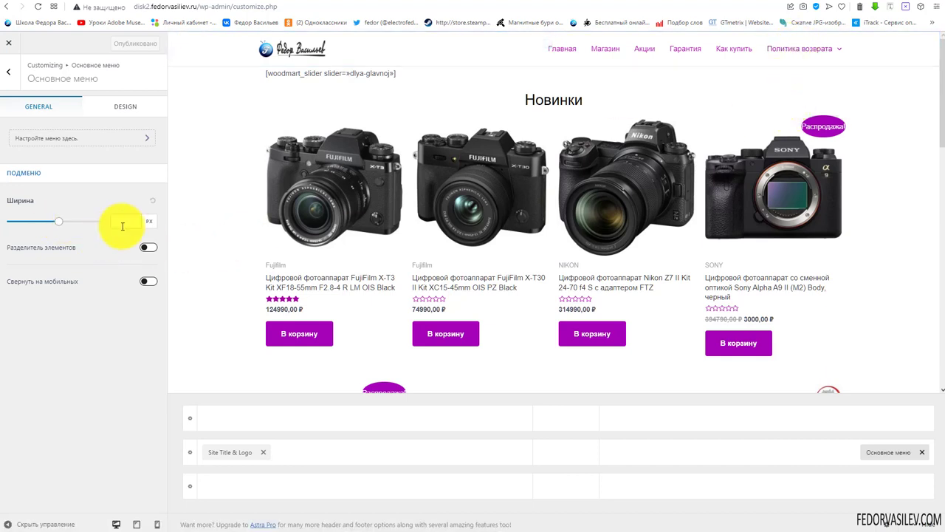
left_click_drag(59, 226, 17, 228)
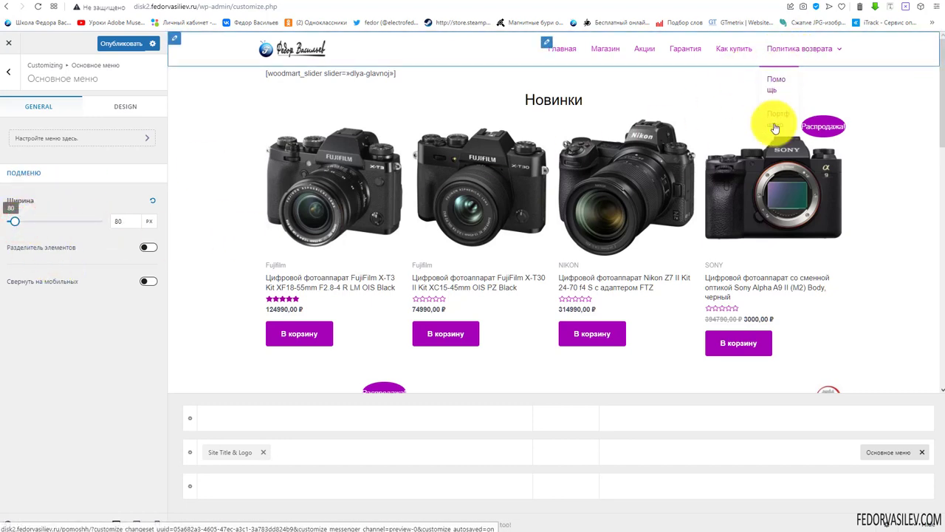
left_click(32, 221)
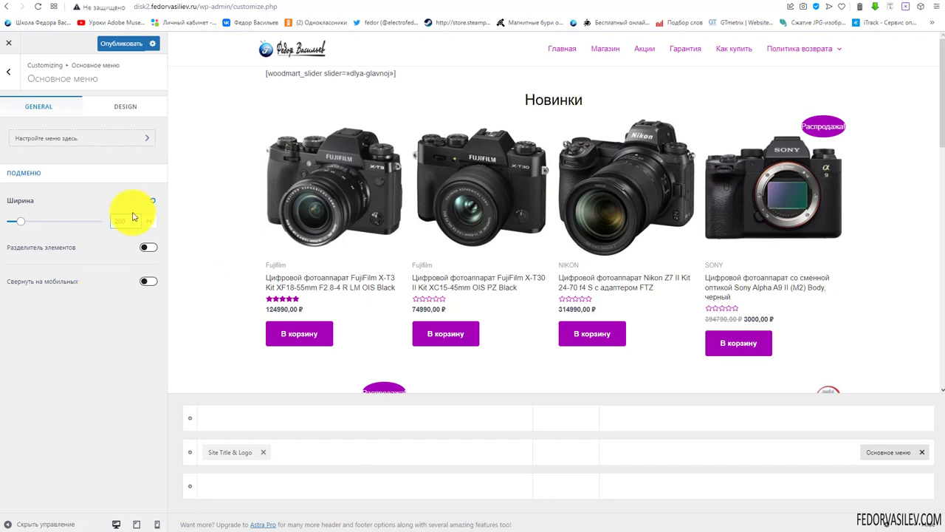
left_click(154, 200)
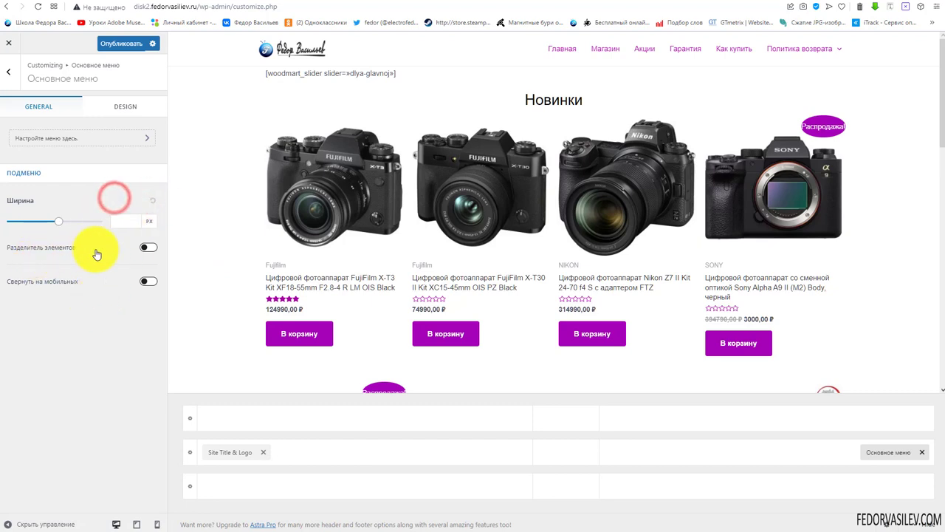
Turn on item dividers and mobile collapsing for the primary menu, previewing on a phone
left_click(149, 249)
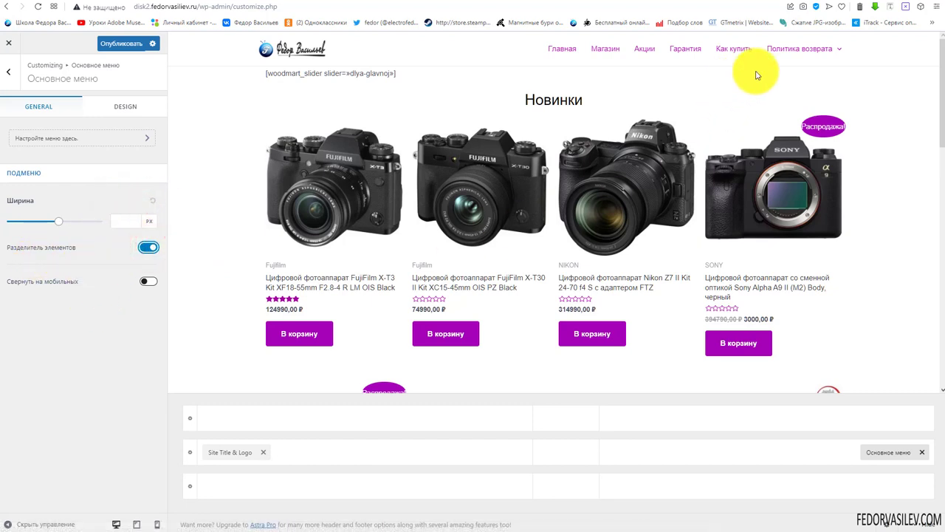
mouse_move(762, 55)
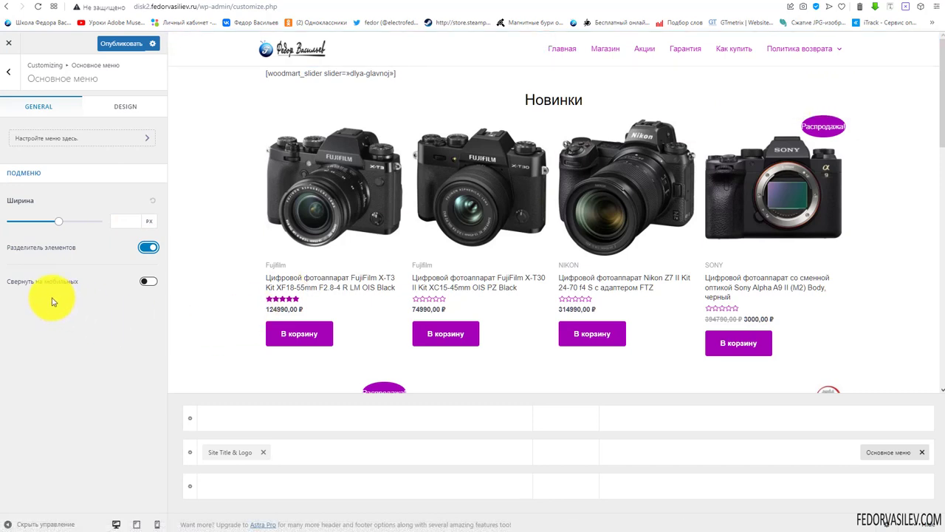
left_click(149, 282)
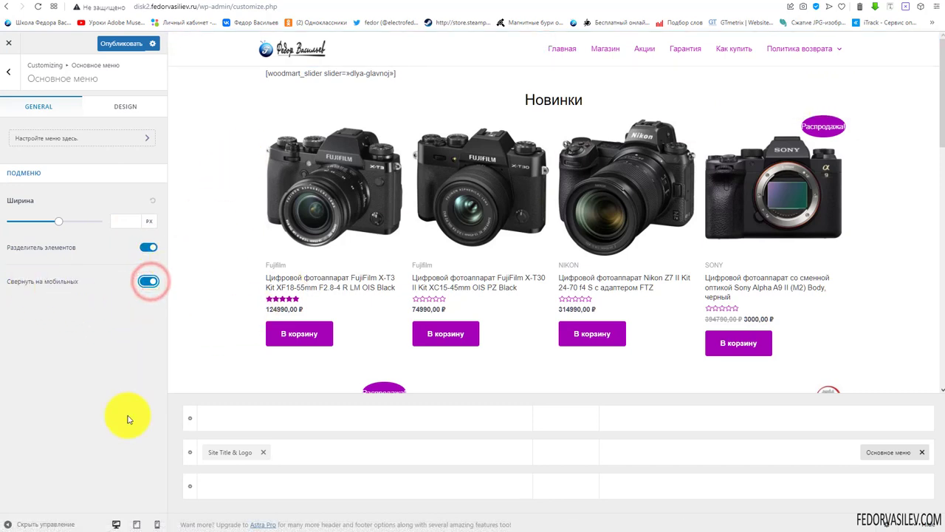
left_click(156, 524)
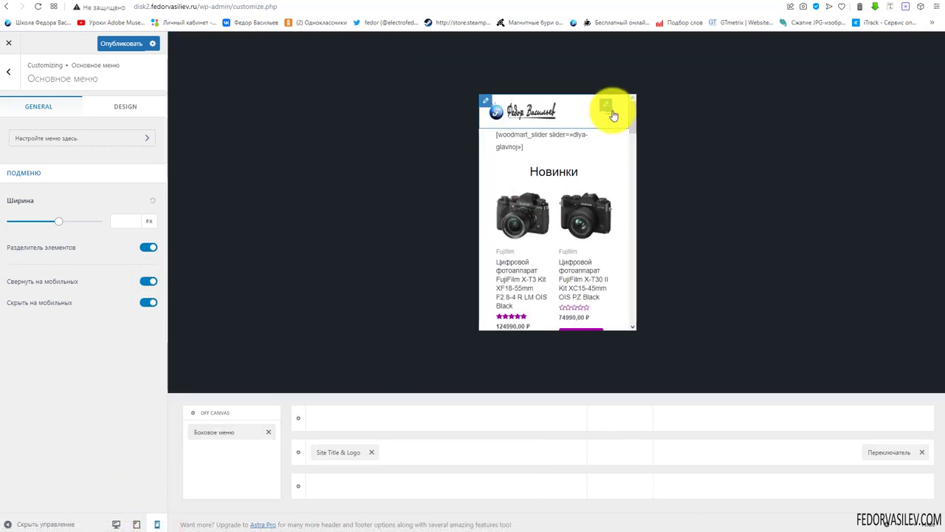
Check the mobile menu preview and stop hiding the primary menu on mobile
left_click(608, 118)
scroll(588, 185, "down", 5)
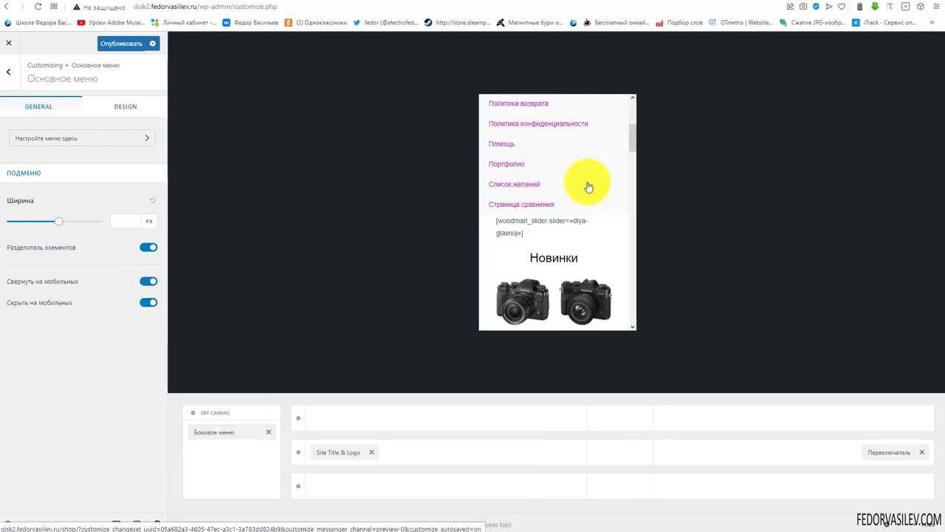
left_click(146, 304)
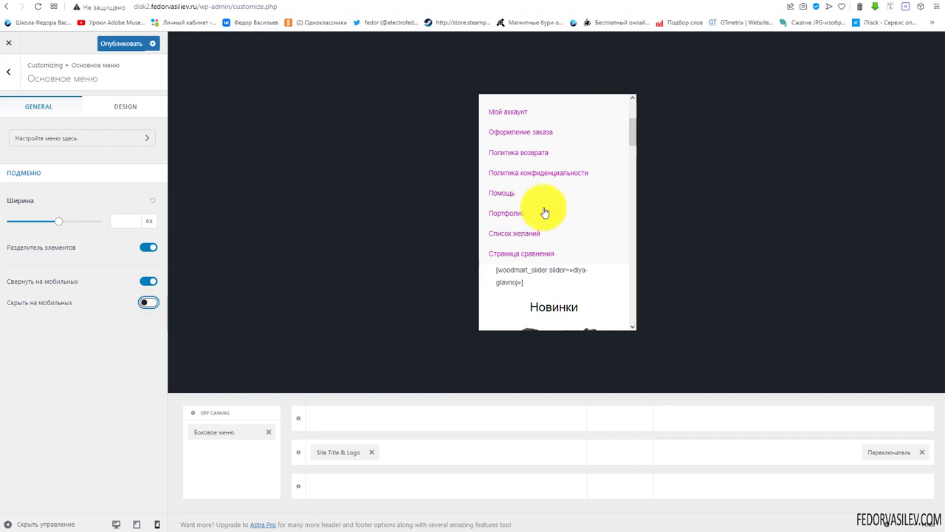
scroll(546, 210, "up", 5)
left_click(612, 120)
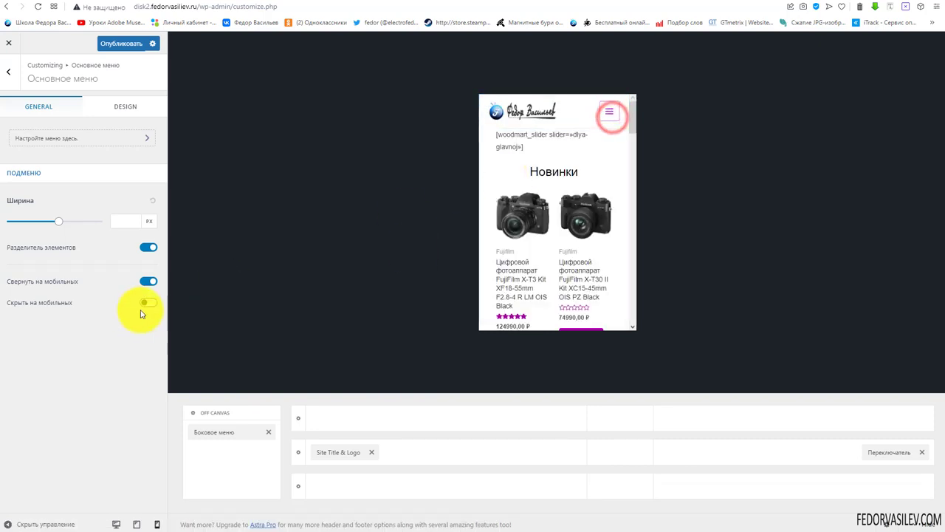
Switch off mobile collapsing for the primary menu and show its design options
left_click(148, 283)
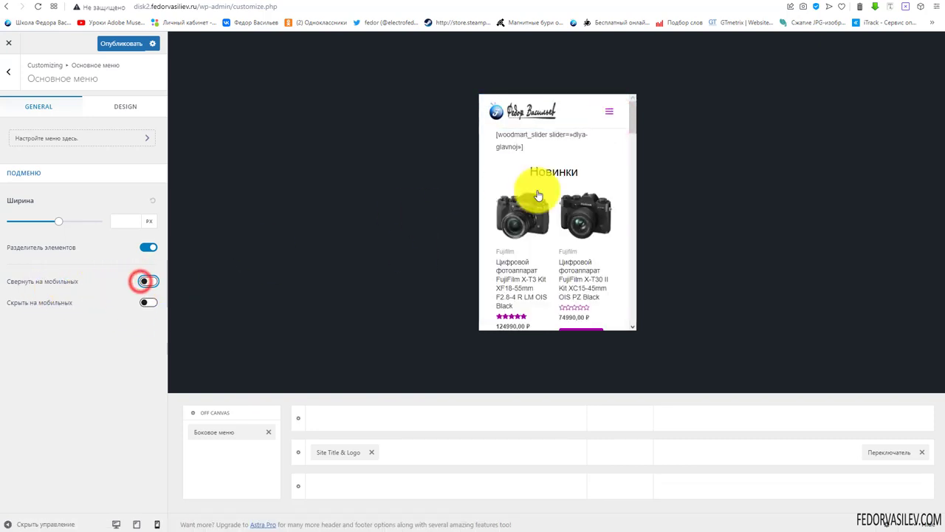
left_click(611, 117)
scroll(553, 179, "down", 5)
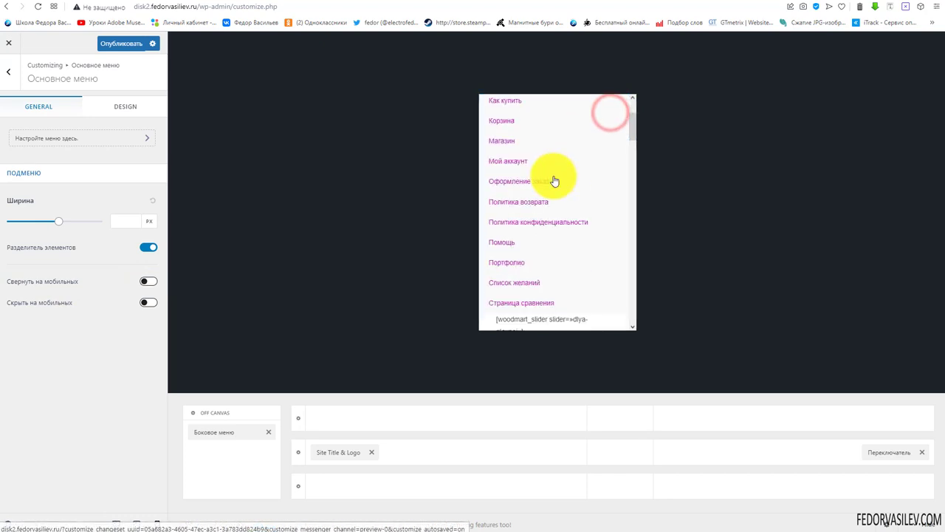
left_click(115, 114)
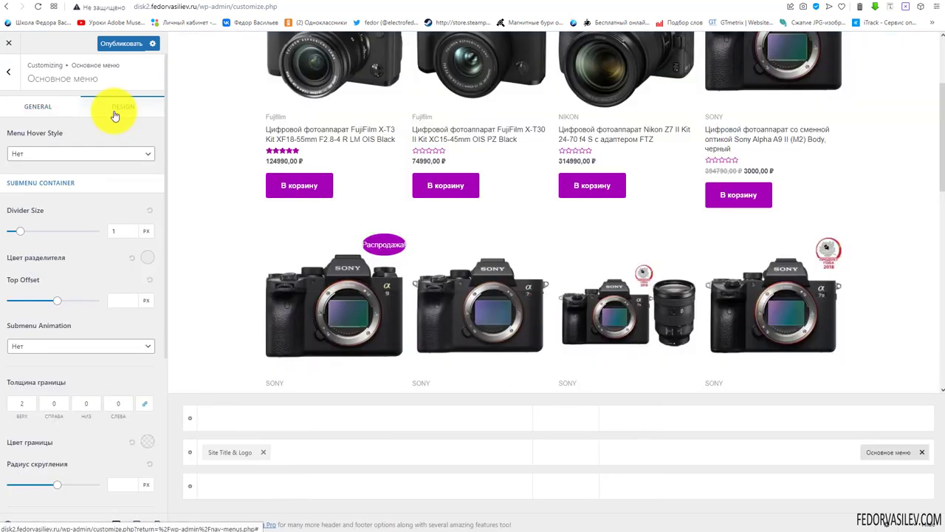
In Menus > View all locations, keep Menu 1 as the primary menu and review its items
left_click(40, 107)
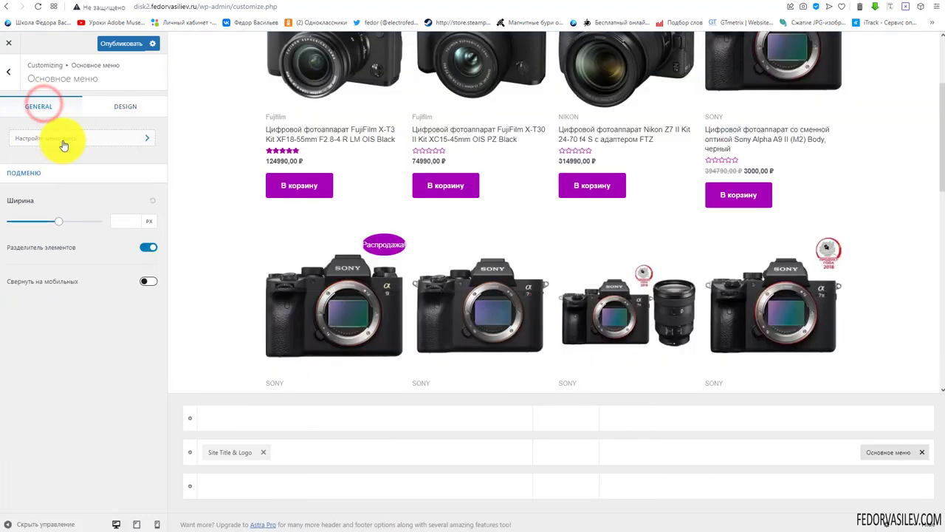
left_click(63, 140)
left_click(59, 245)
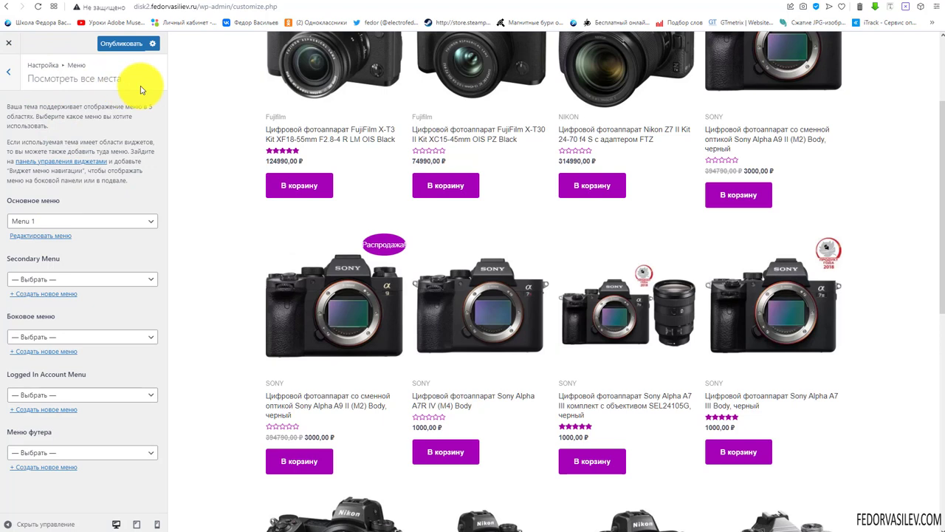
left_click(42, 223)
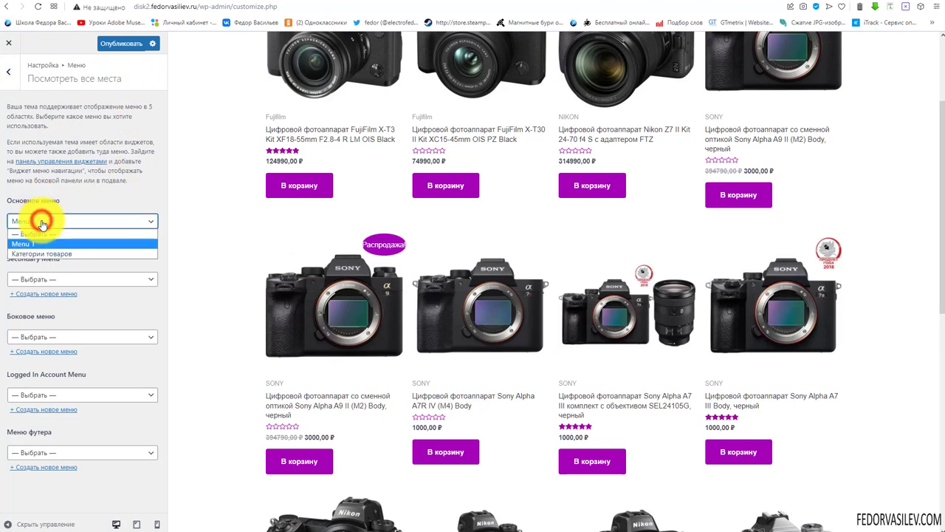
left_click(40, 221)
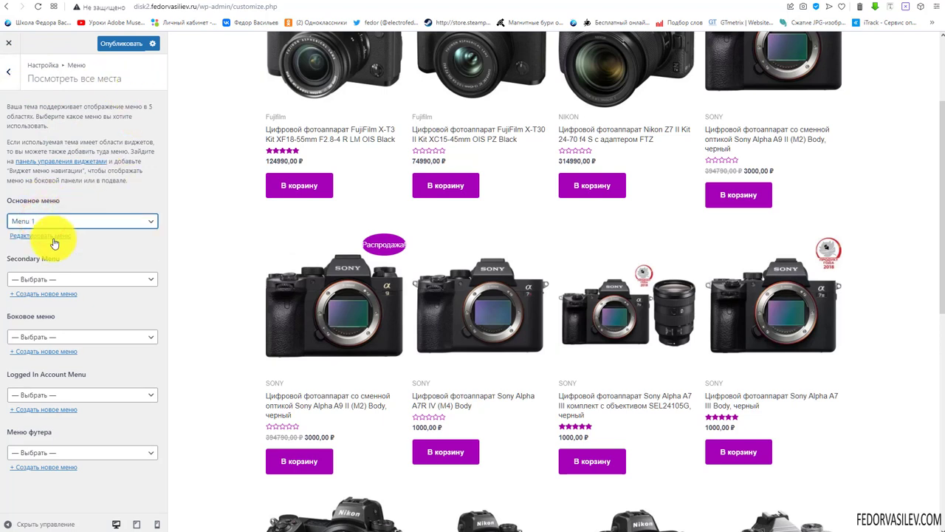
left_click(55, 236)
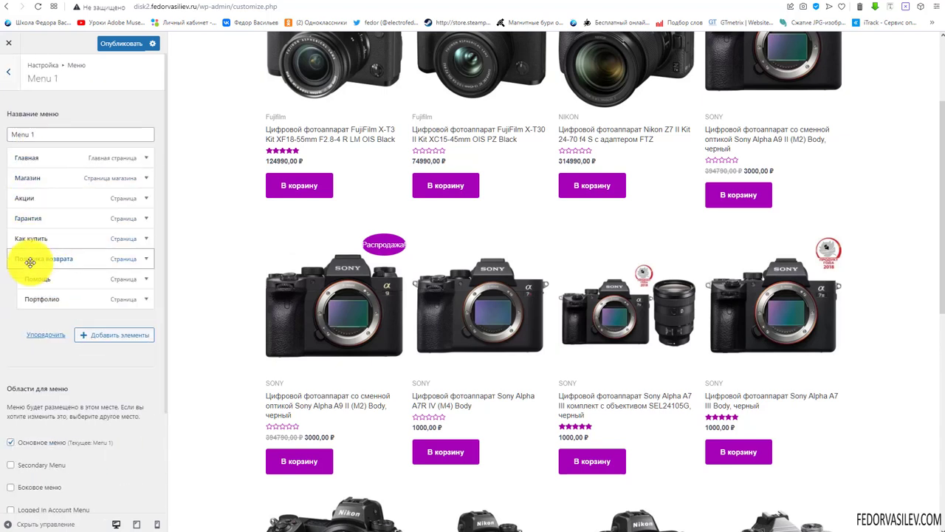
scroll(48, 214, "down", 2)
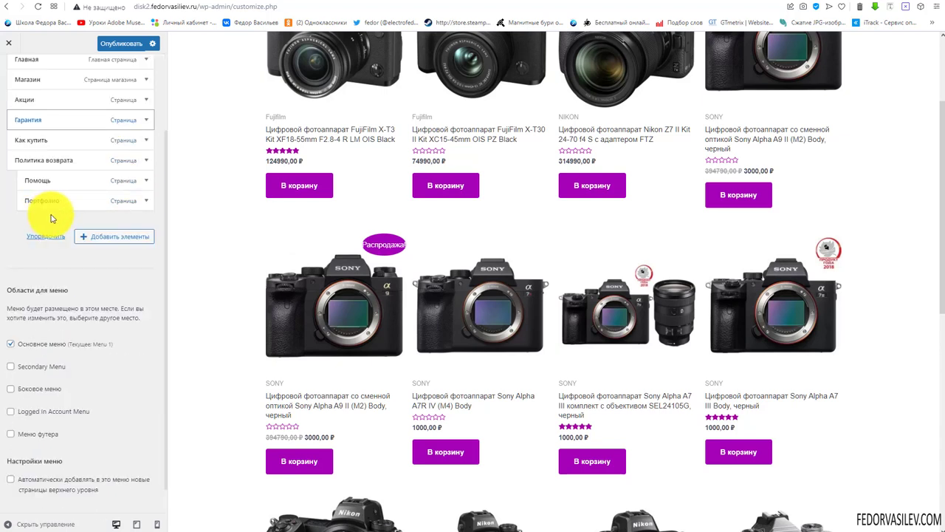
scroll(51, 217, "down", 1)
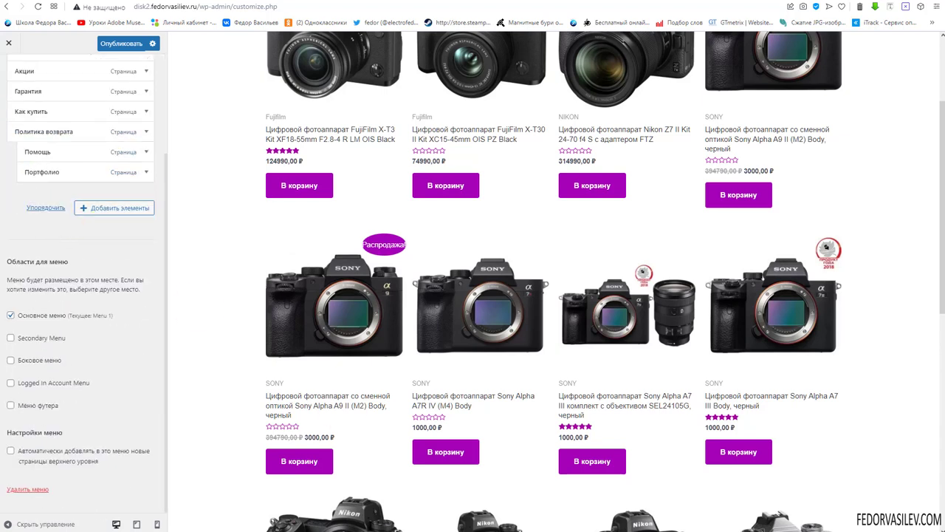
scroll(73, 271, "up", 3)
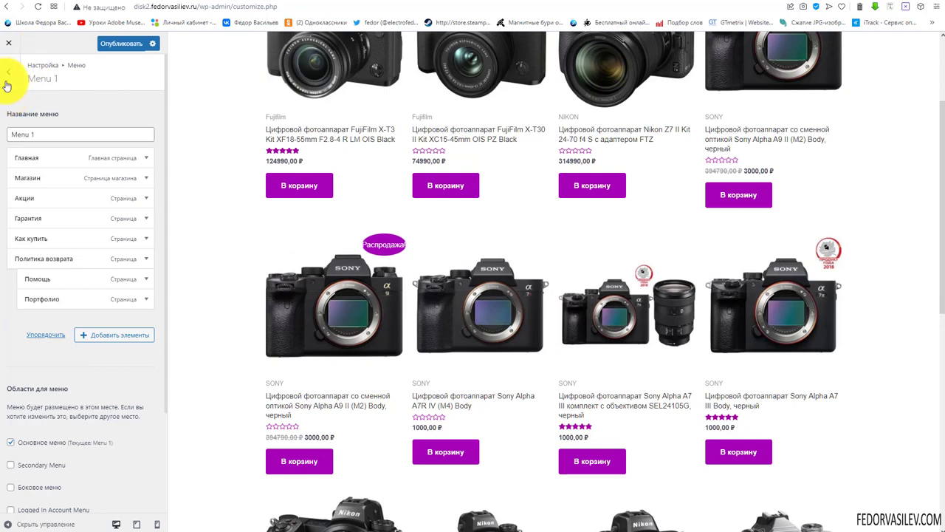
Return to the main Customizer and open Header Builder > Primary menu settings
left_click(8, 81)
left_click(11, 77)
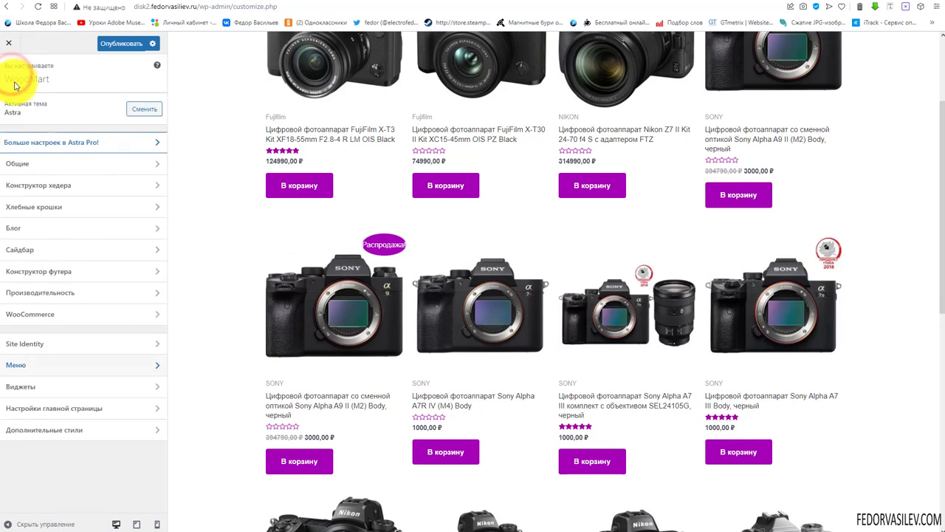
left_click(44, 161)
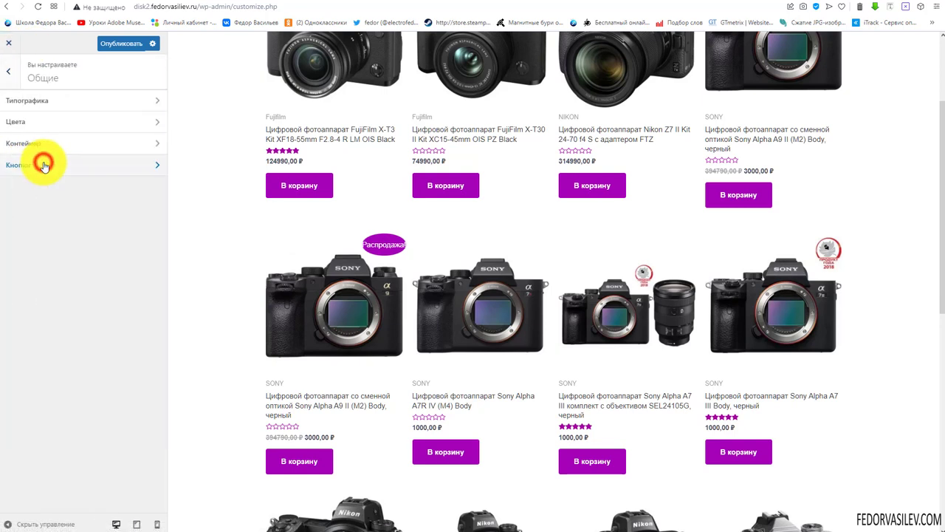
left_click(9, 74)
left_click(53, 163)
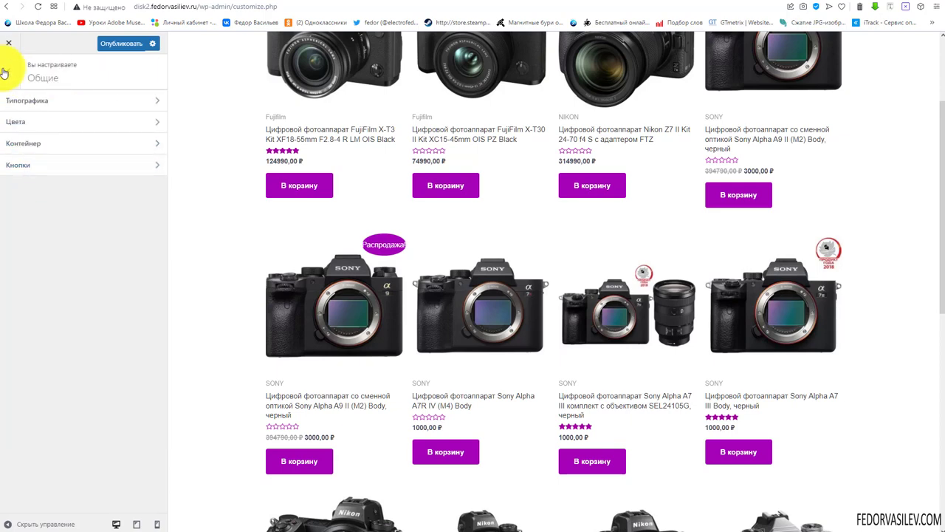
left_click(9, 71)
left_click(56, 190)
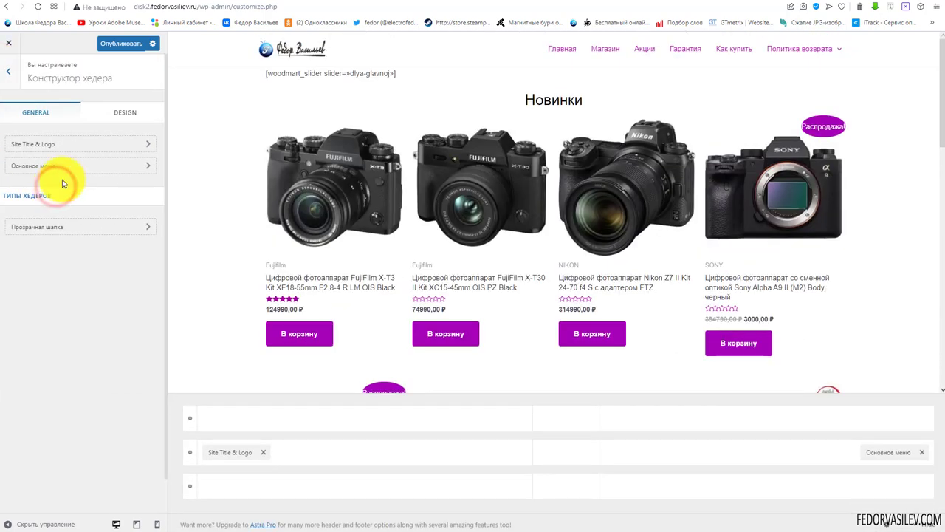
left_click(44, 162)
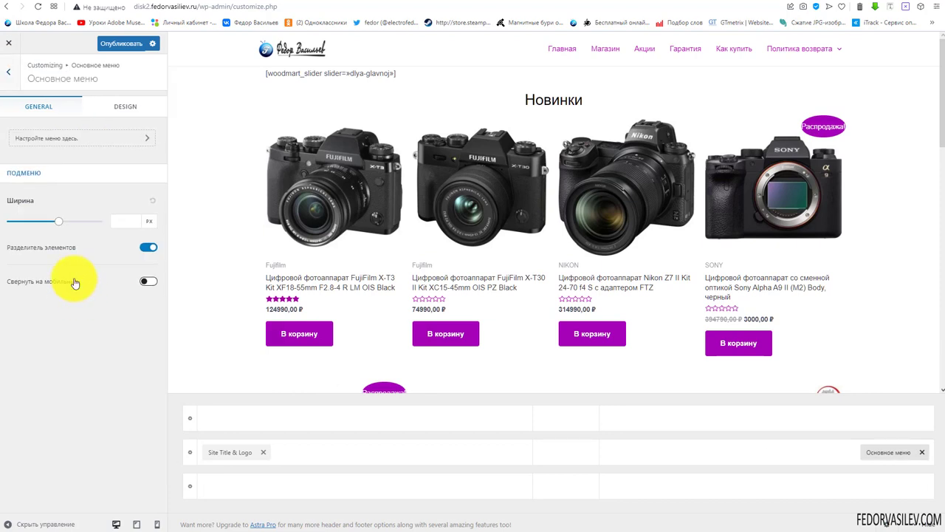
Try the Zoom In and Подчёркивание menu hover styles, checking the live homepage
left_click(123, 107)
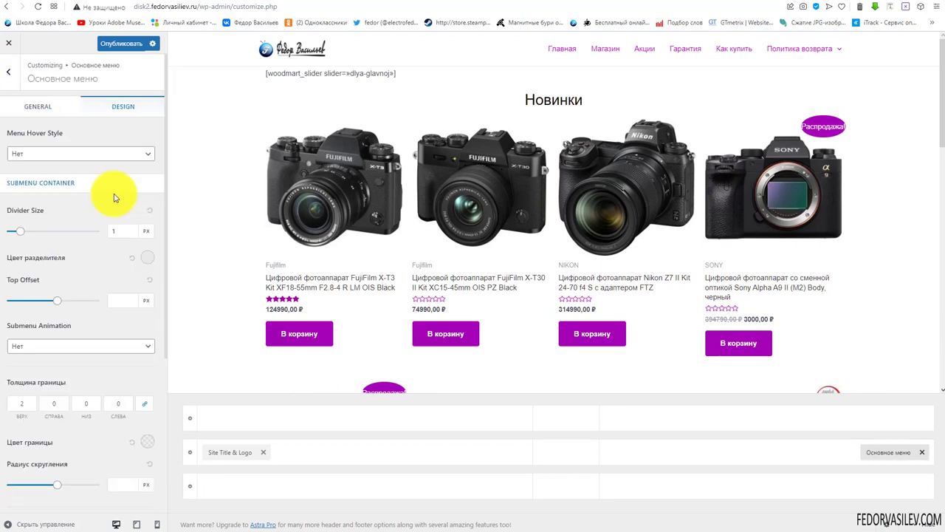
left_click(62, 156)
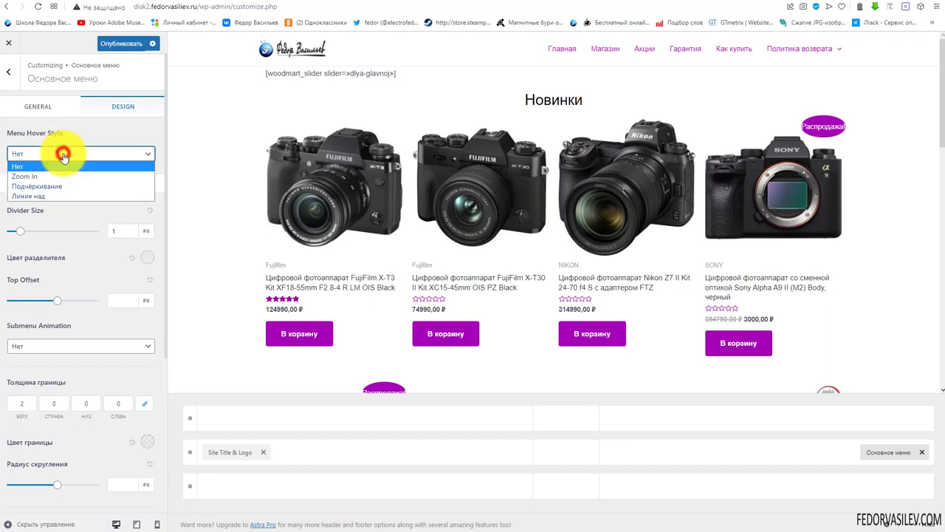
left_click(63, 156)
left_click(63, 154)
left_click(27, 176)
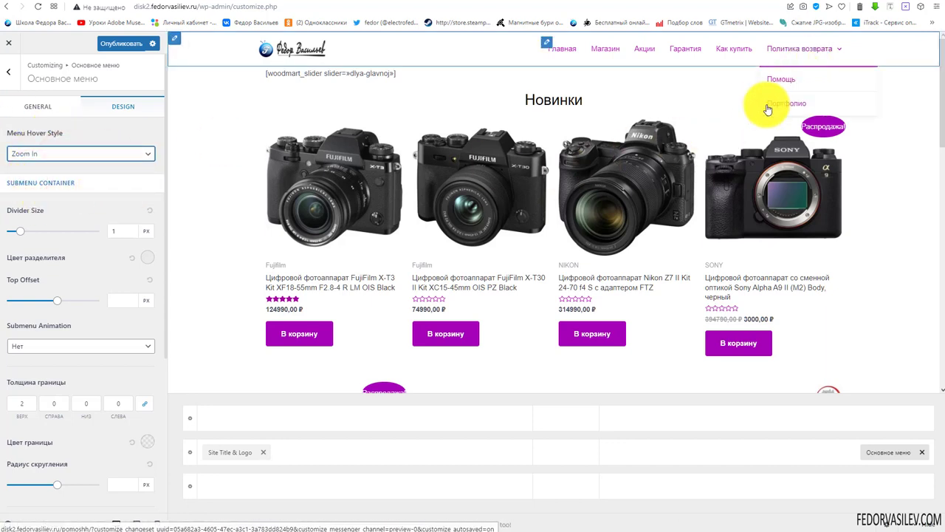
left_click(63, 154)
left_click(57, 185)
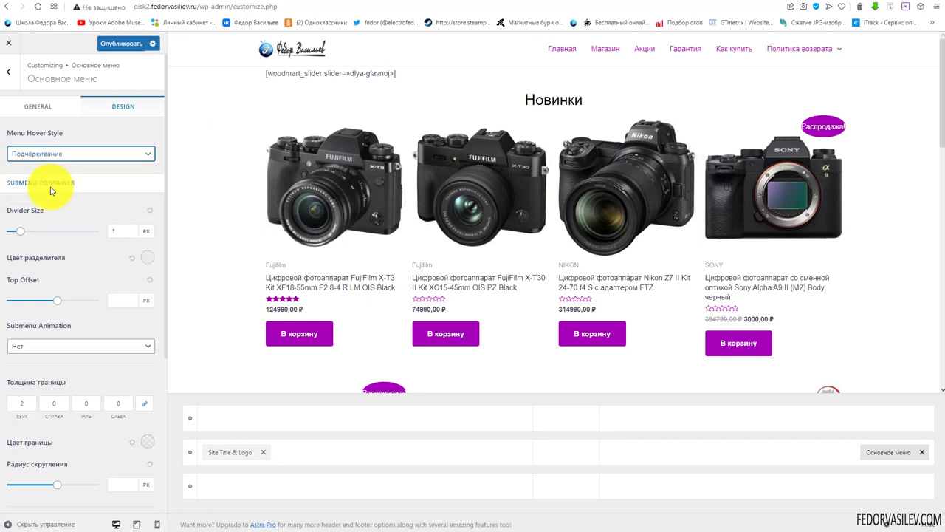
mouse_move(791, 54)
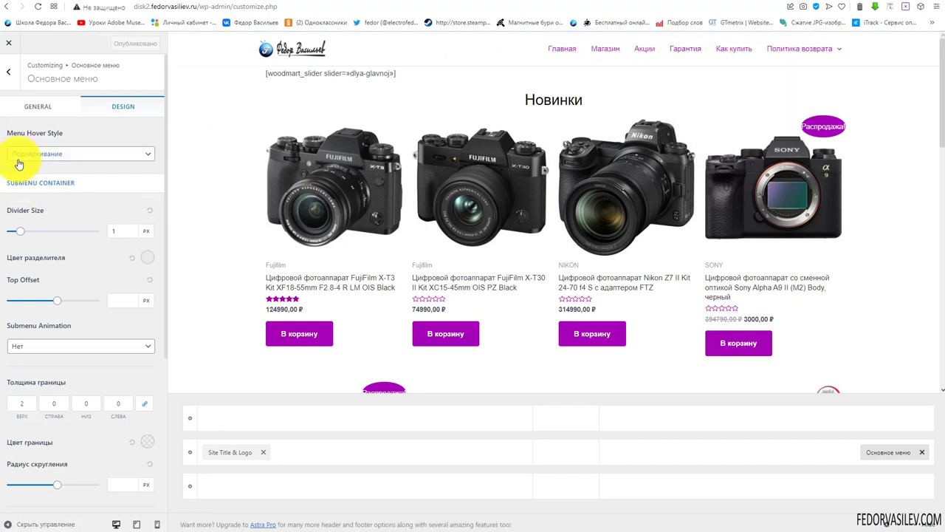
left_click(880, 9)
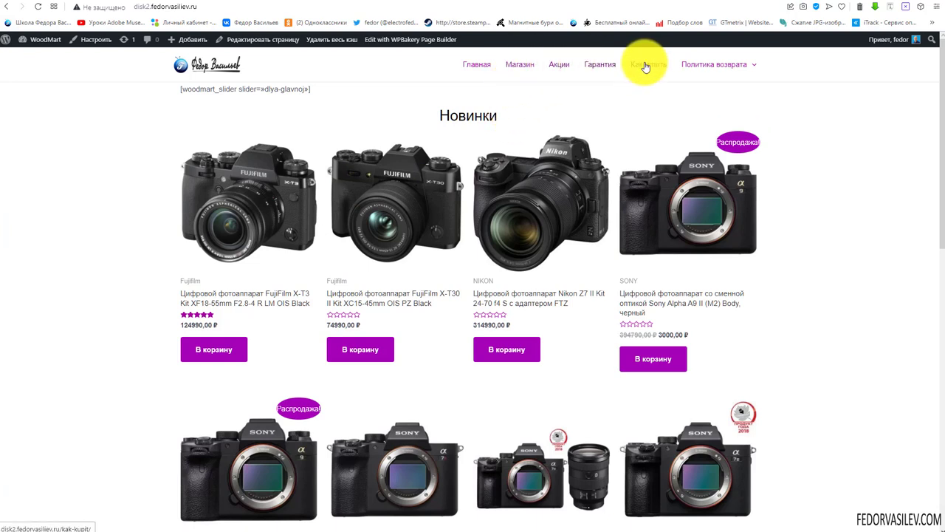
mouse_move(741, 69)
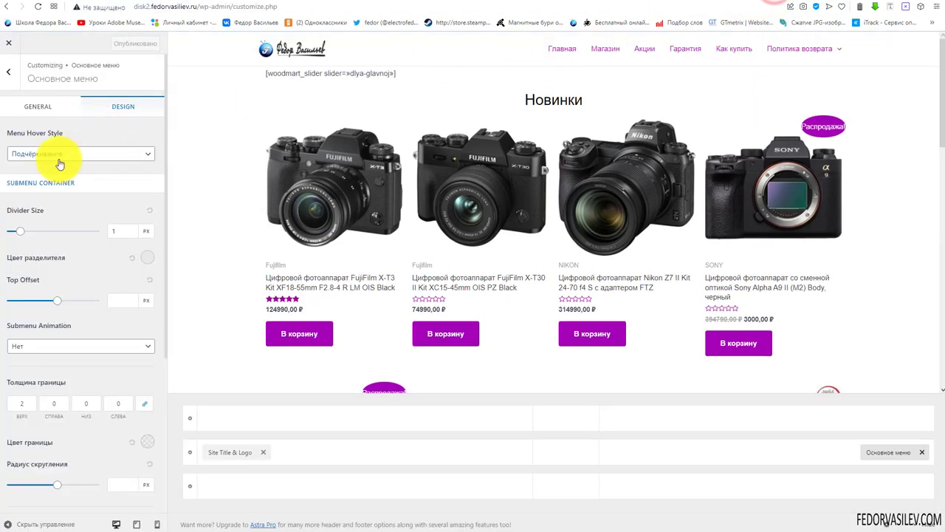
Set the menu hover style back to Zoom In, publish, and reload the live site
left_click(61, 154)
left_click(45, 175)
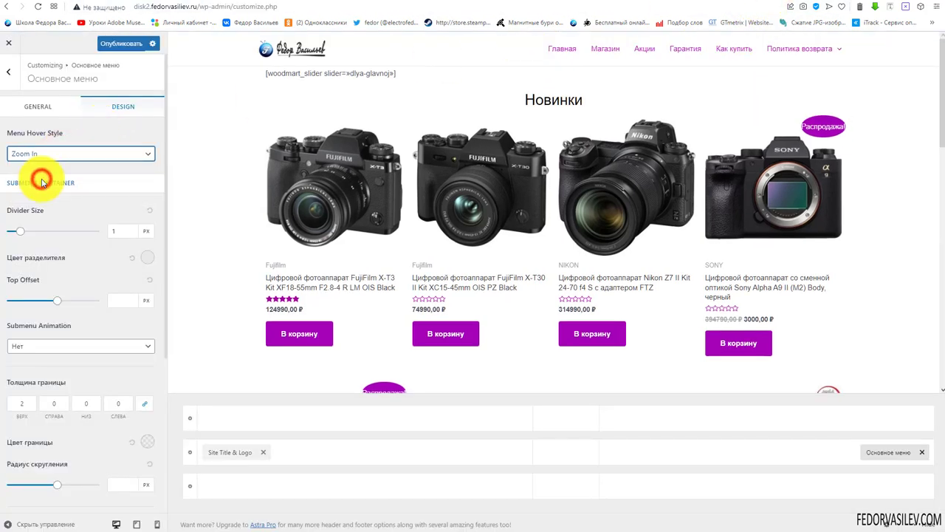
left_click(118, 44)
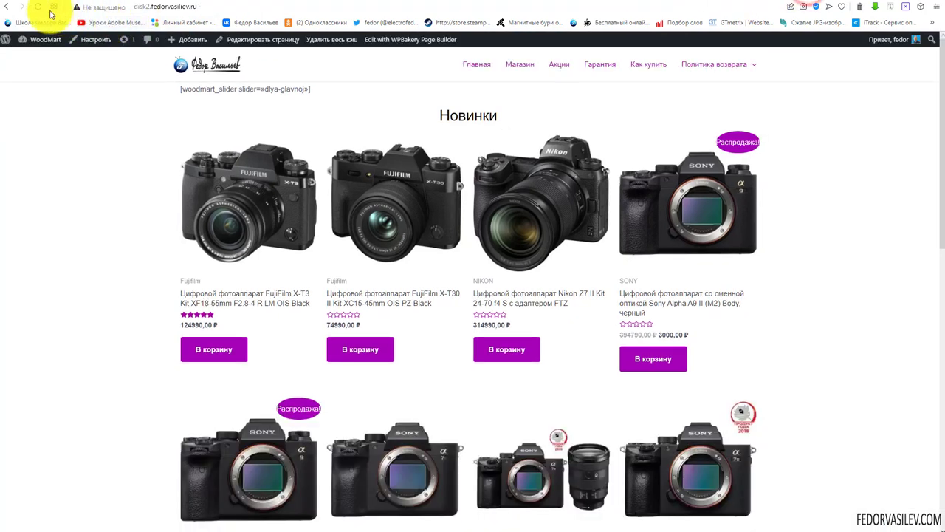
left_click(38, 7)
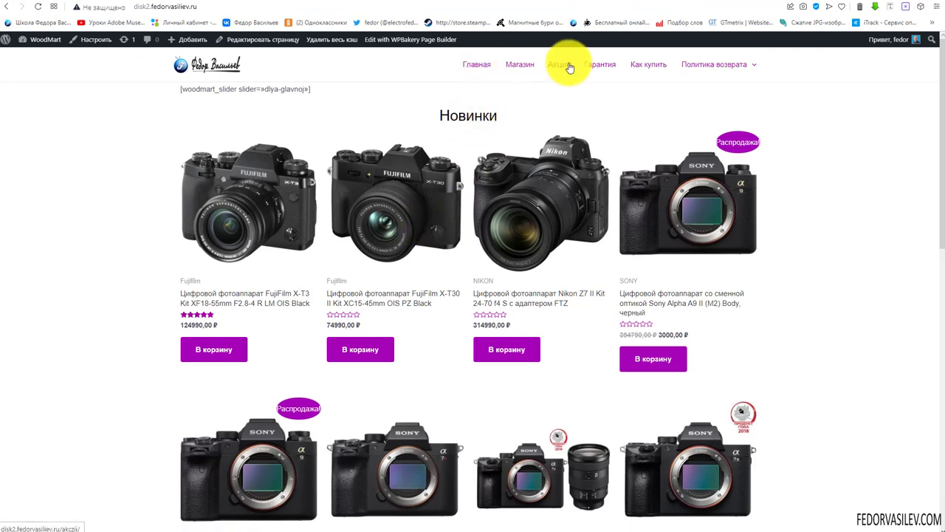
mouse_move(674, 69)
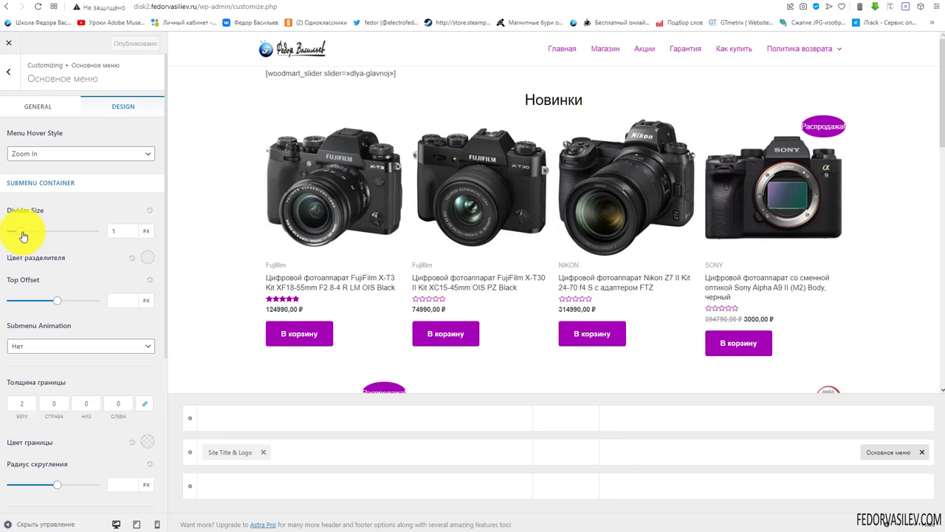
Adjust the submenu divider size to 1 px
left_click_drag(23, 236, 36, 235)
mouse_move(791, 82)
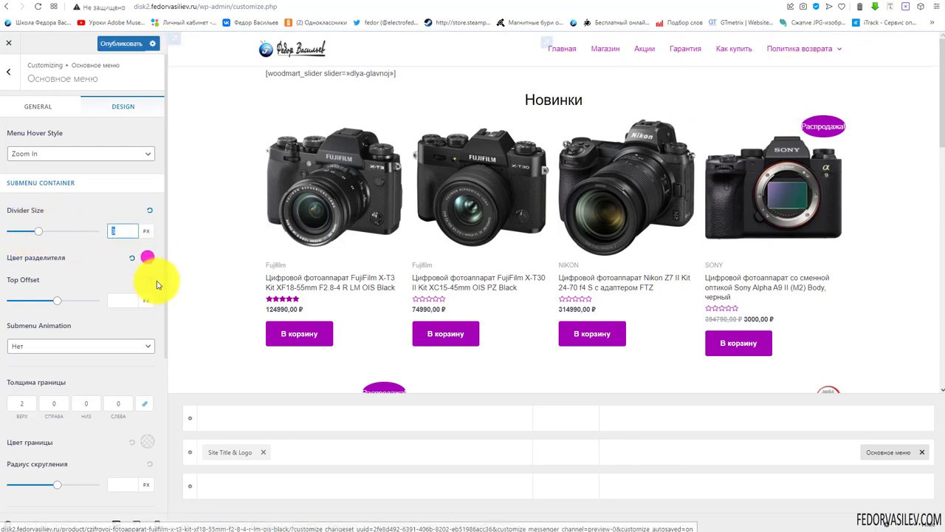
double_click(120, 233)
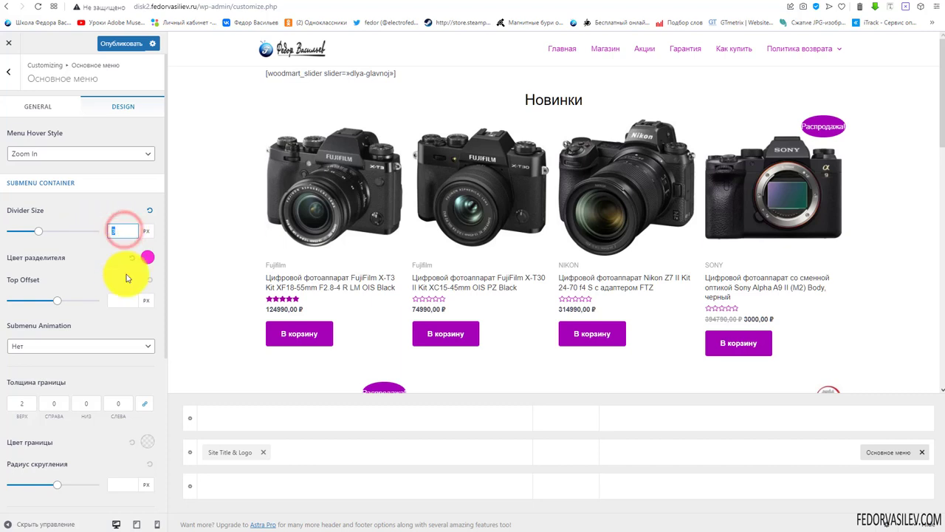
Colour the submenu dividers magenta after briefly trying a dark purple
left_click(147, 257)
left_click(148, 317)
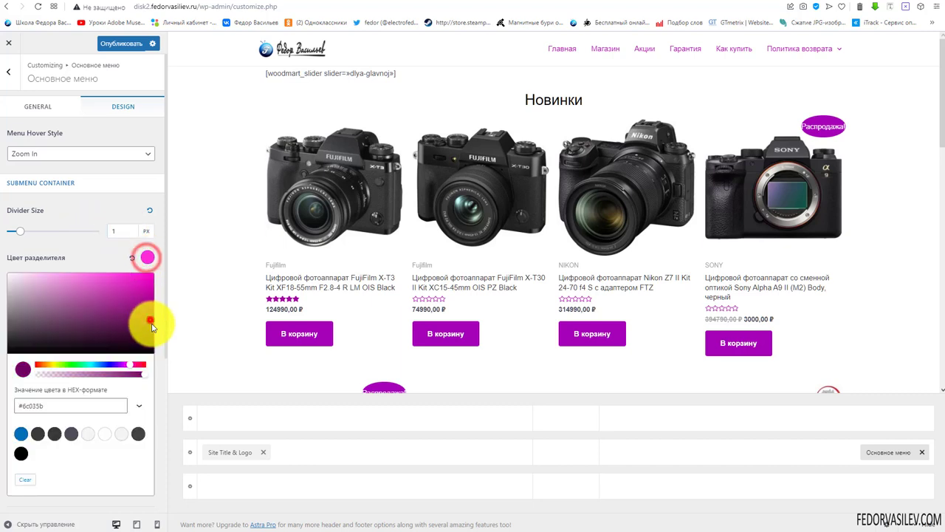
left_click(108, 257)
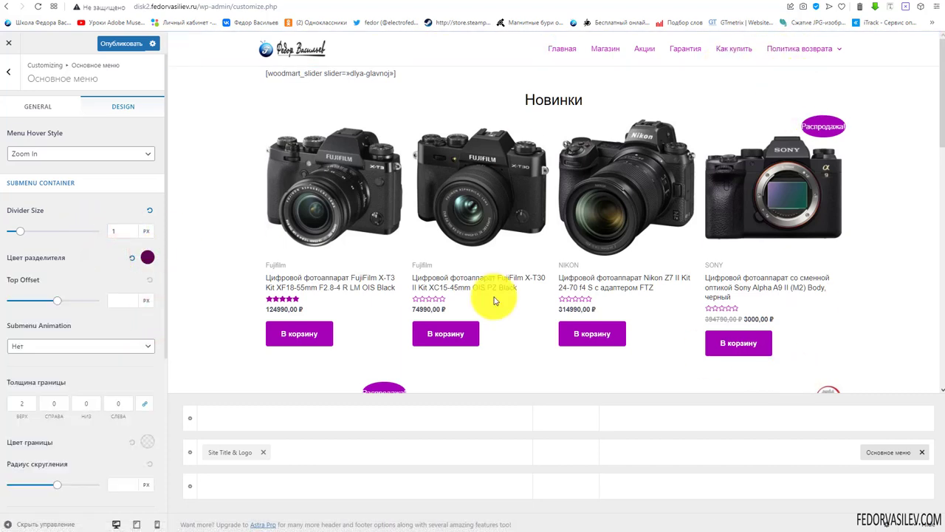
left_click(147, 257)
left_click(147, 298)
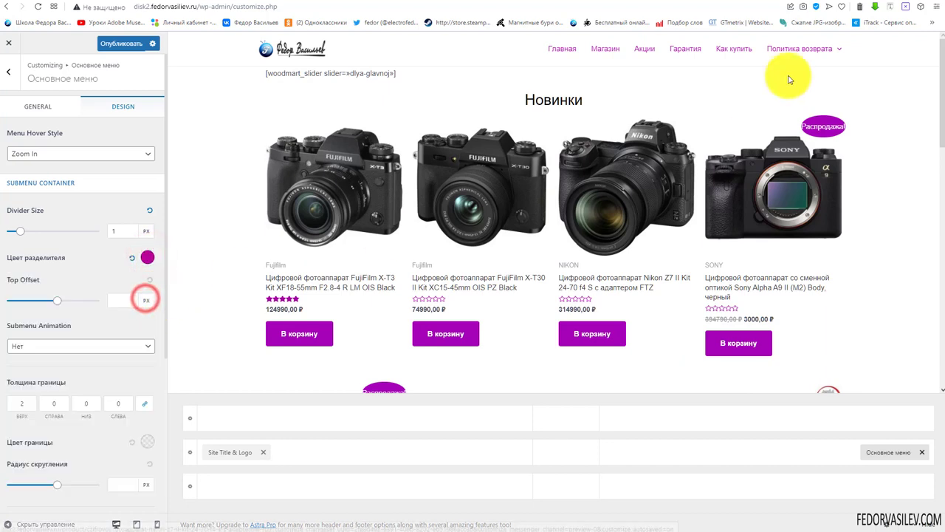
mouse_move(801, 95)
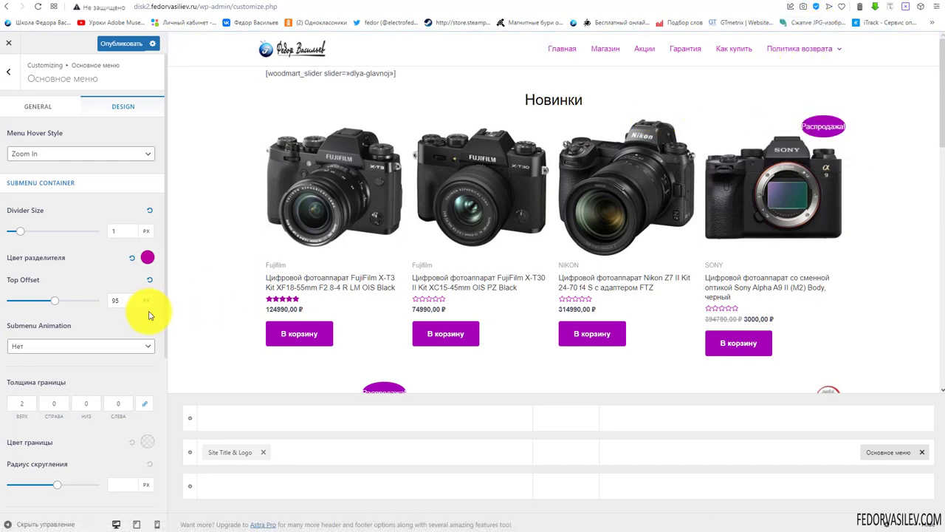
Lower the submenu top offset from 95 px with its slider
left_click_drag(54, 307, 26, 306)
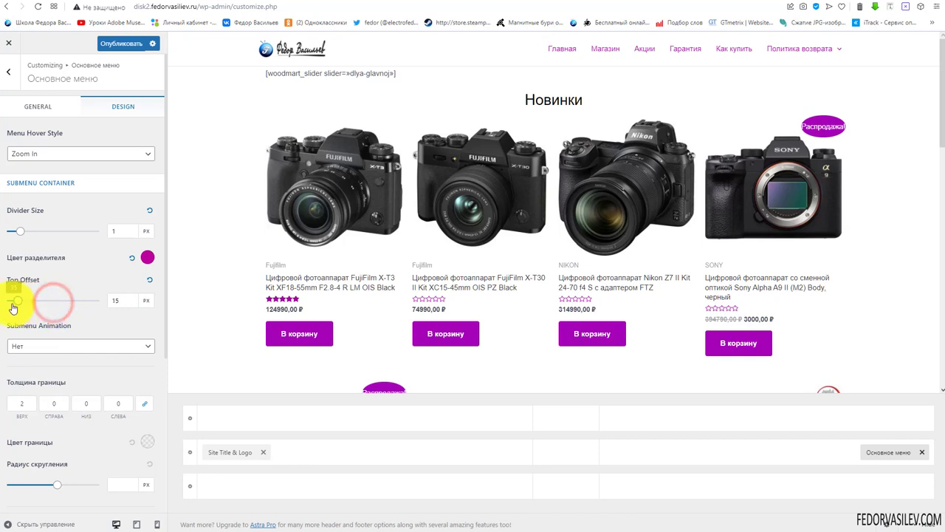
mouse_move(811, 55)
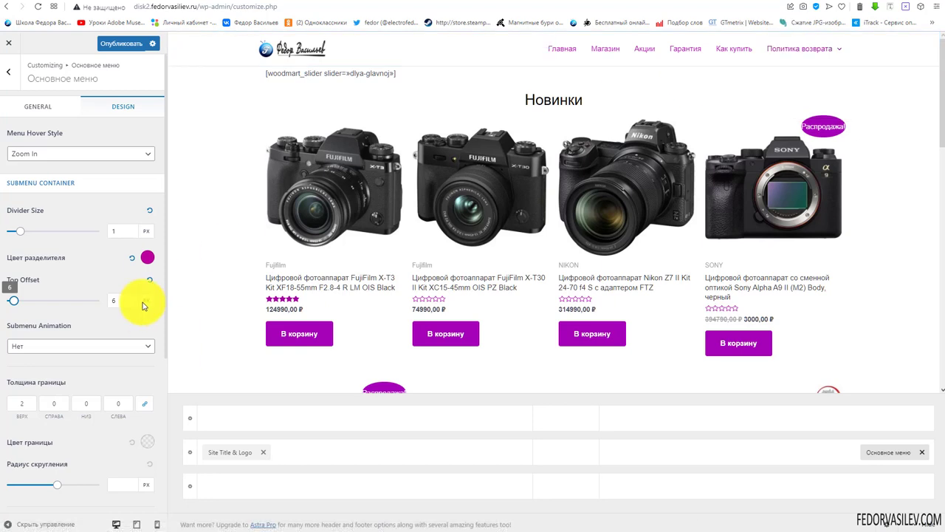
Enter 5 px as the submenu top offset and try the Выцветание animation
type("5")
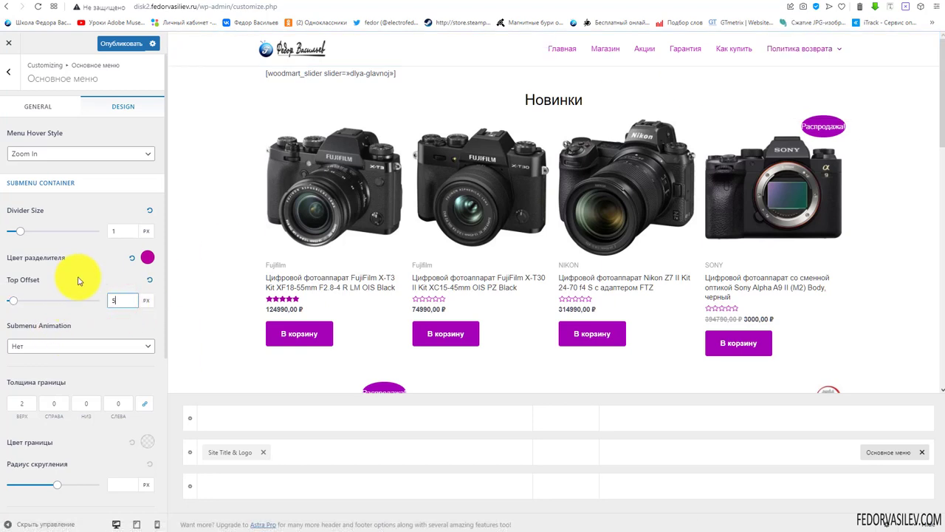
mouse_move(775, 63)
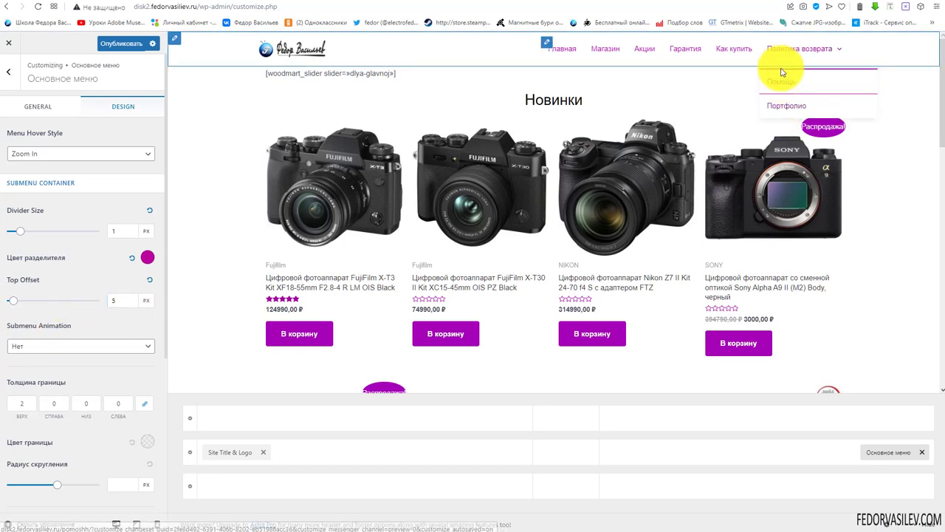
scroll(37, 332, "down", 2)
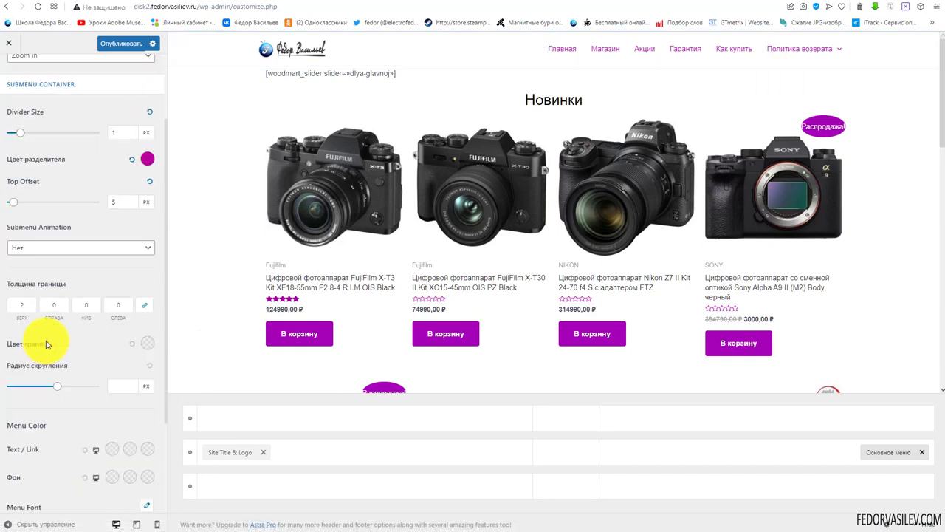
left_click(63, 251)
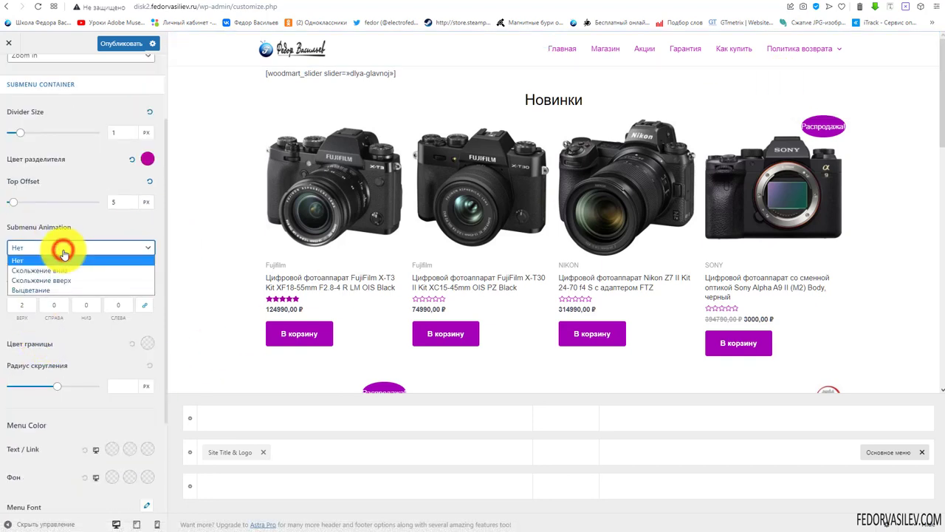
left_click(66, 290)
Try Скольжение вверх, then settle on the Скольжение вниз submenu animation
scroll(81, 295, "up", 2)
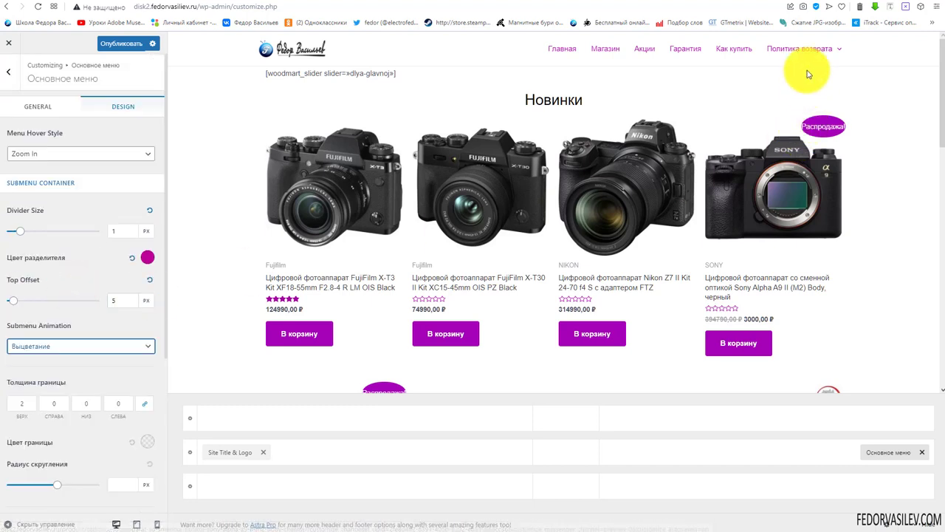
left_click(46, 354)
left_click(74, 379)
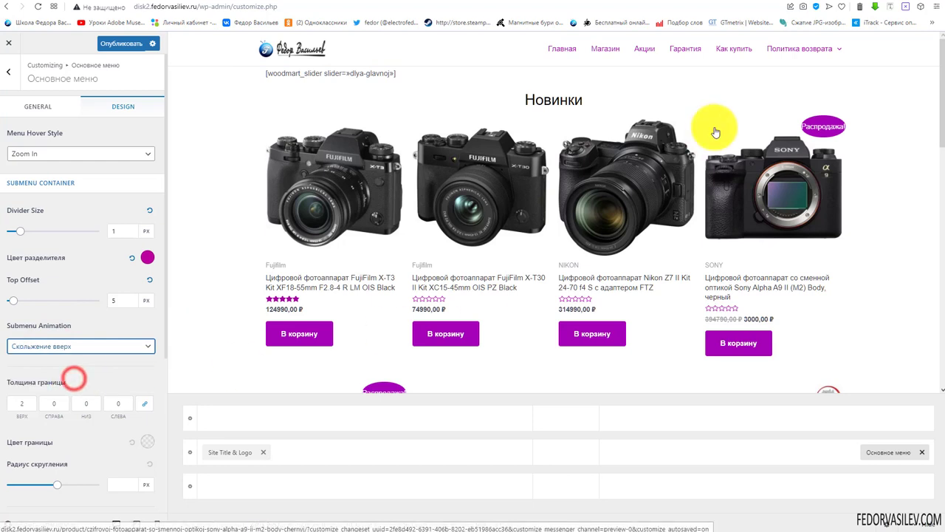
scroll(46, 296, "down", 1)
left_click(53, 298)
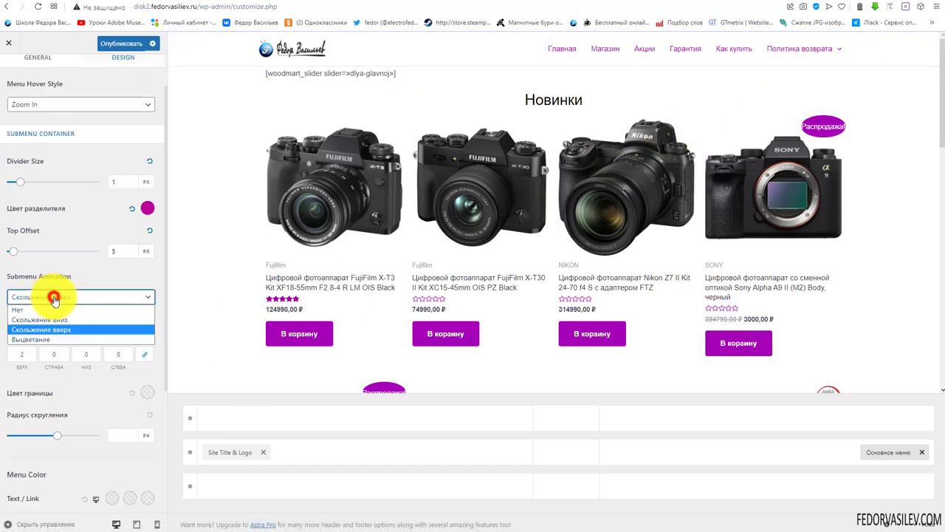
left_click(66, 316)
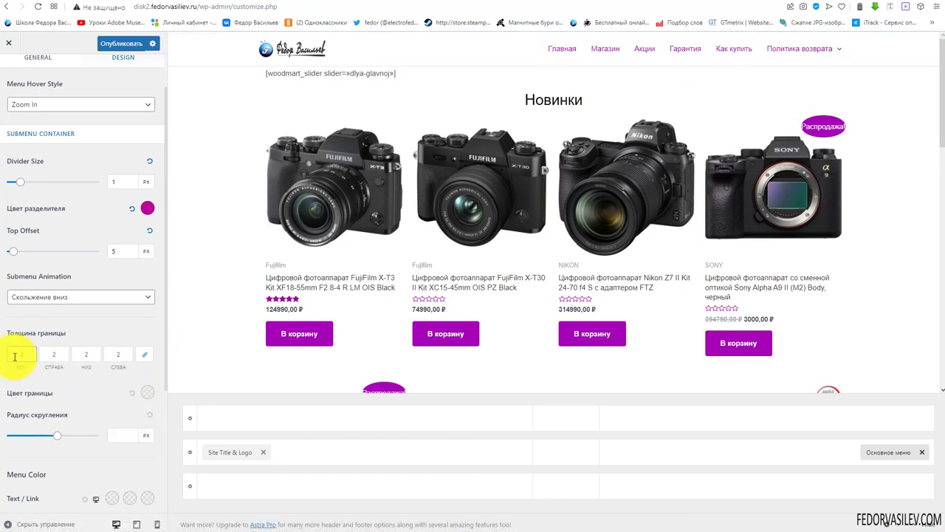
Set the submenu border width to 1 px on all four sides
type("1")
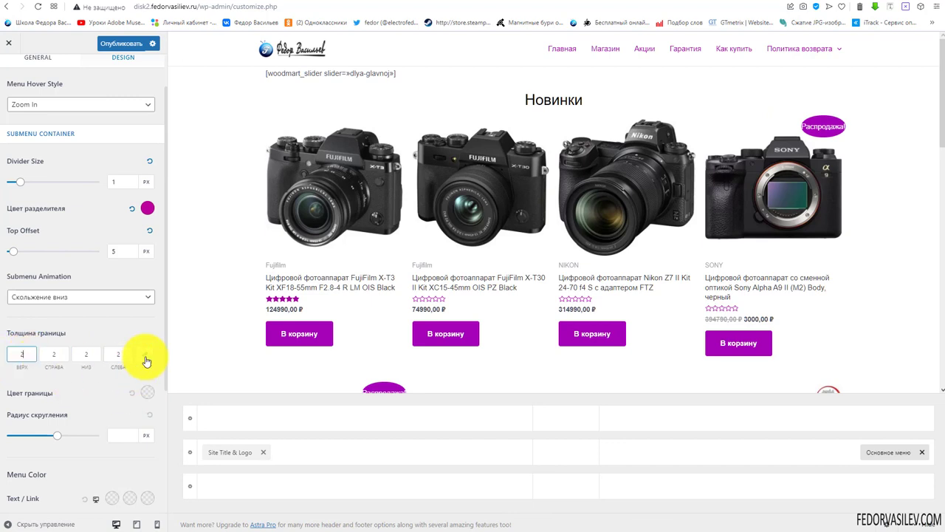
left_click(145, 357)
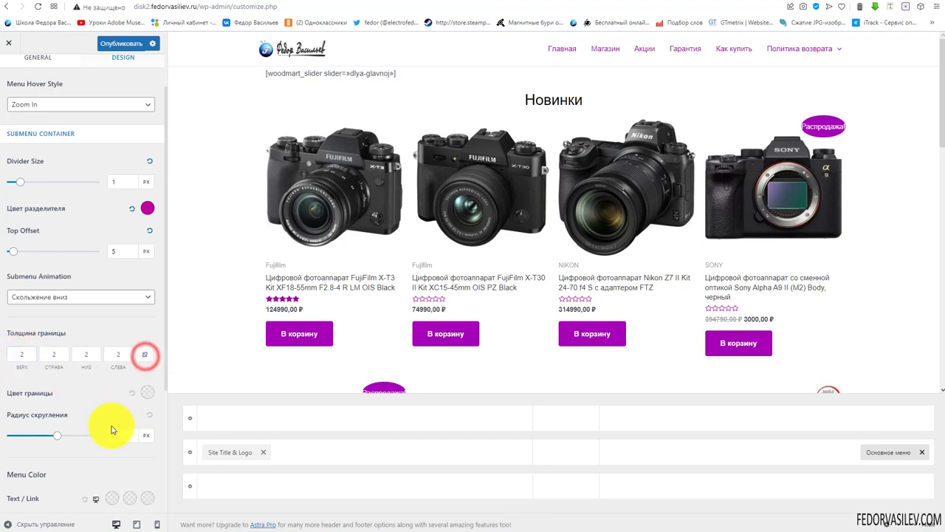
double_click(22, 354)
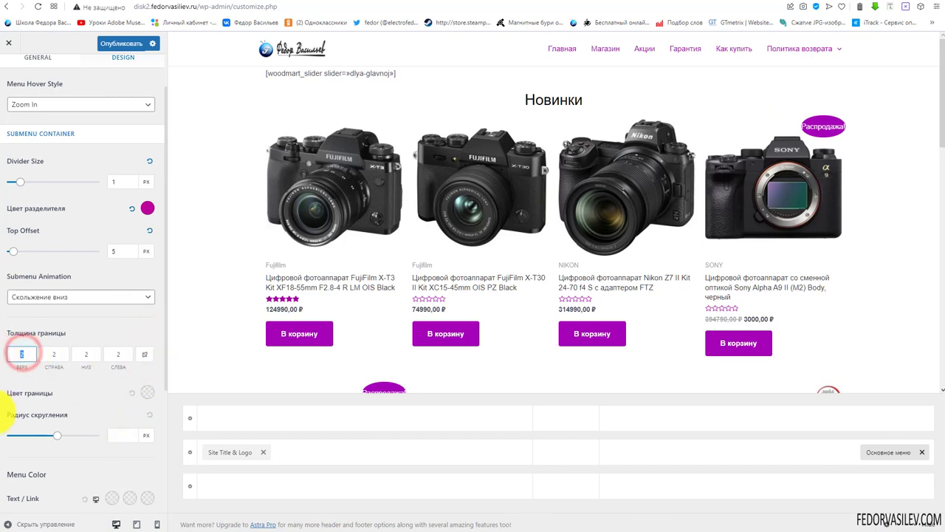
type("1")
mouse_move(801, 65)
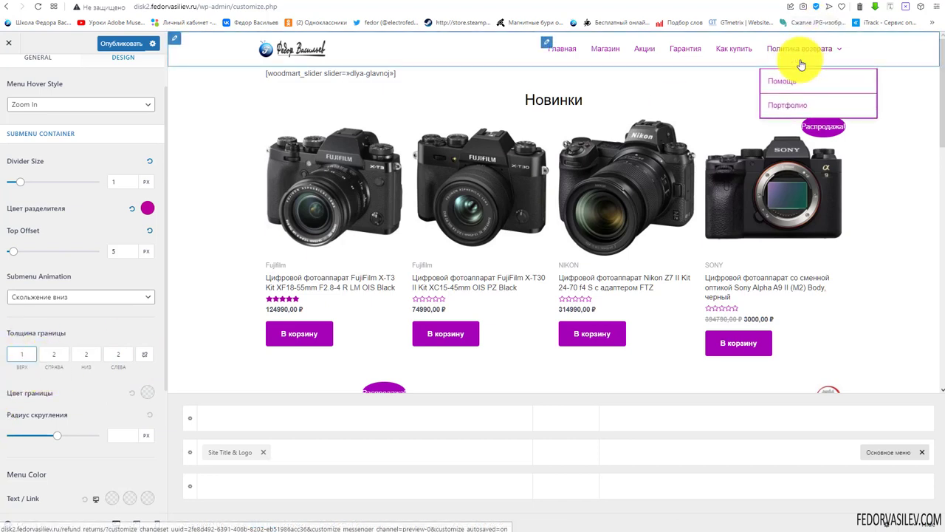
left_click(145, 355)
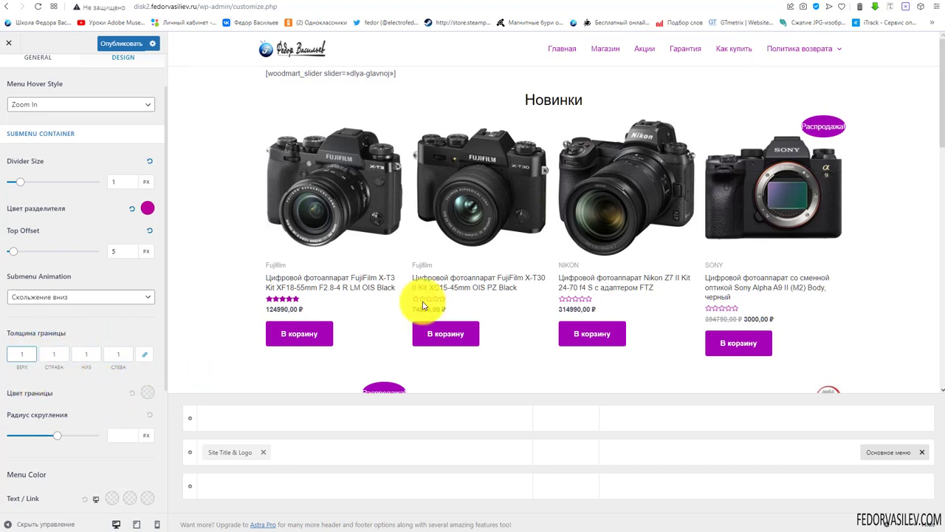
mouse_move(796, 57)
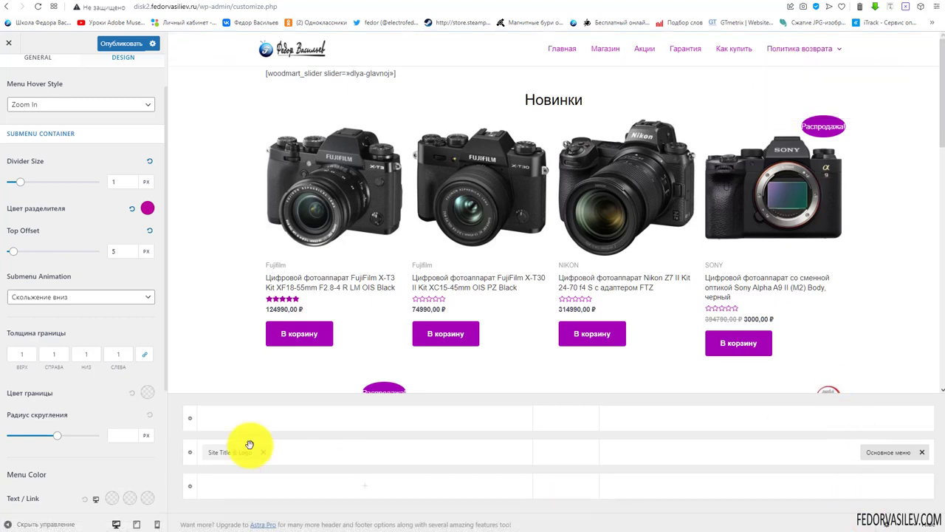
Try a 28 px submenu corner radius, then reset it to default
left_click_drag(56, 435, 23, 435)
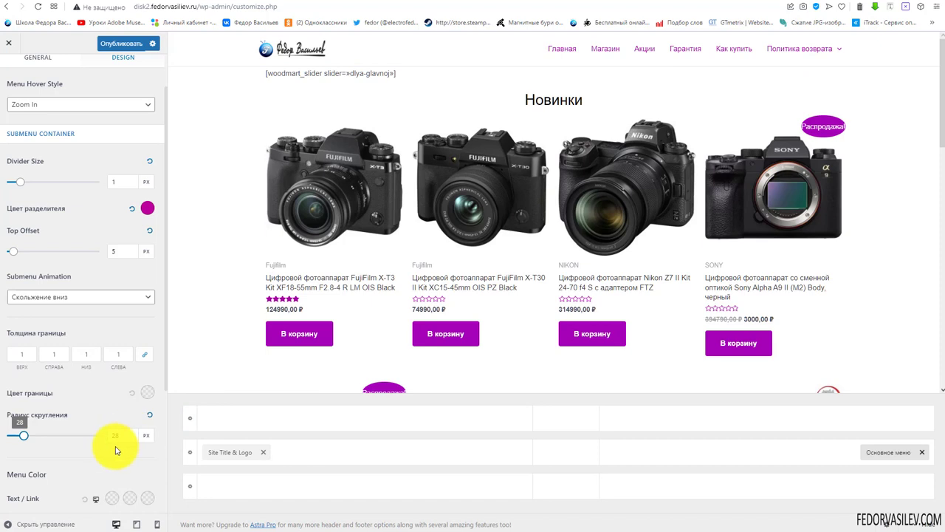
left_click(148, 415)
scroll(93, 457, "down", 3)
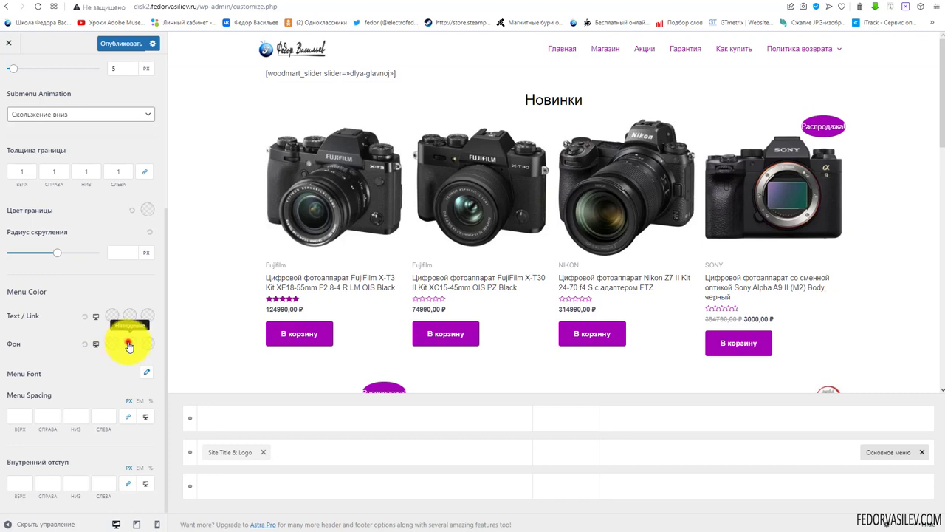
Set the menu item hover background colour to magenta
left_click(128, 344)
left_click(129, 448)
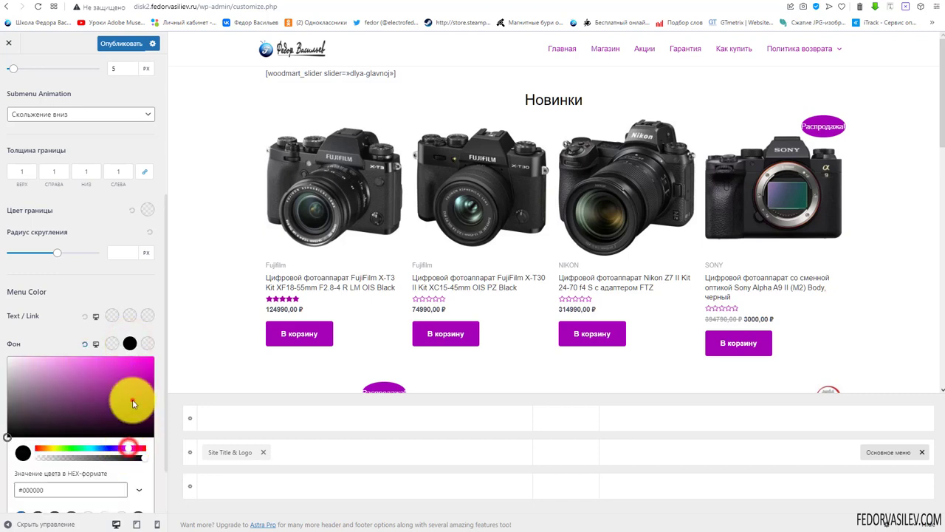
left_click(58, 331)
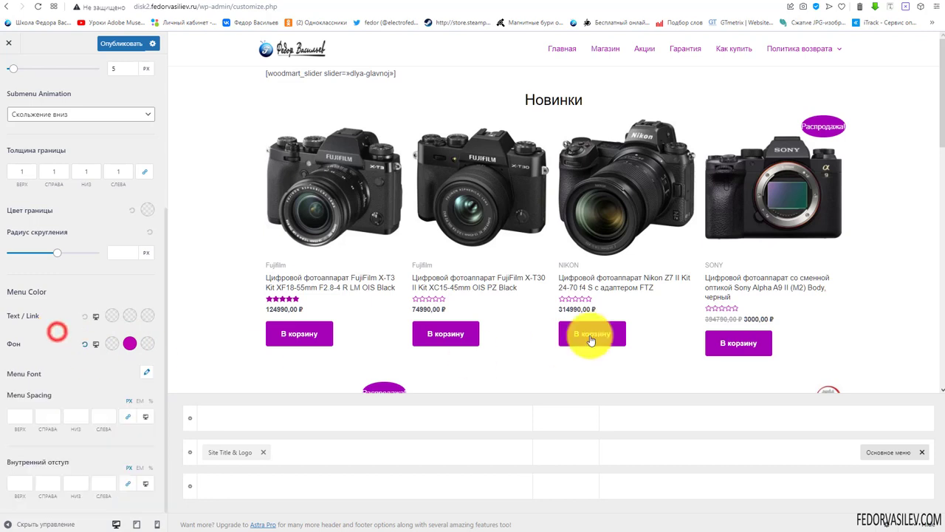
mouse_move(814, 52)
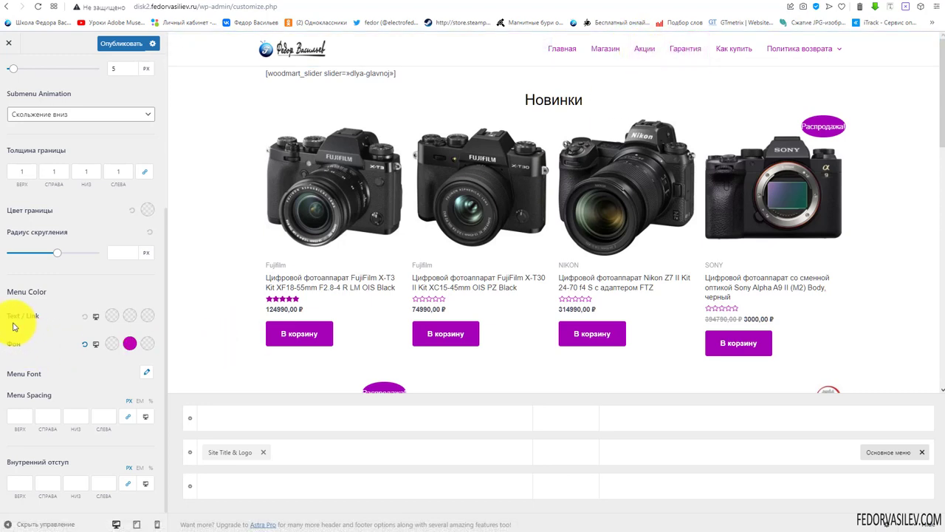
Set the hovered menu text/link colour to white
left_click(111, 317)
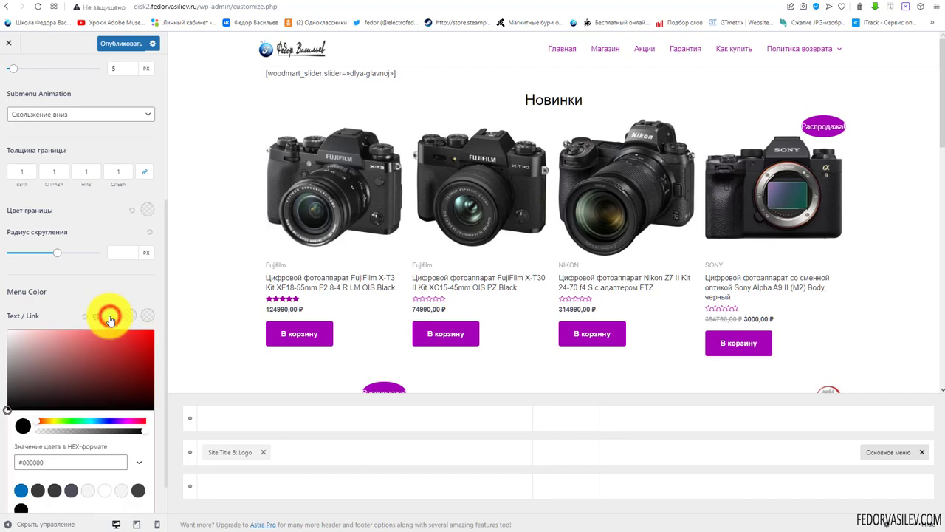
left_click(106, 299)
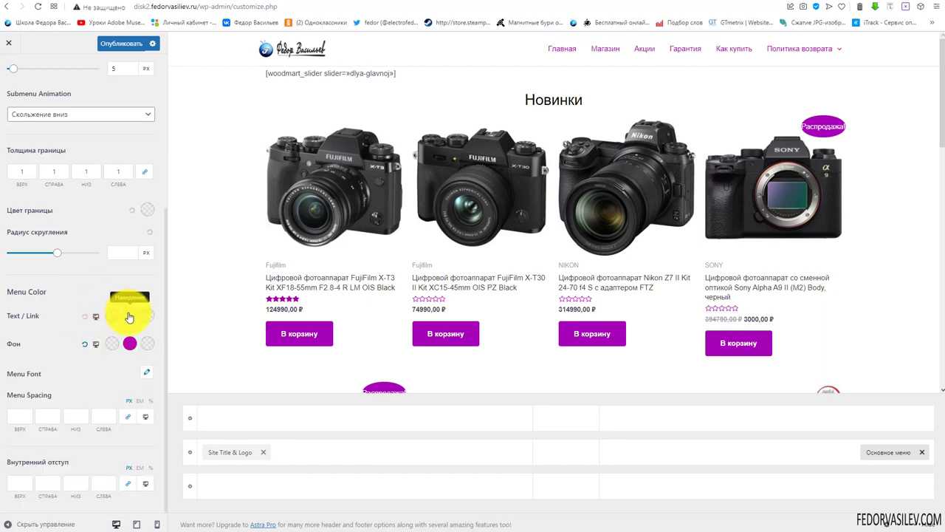
left_click(132, 328)
left_click(92, 360)
left_click(59, 296)
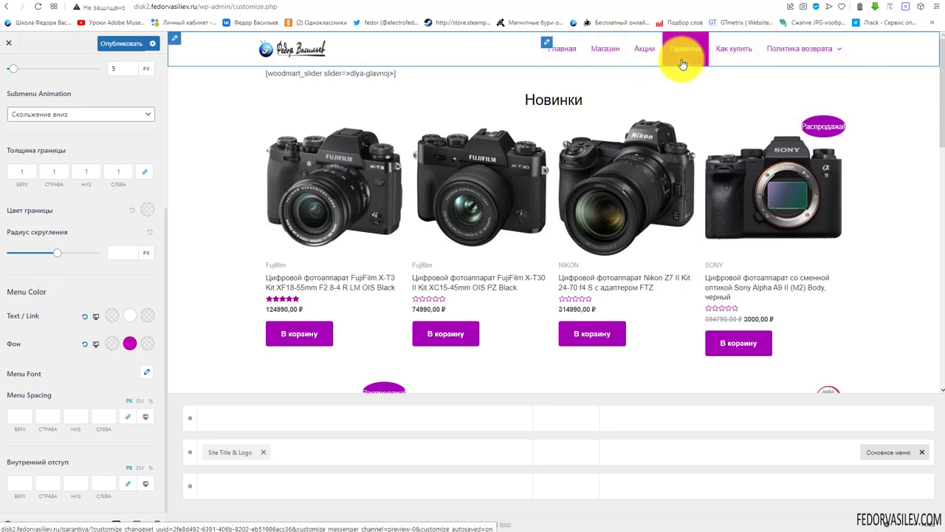
left_click(146, 371)
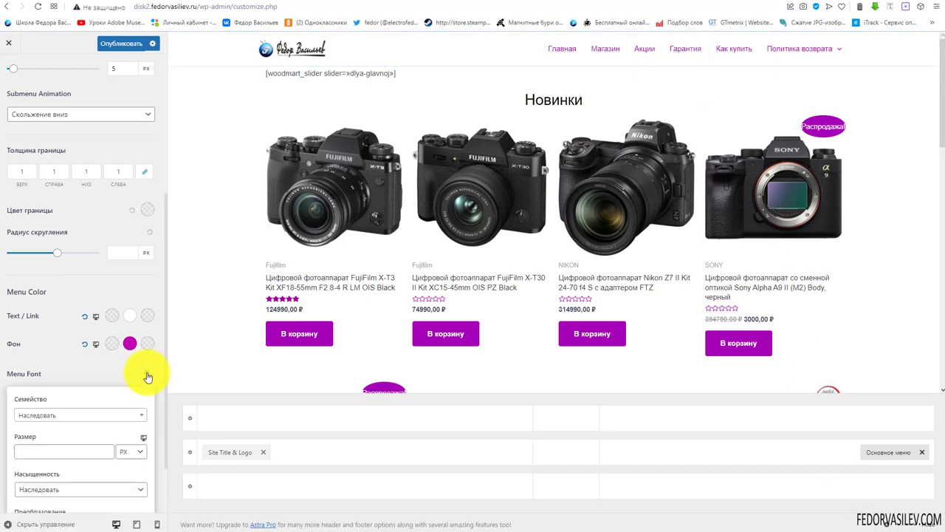
scroll(46, 362, "down", 1)
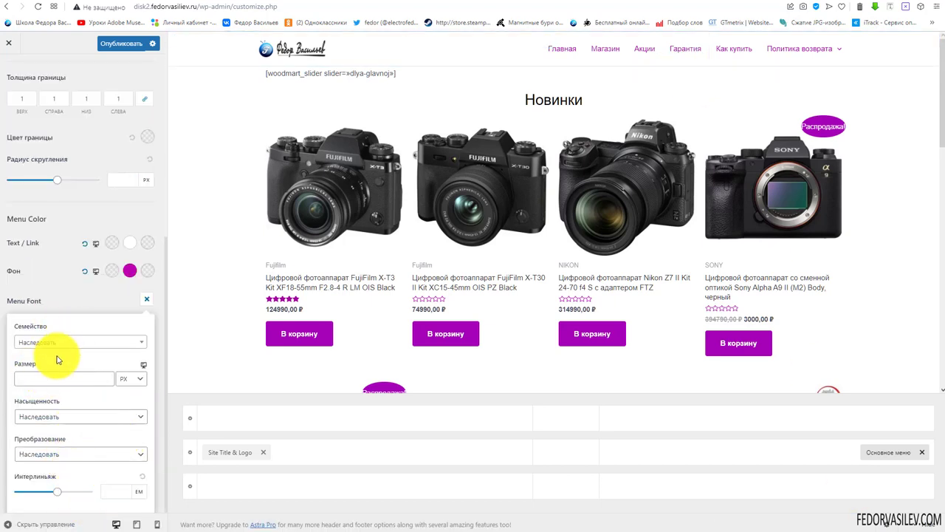
left_click(59, 343)
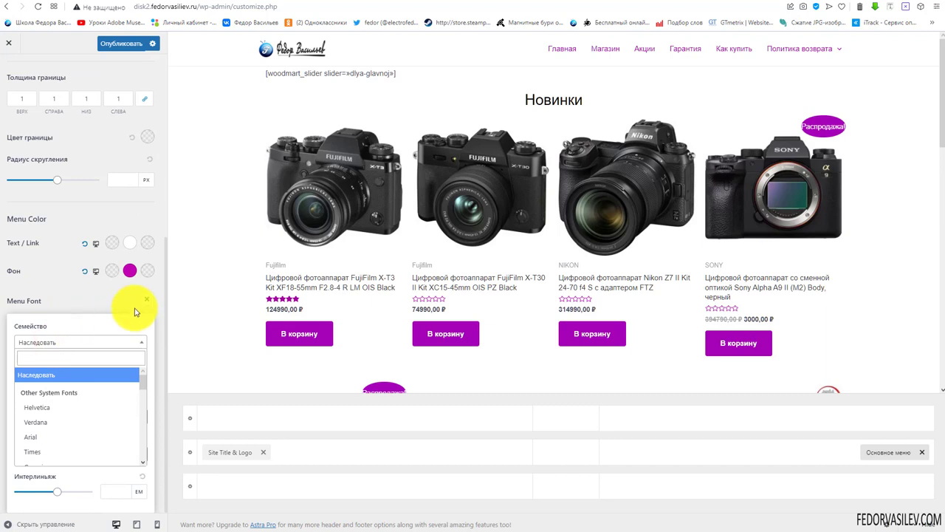
left_click(146, 300)
scroll(73, 339, "down", 1)
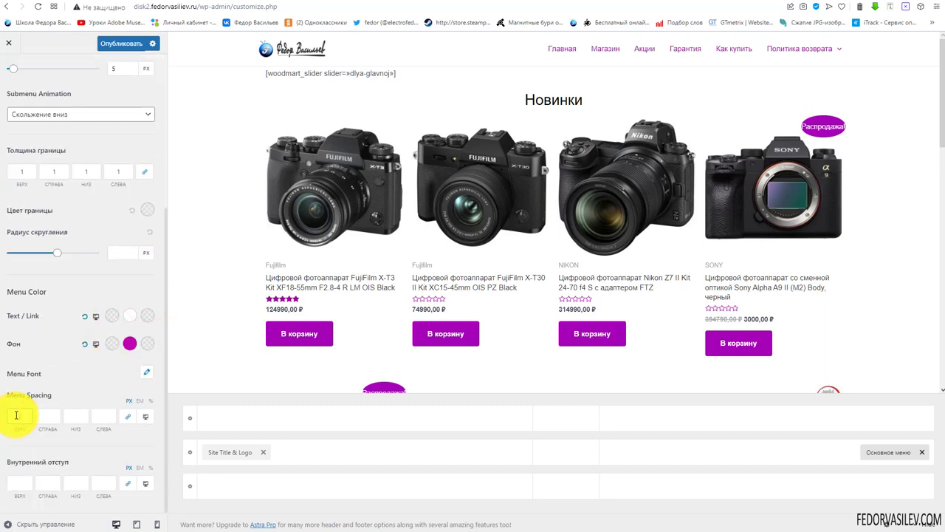
left_click(16, 415)
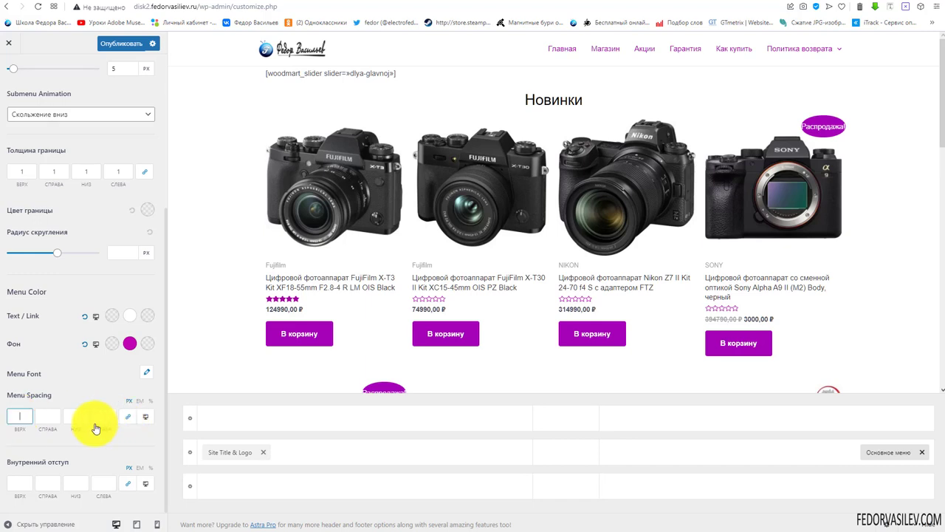
type("10")
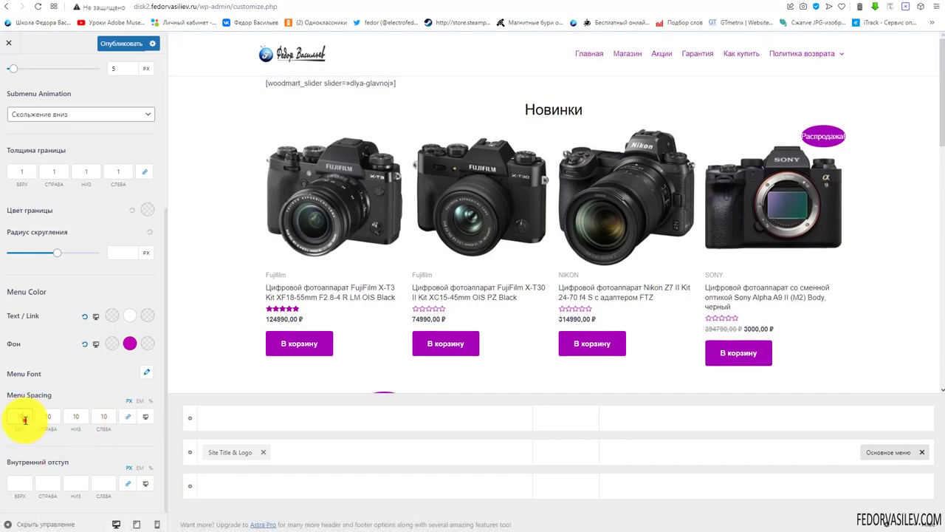
key("BackSpace")
key("BackSpace")
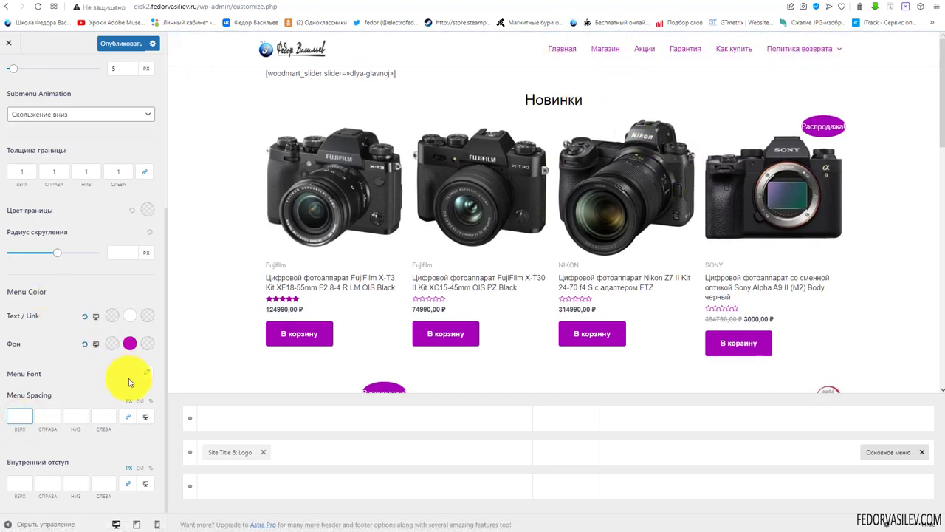
left_click(20, 484)
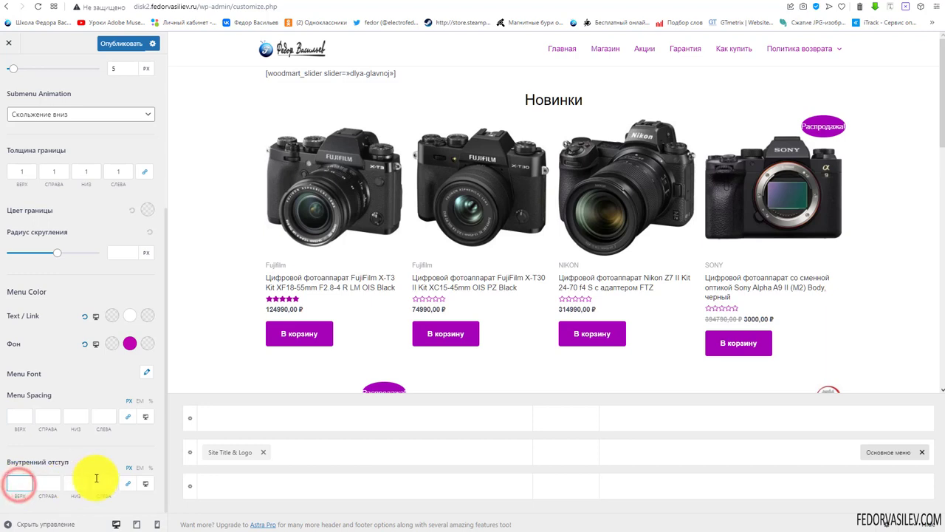
left_click(128, 484)
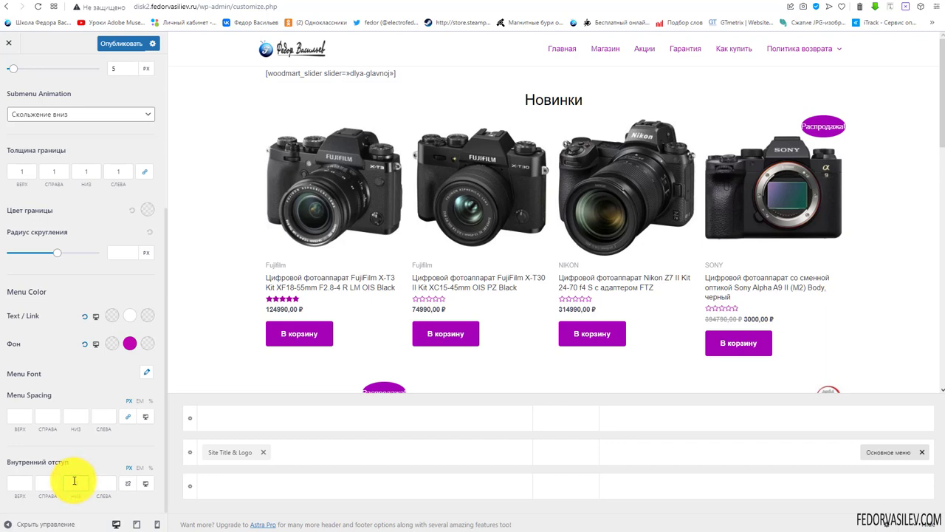
left_click(68, 485)
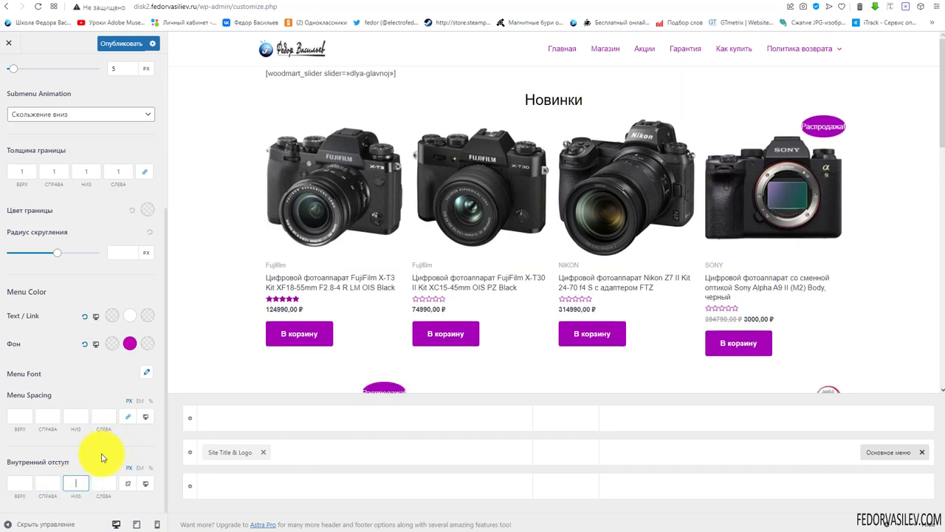
scroll(94, 222, "up", 3)
Publish the menu styling and return to the primary menu's general options
left_click(116, 43)
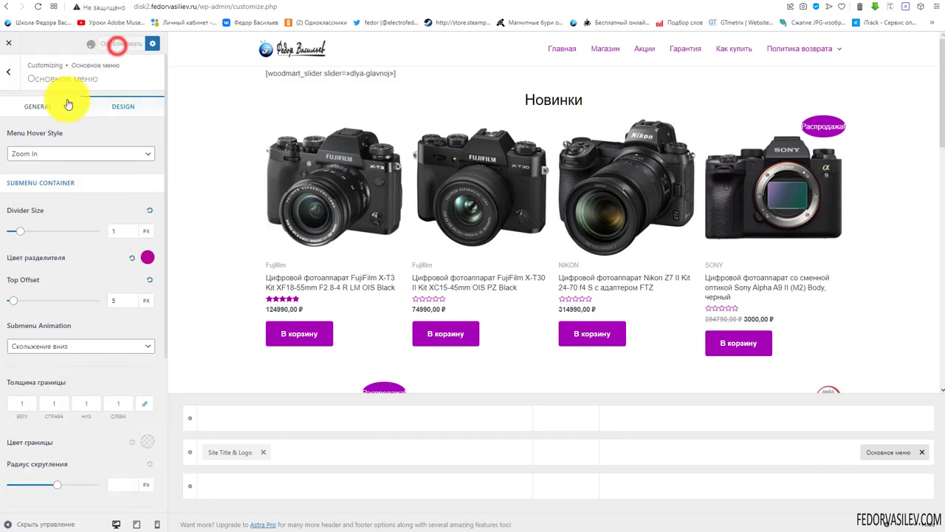
scroll(90, 230, "down", 3)
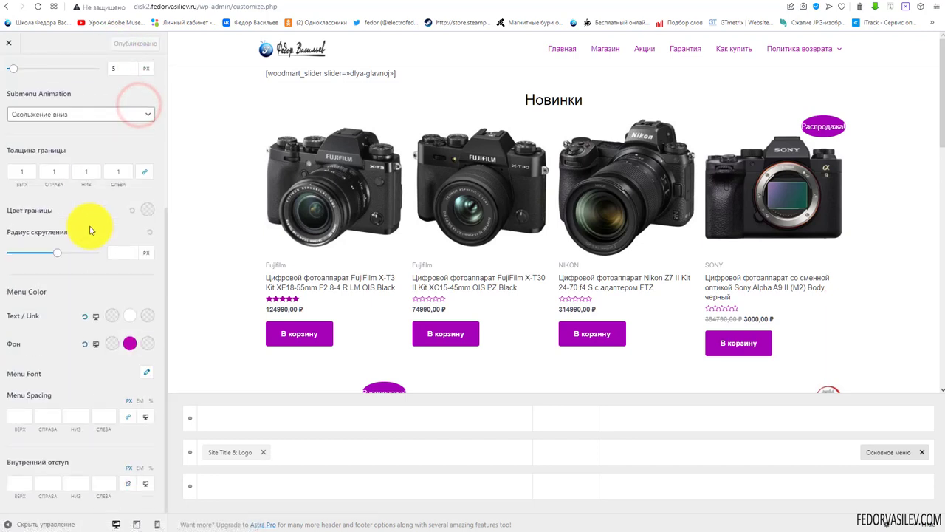
scroll(81, 264, "up", 3)
left_click(51, 108)
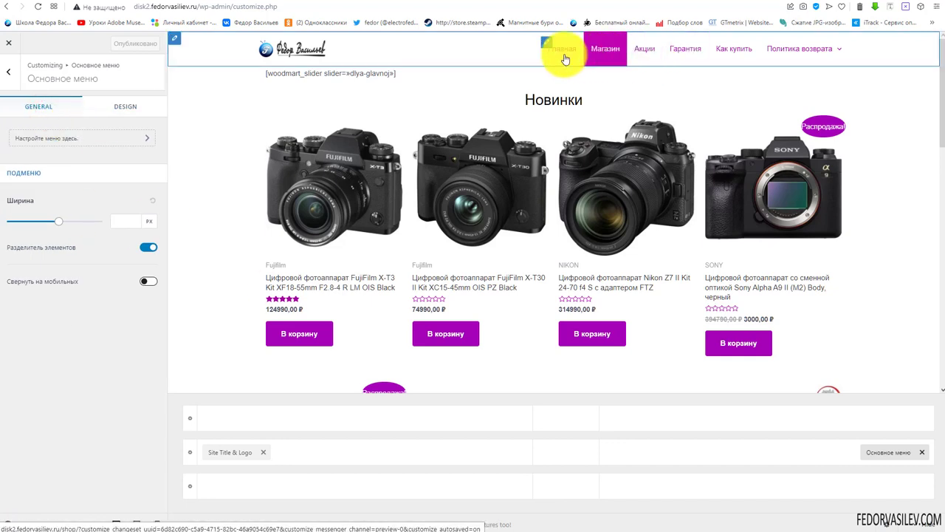
Close the Customizer and reload the live site to check the magenta hover styling
left_click(9, 43)
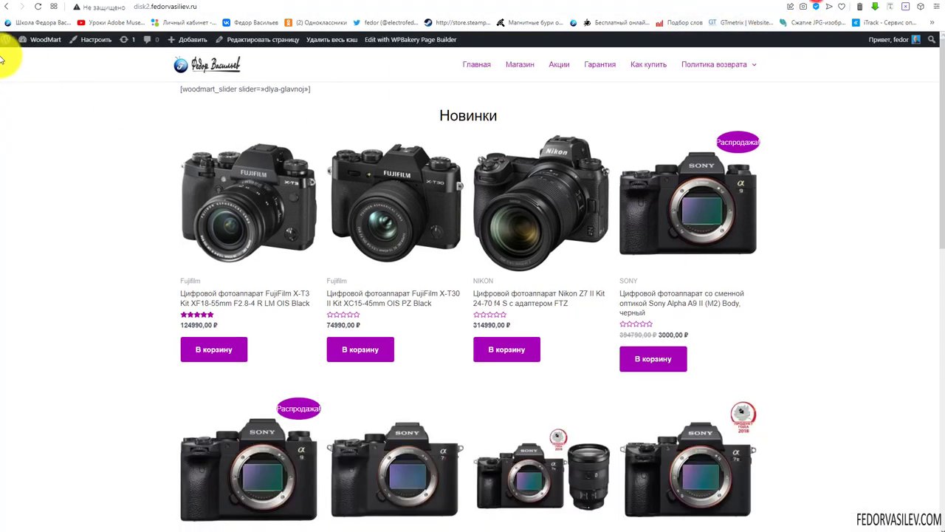
left_click(38, 7)
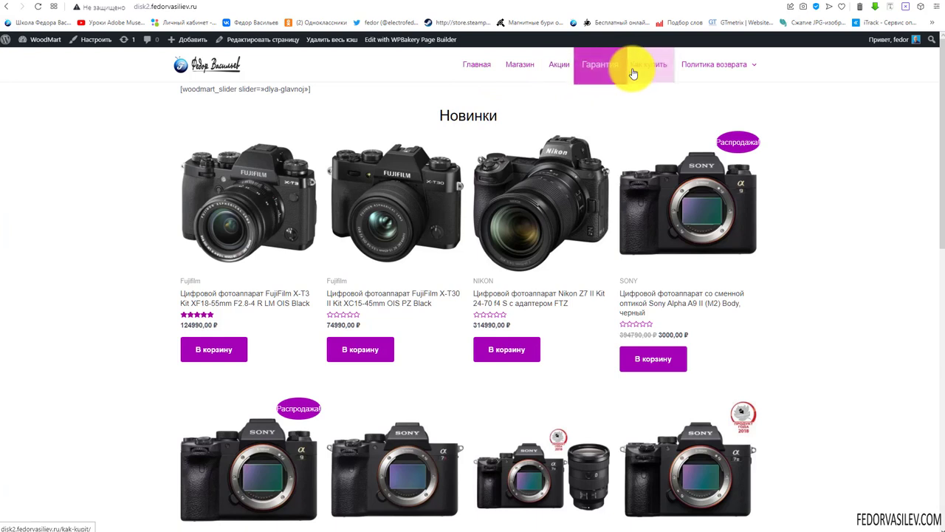
mouse_move(708, 74)
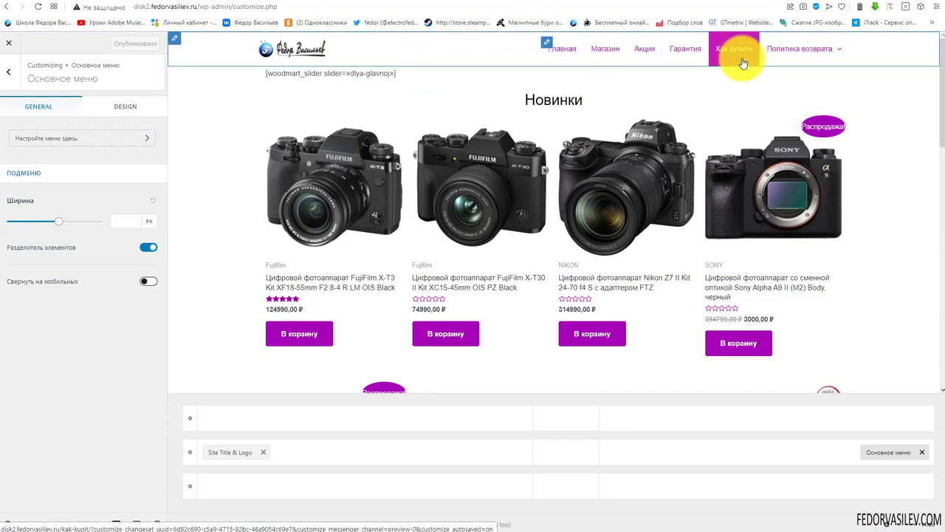
Add the cart element to the header beside the menu
mouse_move(842, 57)
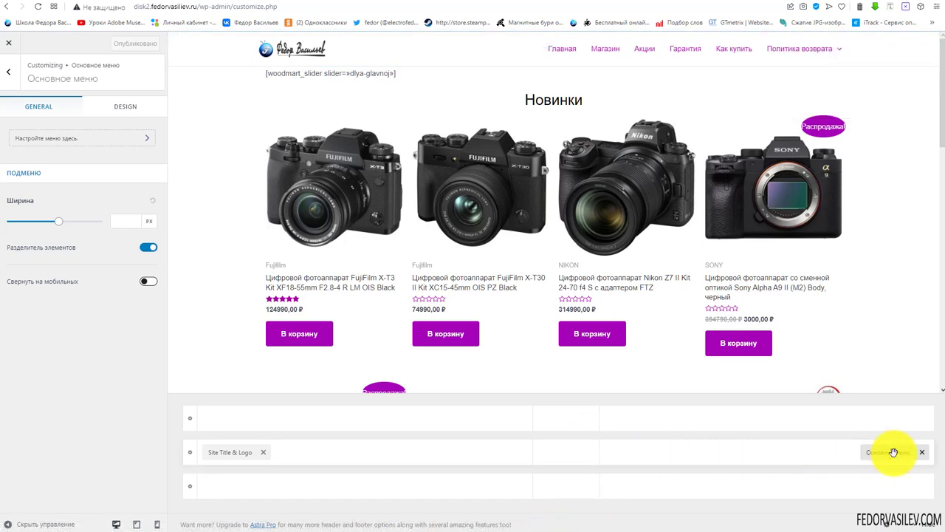
left_click(767, 455)
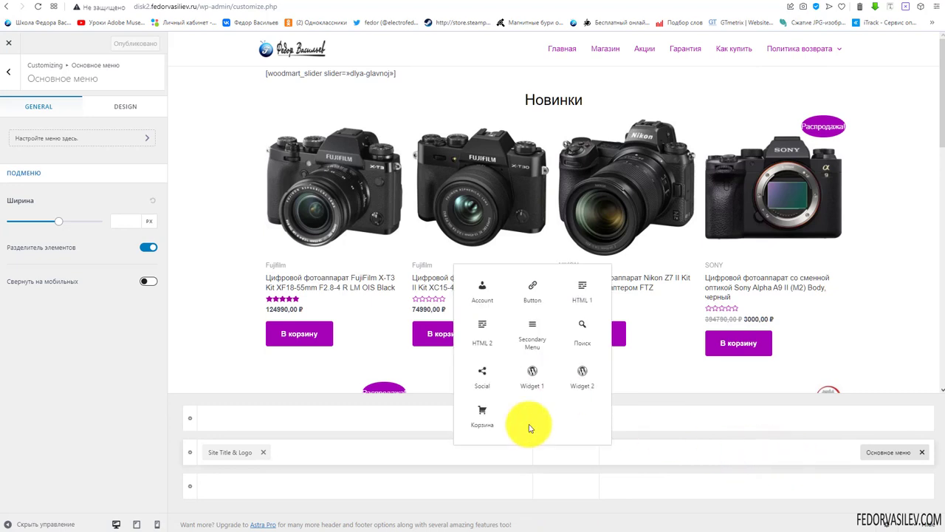
left_click(481, 417)
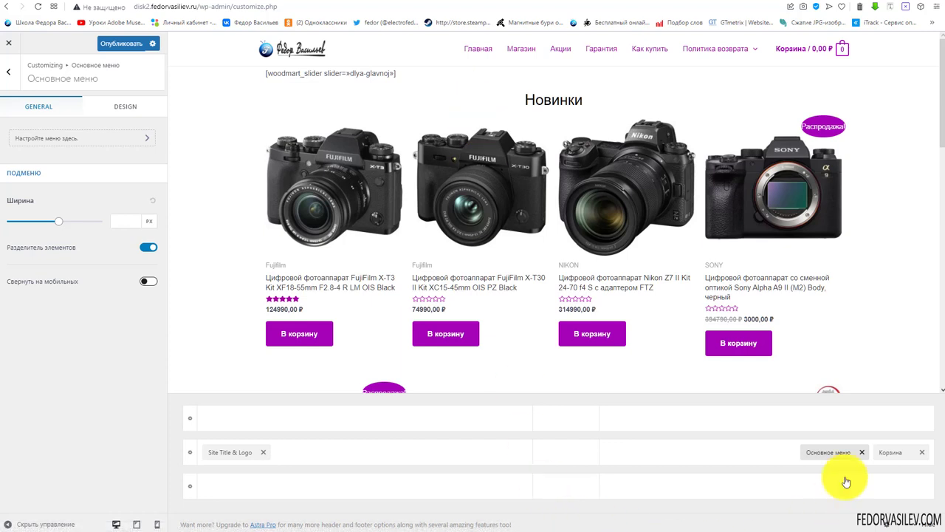
Set the cart to show its total and hide the Корзина title, then publish
left_click(886, 453)
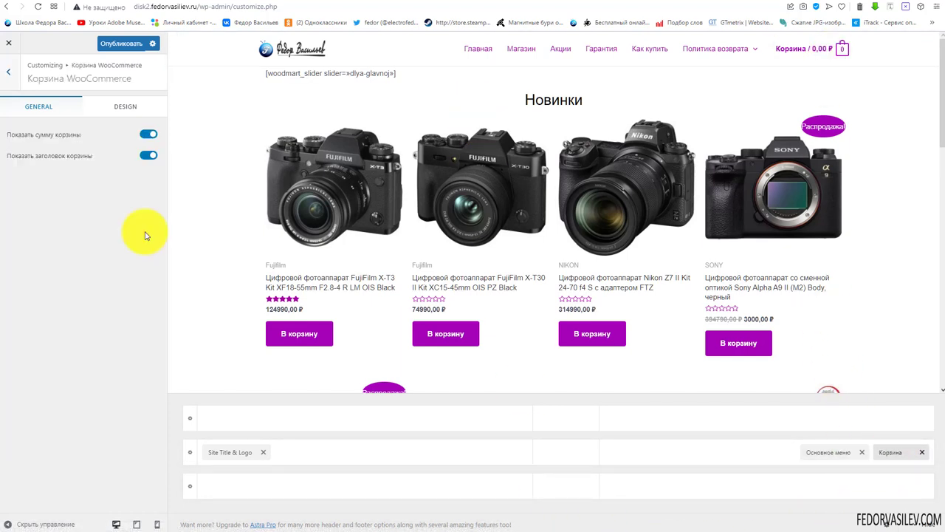
left_click(147, 133)
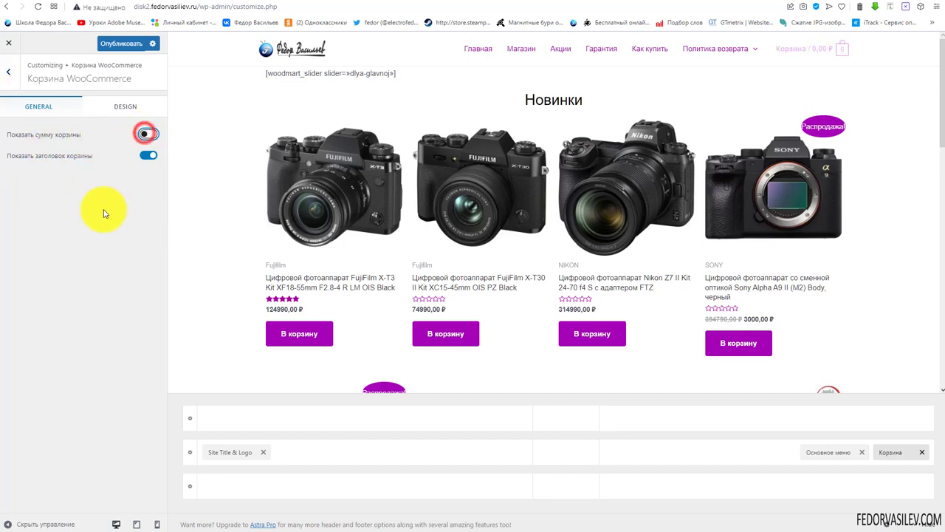
mouse_move(808, 90)
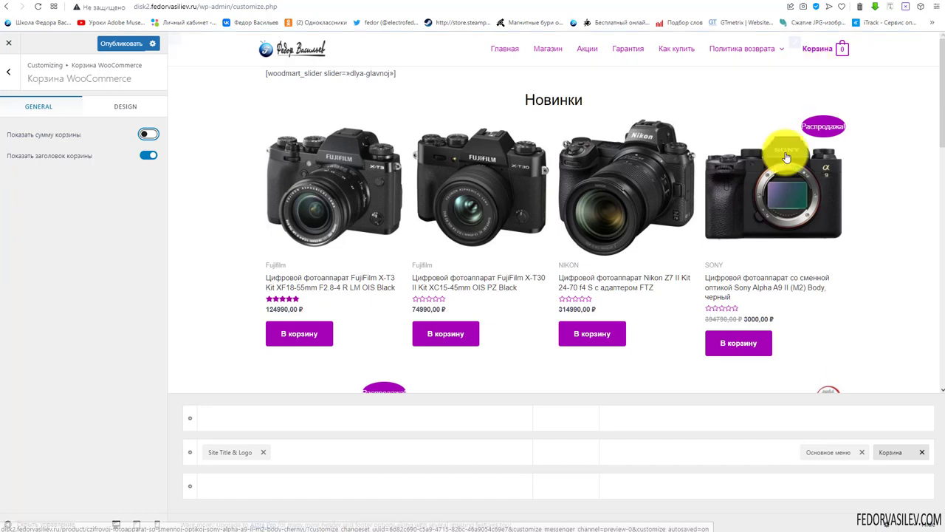
left_click(150, 136)
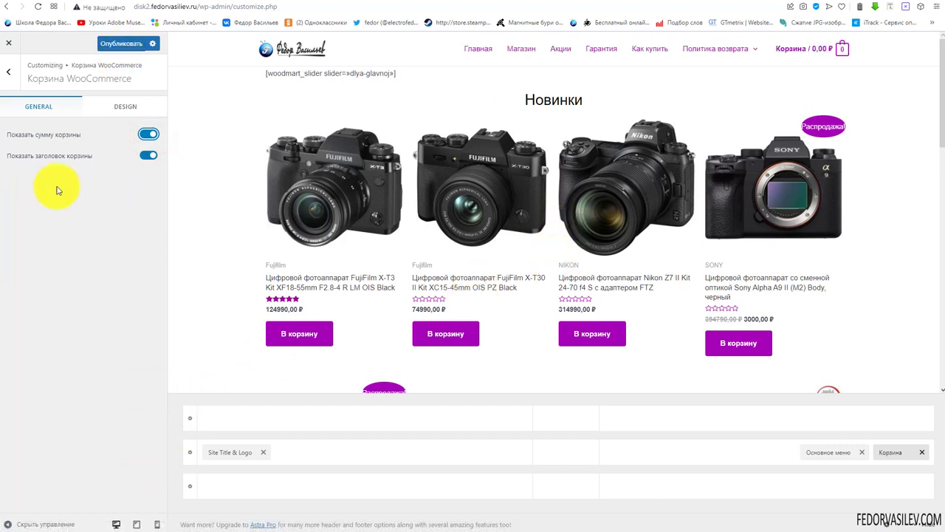
left_click(150, 156)
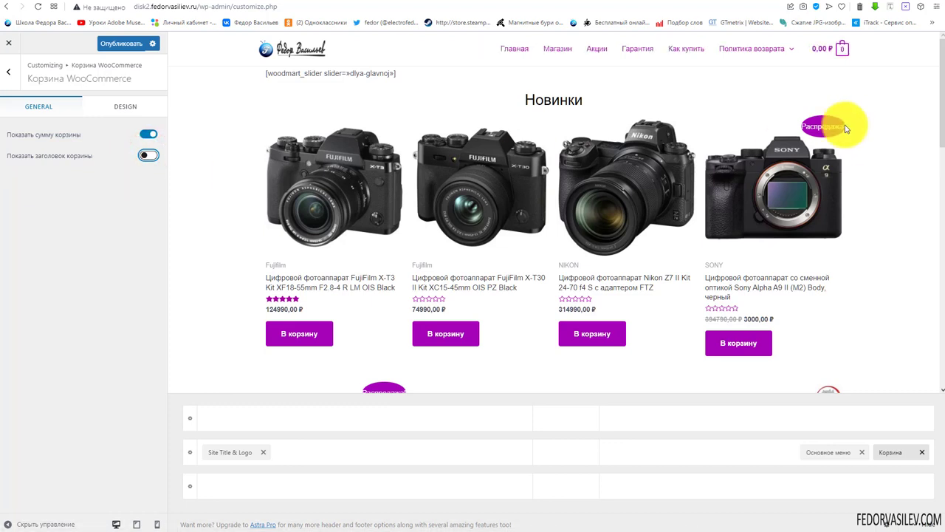
mouse_move(814, 51)
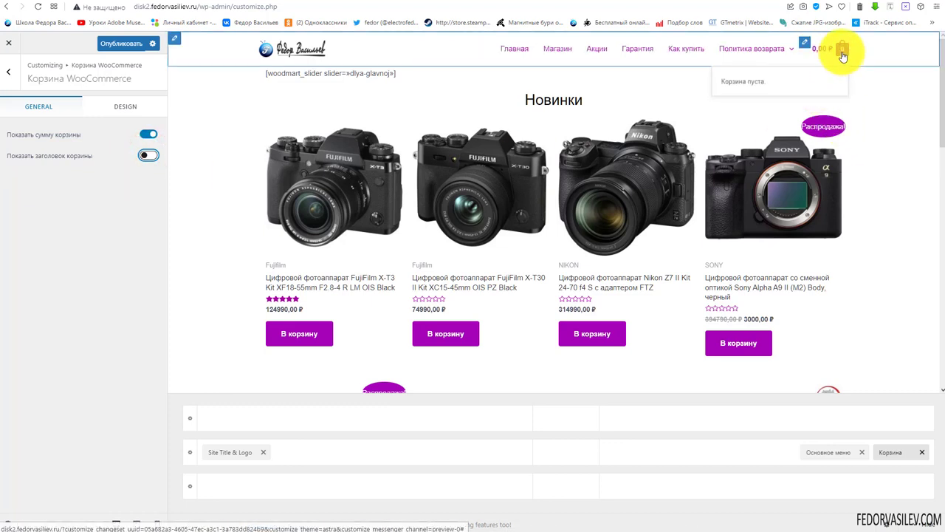
left_click(118, 43)
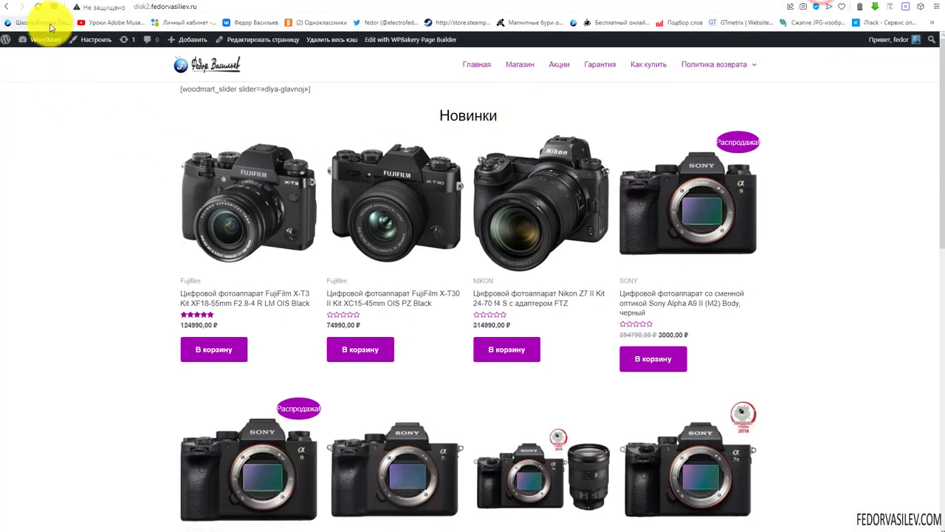
Switch Показать сумму корзины back on with the Магазин preview, publish, and return to the live shop
left_click(39, 7)
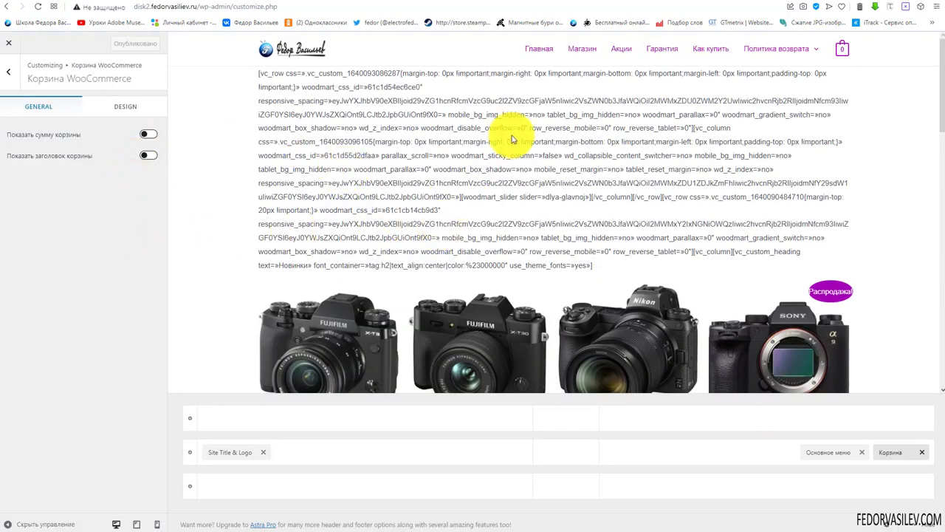
left_click(581, 48)
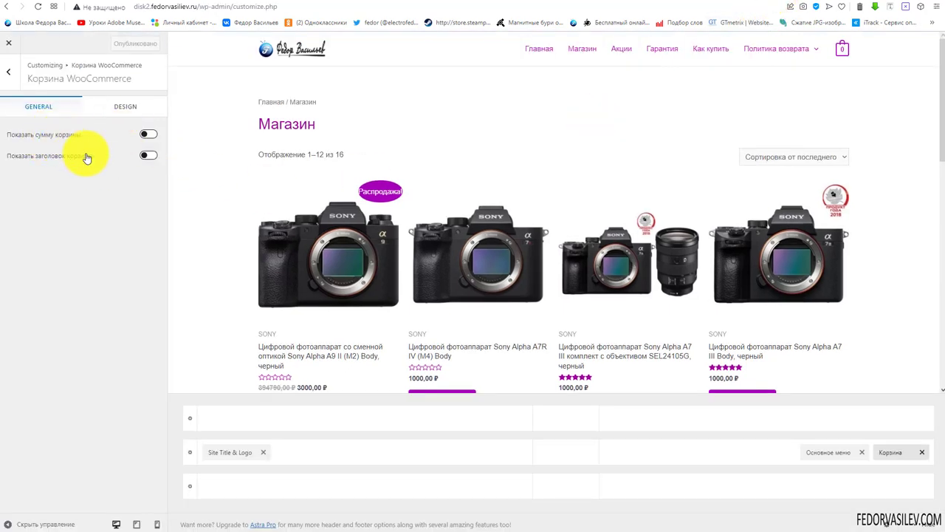
left_click(148, 137)
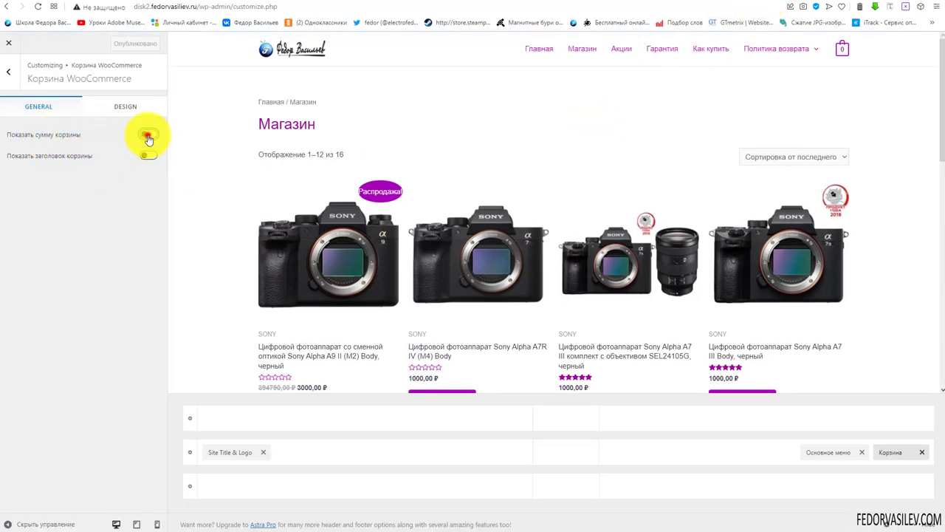
left_click(137, 42)
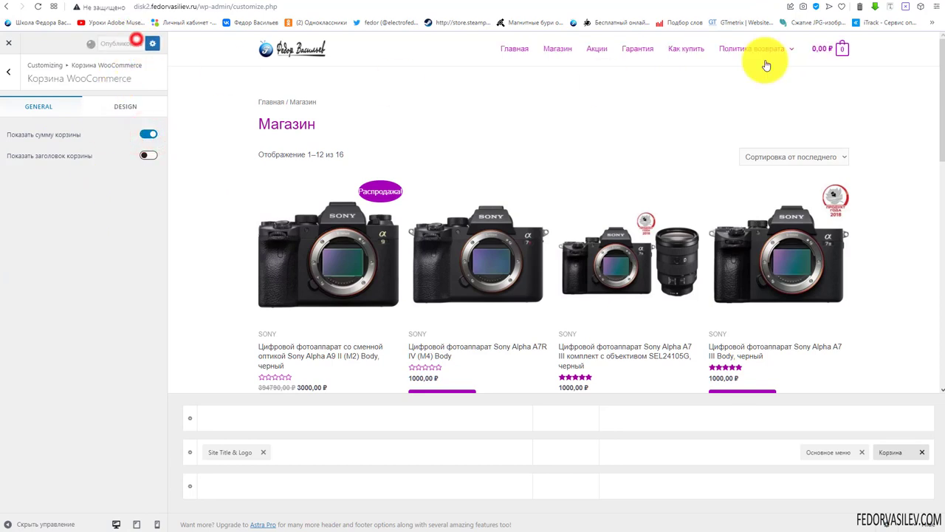
left_click(6, 6)
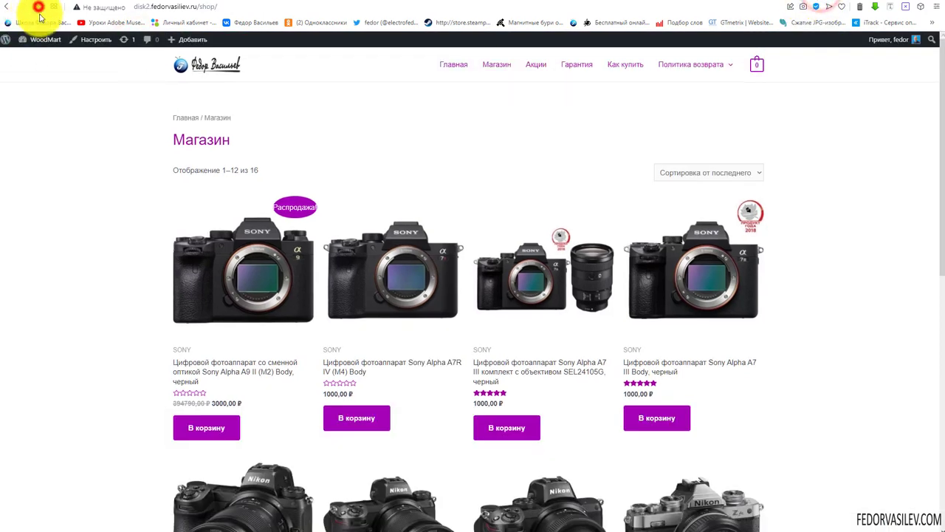
Reload the shop, remove the camera from the header mini-cart and view the cart page
left_click(38, 7)
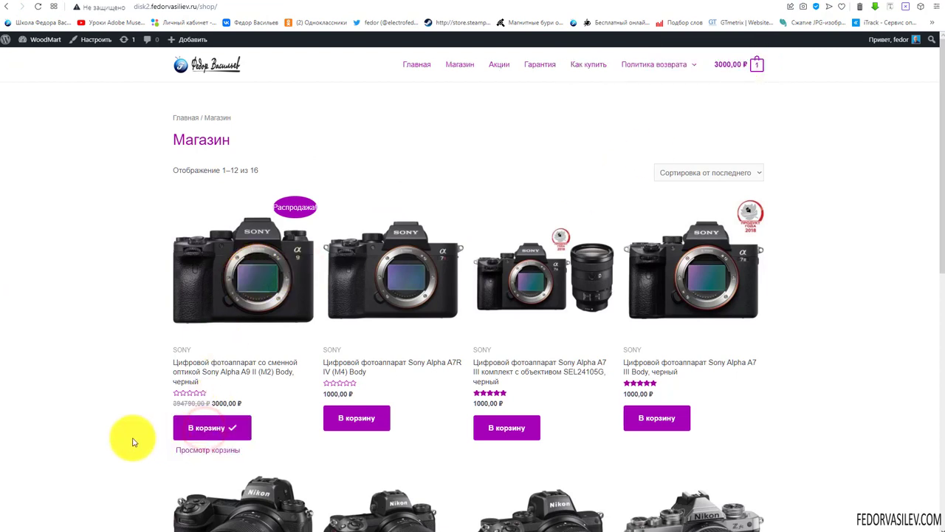
mouse_move(717, 70)
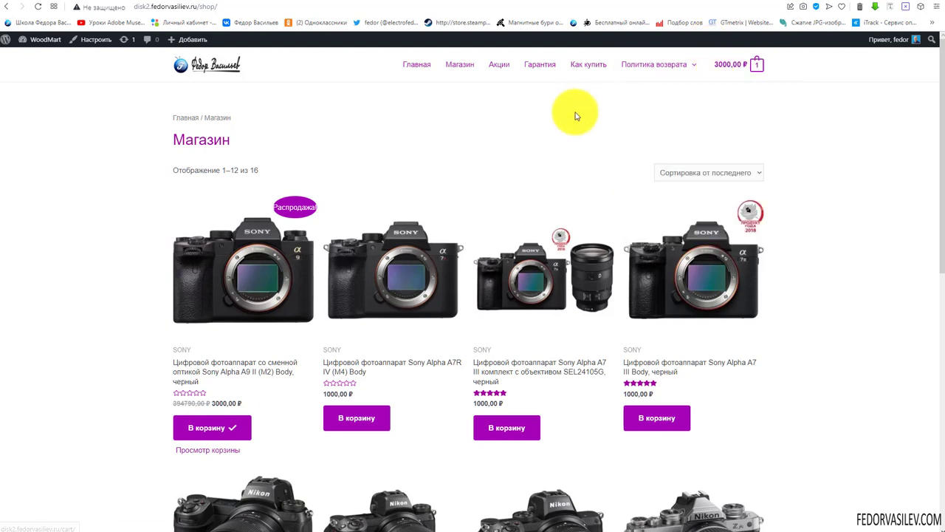
mouse_move(743, 63)
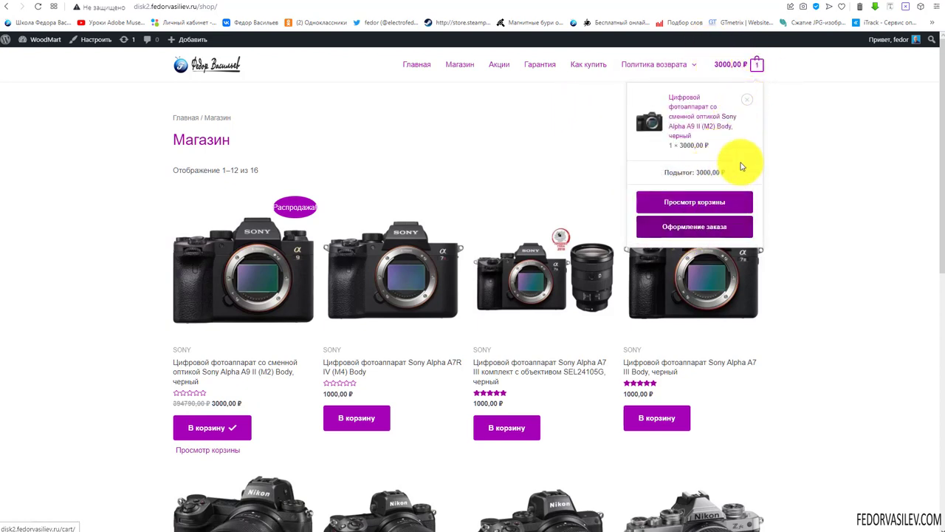
left_click(746, 99)
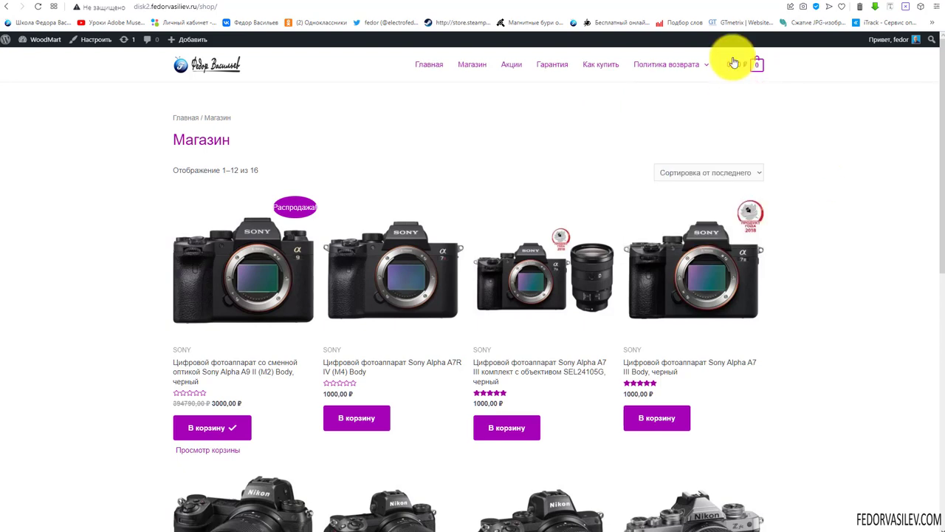
mouse_move(751, 71)
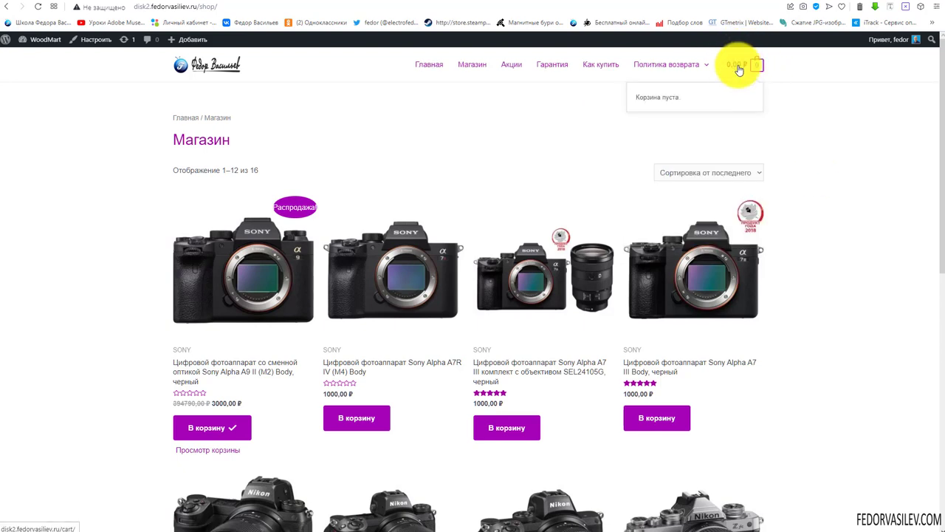
left_click(738, 66)
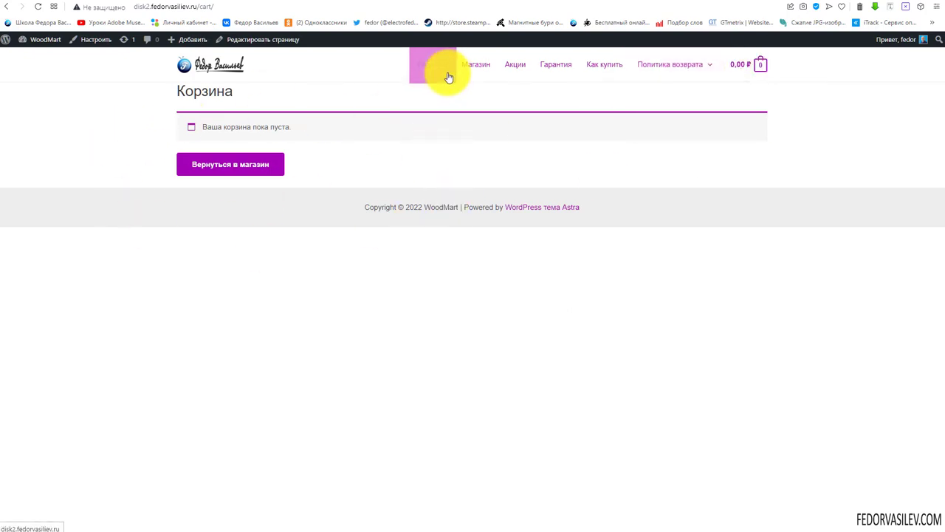
Add the Sony Alpha A9 II again, then go through the cart to checkout
left_click(475, 65)
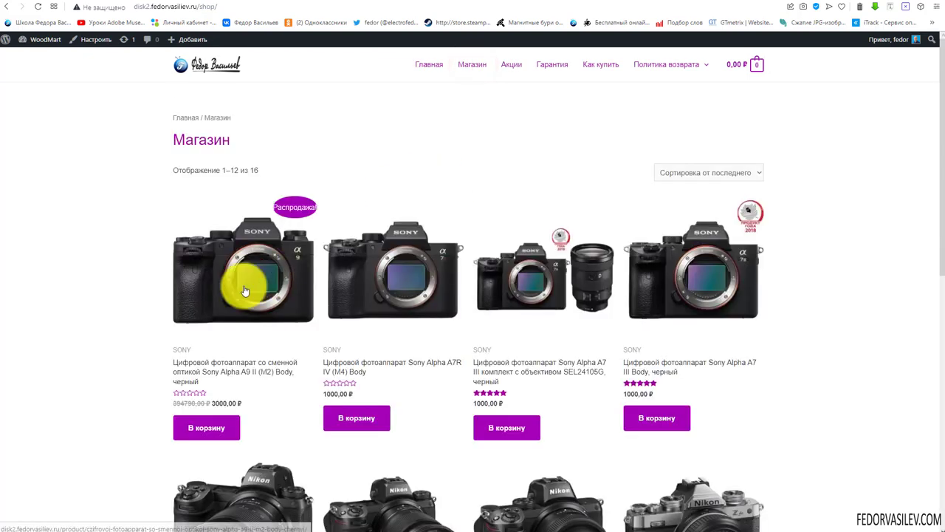
left_click(189, 427)
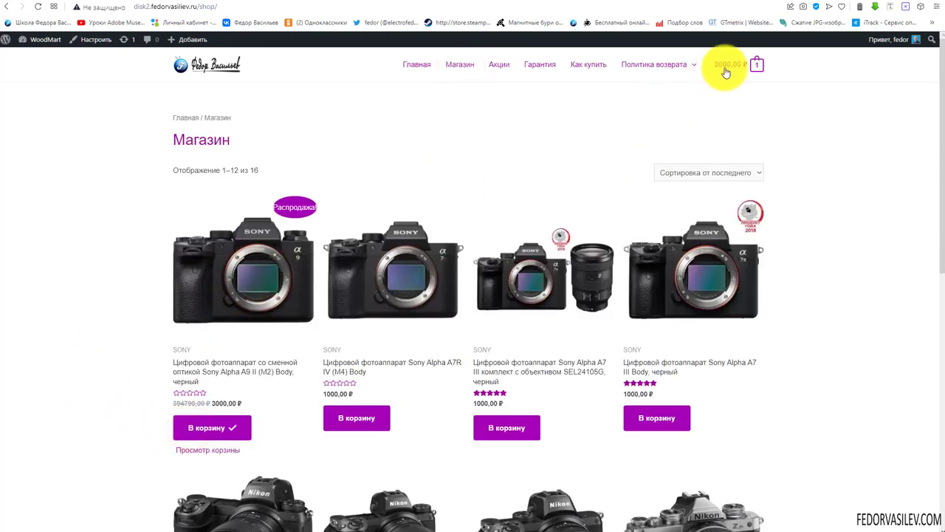
mouse_move(735, 66)
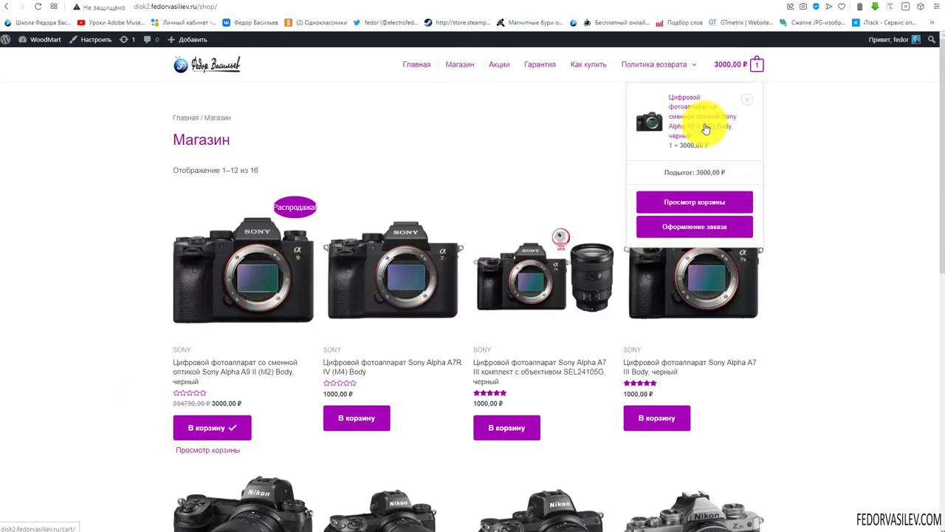
left_click(680, 205)
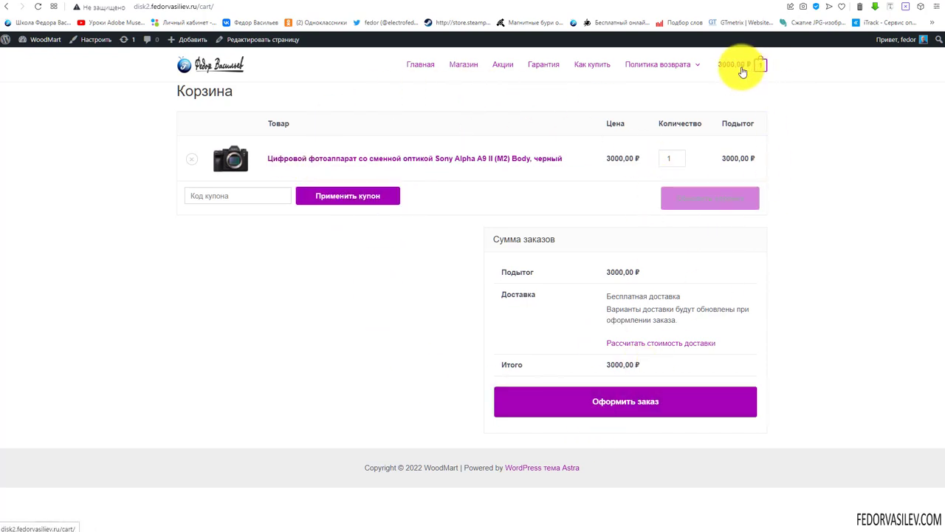
left_click(617, 397)
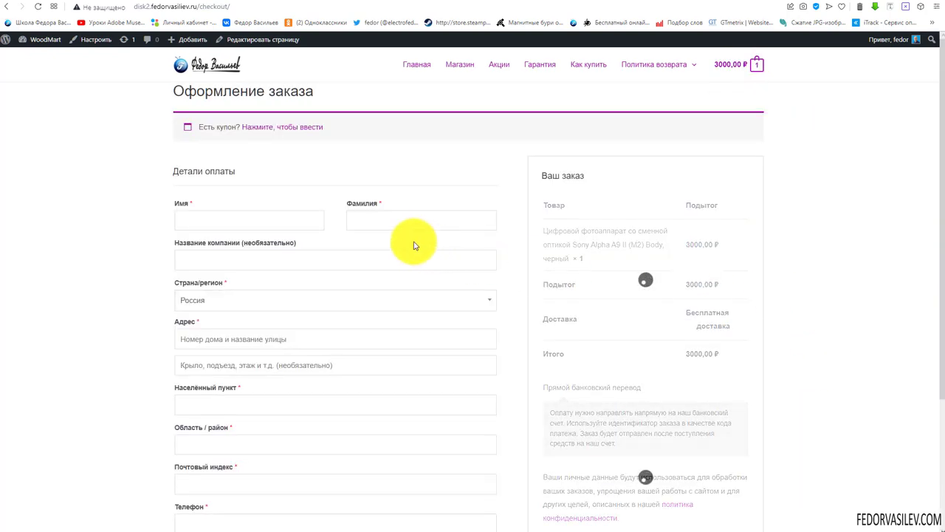
scroll(460, 206, "down", 3)
scroll(670, 362, "up", 3)
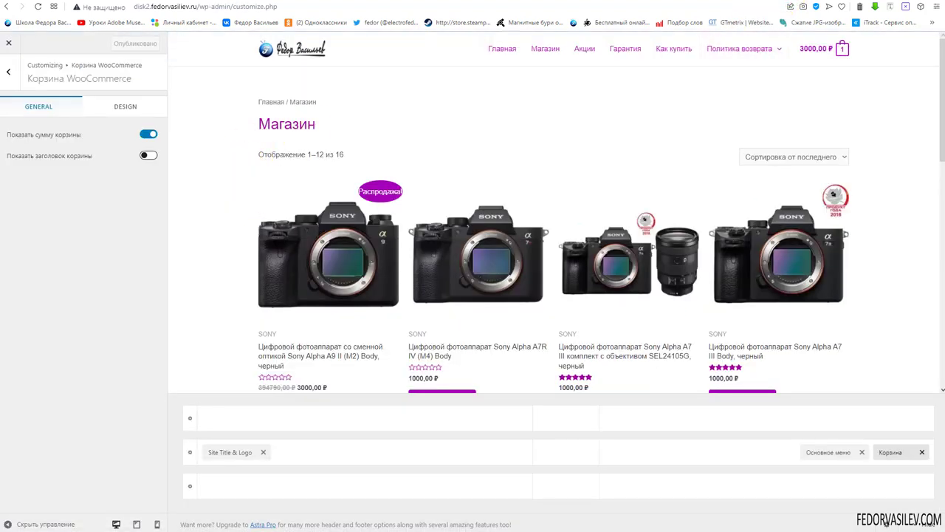
Add the cart element to the header at tablet preview width
left_click(125, 107)
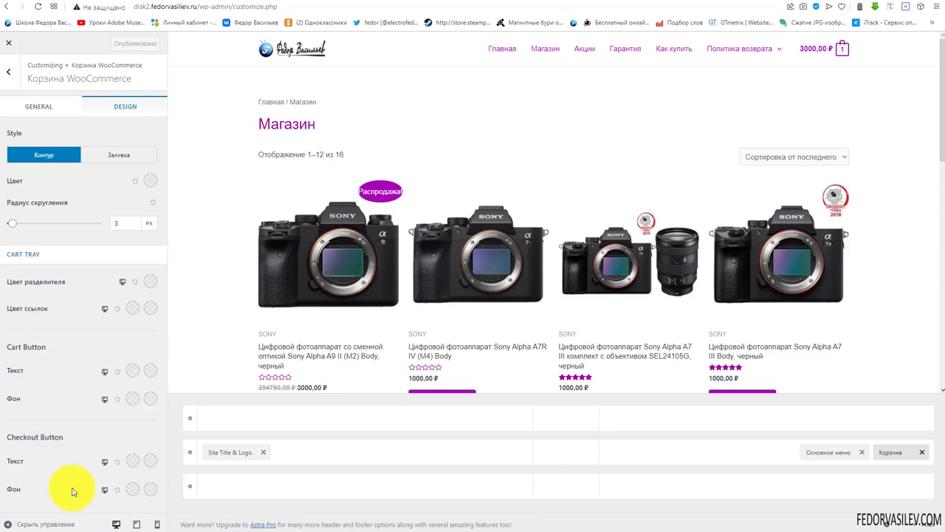
left_click(38, 107)
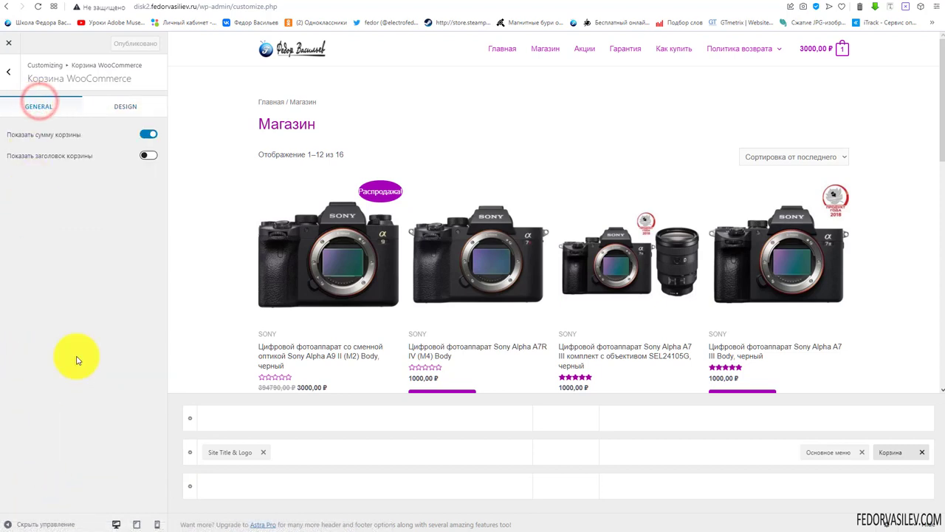
left_click(138, 524)
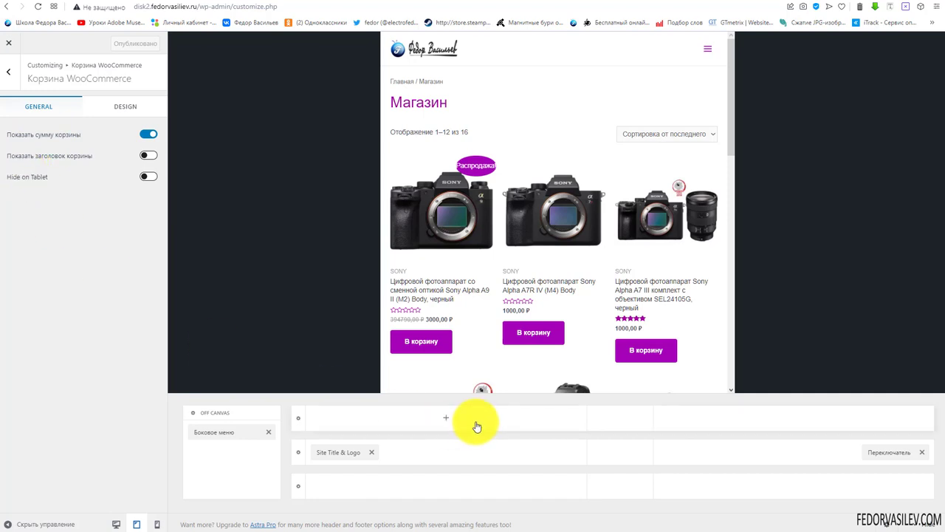
left_click(657, 59)
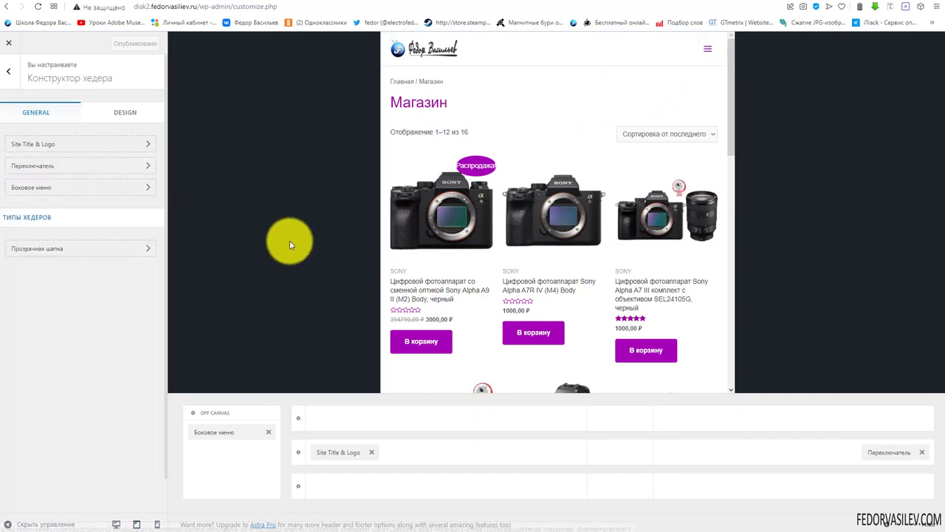
left_click(798, 453)
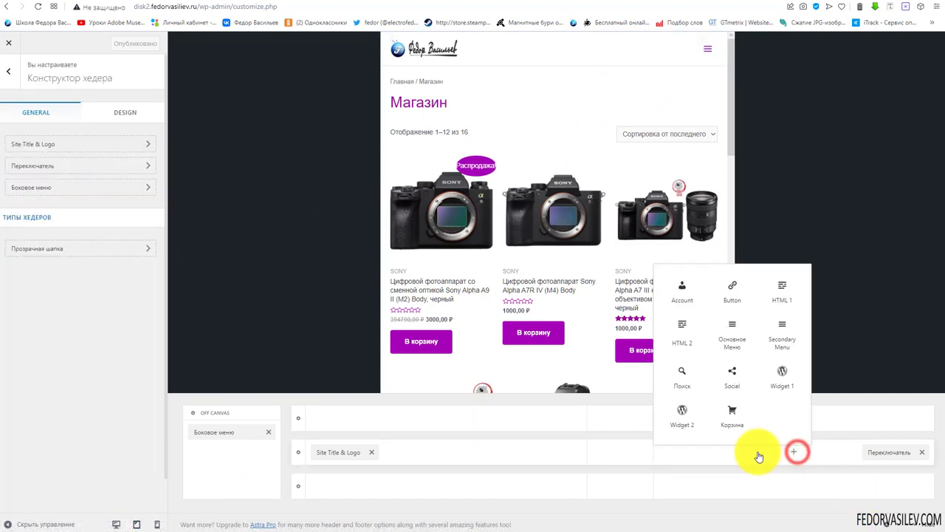
left_click(731, 416)
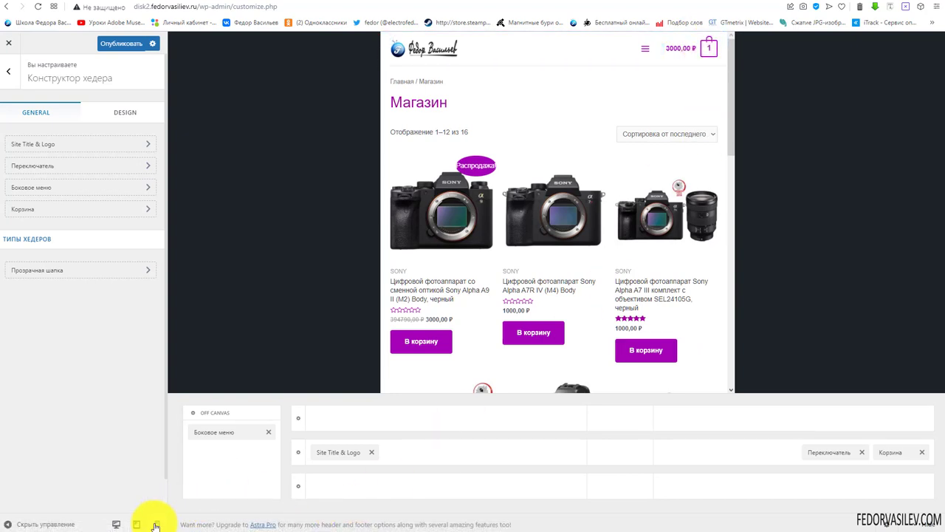
Open and close the mobile menu in the mobile preview, then return to tablet width
left_click(156, 524)
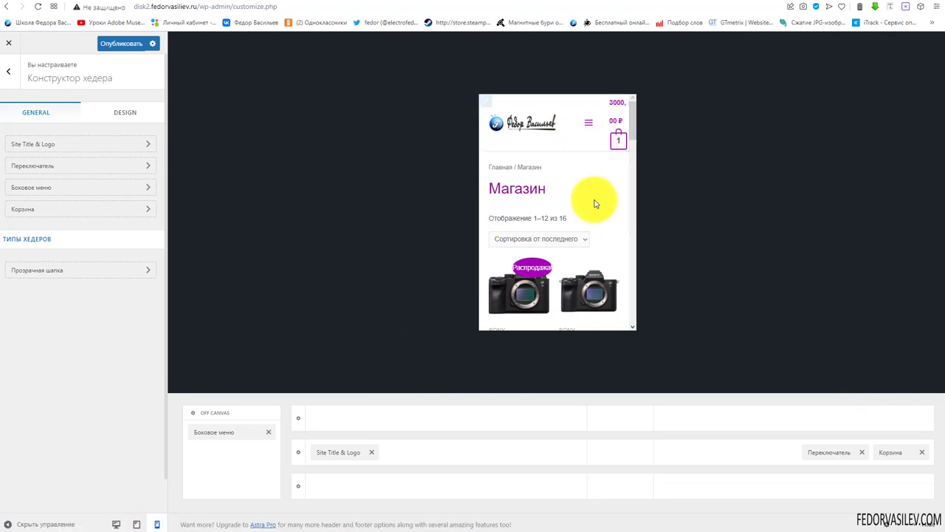
left_click(589, 124)
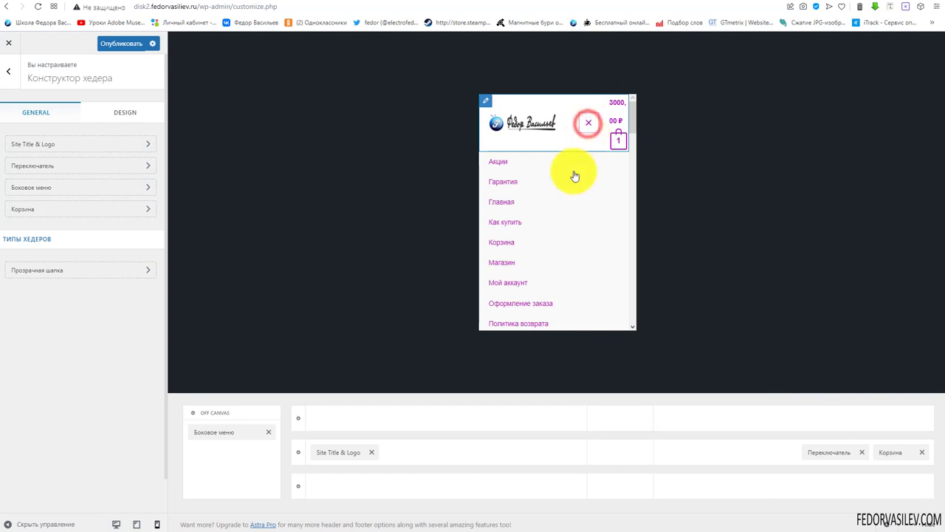
left_click(587, 124)
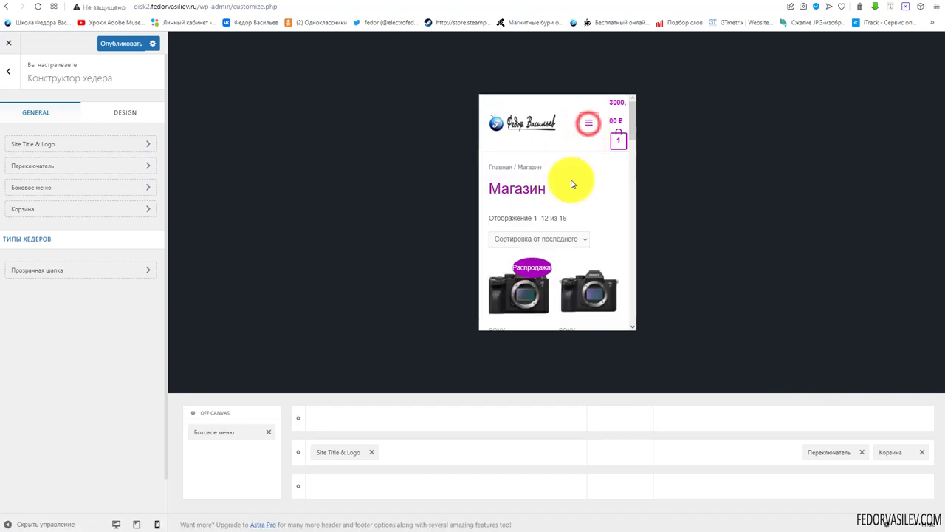
left_click(589, 127)
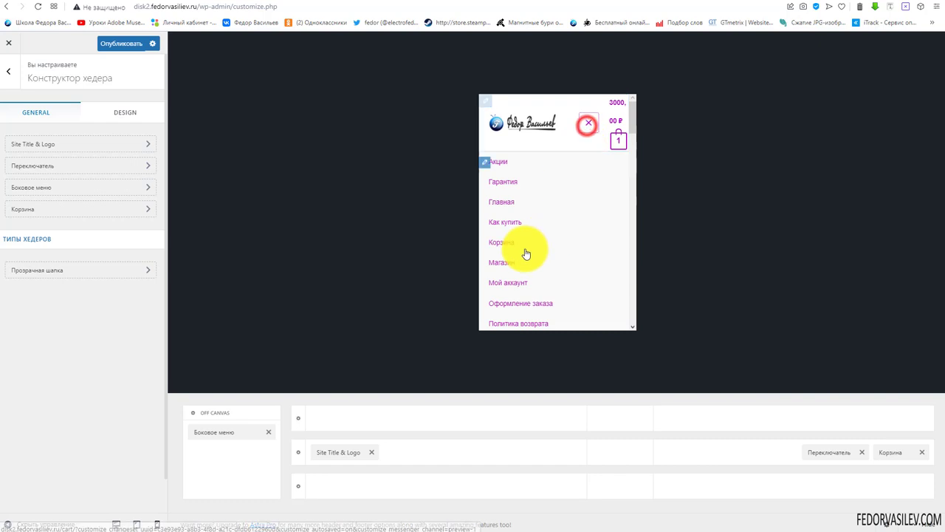
left_click(588, 124)
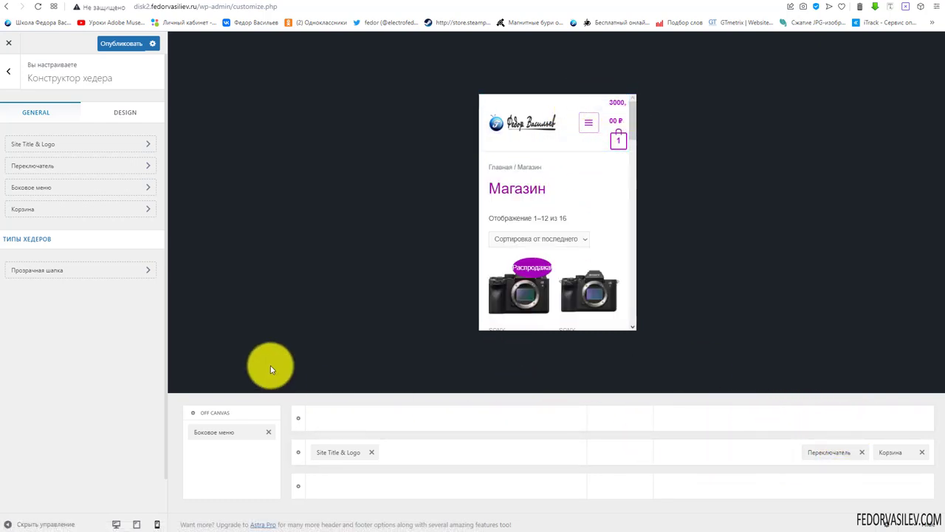
left_click(137, 524)
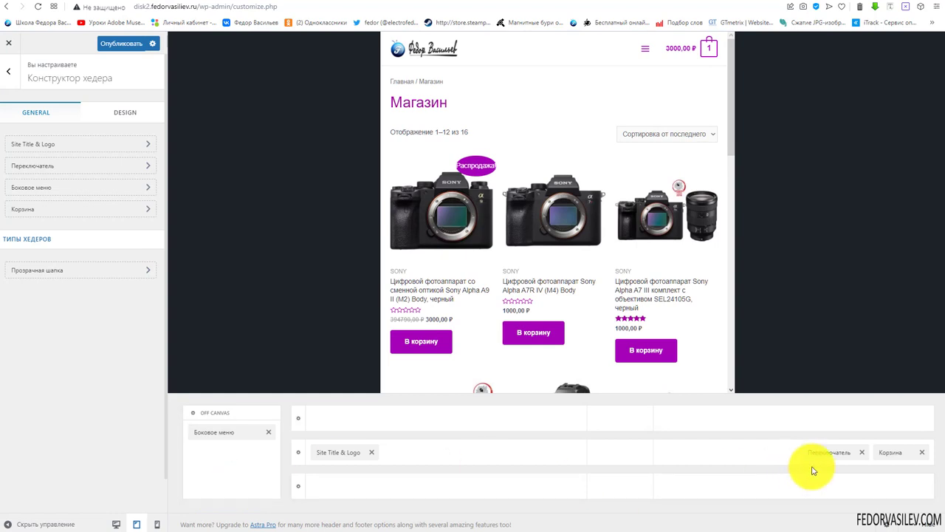
Turn off Показать сумму корзины, toggle Hide on Tablet, and review the cart's Design options
left_click(894, 453)
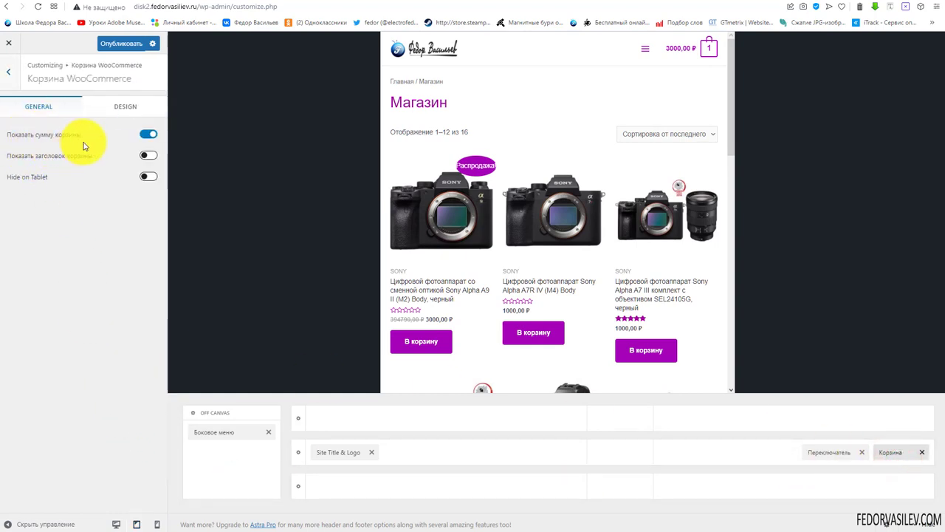
left_click(144, 134)
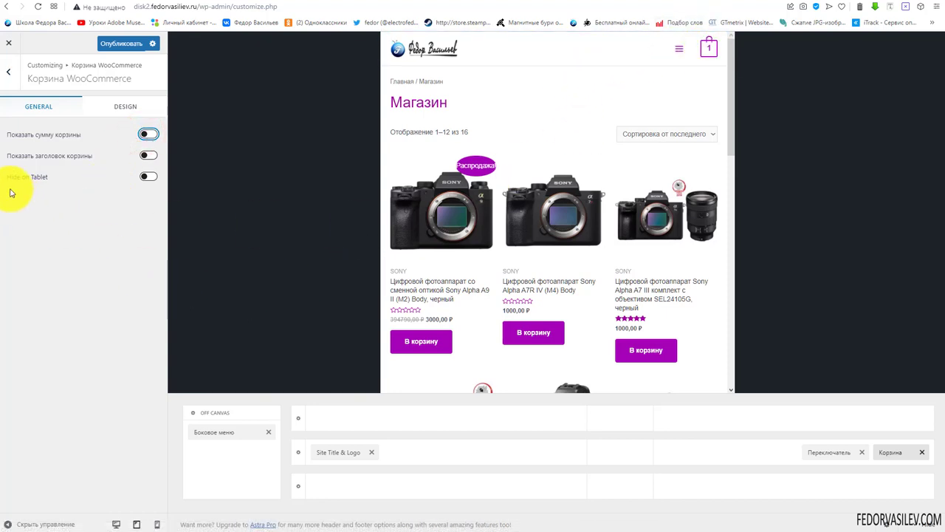
left_click(148, 178)
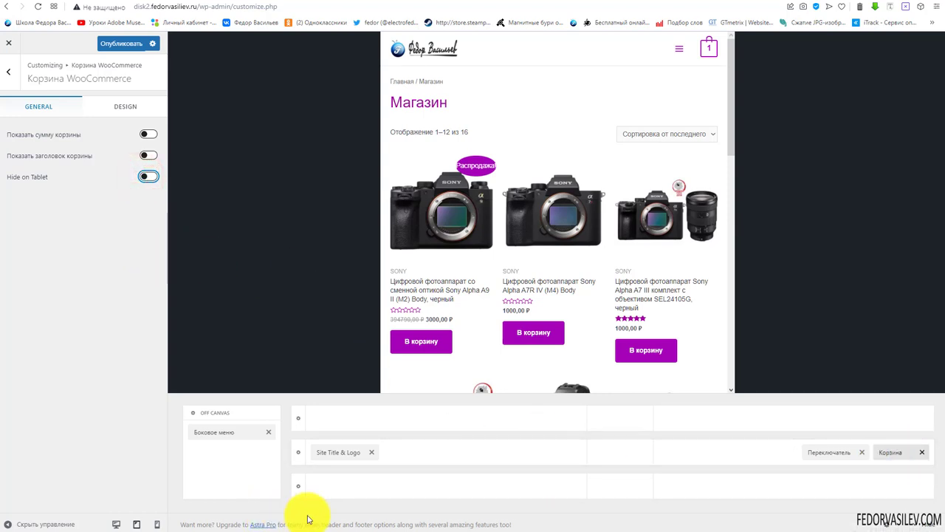
left_click(112, 108)
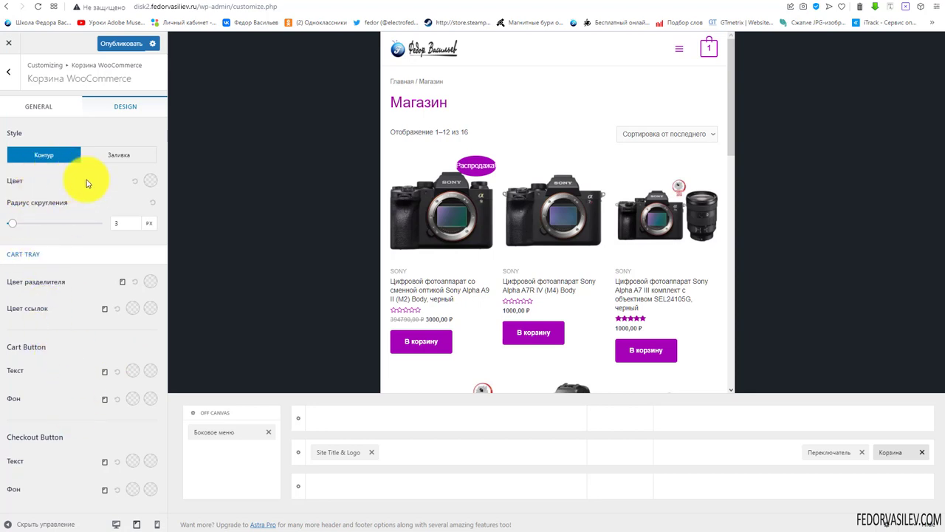
left_click(39, 108)
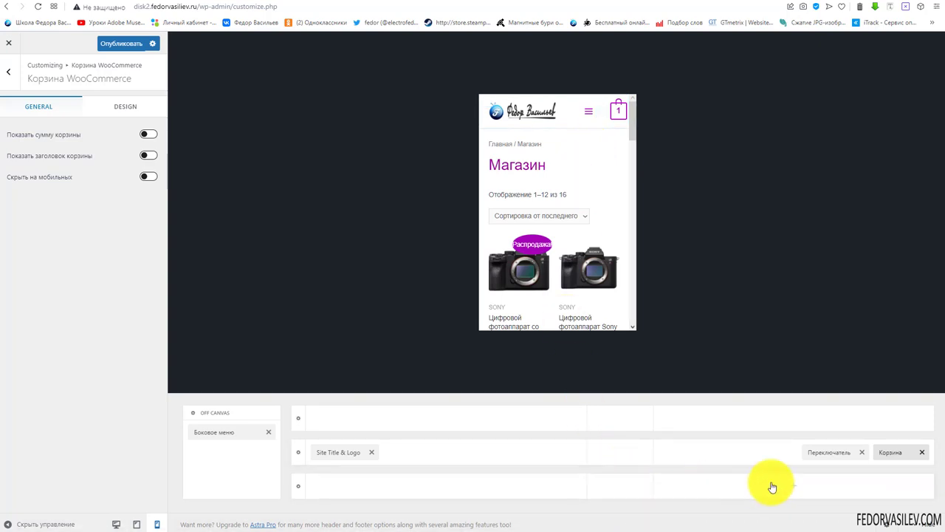
Move the cart into the header's top row and check the menu at tablet width
left_click_drag(893, 471, 886, 422)
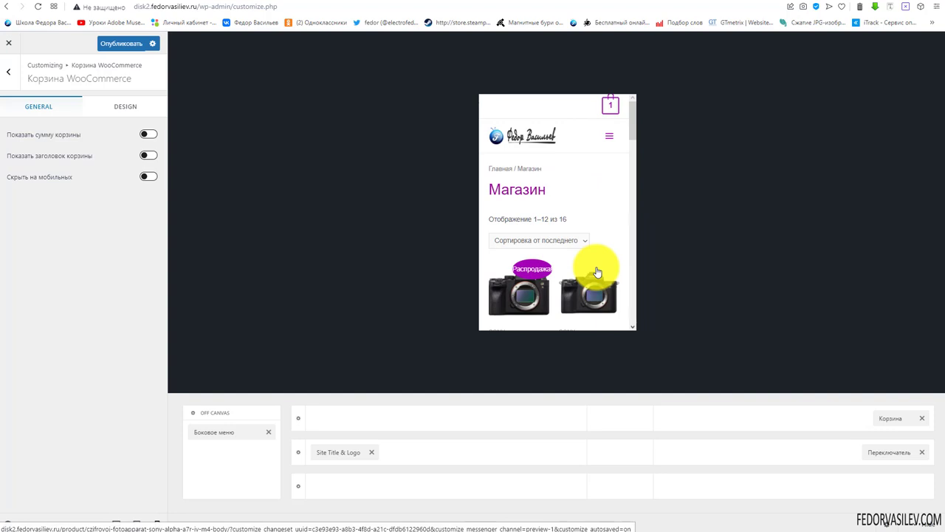
left_click(115, 524)
left_click(157, 524)
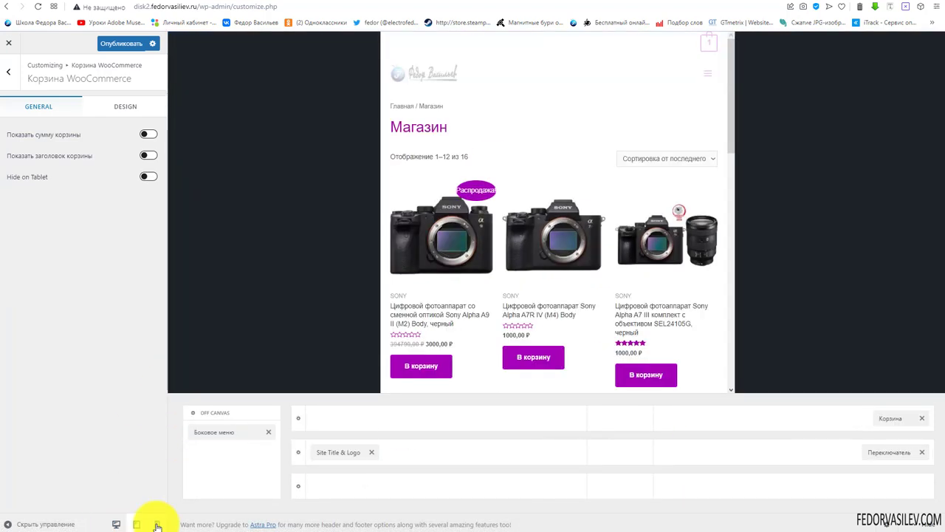
left_click(137, 525)
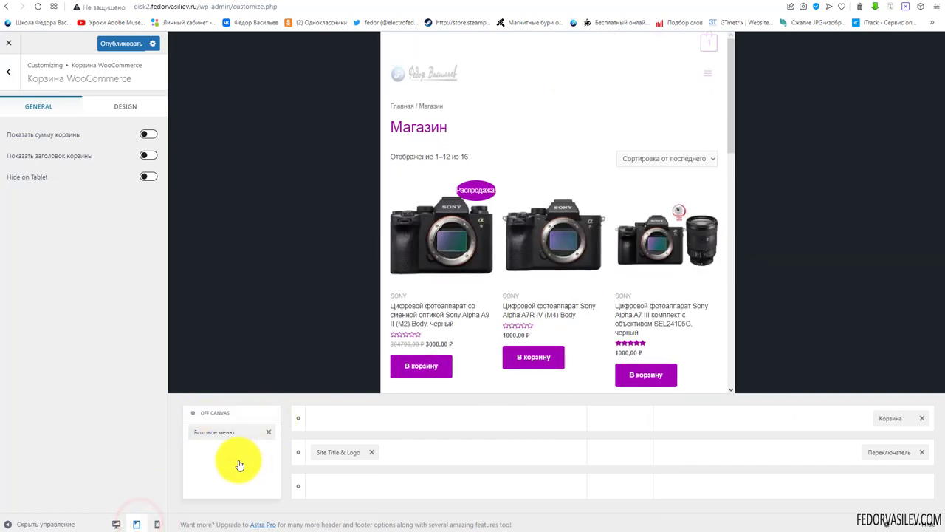
left_click(705, 73)
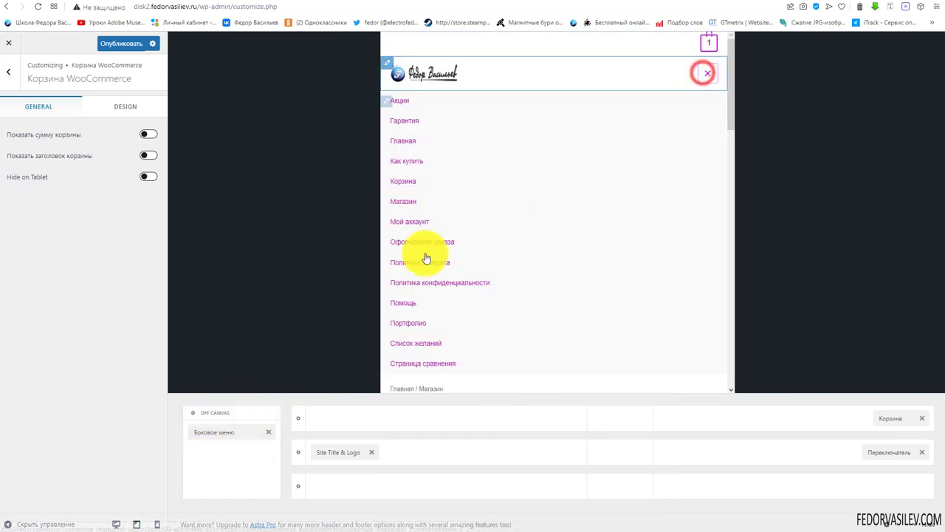
left_click(707, 74)
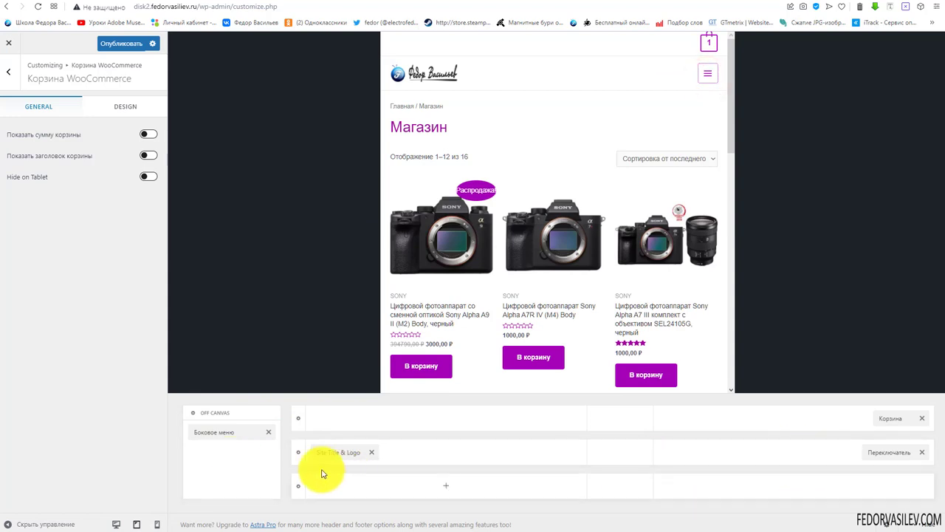
Place the cart in the OFF CANVAS area above Боковое меню and check it in the opened menu
left_click(233, 458)
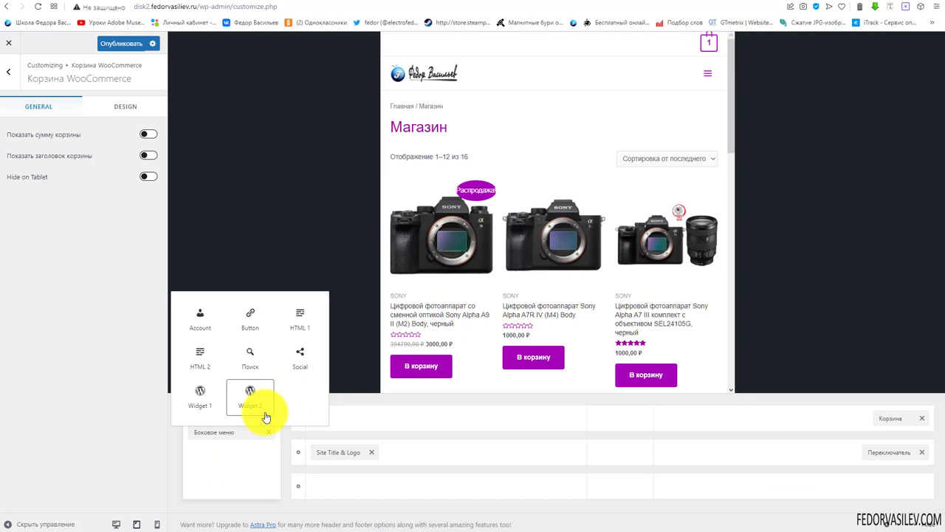
left_click(550, 432)
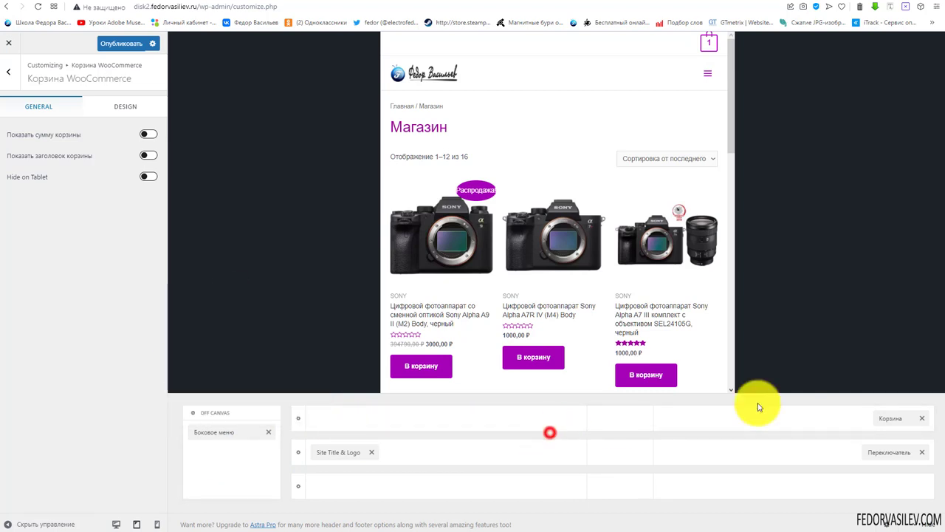
left_click_drag(886, 418, 213, 434)
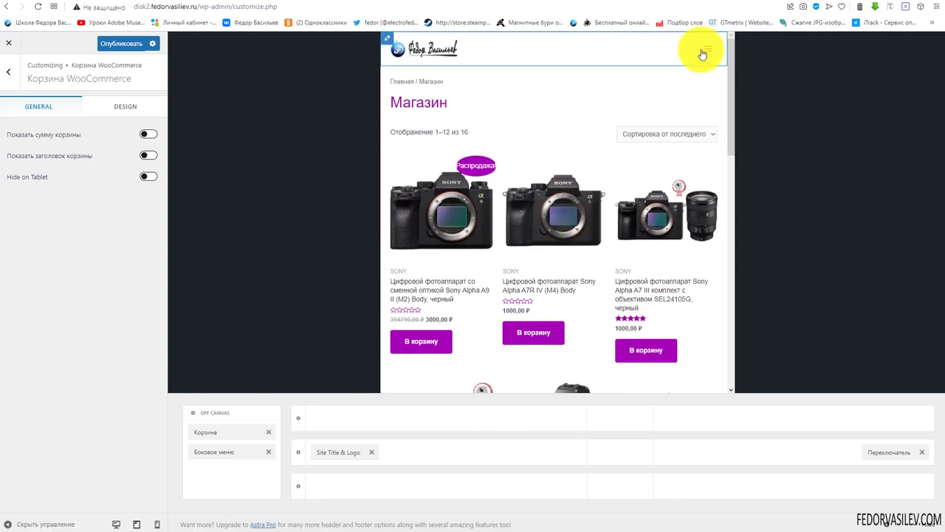
left_click(705, 54)
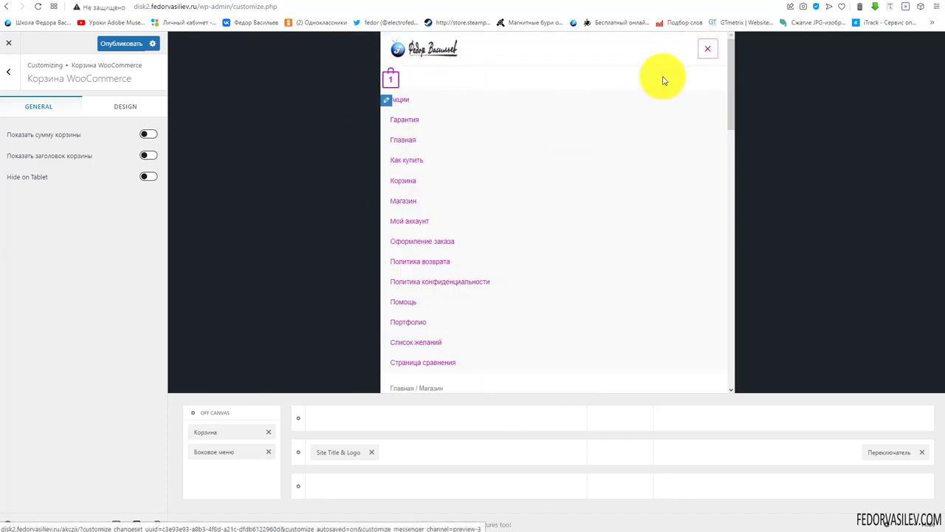
left_click(709, 55)
left_click(706, 49)
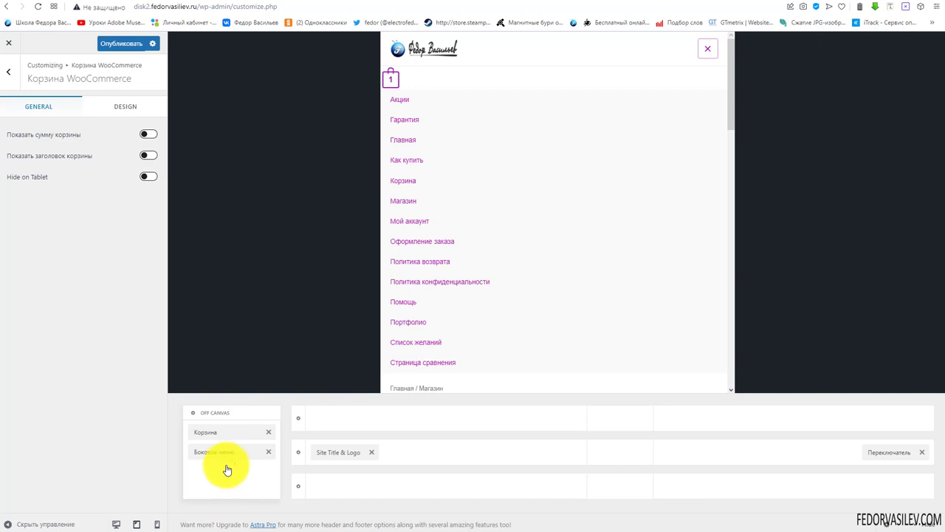
In the off-canvas settings, compare opening submenus via Ссылка versus Иконка, keeping Иконка
left_click(208, 413)
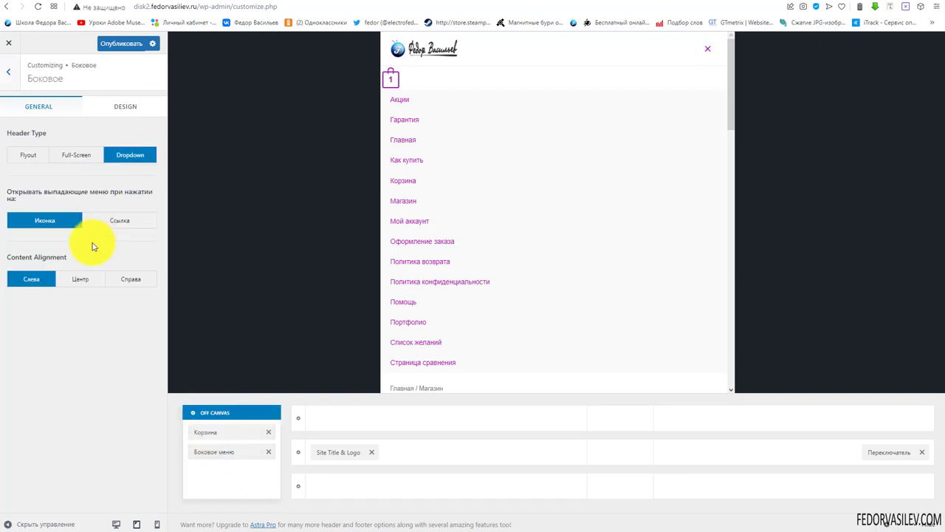
left_click(707, 49)
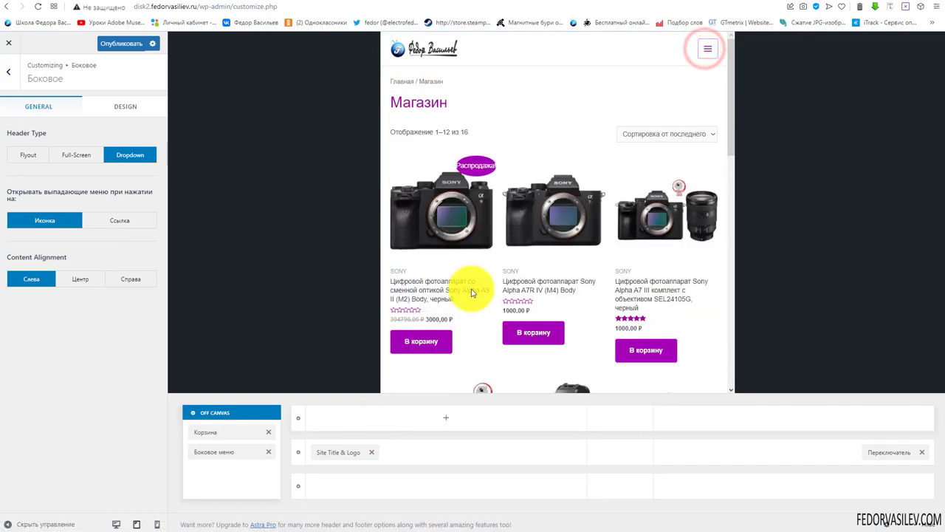
left_click(125, 222)
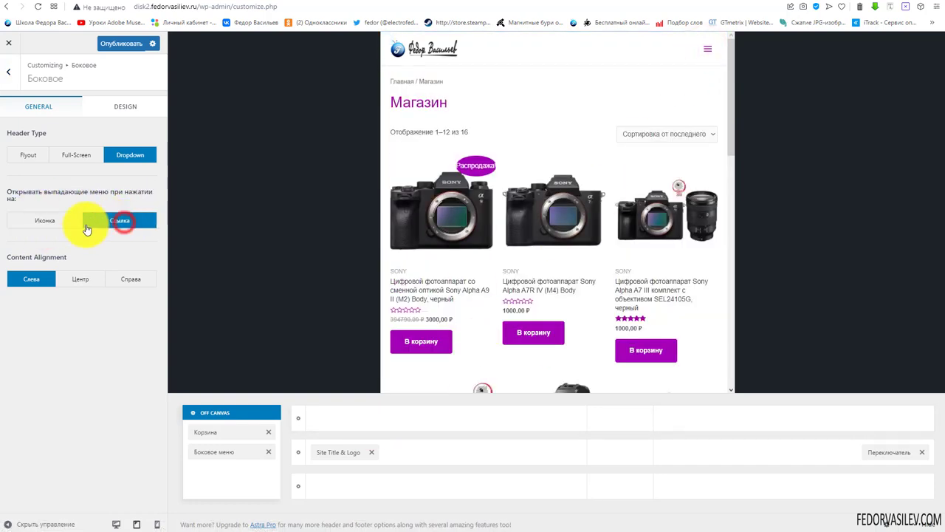
left_click(43, 220)
left_click(115, 219)
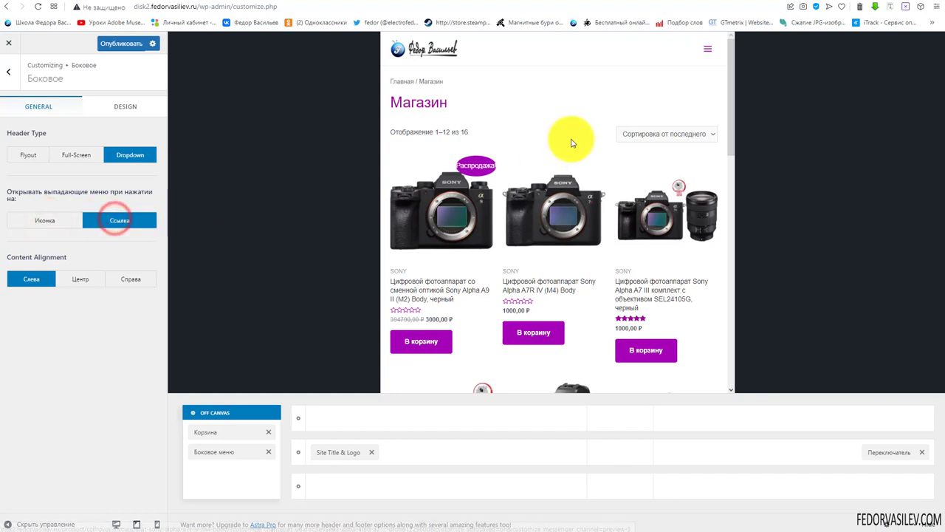
left_click(707, 49)
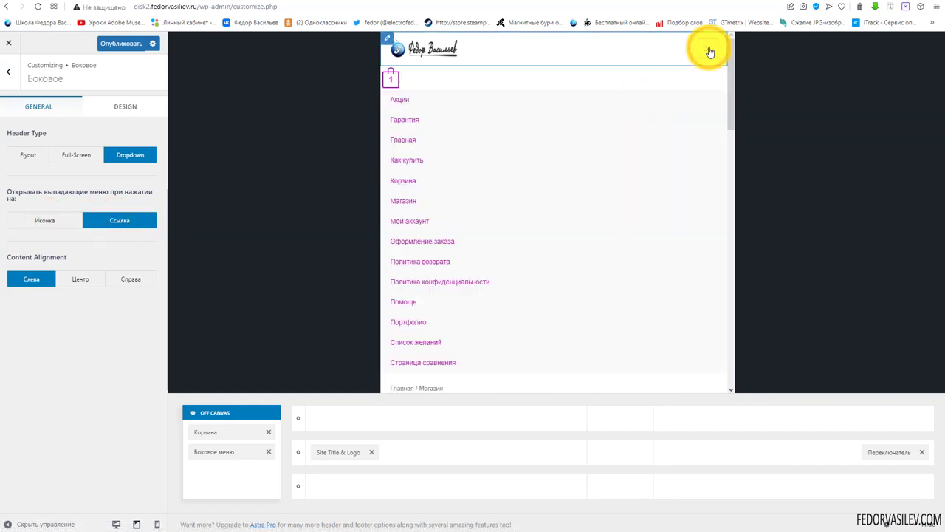
left_click(709, 50)
left_click(43, 217)
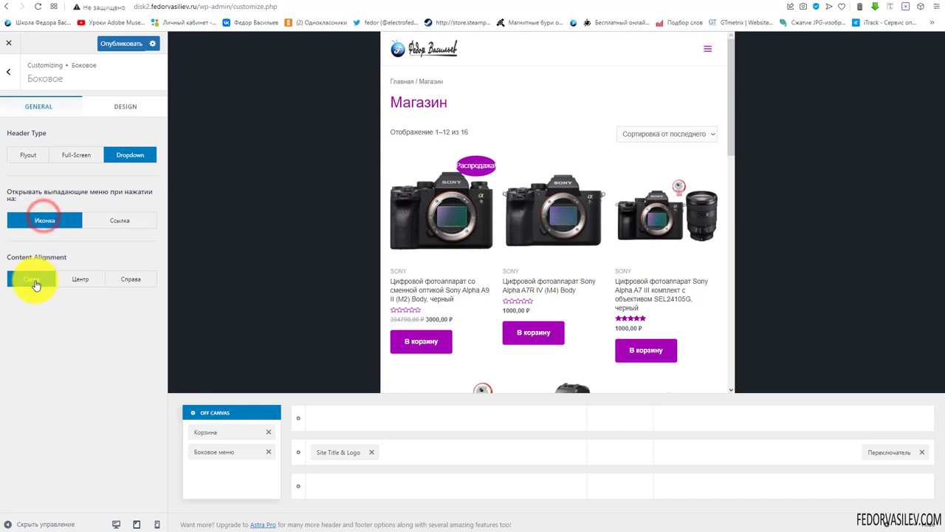
Try centre, right and left content alignment, then make the off-canvas menu Full-Screen
left_click(80, 280)
left_click(708, 49)
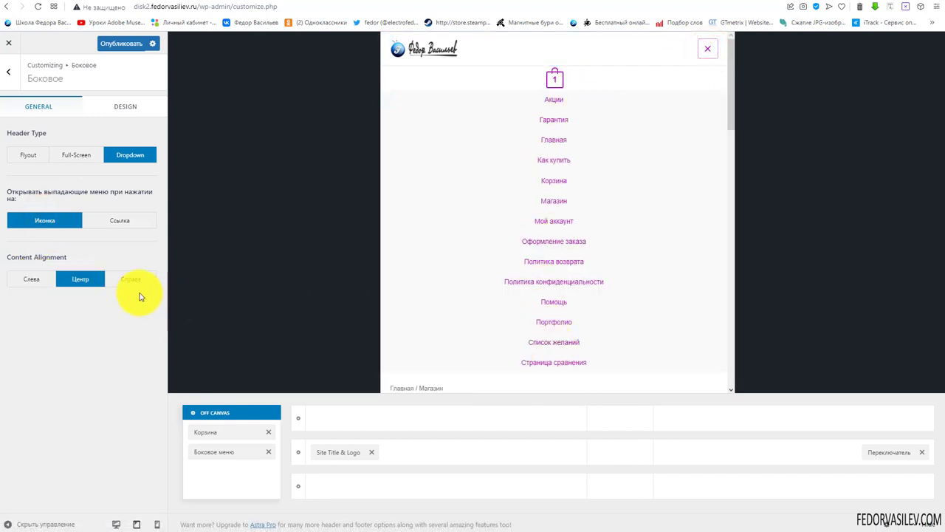
left_click(132, 280)
left_click(31, 280)
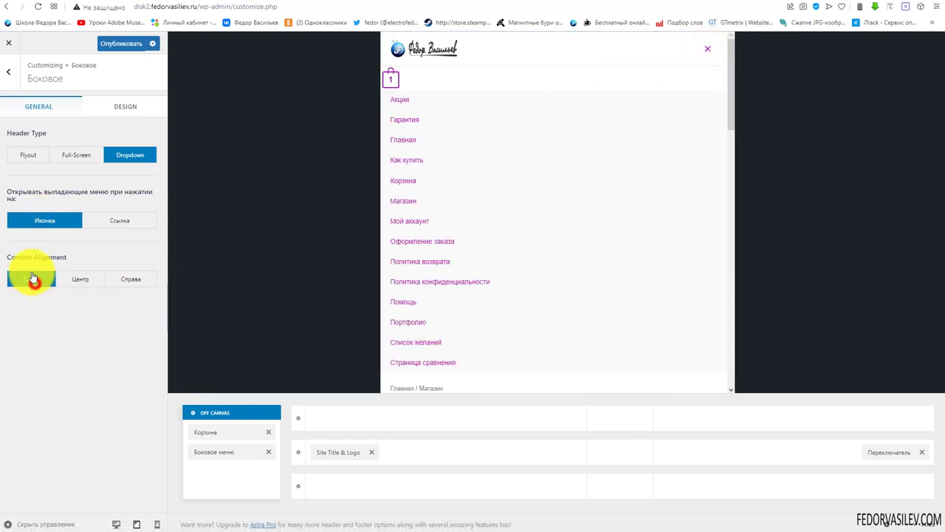
left_click(81, 156)
left_click(711, 54)
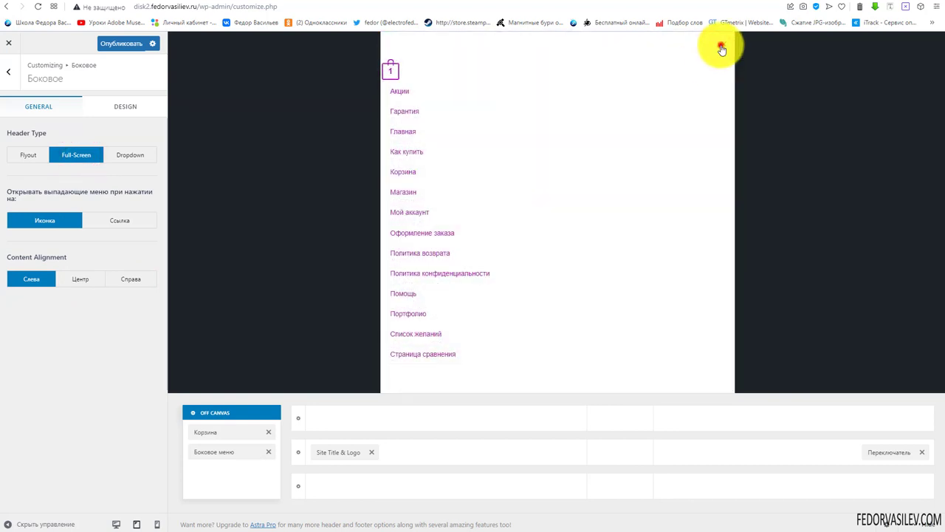
left_click(721, 49)
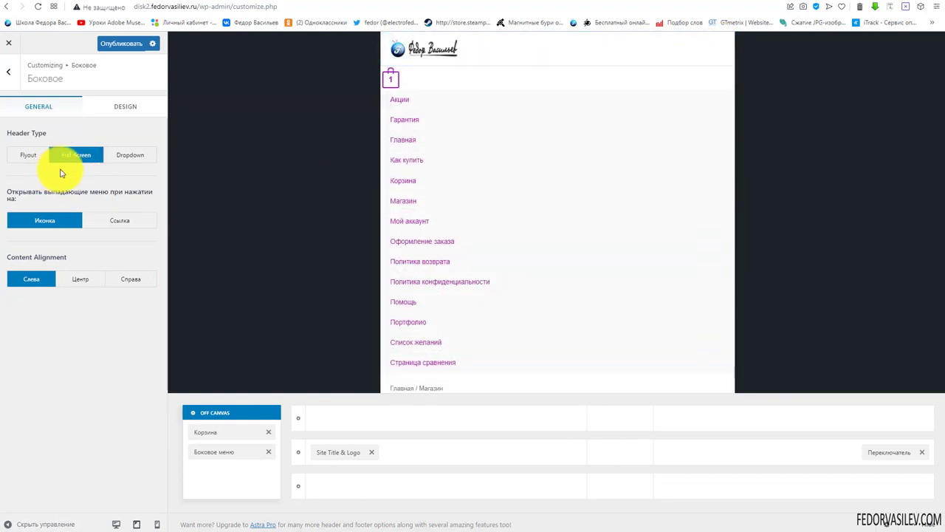
left_click(101, 220)
left_click(54, 222)
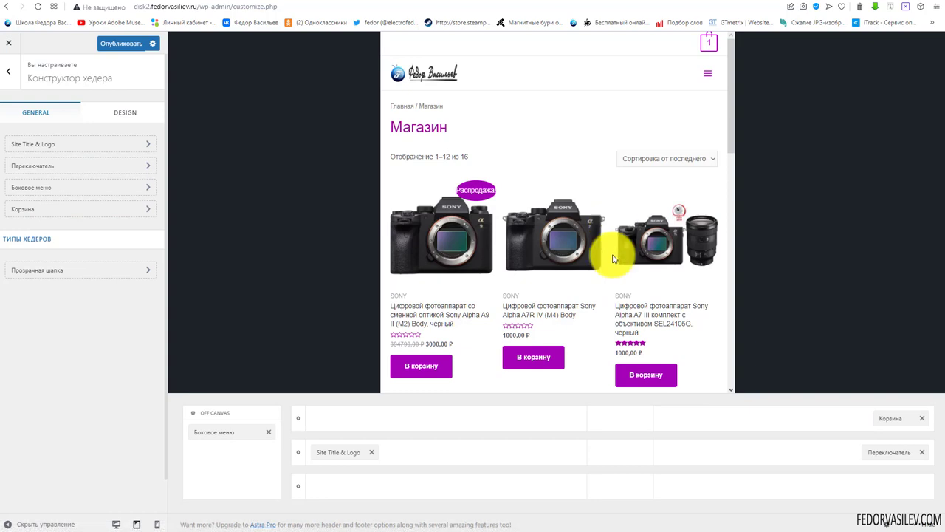
Move the cart into the main header row just before the menu toggle
left_click_drag(893, 419, 818, 476)
left_click_drag(886, 452, 885, 452)
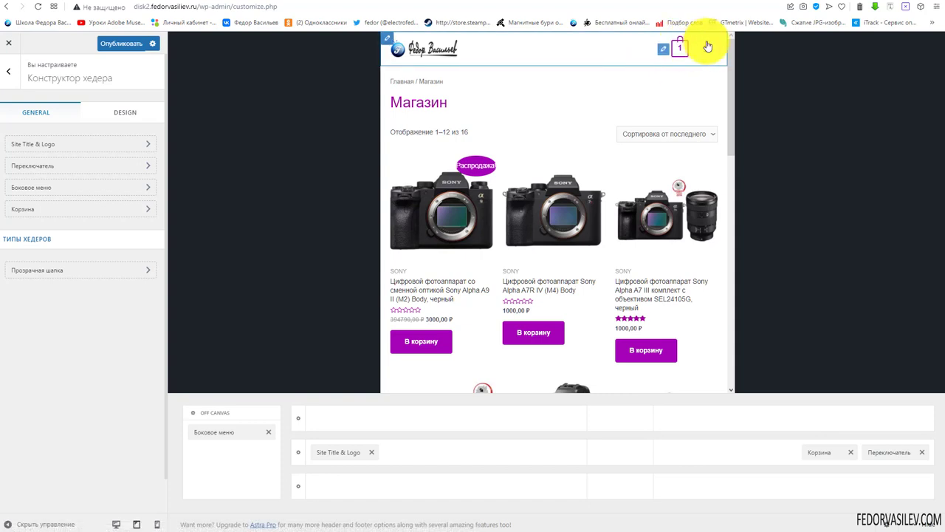
left_click_drag(815, 449, 879, 465)
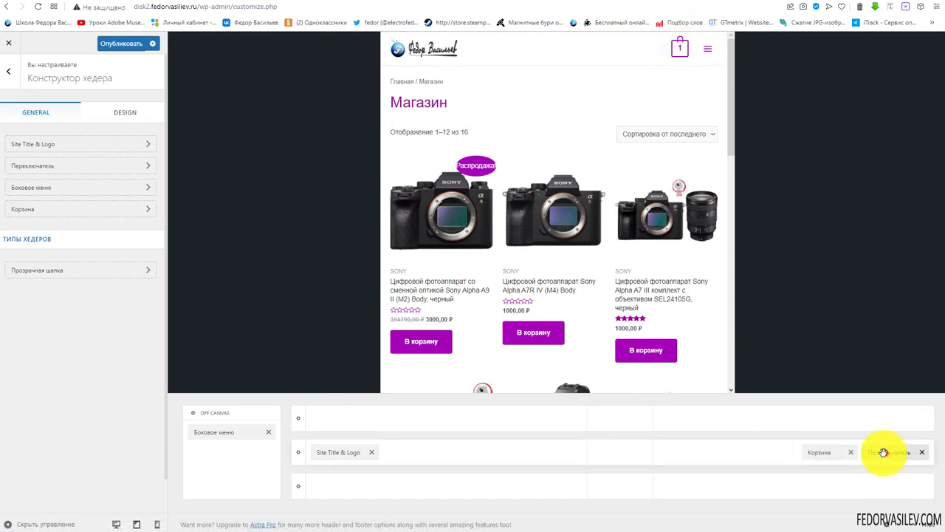
left_click_drag(807, 458, 819, 453)
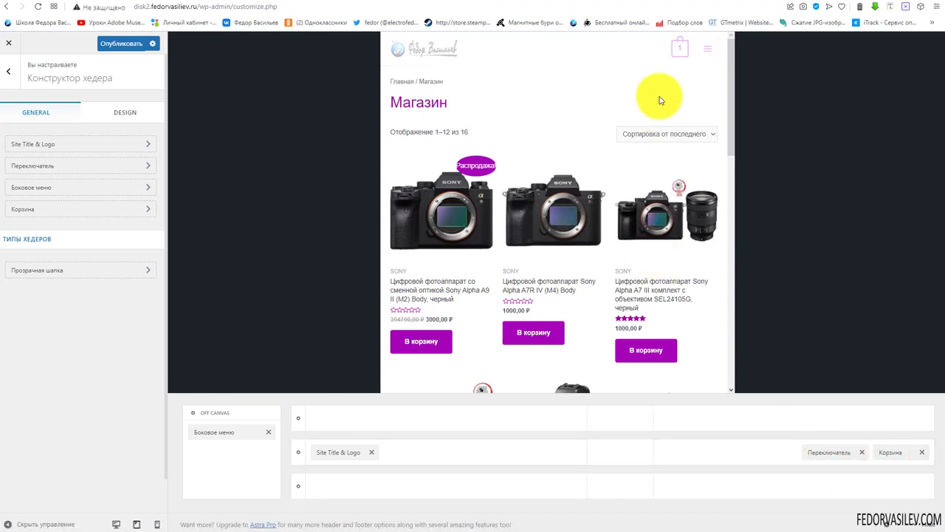
At mobile width, move the cart to the top row's right end, then compare tablet and mobile
left_click(156, 525)
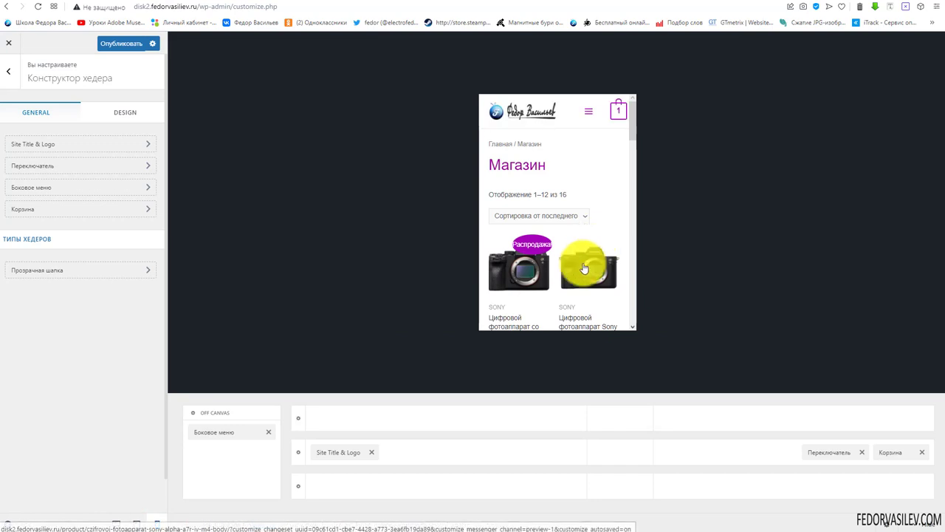
left_click_drag(890, 452, 886, 420)
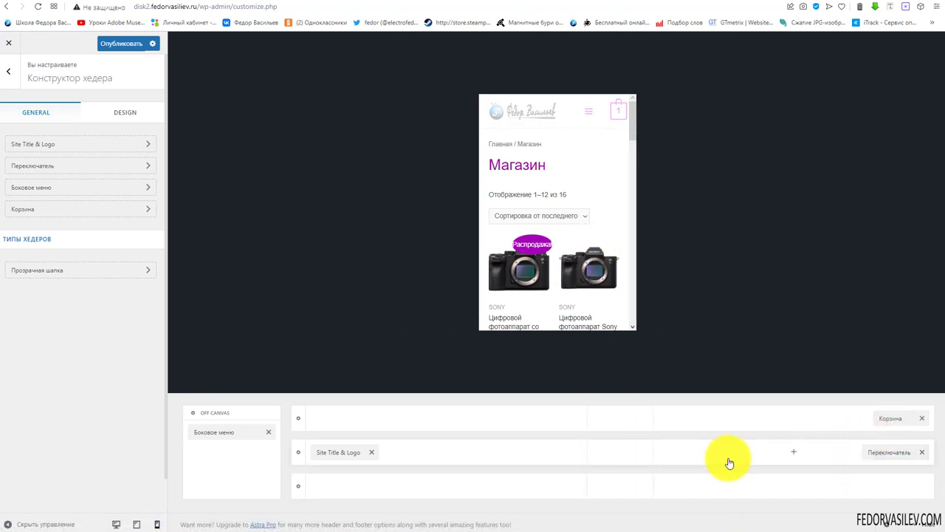
left_click(139, 525)
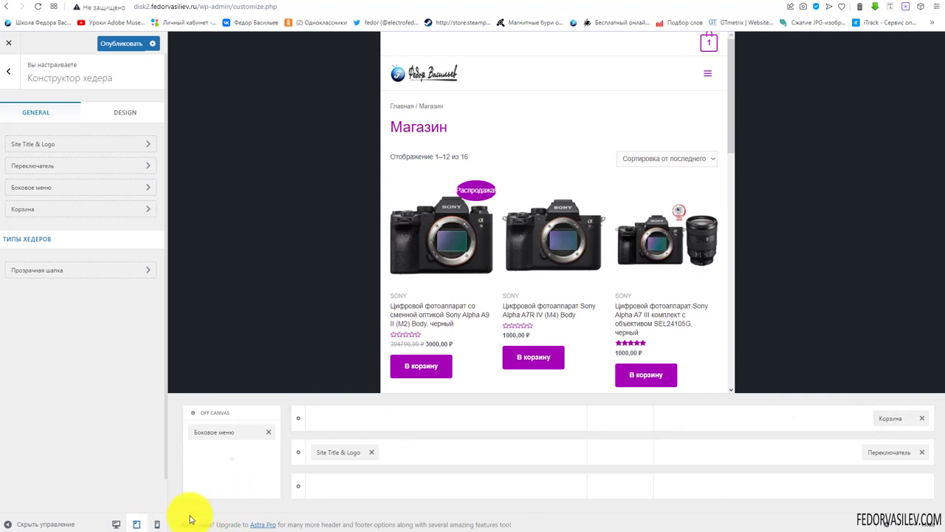
left_click(157, 524)
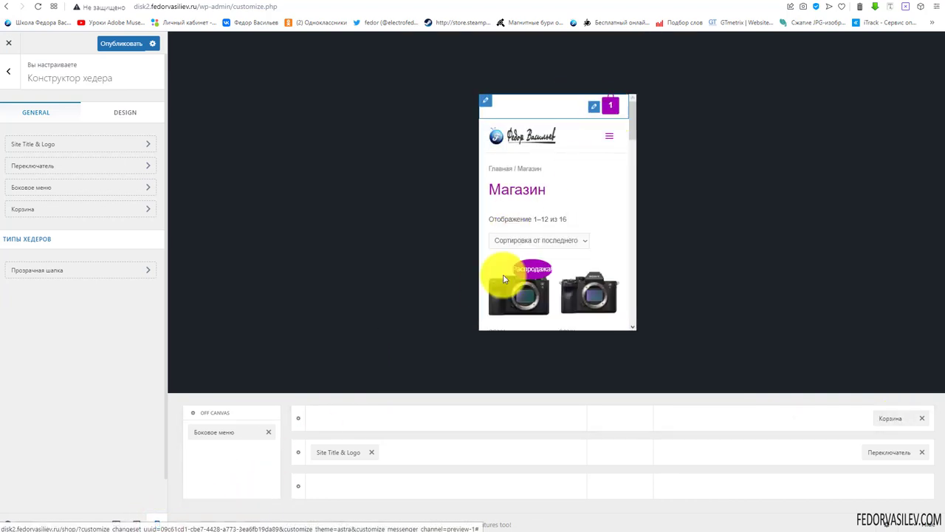
left_click(136, 524)
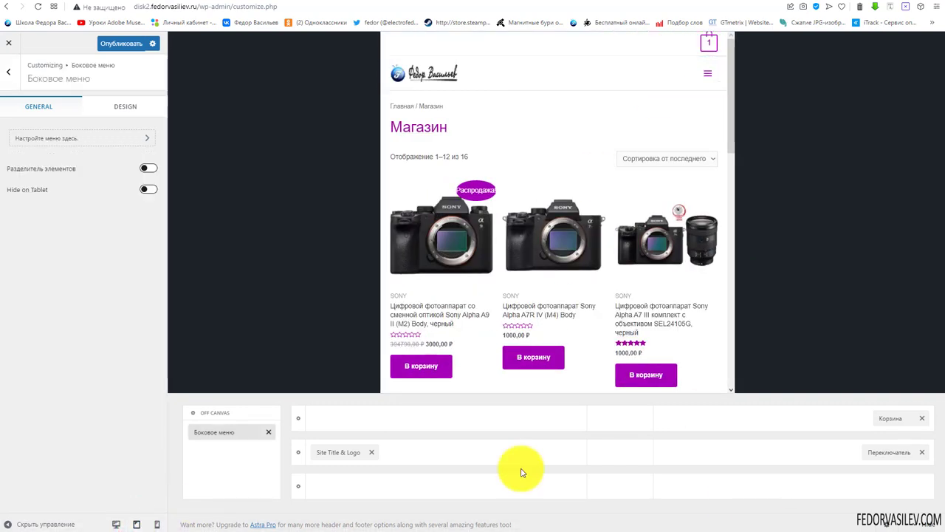
Turn on Разделитель элементов for Боковое меню, leaving Hide on Tablet off
left_click(219, 432)
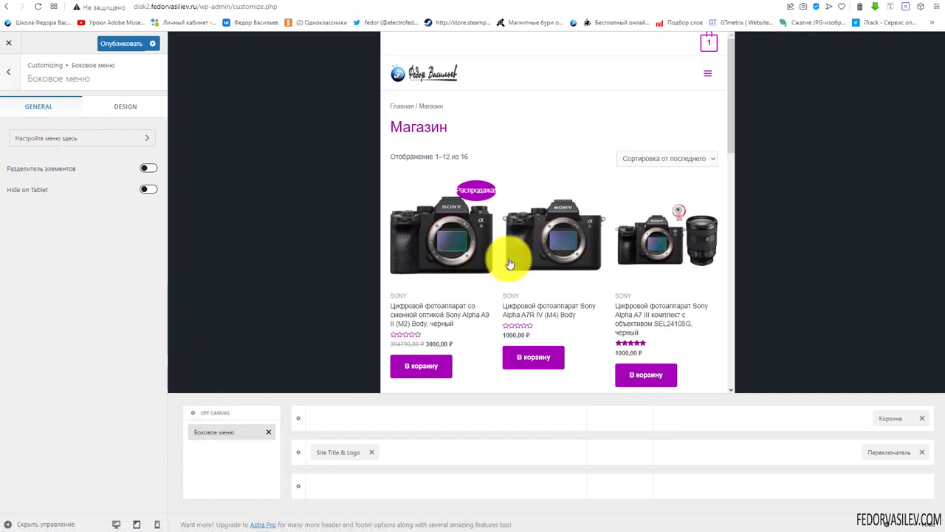
left_click(706, 78)
left_click(725, 41)
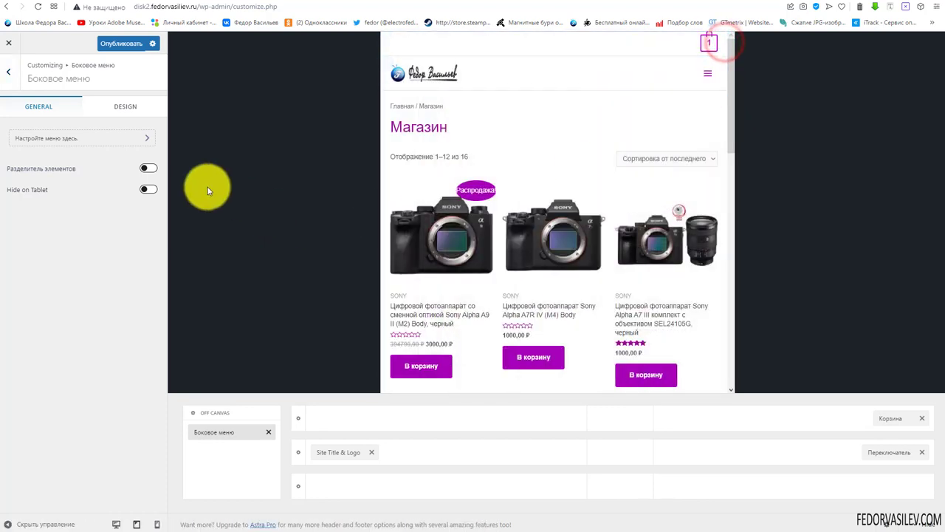
left_click(708, 79)
left_click(147, 169)
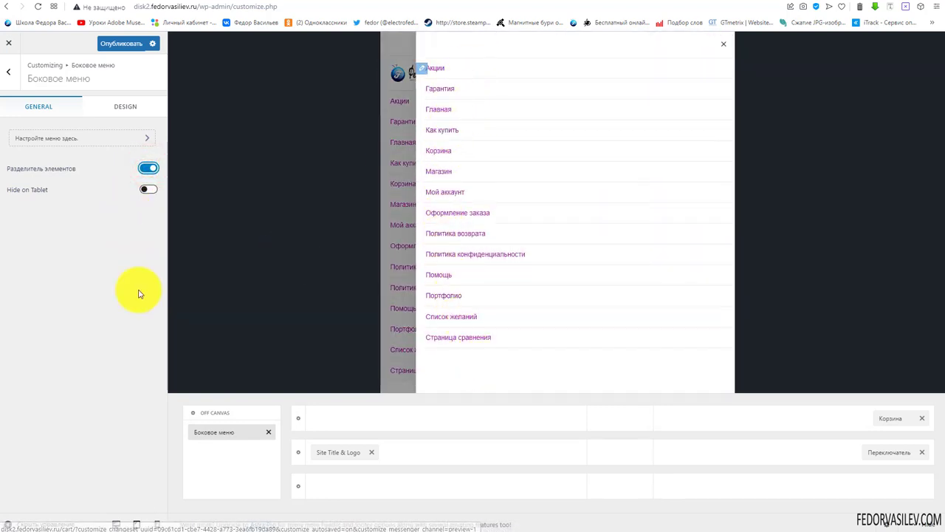
left_click(148, 189)
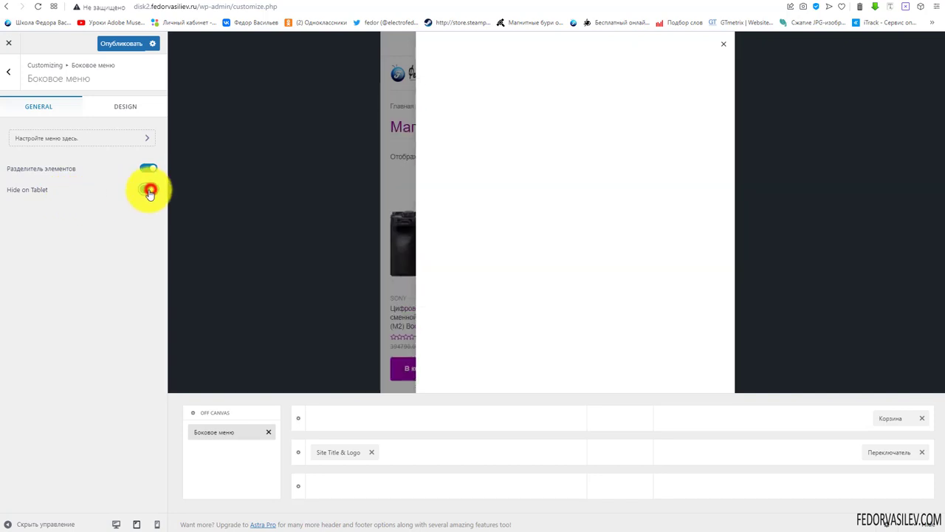
left_click(142, 189)
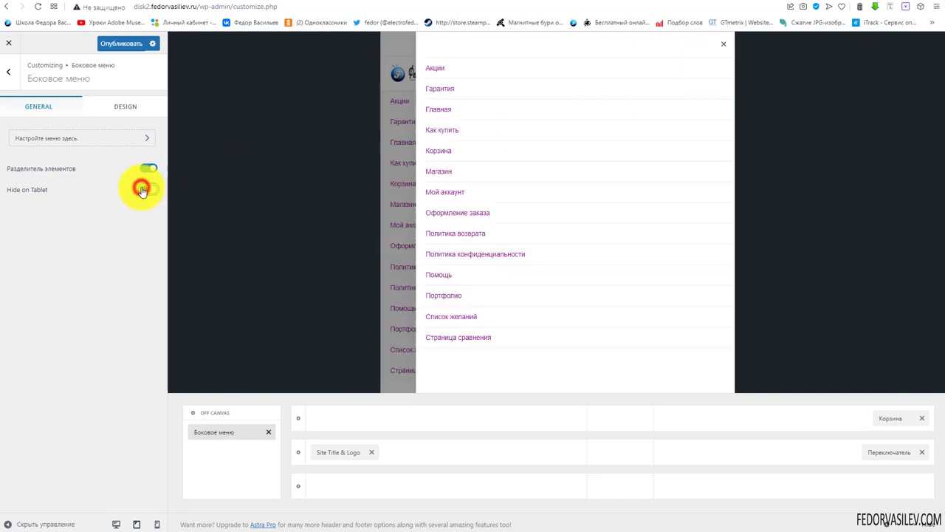
left_click(723, 47)
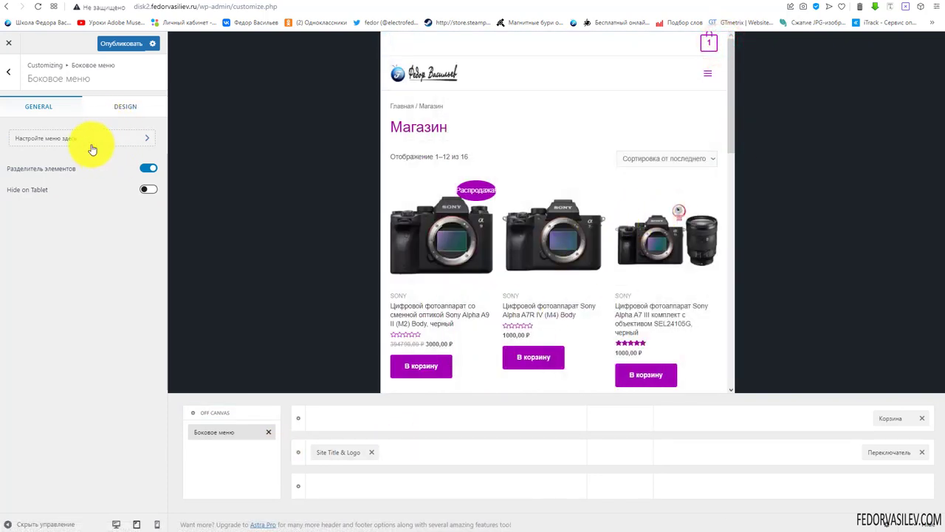
Review the side menu's design, then open the Основное меню and Переключатель settings at tablet width
left_click(127, 107)
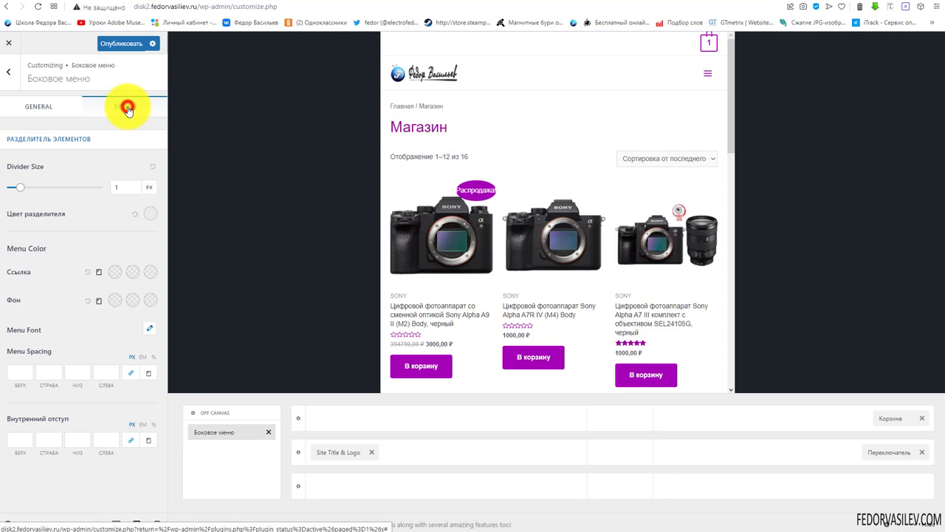
left_click(58, 110)
left_click(159, 524)
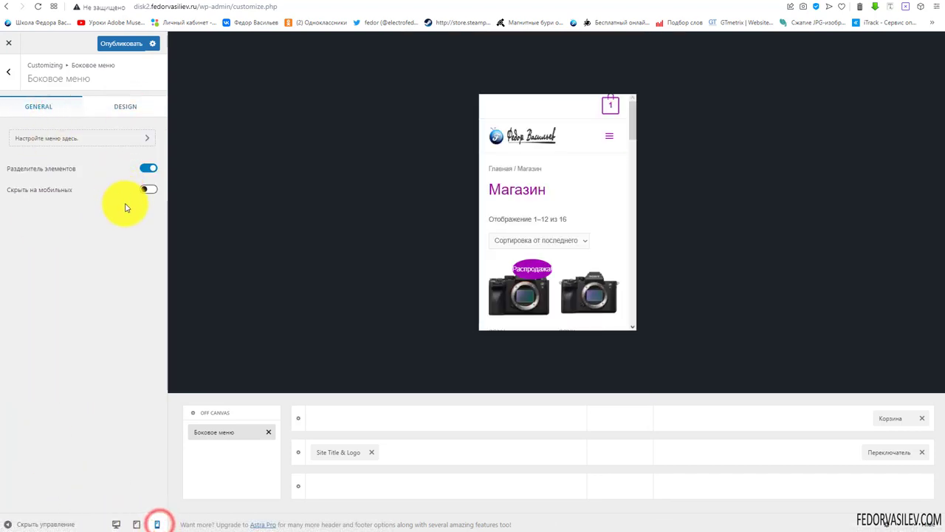
left_click(116, 524)
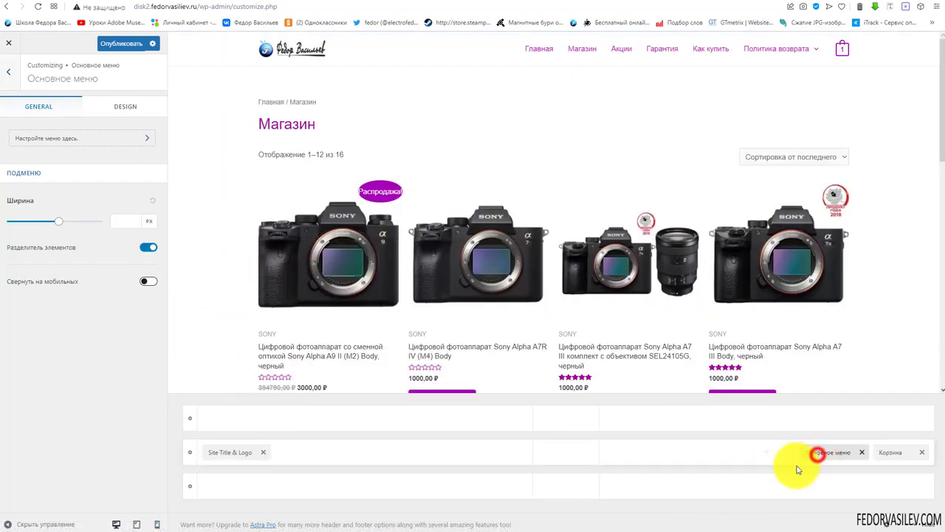
left_click(817, 453)
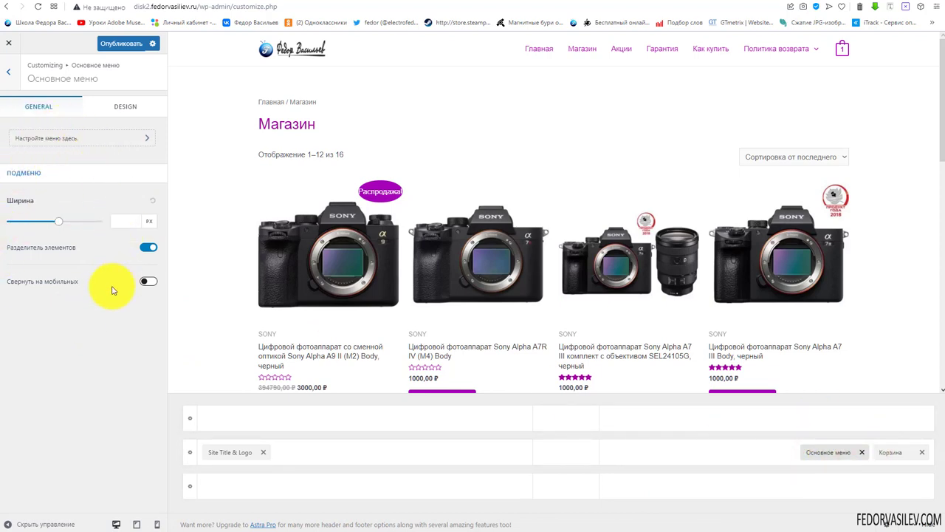
left_click(136, 524)
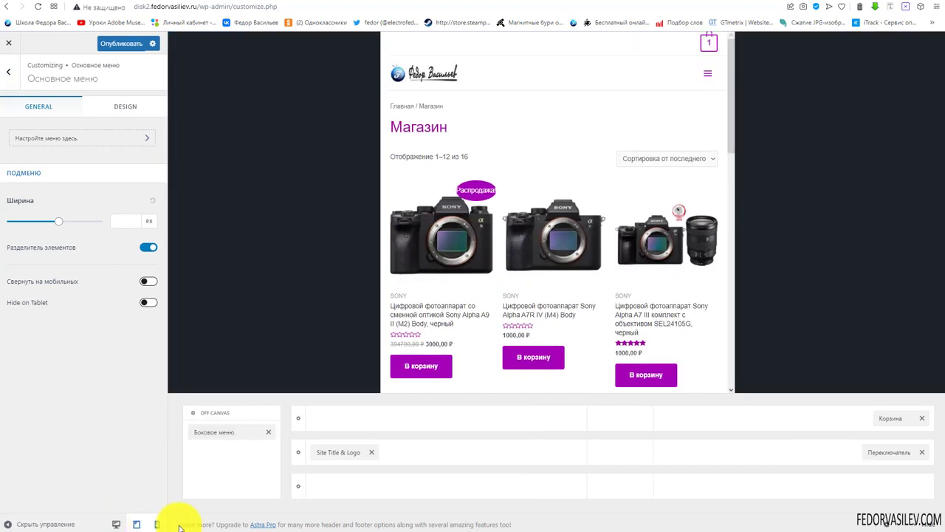
left_click(874, 454)
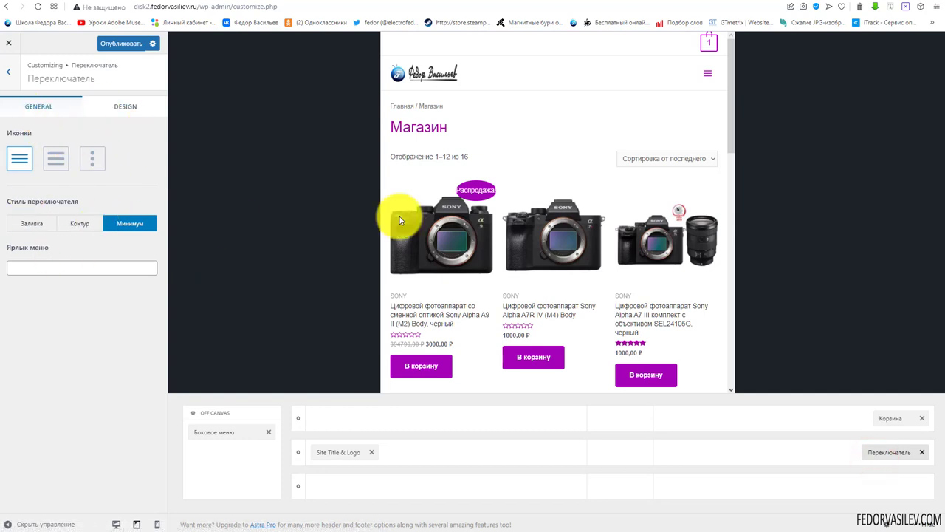
Set the menu toggle icon to vertical dots and check it at mobile and tablet widths
left_click(89, 156)
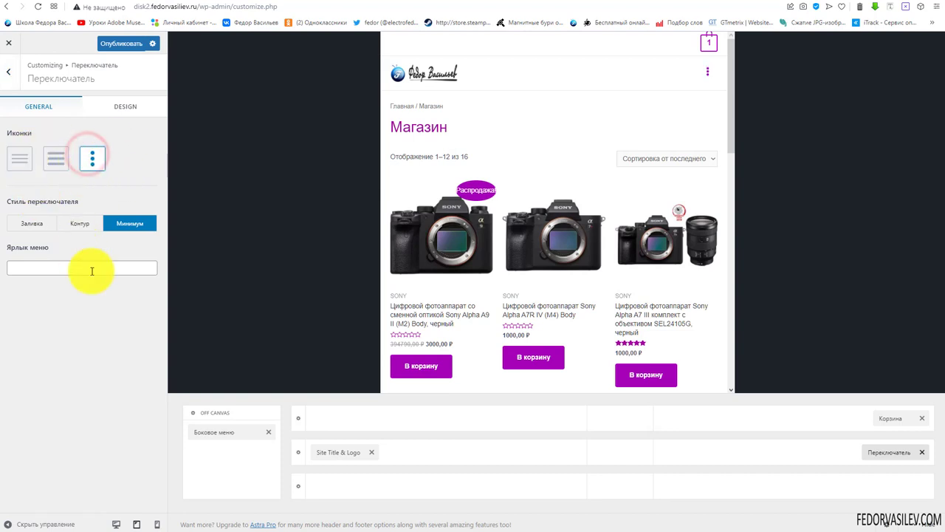
left_click(707, 80)
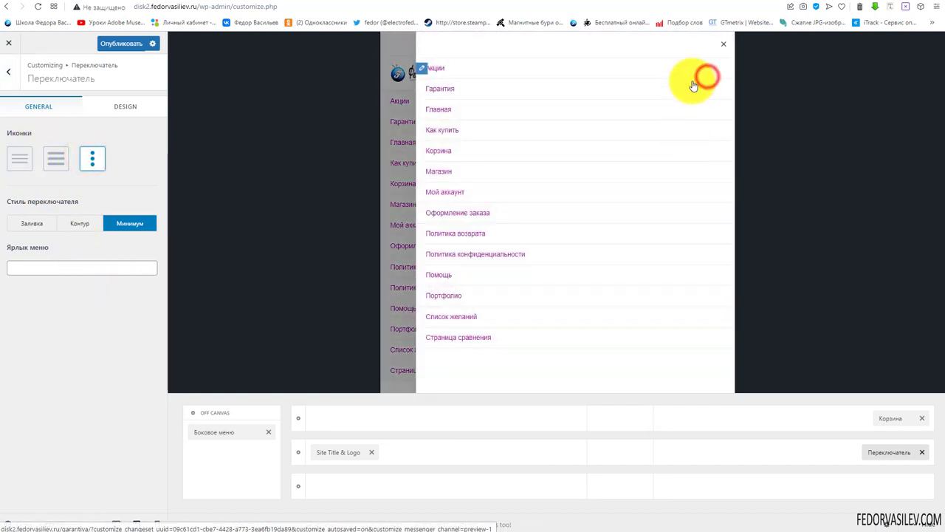
left_click(725, 39)
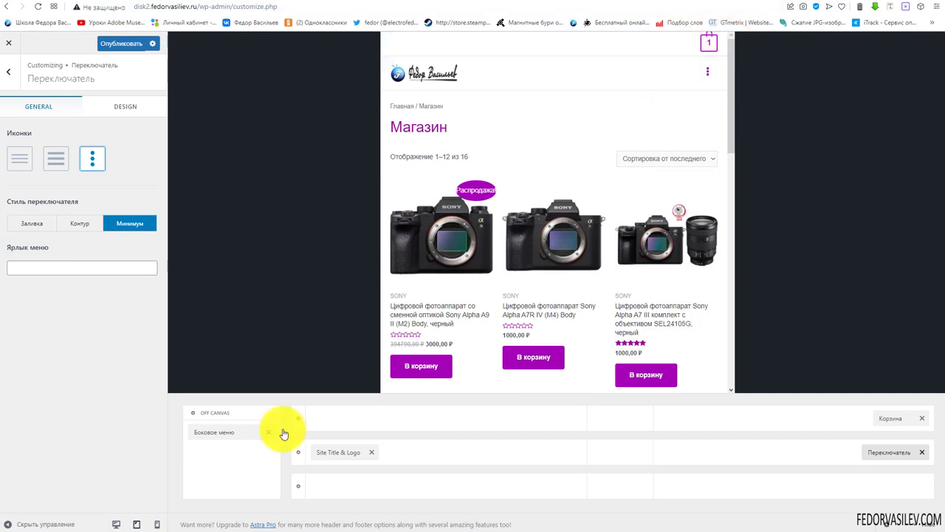
left_click(155, 524)
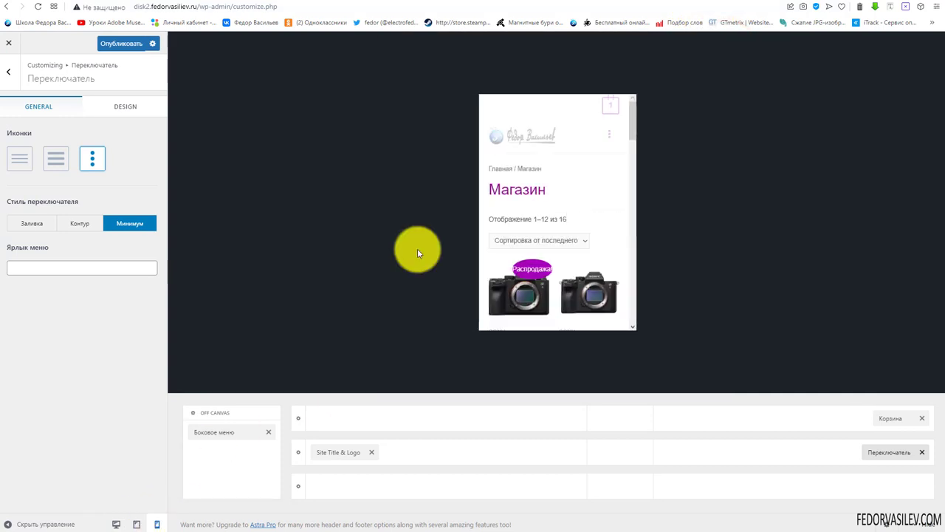
left_click(137, 525)
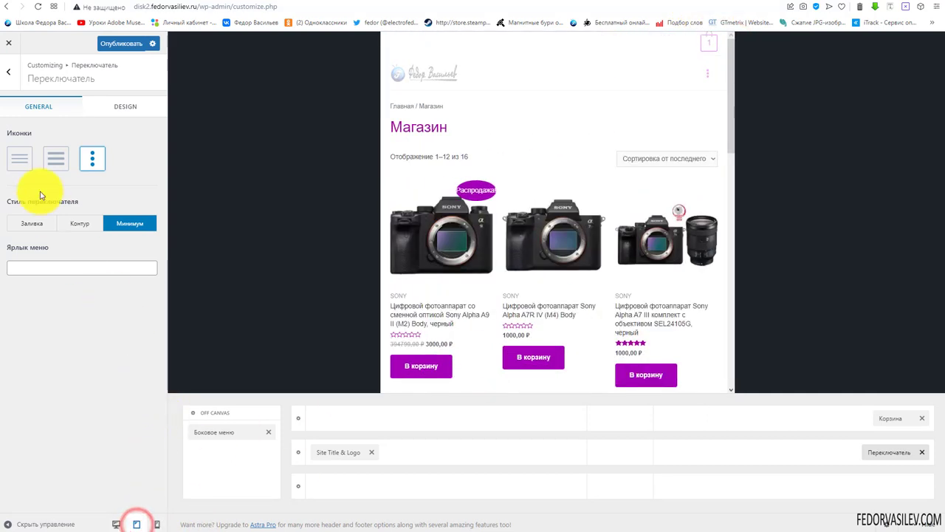
Give the menu toggle an outline style with the label 'Меню' and test it
left_click(37, 233)
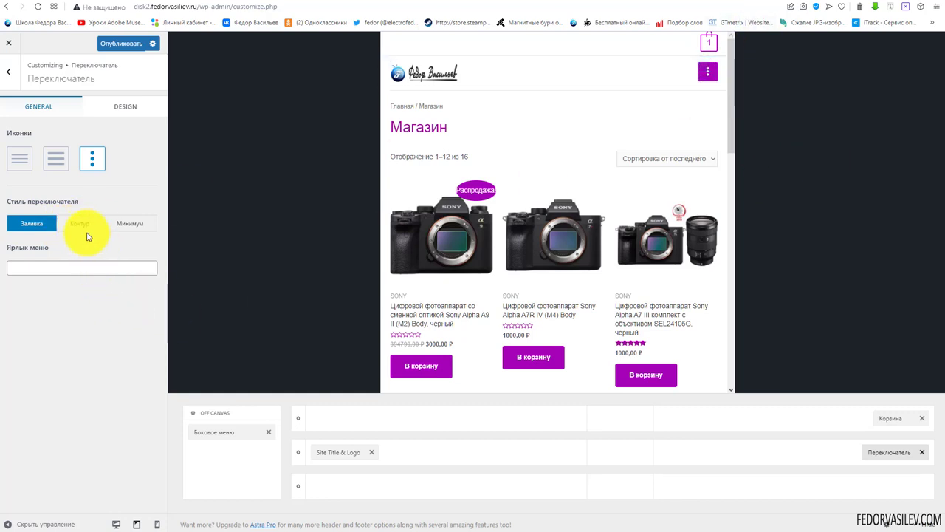
left_click(86, 230)
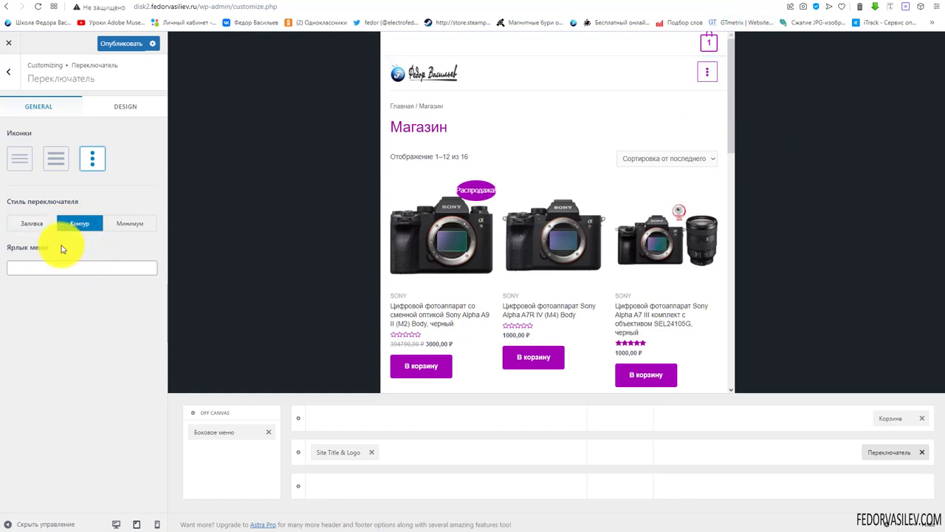
left_click(147, 228)
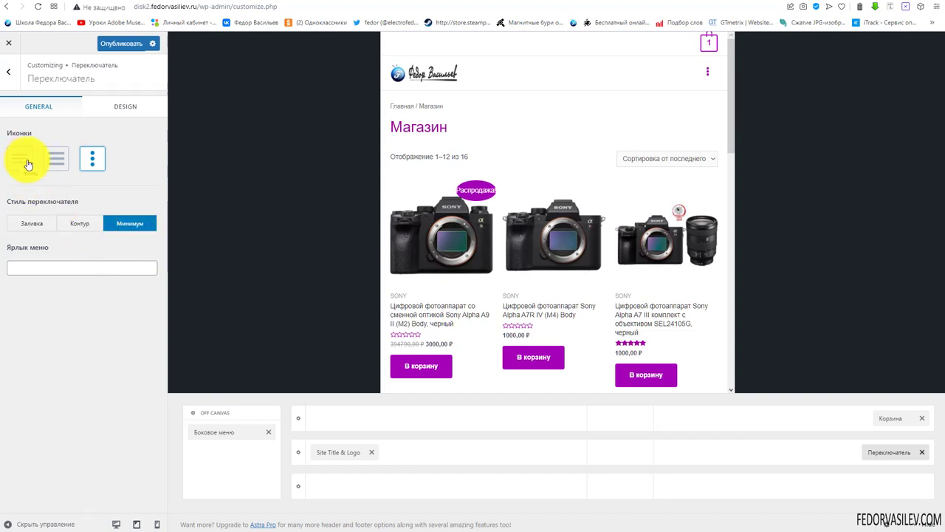
left_click(74, 223)
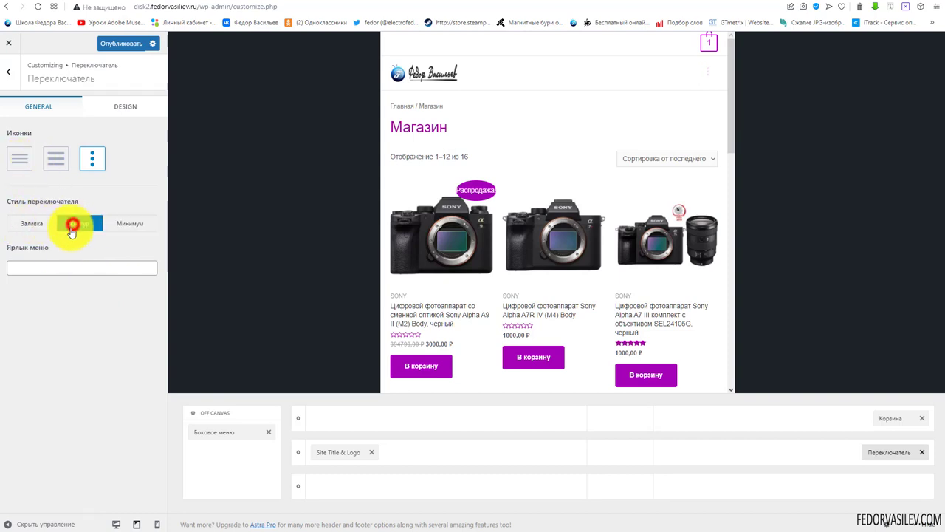
left_click(50, 268)
type("Мпеню")
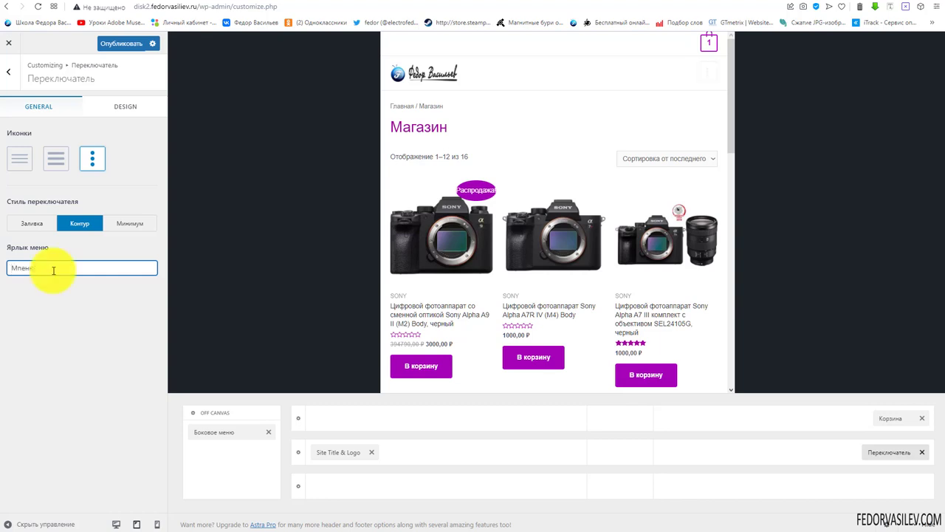
double_click(24, 267)
type("Меню")
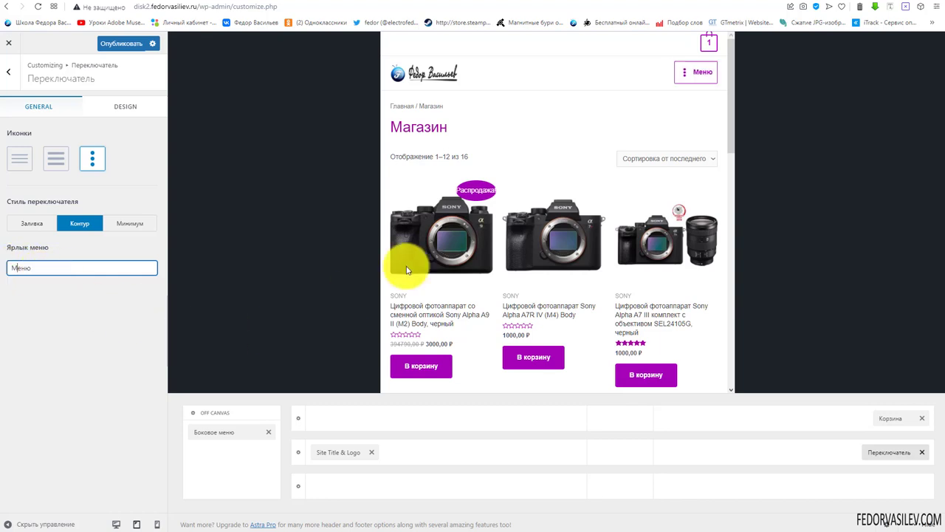
left_click(684, 77)
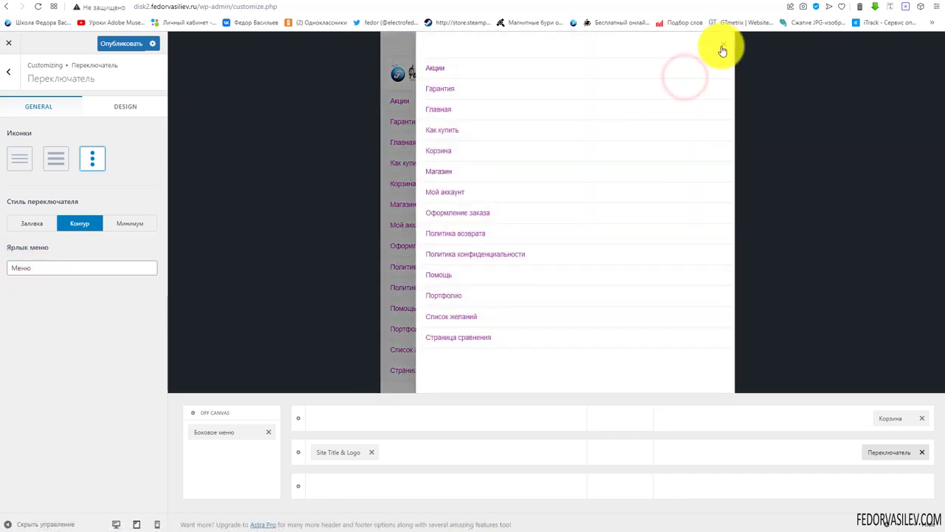
left_click(722, 42)
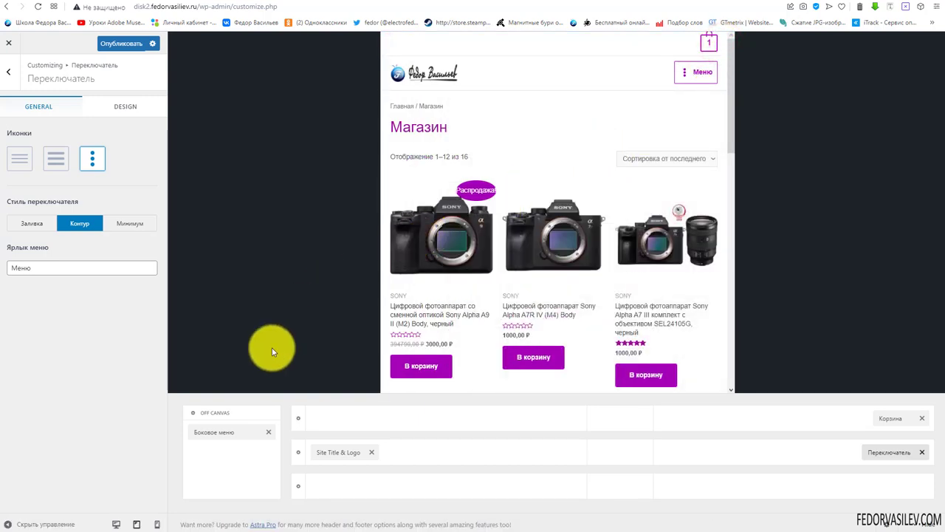
Publish the header changes and bring up the Корзина element's Design tab
left_click(112, 45)
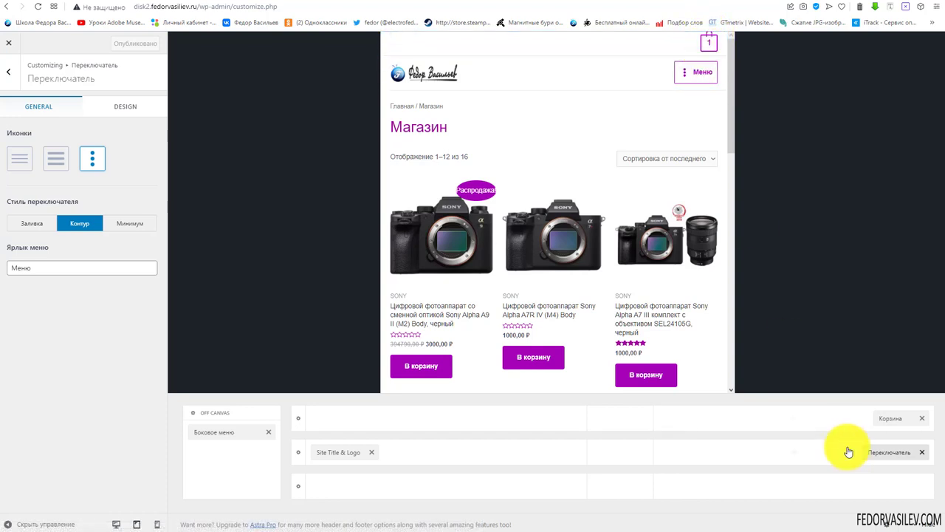
left_click(888, 421)
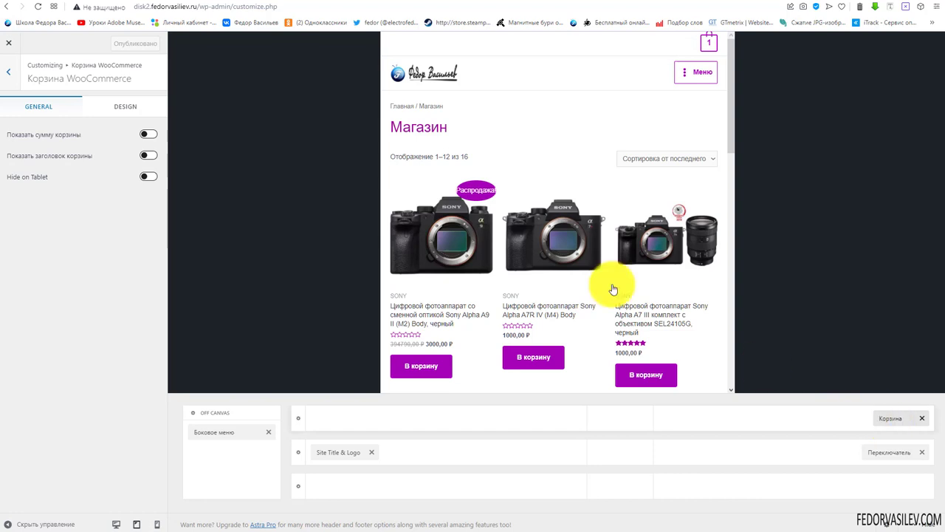
left_click(131, 107)
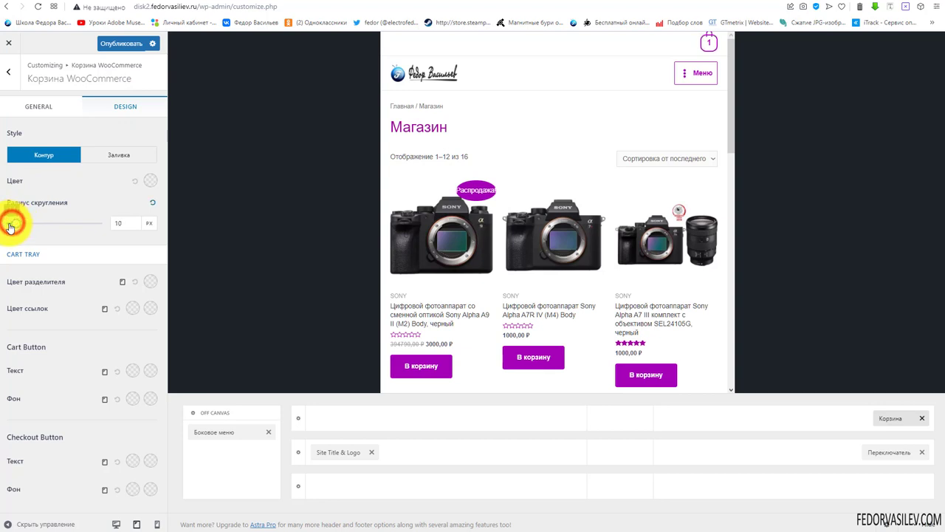
Lower the header cart icon's corner radius slider to 3 px
left_click_drag(8, 229, 7, 226)
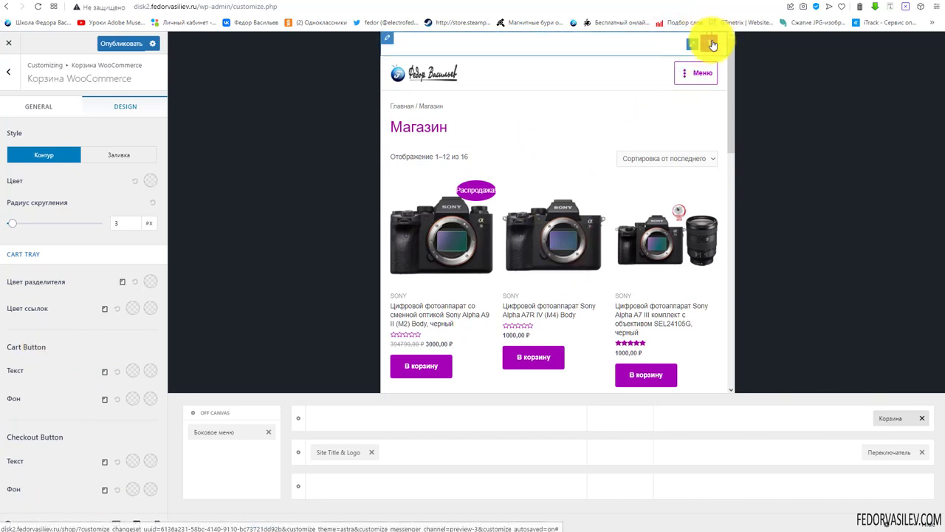
Set the Above Header row height to 65 px on tablet
left_click(299, 419)
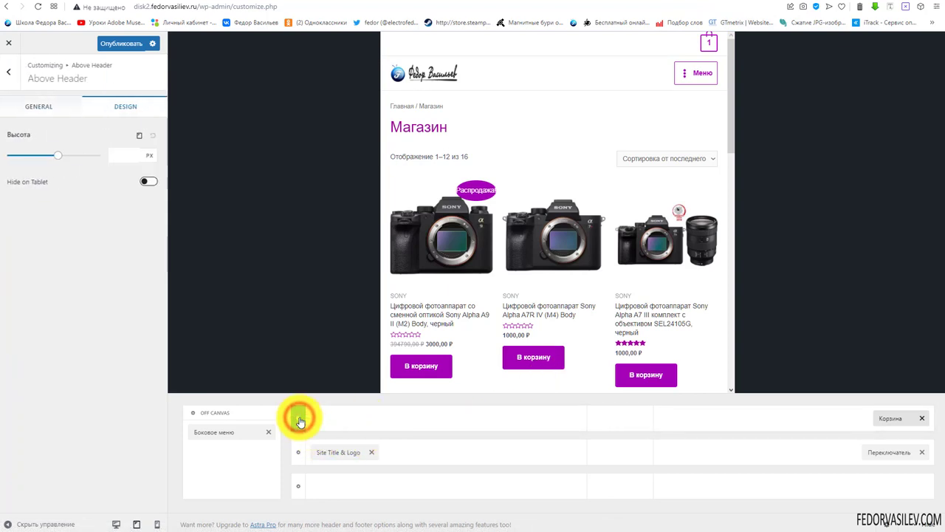
left_click(117, 158)
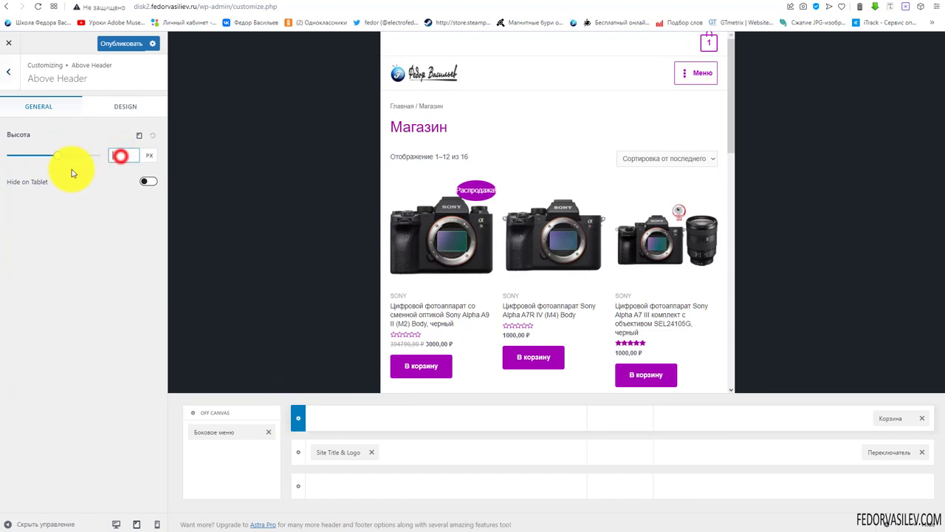
left_click_drag(64, 158, 17, 165)
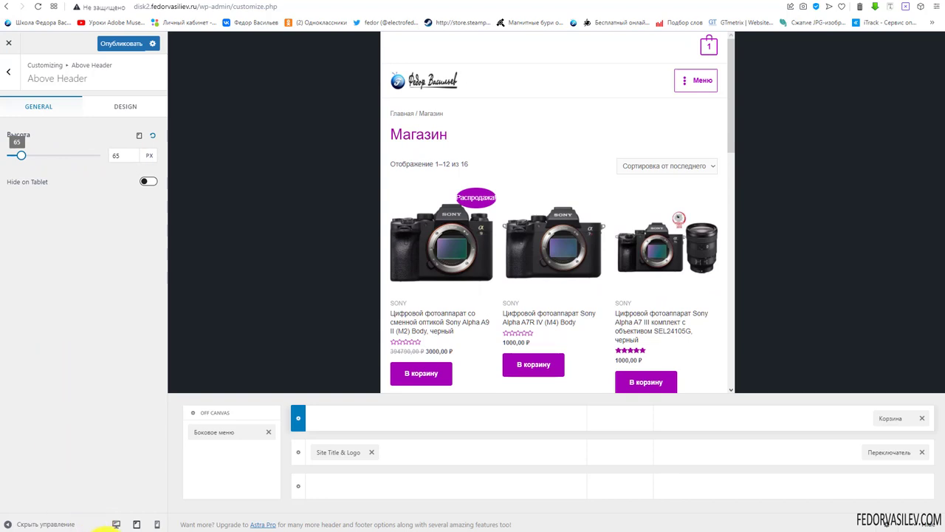
Set the top row height to 59 px in mobile preview, then open Site Title & Logo
left_click(156, 524)
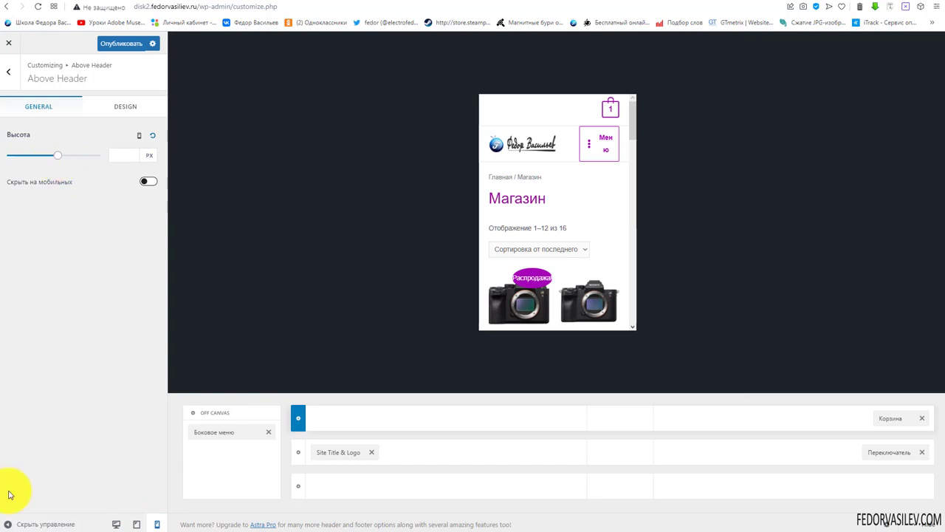
left_click(58, 158)
left_click_drag(57, 158, 16, 161)
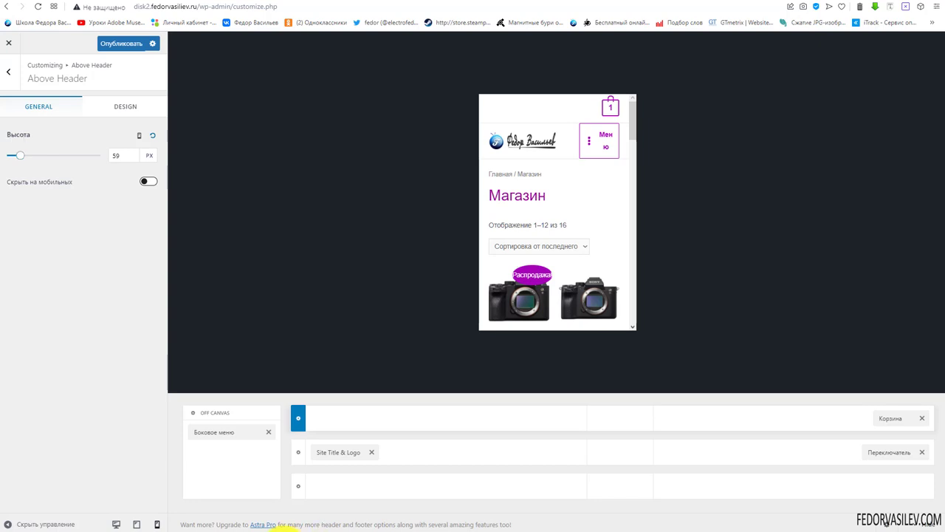
left_click(352, 453)
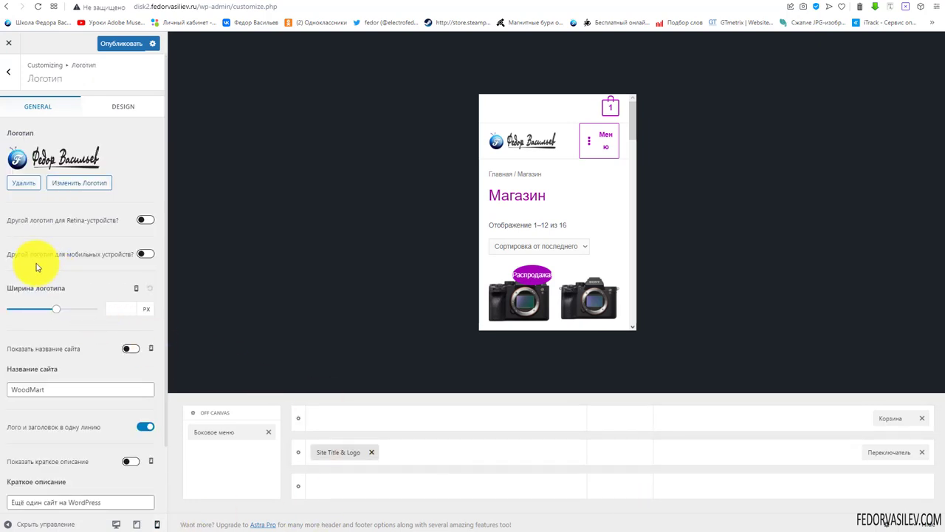
Enable a separate mobile logo, choose the cropped F image, and set its width to 39 px
left_click(146, 254)
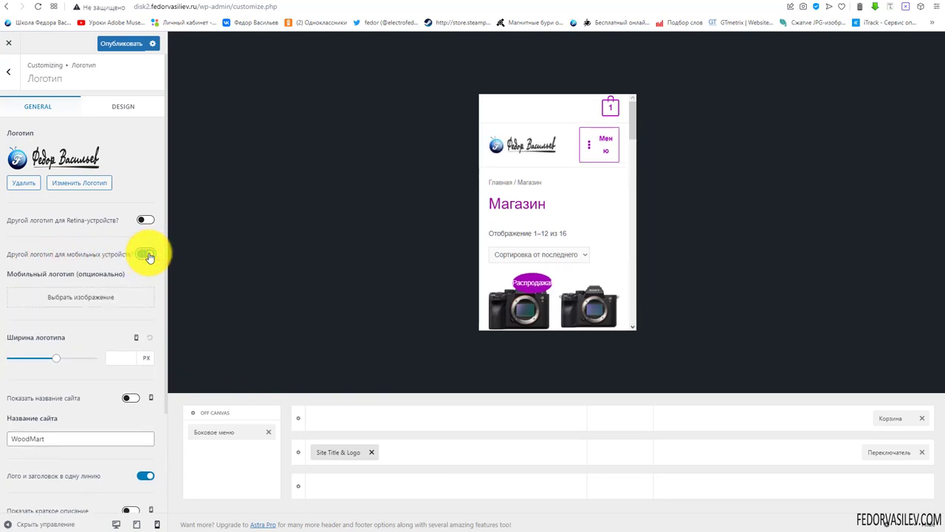
left_click(64, 303)
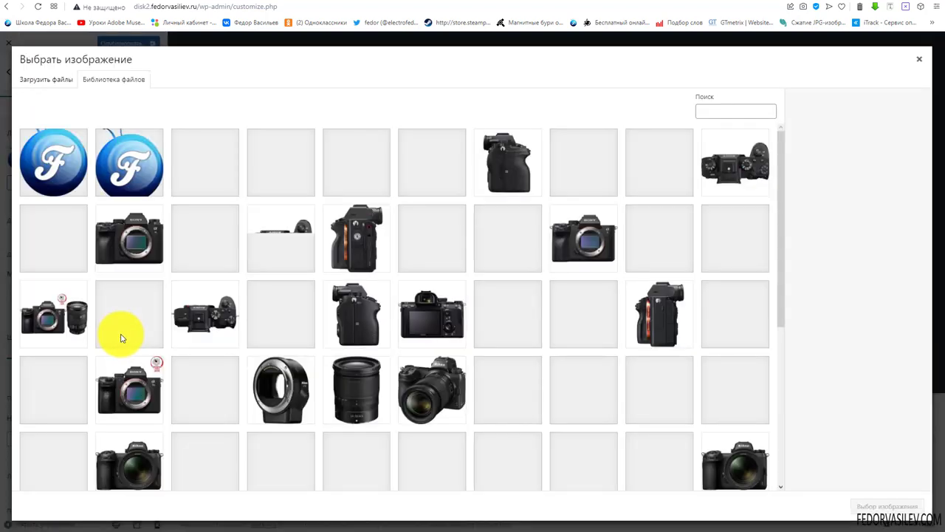
left_click(134, 155)
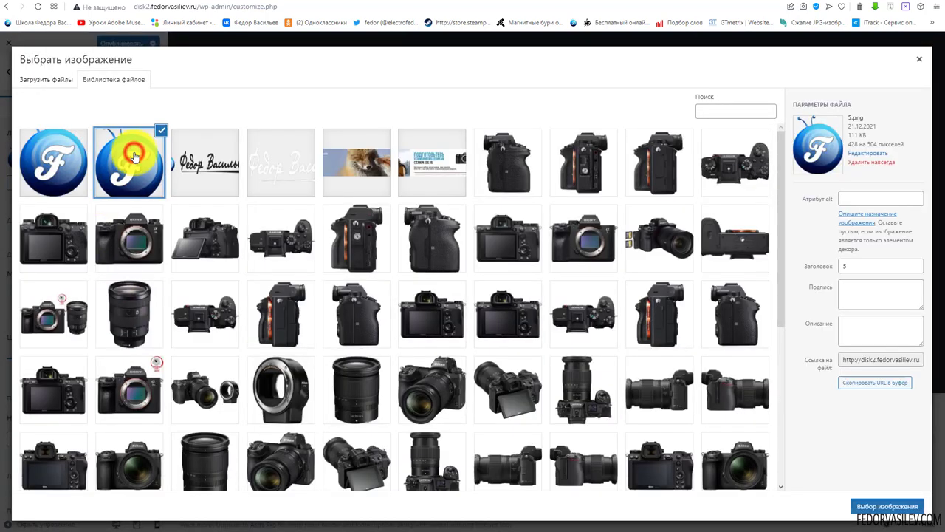
left_click(68, 165)
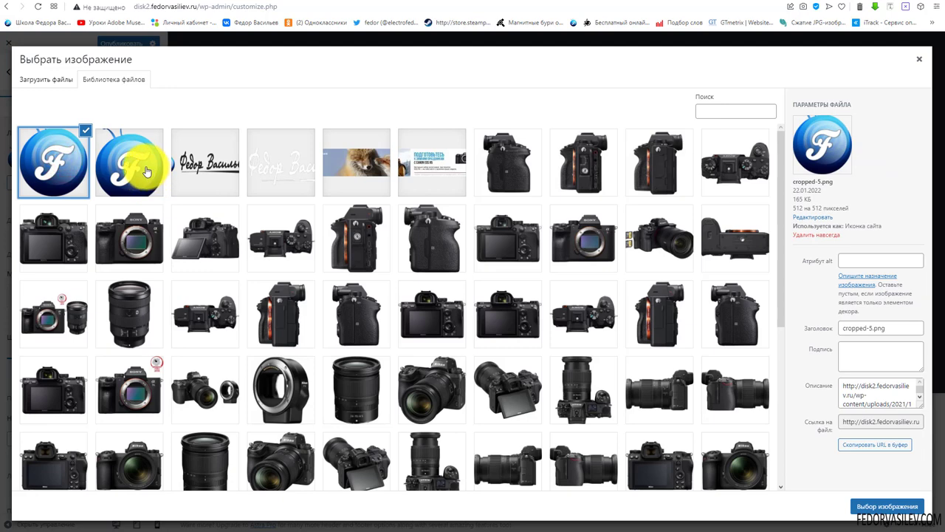
left_click(869, 505)
scroll(120, 329, "down", 1)
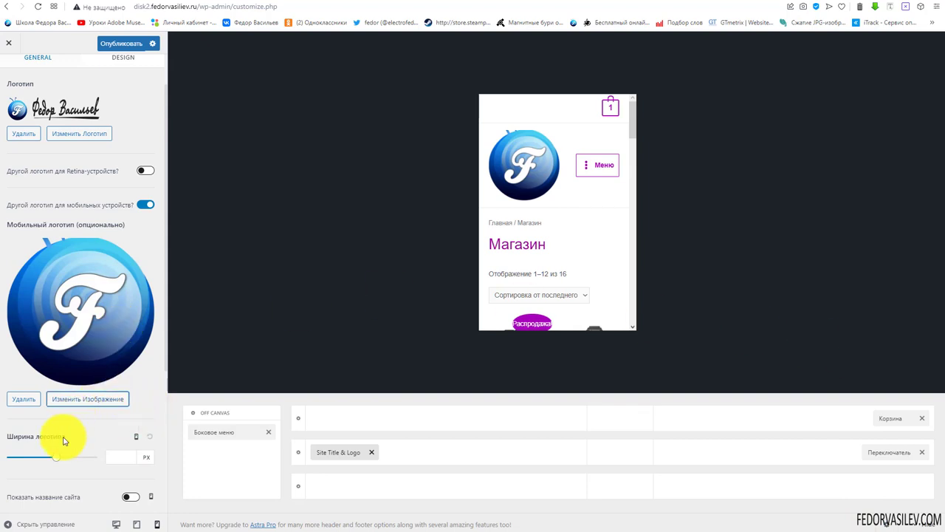
left_click_drag(62, 461, 17, 400)
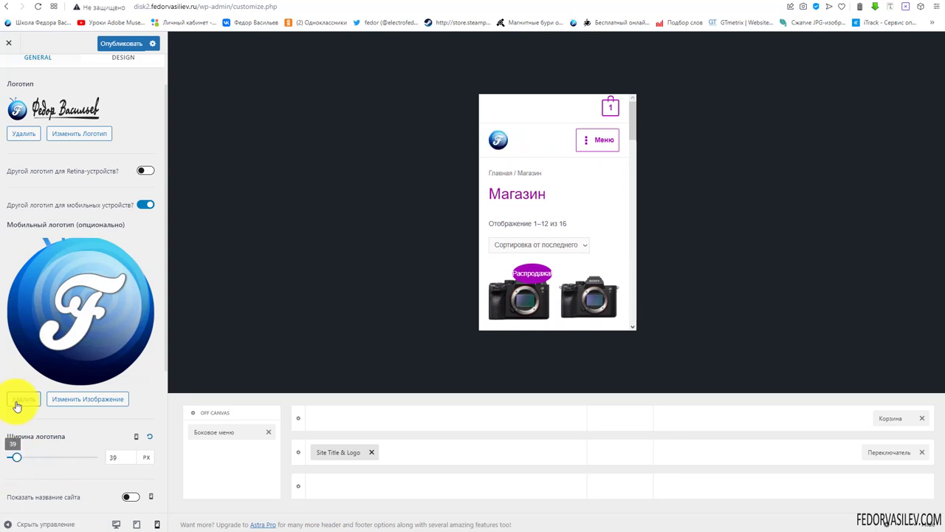
left_click(18, 399)
Replace the mobile logo with the antennae F logo and reset the logo width to default
left_click(61, 251)
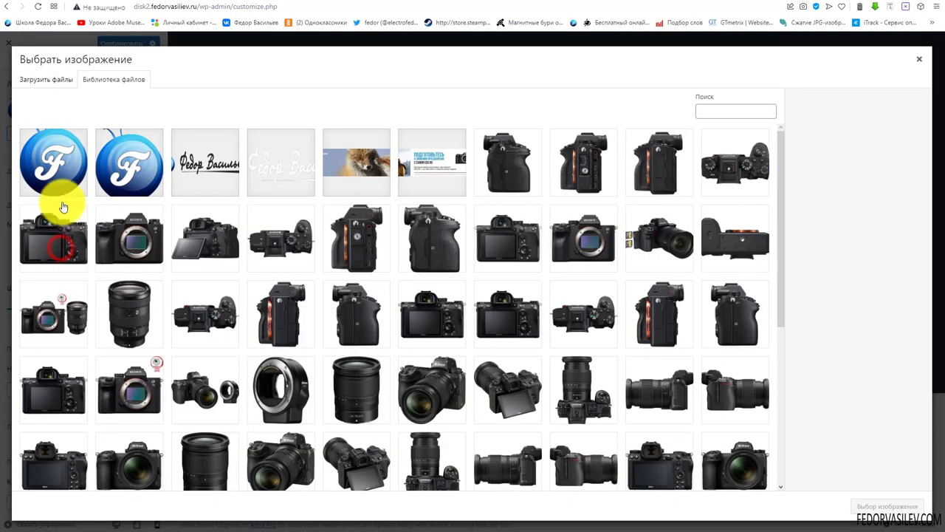
left_click(127, 158)
left_click(870, 507)
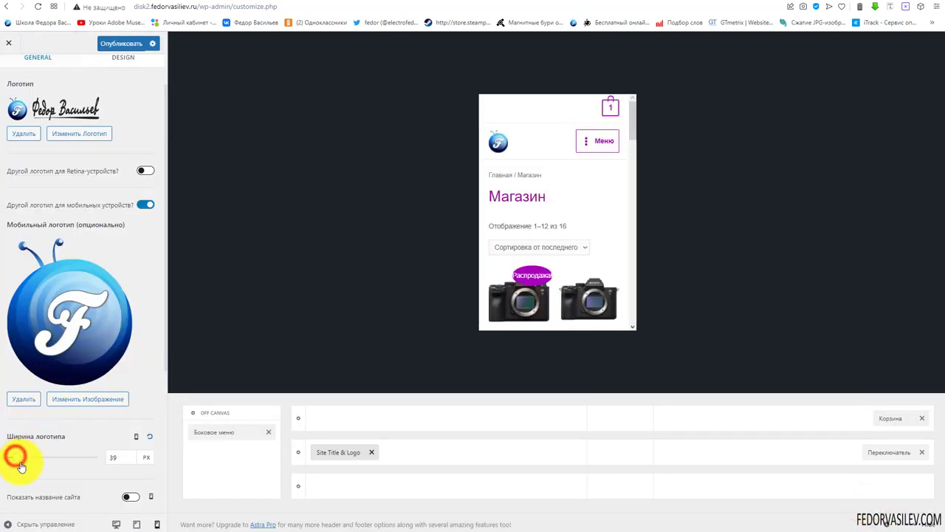
scroll(15, 463, "down", 1)
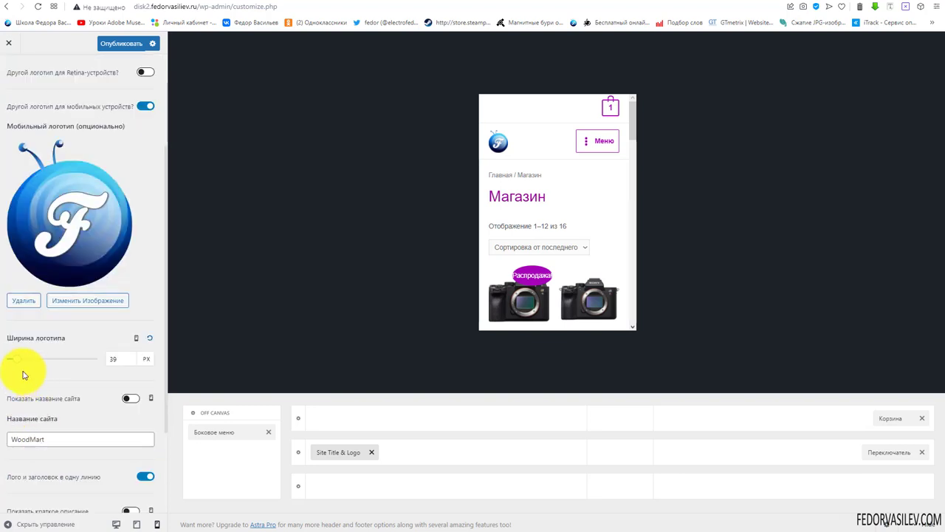
left_click_drag(19, 363, 16, 367)
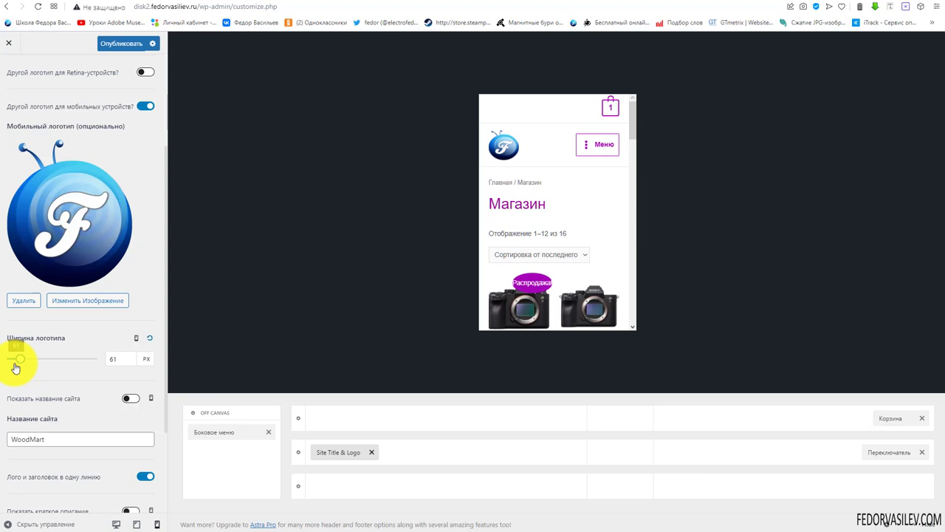
left_click(149, 337)
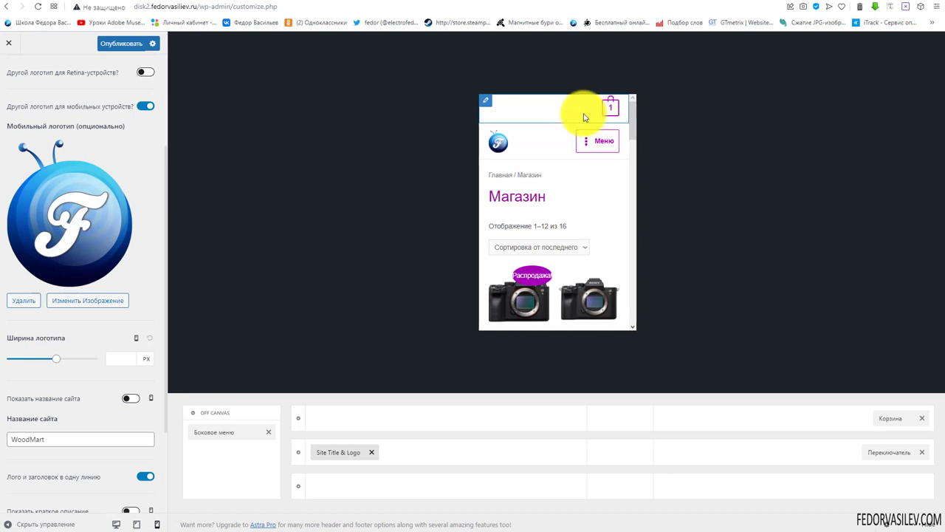
In tablet preview, reselect the antennae F logo as the mobile logo
left_click(137, 525)
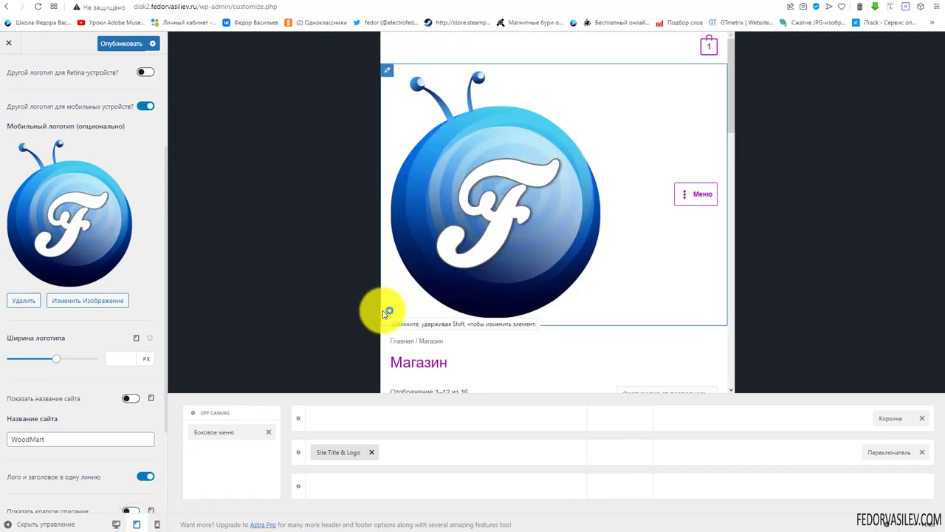
scroll(78, 403, "up", 2)
left_click(78, 403)
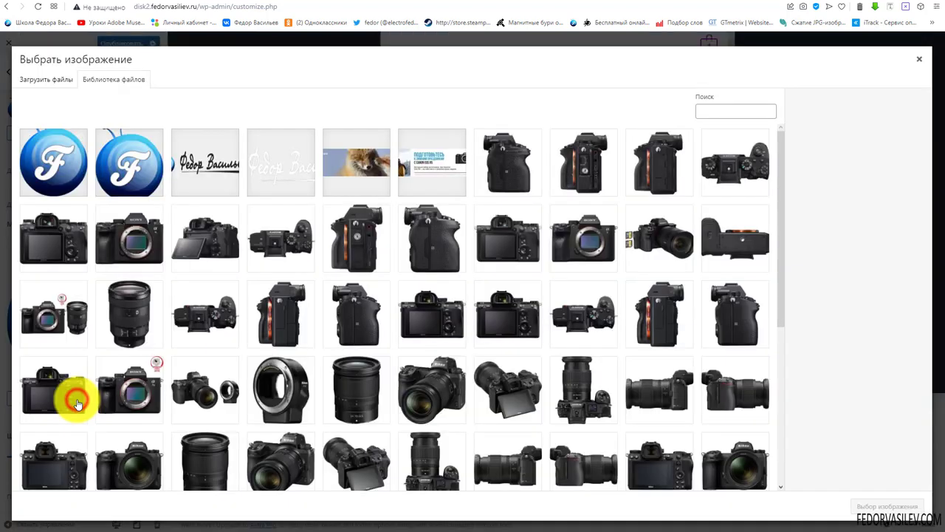
left_click(129, 163)
left_click(863, 508)
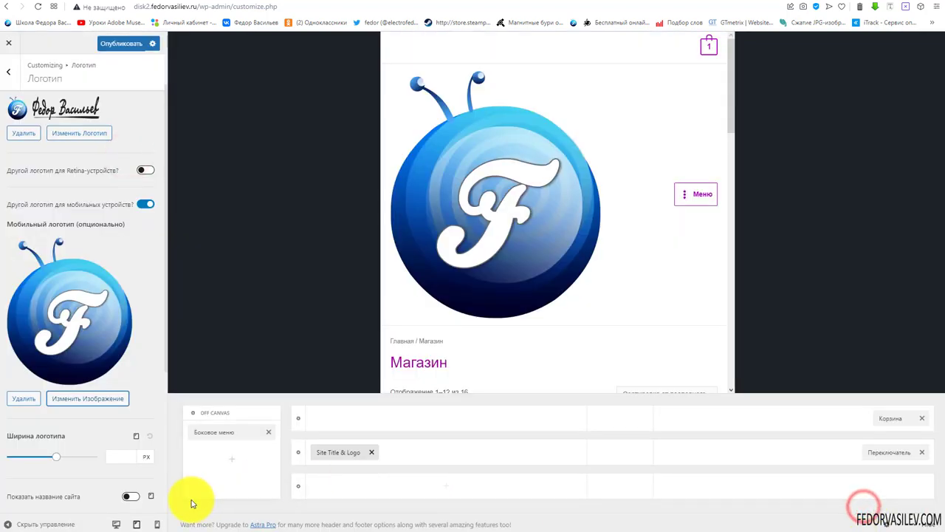
Set the logo width to 50 px and check the mobile and tablet previews
left_click_drag(56, 459, 17, 457)
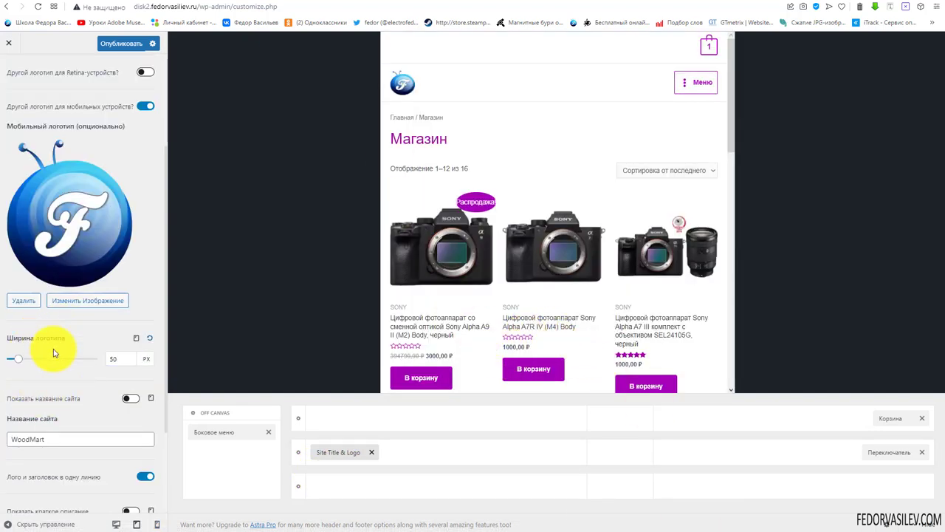
double_click(112, 361)
key("BackSpace")
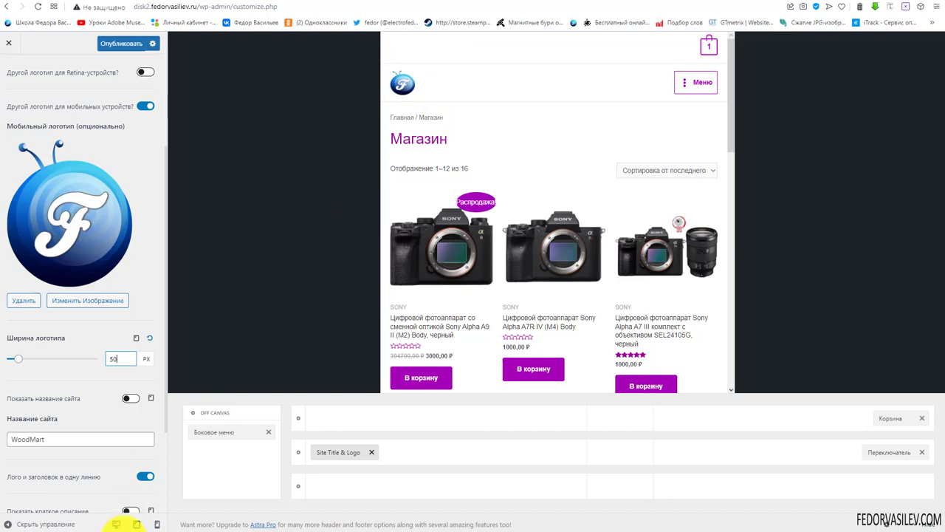
left_click(157, 525)
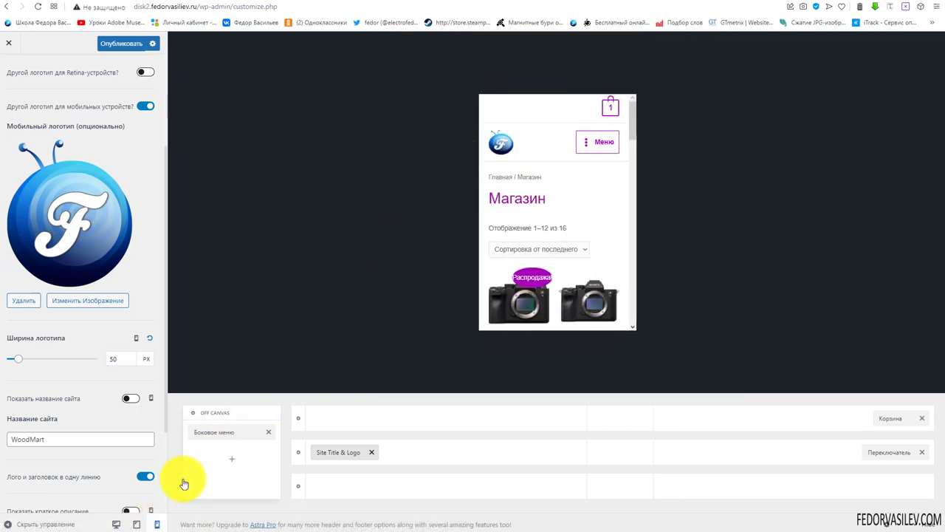
left_click(137, 525)
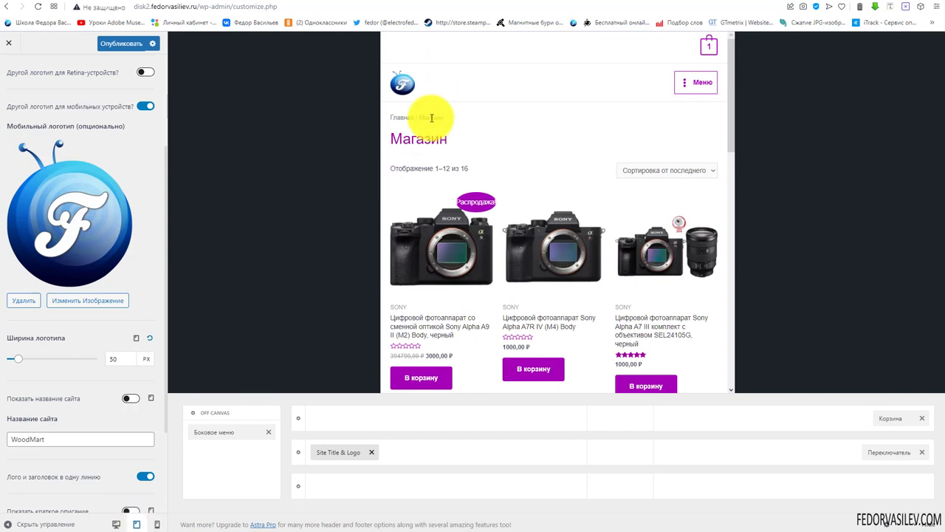
Add a search element to the desktop header row, placed next to the cart
left_click(116, 525)
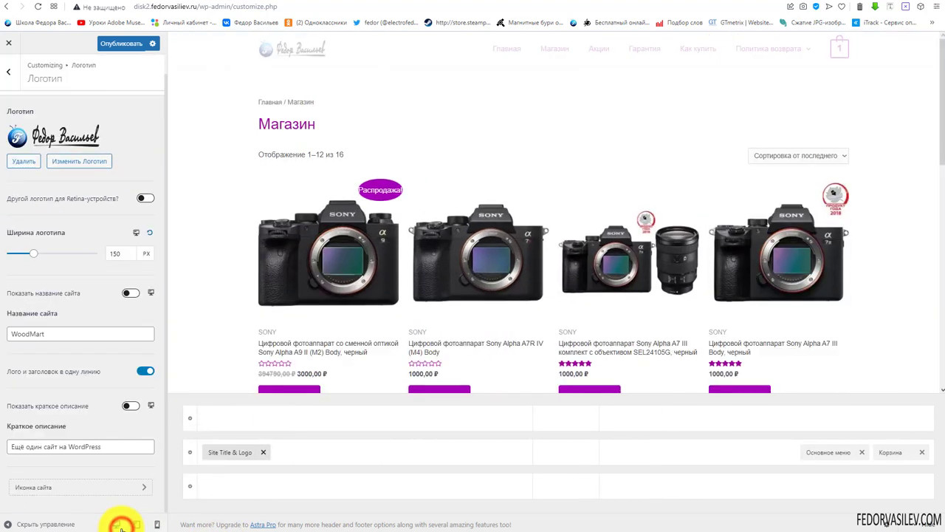
left_click(106, 46)
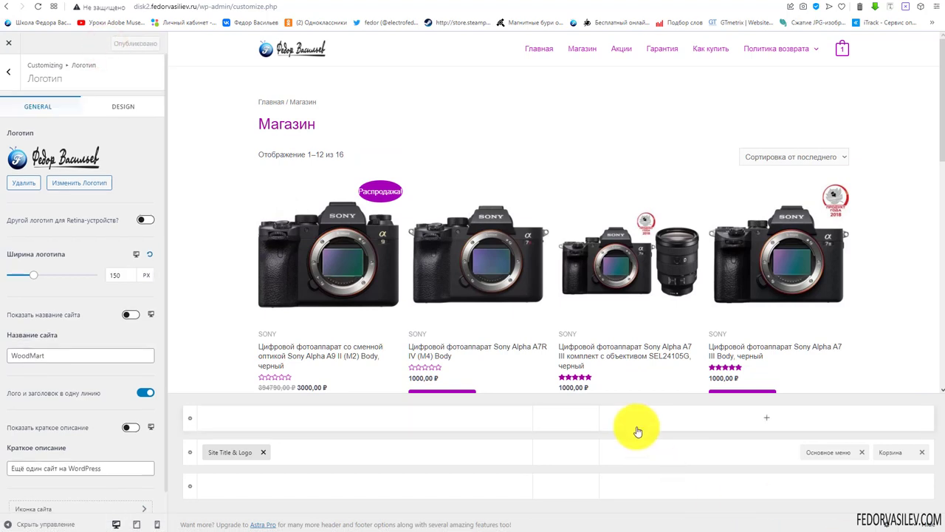
left_click(771, 454)
left_click(581, 377)
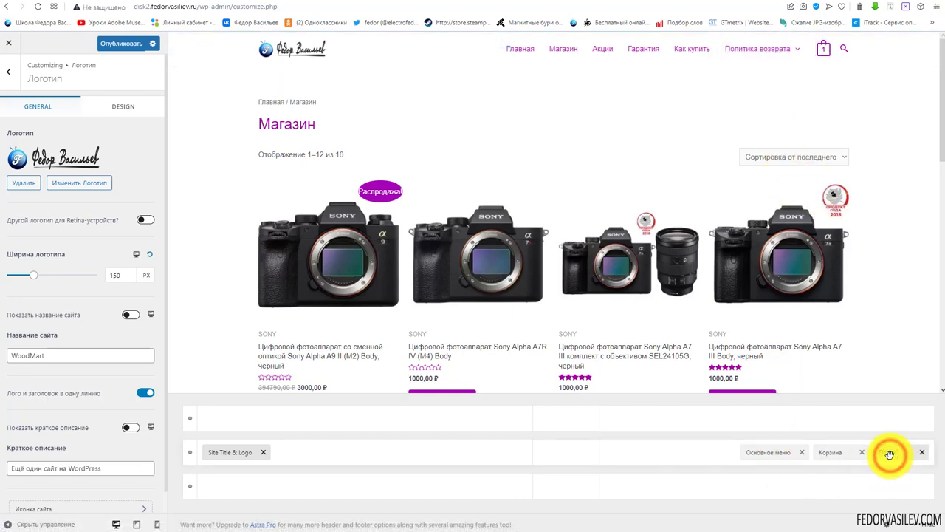
left_click_drag(890, 454, 793, 464)
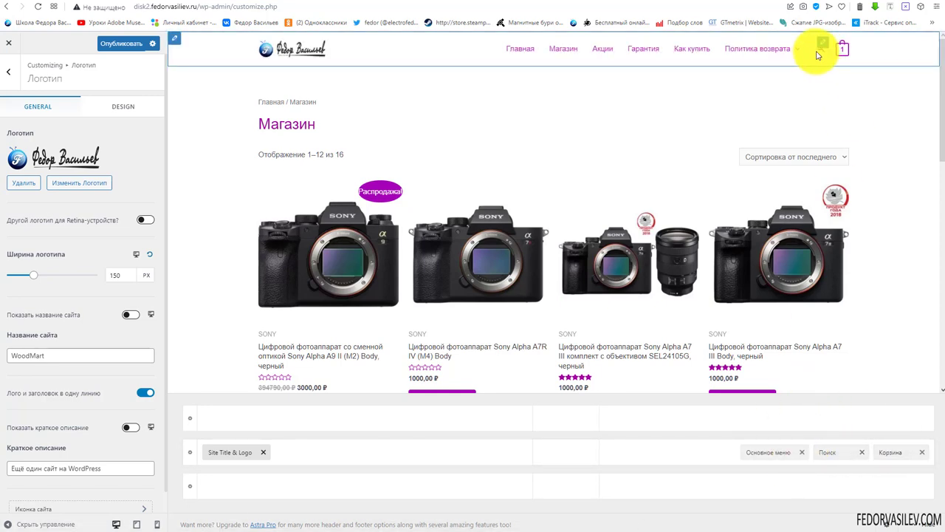
Review the search icon's General and Design settings (18 px icon) and publish the header
left_click(835, 452)
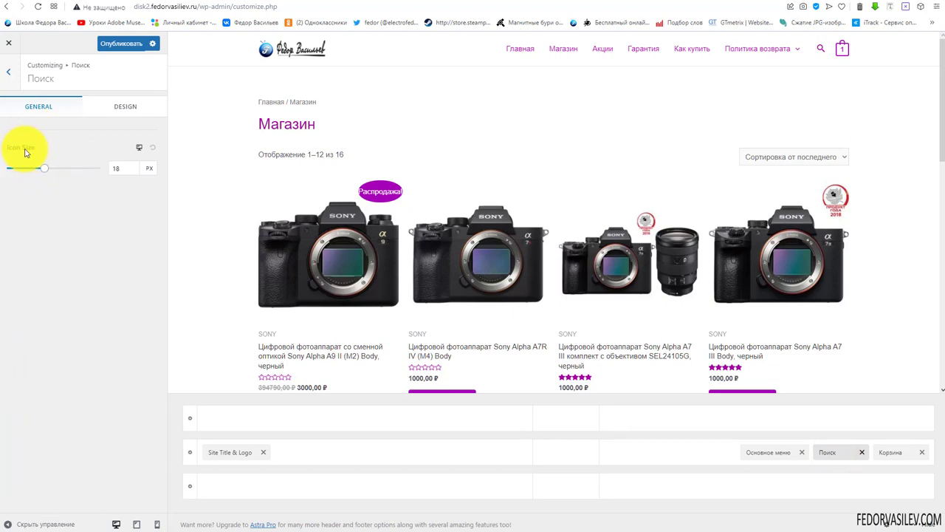
left_click(110, 110)
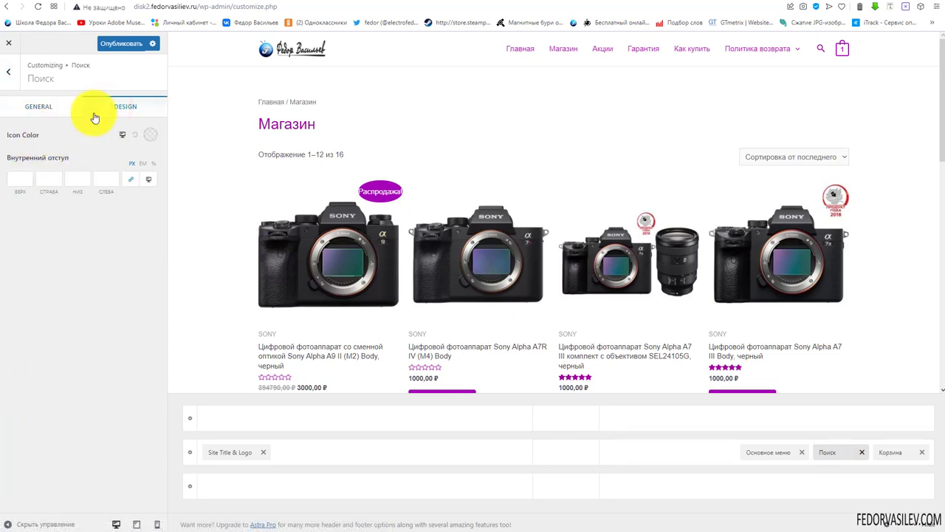
left_click(12, 101)
left_click(123, 41)
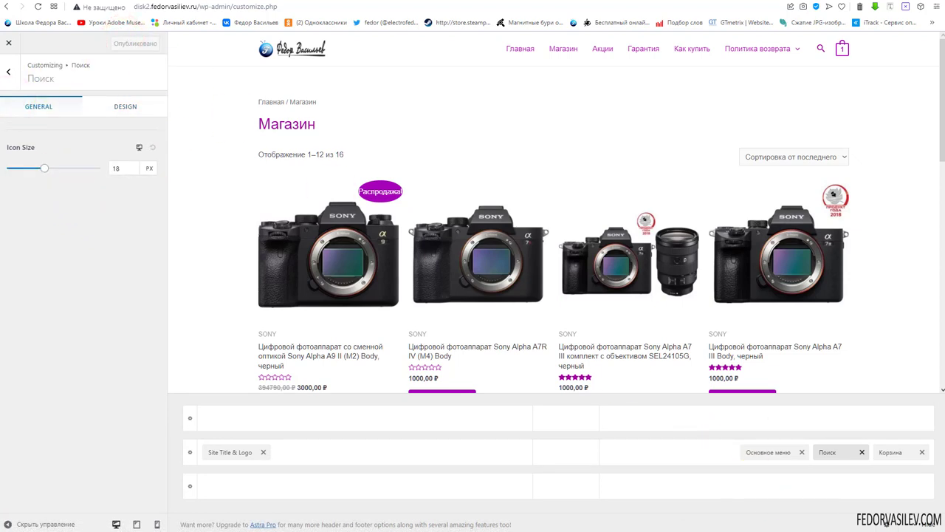
left_click(136, 524)
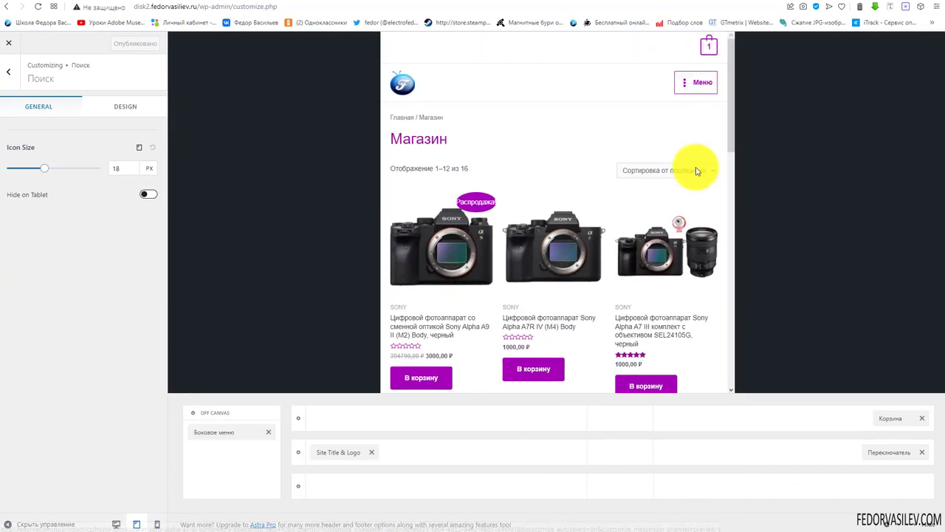
Add the search element to the tablet header, placed before the cart
left_click(794, 419)
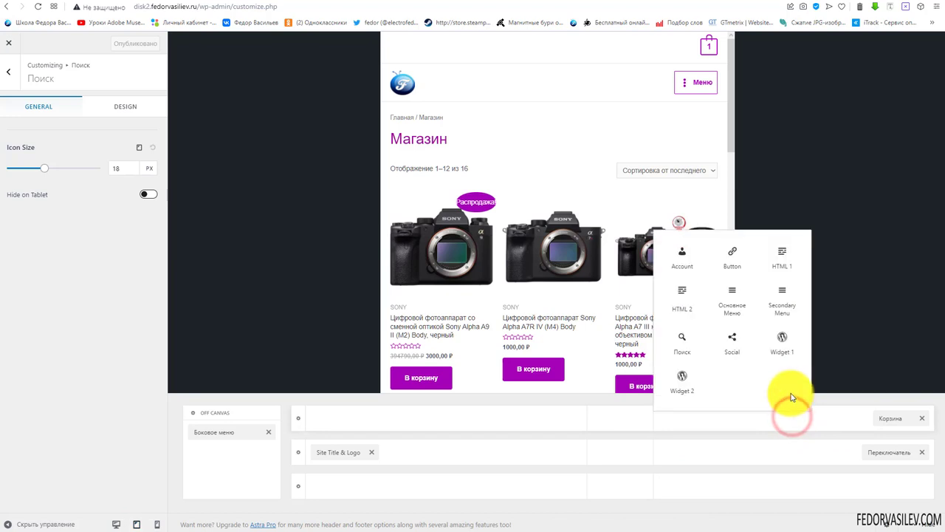
left_click(682, 341)
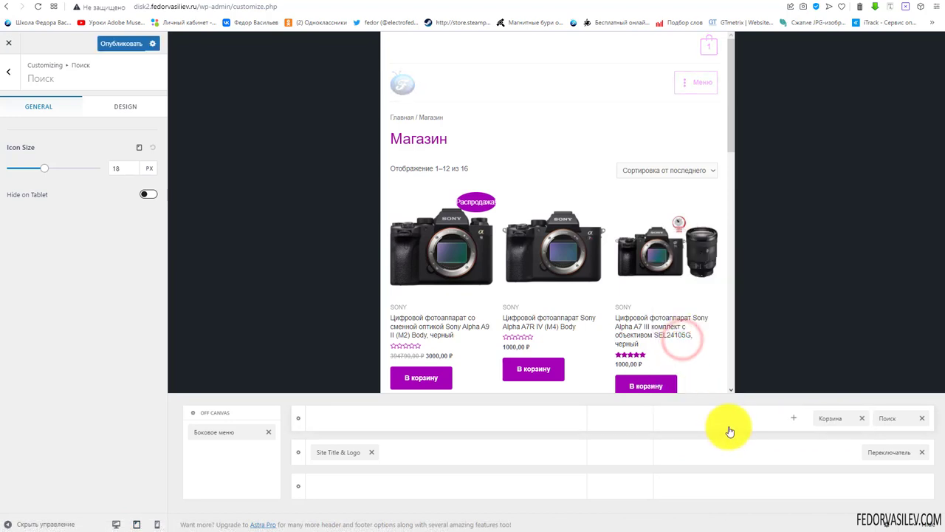
left_click_drag(886, 418, 828, 427)
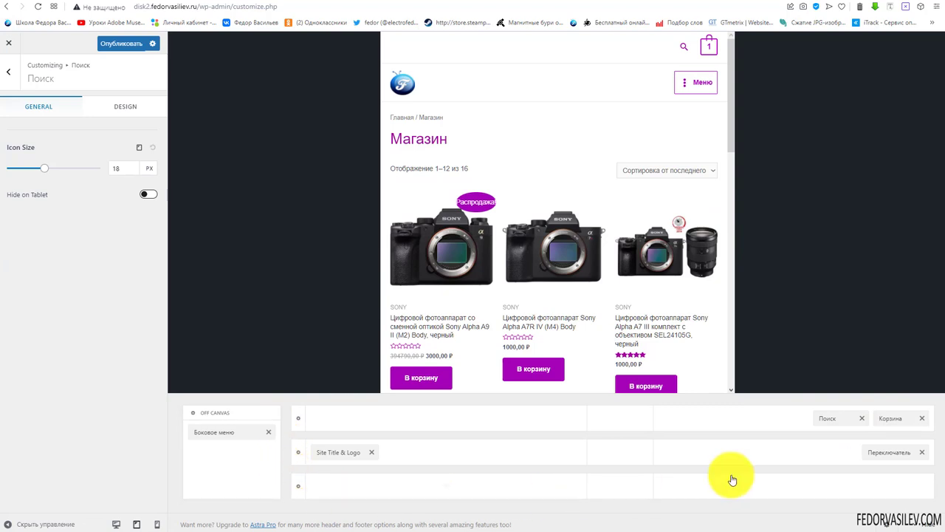
Check the mobile preview, publish the changes, and view the live shop page
left_click(157, 524)
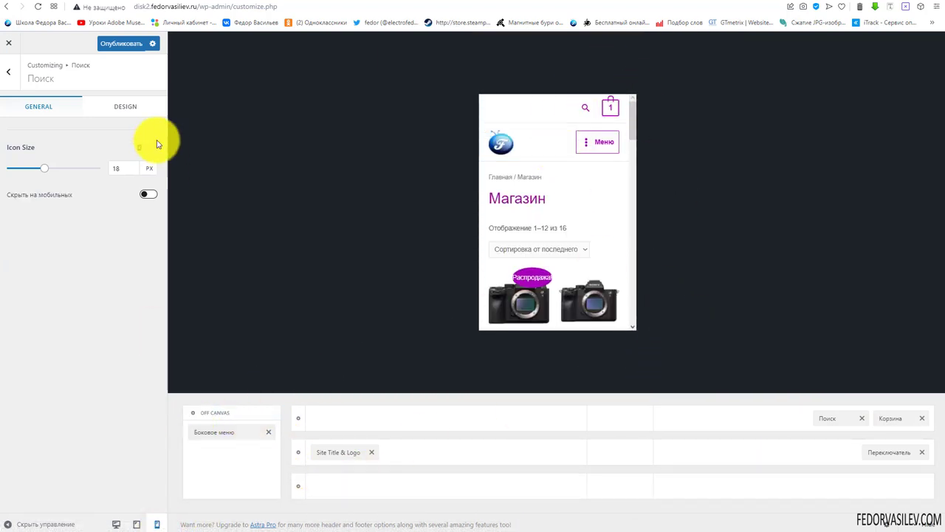
left_click(121, 44)
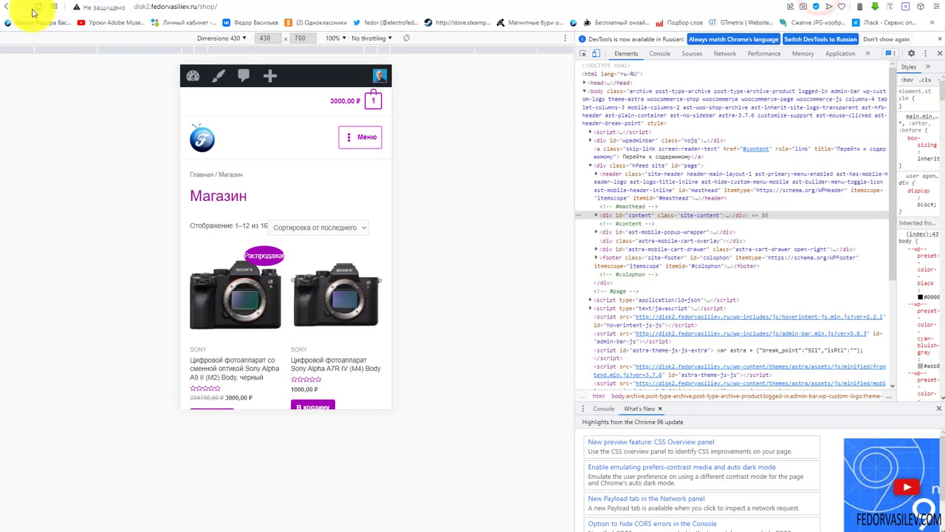
left_click(32, 8)
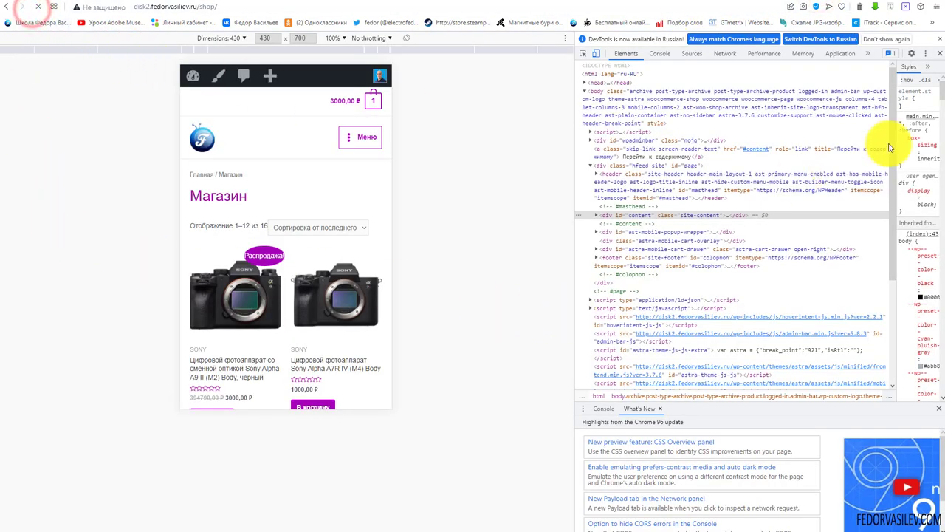
Reload the live shop page and try opening and closing the header search box
left_click(940, 53)
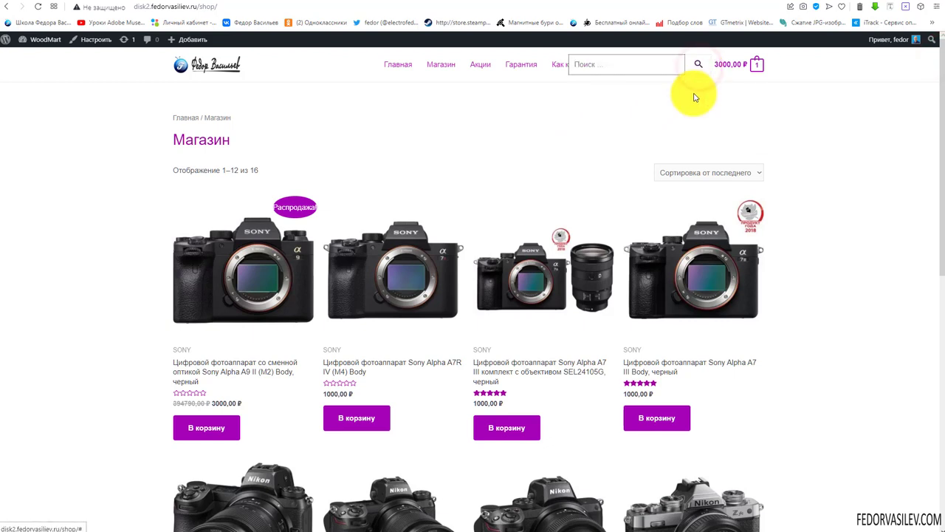
left_click(697, 67)
left_click(694, 66)
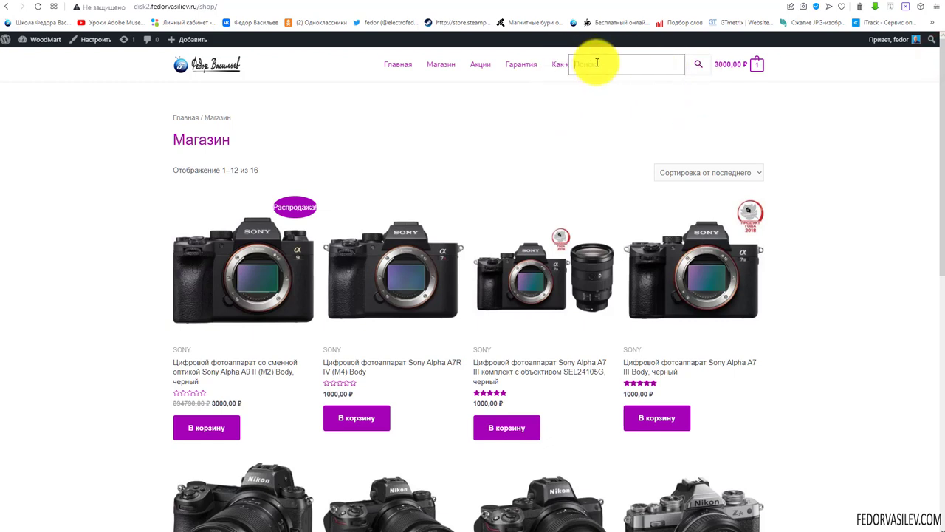
left_click(837, 101)
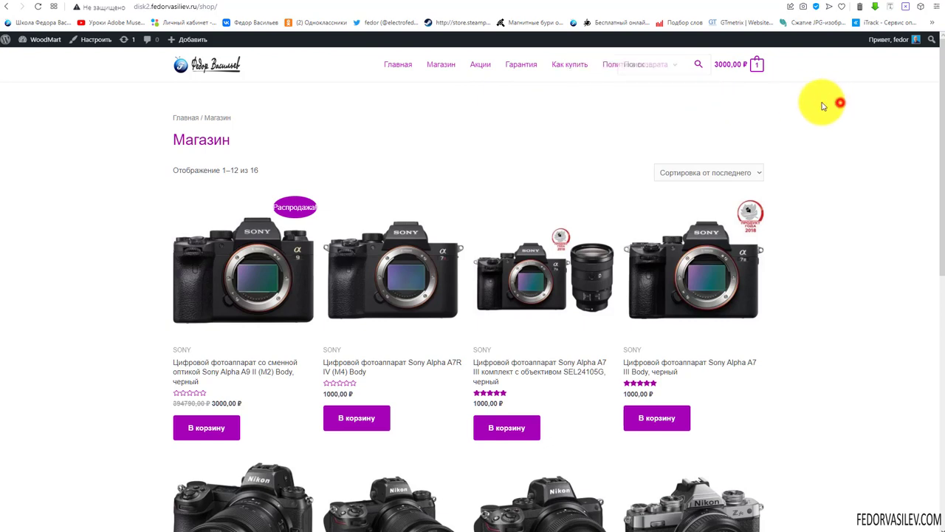
left_click(699, 65)
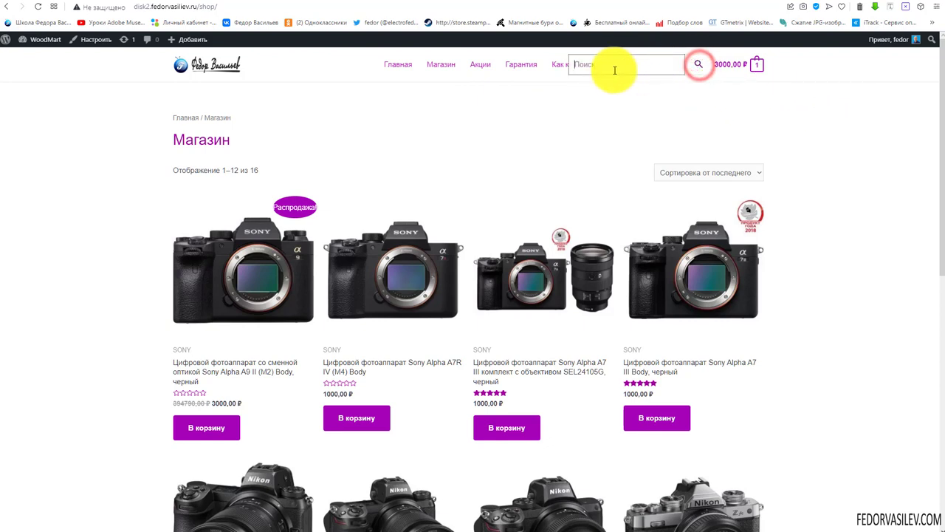
left_click(203, 372)
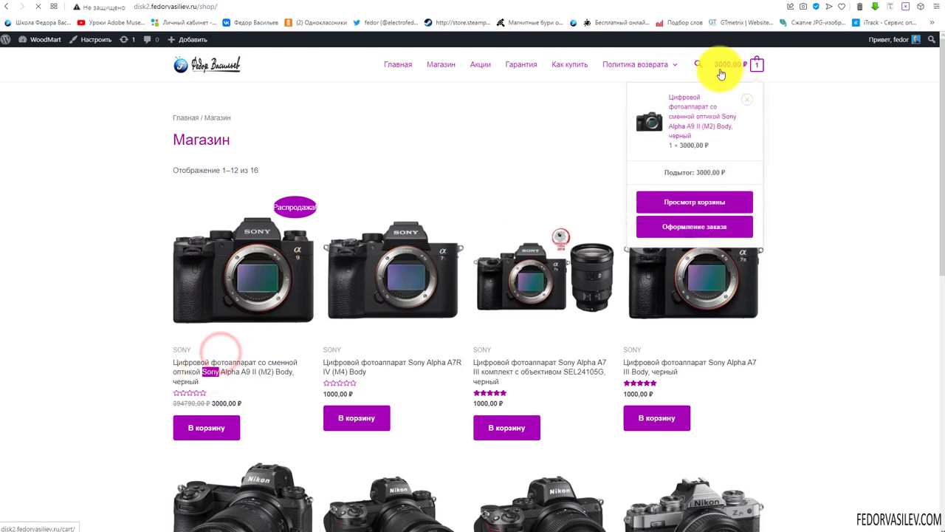
left_click(691, 64)
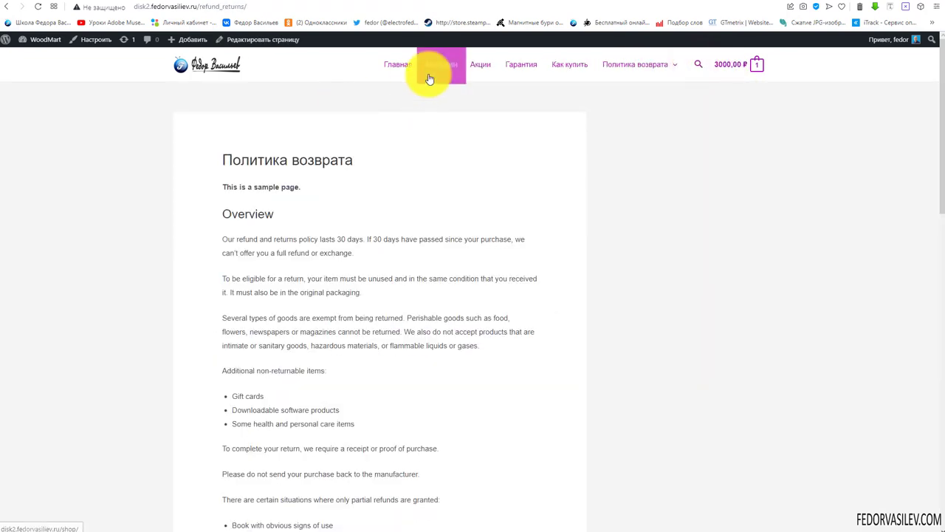
left_click(412, 69)
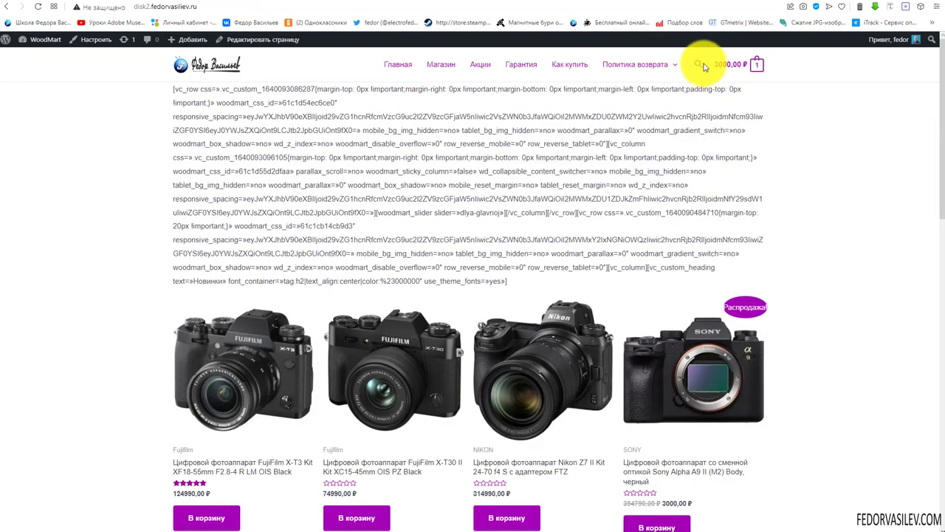
Search the site for Sony, scroll through the camera results, and return to the shop page
left_click(698, 65)
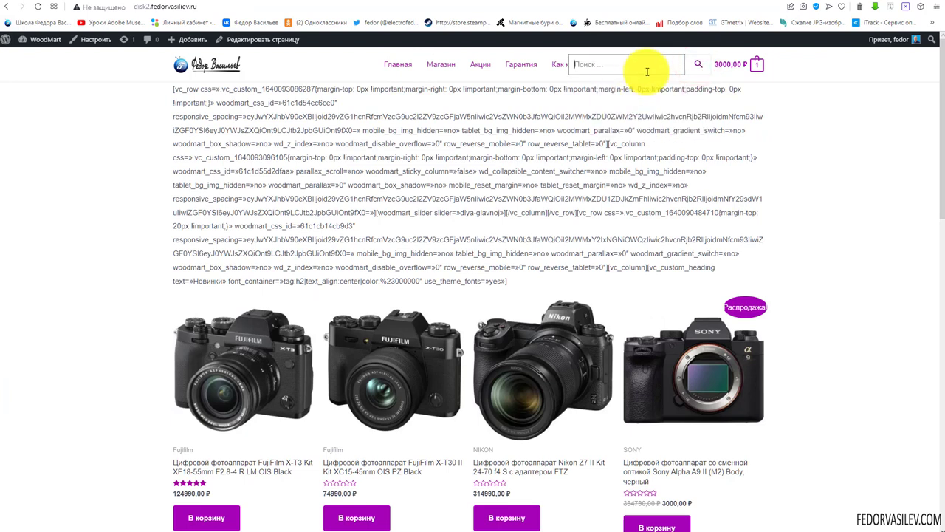
left_click(701, 68)
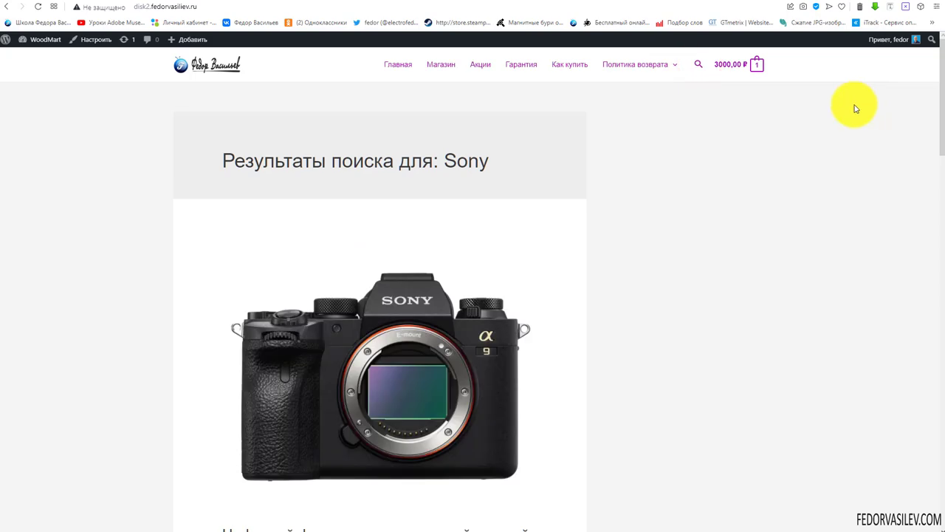
scroll(538, 164, "down", 10)
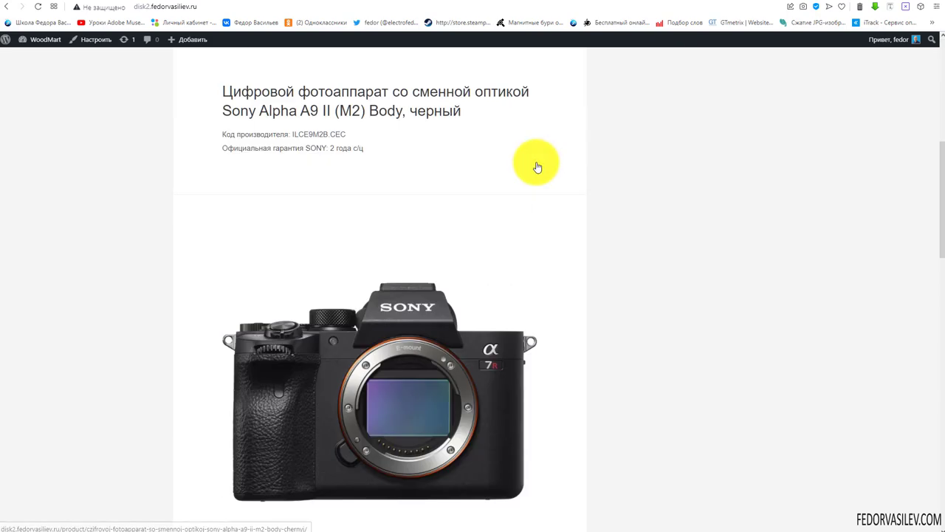
scroll(537, 165, "down", 5)
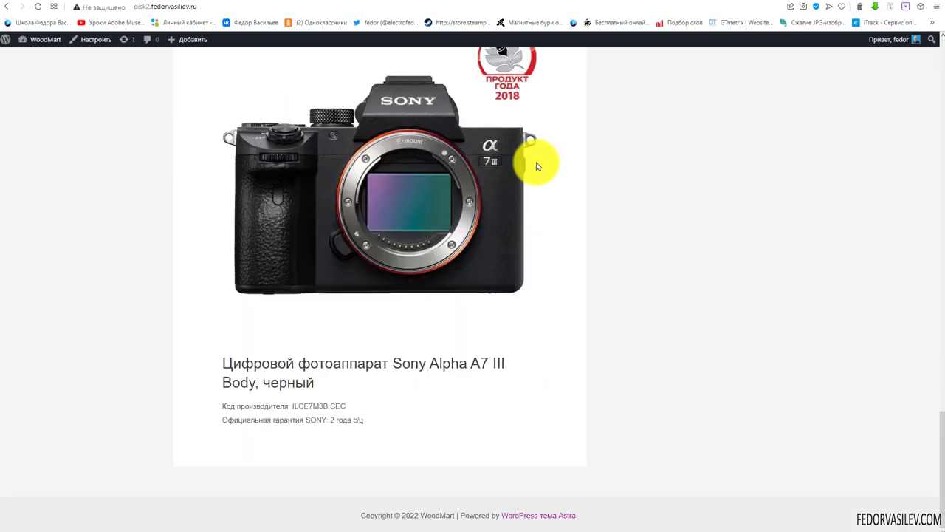
scroll(537, 164, "up", 10)
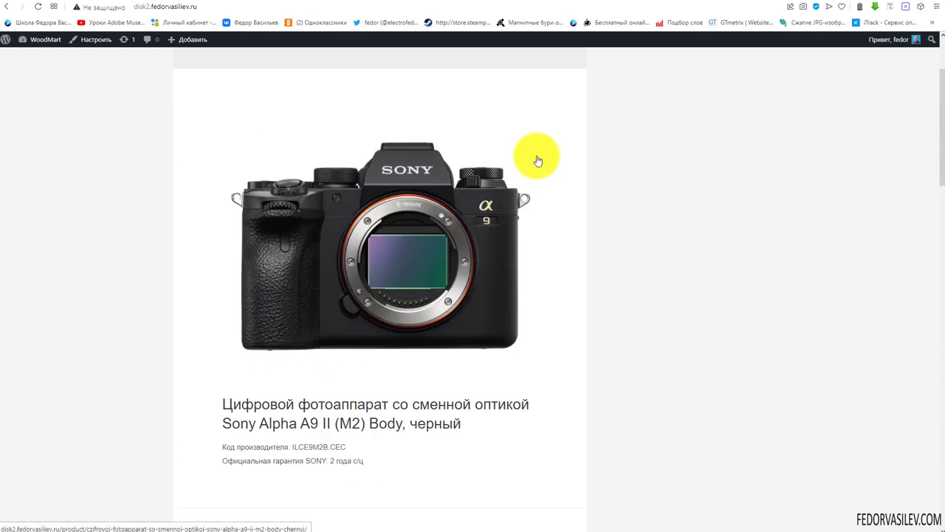
scroll(539, 161, "up", 3)
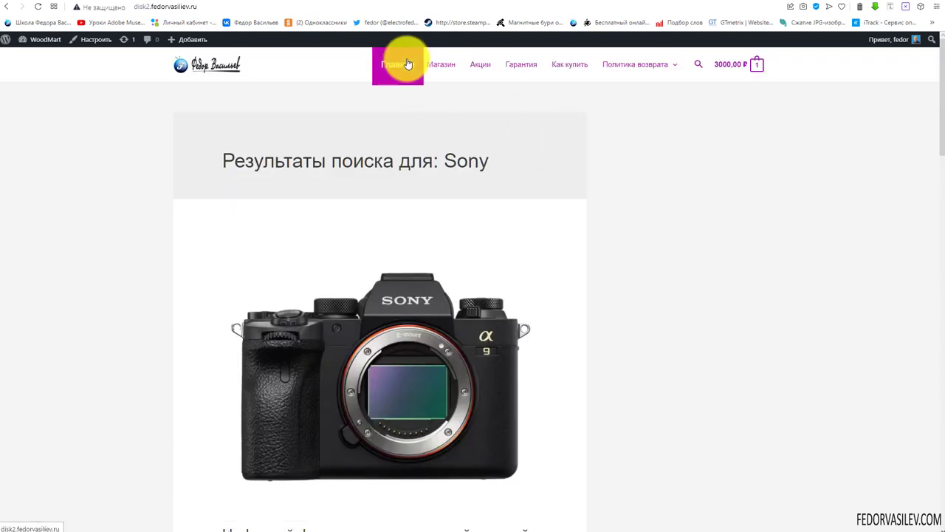
scroll(942, 226, "down", 5)
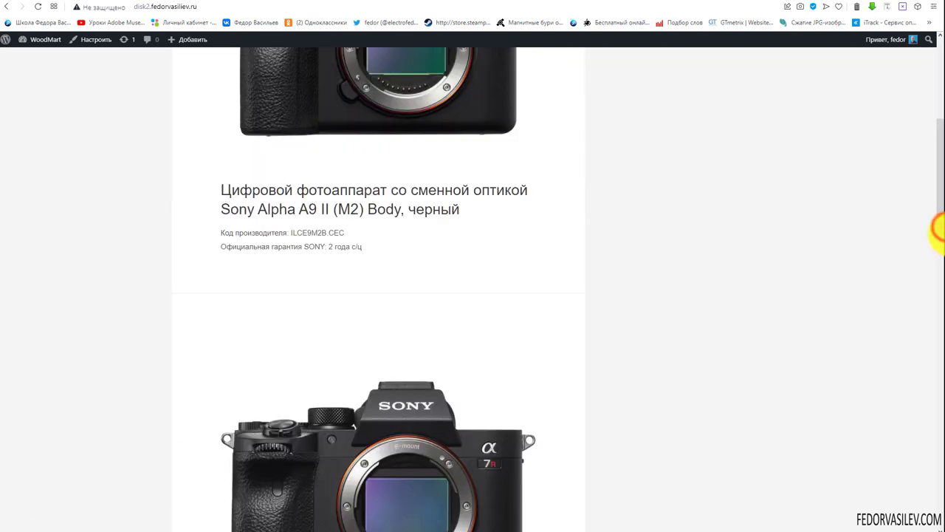
left_click(441, 66)
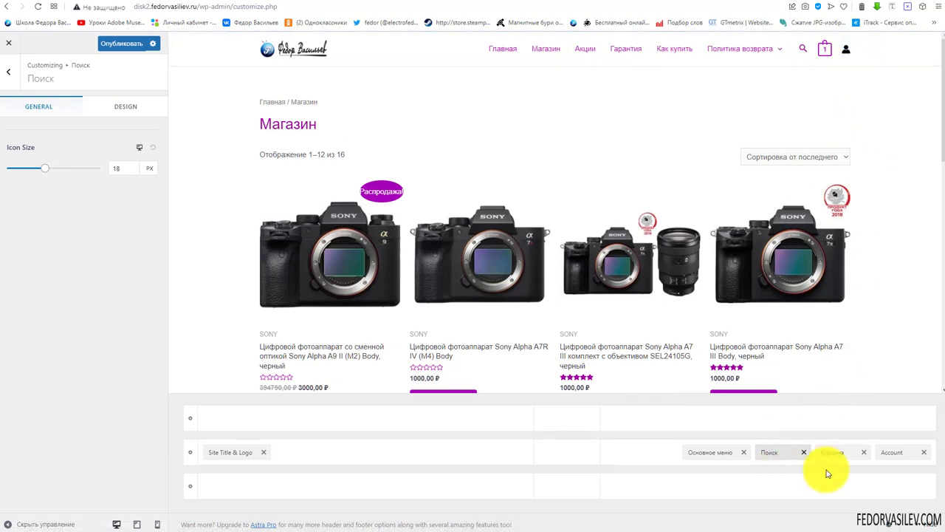
Place the Account element between search and cart in the desktop and tablet headers
left_click_drag(892, 451, 823, 469)
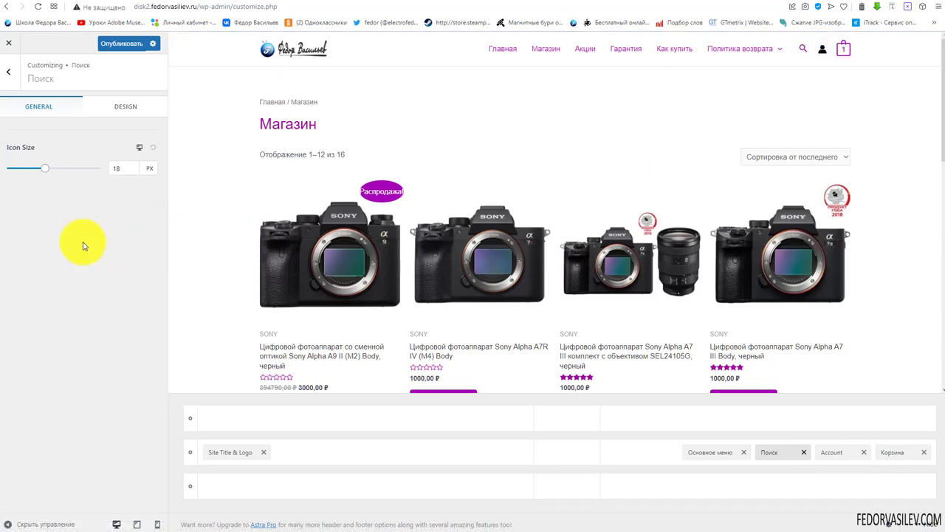
left_click(830, 449)
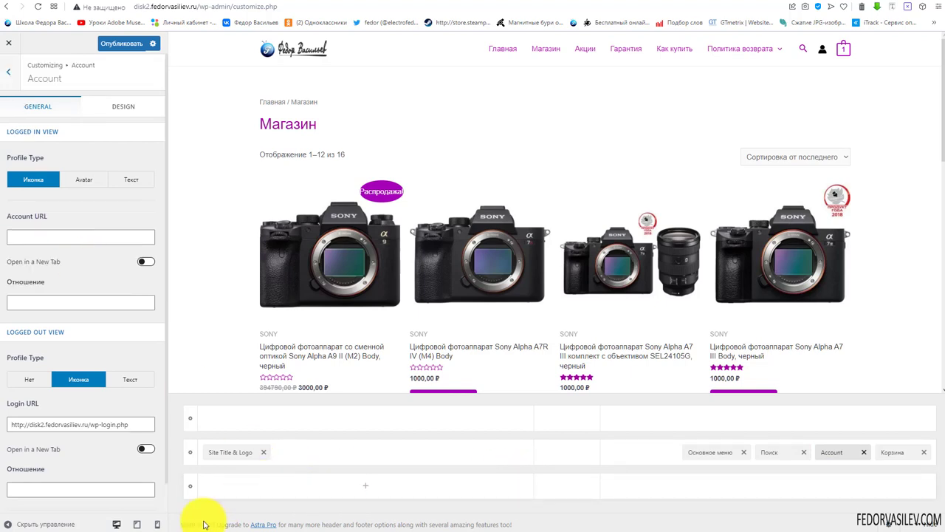
left_click(137, 525)
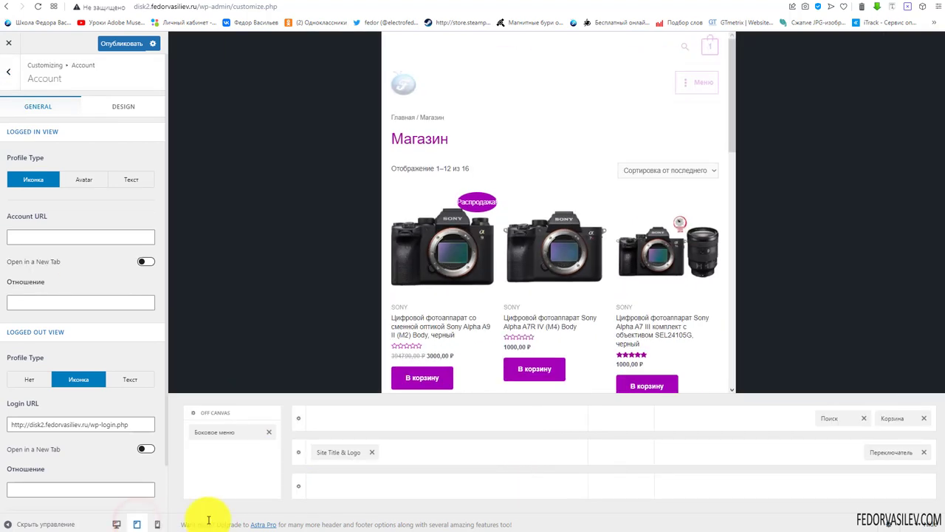
left_click(787, 418)
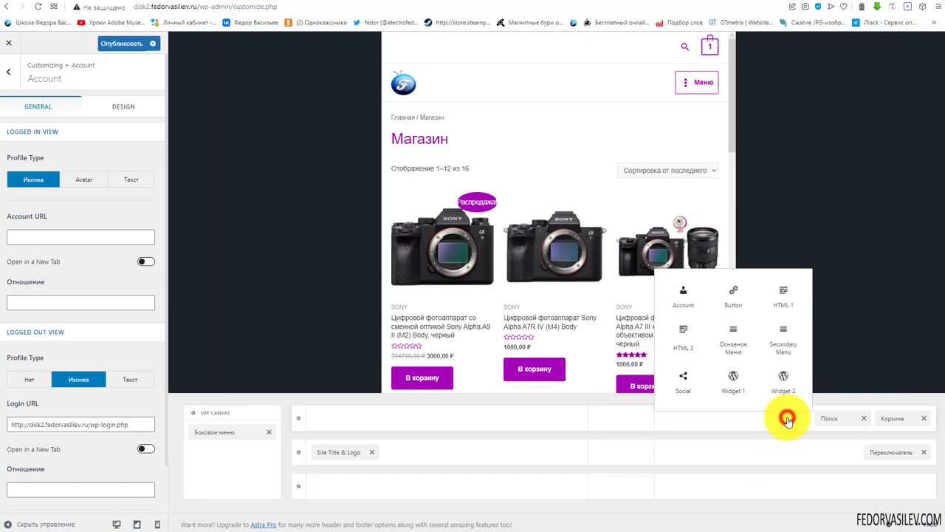
left_click(684, 303)
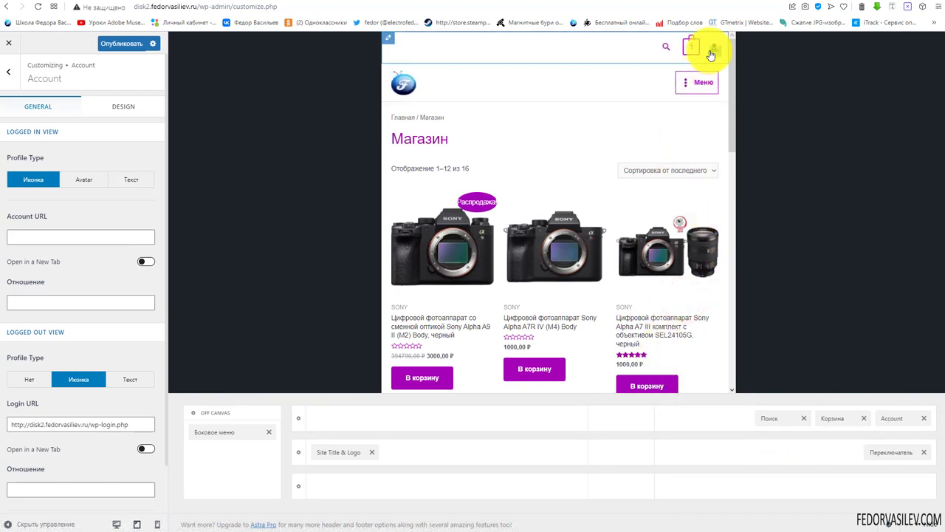
left_click_drag(891, 419, 827, 436)
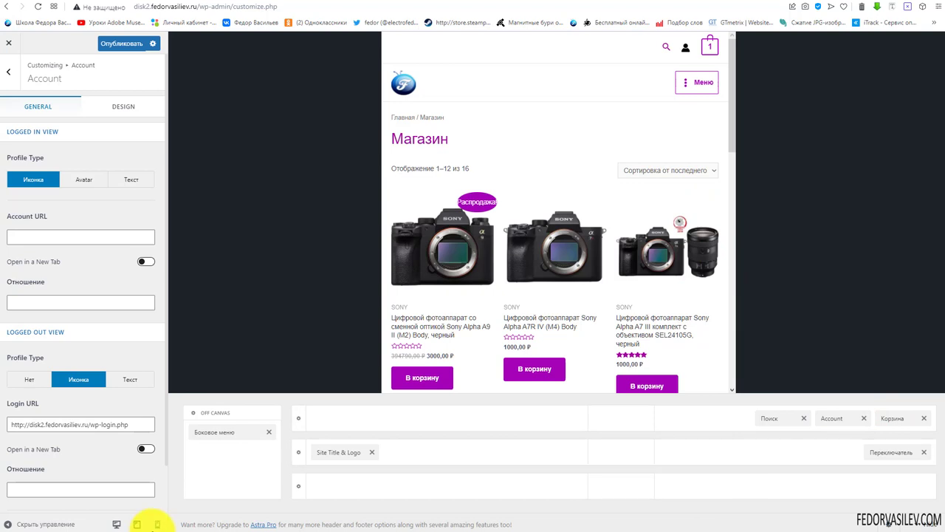
left_click(153, 525)
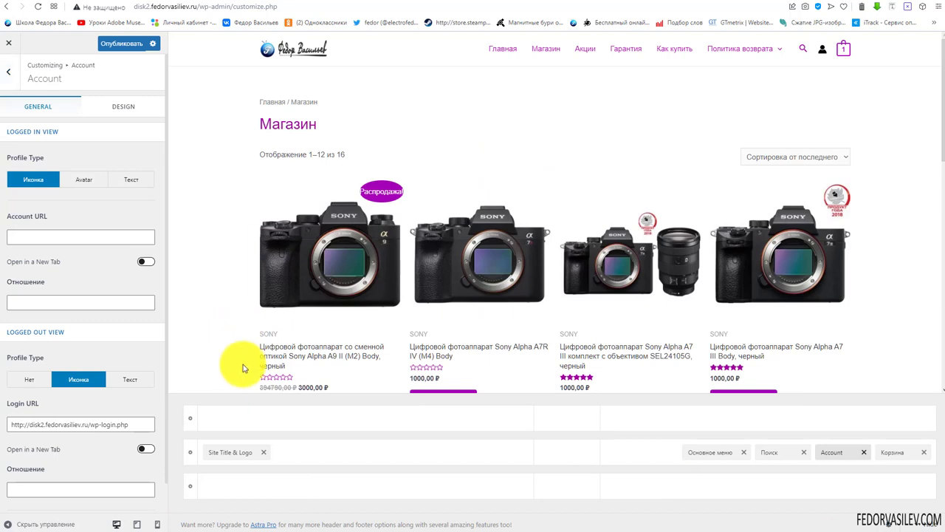
left_click(73, 181)
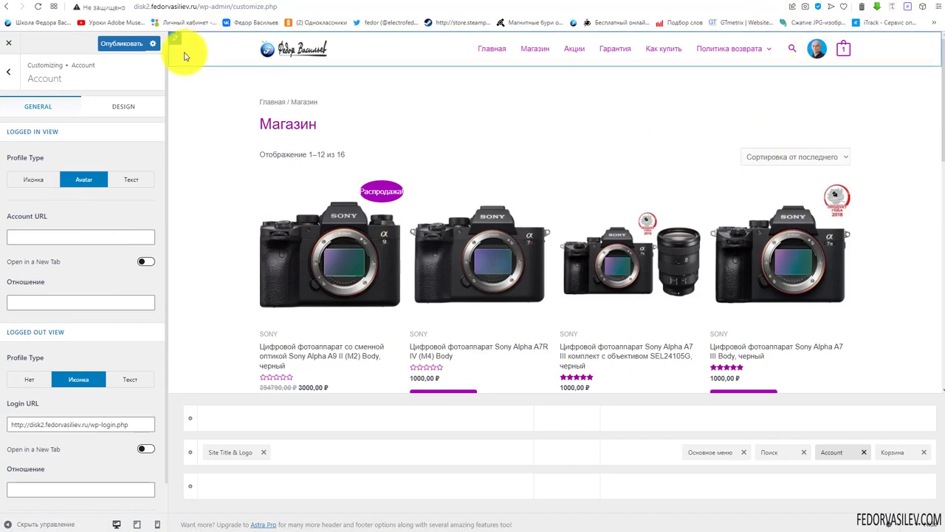
left_click(164, 524)
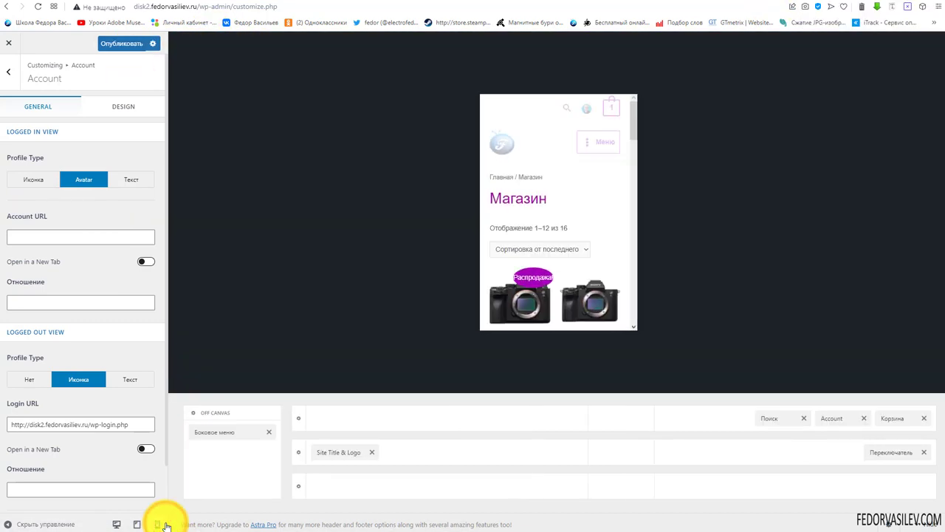
left_click(136, 524)
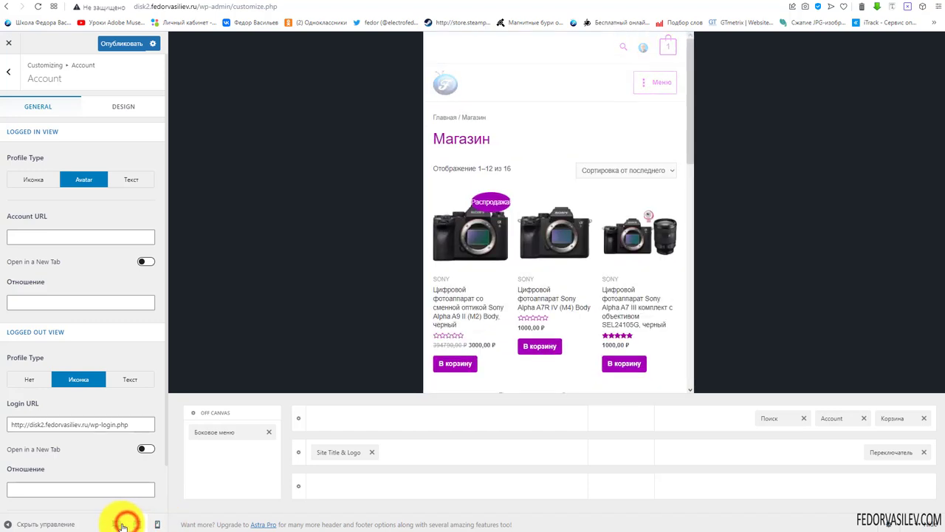
left_click(116, 523)
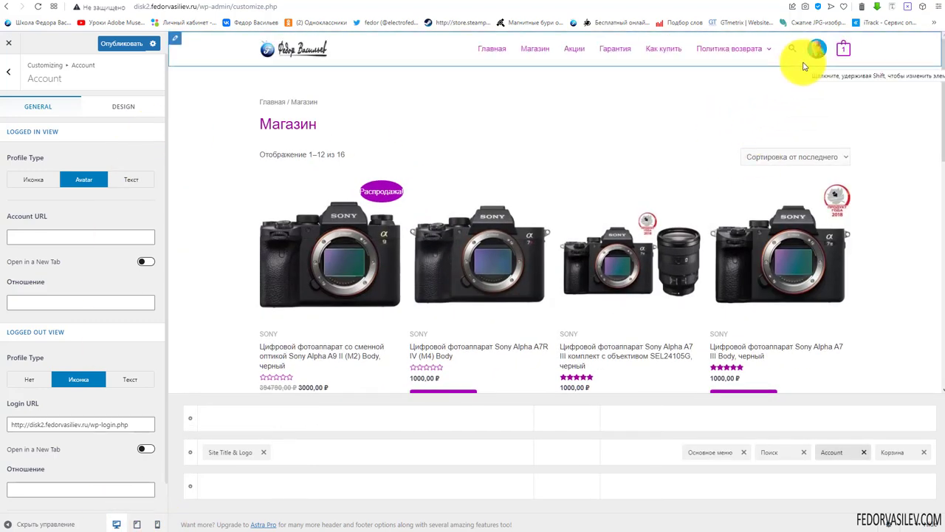
left_click(120, 45)
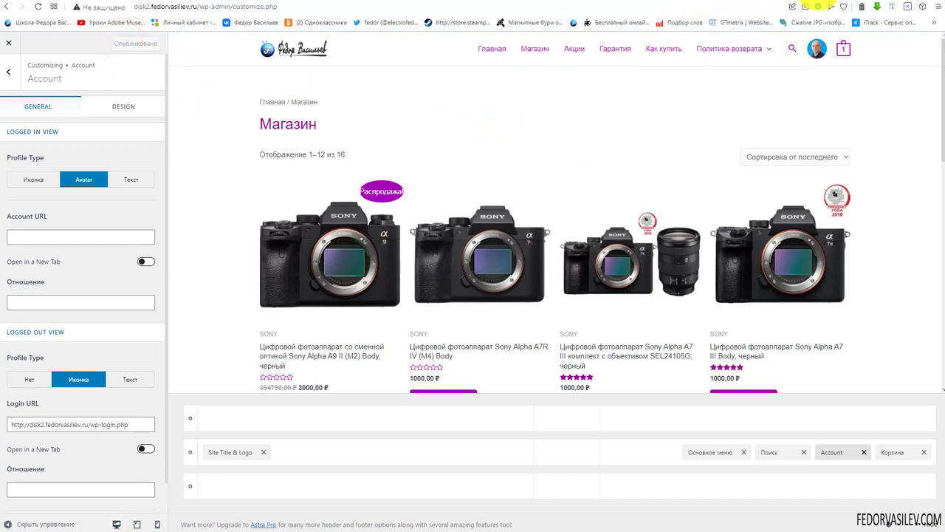
left_click(811, 6)
left_click(37, 5)
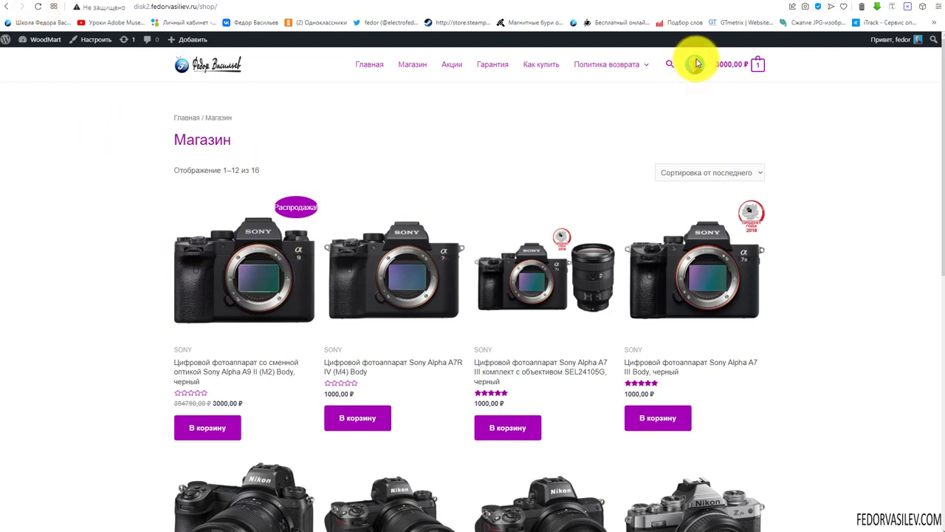
key("ctrl+Tab")
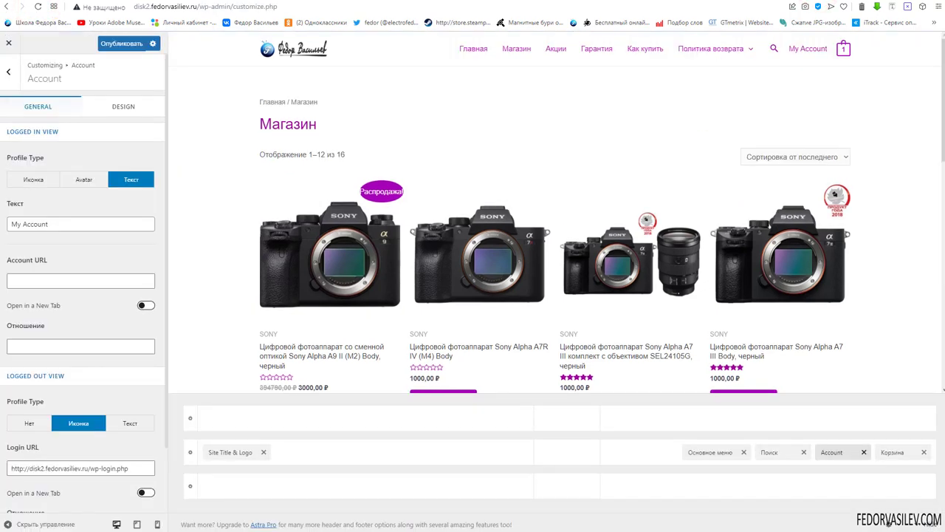
left_click_drag(7, 223, 58, 228)
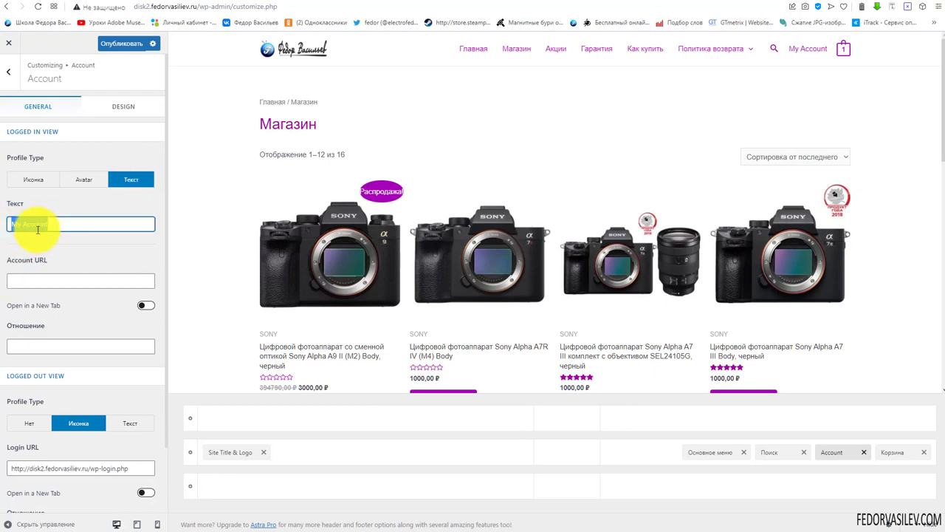
scroll(69, 264, "down", 1)
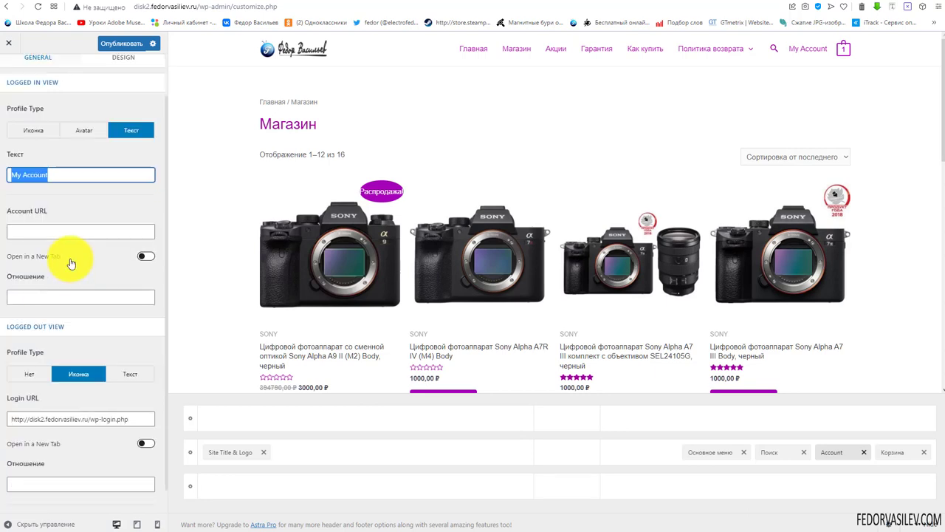
scroll(69, 264, "up", 1)
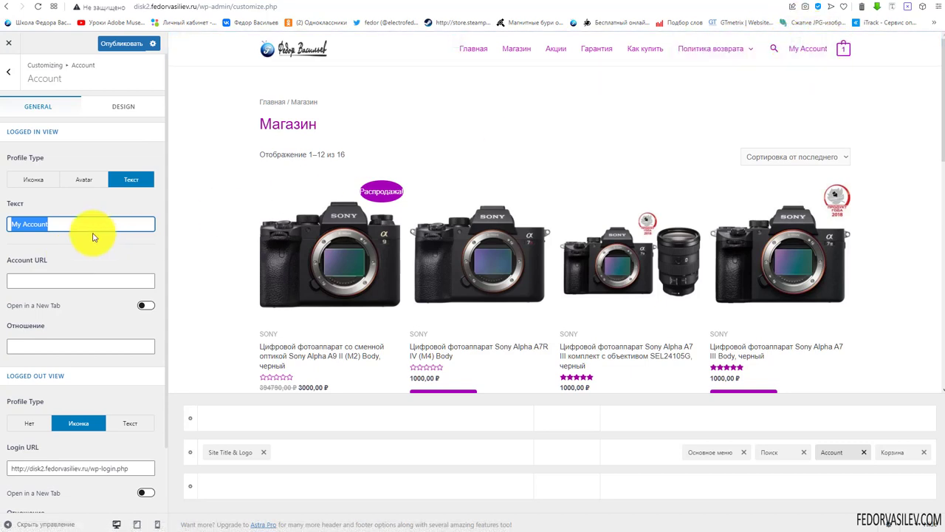
left_click(72, 184)
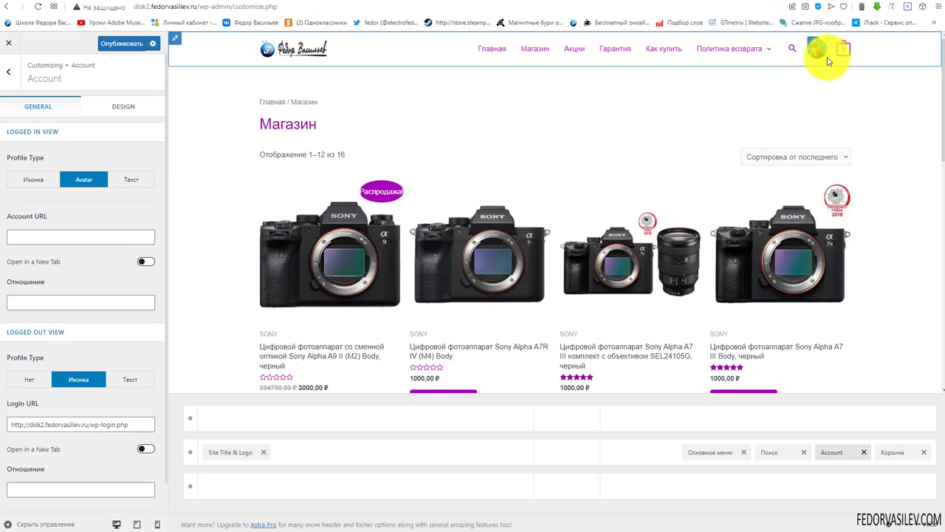
left_click(34, 181)
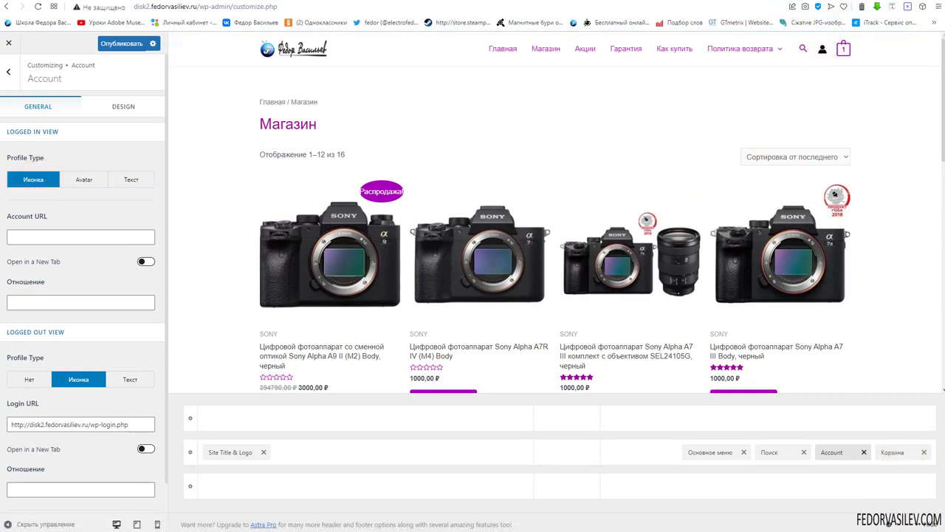
Set the account icon colour to purple #9900b0 in the Design tab
left_click(106, 109)
left_click(150, 194)
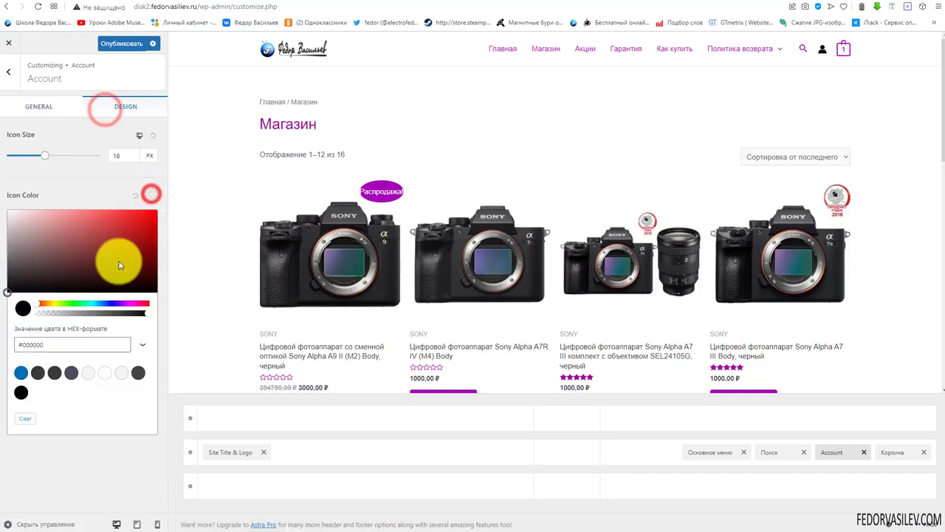
left_click(127, 303)
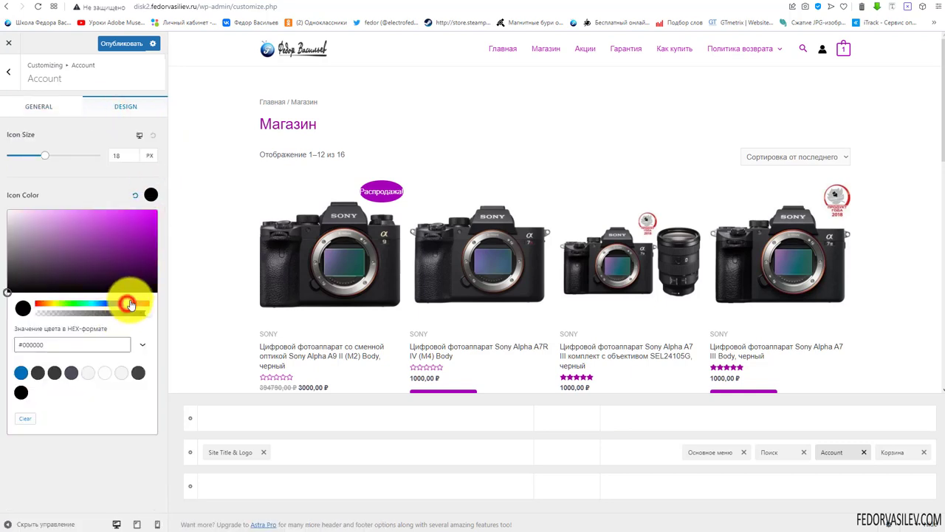
left_click(150, 231)
left_click_drag(152, 234, 161, 217)
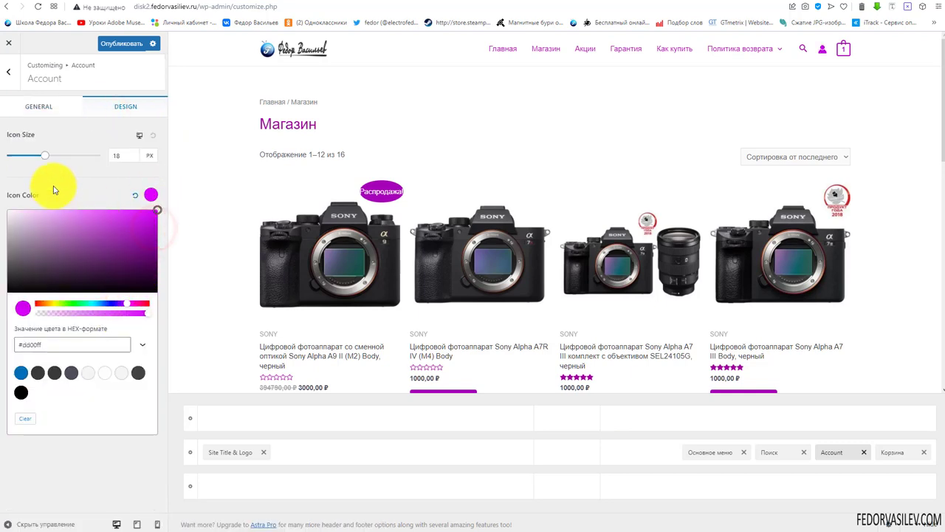
left_click(53, 186)
left_click(148, 195)
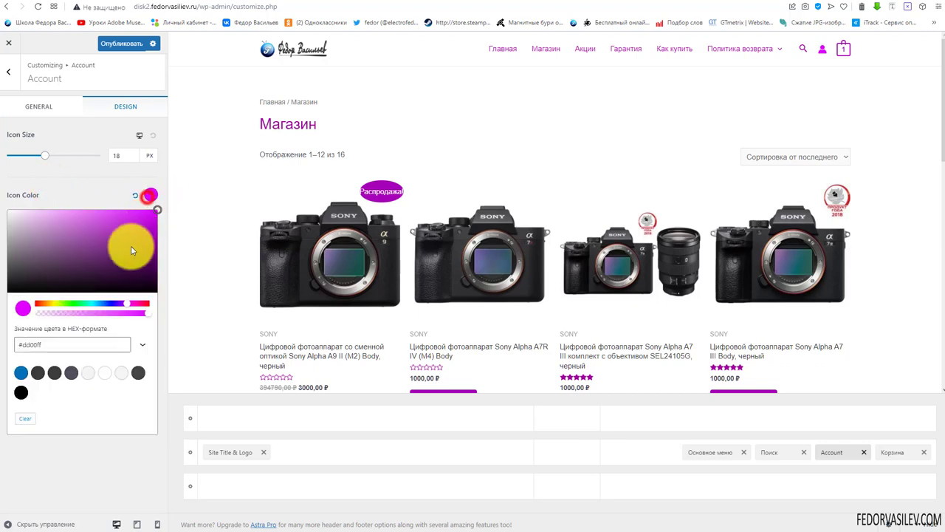
left_click_drag(141, 244, 160, 240)
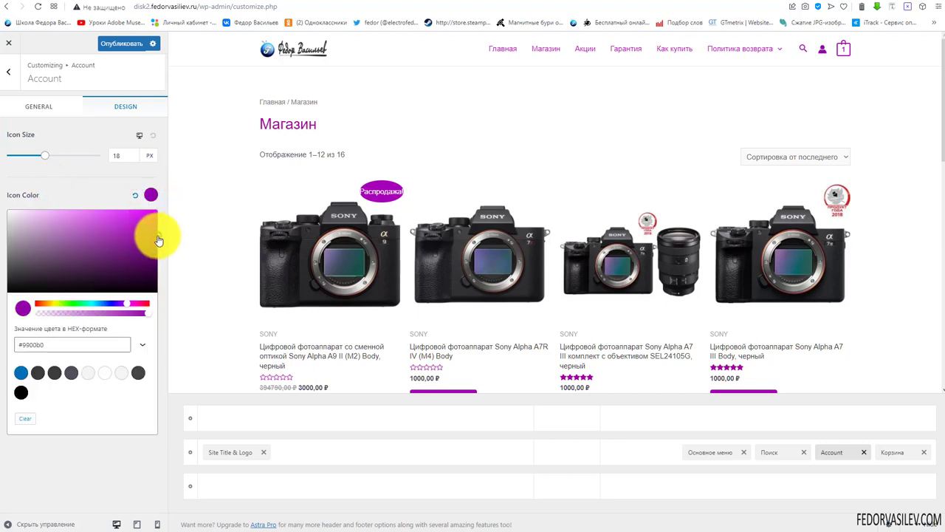
left_click(92, 189)
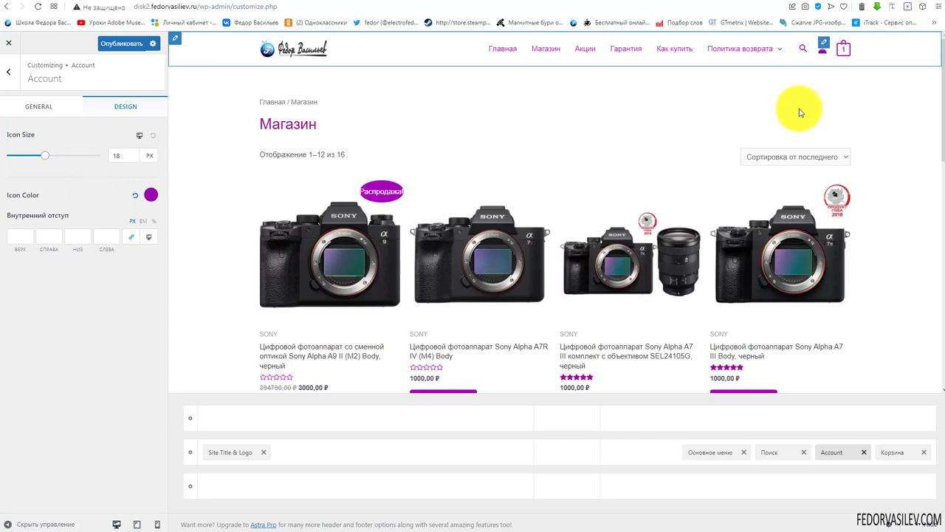
Raise the account icon size to 20 px and publish the change
left_click(127, 154)
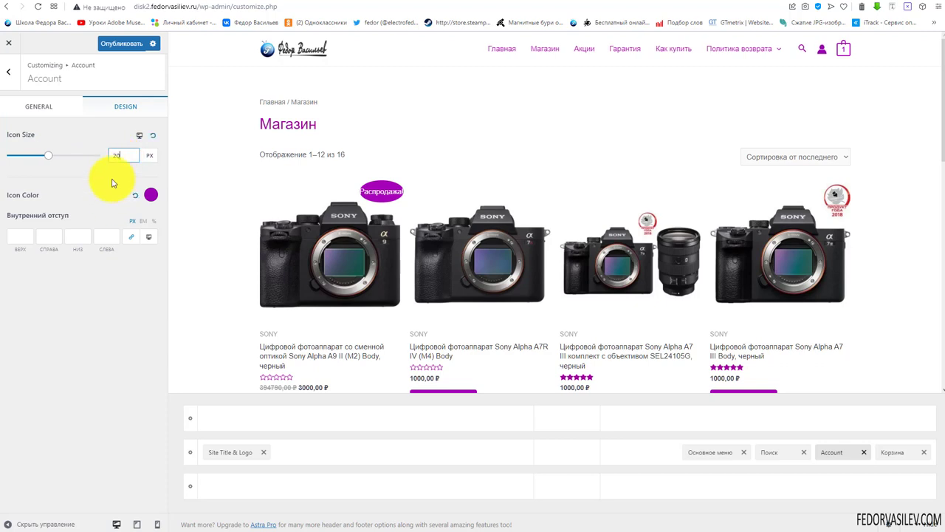
left_click(63, 108)
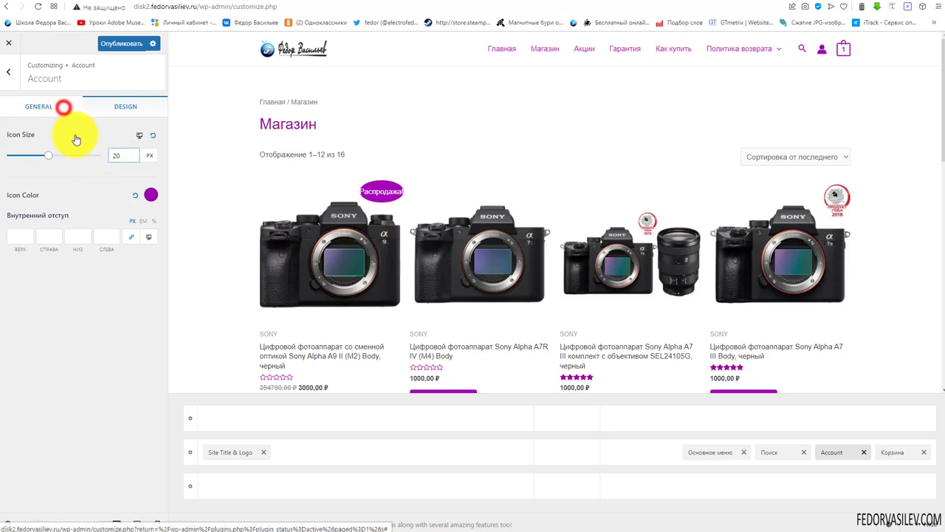
left_click(107, 47)
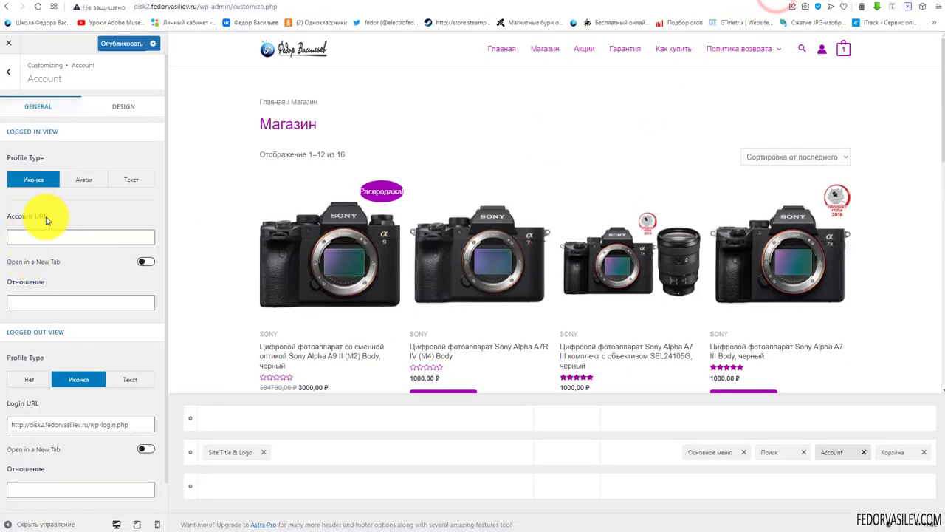
left_click_drag(53, 215, 12, 220)
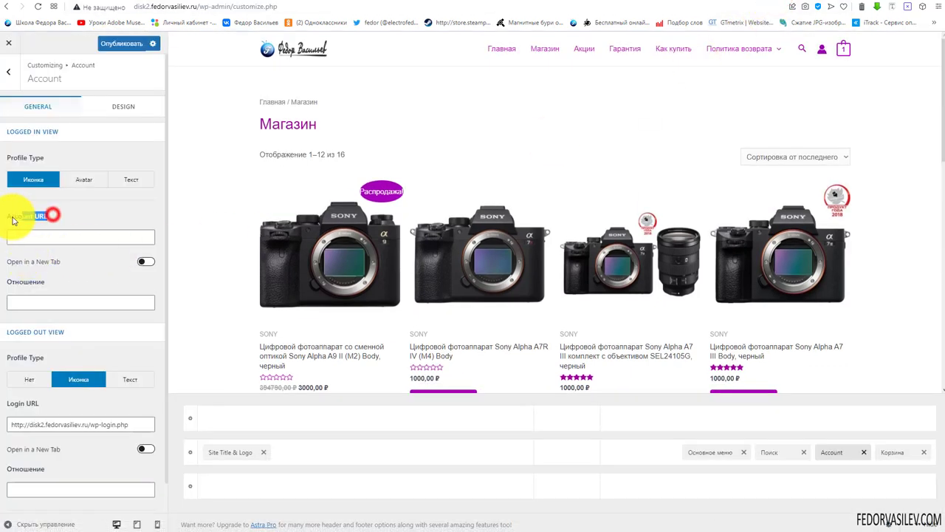
left_click(64, 243)
left_click(80, 215)
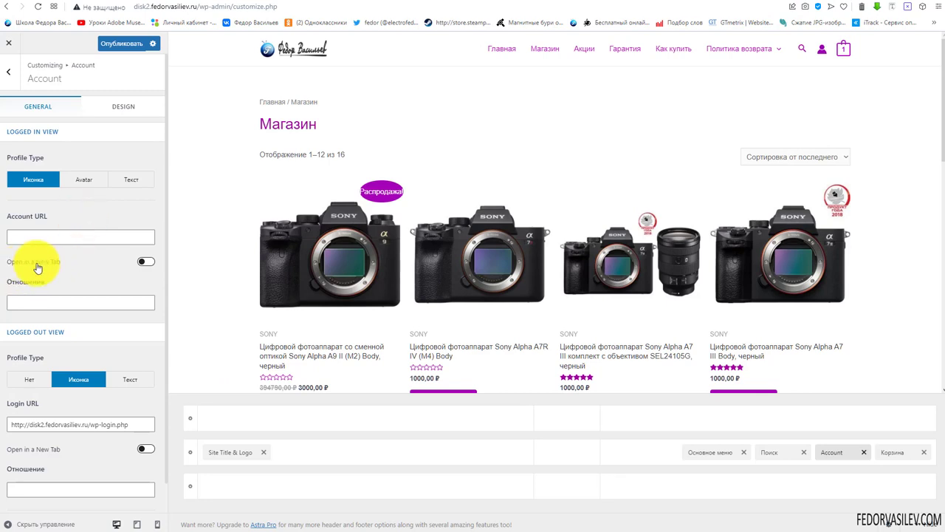
left_click(145, 263)
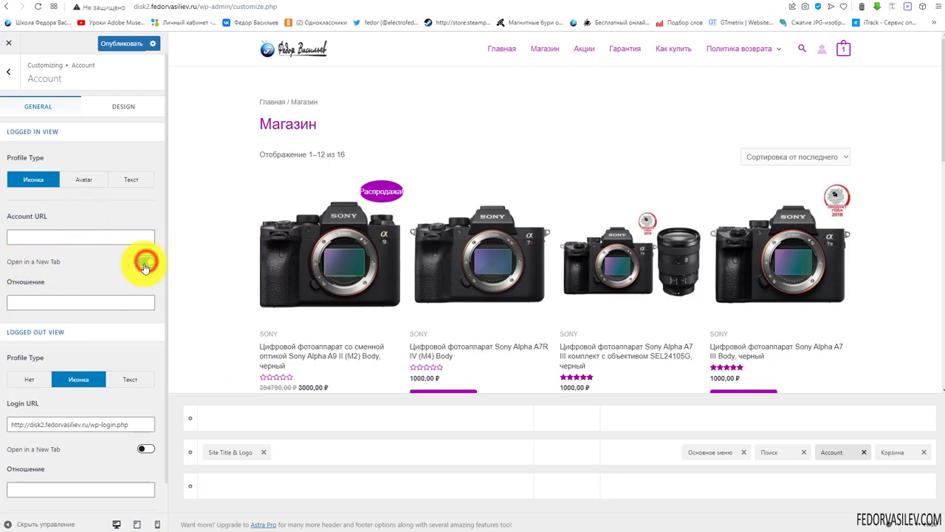
left_click(146, 262)
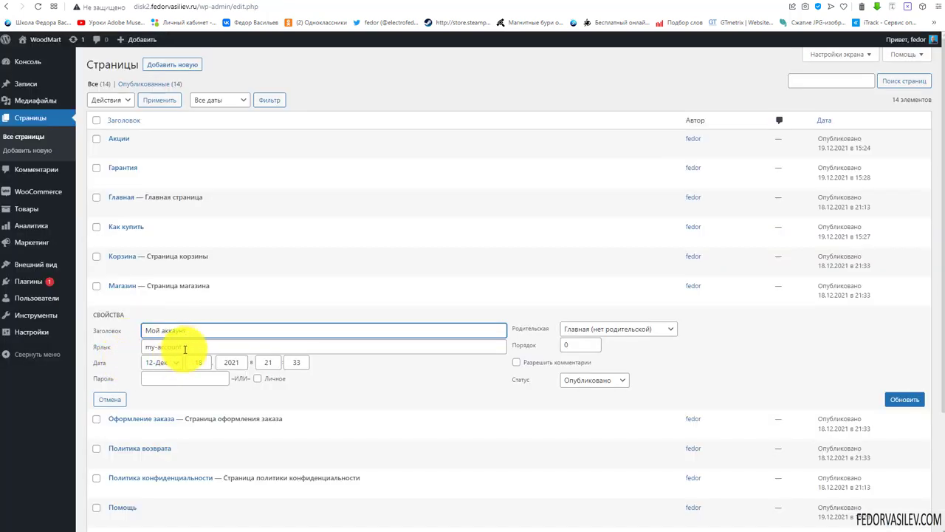
Copy the my-account slug from Quick Edit and select shop/ in the address bar to replace it
left_click_drag(194, 344, 123, 347)
right_click(150, 344)
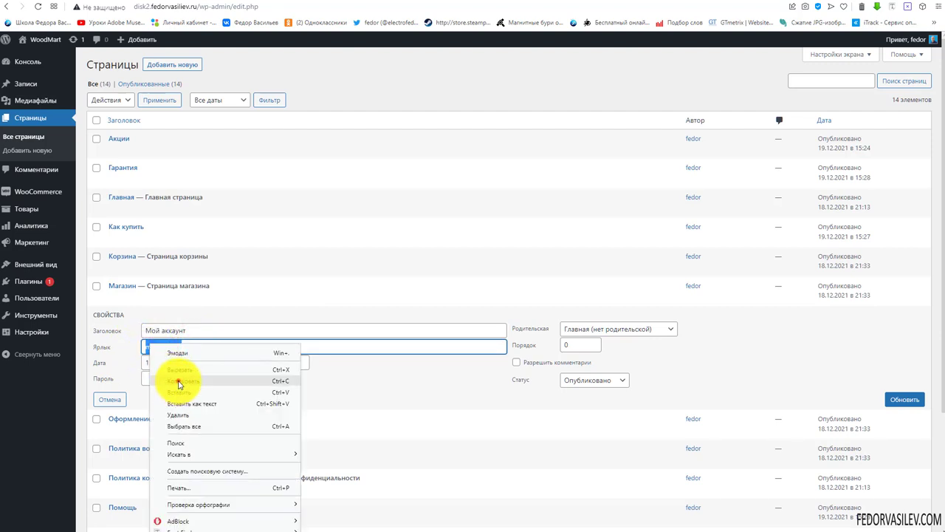
left_click(178, 381)
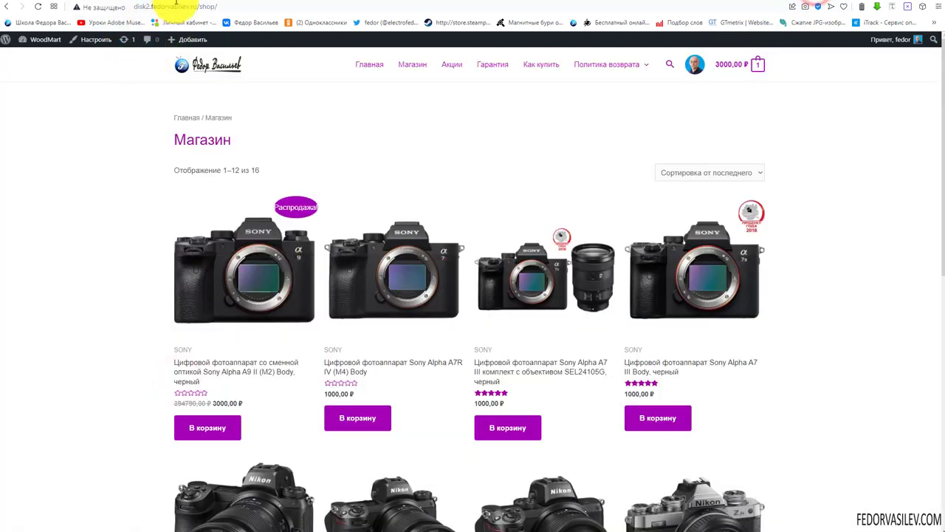
left_click(177, 8)
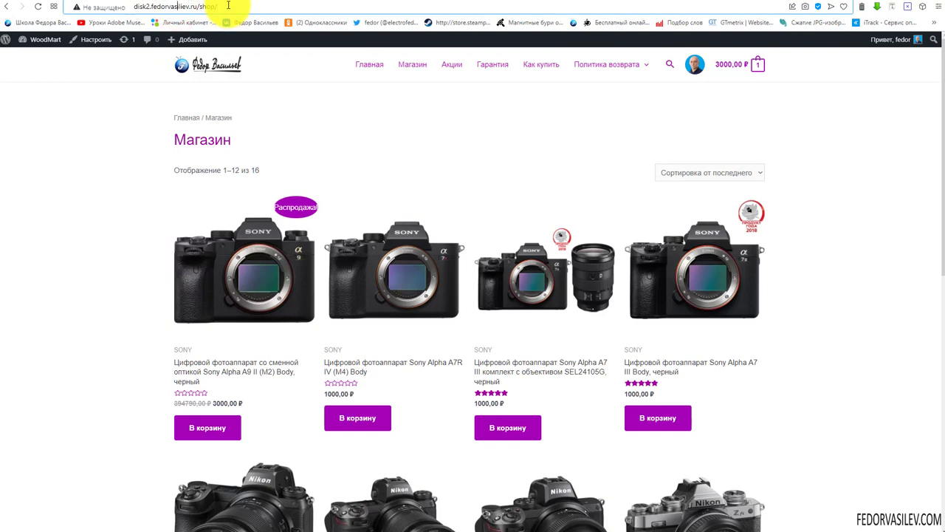
left_click_drag(228, 5, 203, 8)
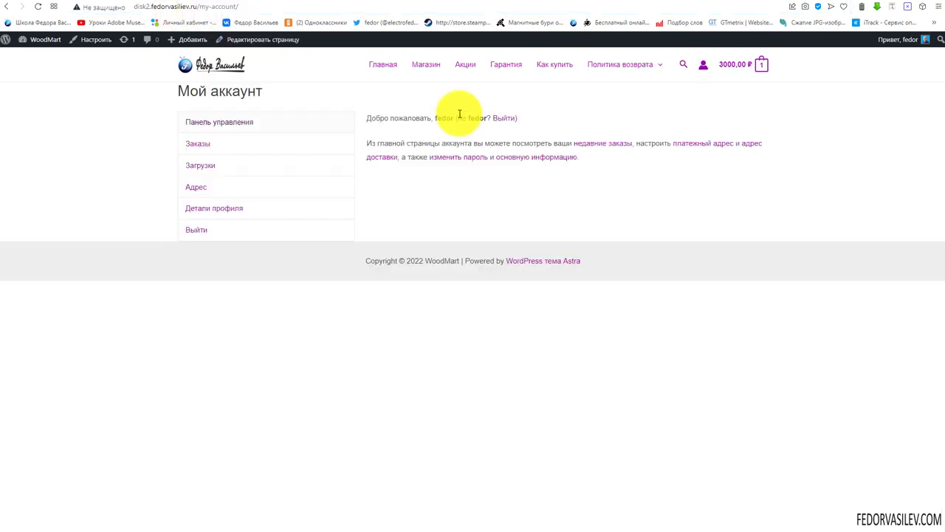
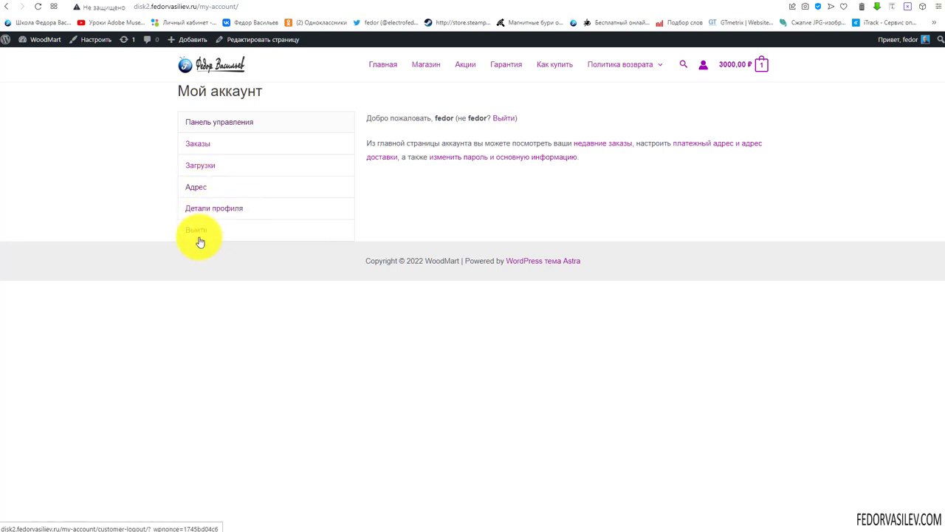
Copy the /my-account/ page address and paste it into the customizer's Account URL field
left_click(147, 9)
key("ctrl+c")
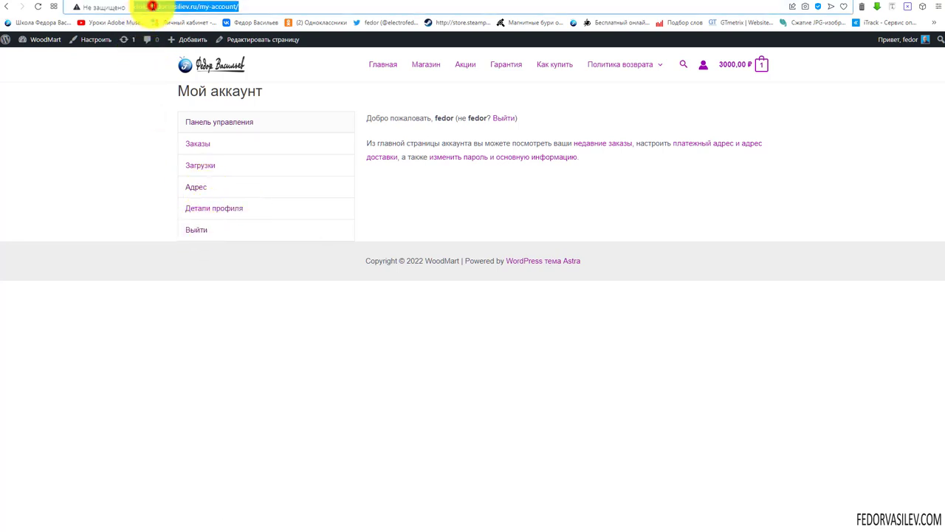
right_click(155, 9)
left_click(169, 45)
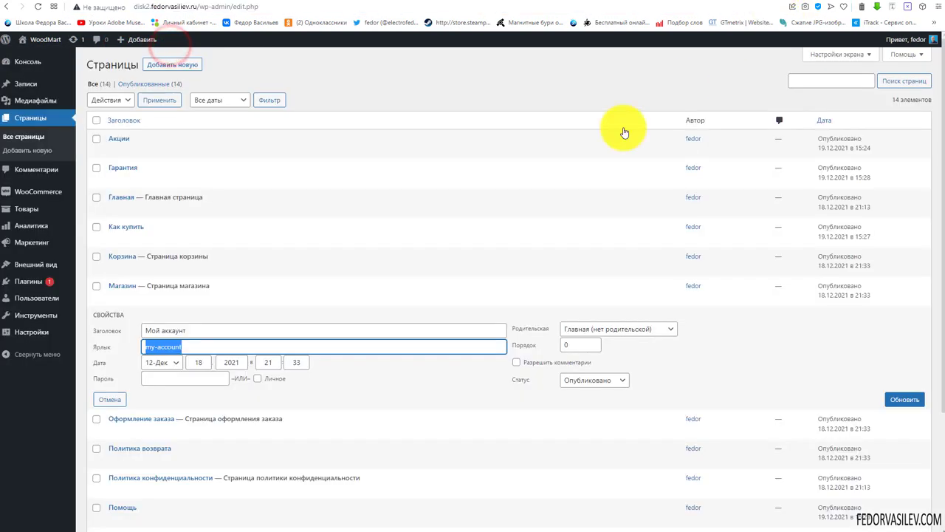
mouse_move(70, 266)
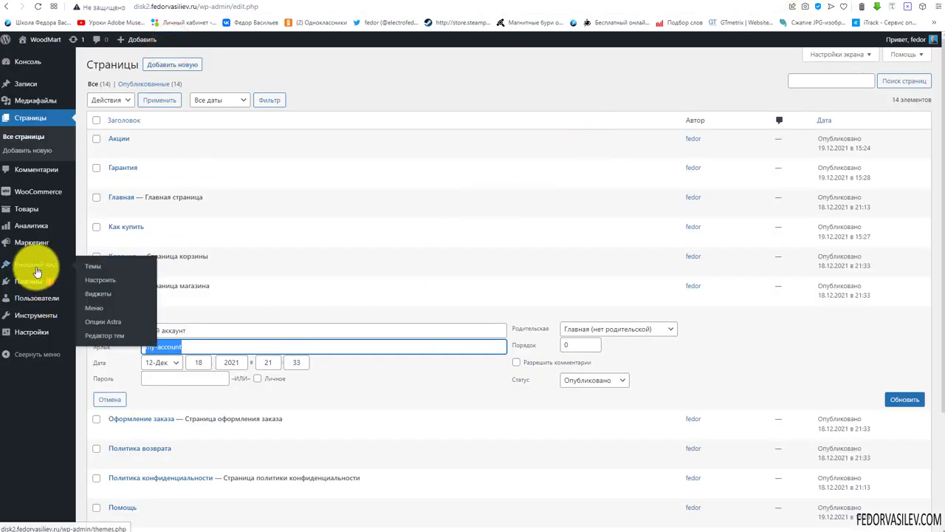
left_click(96, 281)
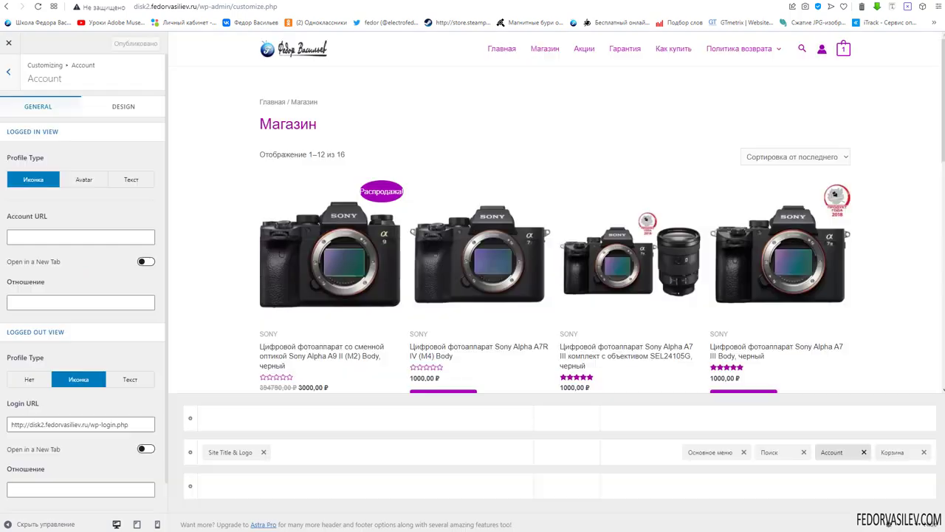
left_click(13, 236)
key("ctrl+v")
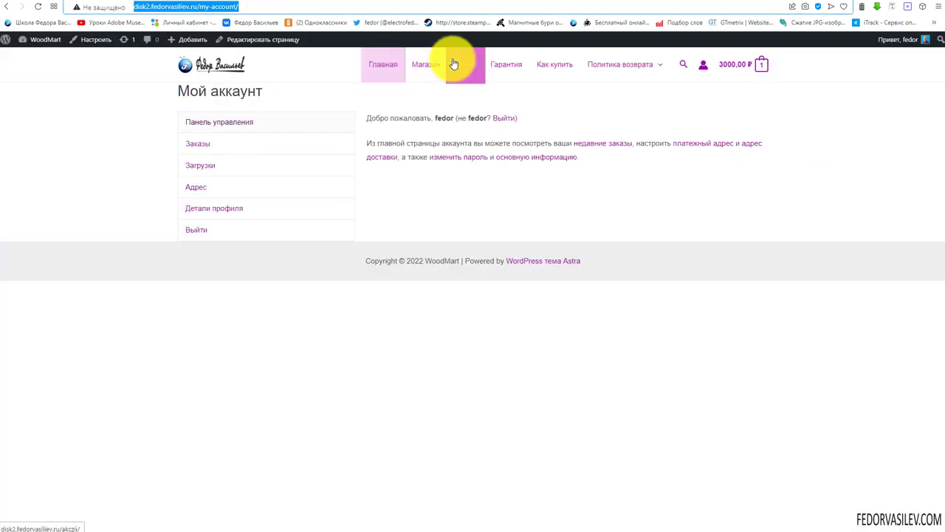
left_click(430, 64)
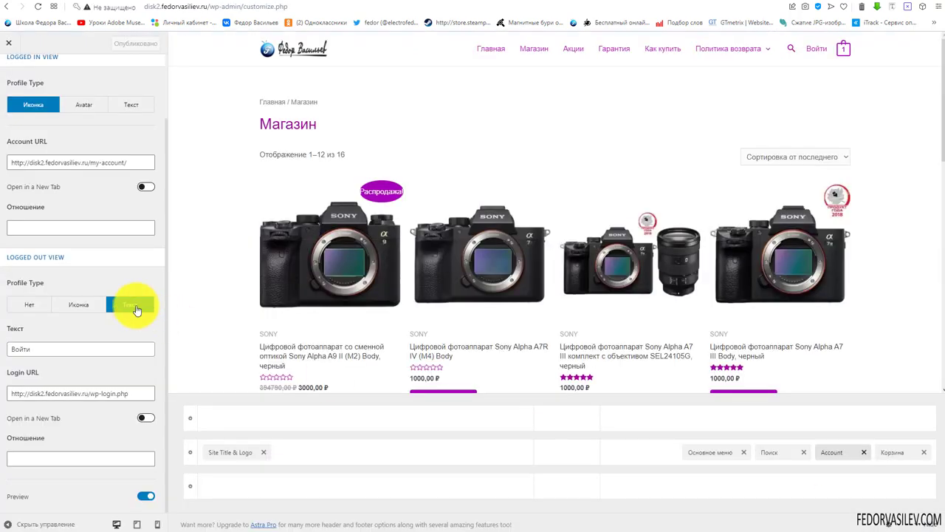
Cycle the logged-out Profile Type through Нет and Иконка, settle on Текст 'Войти', and return to Header Builder
scroll(67, 278, "up", 2)
scroll(64, 259, "down", 2)
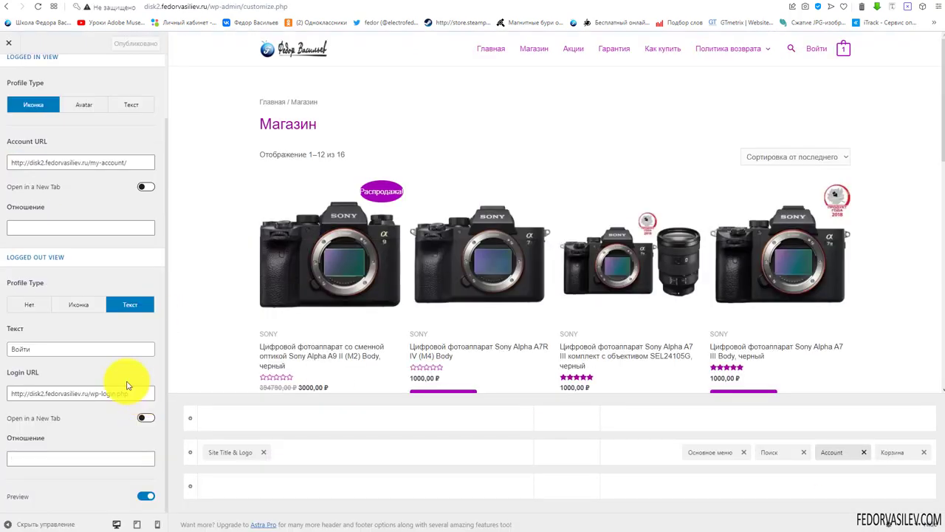
left_click(29, 309)
left_click(79, 380)
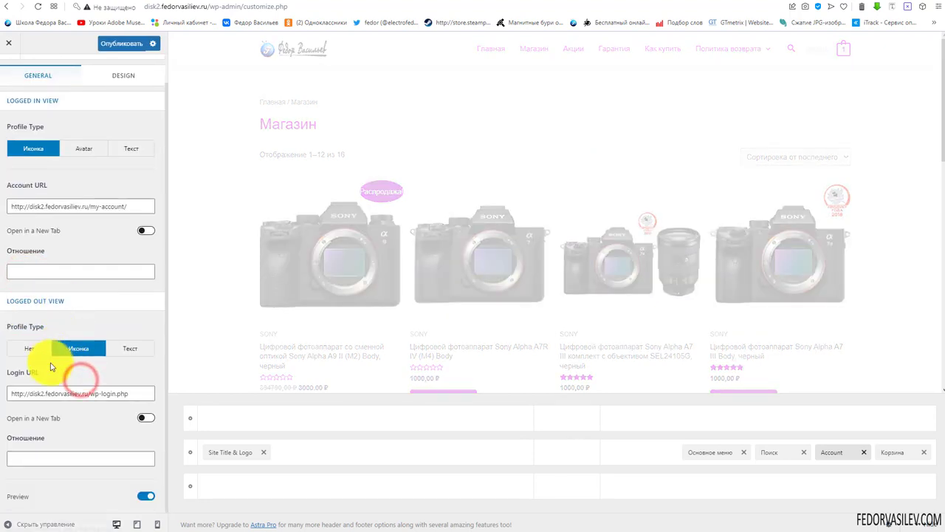
left_click(30, 347)
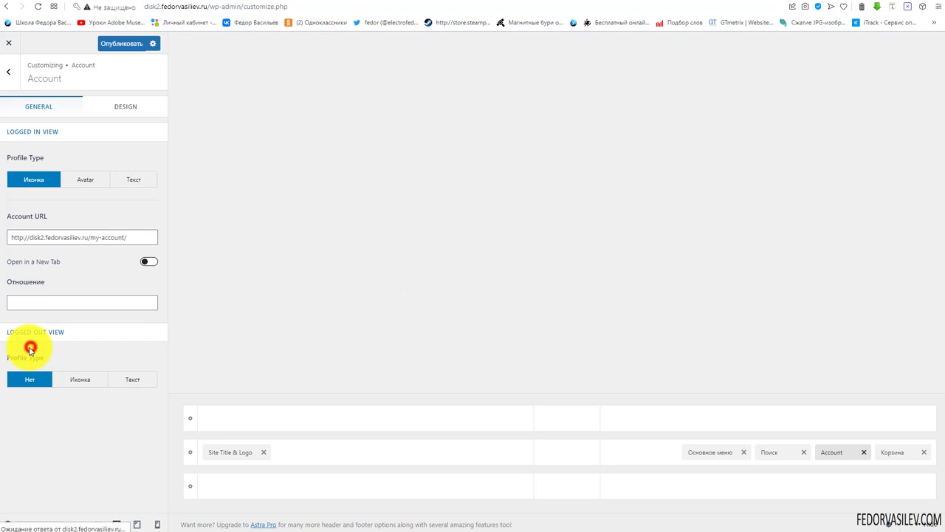
left_click(79, 379)
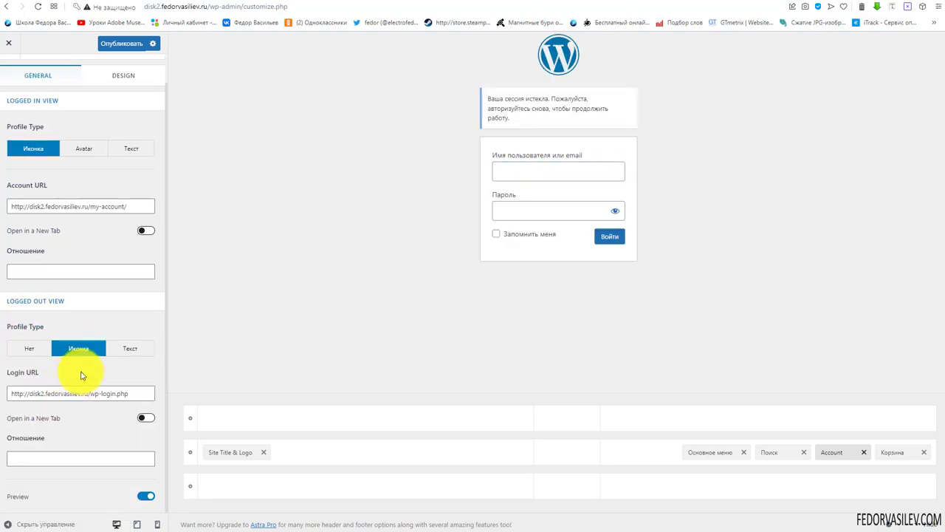
left_click(121, 351)
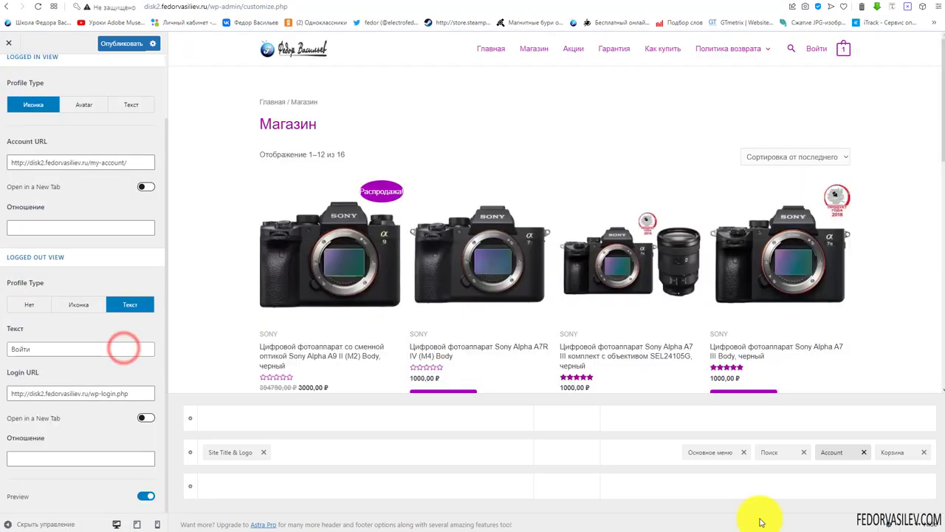
left_click(42, 348)
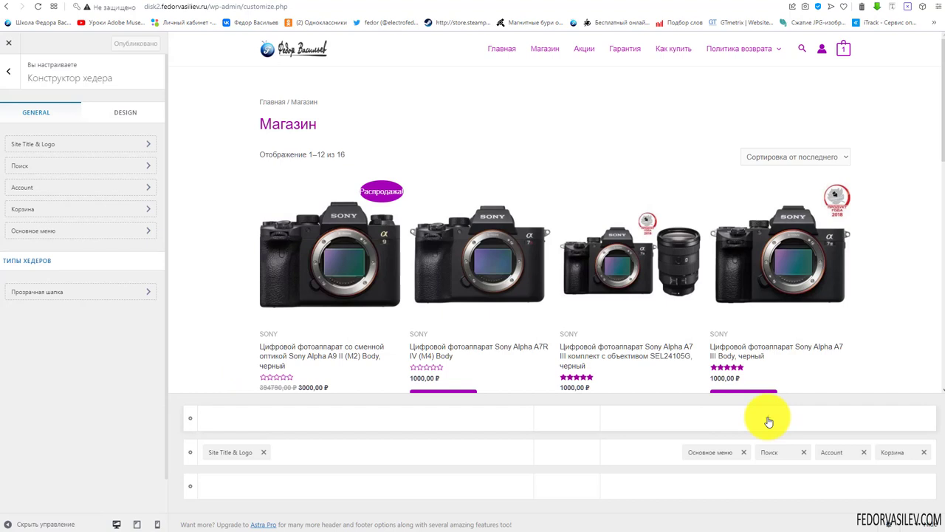
Add the Social element to the header's top row and open its settings
left_click(769, 422)
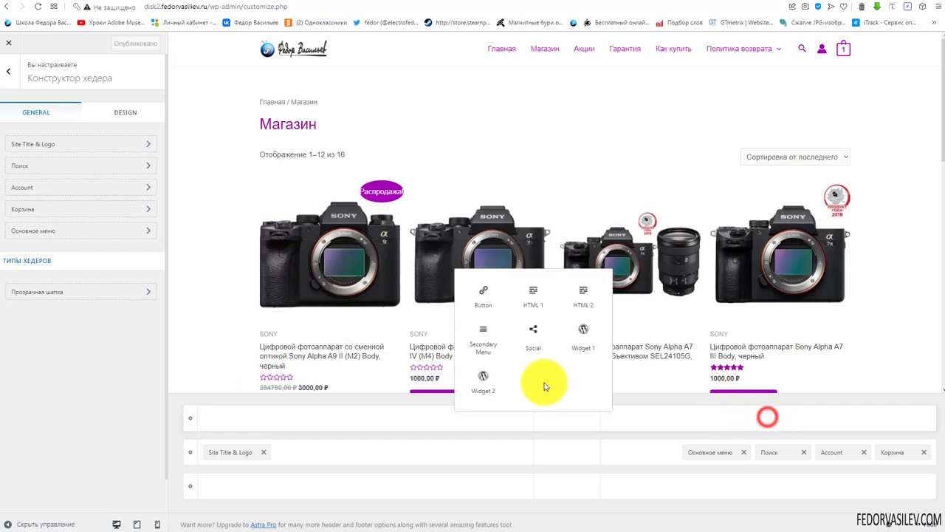
left_click(540, 336)
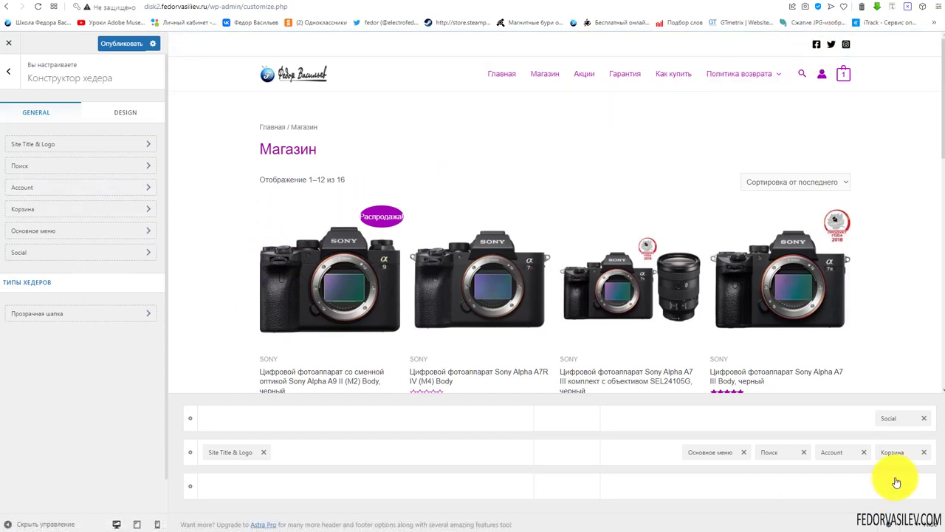
left_click(894, 418)
left_click(125, 142)
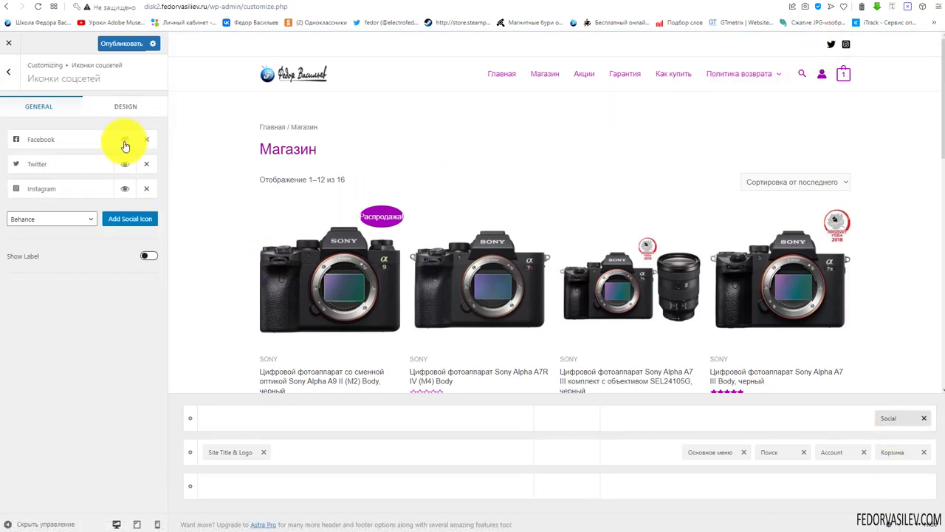
left_click(125, 142)
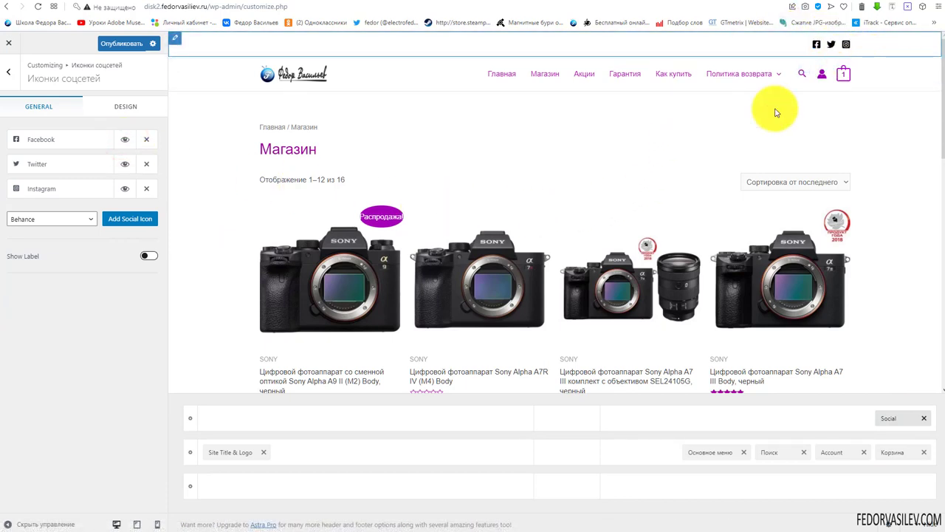
Rename the Facebook entry to 'Вк' and give it the VK icon
left_click(37, 144)
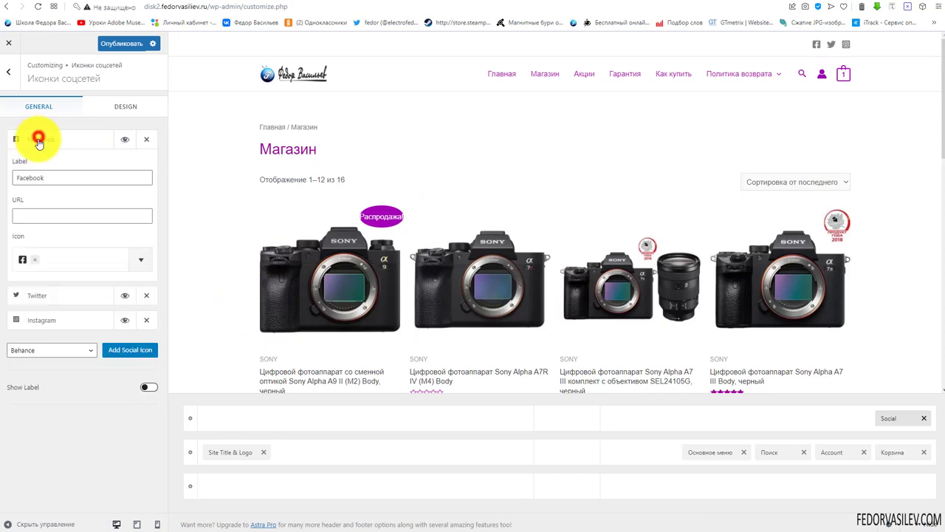
left_click(65, 177)
double_click(63, 177)
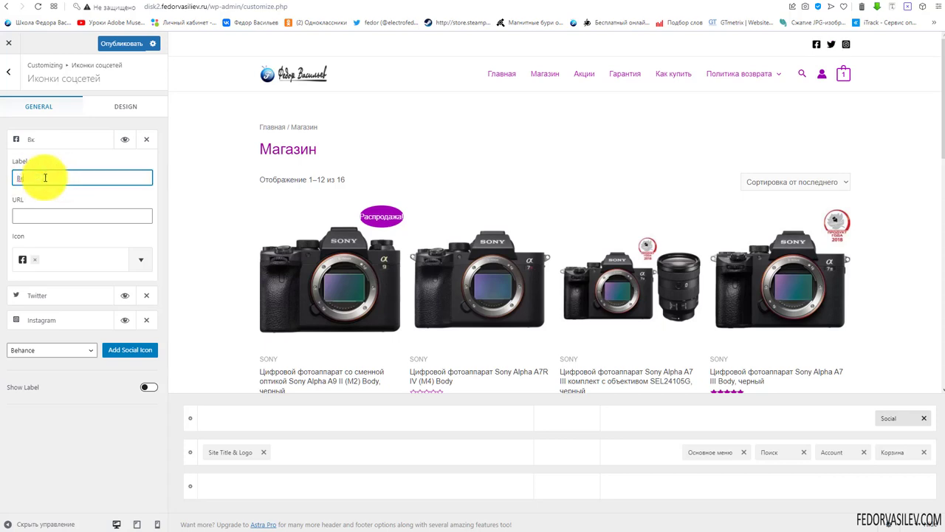
type("Вк")
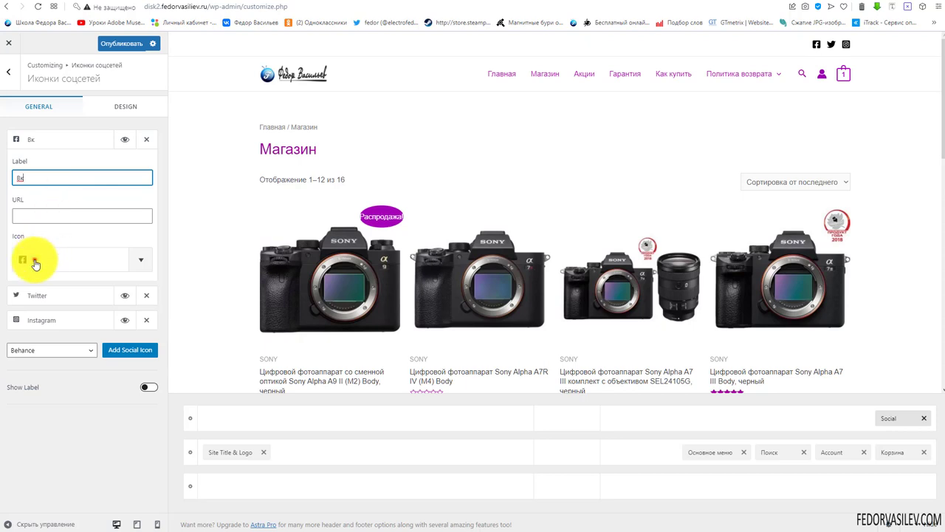
left_click(34, 261)
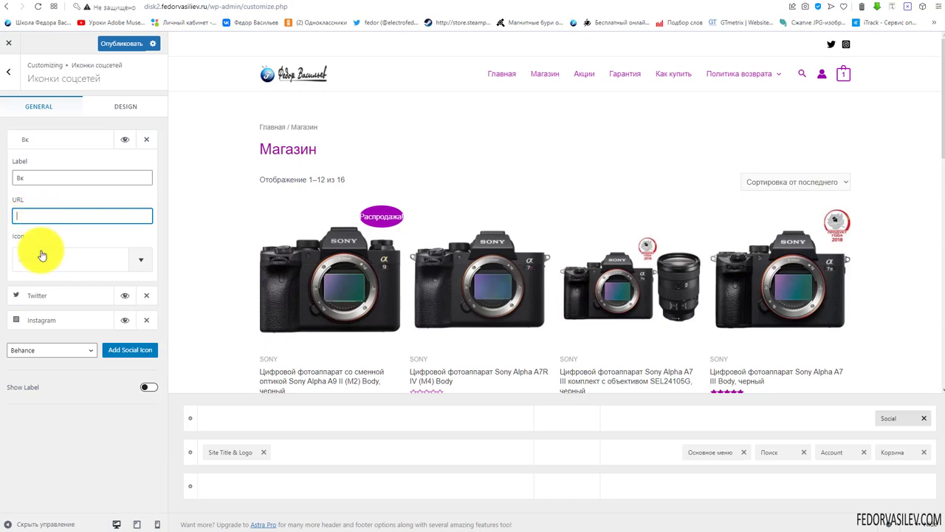
left_click(77, 257)
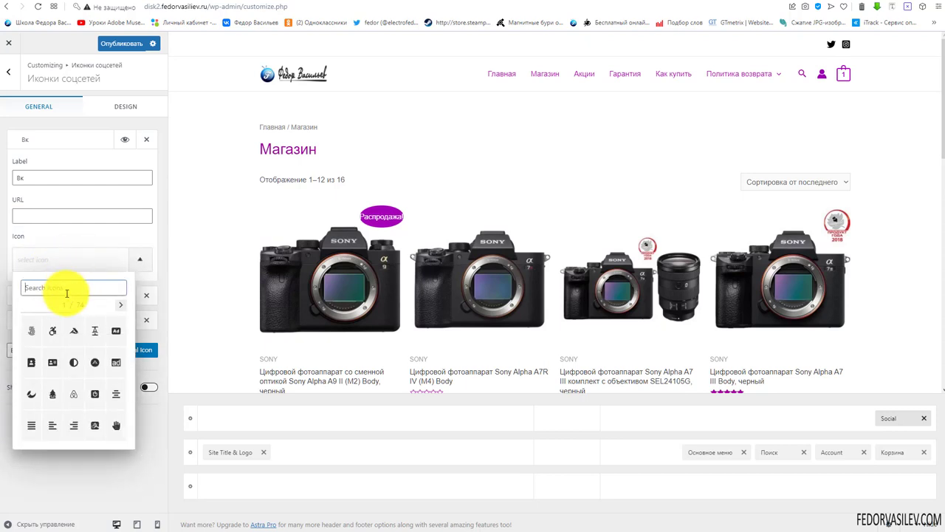
type("м")
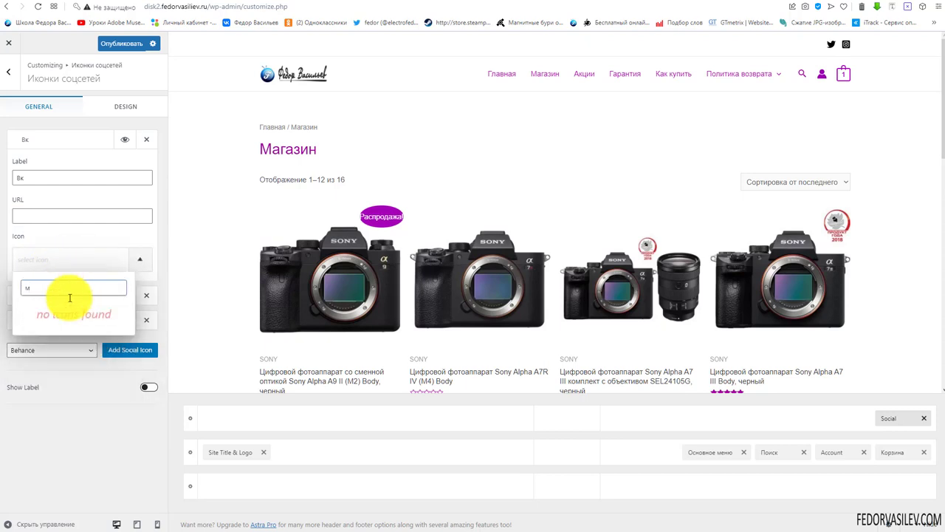
key("BackSpace")
type("vk")
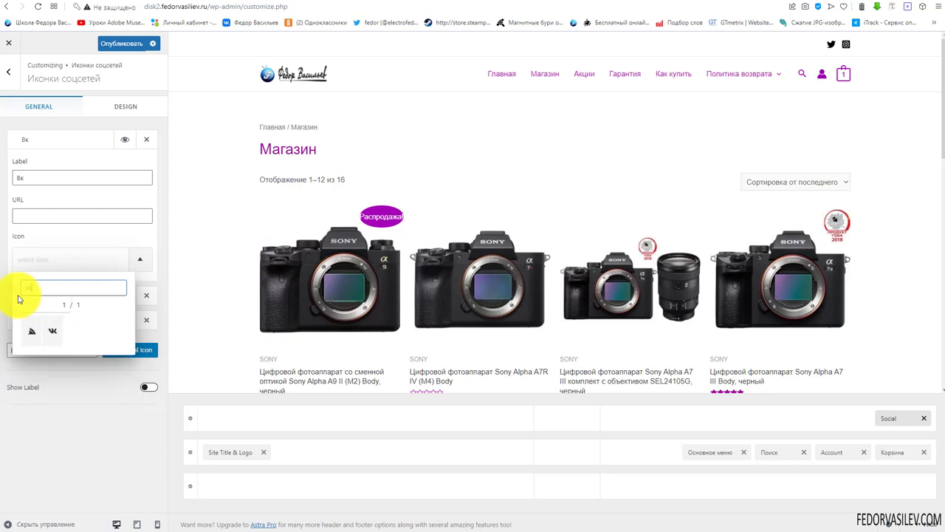
left_click(50, 336)
Set the Вк entry's URL to '#', collapse it, and publish
left_click(43, 215)
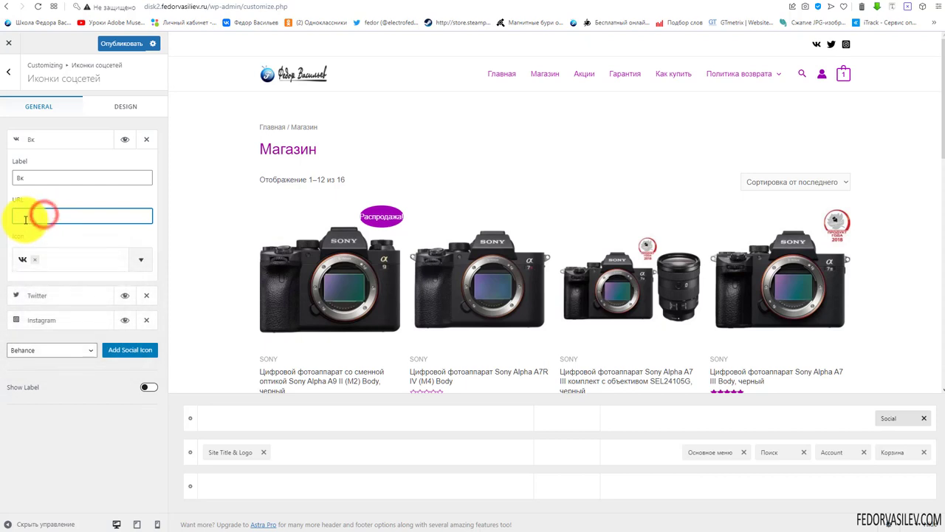
type("#")
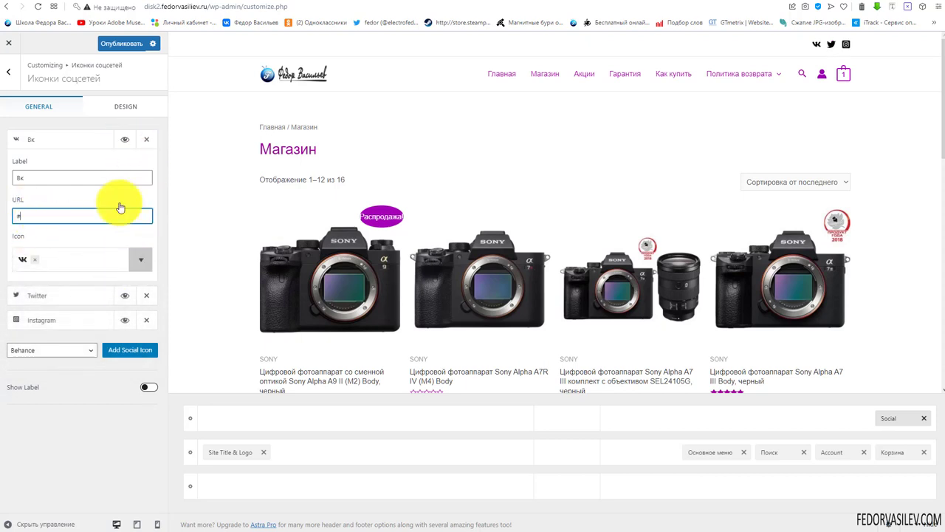
left_click(72, 139)
left_click(115, 45)
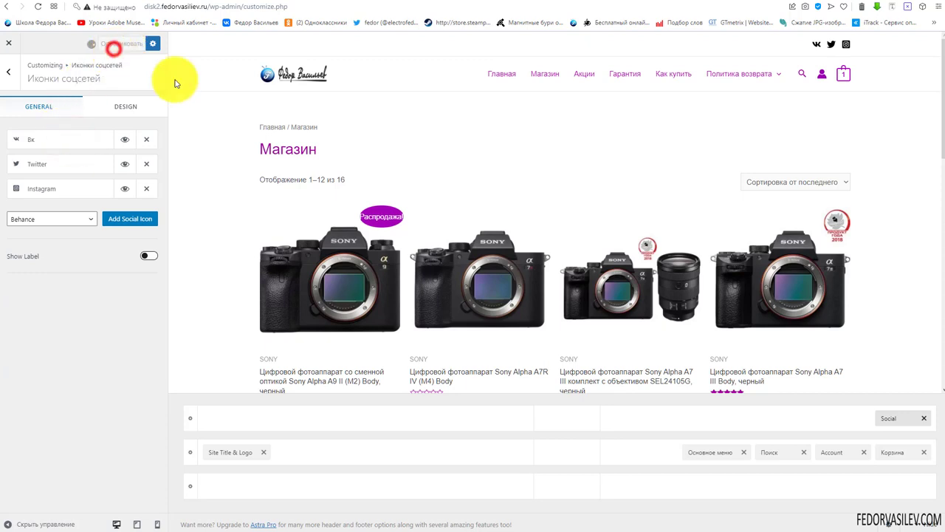
Try adding then removing a Behance icon, and toggle Show Label on and back off
mouse_move(844, 75)
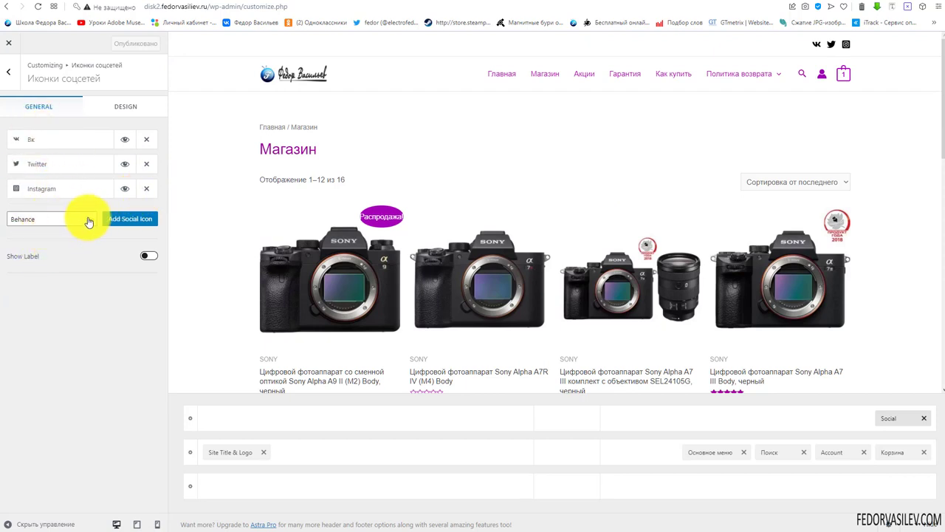
left_click(131, 224)
left_click(33, 214)
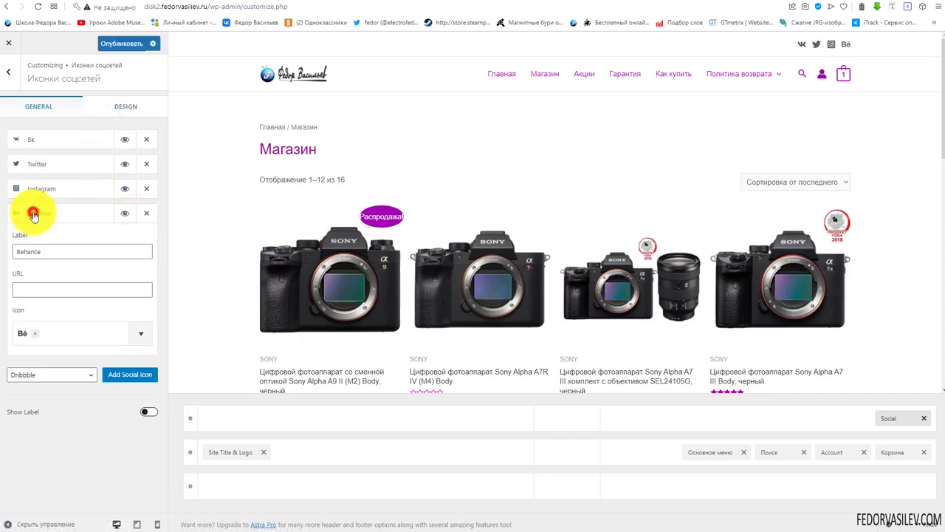
double_click(62, 251)
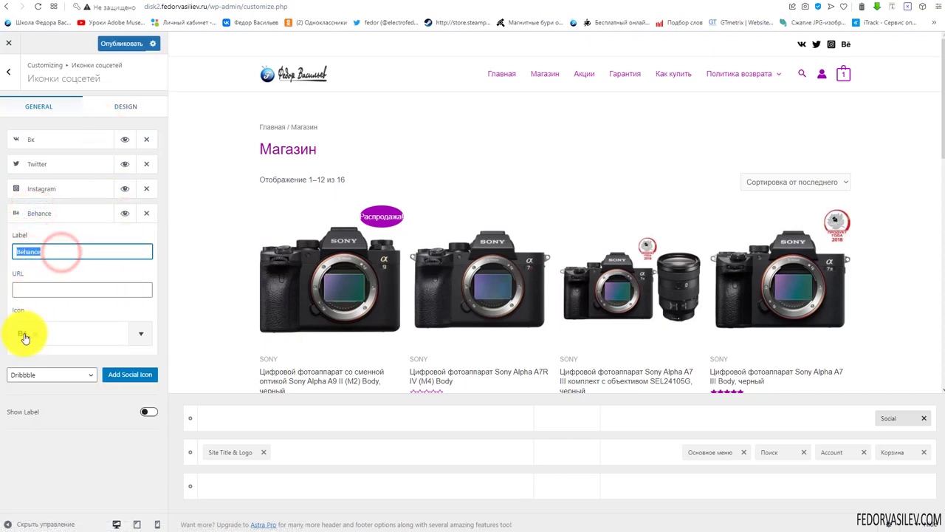
left_click(146, 212)
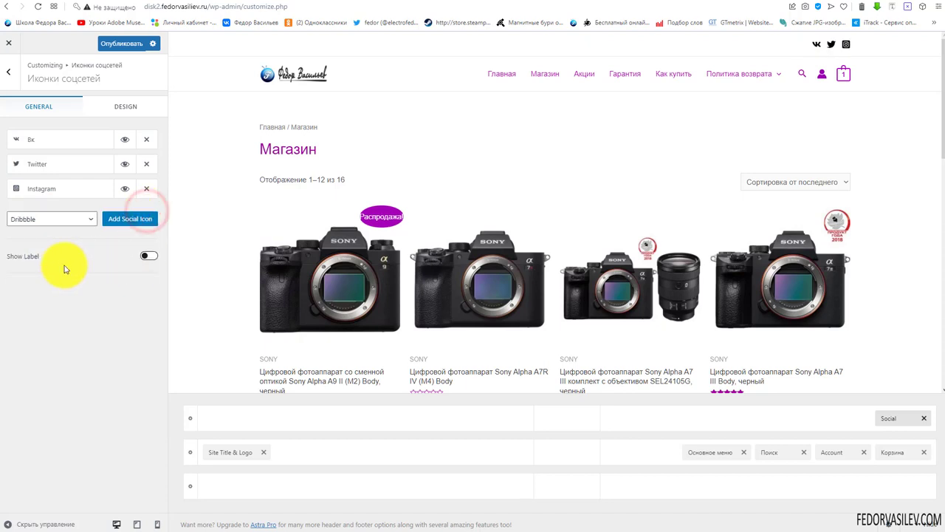
left_click(147, 260)
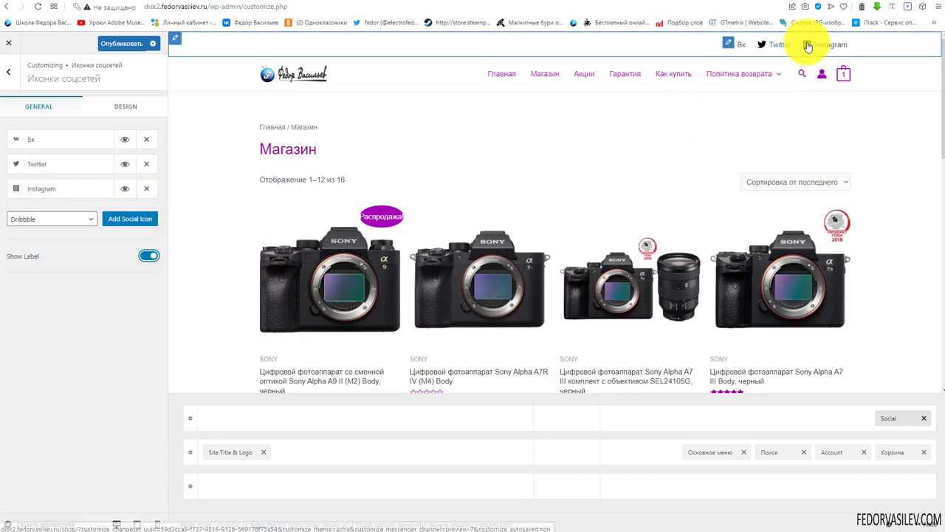
left_click(147, 260)
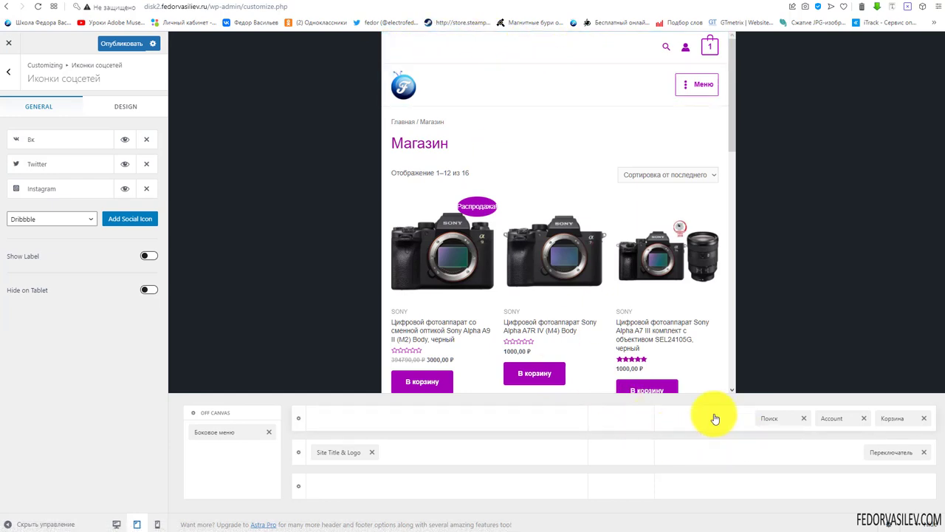
In mobile preview, add and drag the Social element in the header, then remove it and return to desktop
left_click(156, 522)
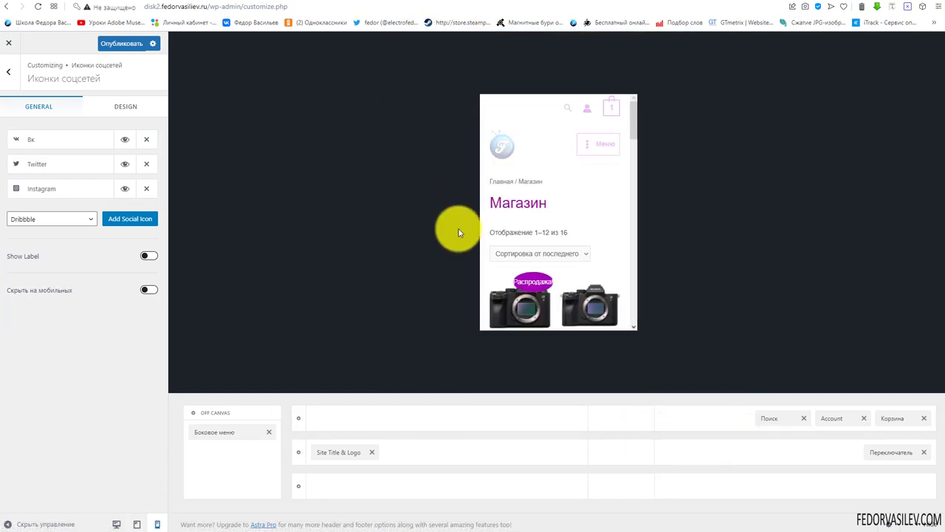
left_click(709, 419)
left_click(786, 334)
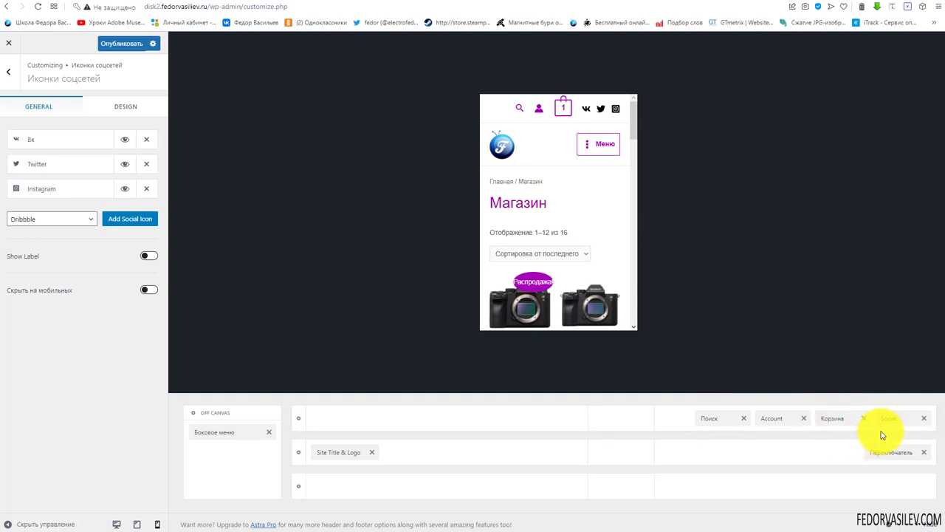
left_click_drag(898, 416, 675, 422)
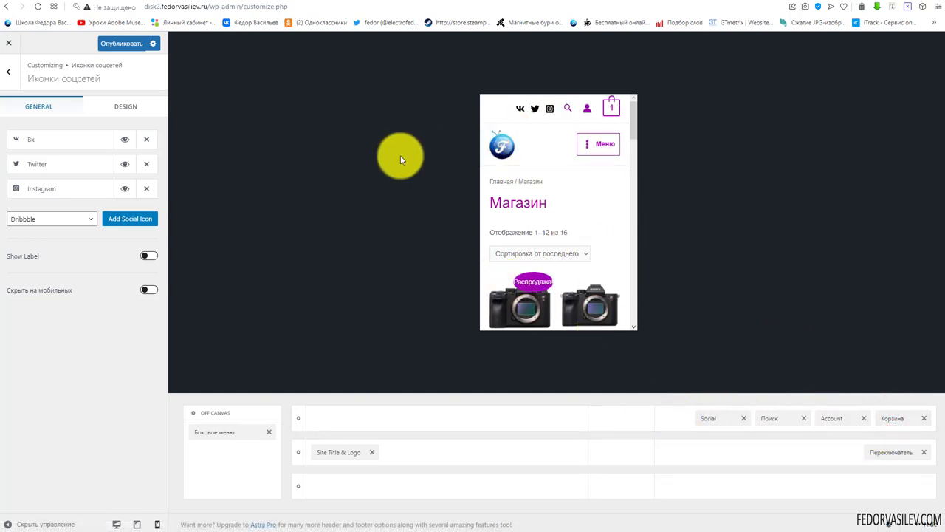
left_click(743, 418)
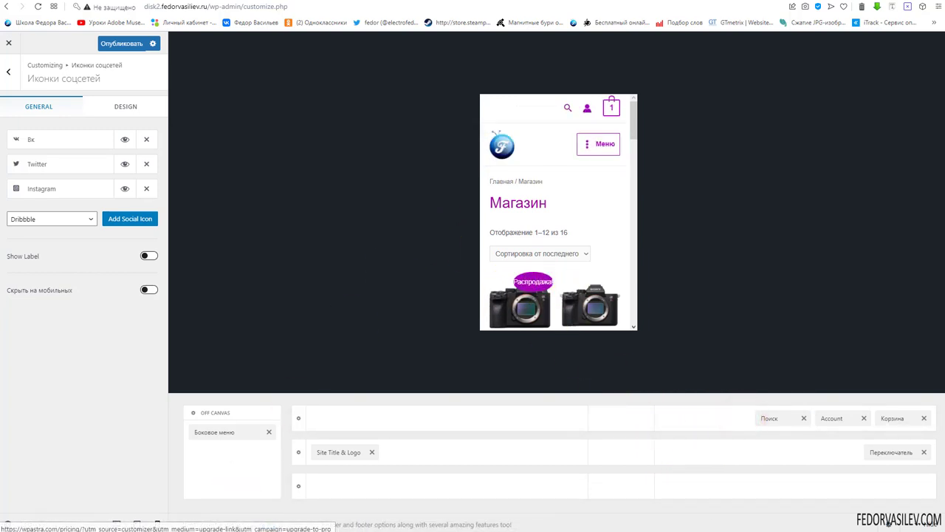
left_click(116, 524)
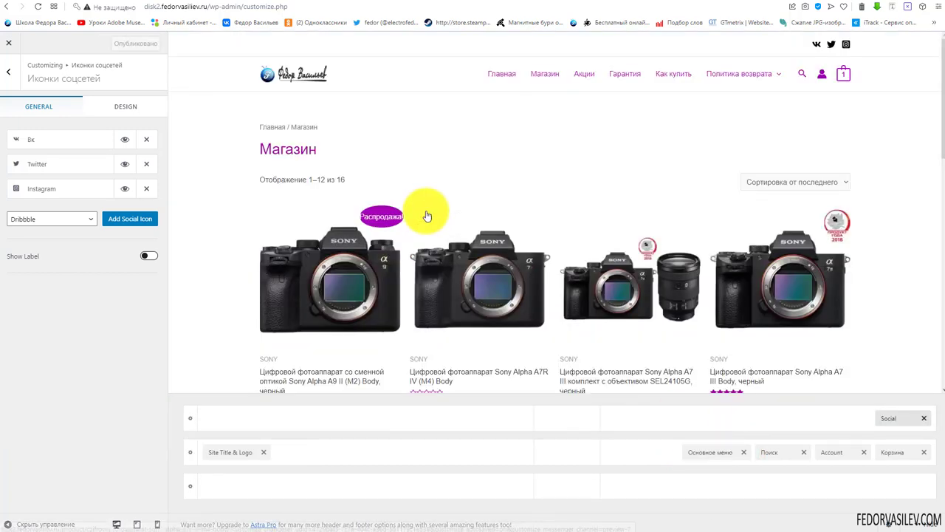
left_click(123, 106)
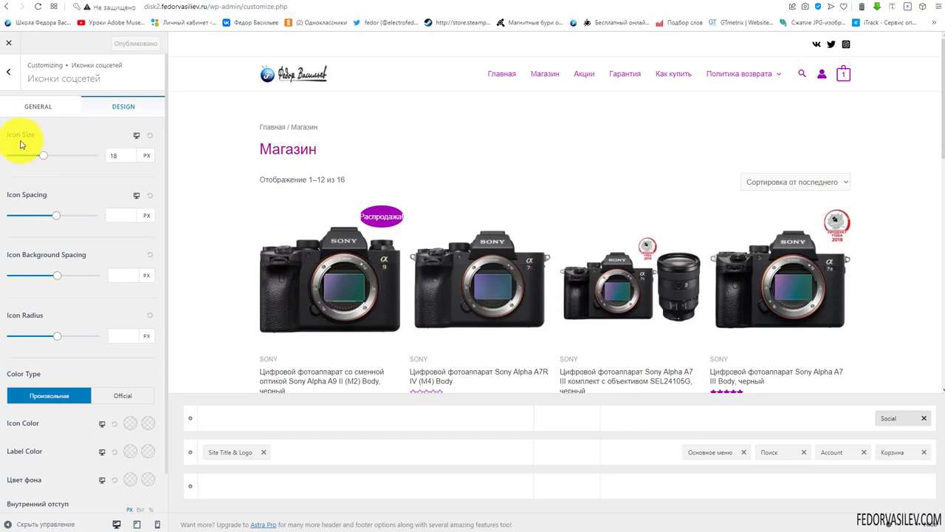
Set the social icons' Color Type to Official, publish, and check tablet and desktop previews
scroll(128, 201, "down", 1)
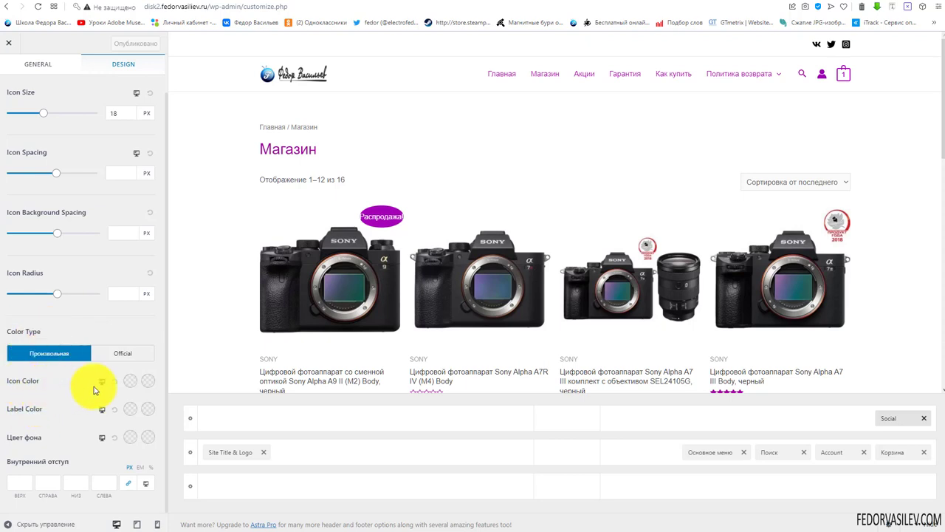
left_click(123, 353)
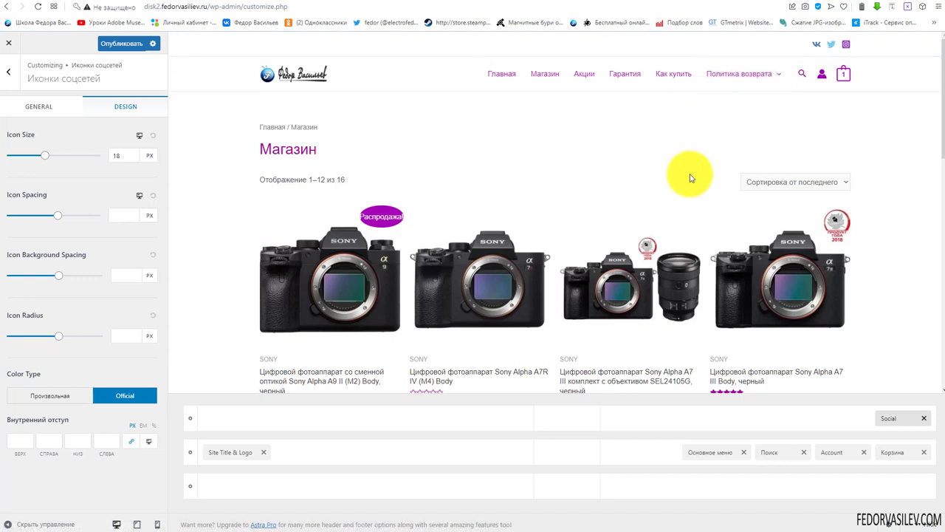
left_click(65, 394)
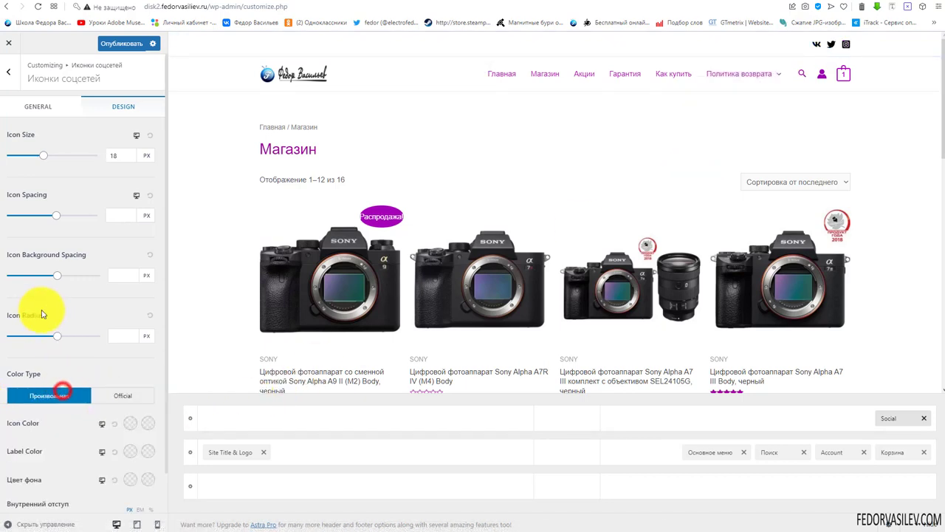
scroll(88, 369, "down", 1)
left_click(125, 354)
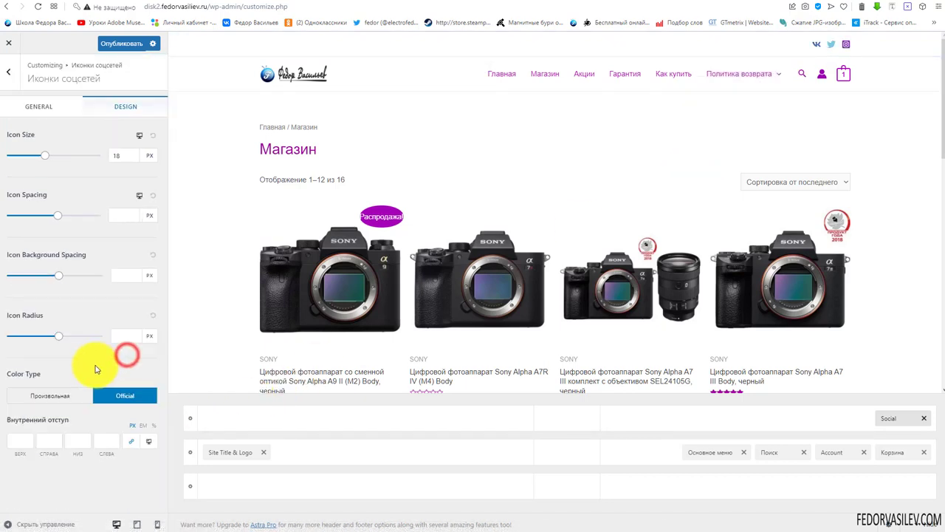
left_click(131, 45)
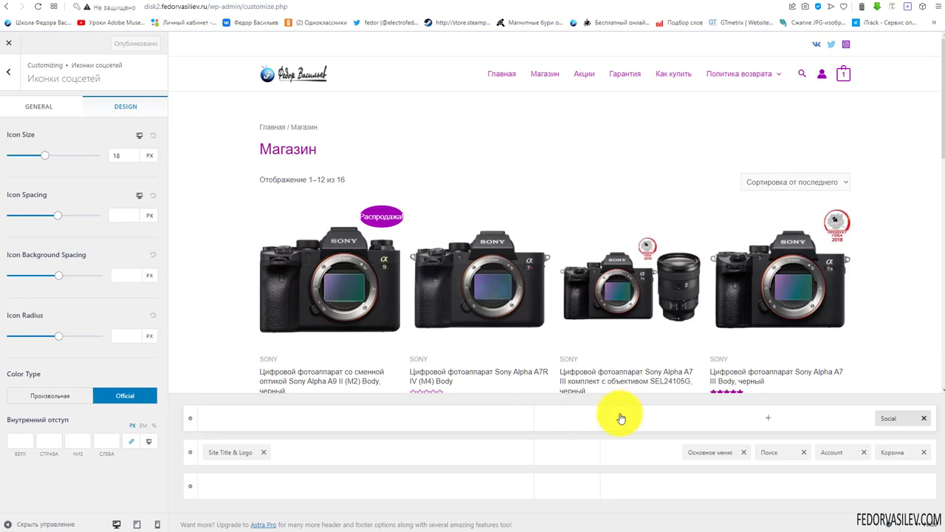
left_click(135, 524)
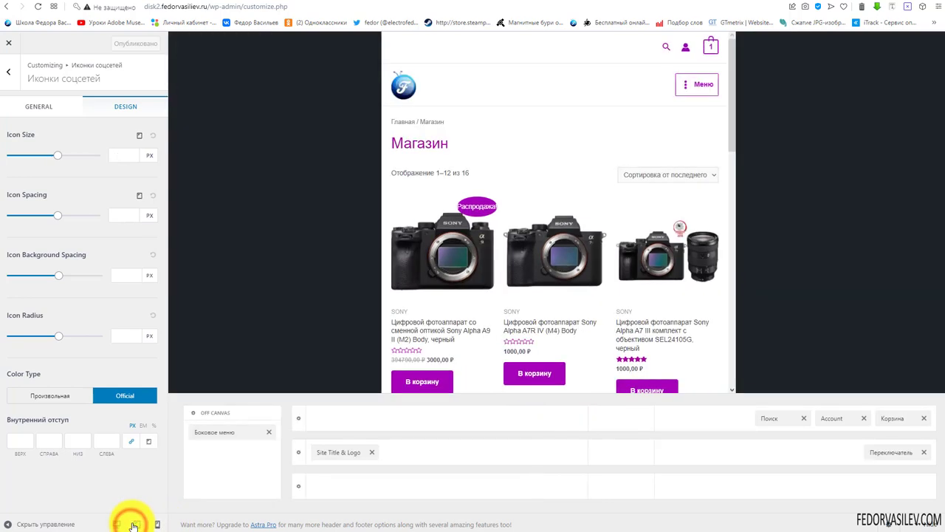
left_click(118, 524)
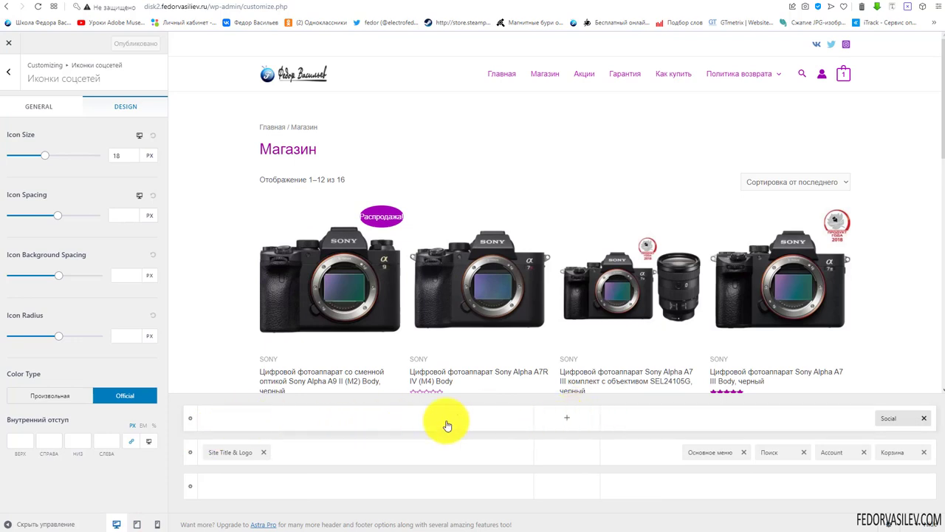
Add an HTML 1 element to the left of the top header row and select its placeholder text
left_click(364, 417)
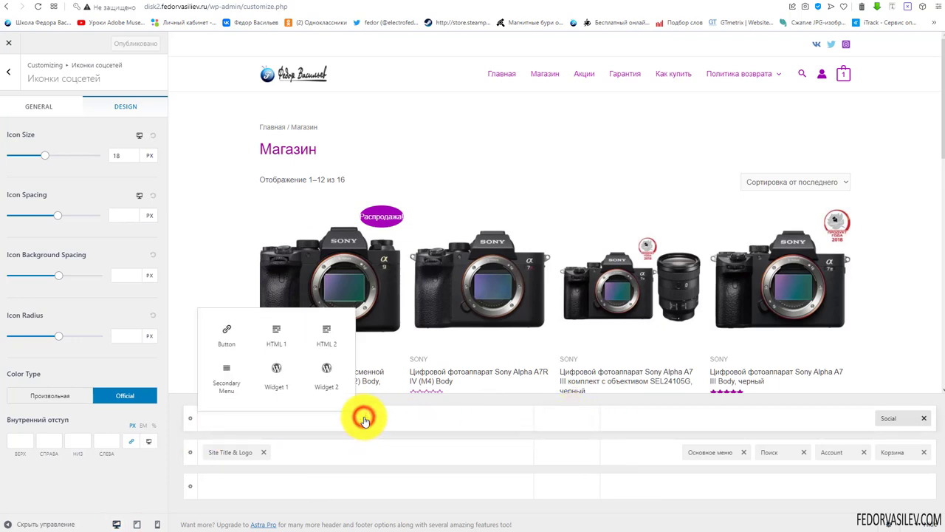
left_click(275, 336)
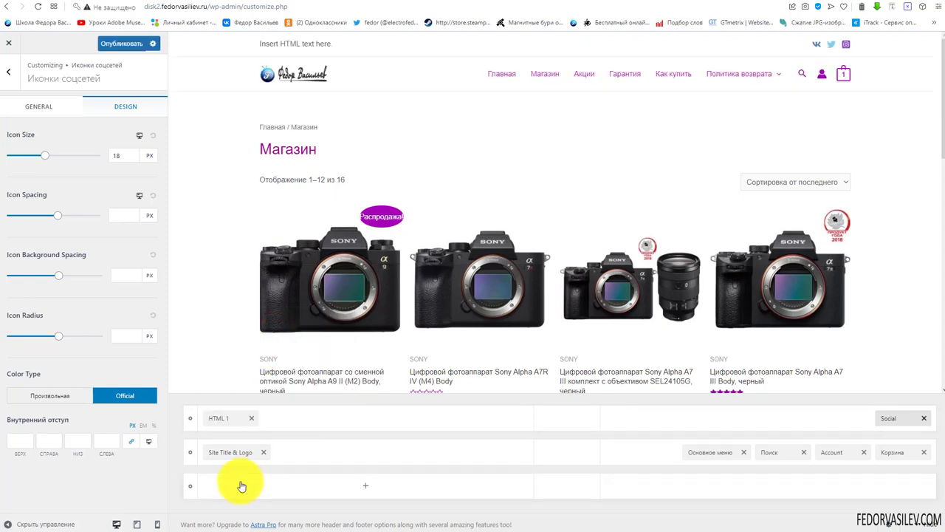
left_click(96, 174)
left_click(72, 279)
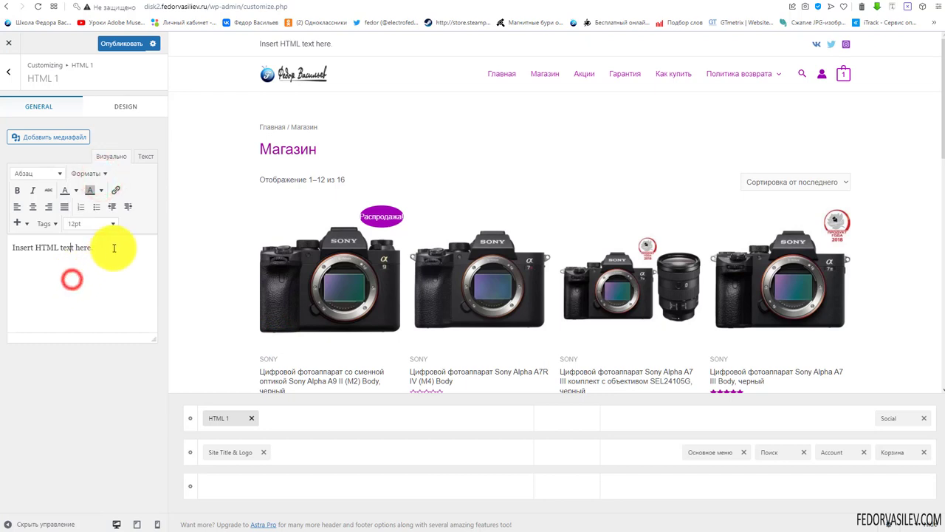
left_click_drag(13, 247, 112, 248)
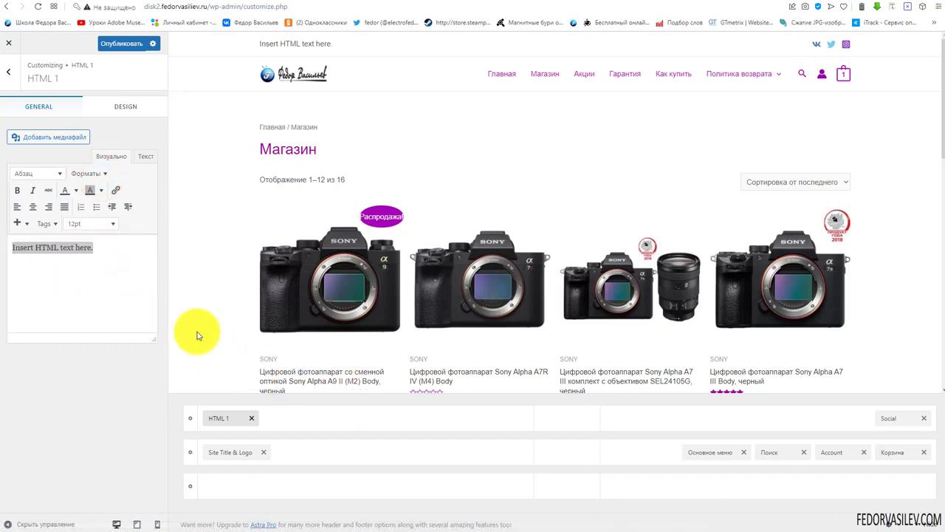
Paste the tel: phone-number link HTML in the Текст view, then switch back to Визуально
left_click(140, 157)
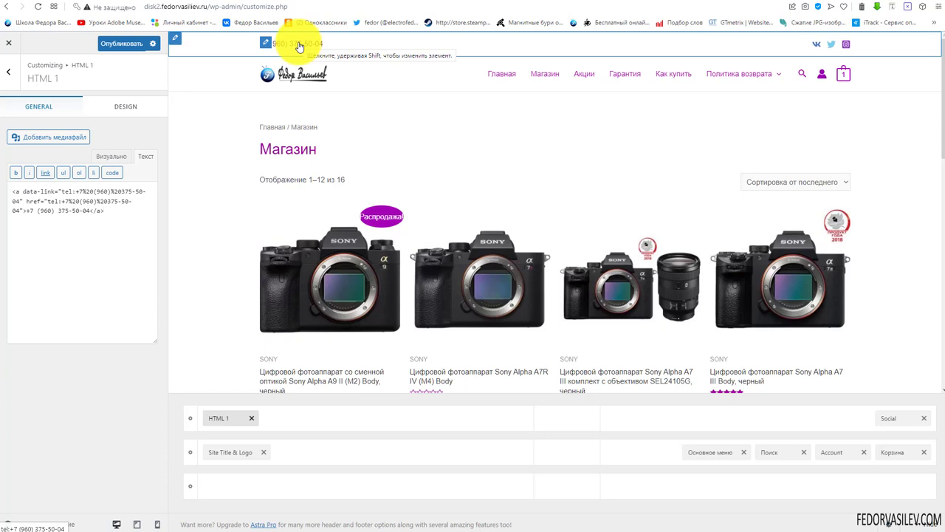
triple_click(113, 210)
left_click(127, 225)
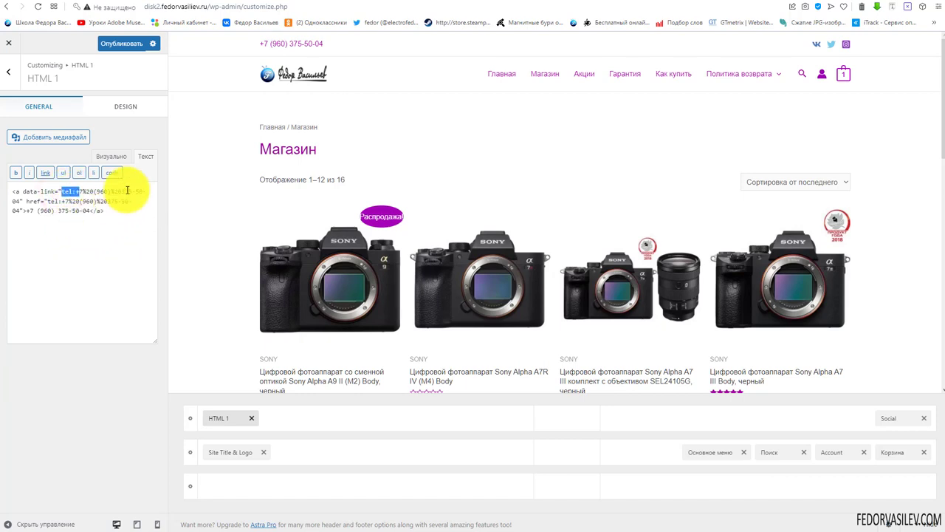
left_click(114, 156)
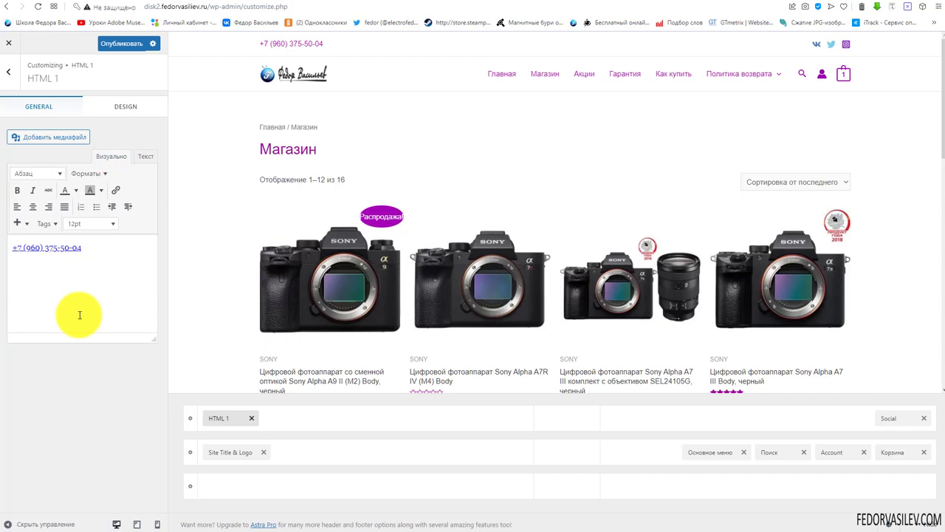
left_click(110, 109)
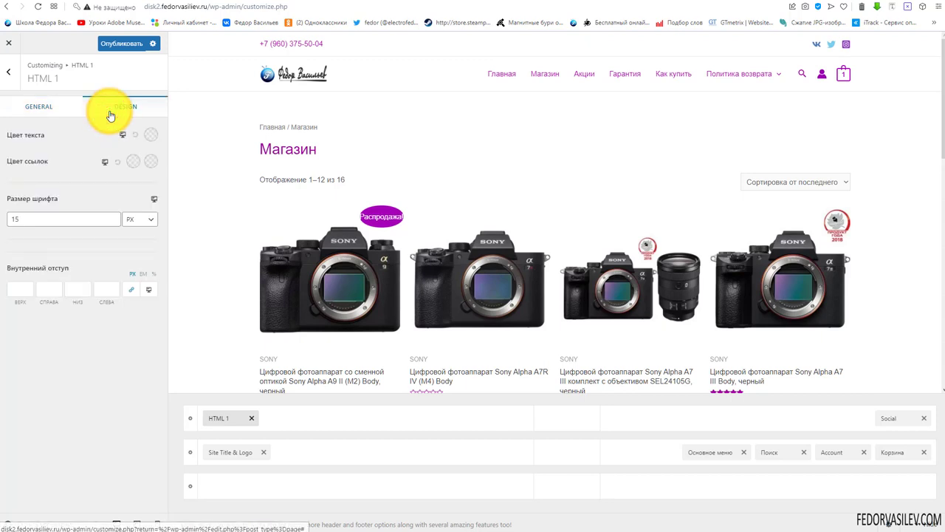
left_click(269, 38)
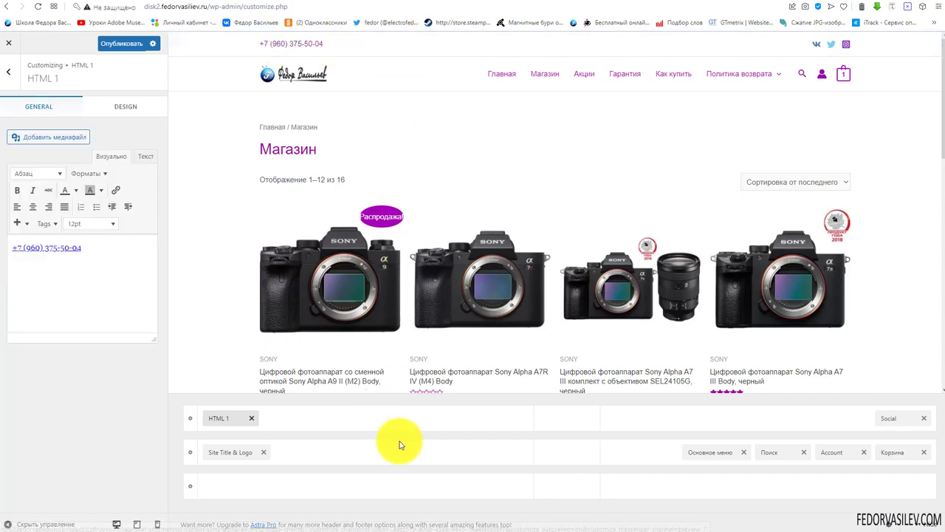
Add an HTML 2 element to the top row and drag it beside HTML 1
left_click(566, 423)
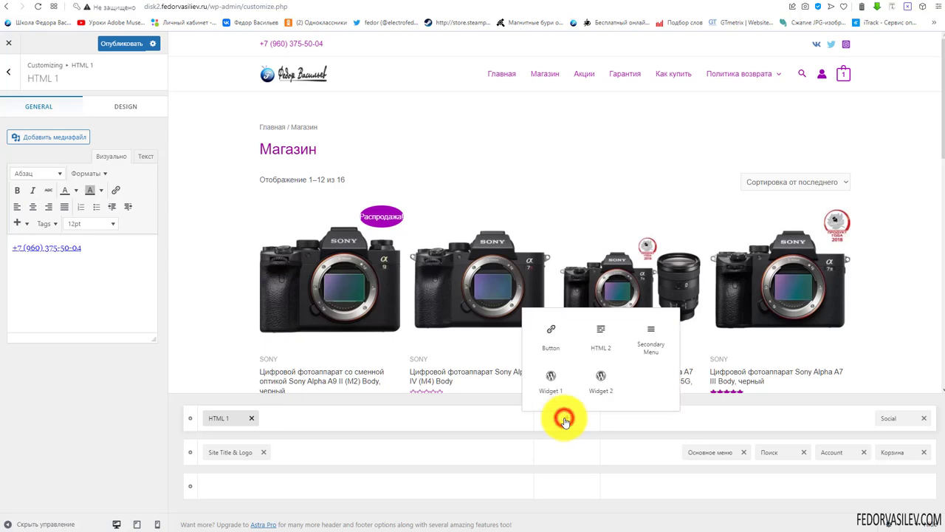
triple_click(97, 264)
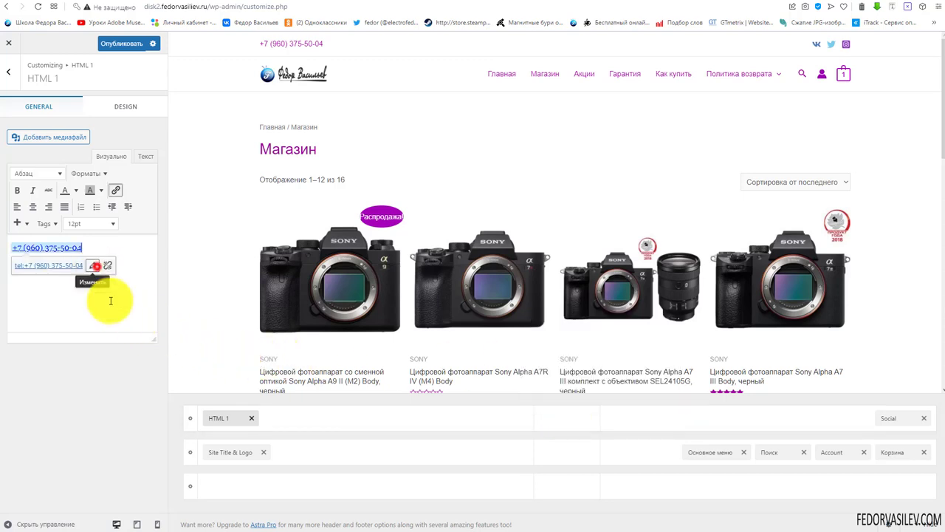
right_click(237, 420)
left_click(227, 419)
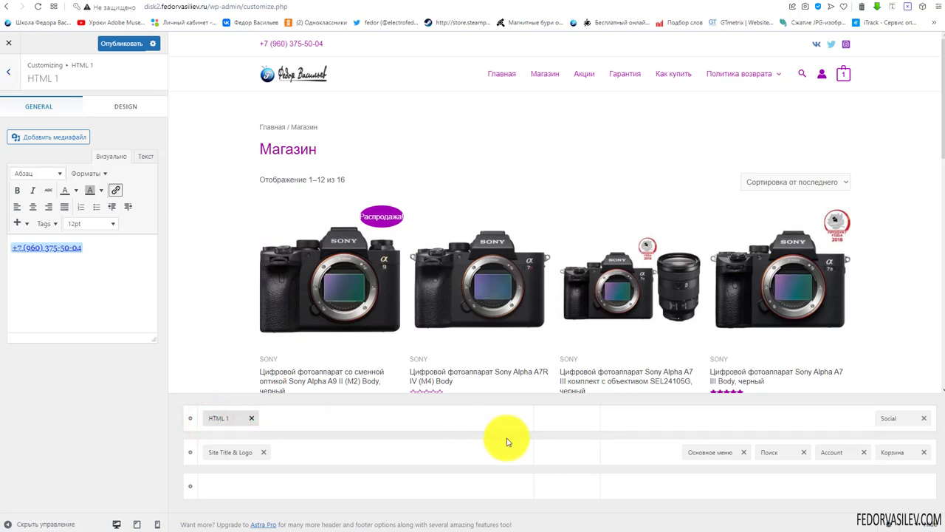
left_click(565, 418)
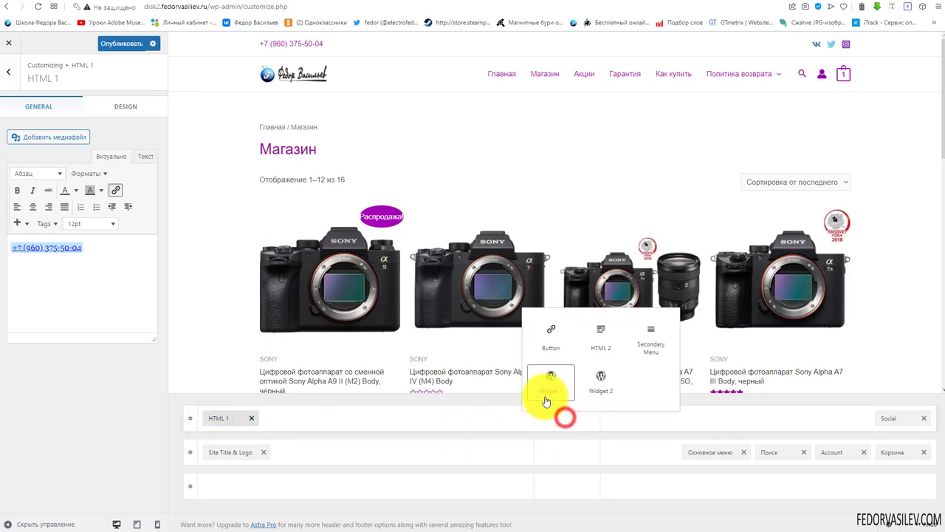
left_click(608, 344)
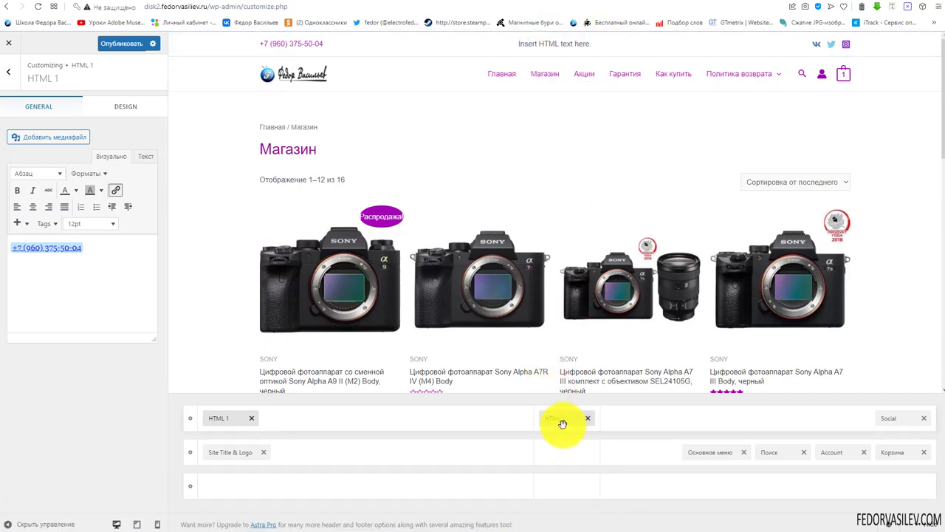
left_click_drag(561, 421, 313, 433)
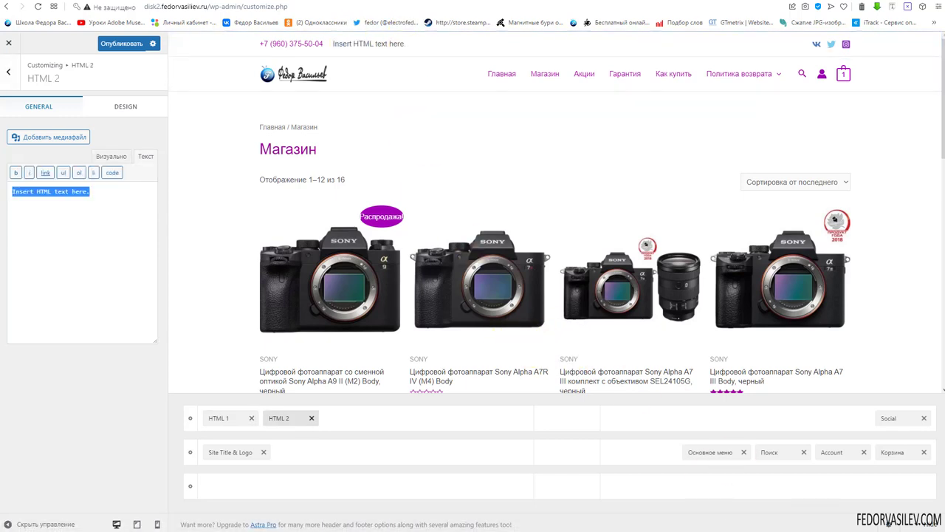
Replace the HTML 2 placeholder with the pasted mailto e-mail link and publish
key("BackSpace")
right_click(36, 208)
left_click(65, 279)
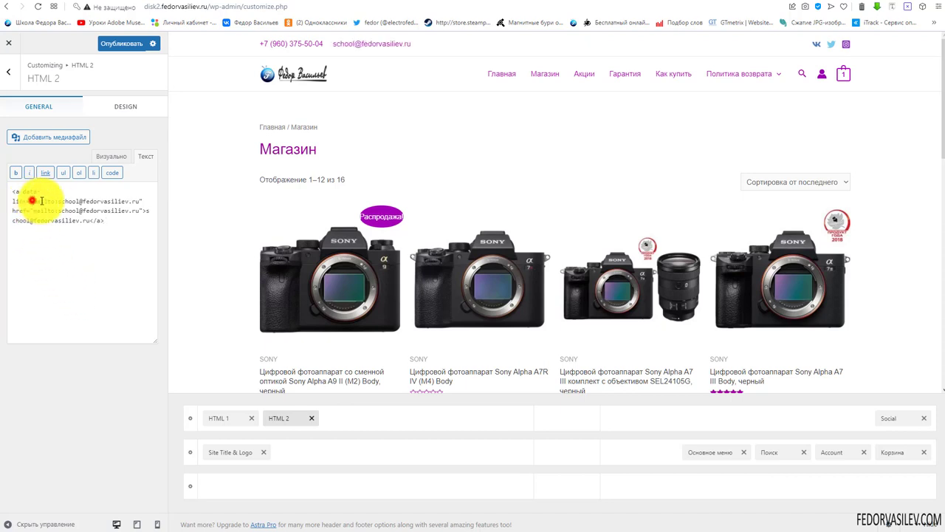
left_click(120, 156)
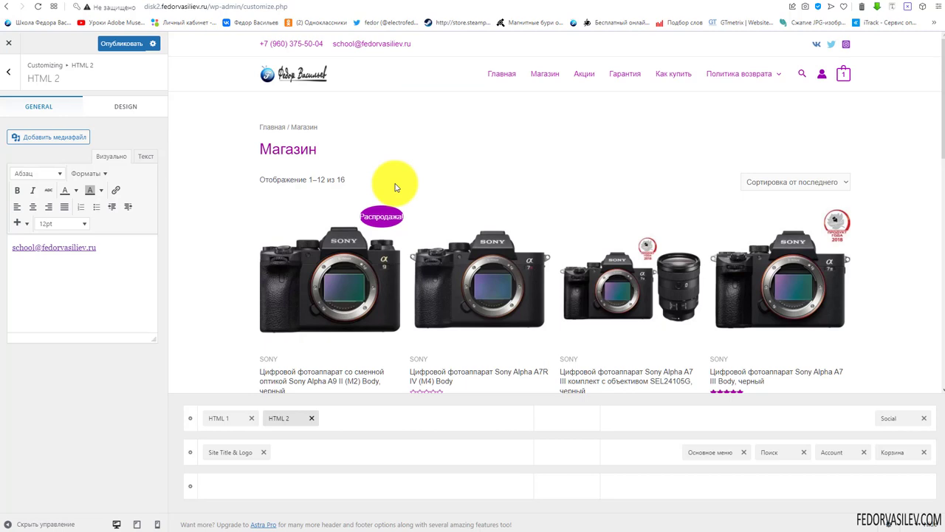
left_click(115, 44)
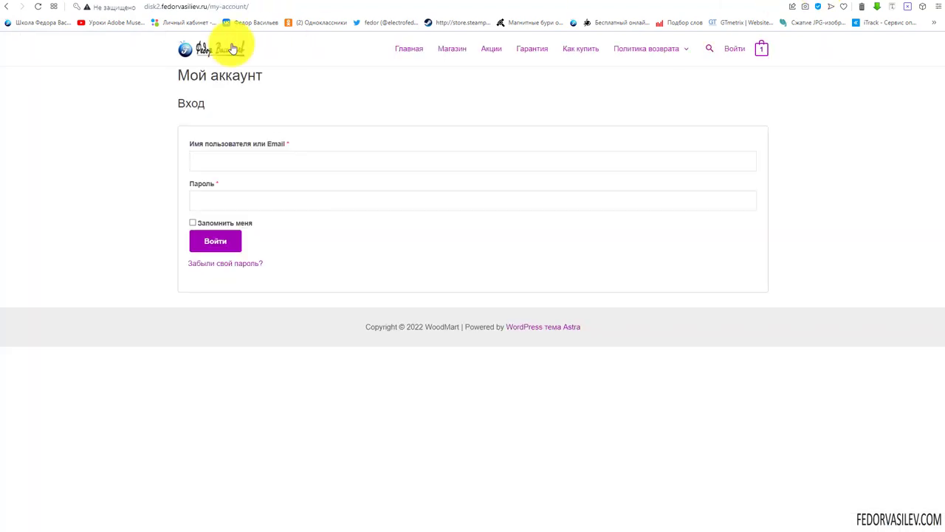
View the Магазин page on the live site, then preview the header at tablet, mobile and desktop widths
left_click(434, 48)
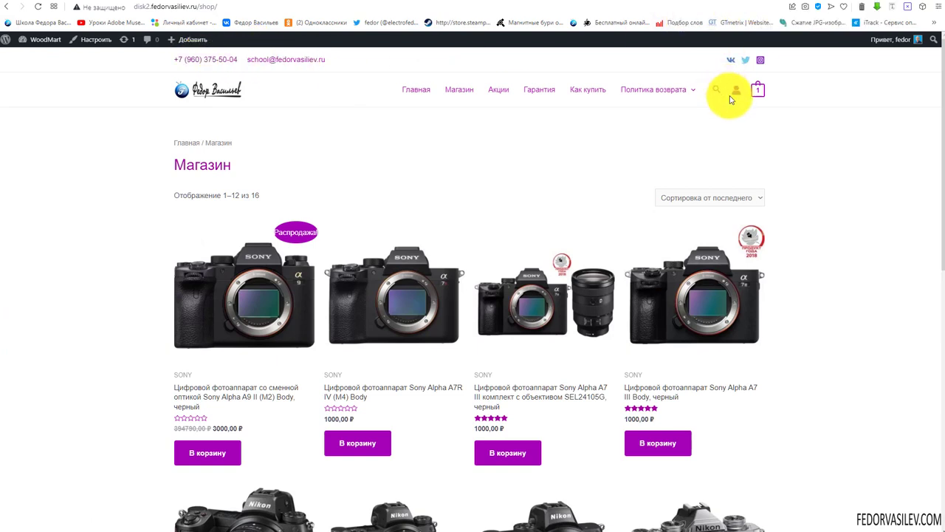
key("ctrl+Tab")
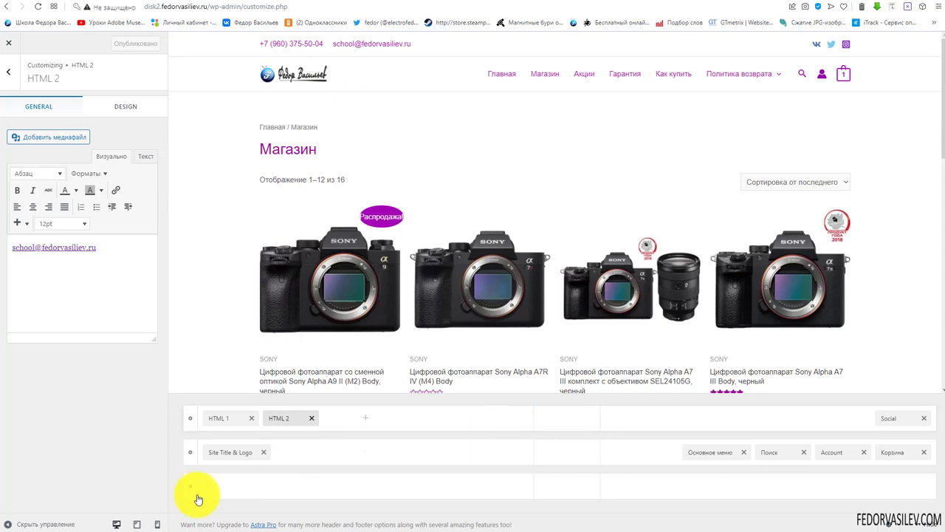
left_click(136, 523)
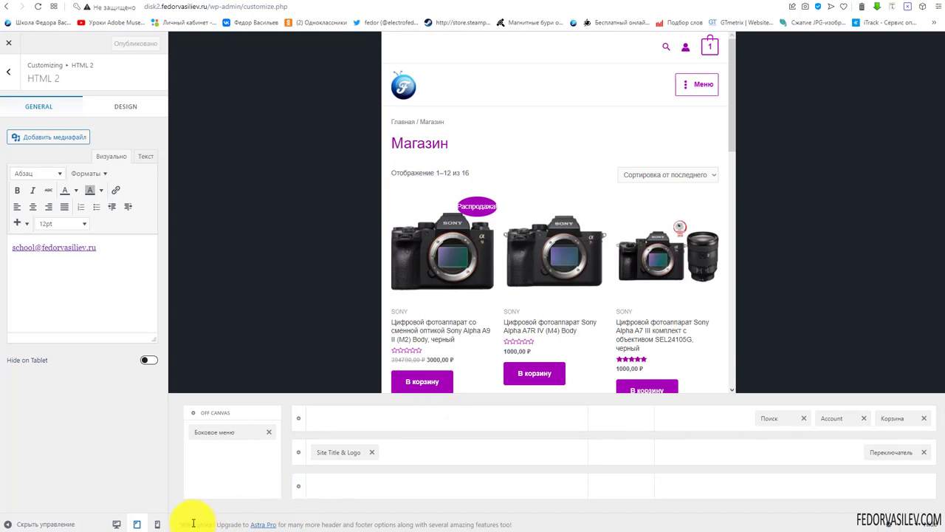
left_click(158, 524)
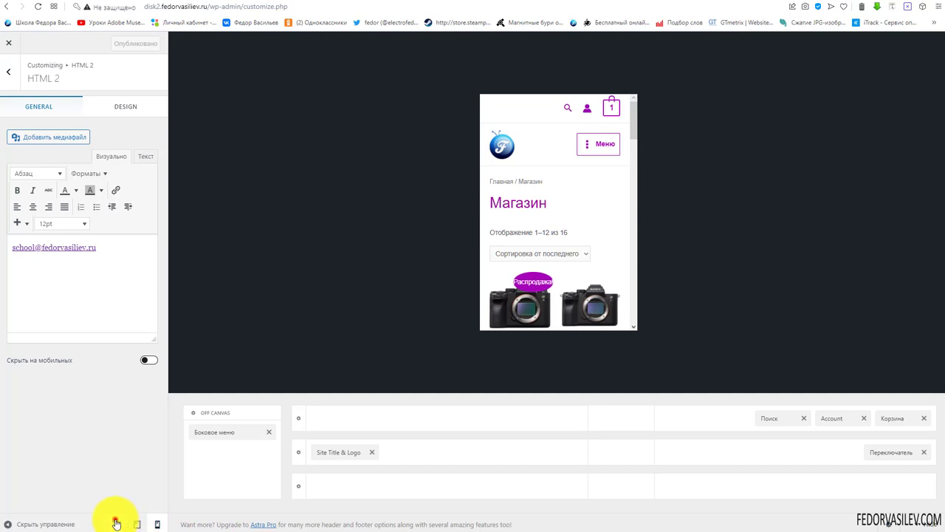
left_click(116, 523)
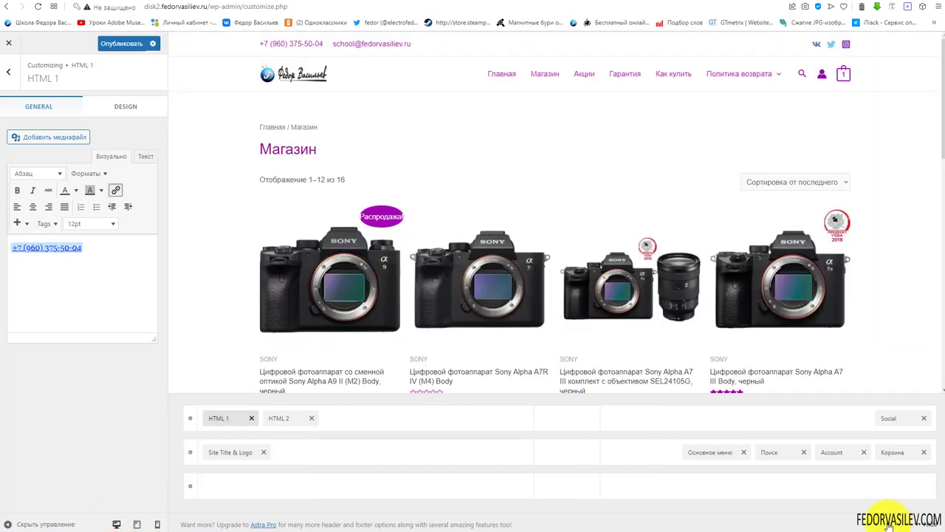
Open the Прозрачная шапка transparent header settings from the header elements list
key("Escape")
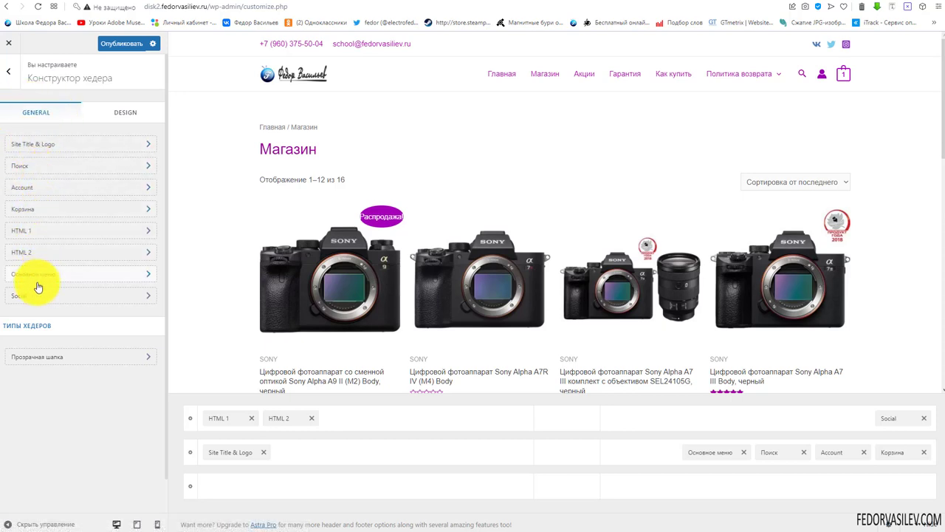
left_click(26, 231)
left_click(9, 74)
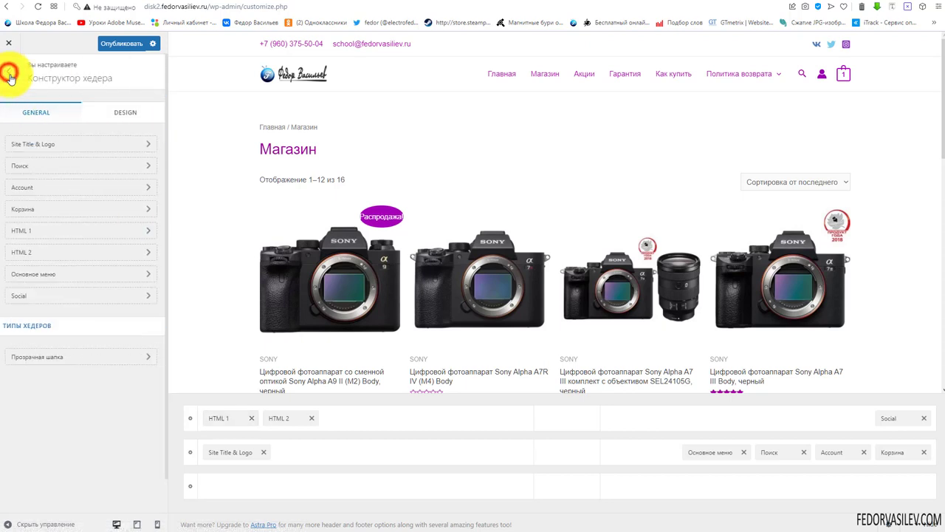
left_click(45, 359)
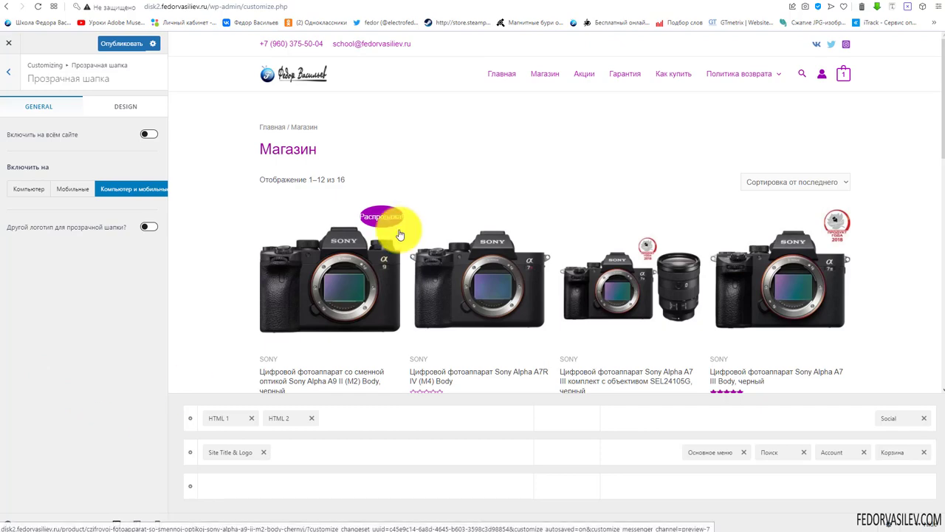
scroll(399, 214, "down", 5)
scroll(402, 218, "up", 5)
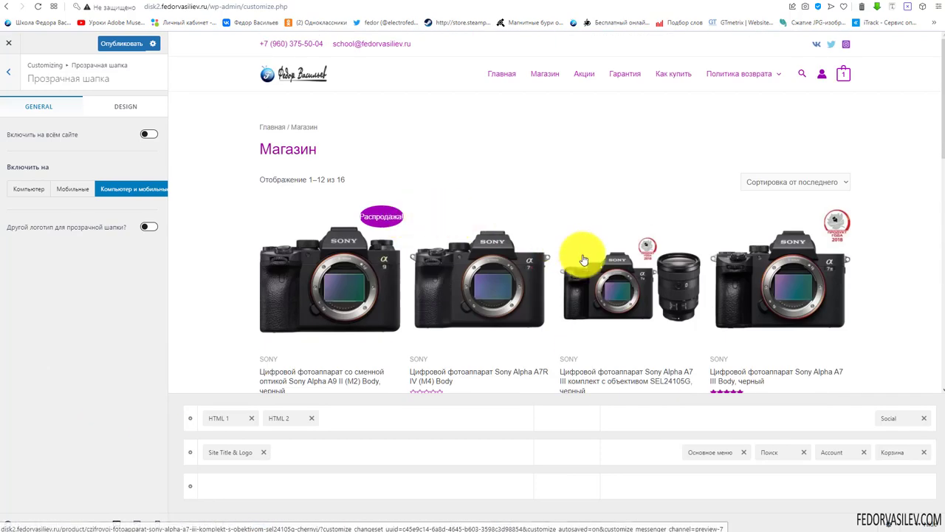
Turn on Включить на всём сайте and review the transparent header's design options
left_click(149, 133)
left_click(149, 169)
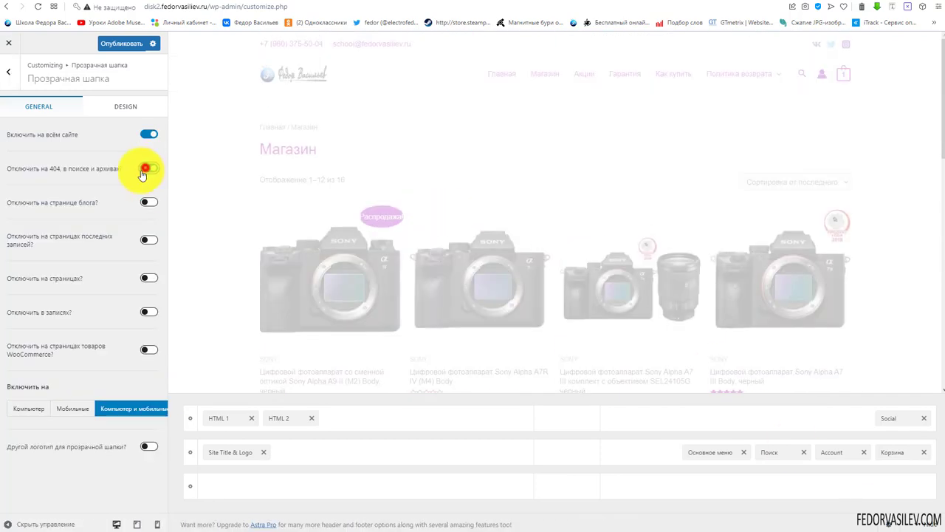
left_click(148, 169)
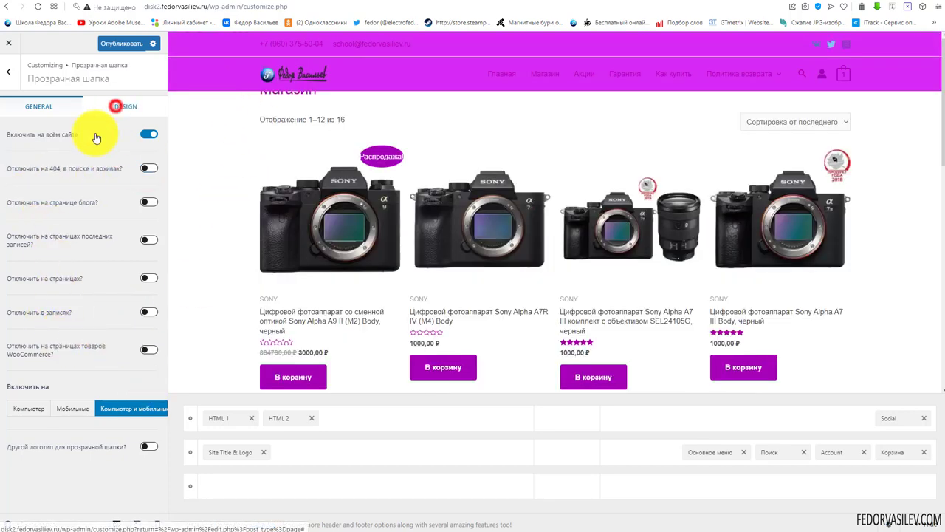
left_click(118, 107)
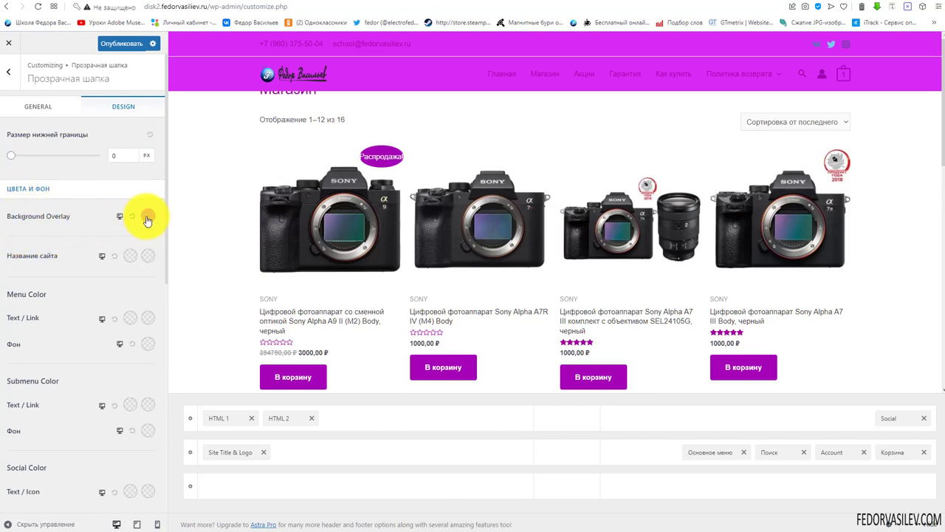
scroll(665, 200, "down", 5)
scroll(616, 211, "up", 5)
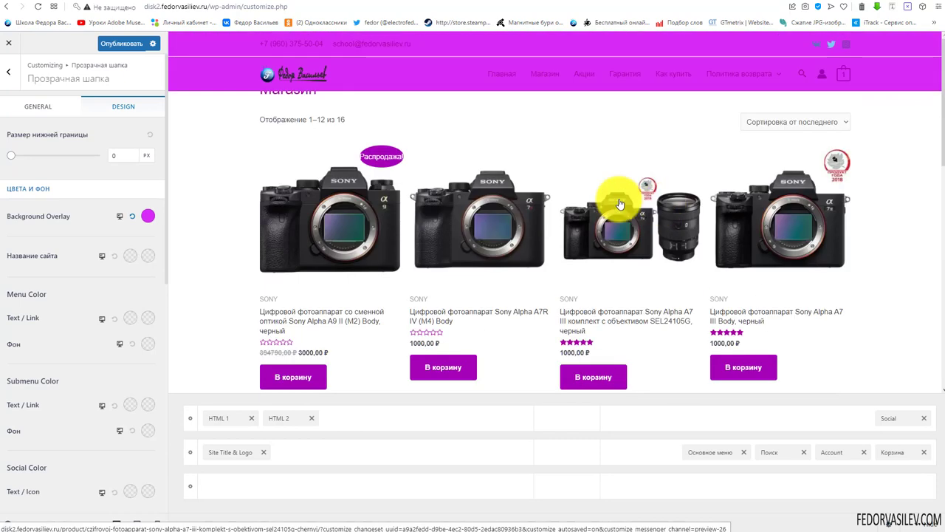
left_click(56, 105)
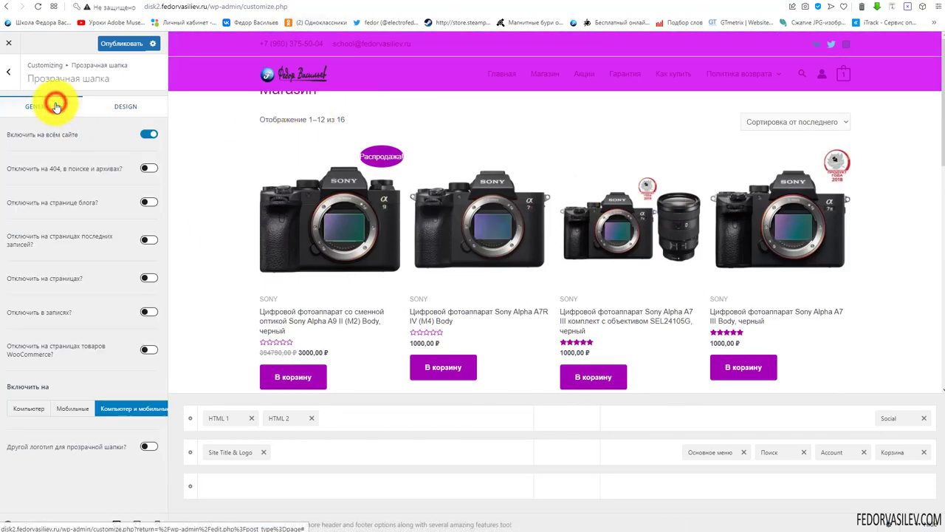
Set Включить на to Компьютер after trying mobile, and review the magenta overlay colour settings
left_click(65, 410)
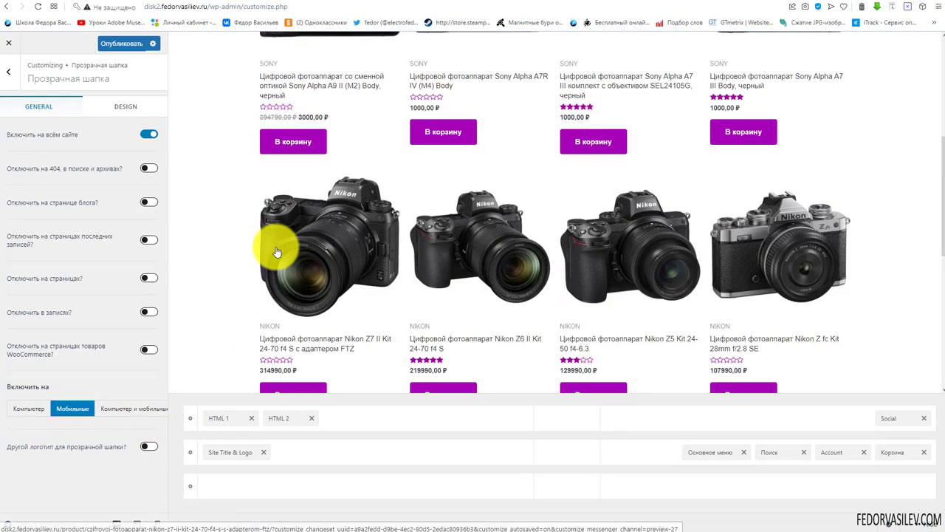
left_click(157, 523)
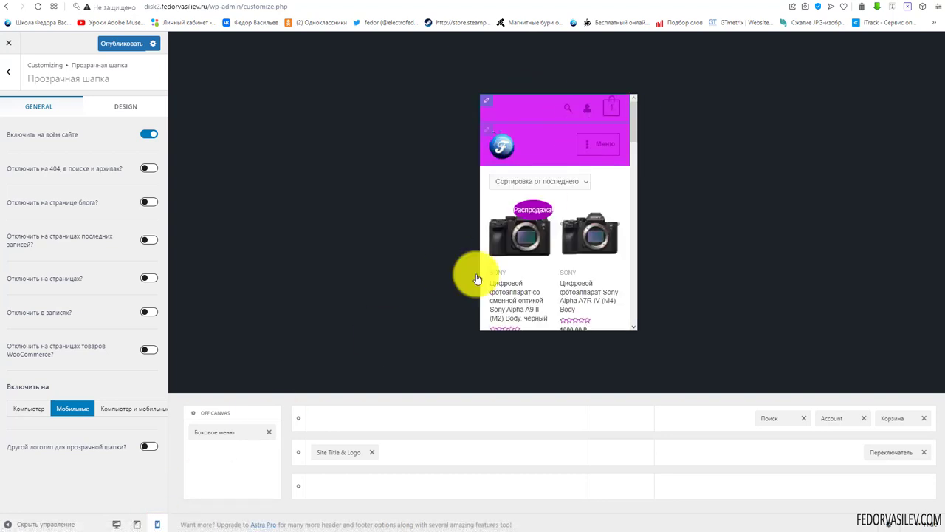
left_click(33, 410)
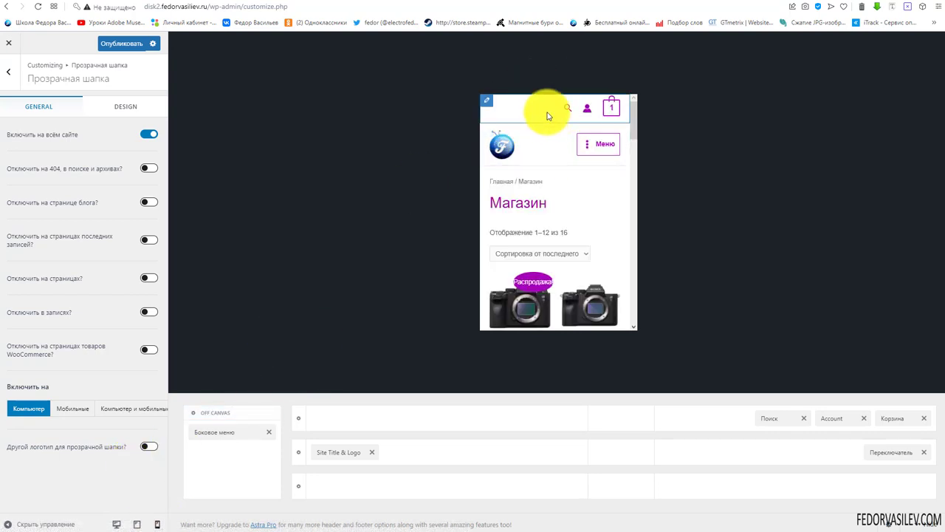
left_click(115, 524)
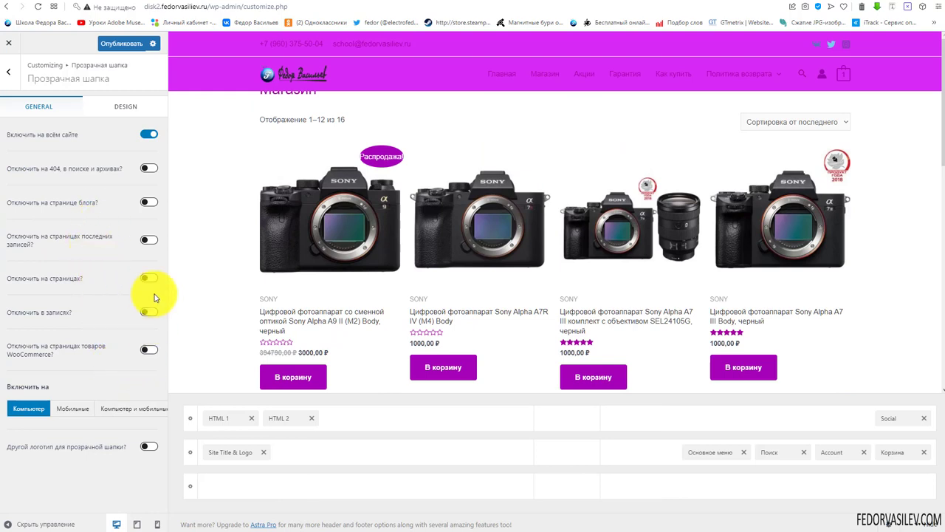
left_click(131, 109)
scroll(37, 188, "down", 5)
scroll(30, 332, "down", 5)
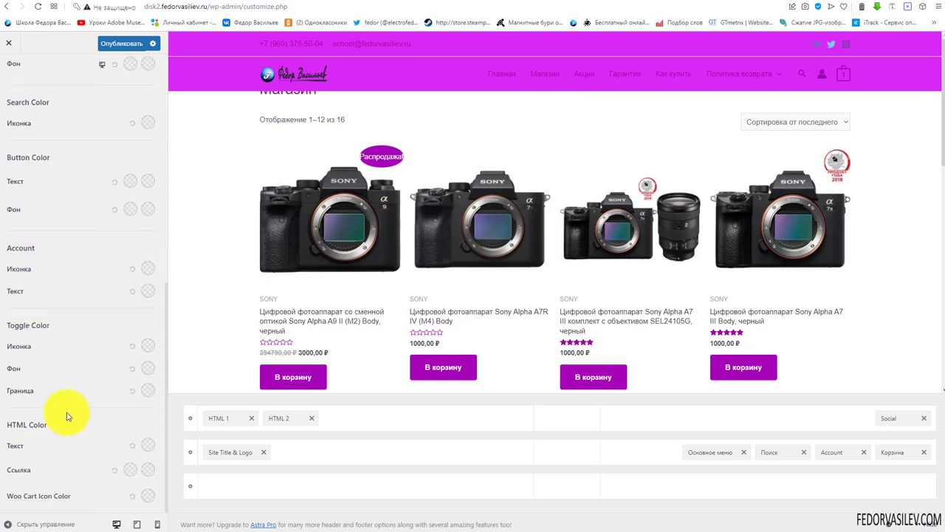
scroll(86, 196, "up", 10)
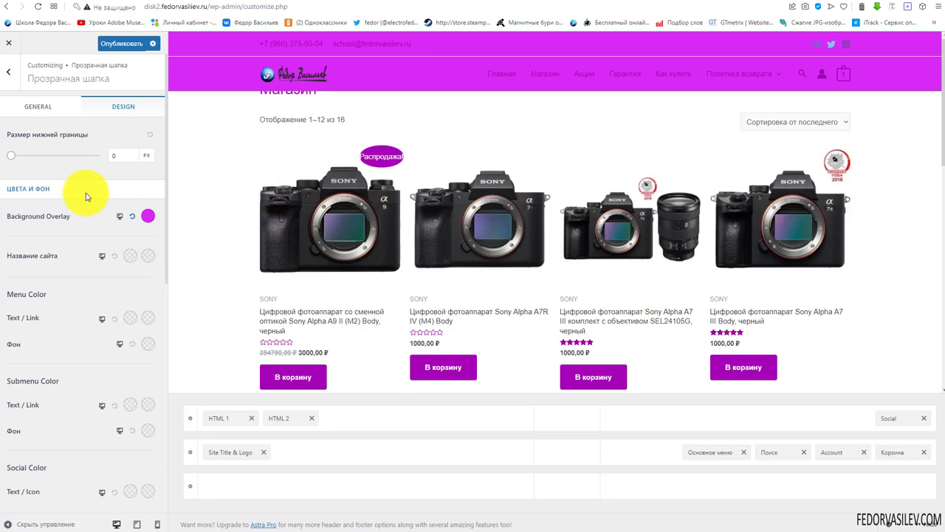
left_click(59, 107)
Switch off the site-wide transparent header, publish, and leave the transparent-header logo disabled
left_click(149, 133)
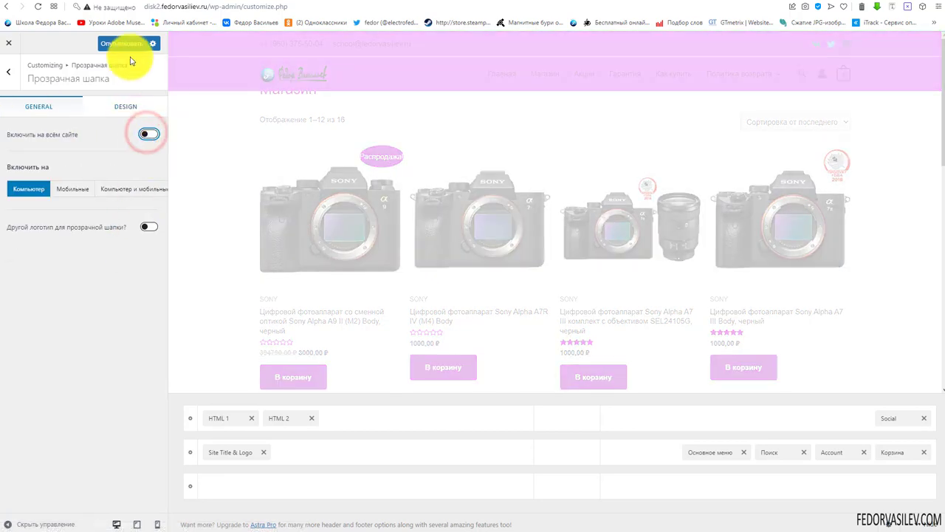
left_click(126, 44)
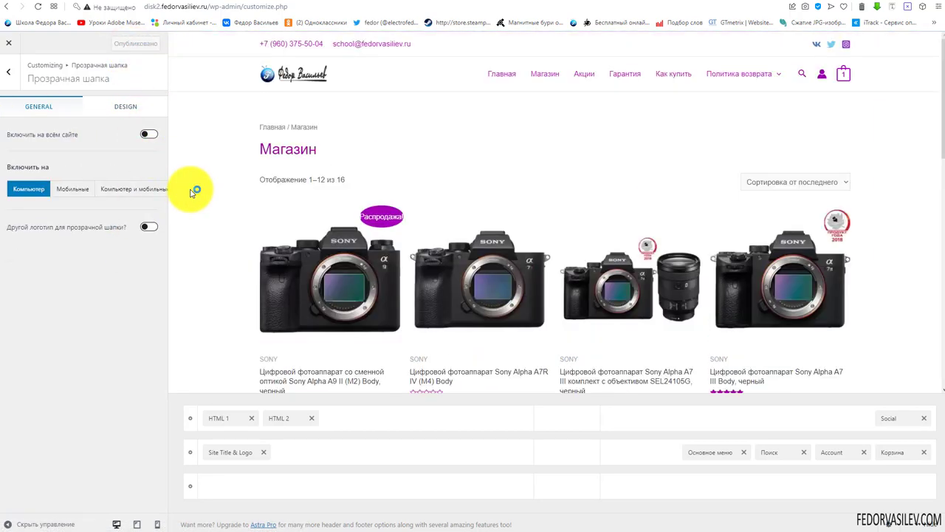
left_click(149, 226)
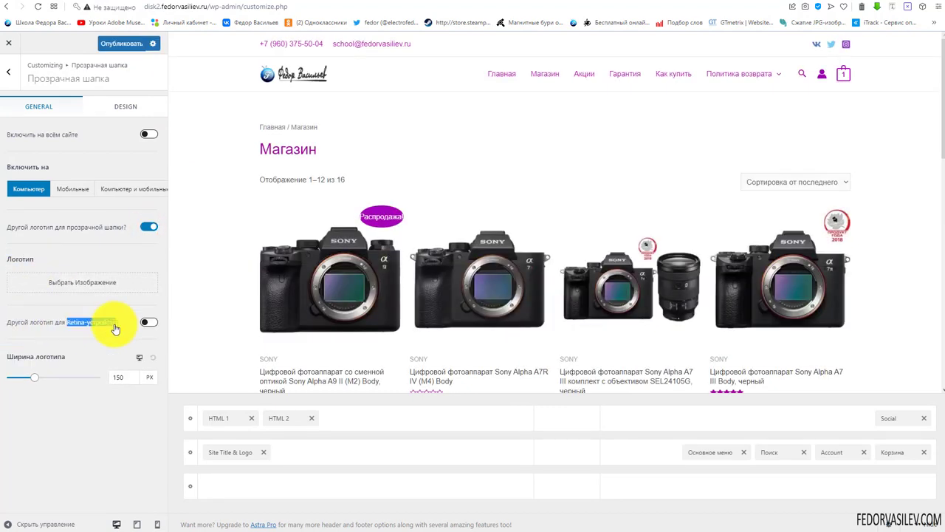
left_click(149, 226)
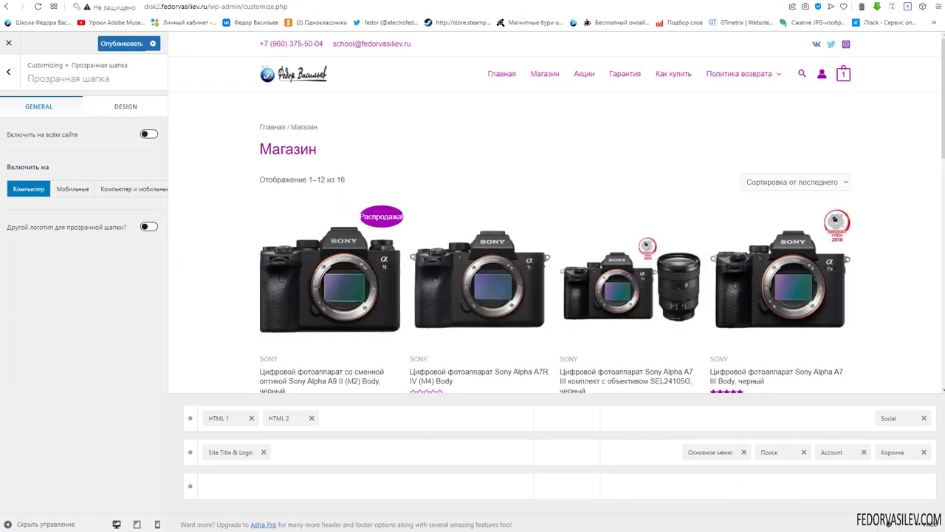
left_click(366, 488)
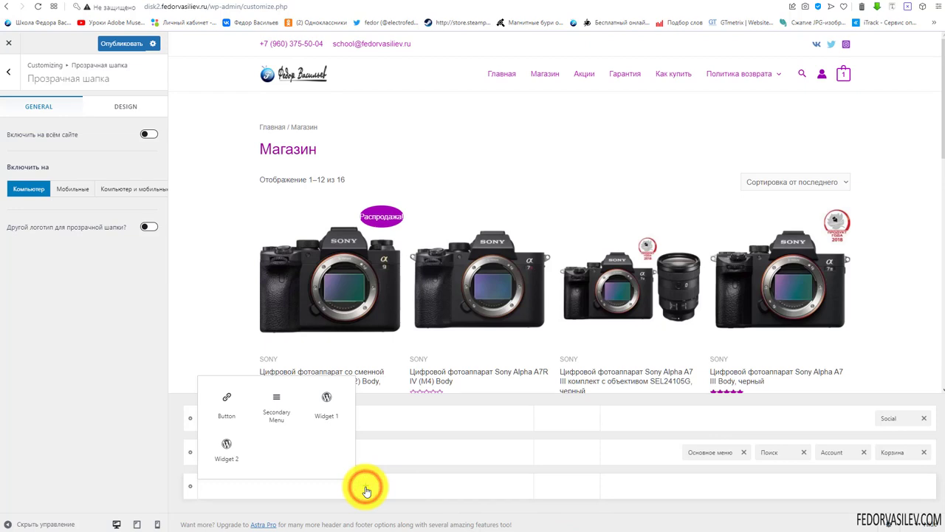
Add Button, Widget 1, Widget 2 and Secondary Menu to the bottom header row
left_click(230, 399)
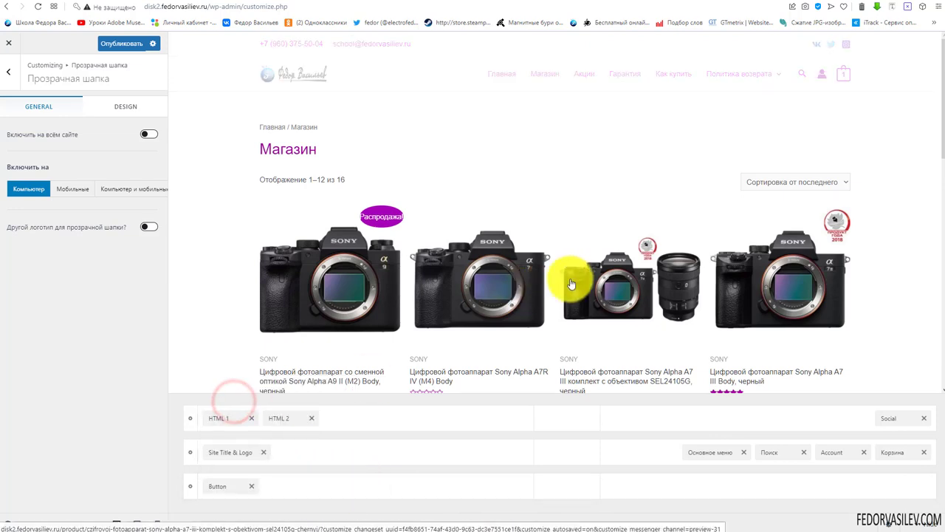
left_click(355, 488)
left_click(276, 443)
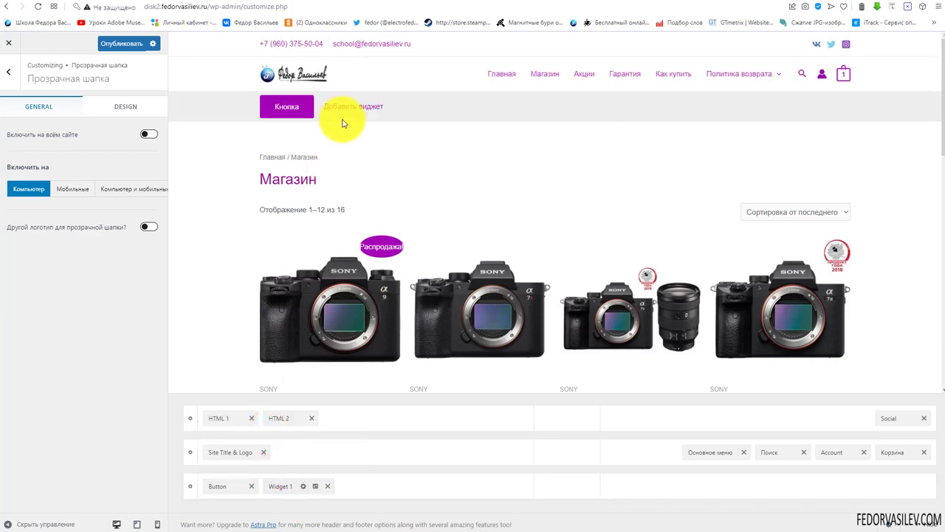
left_click(389, 484)
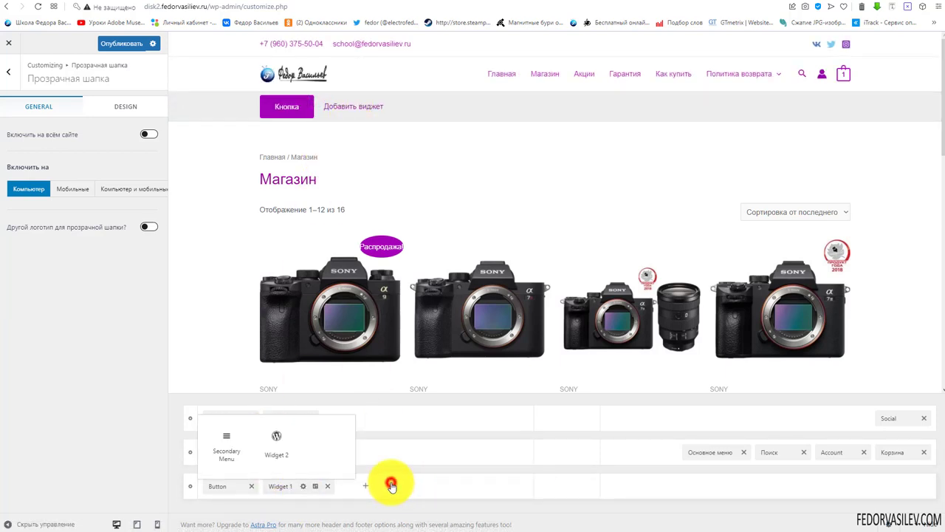
left_click(276, 438)
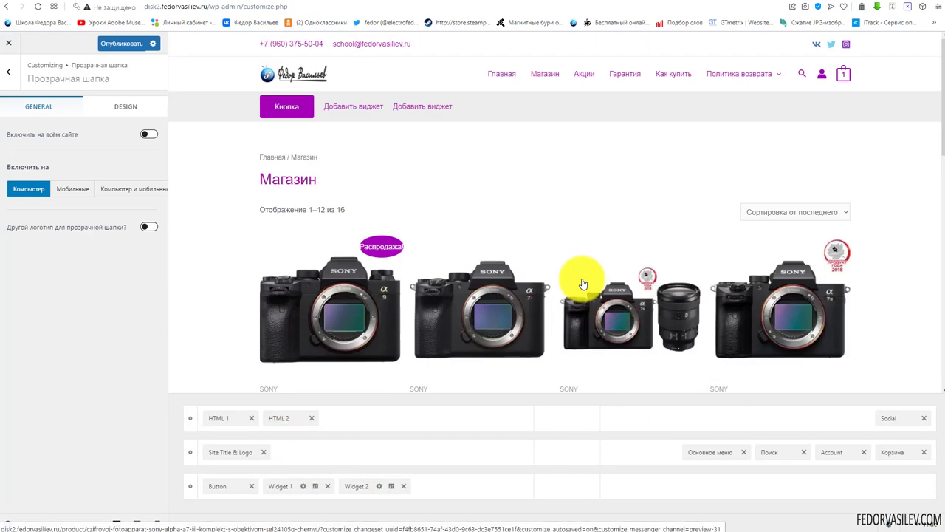
left_click(449, 479)
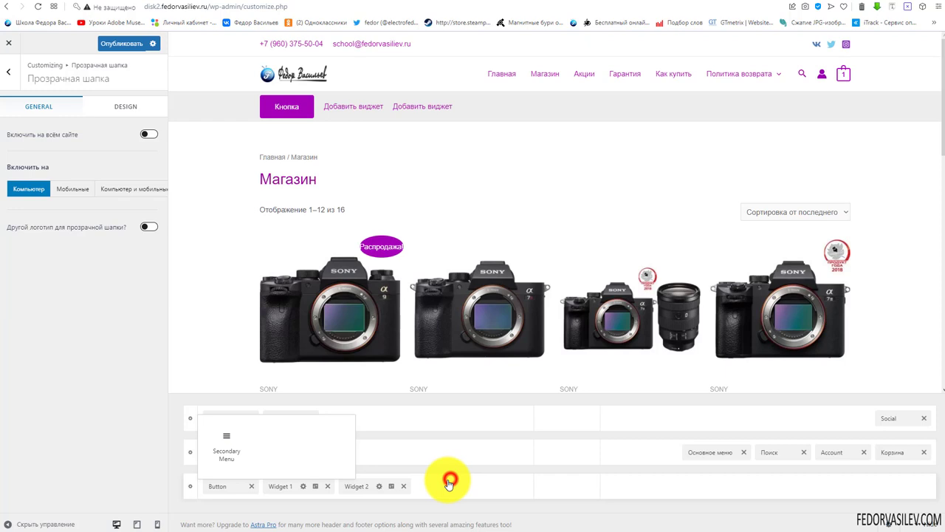
left_click(232, 446)
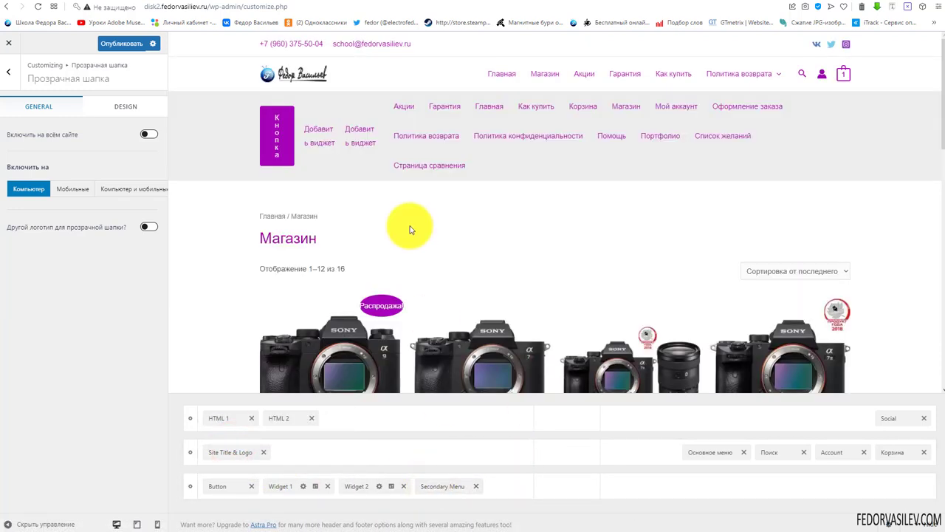
Remove Secondary Menu, Widget 2, Widget 1 and Button from the bottom row
left_click(475, 485)
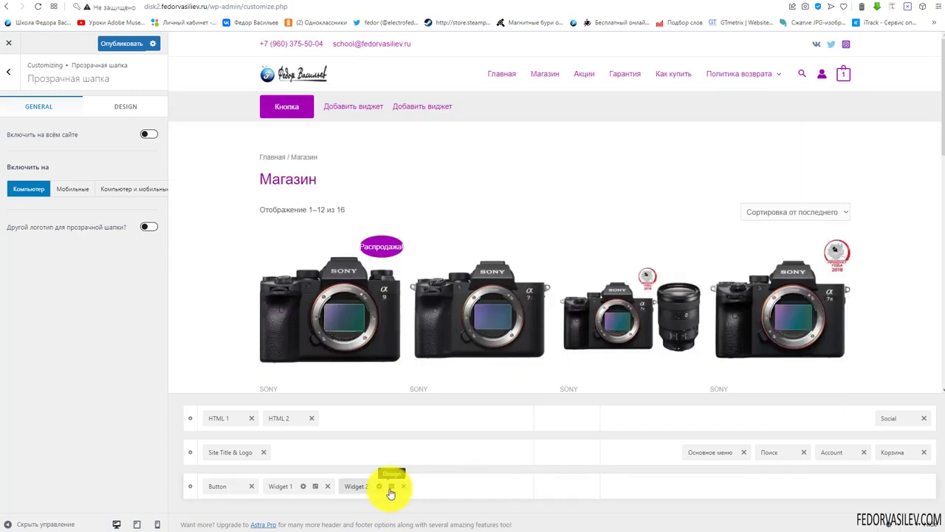
left_click(404, 486)
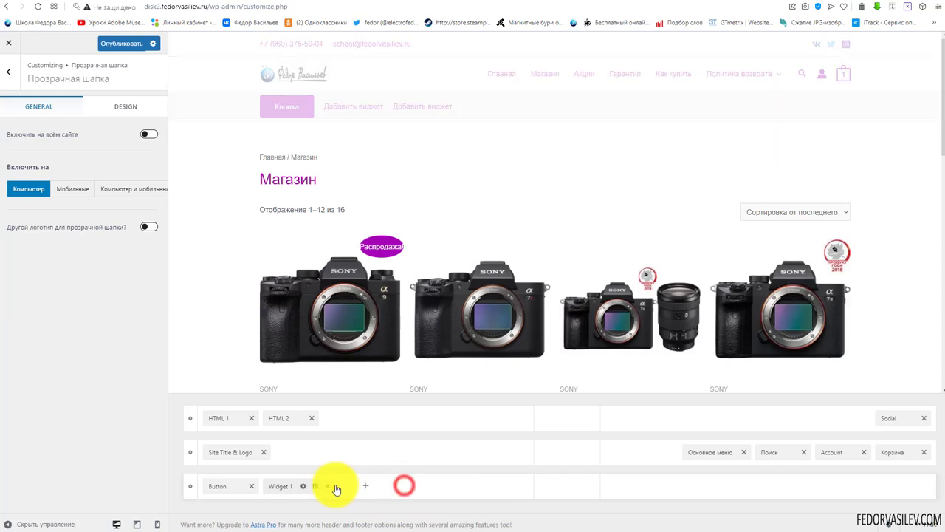
left_click(327, 487)
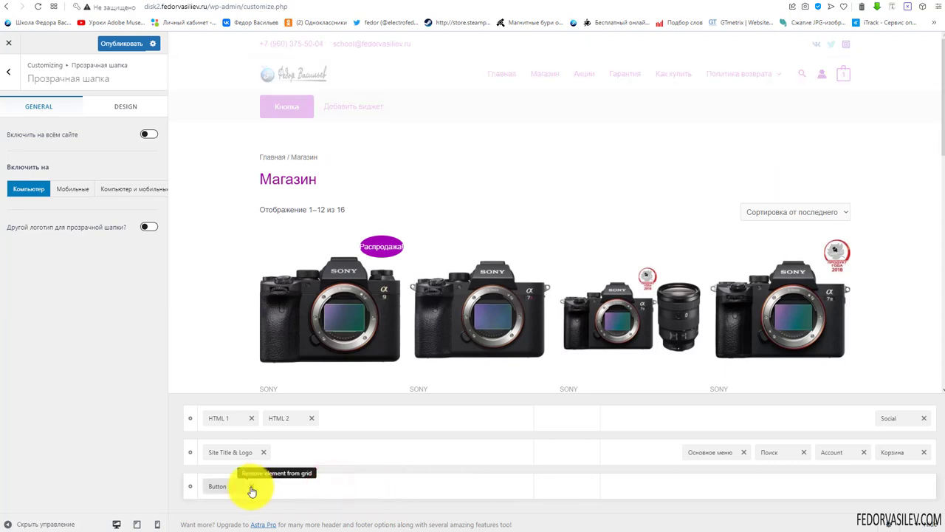
left_click(252, 488)
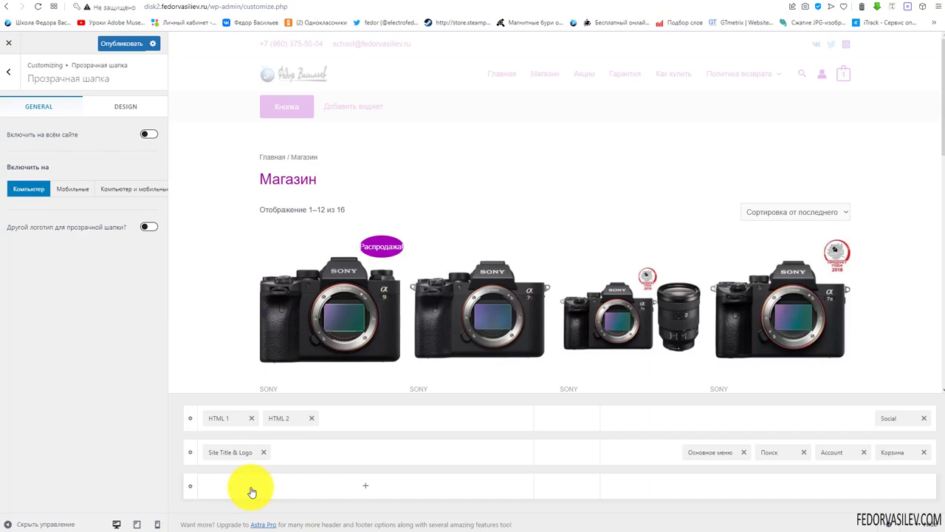
Return from Прозрачная шапка through the header builder to the Customizer root menu
scroll(519, 295, "down", 4)
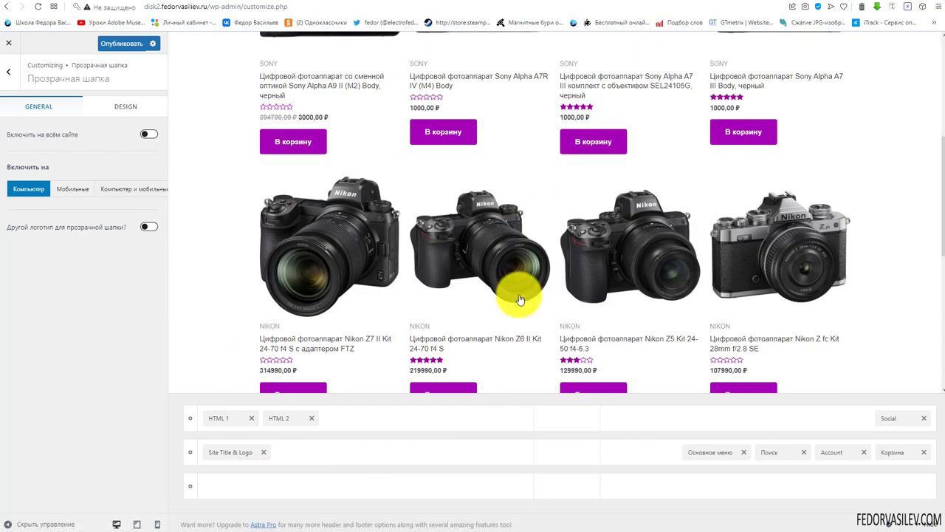
scroll(555, 375, "up", 4)
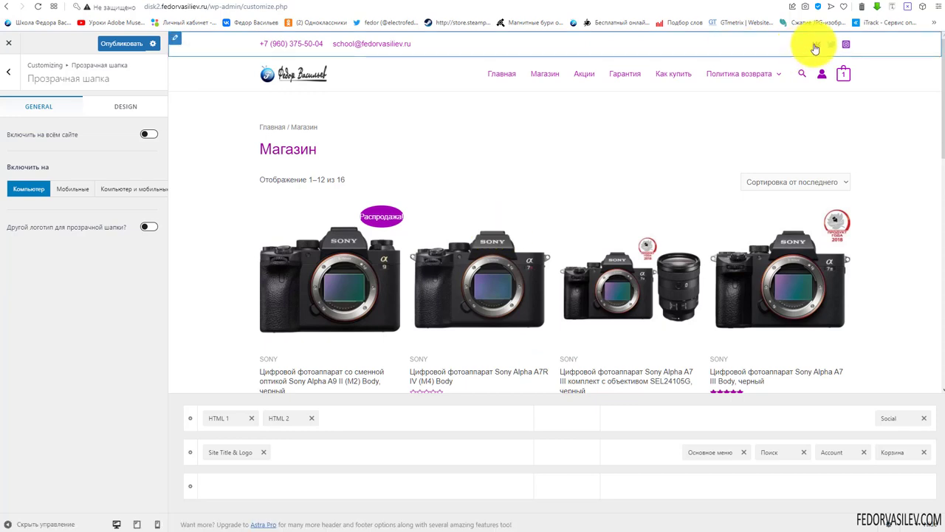
mouse_move(847, 76)
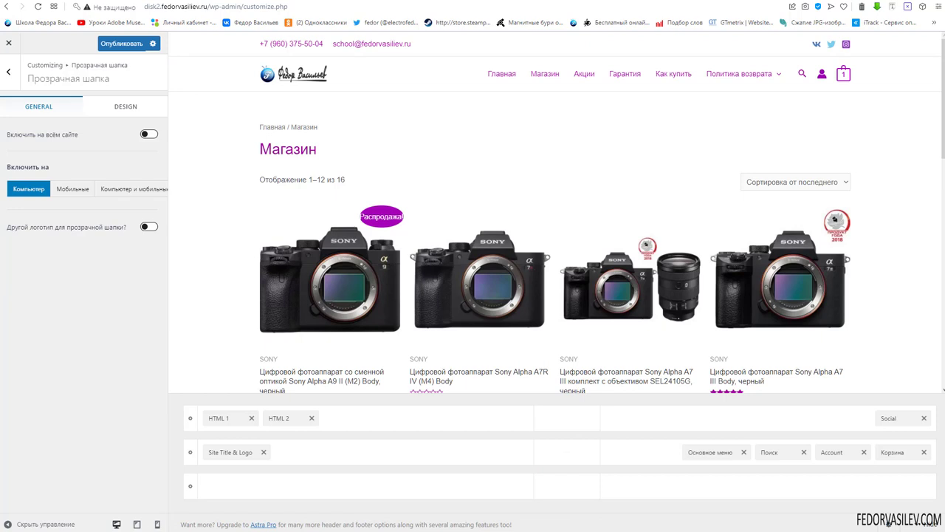
left_click(11, 73)
left_click(7, 73)
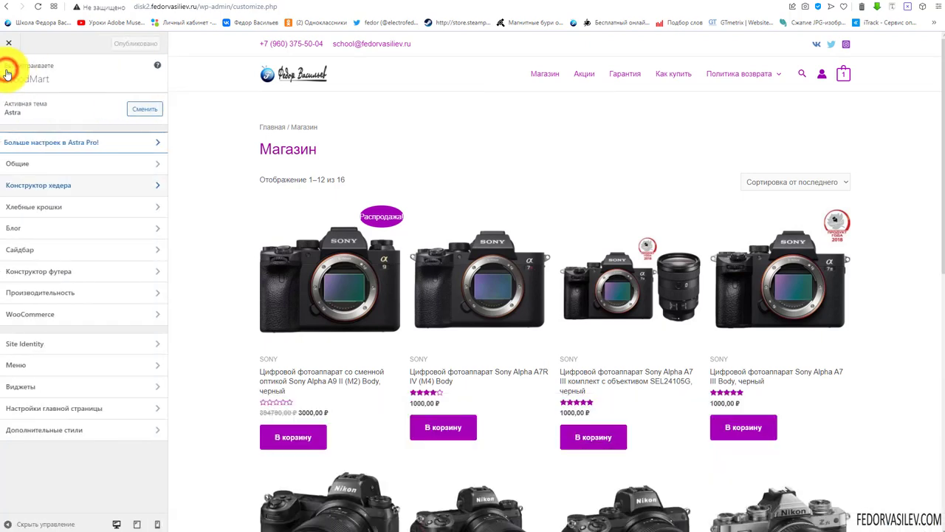
Open the Хлебные крошки (breadcrumbs) section of the Customizer
left_click(58, 207)
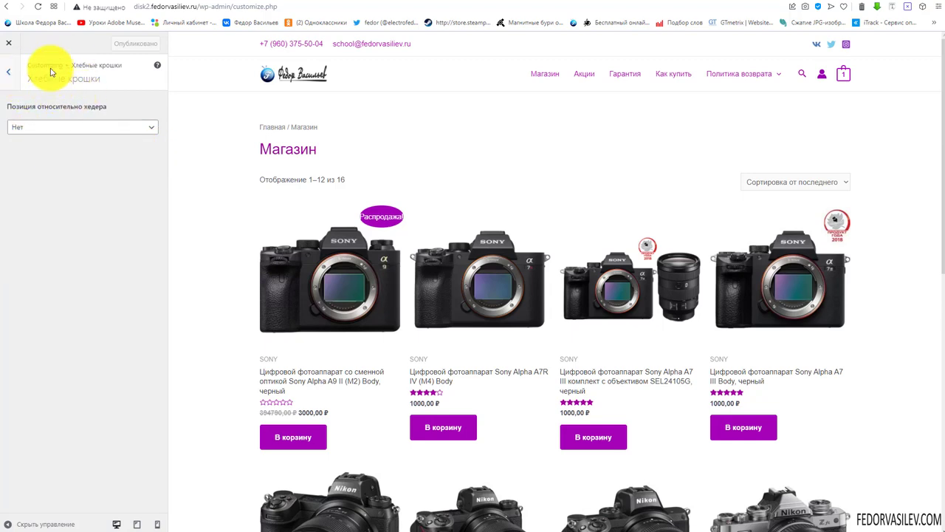
Set the breadcrumb position relative to the header to После (after)
left_click(22, 132)
left_click(20, 134)
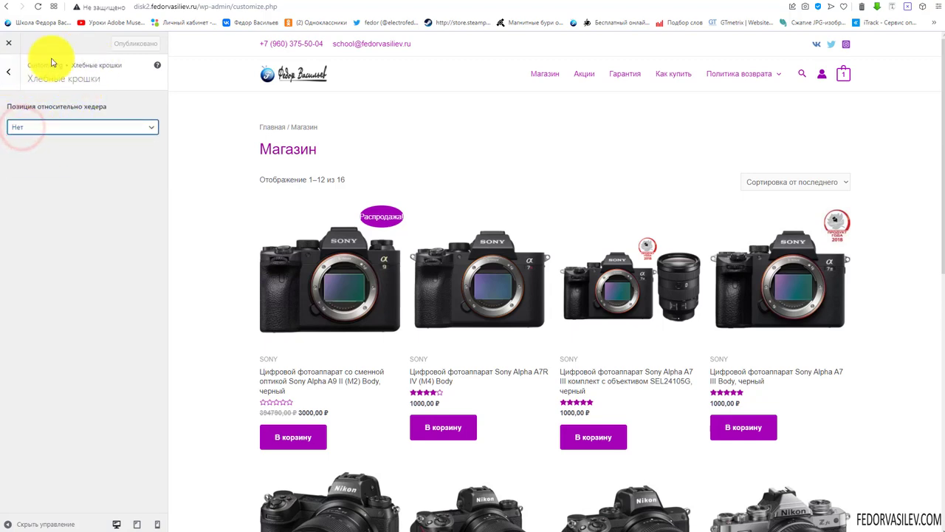
left_click(51, 132)
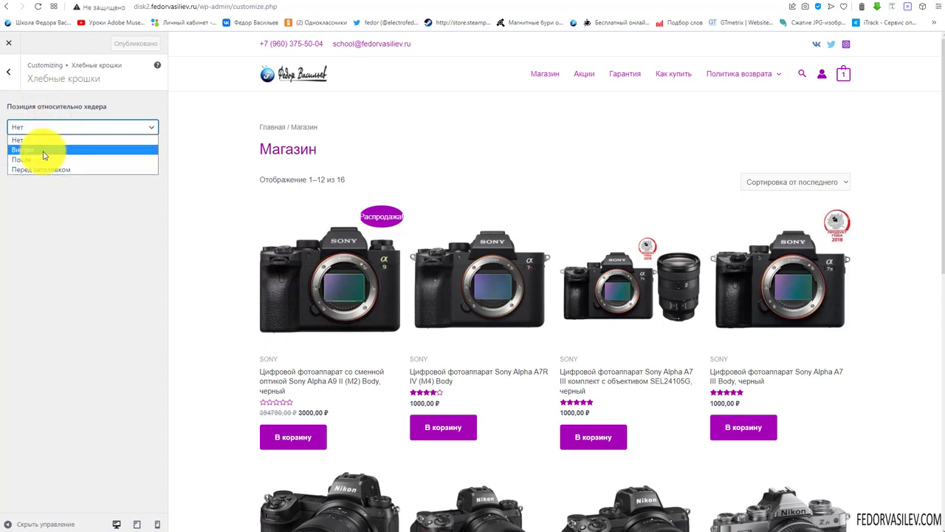
left_click(51, 161)
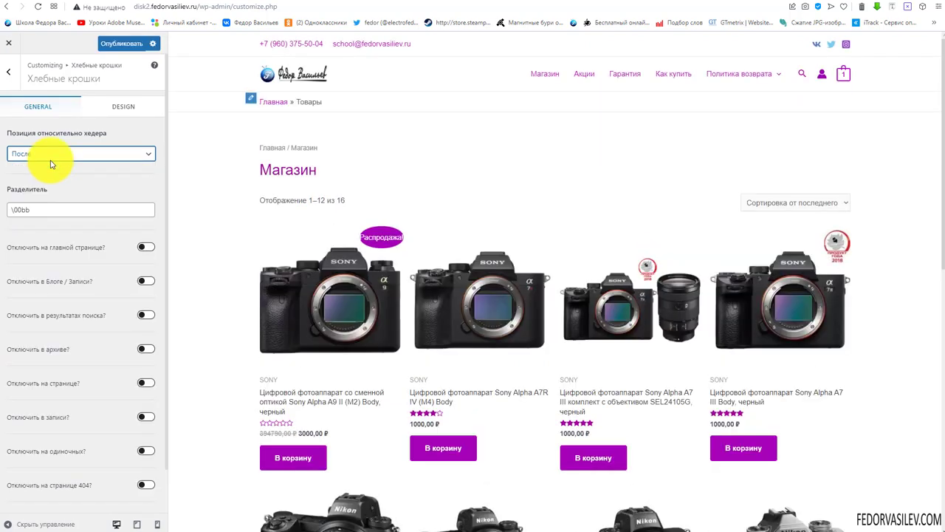
left_click(38, 155)
left_click(38, 155)
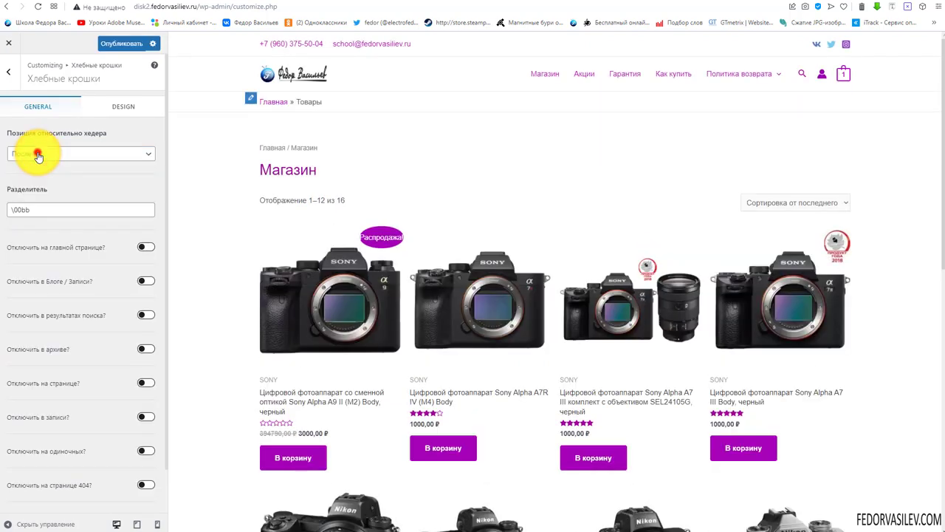
left_click(37, 153)
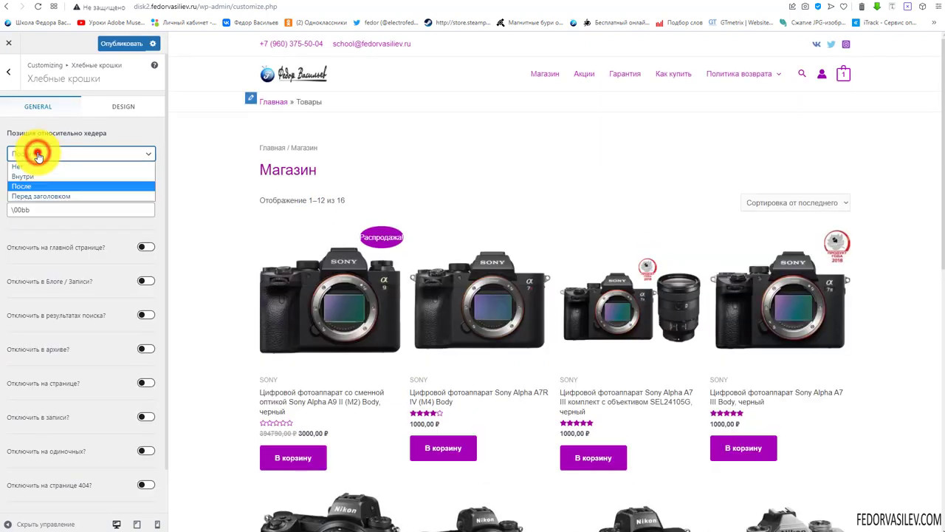
left_click(123, 134)
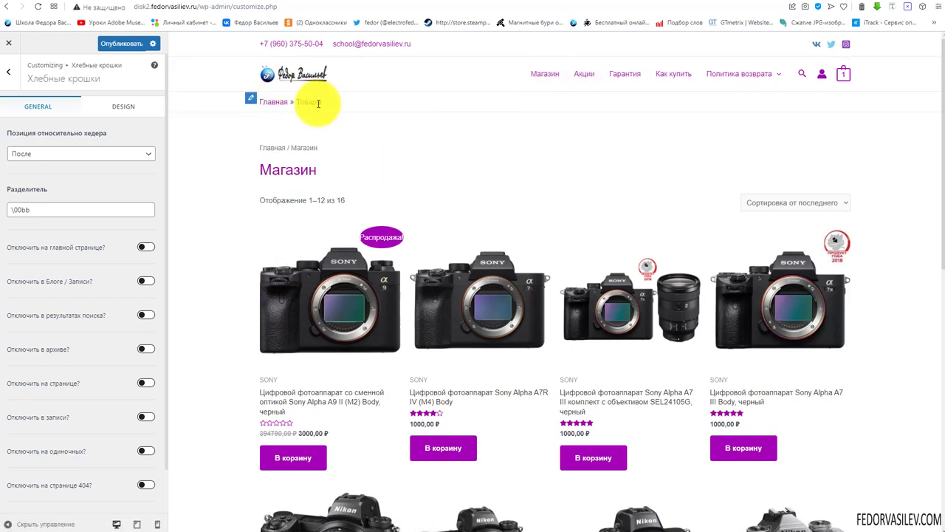
Open the first product in the preview and inspect its breadcrumb trail
left_click(353, 303)
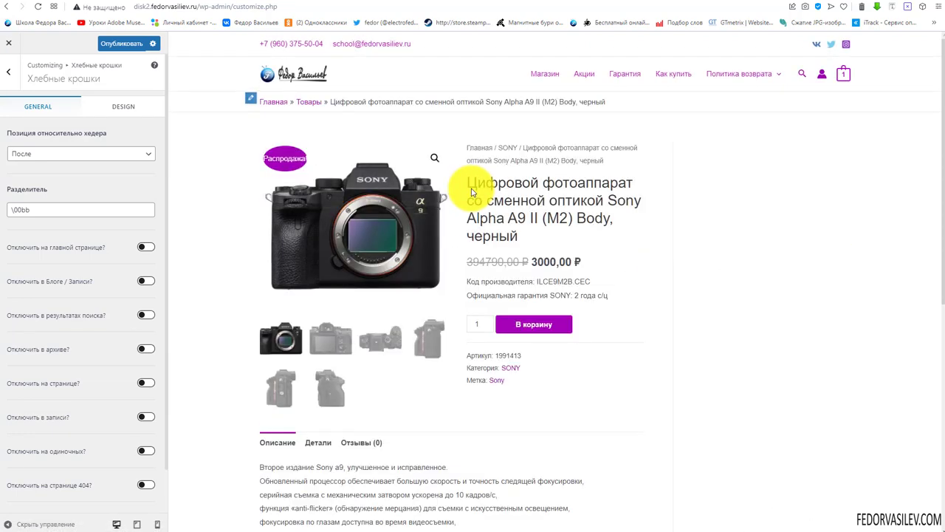
left_click_drag(618, 100, 217, 139)
left_click(220, 137)
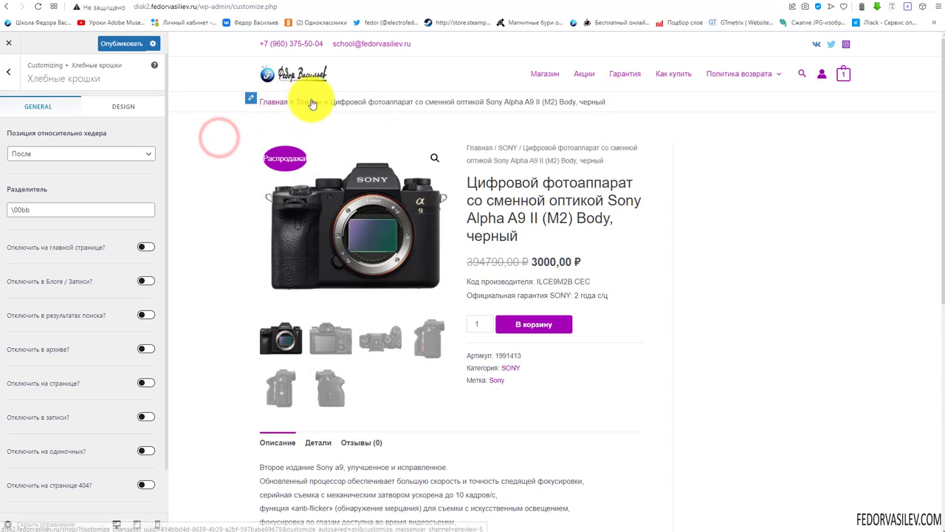
left_click_drag(336, 103, 619, 107)
left_click(785, 175)
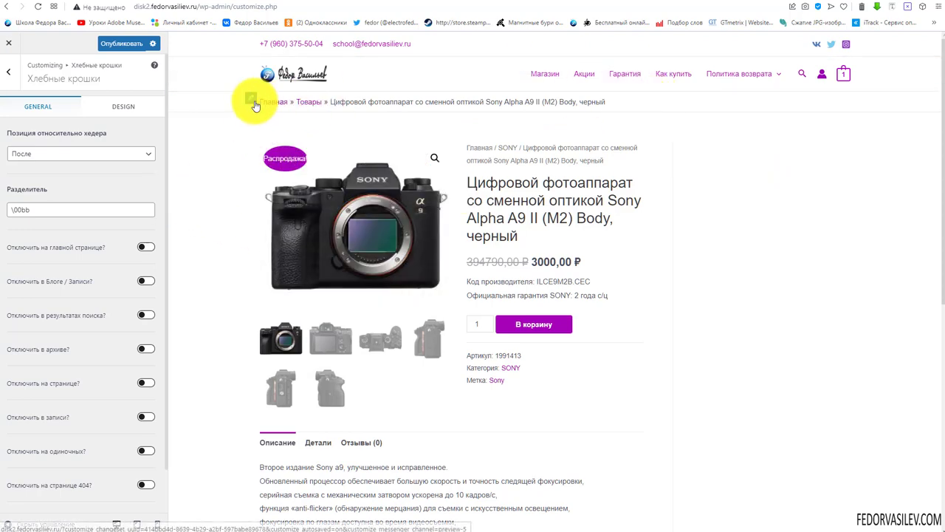
left_click(93, 156)
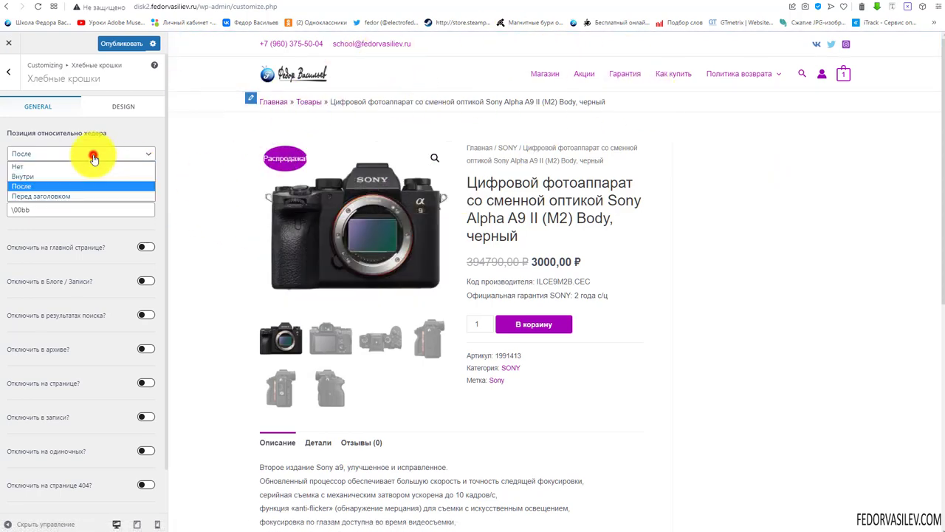
left_click(65, 196)
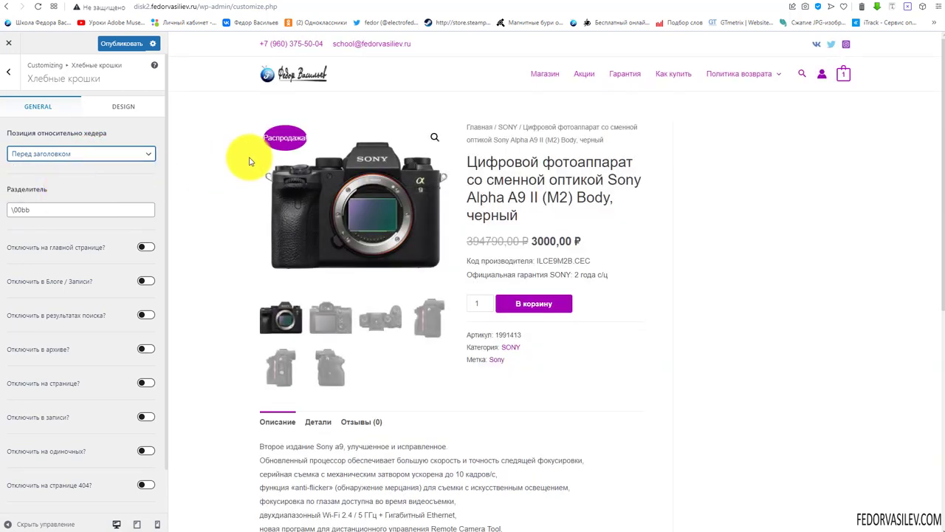
left_click(45, 154)
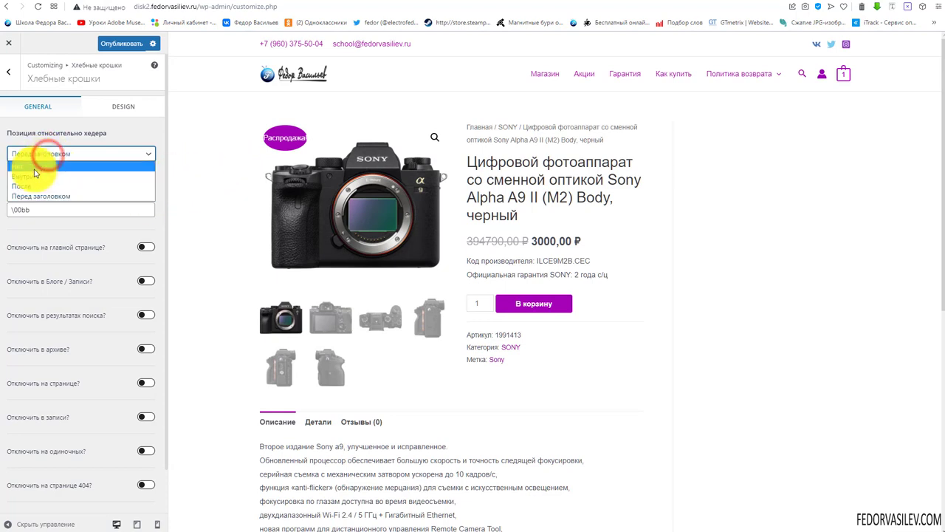
left_click(34, 176)
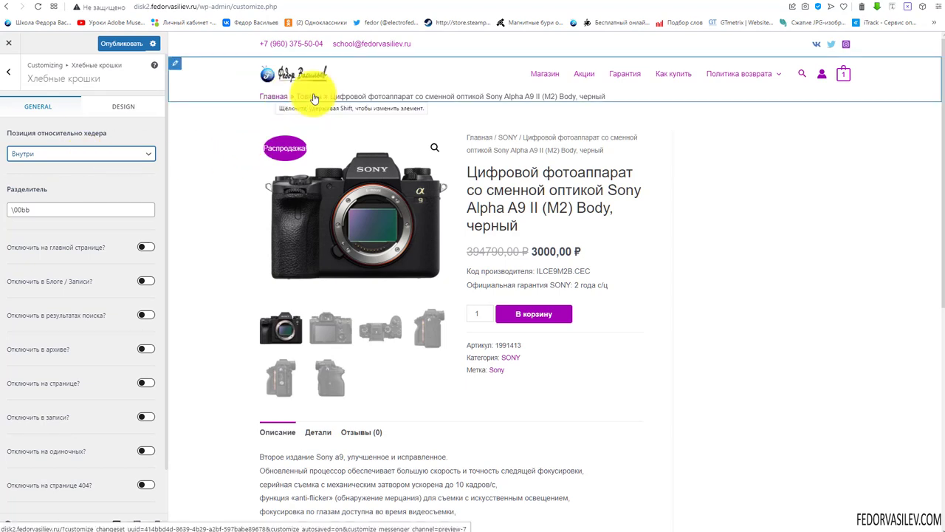
left_click(57, 159)
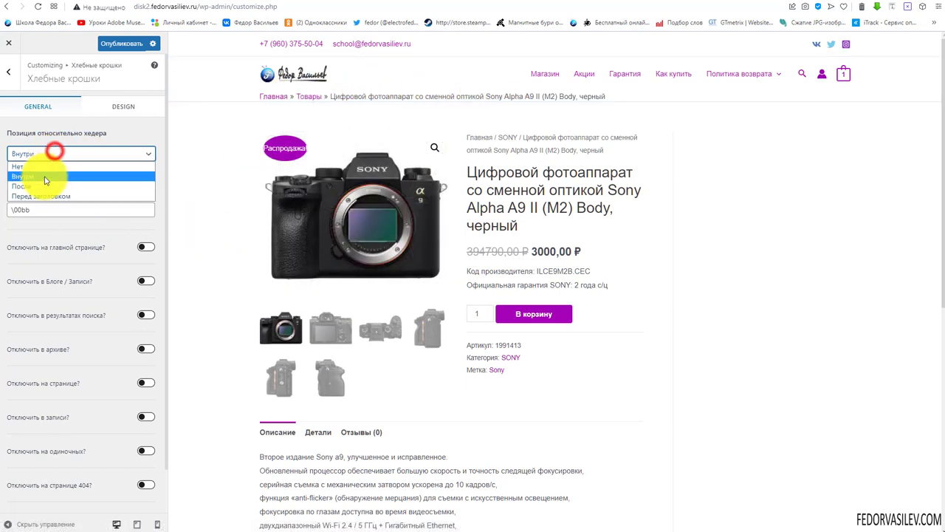
left_click(55, 194)
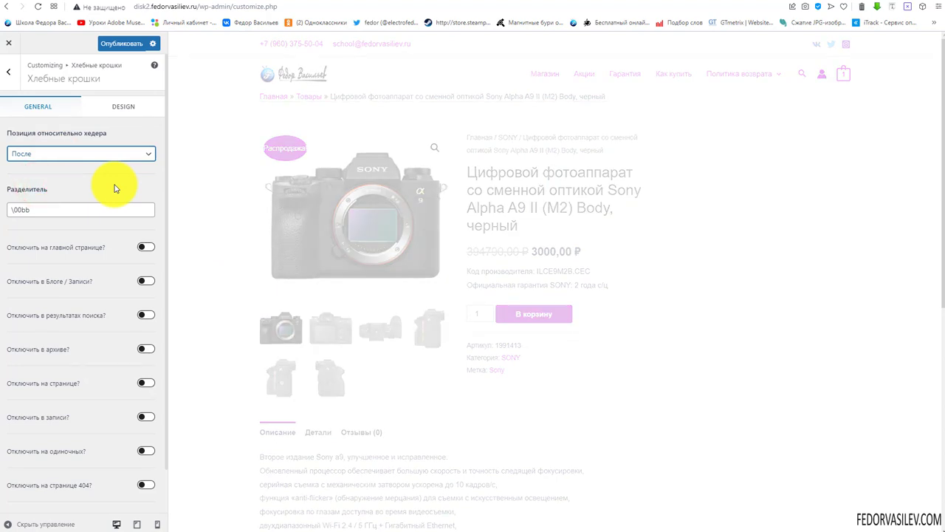
Disable breadcrumbs on the home page, search results, archive pages and 404 page
triple_click(36, 209)
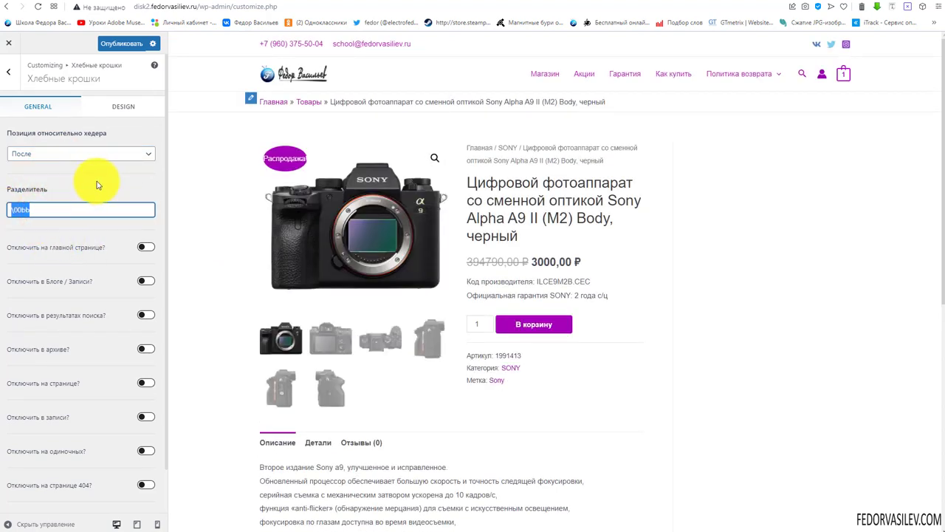
left_click(96, 185)
scroll(94, 177, "down", 1)
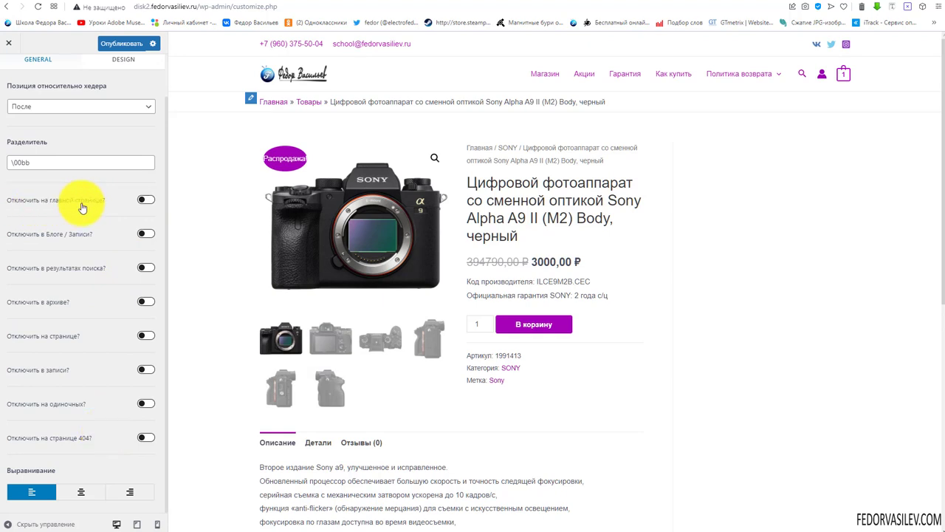
left_click(146, 200)
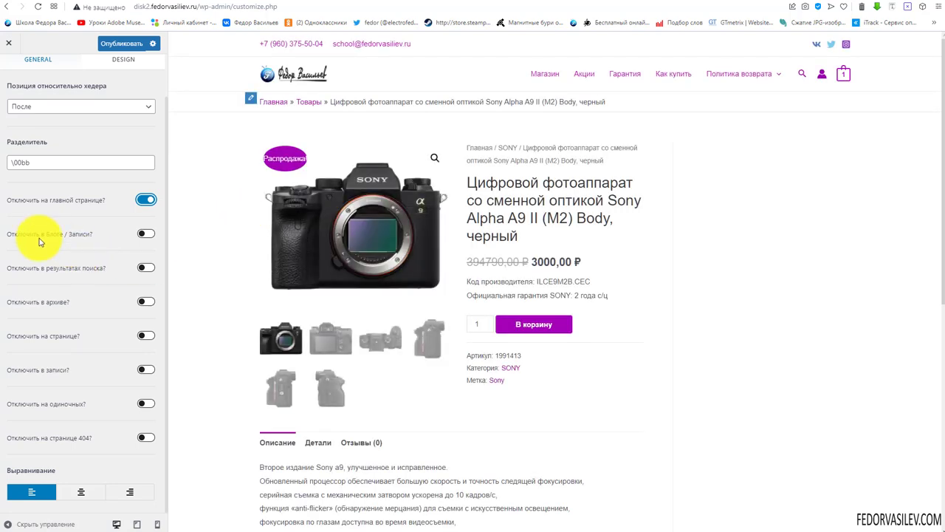
left_click(146, 267)
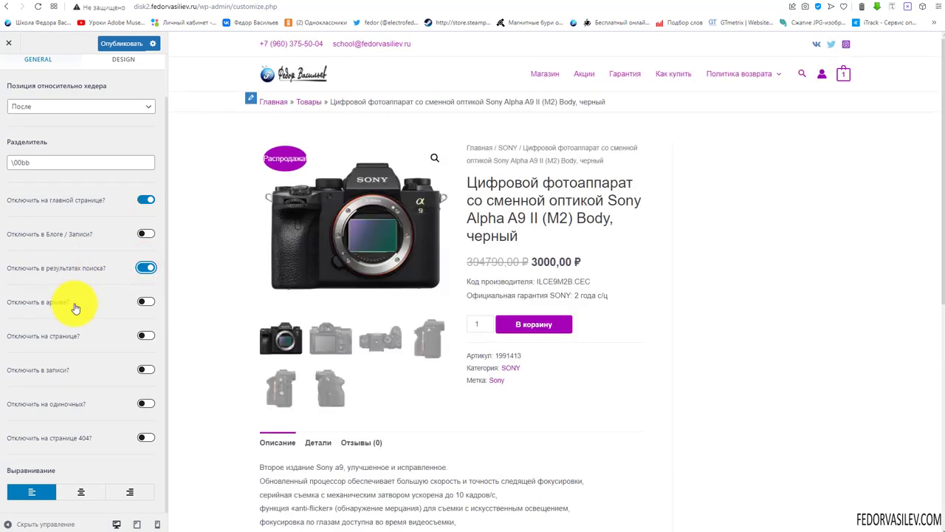
left_click(146, 301)
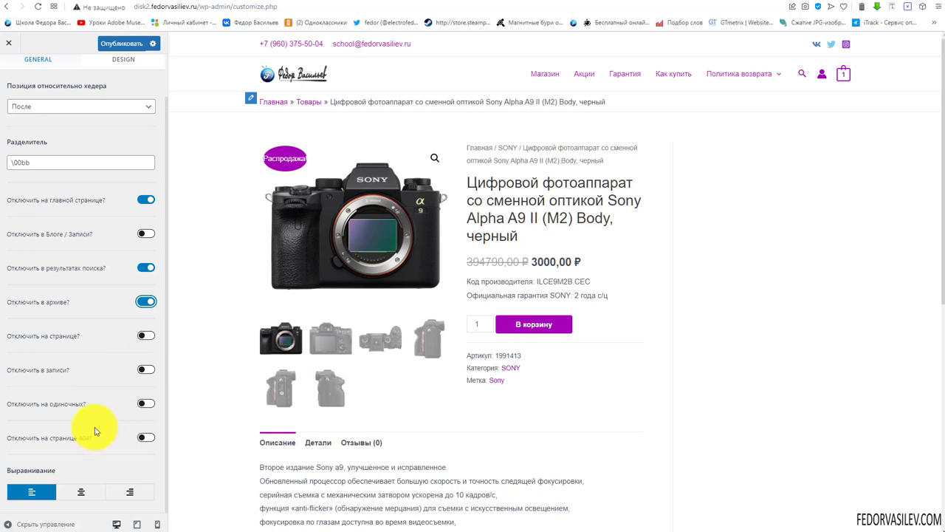
left_click(146, 439)
scroll(103, 169, "up", 1)
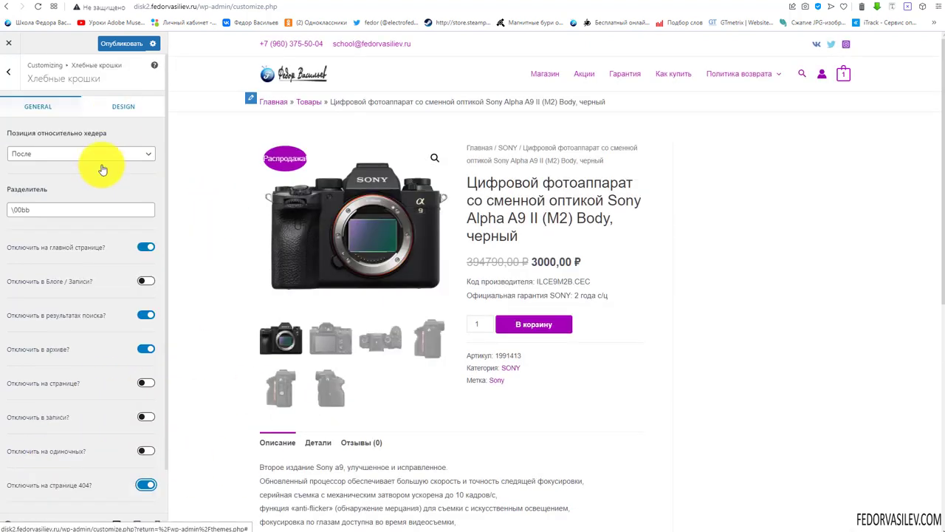
On the Design tab, set the breadcrumb background colour to pale pink #fcf3ff
left_click(116, 107)
left_click(150, 133)
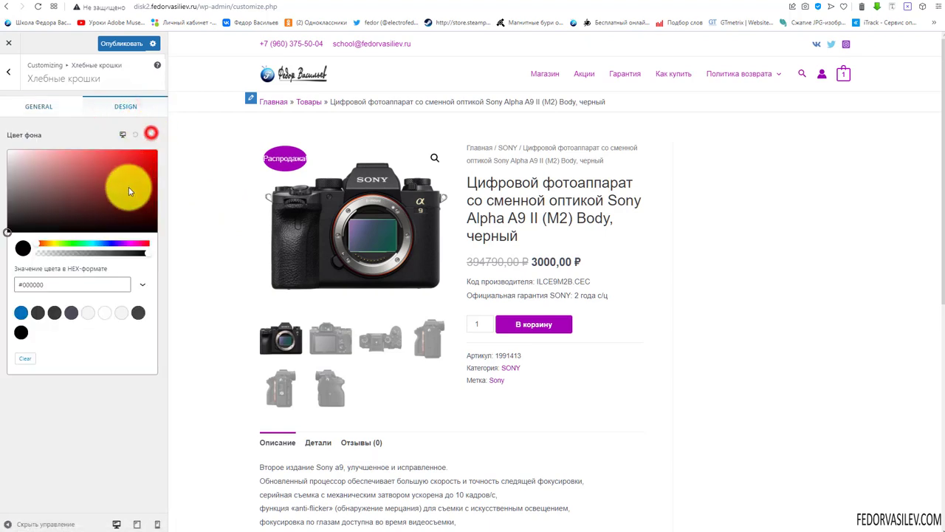
left_click(126, 246)
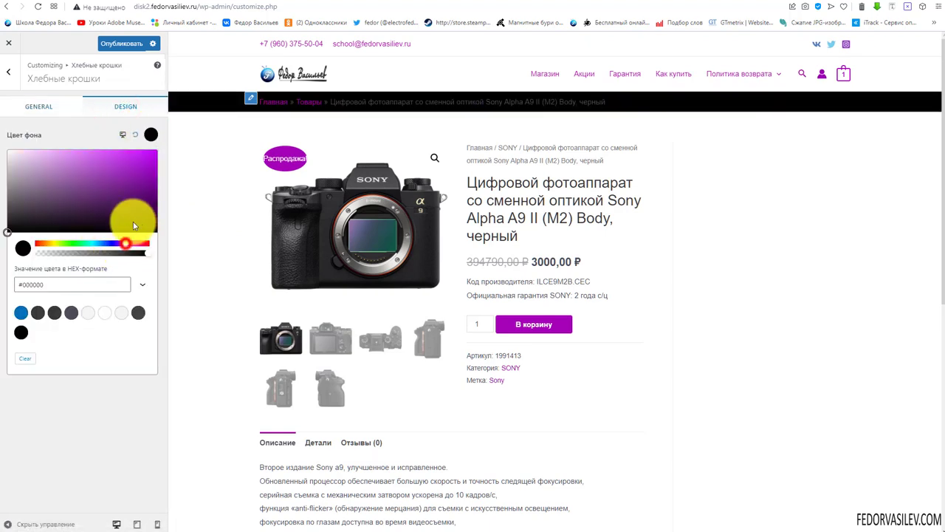
left_click(139, 177)
left_click_drag(147, 151, 6, 148)
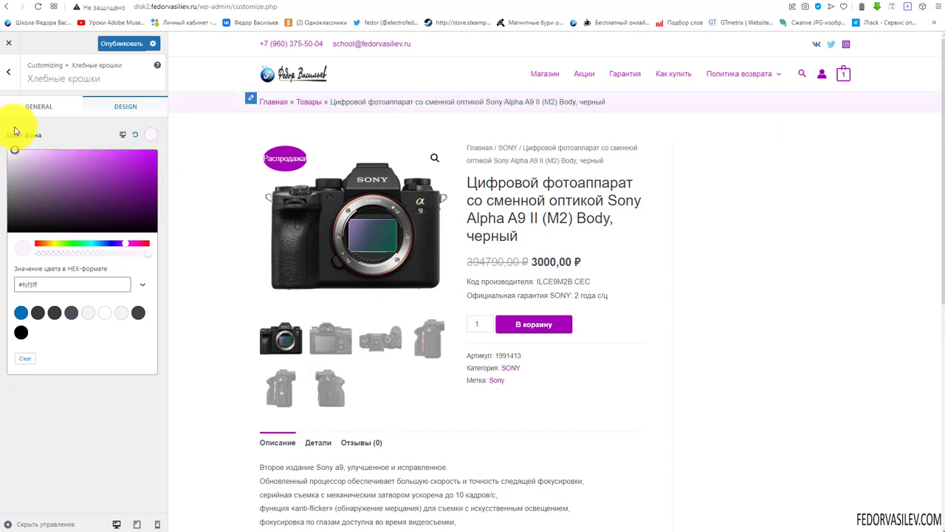
left_click(16, 132)
left_click(720, 220)
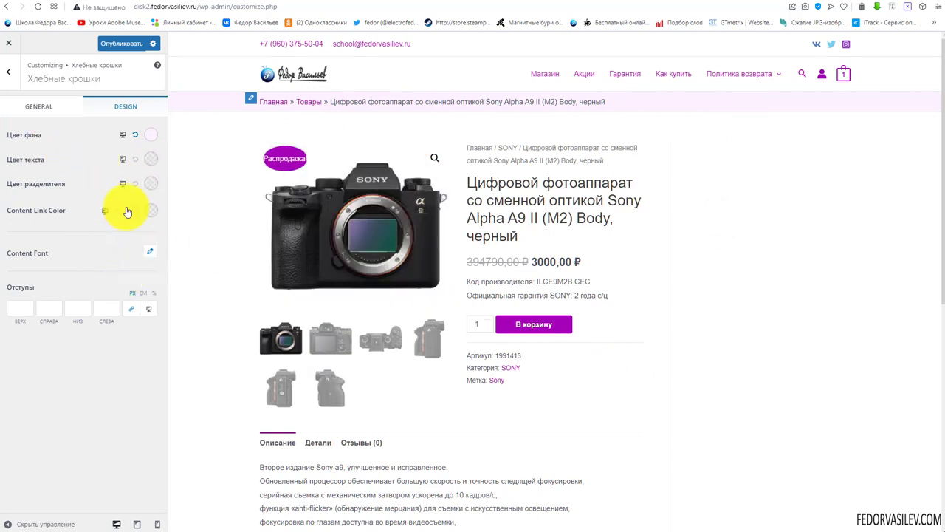
left_click(41, 106)
scroll(110, 211, "down", 1)
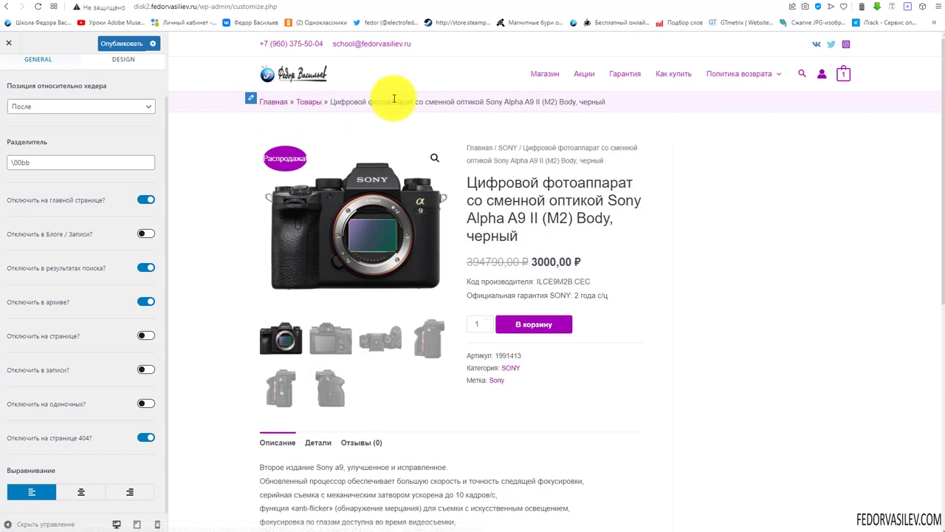
left_click(82, 495)
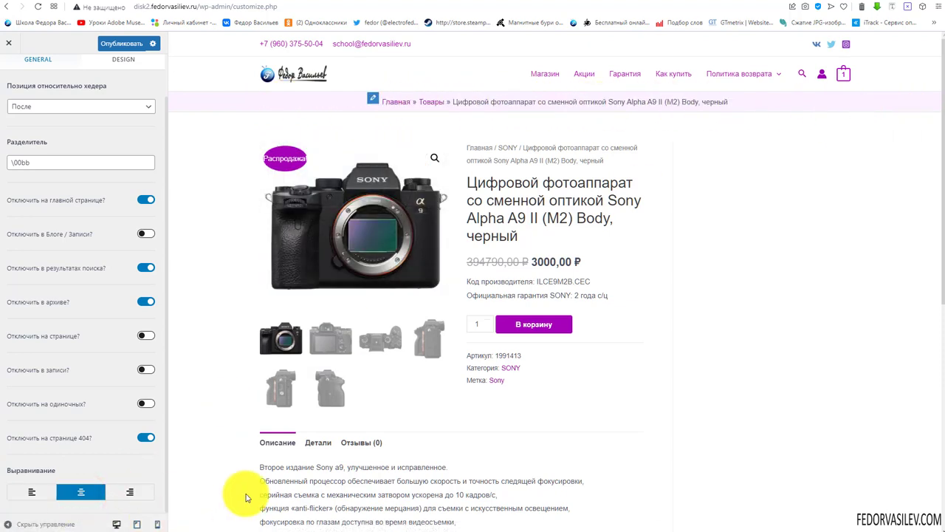
left_click(135, 494)
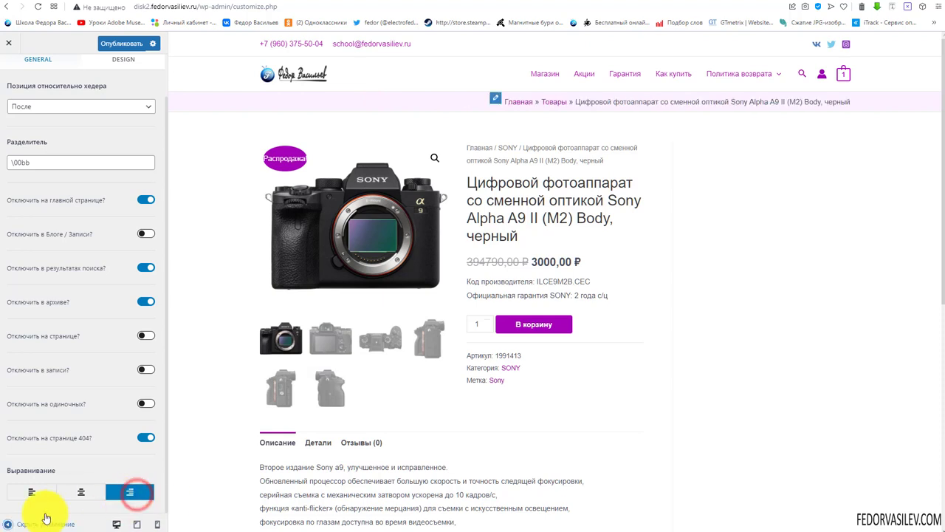
left_click(31, 492)
left_click(135, 524)
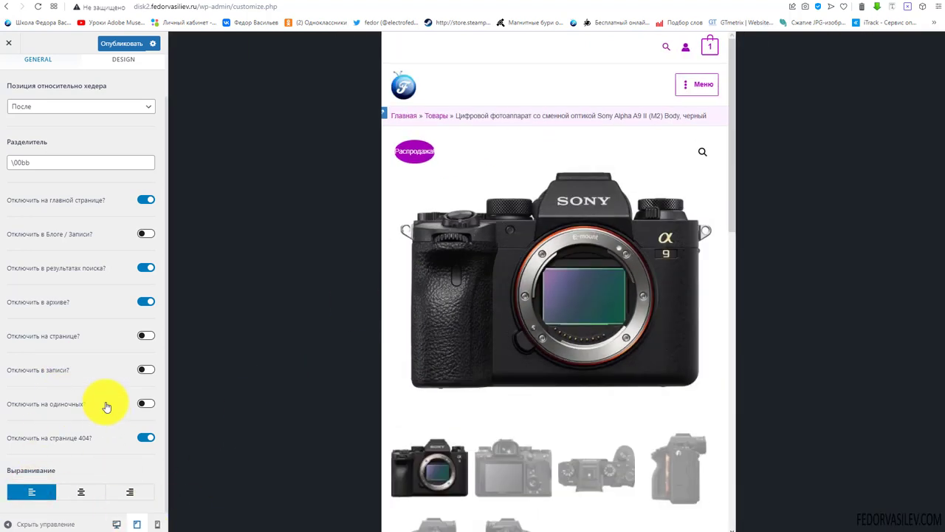
left_click(158, 524)
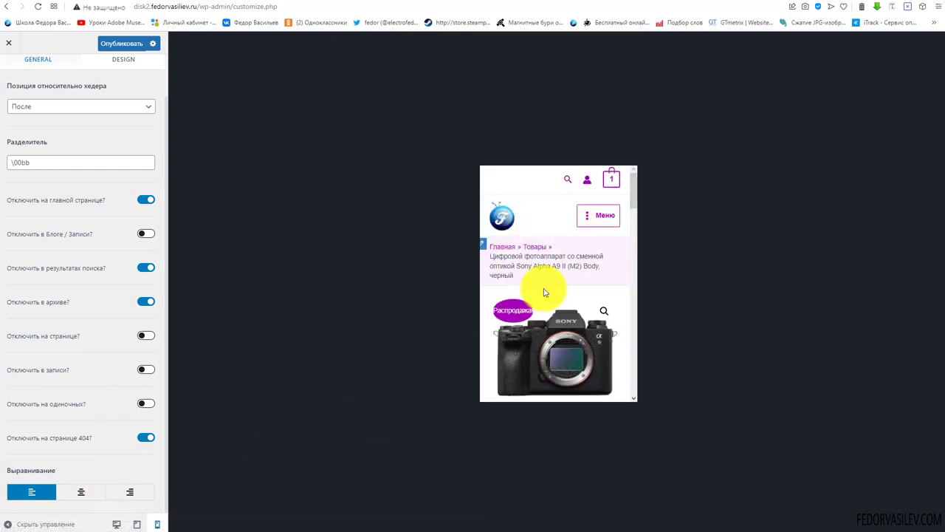
left_click(116, 523)
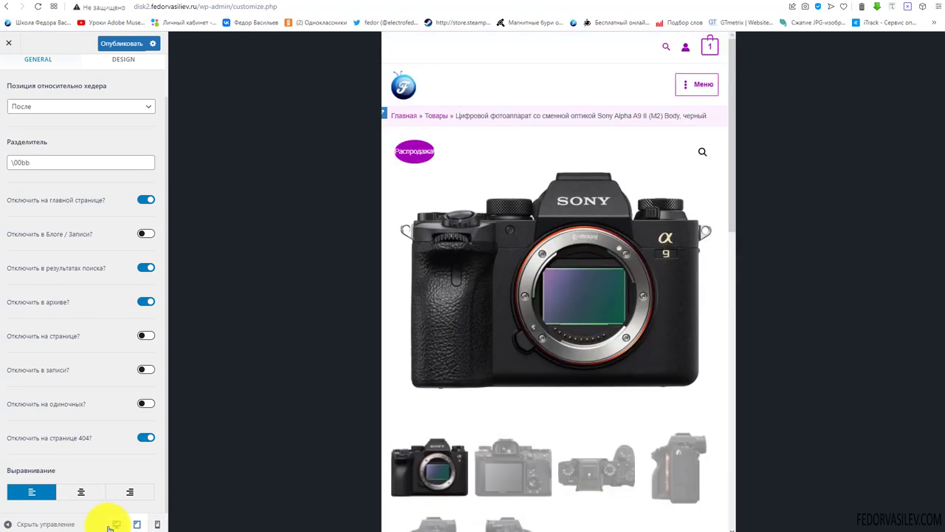
scroll(87, 140, "up", 1)
Publish the breadcrumb settings and reload the live site
left_click(120, 43)
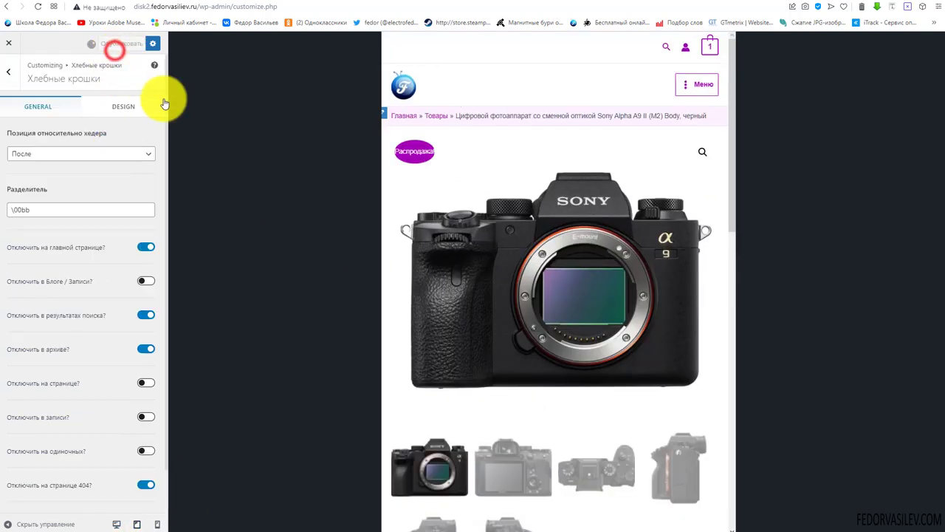
left_click(116, 523)
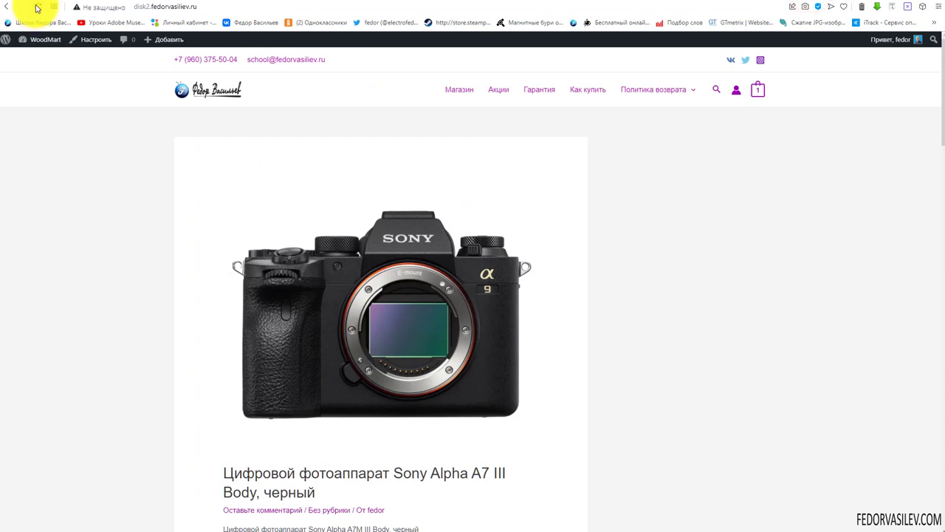
left_click(37, 8)
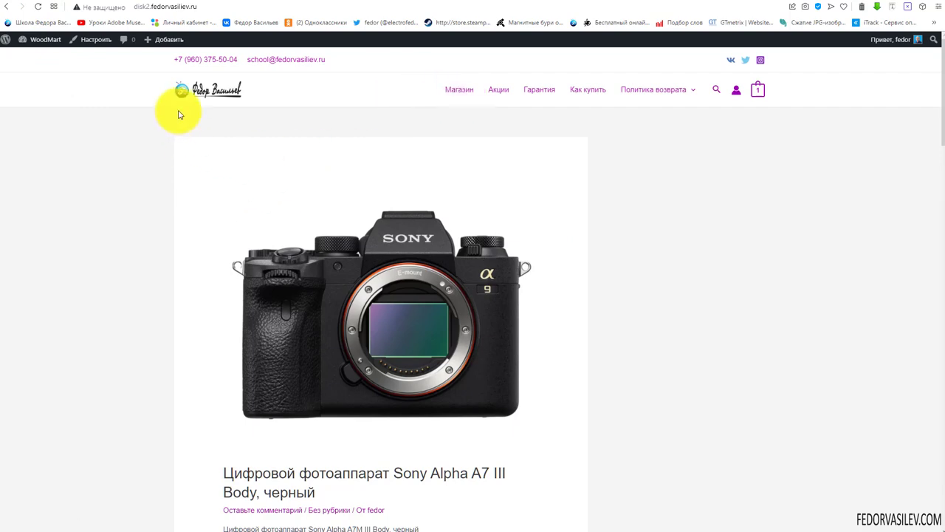
scroll(291, 179, "down", 3)
scroll(292, 179, "down", 7)
scroll(291, 180, "up", 10)
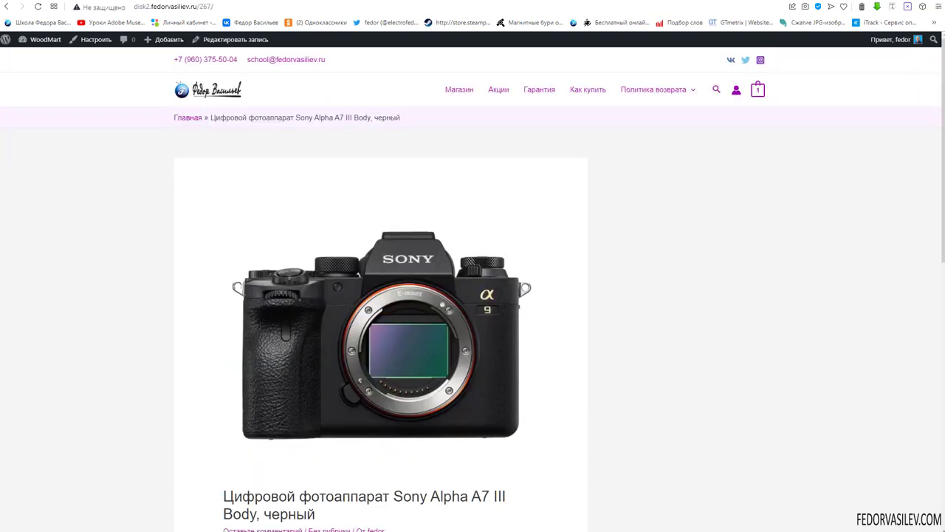
Check the live breadcrumbs on the shop page and a product page
scroll(343, 283, "down", 5)
scroll(342, 282, "up", 5)
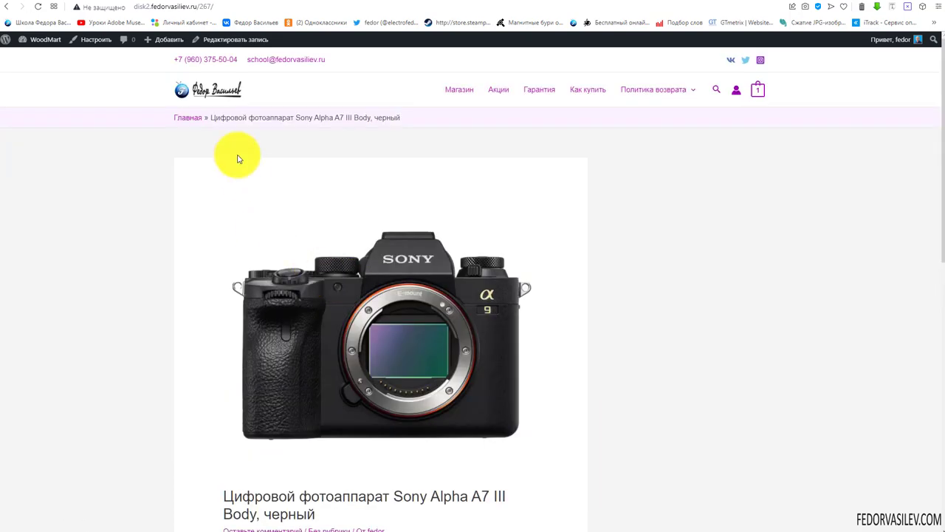
left_click_drag(168, 109, 399, 141)
left_click(393, 125)
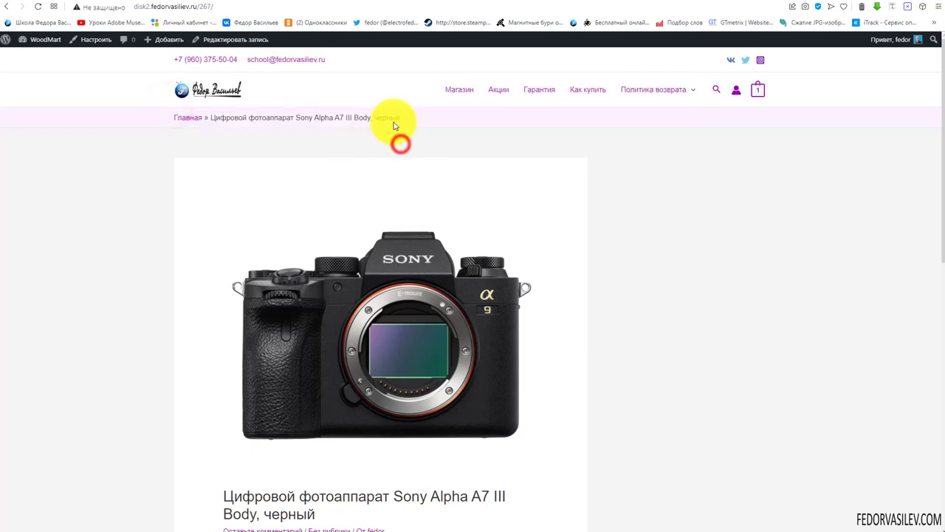
scroll(355, 260, "down", 5)
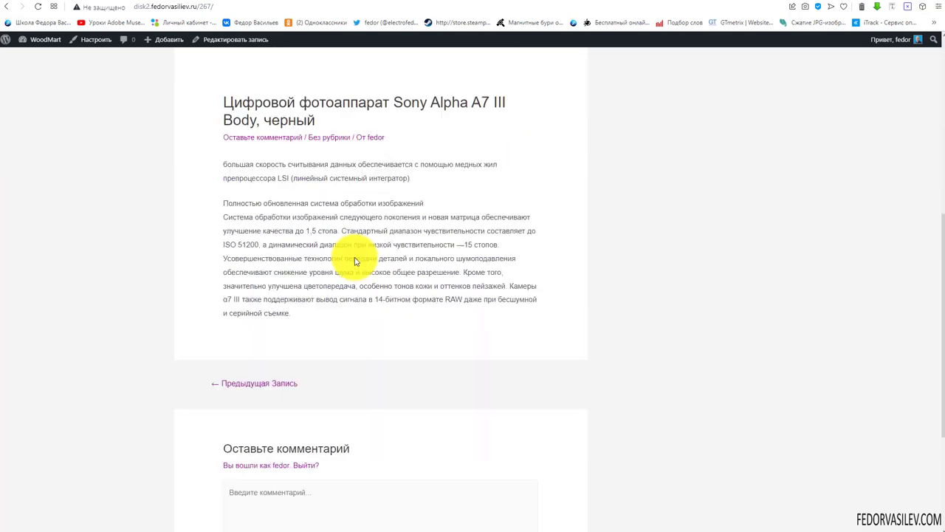
scroll(354, 259, "up", 5)
left_click(456, 90)
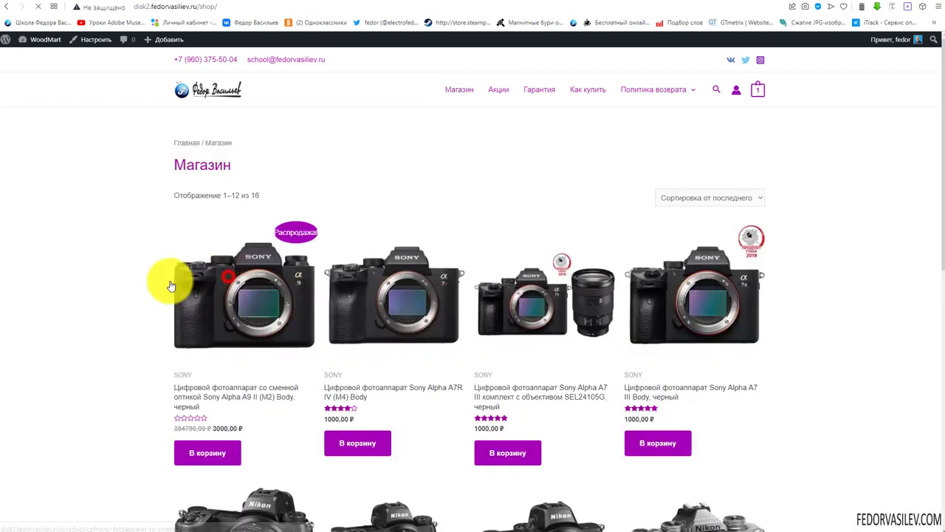
left_click(173, 281)
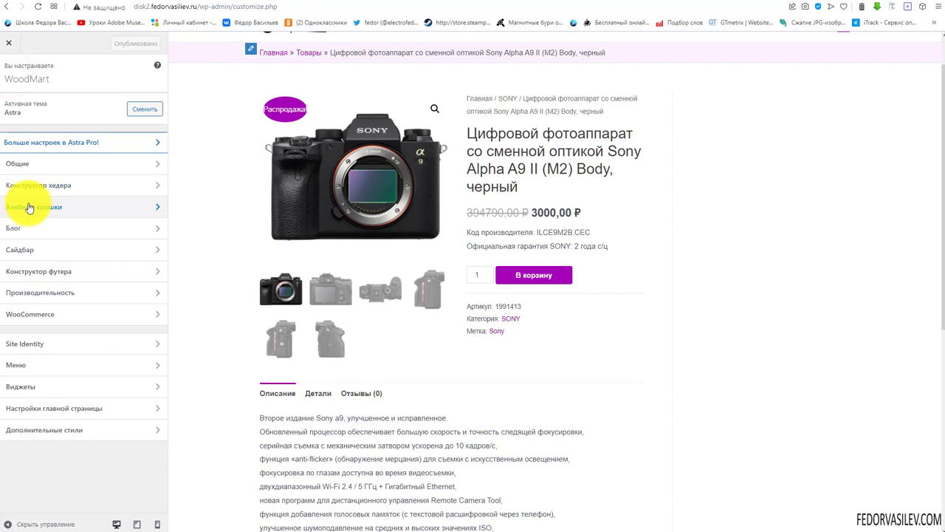
Open the Блог section and review its Блог / Архив and Запись options
left_click(17, 228)
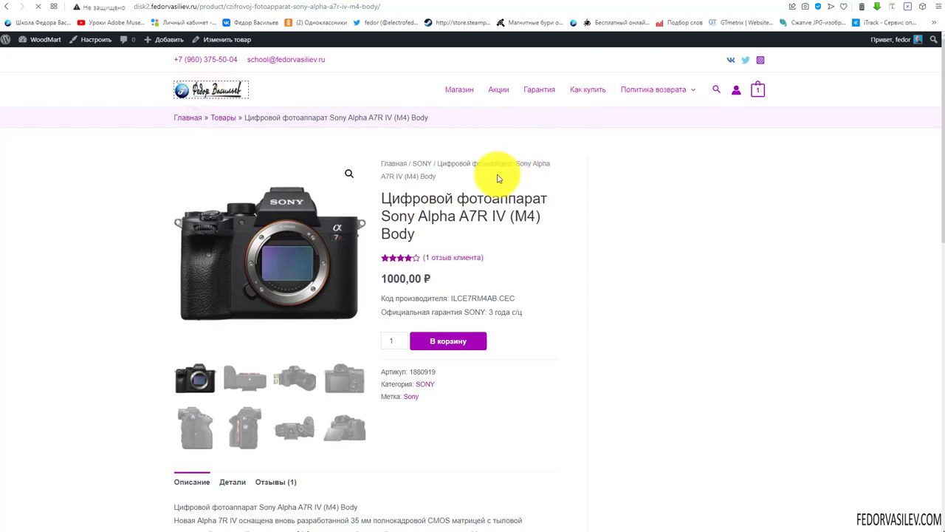
scroll(369, 209, "down", 2)
scroll(340, 198, "down", 6)
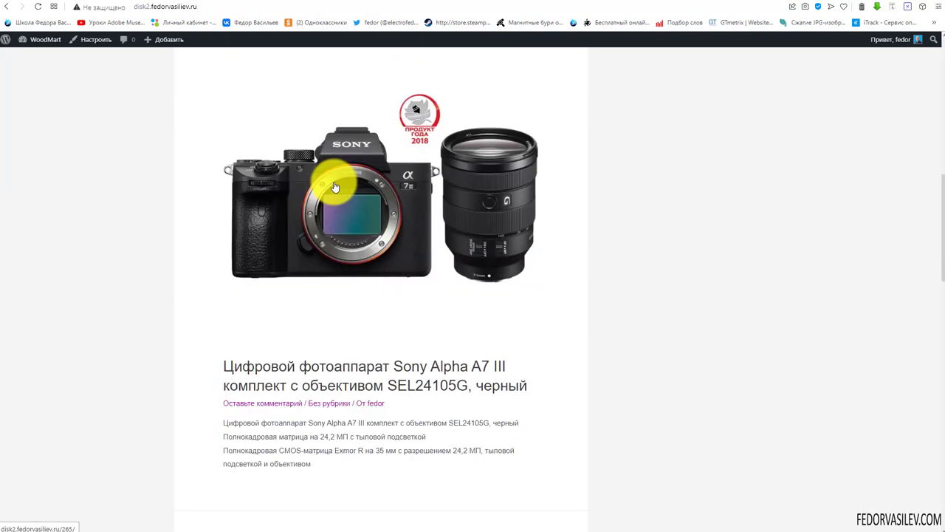
scroll(334, 187, "down", 4)
scroll(331, 180, "up", 10)
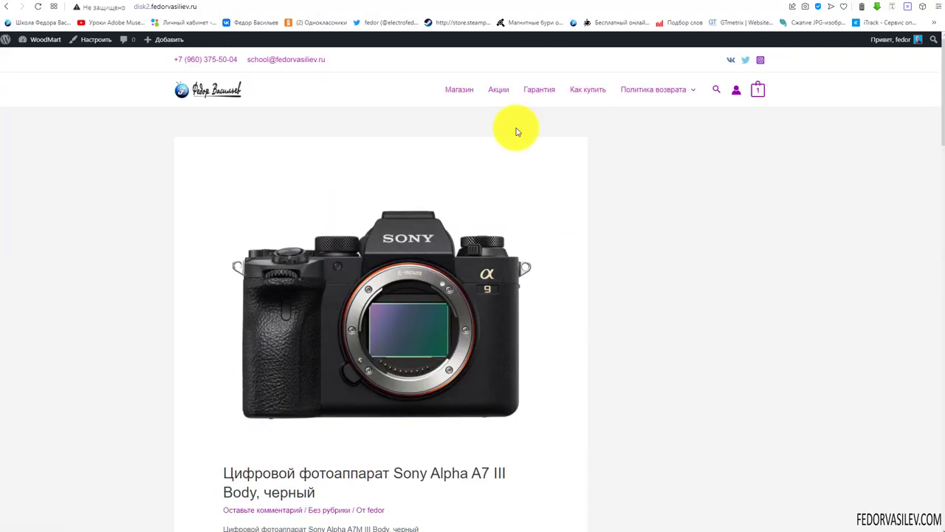
scroll(507, 232, "down", 4)
scroll(507, 232, "up", 4)
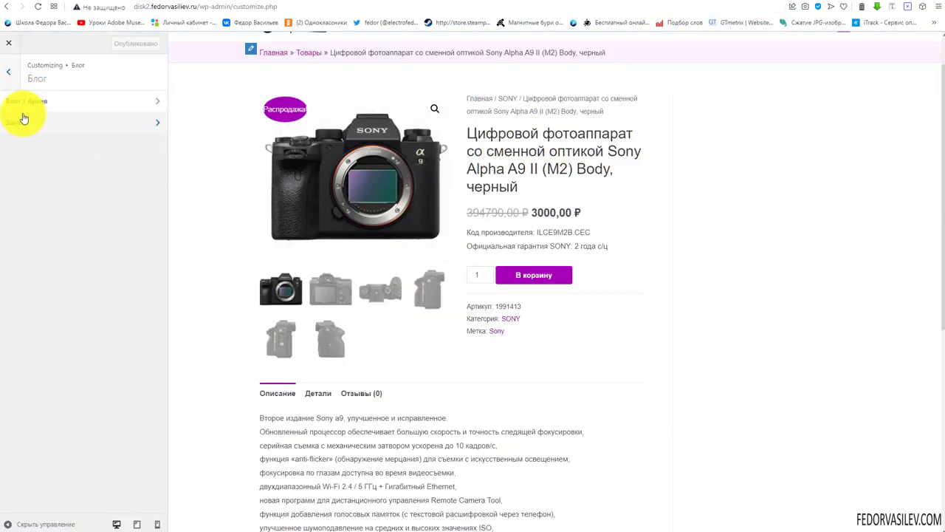
In Блог / Архив post structure, move Post Image below Title & Meta
left_click(18, 103)
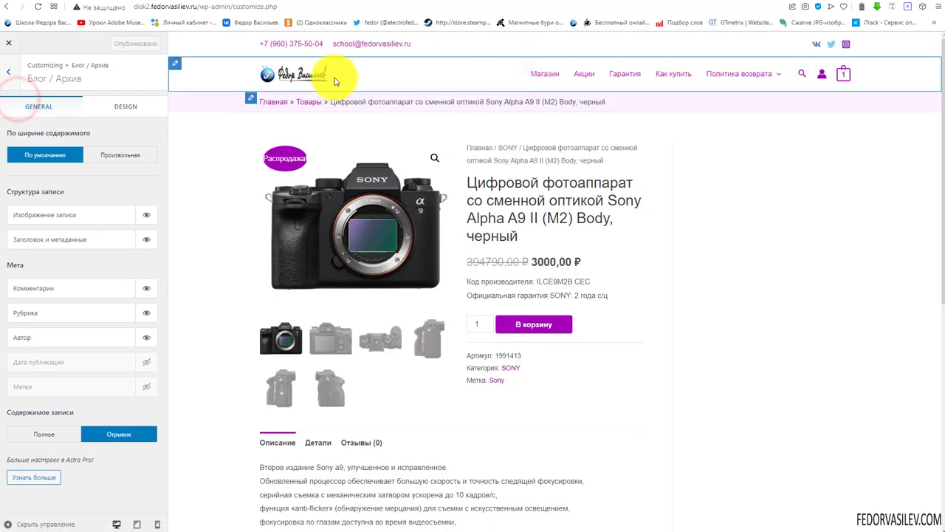
left_click(282, 74)
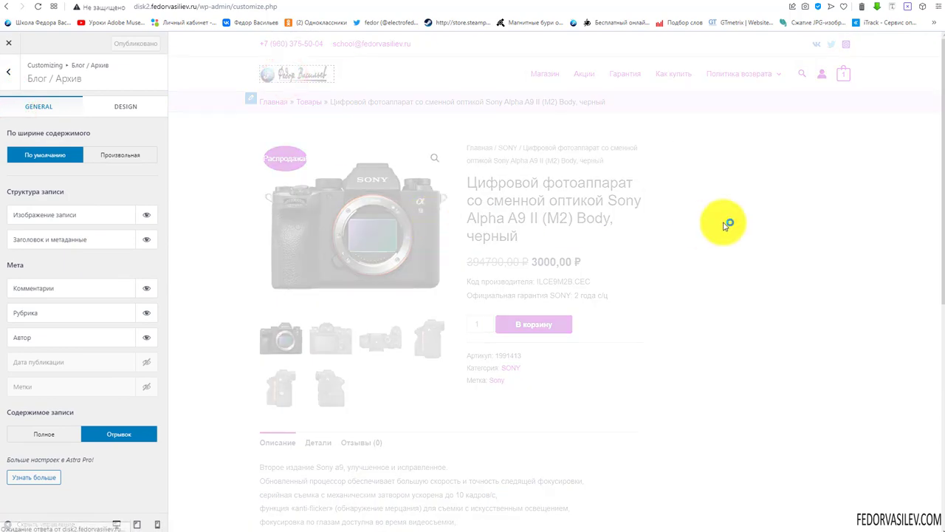
scroll(723, 221, "down", 3)
scroll(724, 221, "up", 3)
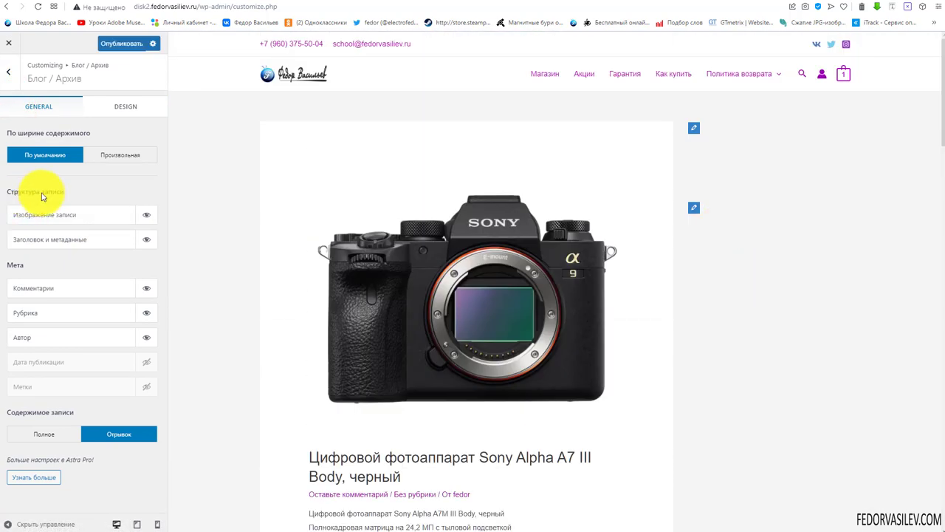
scroll(414, 199, "down", 5)
scroll(391, 197, "up", 5)
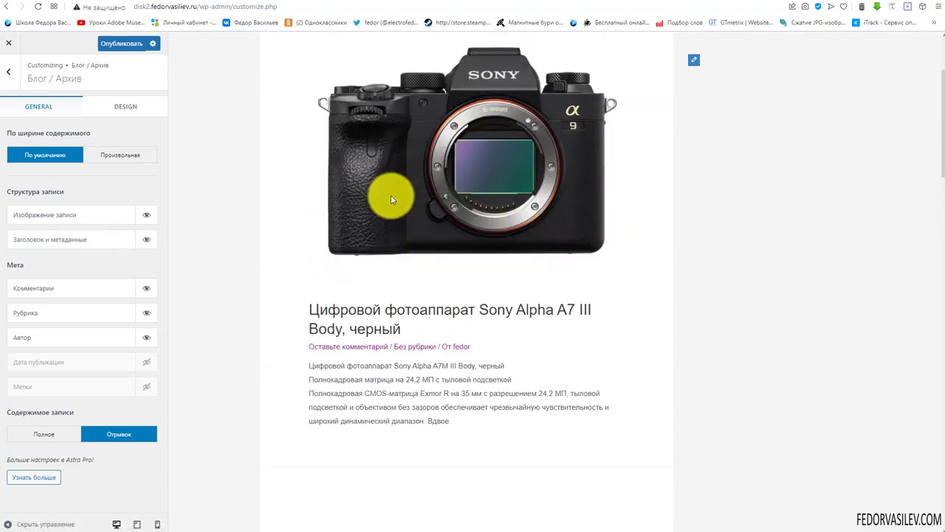
scroll(541, 246, "down", 5)
scroll(507, 147, "up", 5)
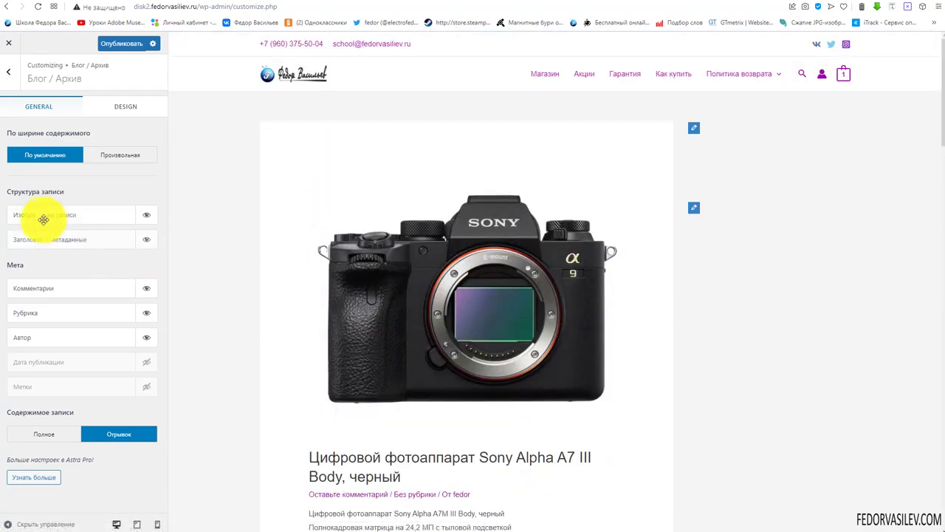
left_click_drag(46, 214, 49, 239)
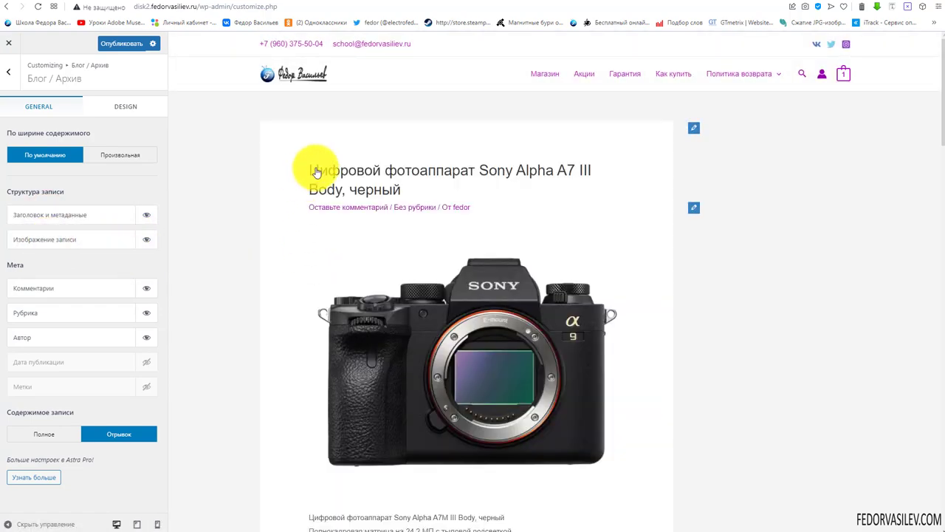
Hide the archive featured image, then show it again
scroll(369, 228, "down", 3)
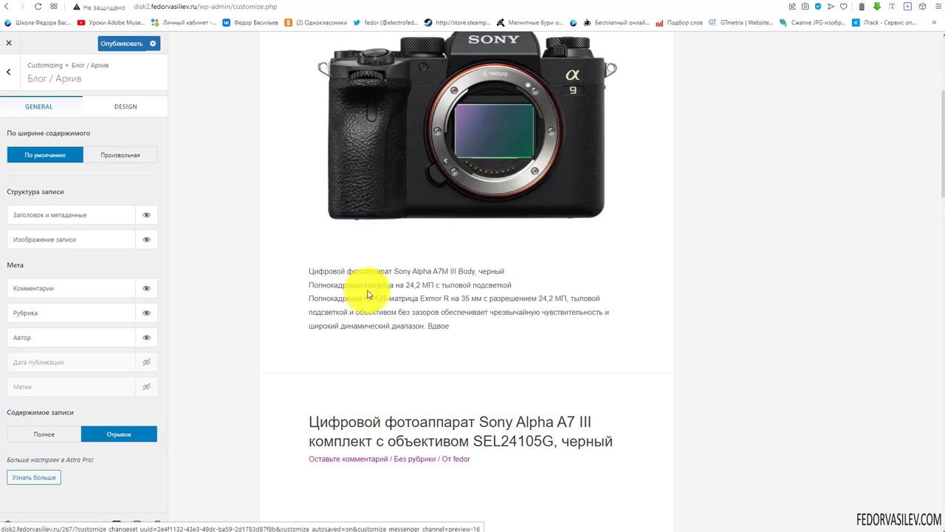
scroll(365, 295, "up", 3)
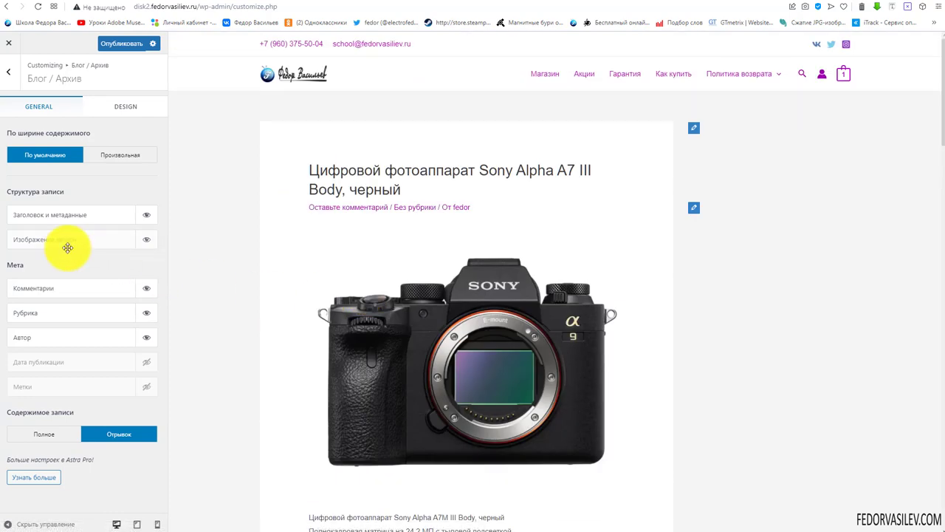
scroll(376, 245, "down", 4)
scroll(317, 228, "down", 7)
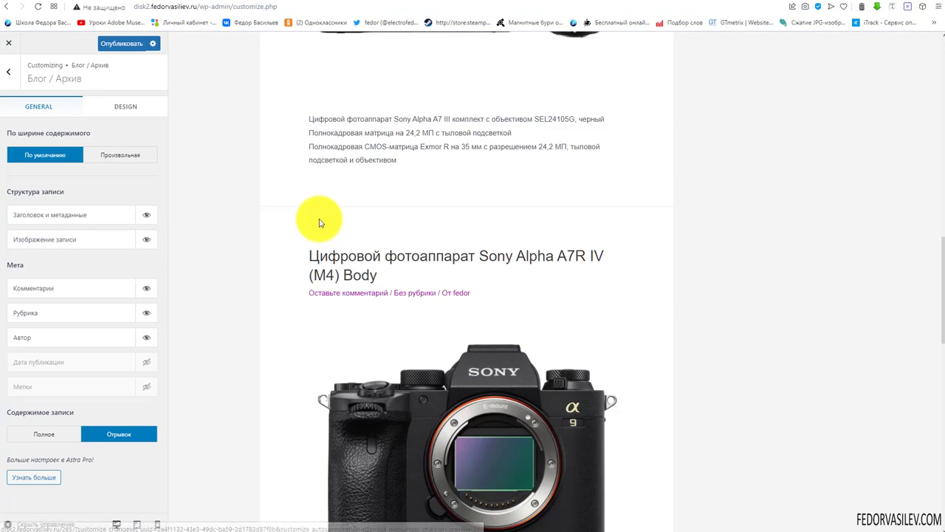
scroll(289, 228, "up", 10)
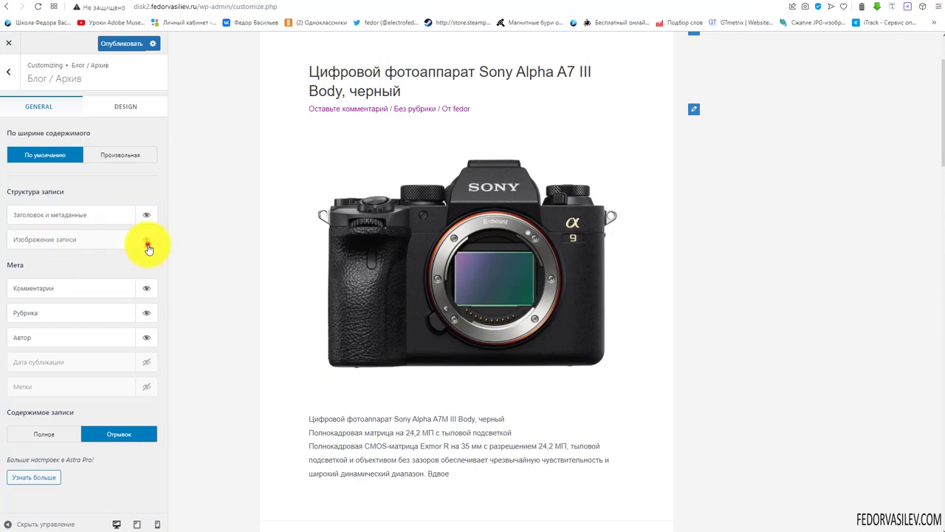
left_click(148, 247)
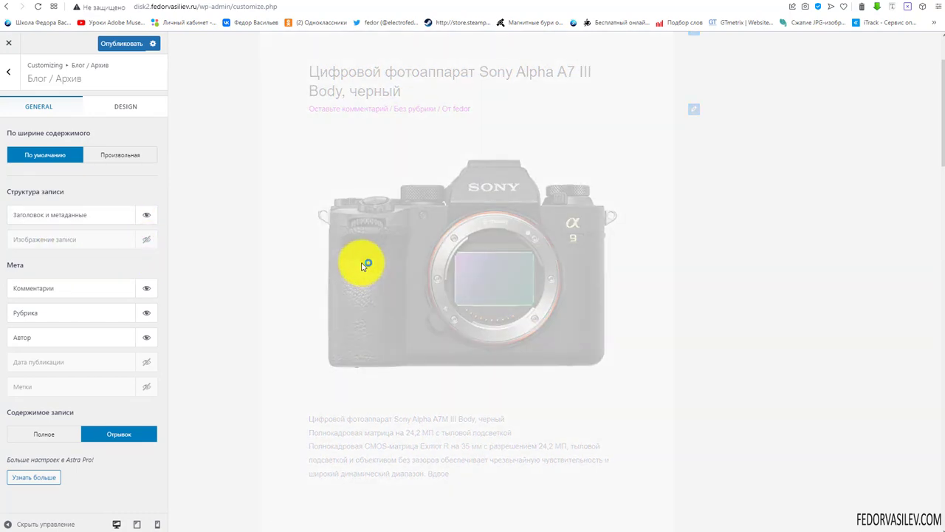
scroll(332, 241, "down", 7)
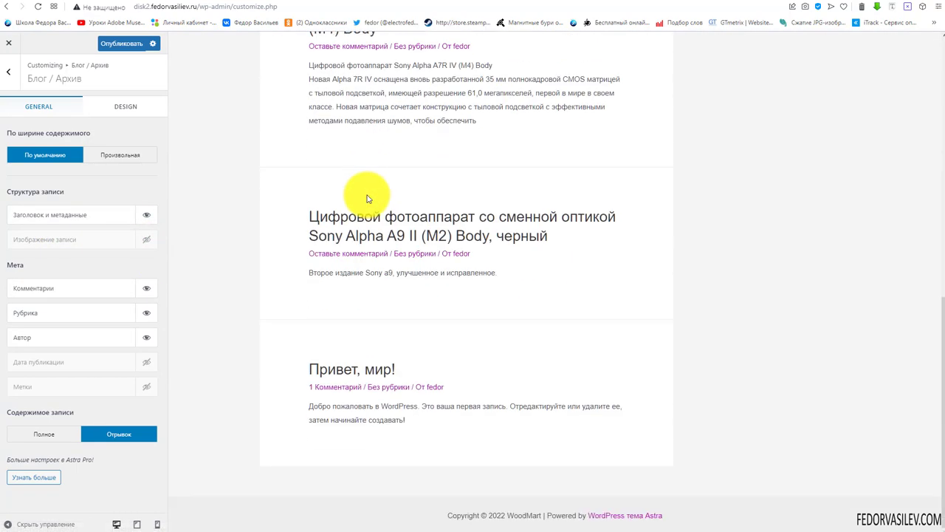
scroll(367, 198, "up", 10)
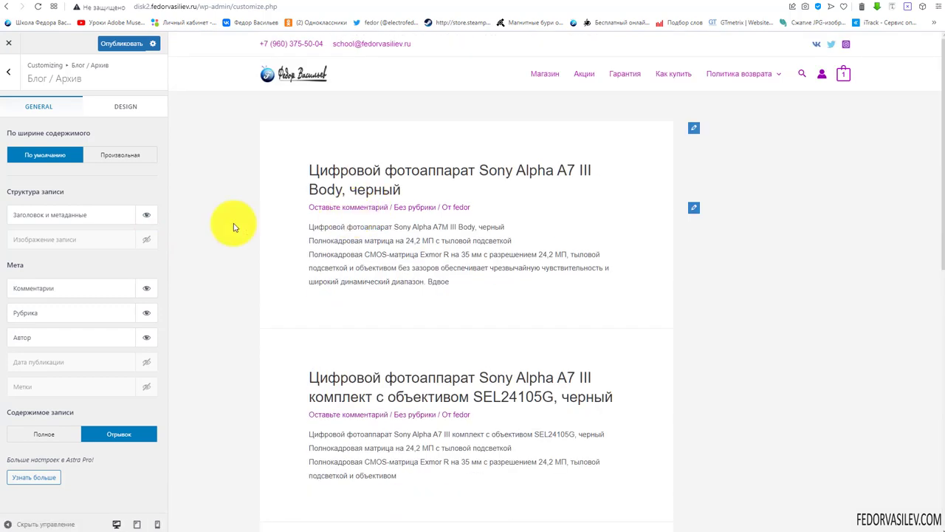
left_click(147, 239)
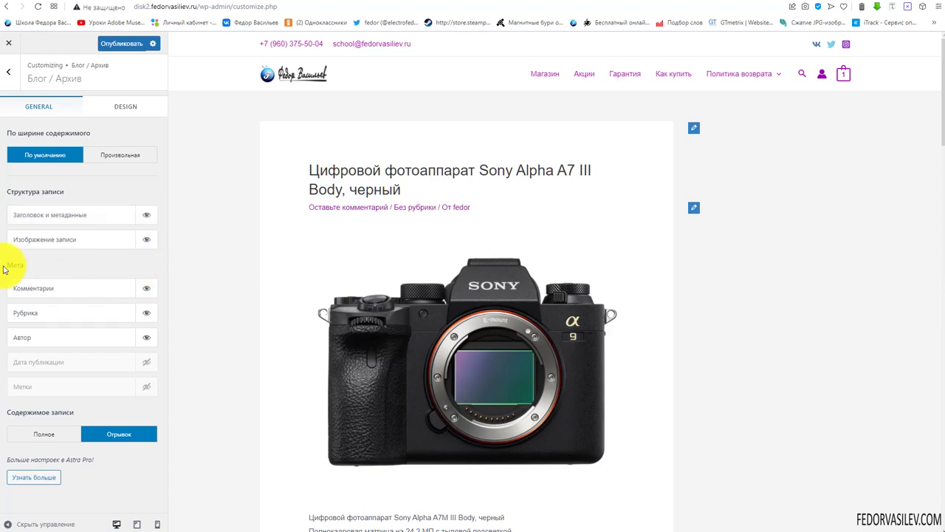
scroll(361, 261, "down", 3)
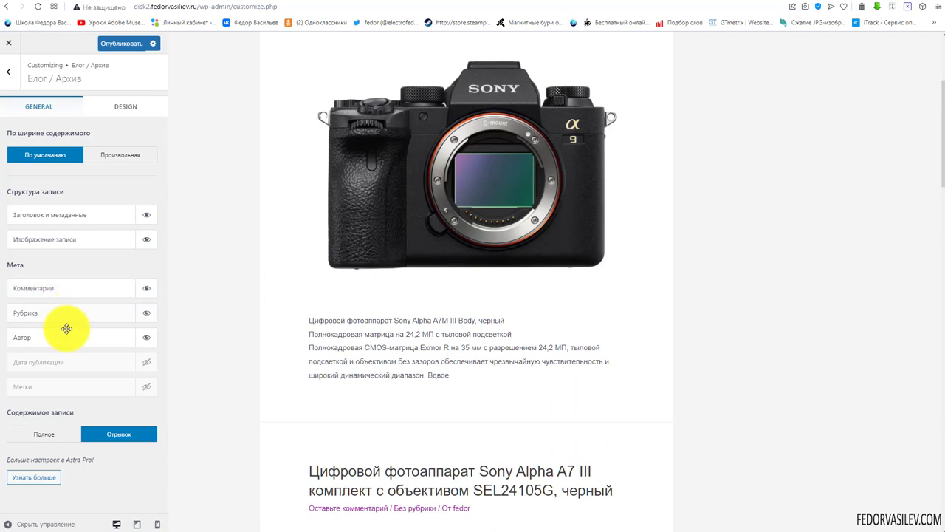
Turn the comments meta off and back on for archive posts
scroll(348, 258, "down", 5)
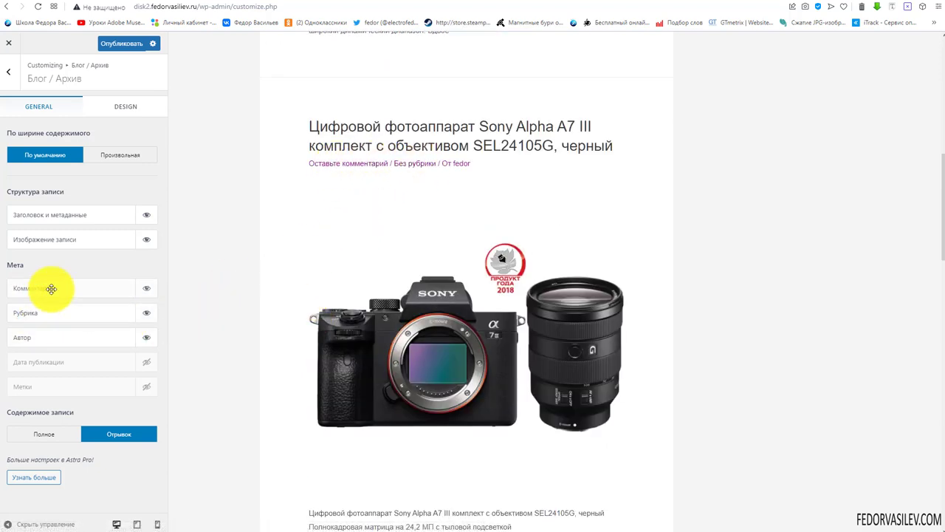
left_click(145, 290)
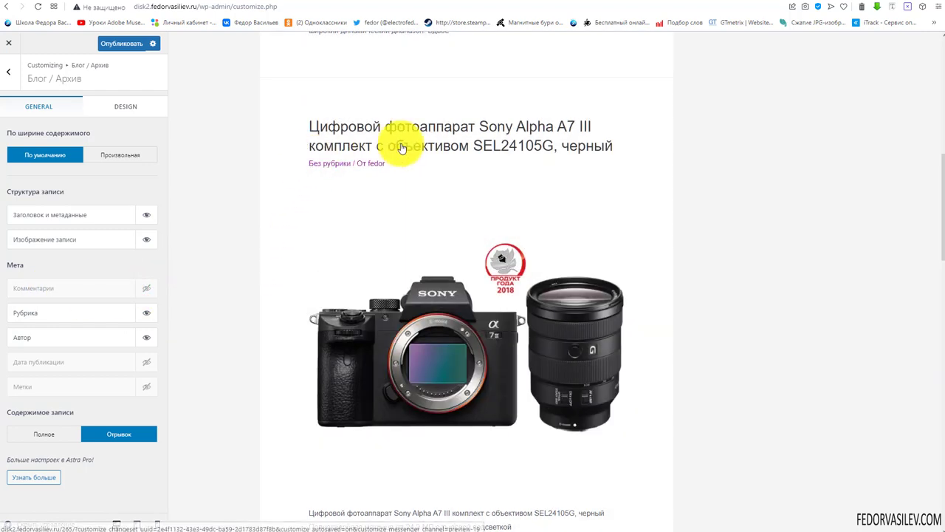
scroll(546, 206, "down", 3)
scroll(338, 214, "up", 4)
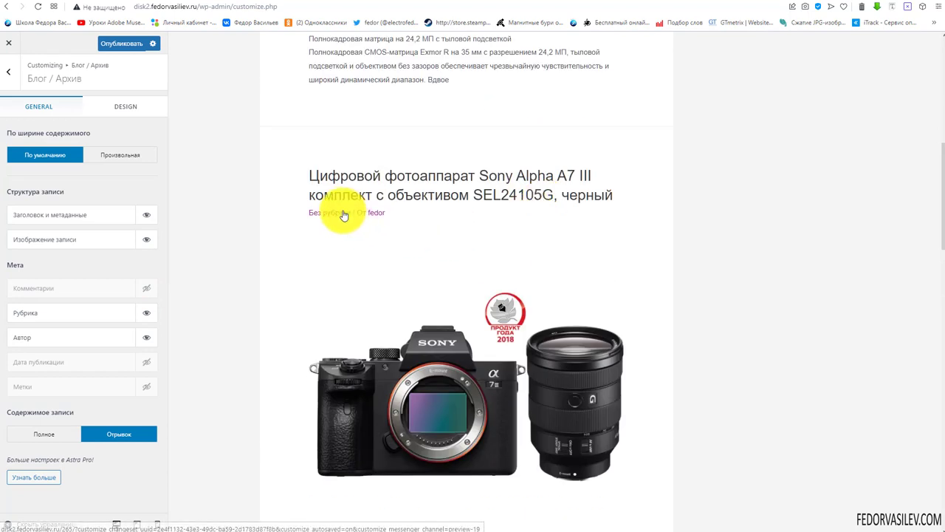
left_click(147, 288)
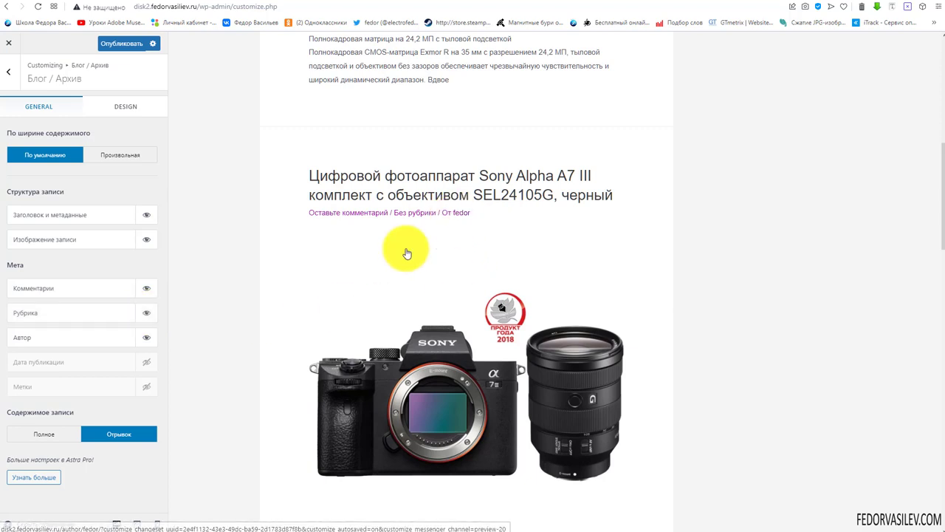
Add the publish date and tags (Метки) to the archive post meta
left_click(147, 363)
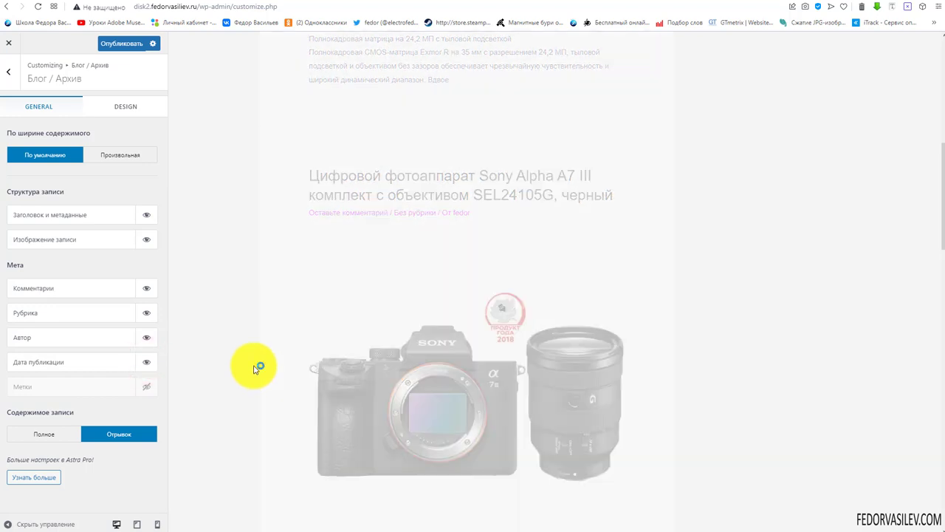
left_click_drag(544, 220, 476, 220)
left_click(552, 220)
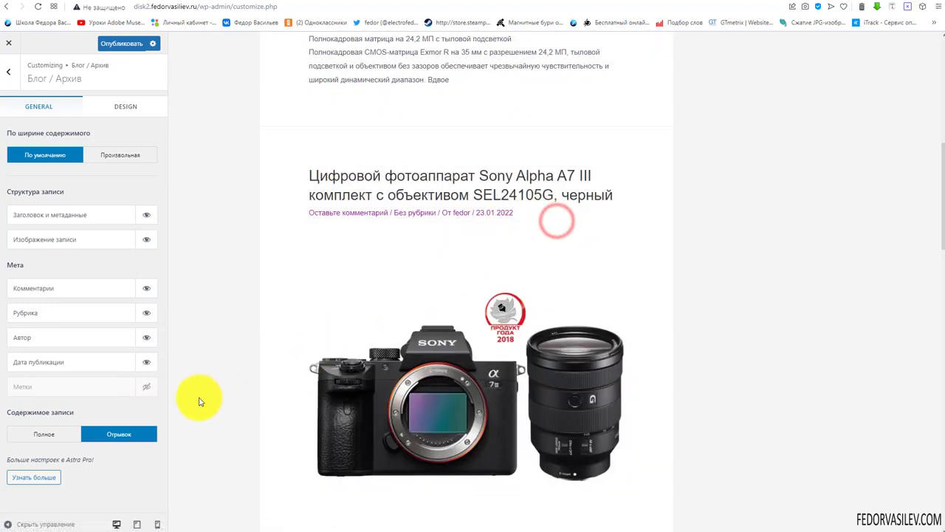
left_click(147, 386)
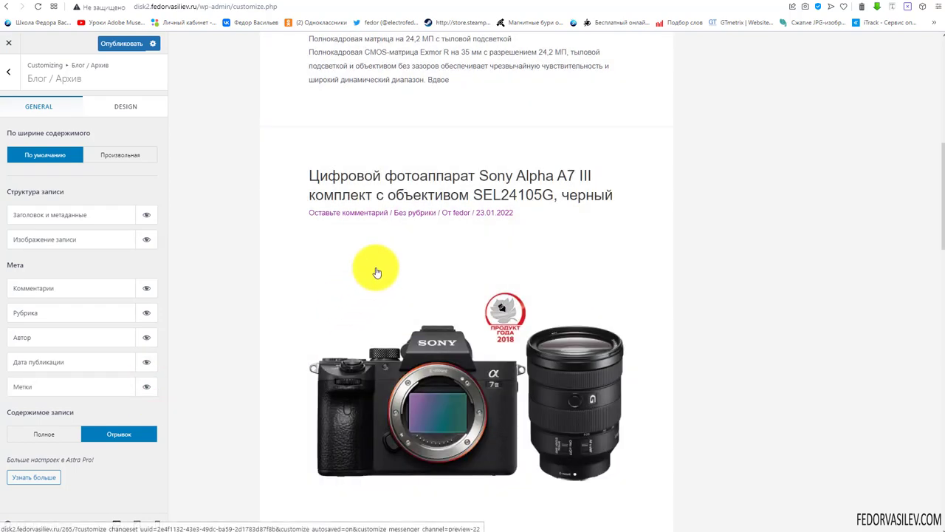
scroll(376, 266, "down", 3)
scroll(383, 260, "down", 3)
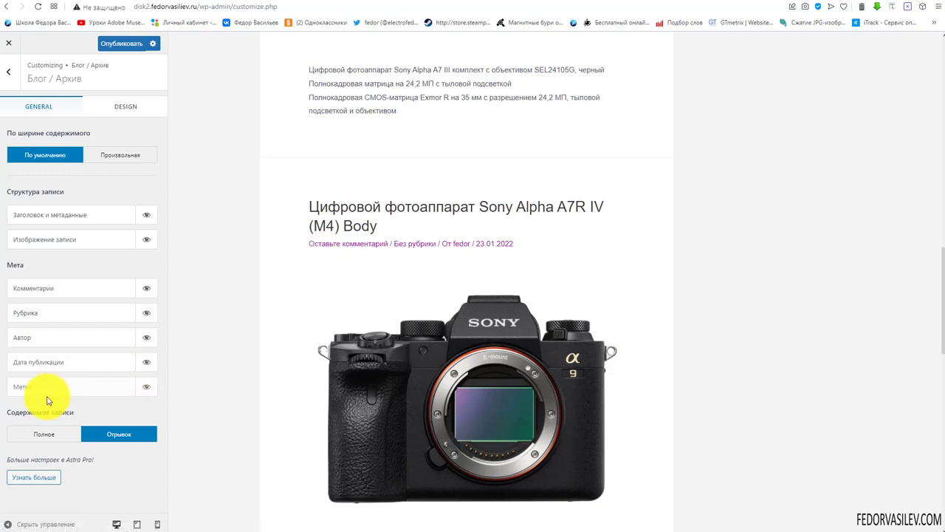
scroll(466, 229, "down", 10)
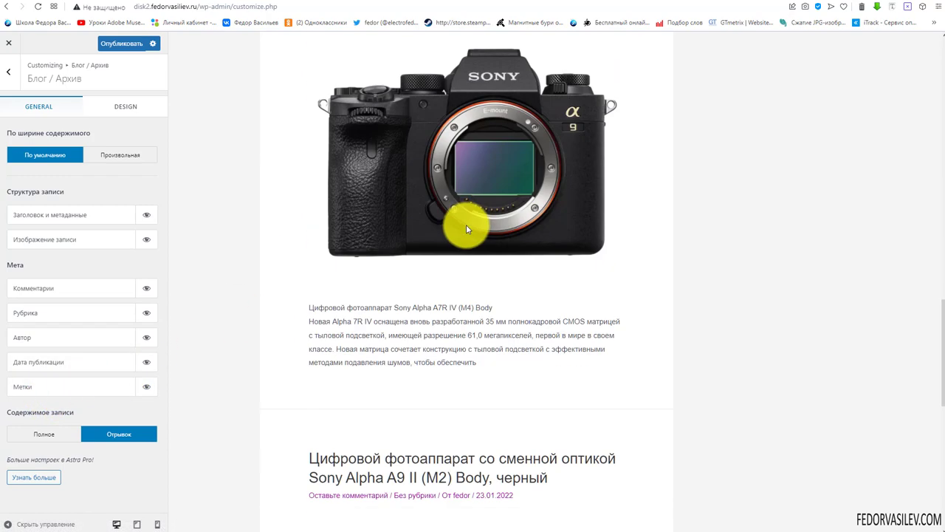
scroll(468, 227, "up", 5)
scroll(469, 227, "up", 20)
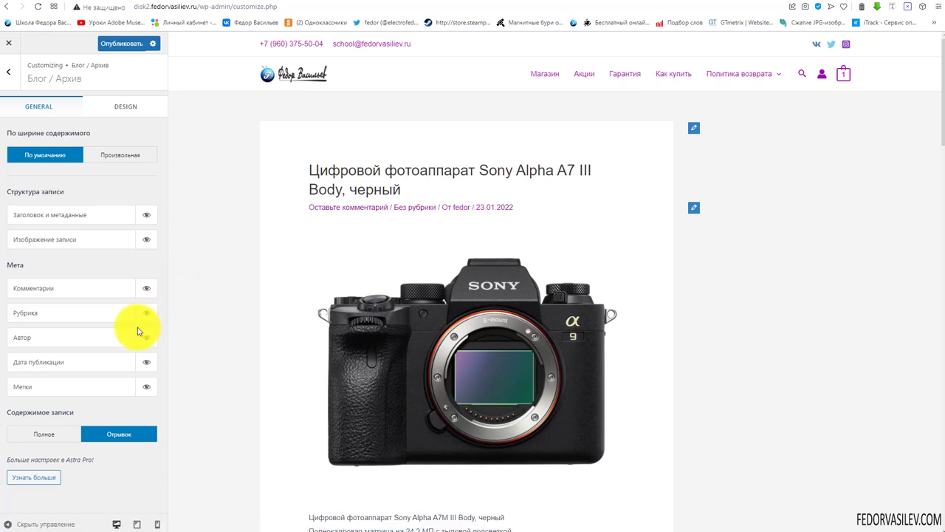
Open the first camera post in the preview and look through it, including its comment box
scroll(347, 218, "down", 3)
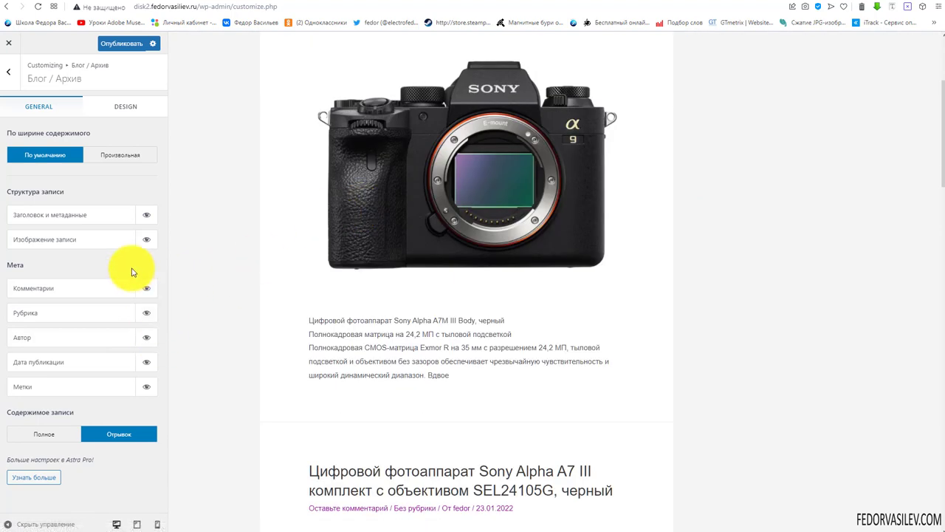
scroll(389, 297, "up", 3)
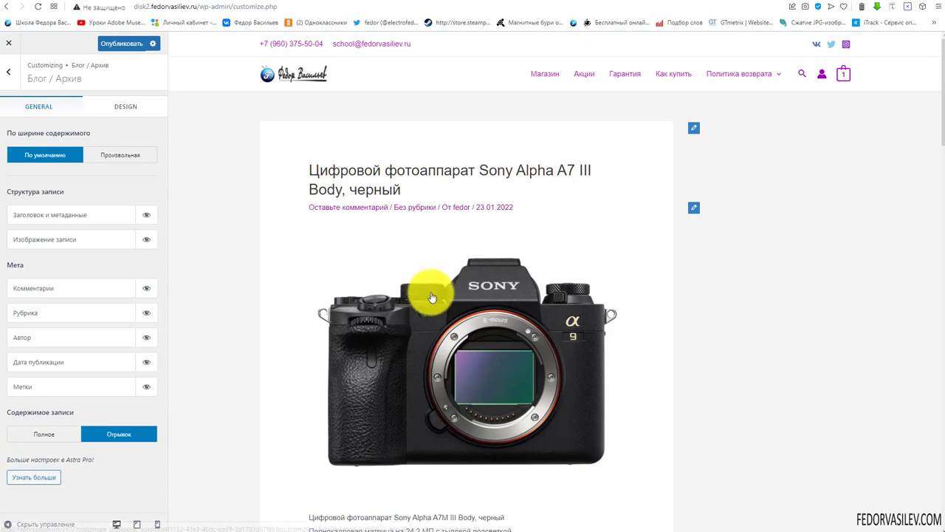
scroll(421, 285, "down", 3)
scroll(405, 363, "up", 3)
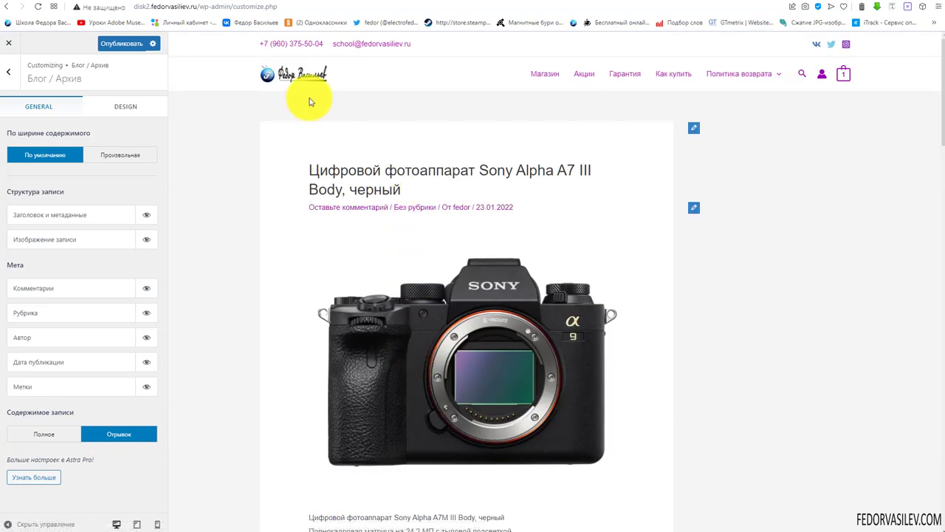
scroll(332, 184, "down", 6)
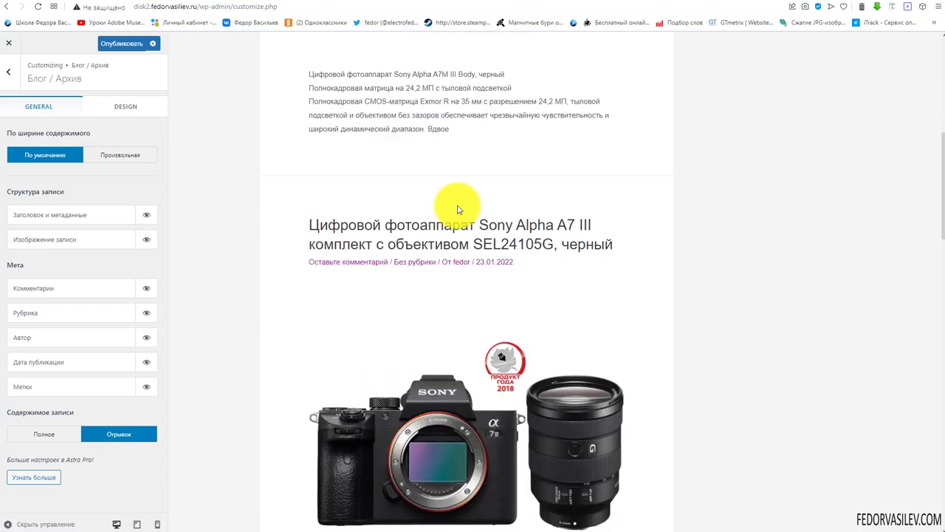
scroll(457, 210, "up", 4)
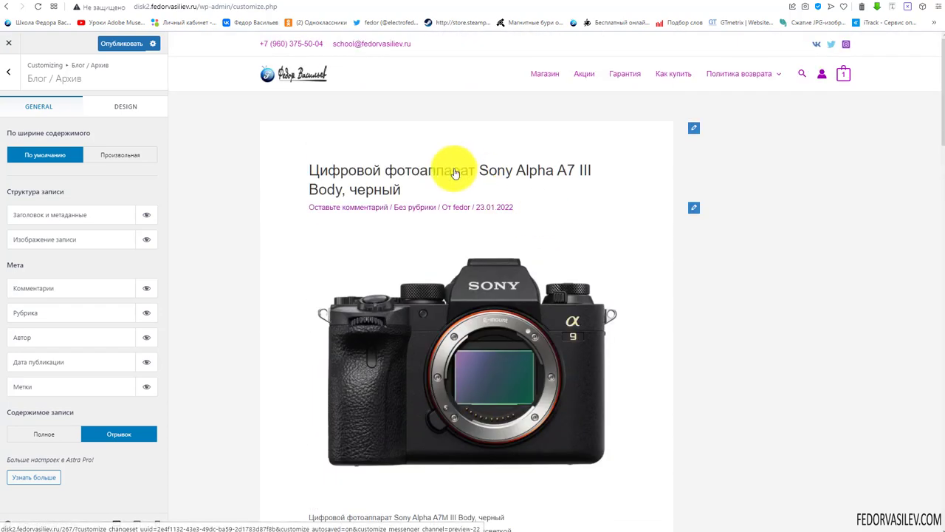
left_click(445, 177)
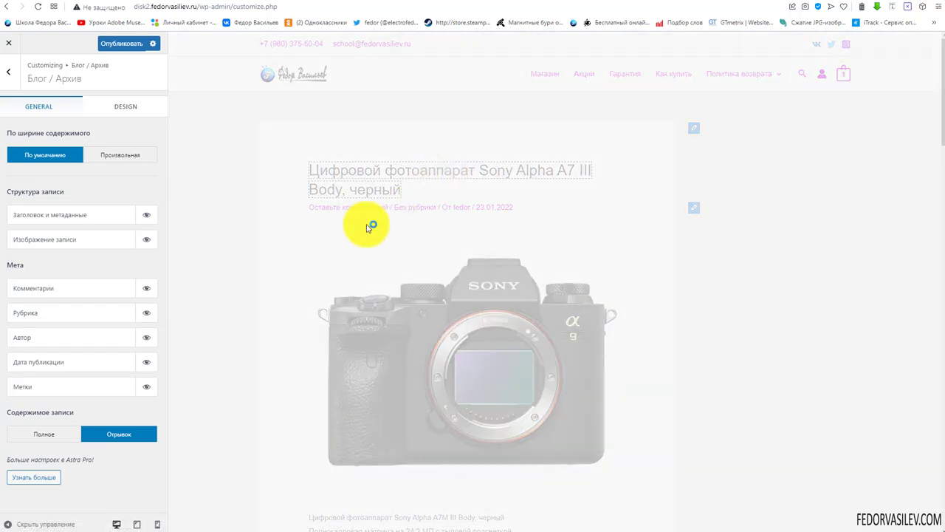
scroll(394, 199, "down", 10)
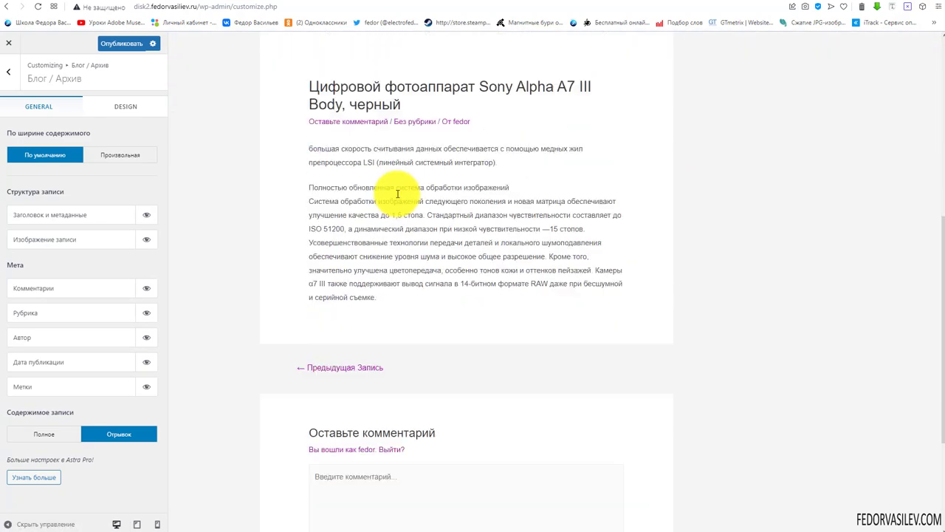
scroll(396, 196, "up", 8)
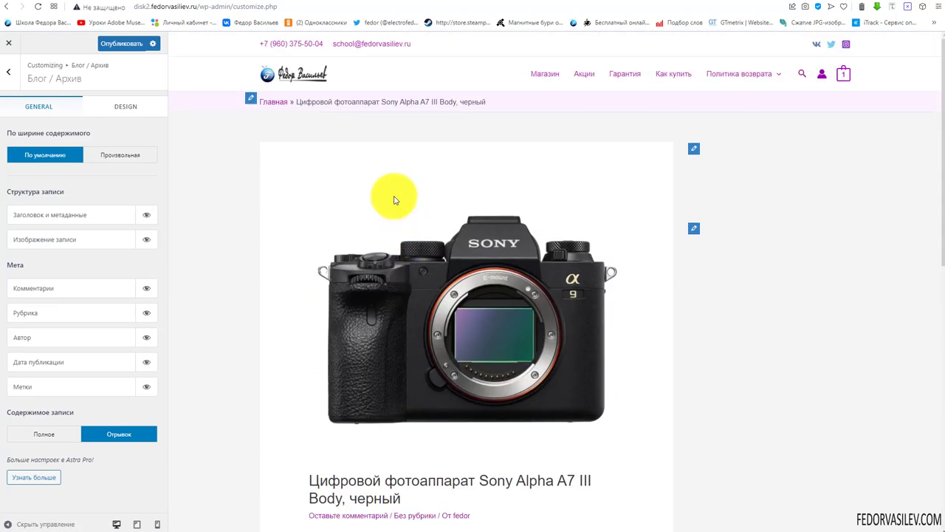
scroll(389, 196, "down", 5)
scroll(386, 173, "down", 3)
left_click(373, 304)
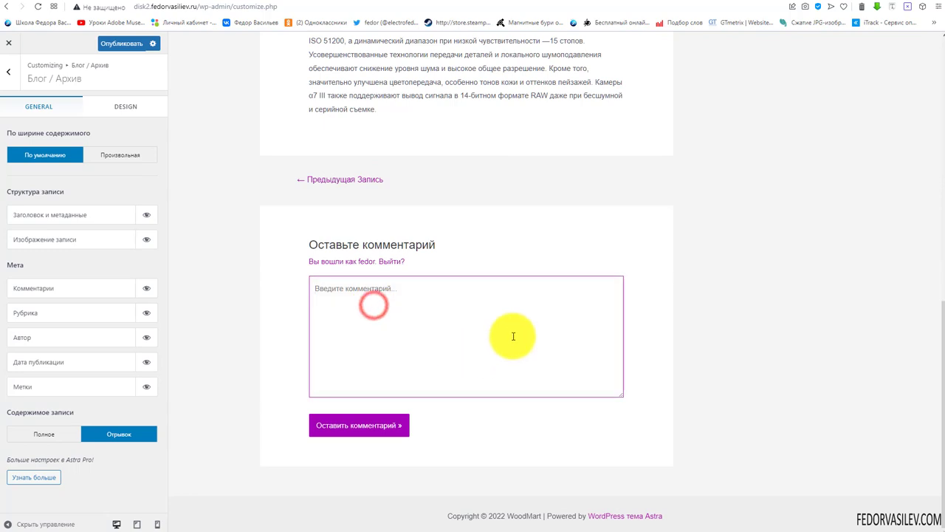
scroll(354, 206, "up", 1)
scroll(353, 206, "up", 10)
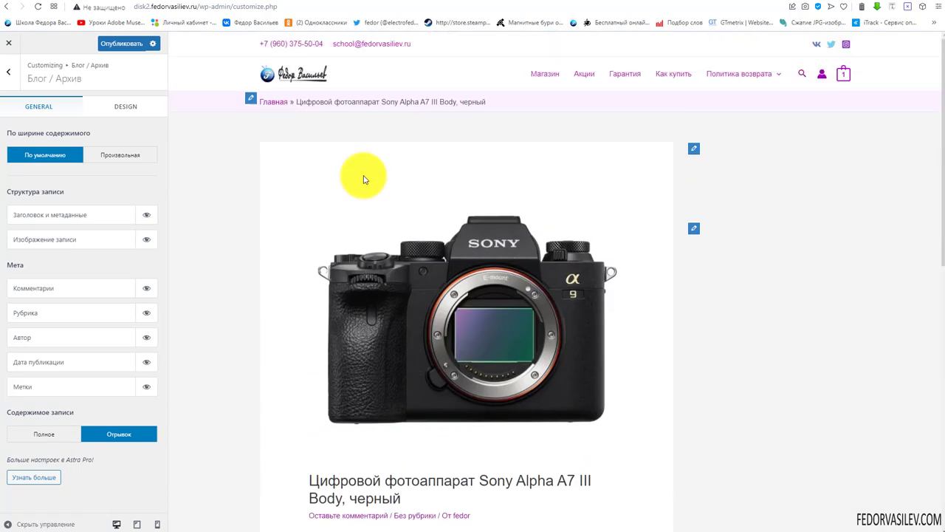
Load the blog archive in the preview from the site logo and scroll through its posts
left_click(306, 79)
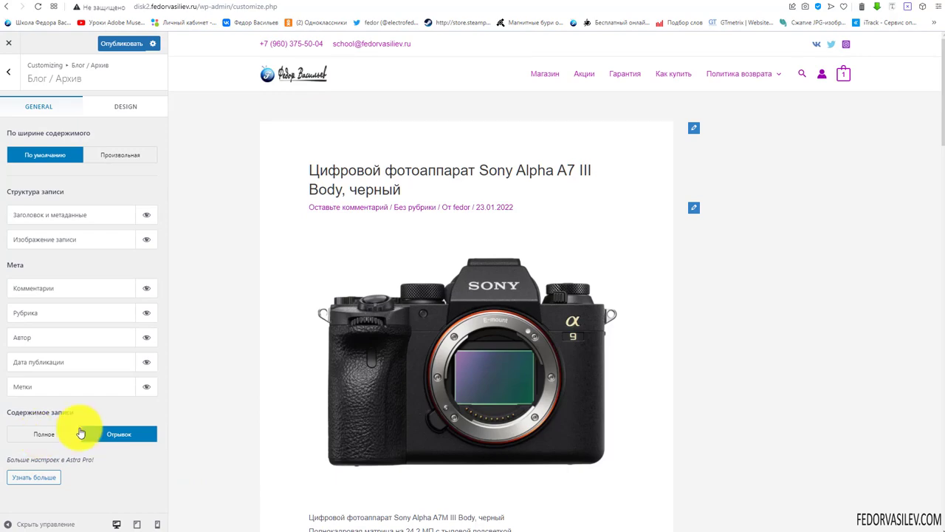
scroll(332, 197, "down", 5)
scroll(304, 290, "up", 4)
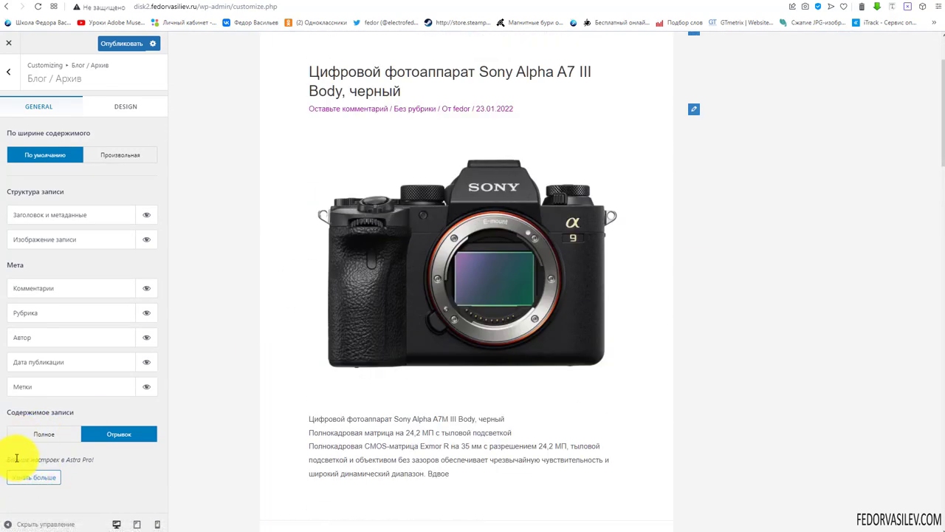
mouse_move(16, 457)
left_mouse_down()
mouse_move(126, 468)
mouse_move(33, 459)
left_mouse_up()
left_click(139, 470)
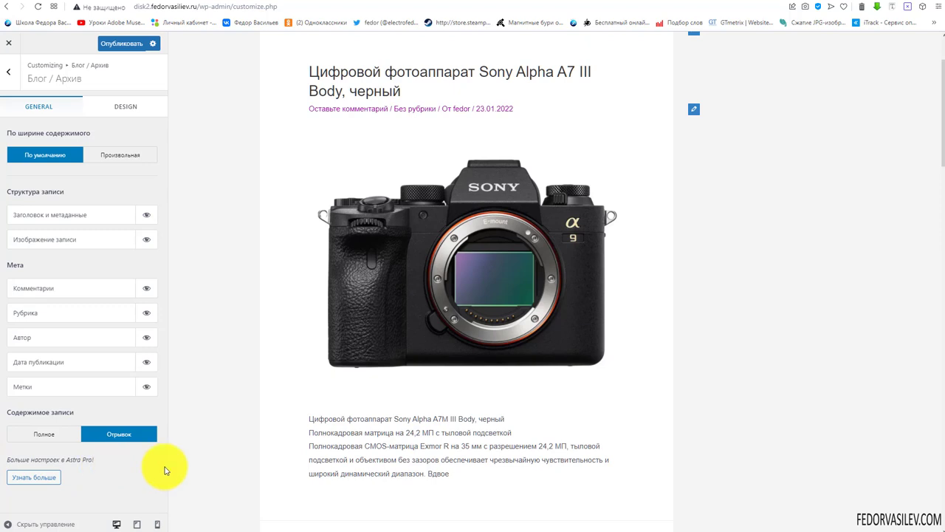
Switch to a custom content width and try about 1402, 1354, then 1082 px
left_click(119, 159)
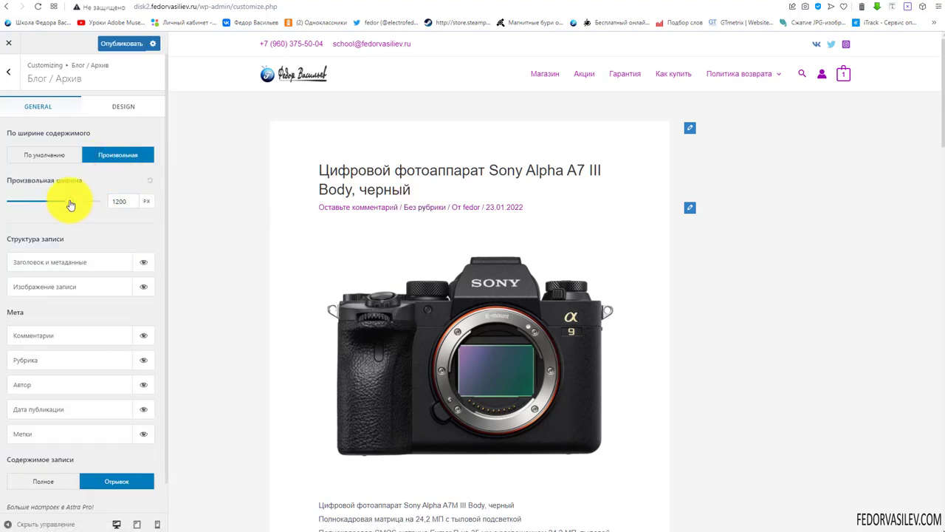
mouse_move(71, 204)
left_mouse_down()
mouse_move(63, 200)
mouse_move(77, 217)
mouse_move(70, 211)
left_mouse_up()
scroll(359, 217, "down", 3)
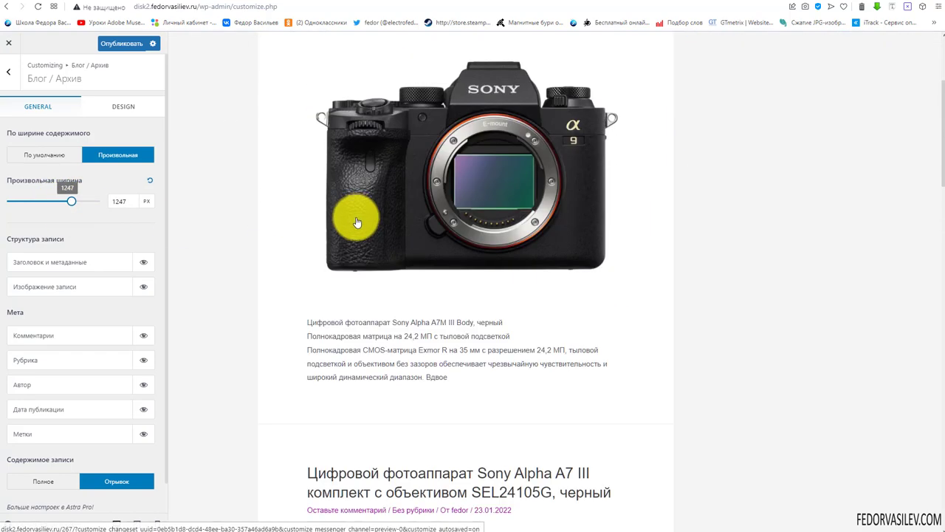
left_click_drag(69, 198, 74, 213)
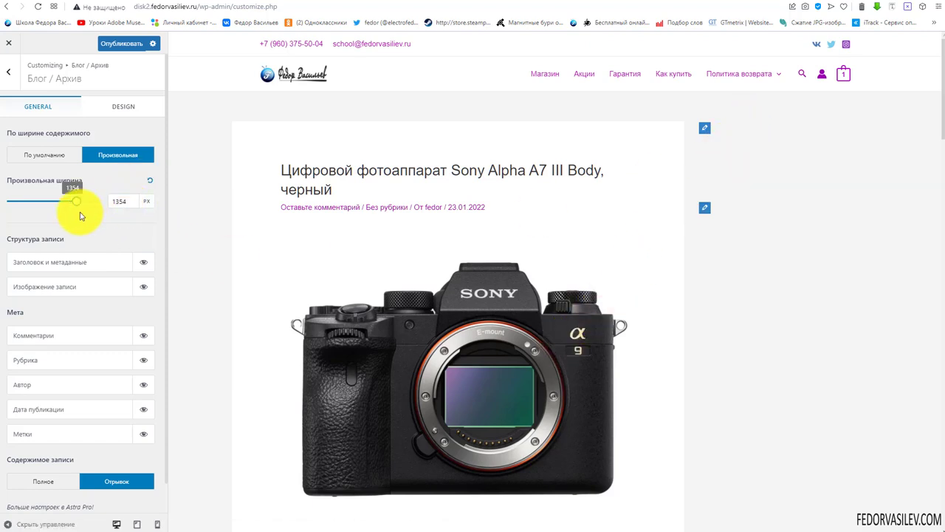
mouse_move(77, 202)
left_mouse_down()
mouse_move(67, 197)
mouse_move(61, 213)
mouse_move(54, 207)
mouse_move(67, 186)
left_mouse_up()
Reset the width to 1200 px, return to default width, and bring up title font-size settings
left_click(150, 182)
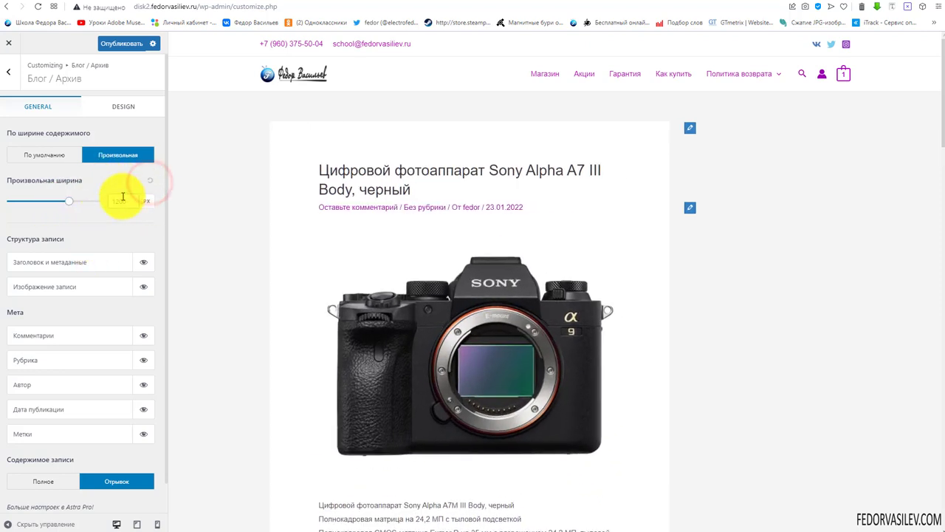
left_click(46, 155)
left_click(112, 105)
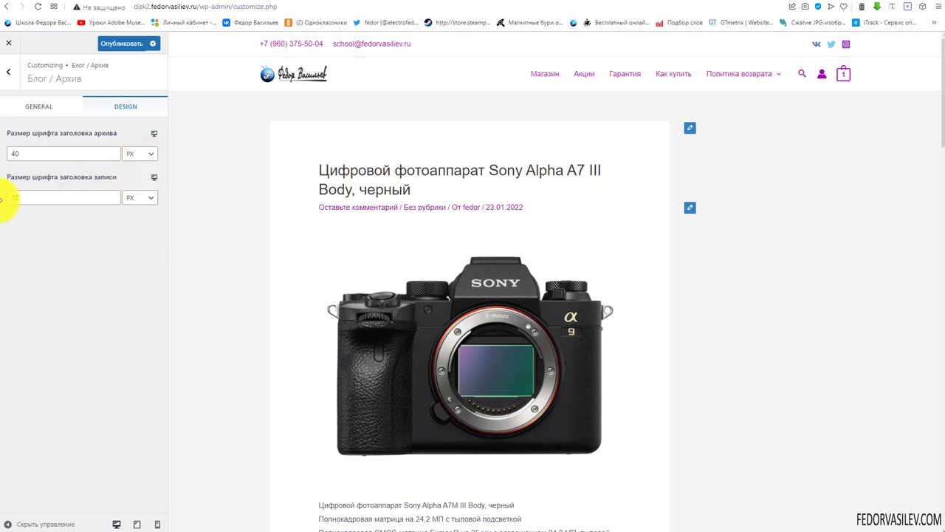
Set the post title font to 30 px on desktop and 20 px on tablet, then preview mobile
type("10")
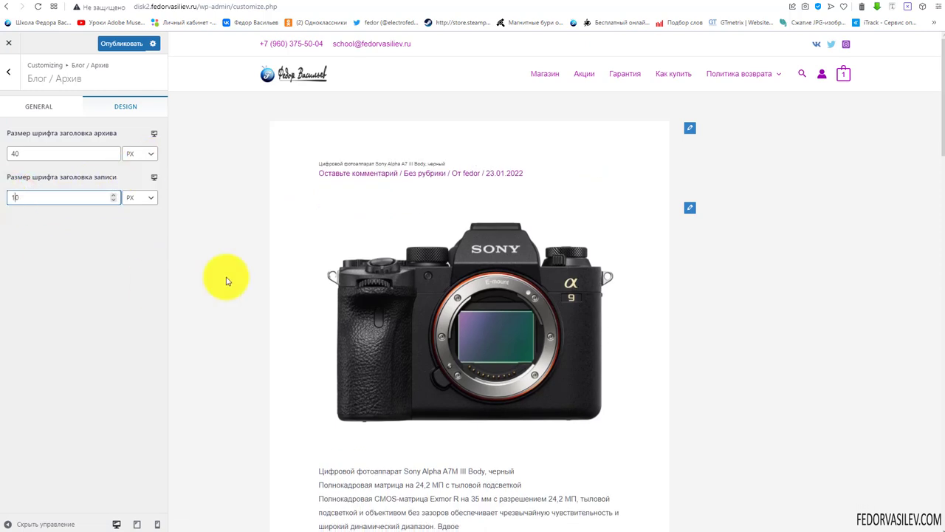
scroll(365, 185, "down", 5)
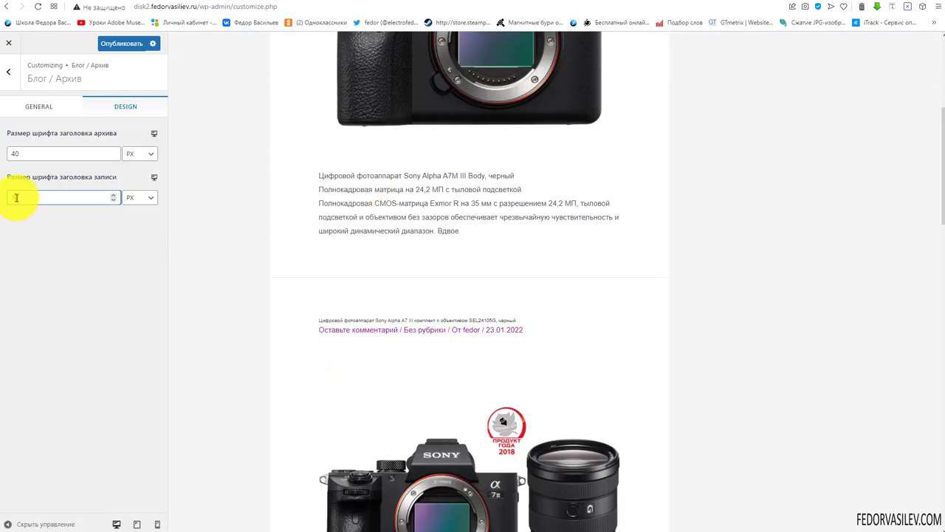
type("30")
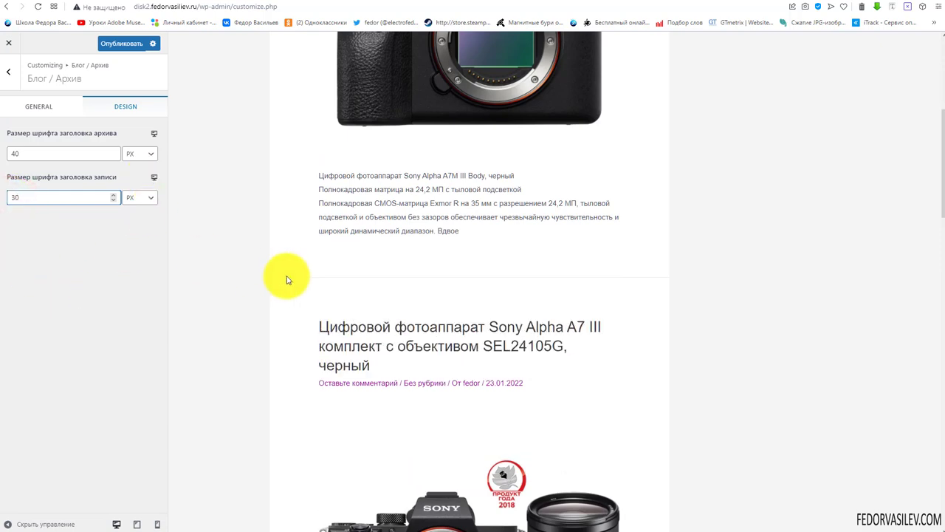
left_click(153, 180)
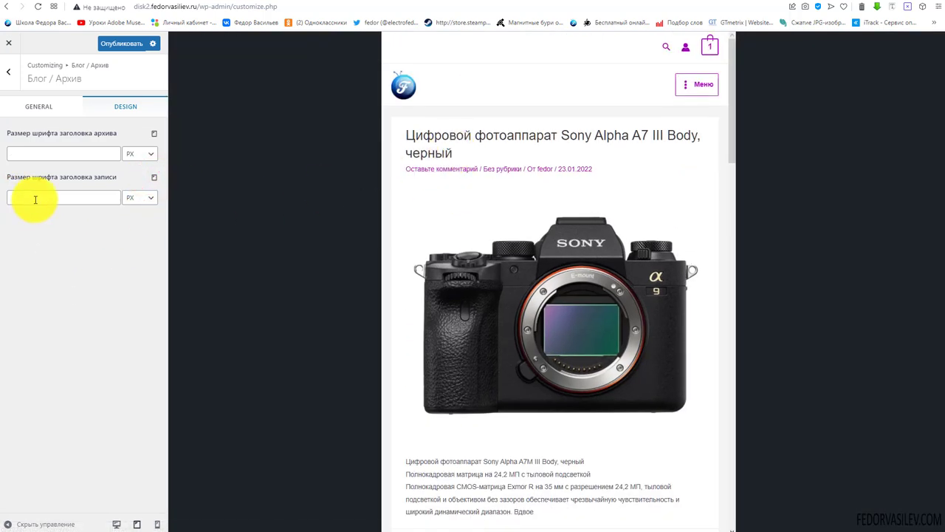
type("20")
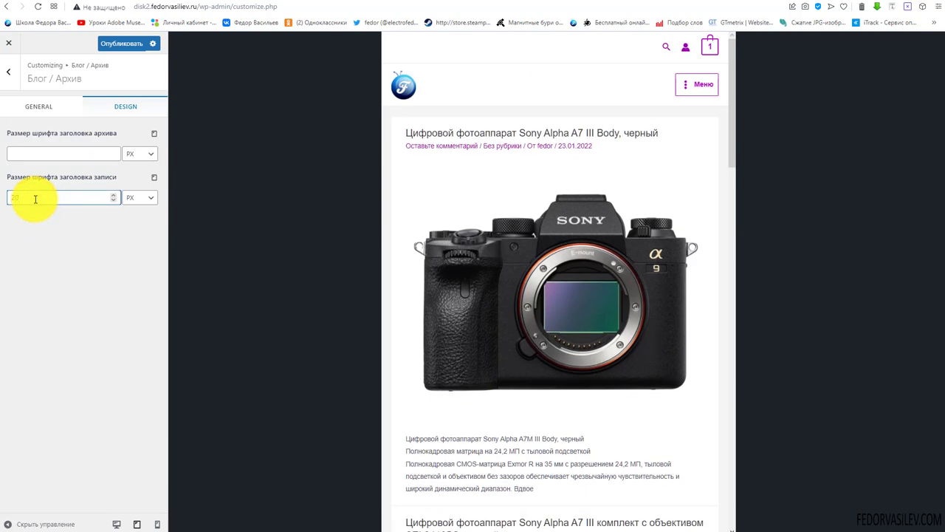
scroll(490, 164, "down", 4)
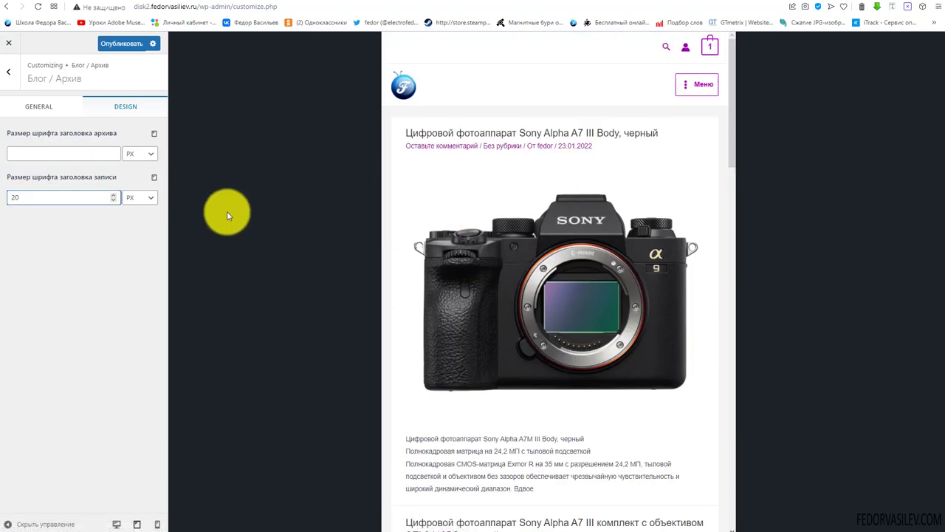
left_click(154, 180)
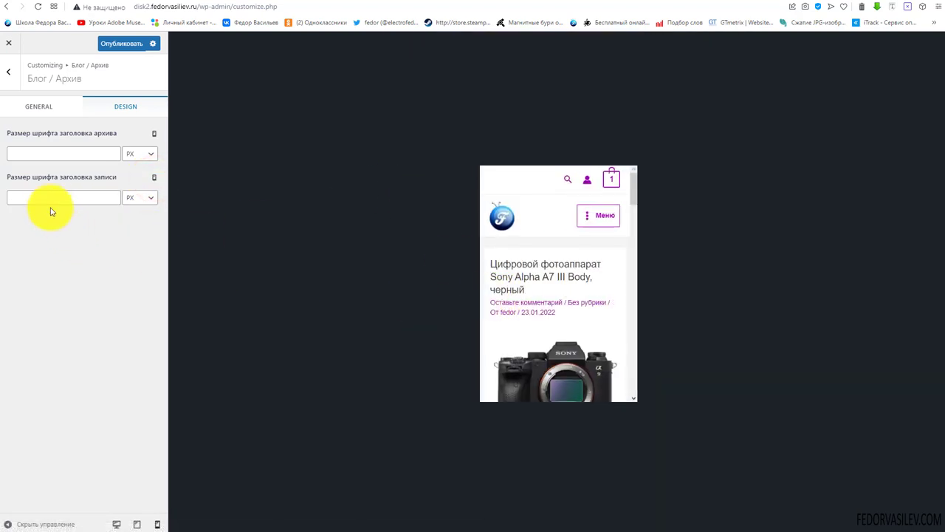
Publish the blog archive changes and switch the preview back to desktop width
left_click(121, 44)
left_click(8, 72)
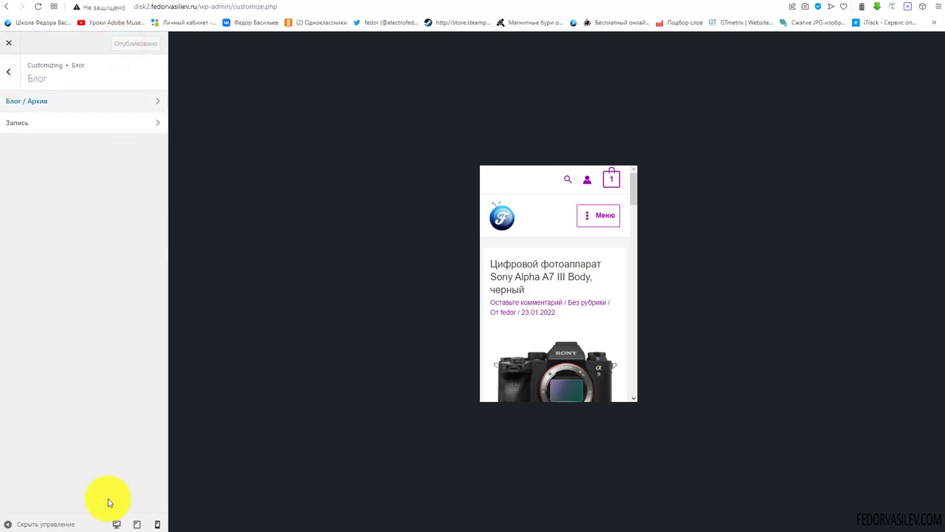
left_click(116, 522)
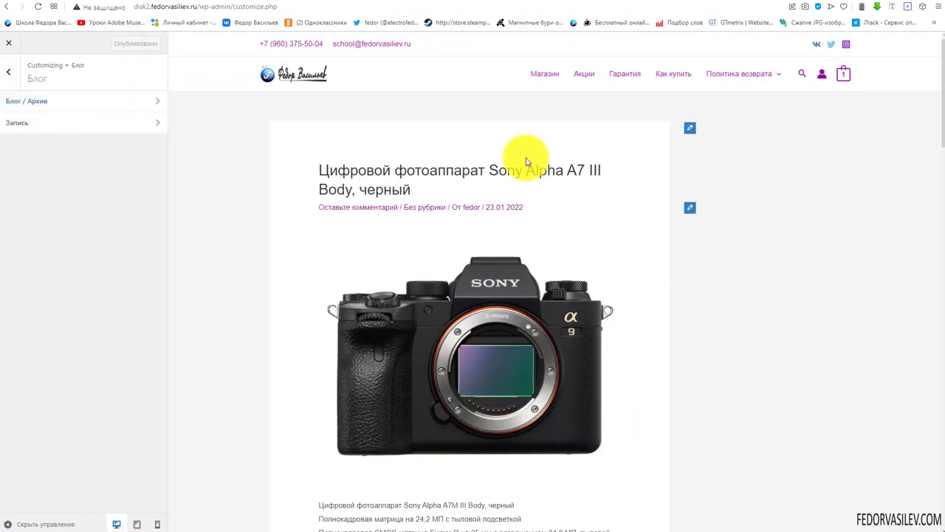
scroll(526, 161, "down", 3)
Open the single-post Запись settings with the camera post's page loaded in the preview
left_click(526, 159)
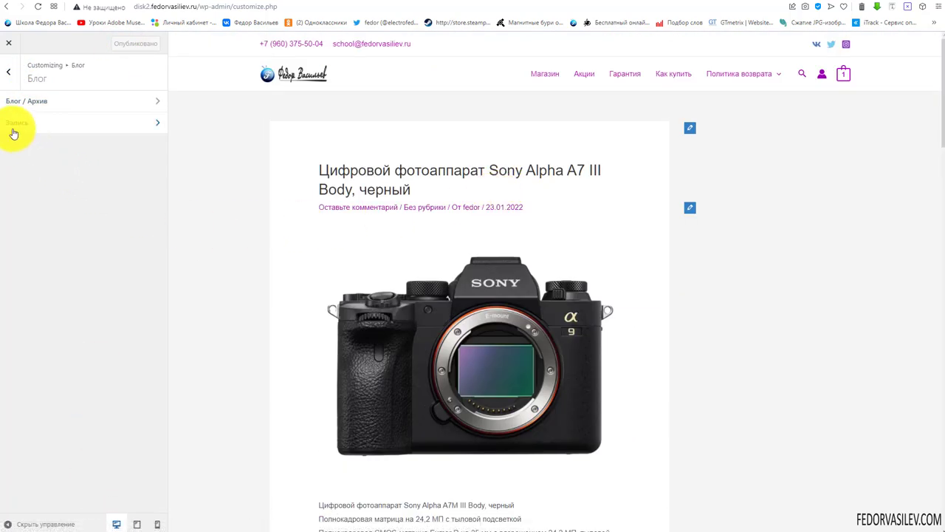
left_click(13, 127)
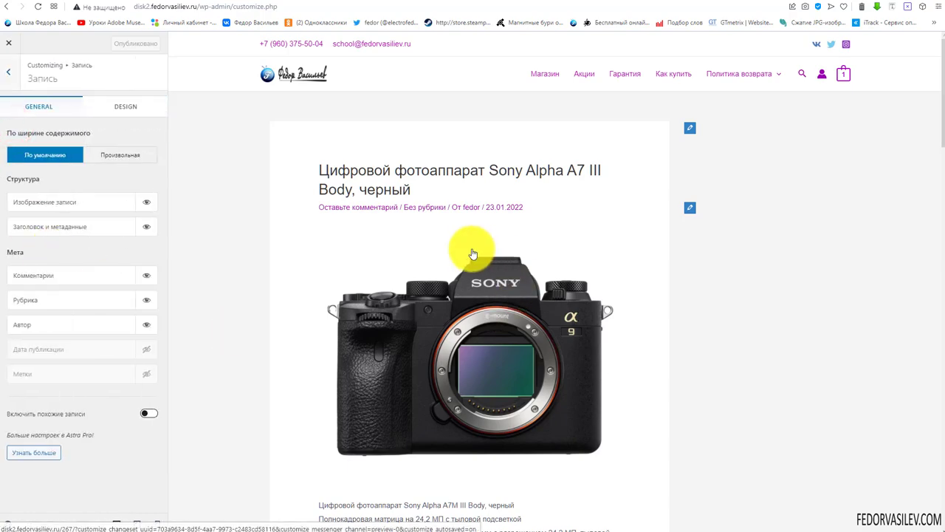
scroll(369, 264, "down", 5)
scroll(365, 325, "up", 5)
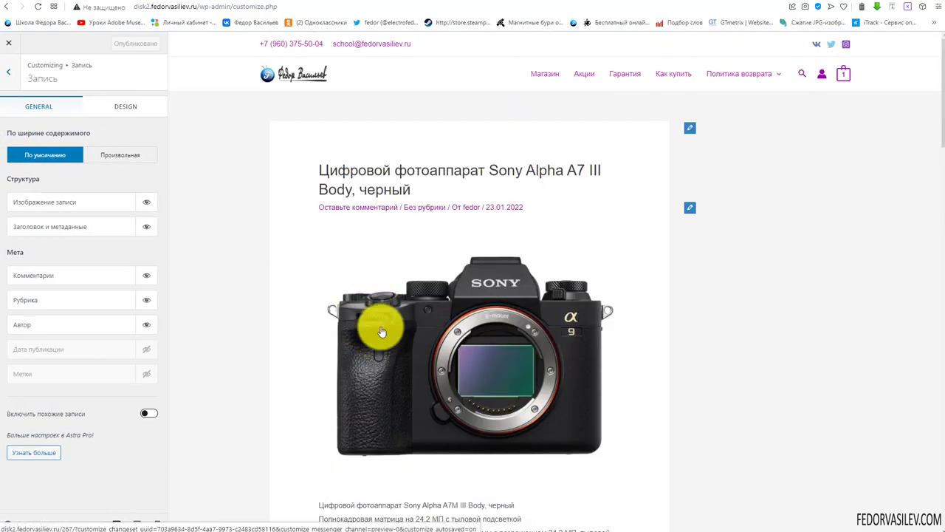
scroll(381, 332, "down", 4)
scroll(390, 306, "up", 3)
left_click(407, 288)
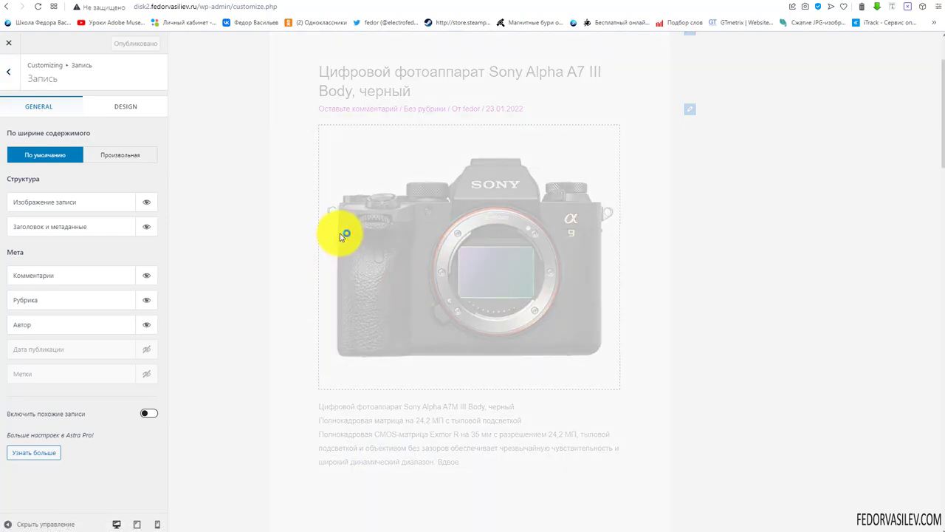
scroll(354, 259, "down", 15)
left_click(377, 308)
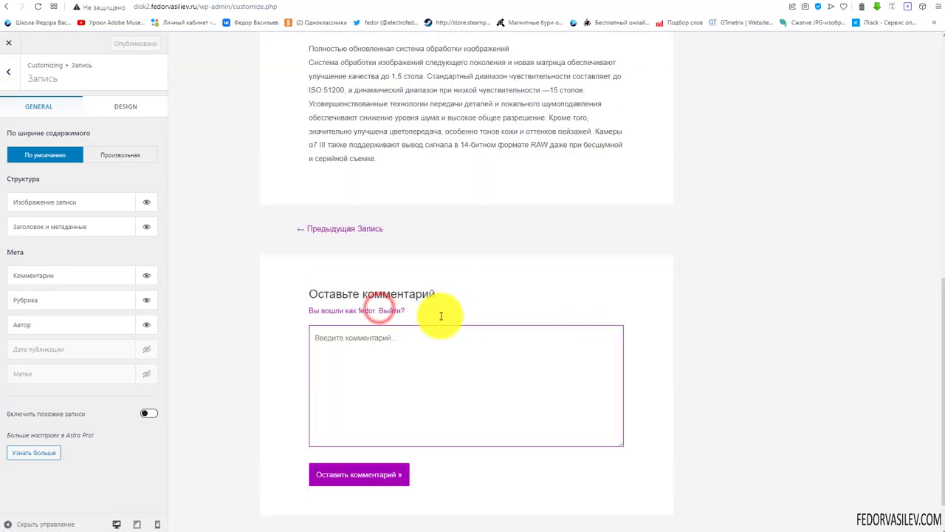
scroll(439, 314, "up", 15)
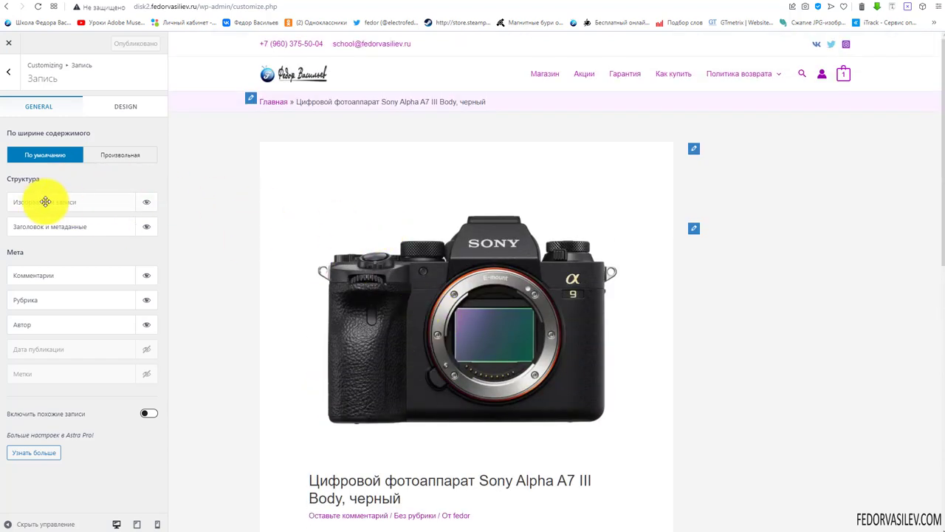
Move title and meta above the featured image and toggle the featured image back to visible
left_click_drag(38, 228, 42, 203)
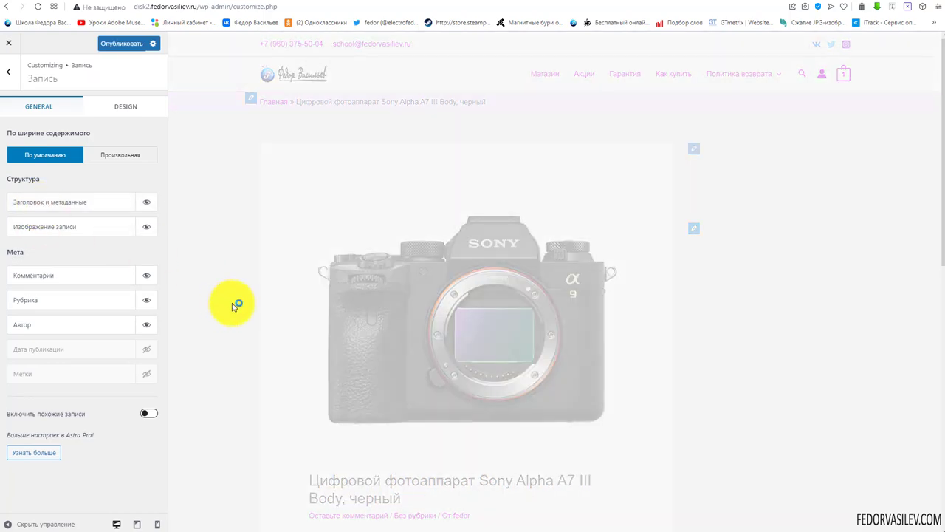
scroll(472, 234, "down", 5)
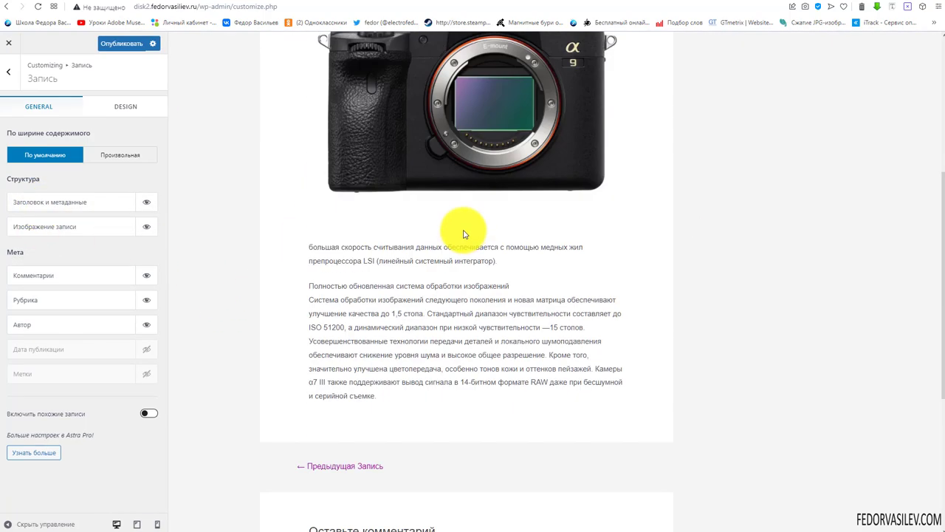
scroll(436, 274, "up", 4)
scroll(428, 268, "down", 8)
scroll(424, 266, "up", 10)
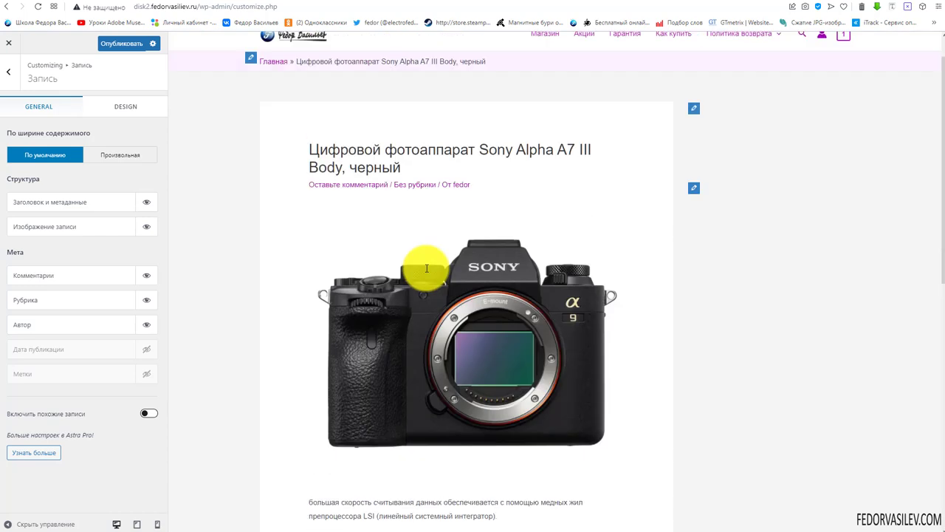
left_click(147, 226)
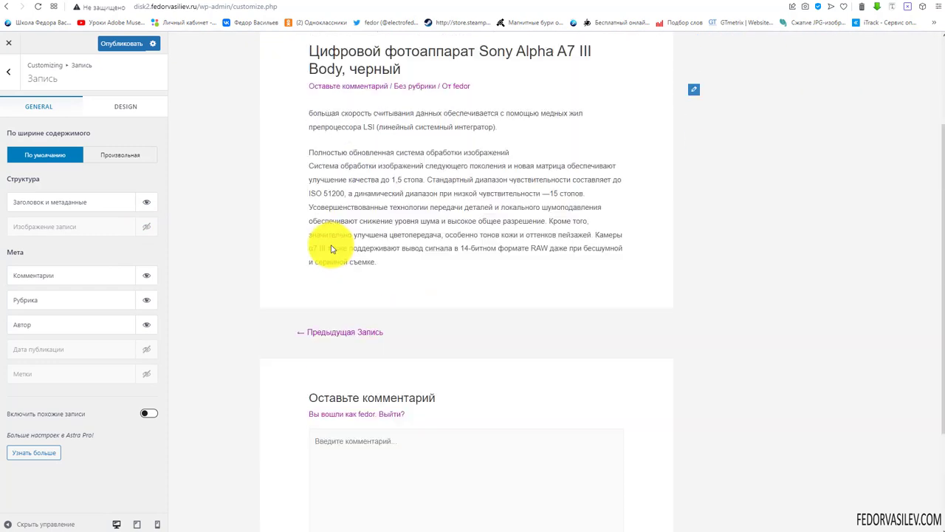
left_click(147, 227)
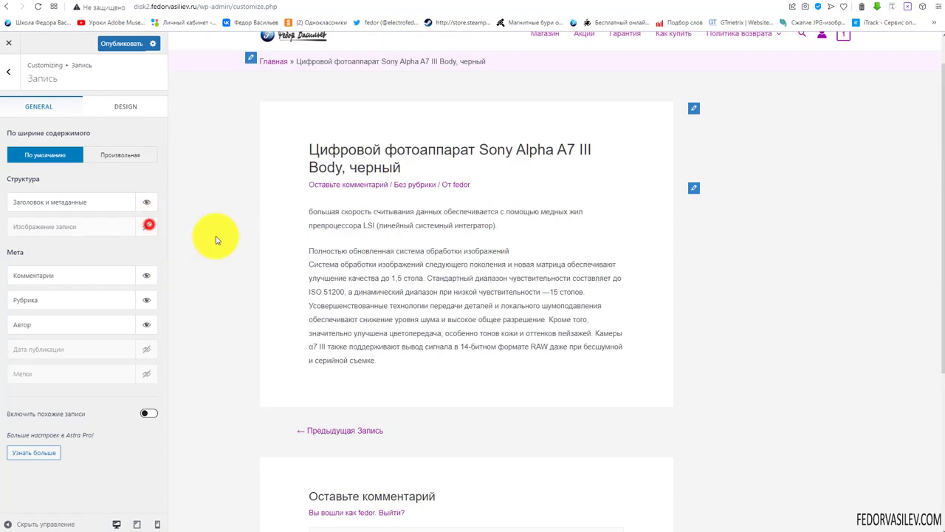
left_click(147, 229)
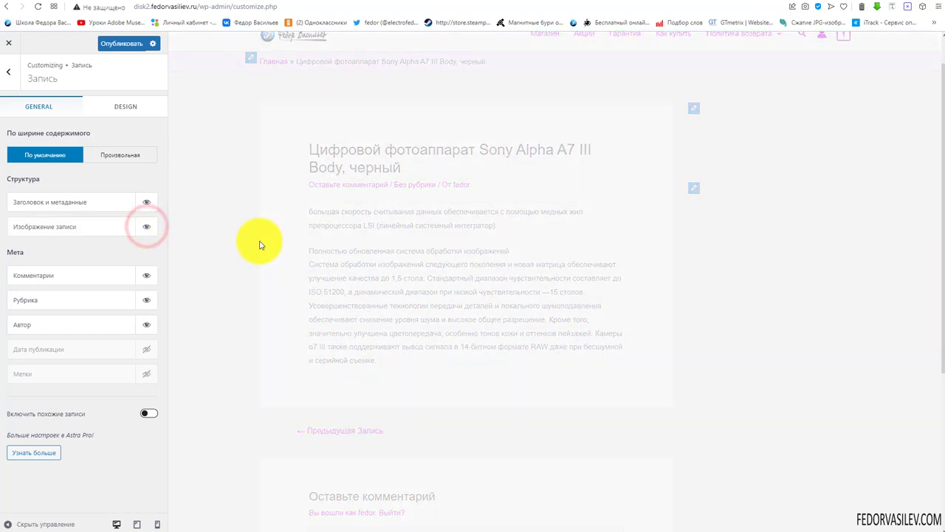
Hide the Комментарии link from the post meta, check the preview, then show it again
scroll(362, 249, "down", 6)
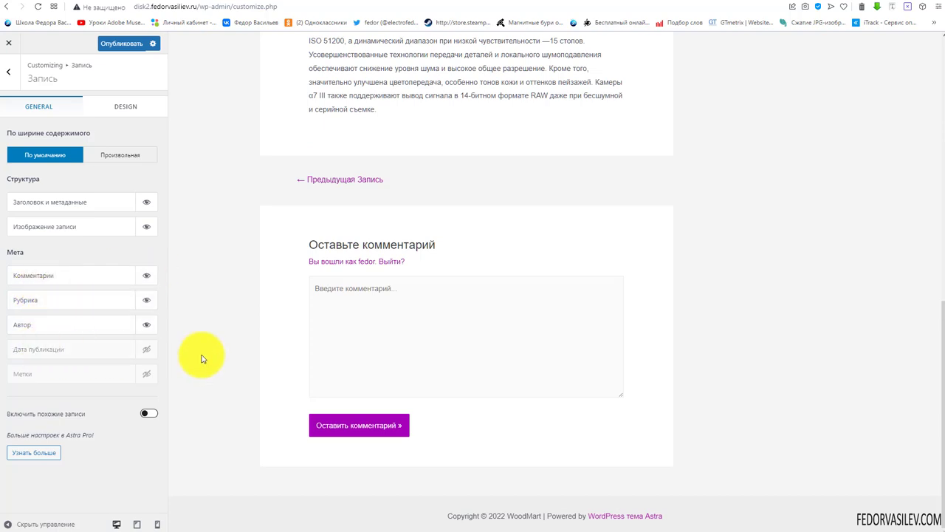
scroll(253, 354, "up", 6)
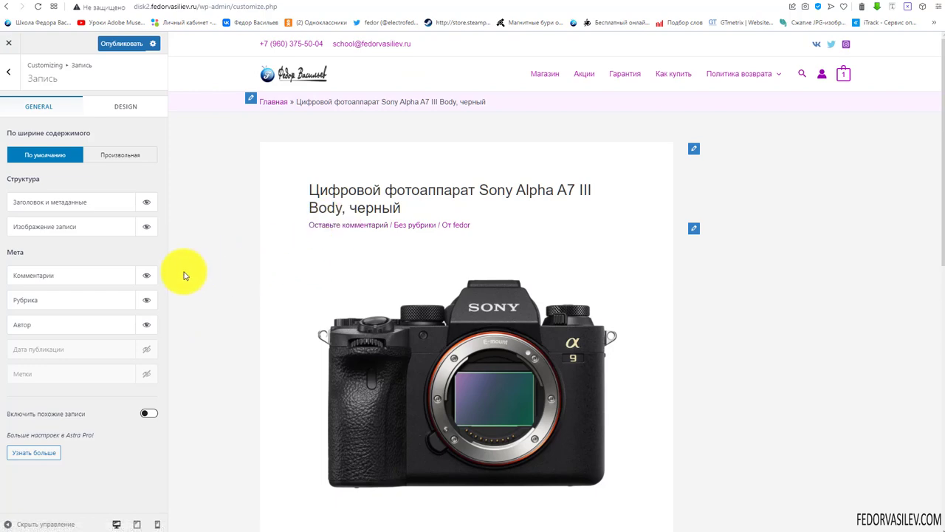
left_click(146, 275)
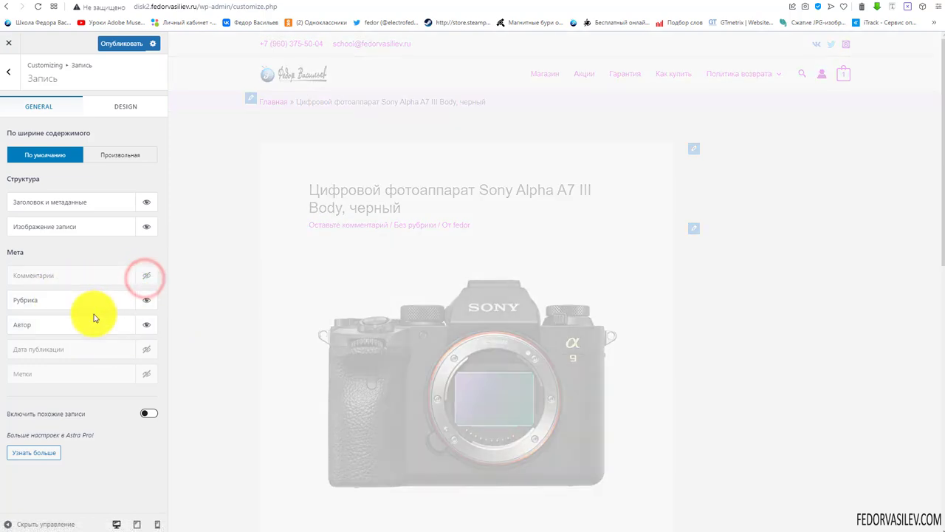
scroll(312, 222, "down", 6)
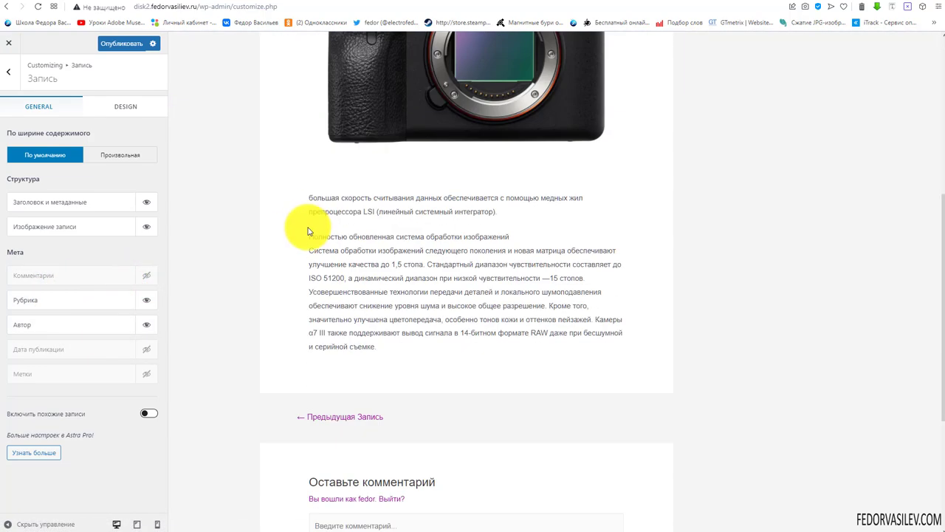
left_click(362, 319)
scroll(401, 312, "up", 10)
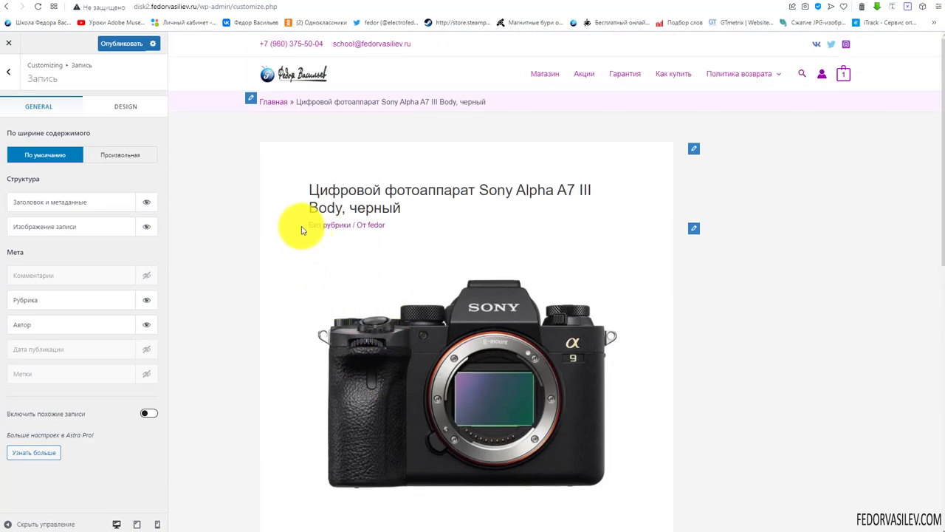
scroll(289, 226, "down", 10)
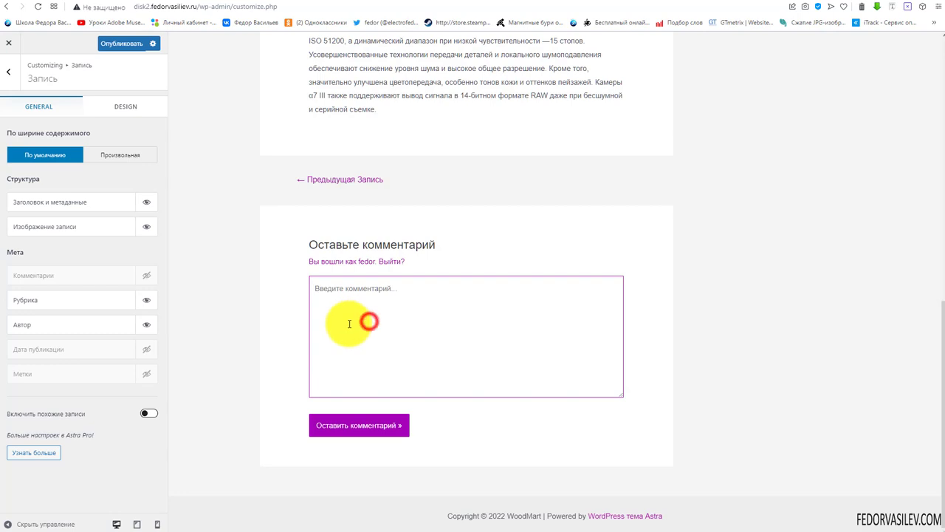
scroll(349, 324, "up", 5)
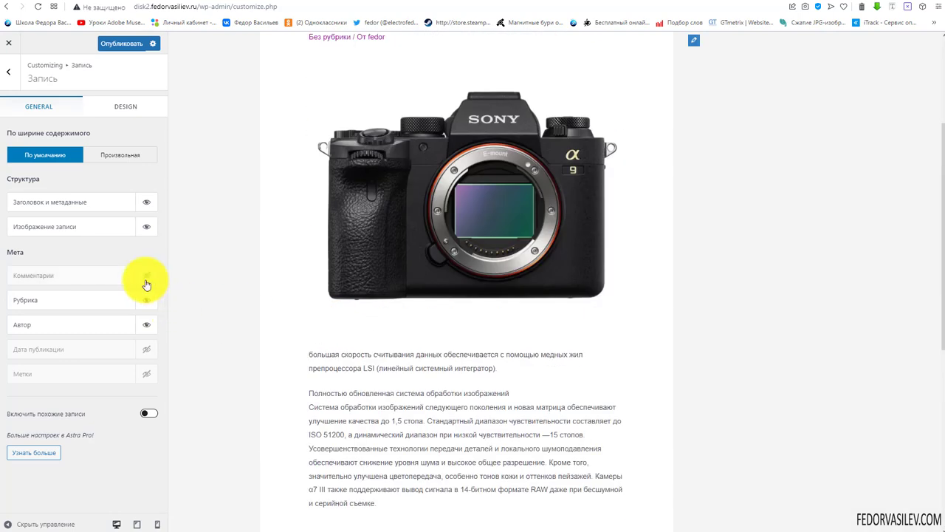
left_click(147, 276)
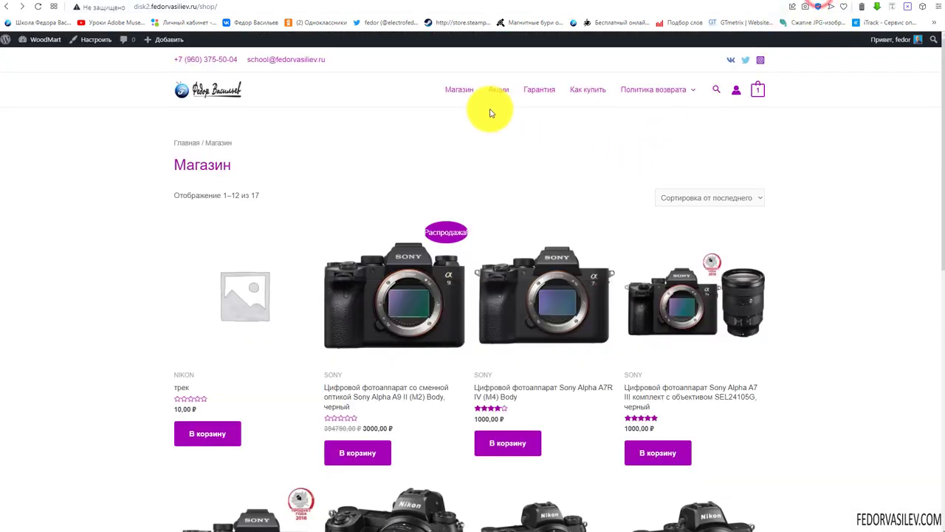
From the home page, open the Sony Alpha A7 III Body post and jump to its comment form
left_click(221, 92)
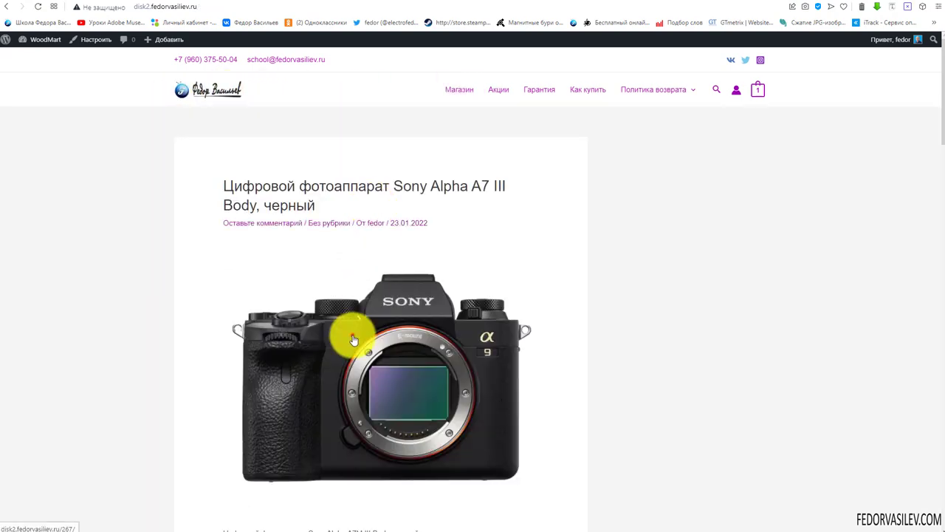
left_click(350, 332)
scroll(311, 186, "down", 3)
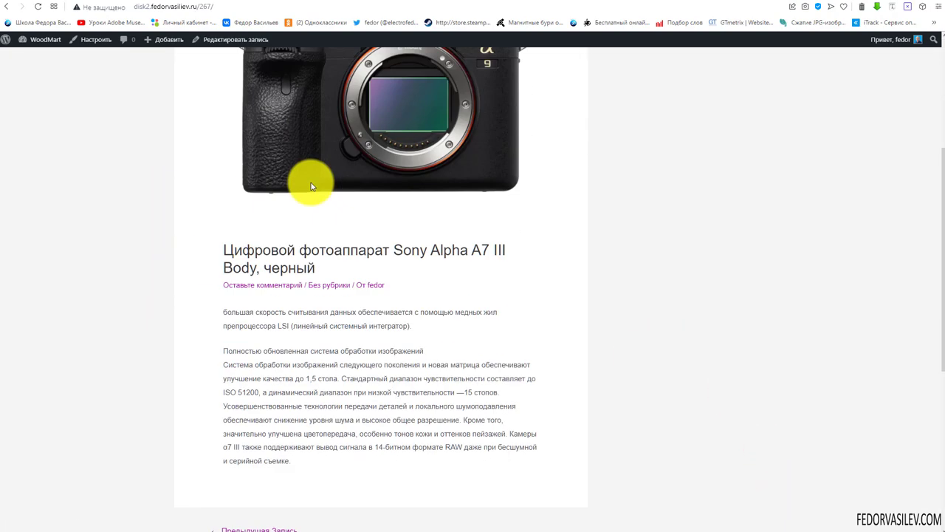
scroll(273, 247, "down", 2)
scroll(270, 223, "up", 3)
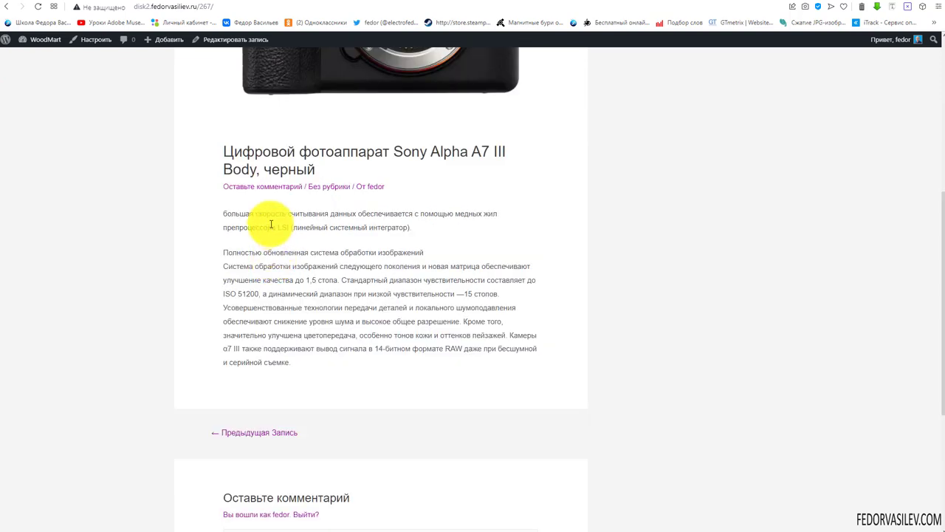
scroll(263, 280, "up", 1)
left_click(247, 437)
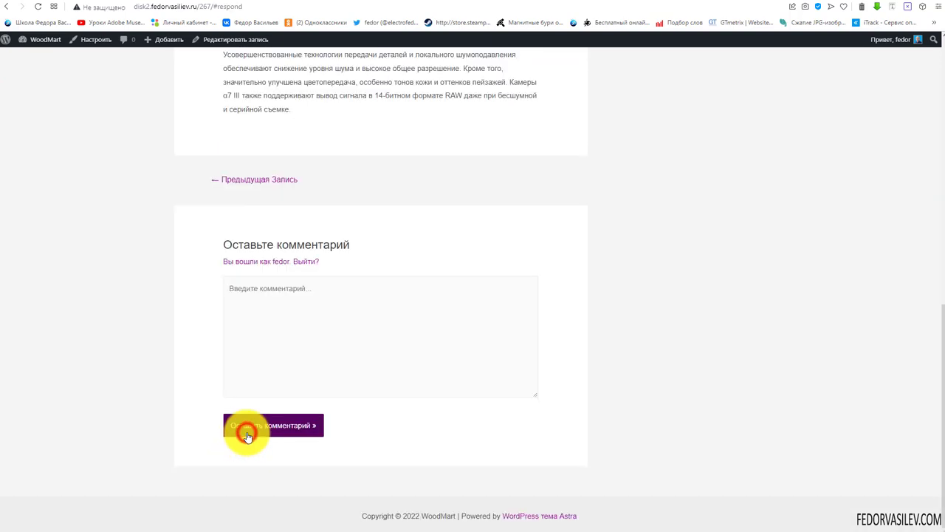
scroll(327, 386, "up", 10)
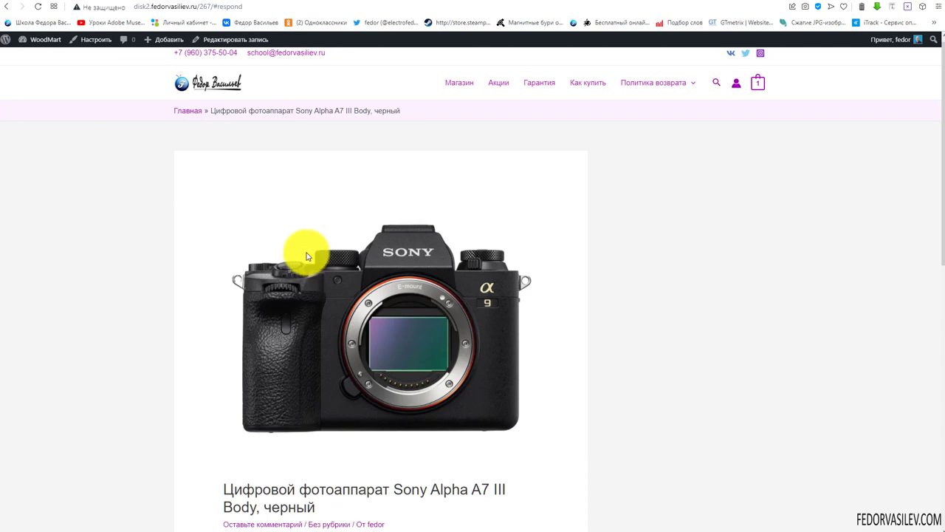
scroll(307, 256, "down", 1)
left_click(249, 433)
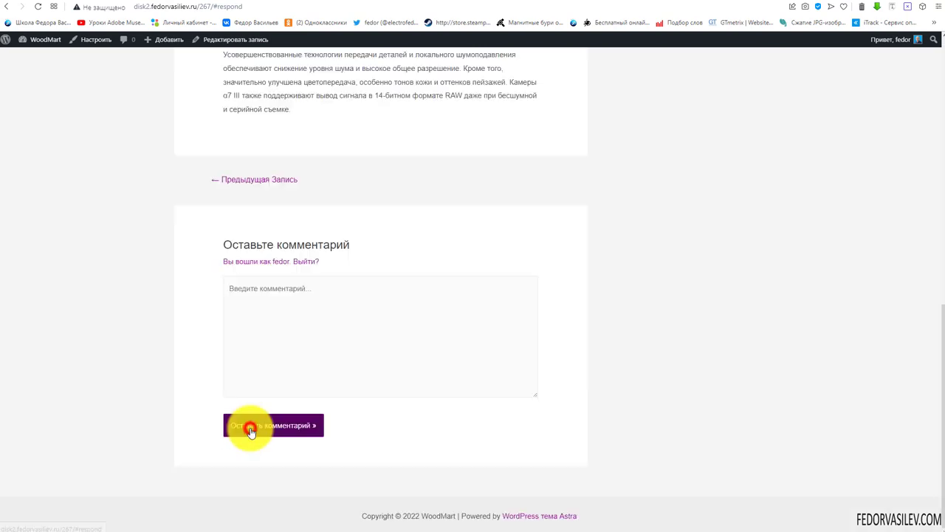
left_click(294, 326)
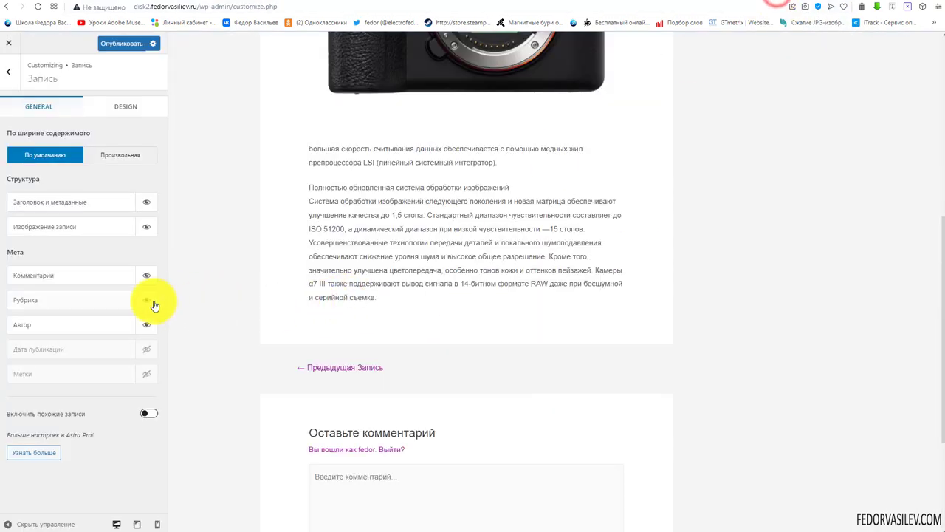
Jump to the comment form in the preview and focus its text box
scroll(232, 335, "up", 2)
scroll(291, 266, "up", 2)
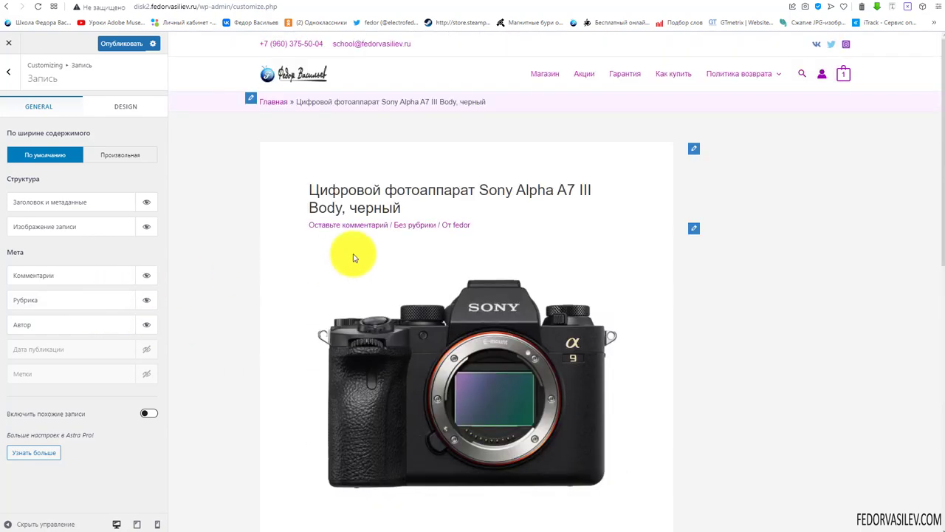
scroll(354, 257, "down", 5)
scroll(352, 249, "up", 5)
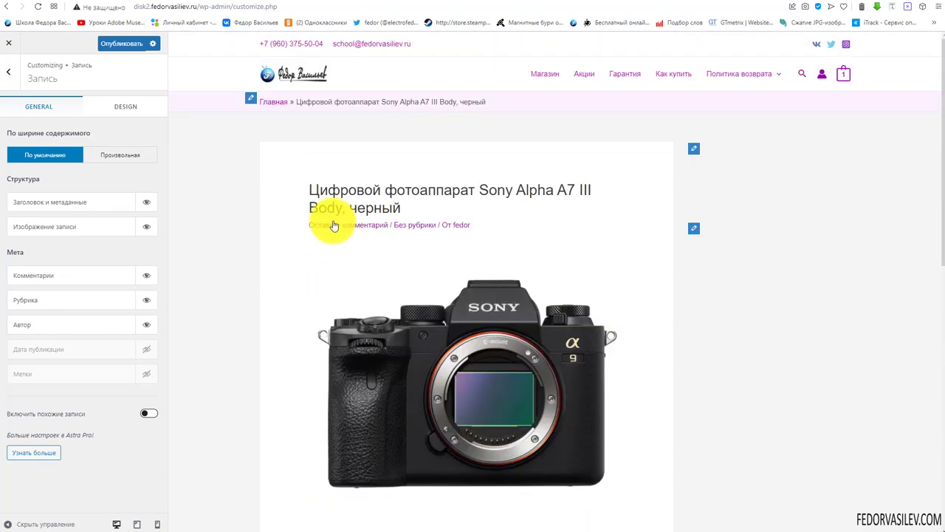
left_click(335, 229)
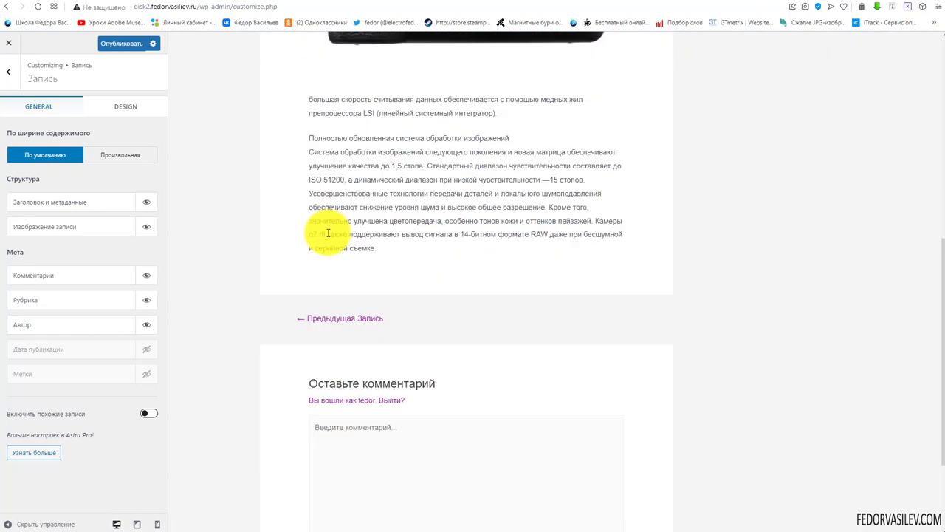
left_click(394, 349)
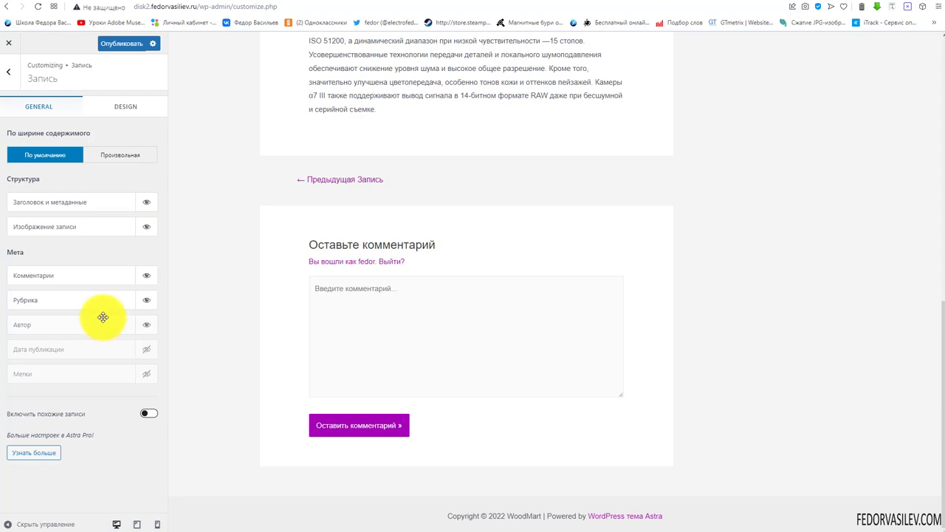
Enable related posts and review the Похожие записи block with its two posts
left_click(147, 414)
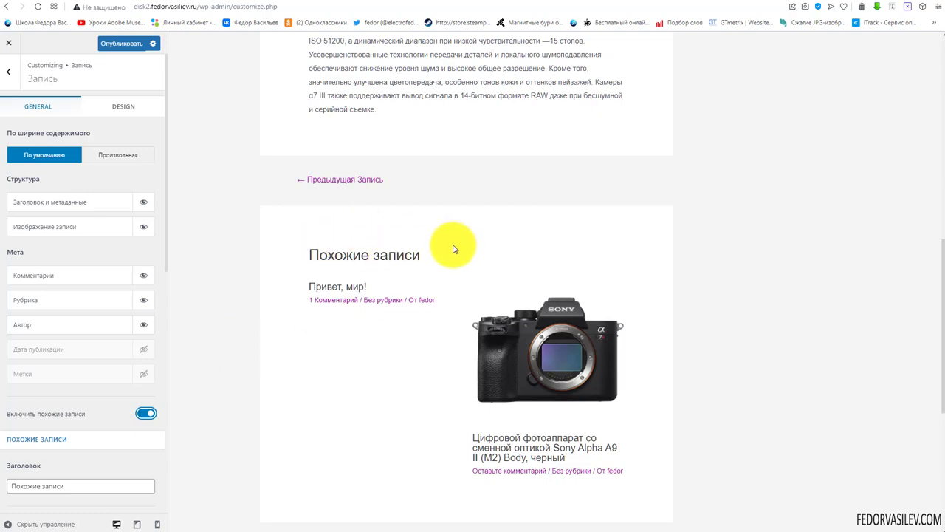
scroll(427, 304, "up", 5)
scroll(428, 303, "down", 7)
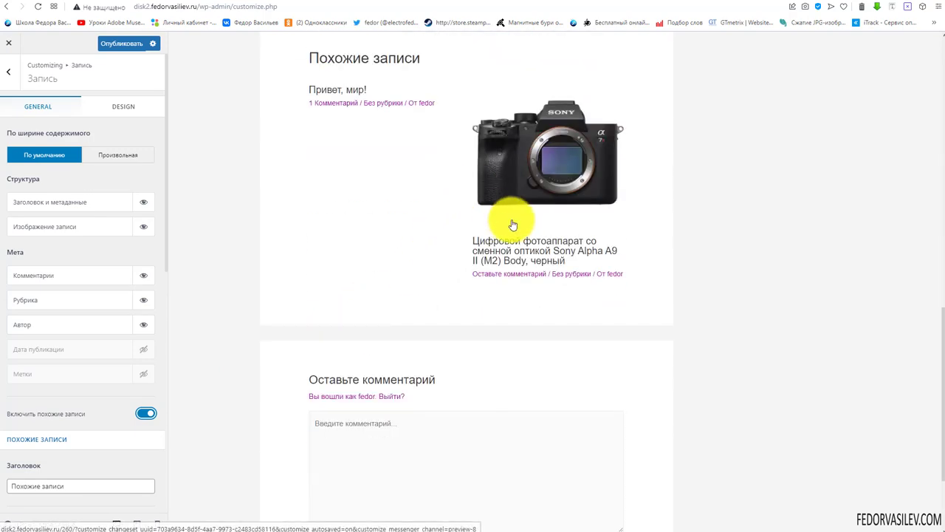
scroll(511, 221, "up", 1)
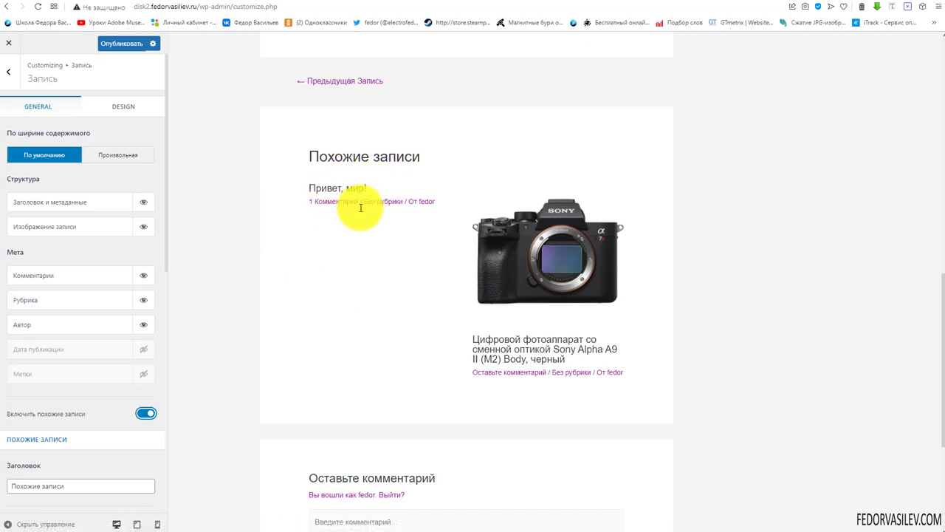
left_click_drag(443, 200, 321, 188)
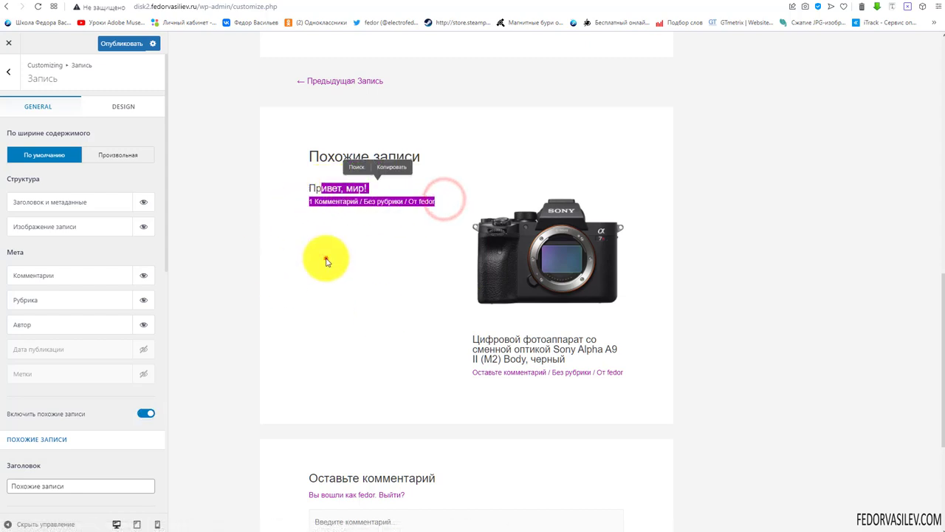
left_click(326, 261)
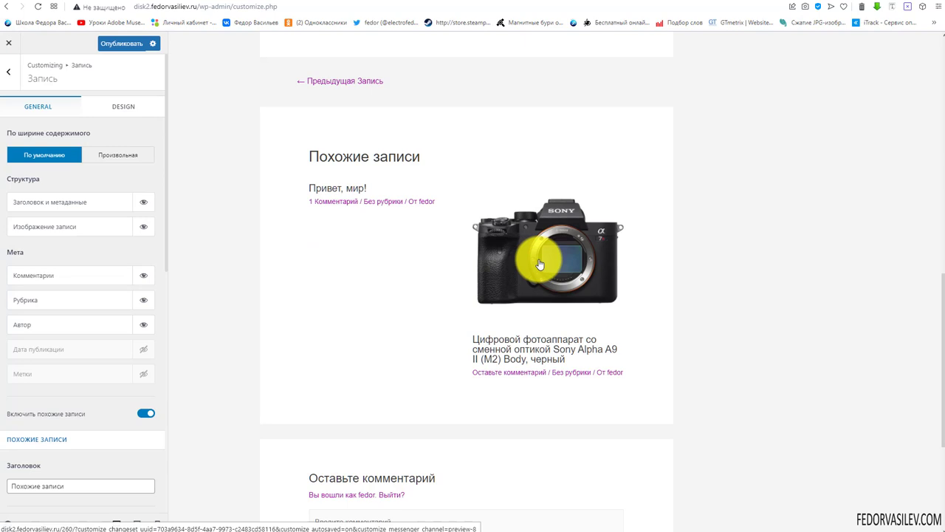
scroll(544, 280, "down", 3)
scroll(443, 325, "up", 4)
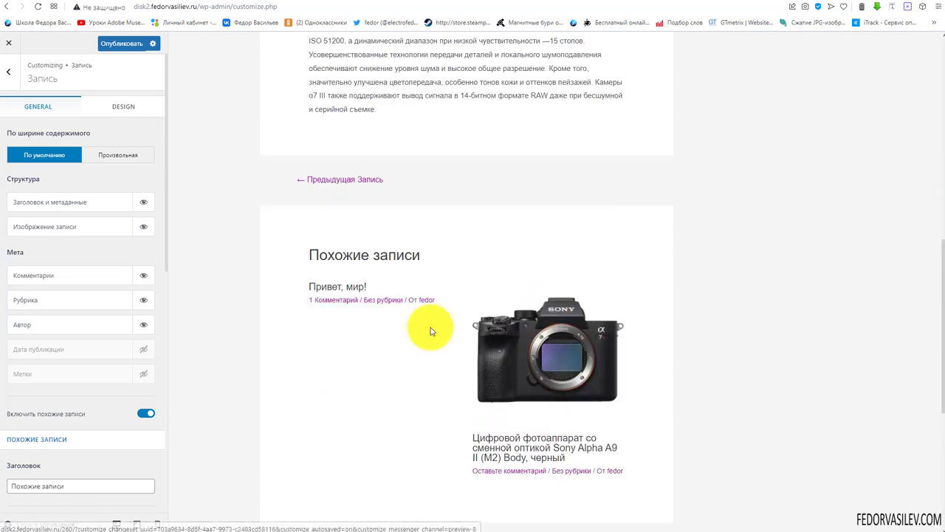
scroll(519, 293, "down", 2)
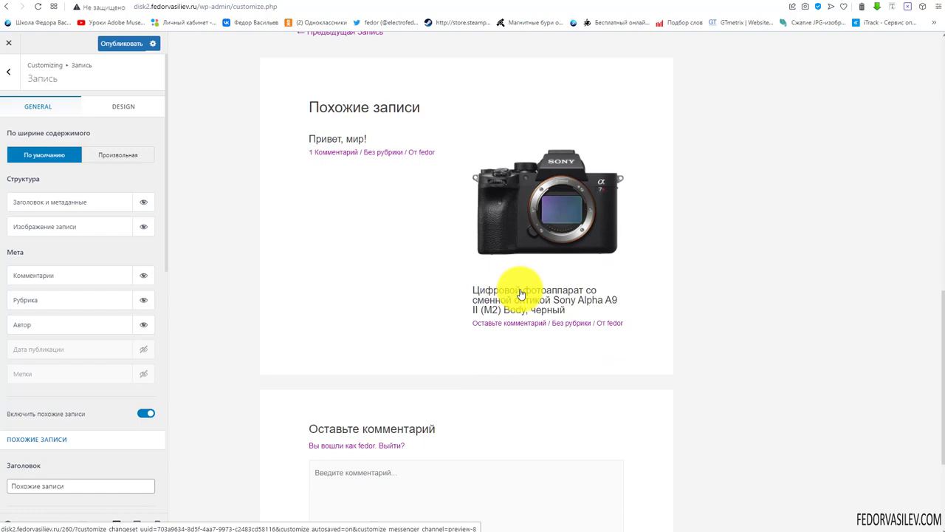
scroll(520, 294, "up", 1)
scroll(521, 294, "up", 7)
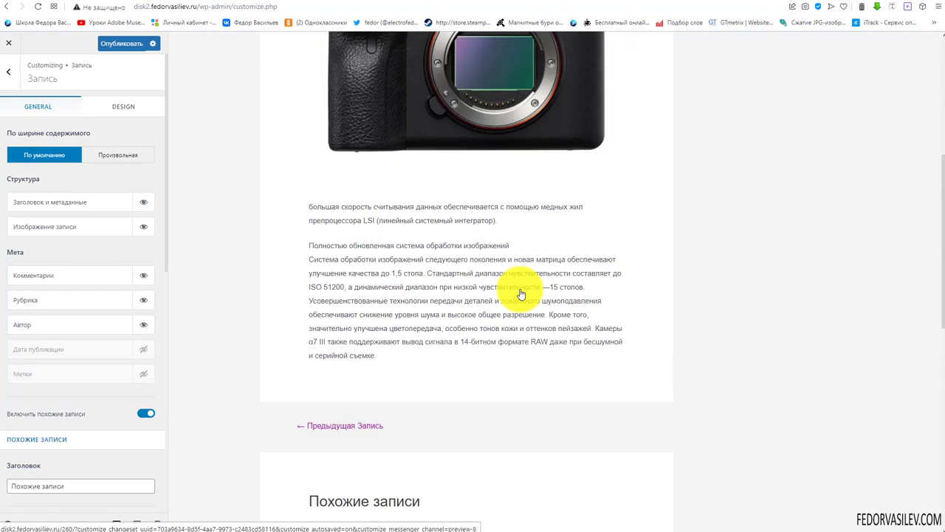
scroll(520, 294, "down", 7)
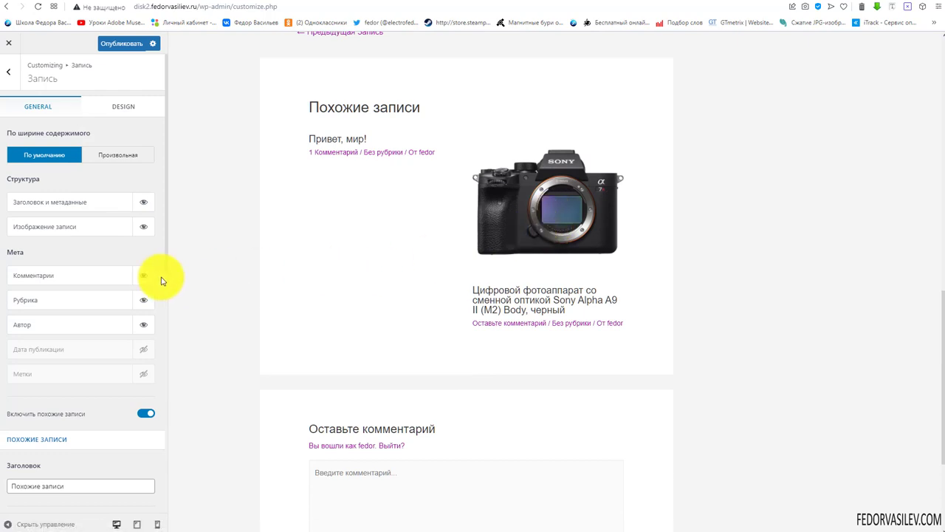
Align the Похожие записи heading center, then right, and finally back to left
scroll(36, 241, "down", 5)
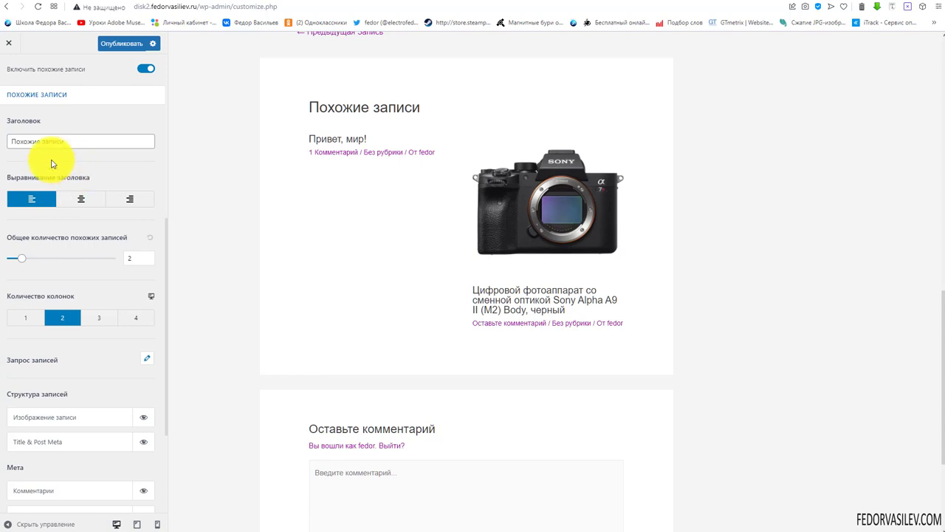
scroll(379, 289, "up", 2)
scroll(194, 271, "down", 2)
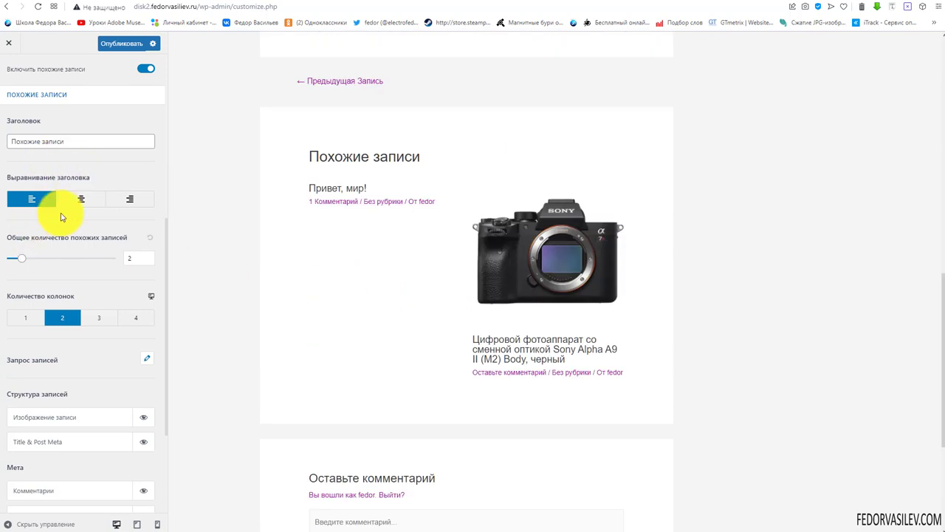
triple_click(431, 158)
left_click(318, 236)
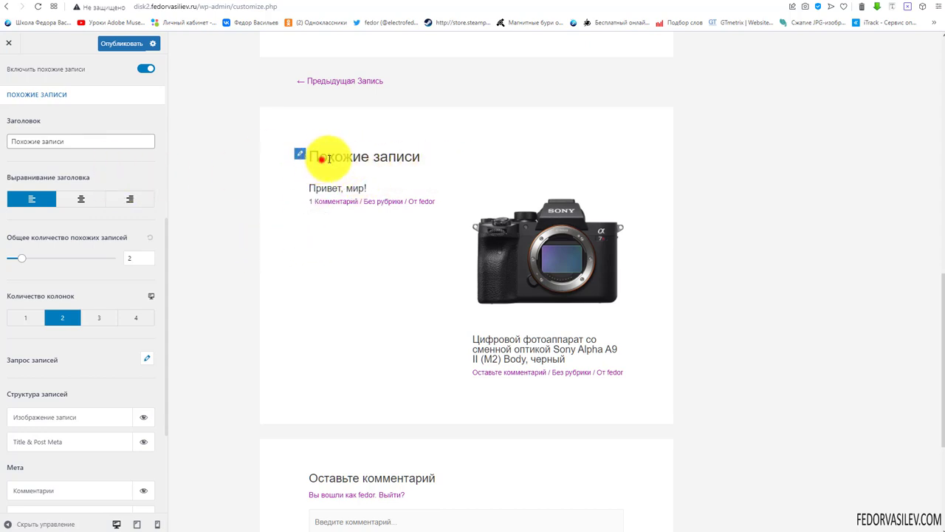
left_click_drag(322, 159, 419, 157)
left_click(365, 332)
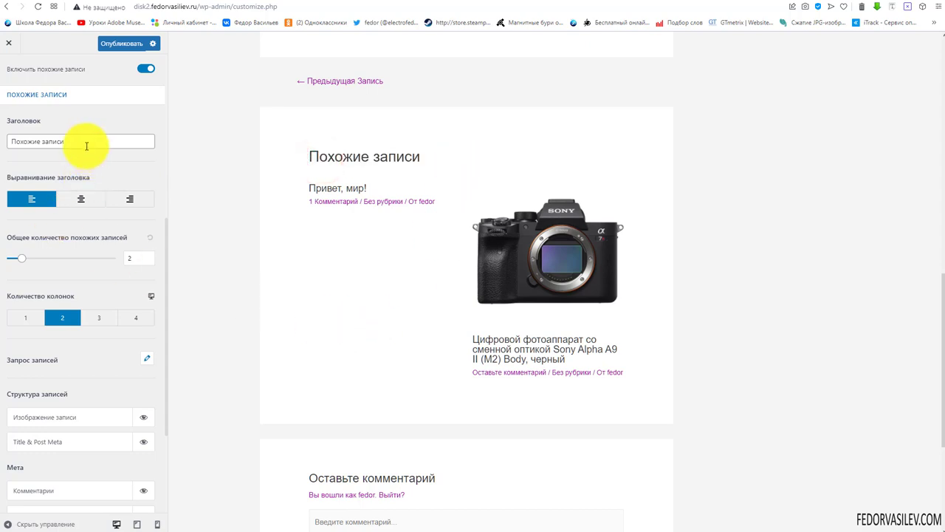
left_click(82, 202)
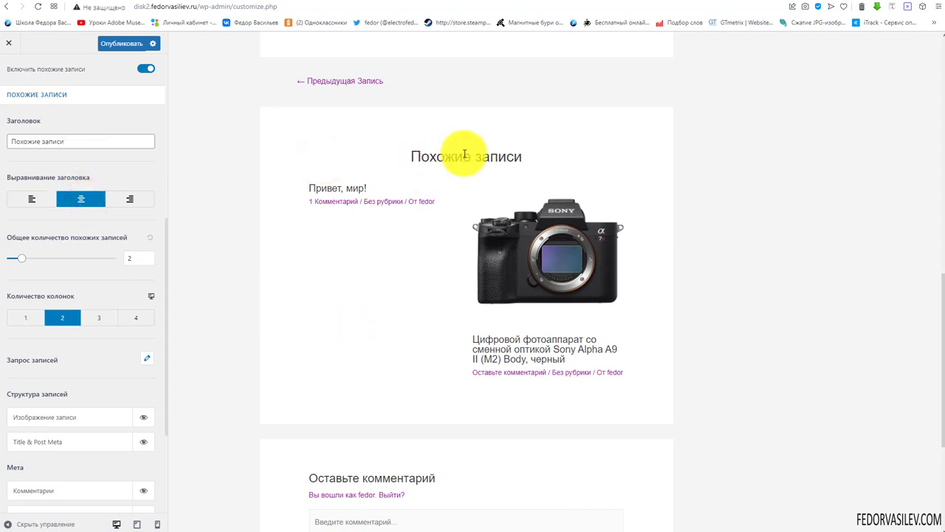
left_click(129, 199)
left_click(24, 201)
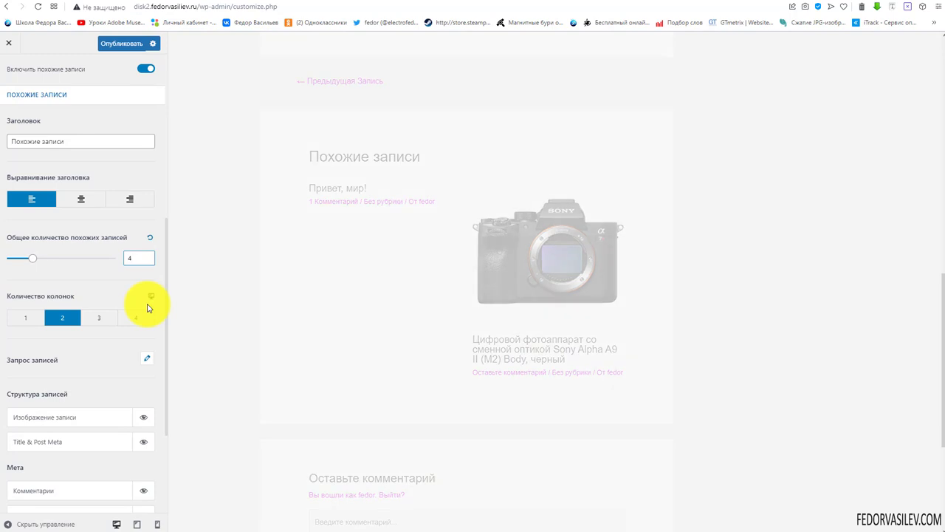
Lay out the related posts in 3 columns and set the post count to 3
scroll(317, 266, "down", 3)
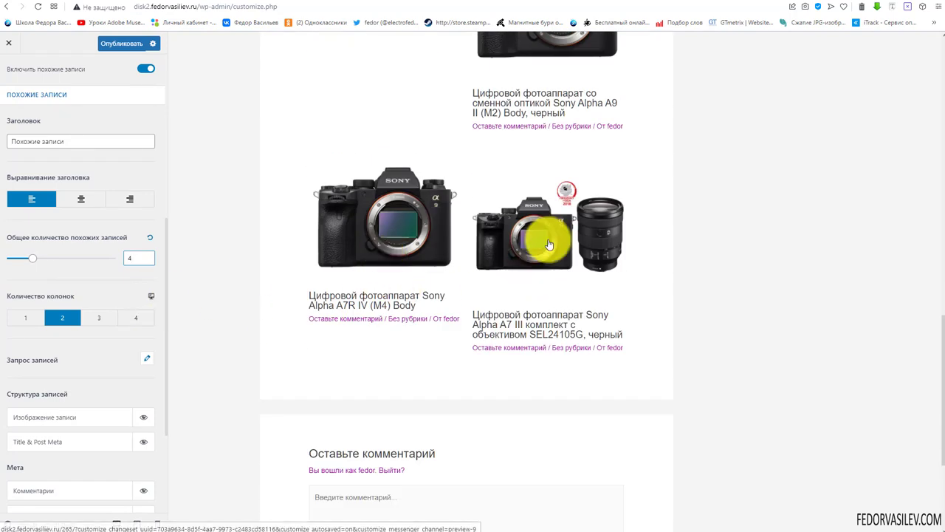
scroll(549, 245, "up", 2)
scroll(535, 399, "up", 2)
scroll(527, 285, "down", 3)
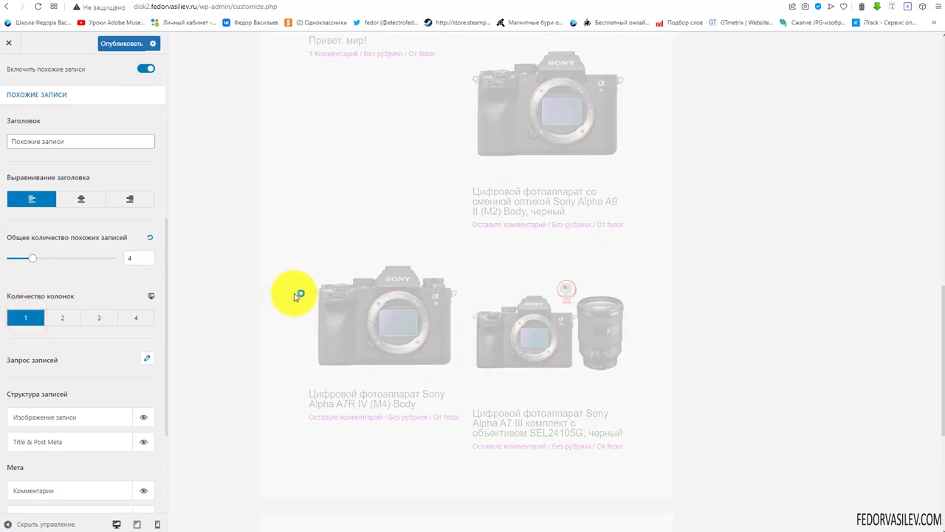
scroll(369, 375, "up", 4)
scroll(369, 375, "down", 4)
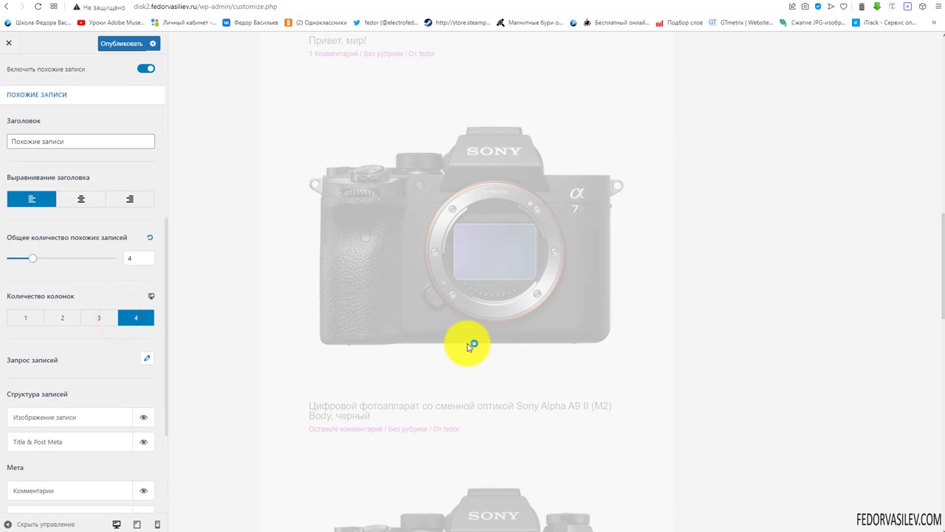
scroll(468, 352, "up", 3)
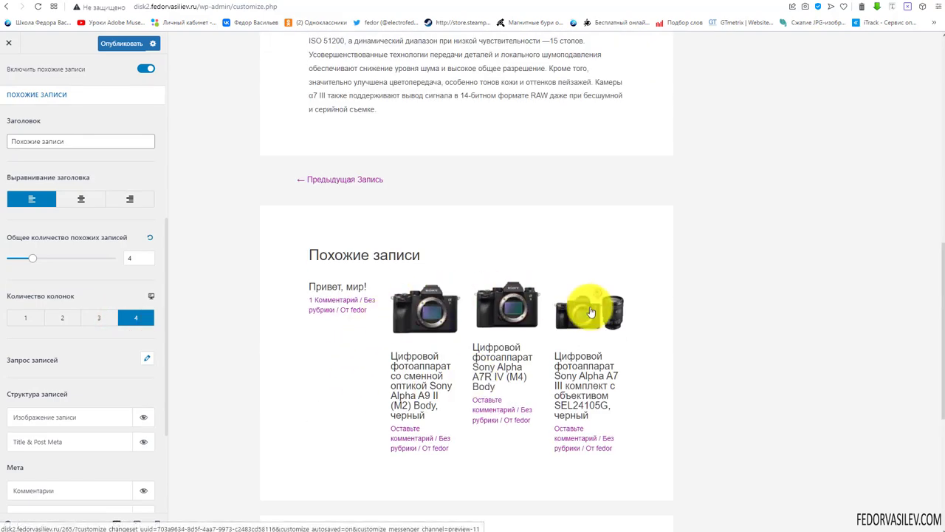
scroll(273, 330, "up", 6)
scroll(285, 338, "down", 5)
left_click(99, 317)
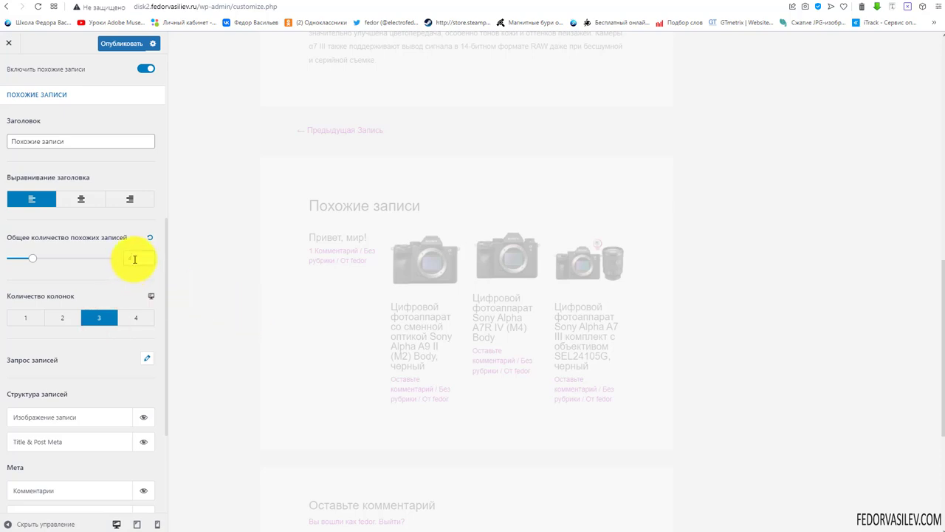
double_click(125, 258)
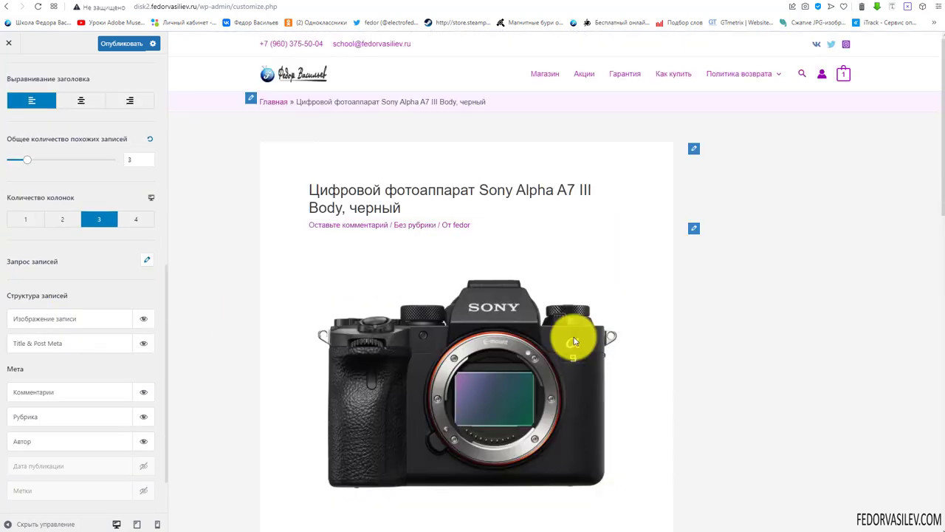
scroll(559, 333, "down", 13)
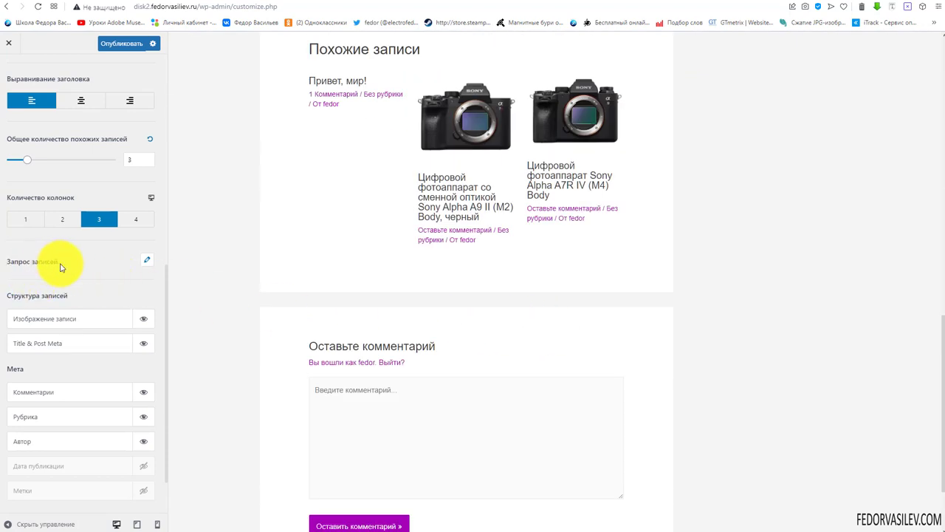
Set the related posts query to match by Метки (tags), still sorted by Дата
left_click(147, 265)
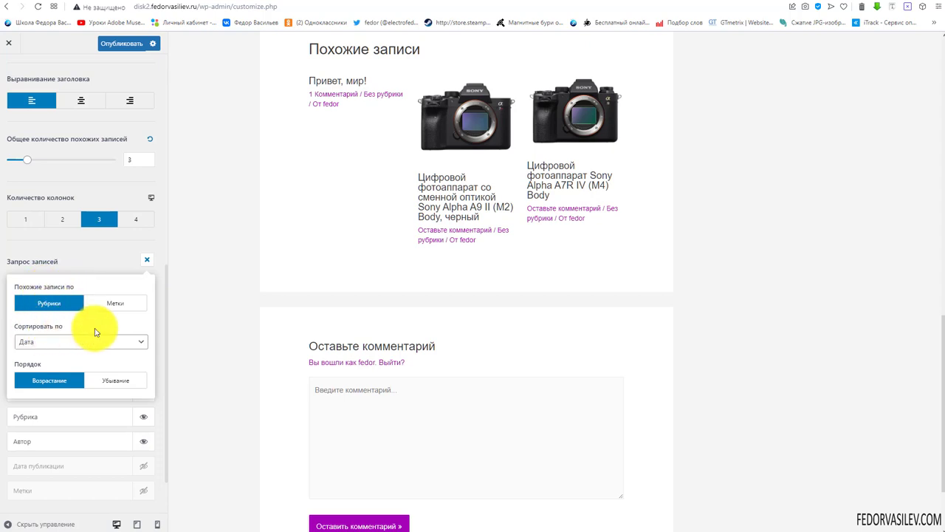
left_click(66, 342)
left_click(67, 344)
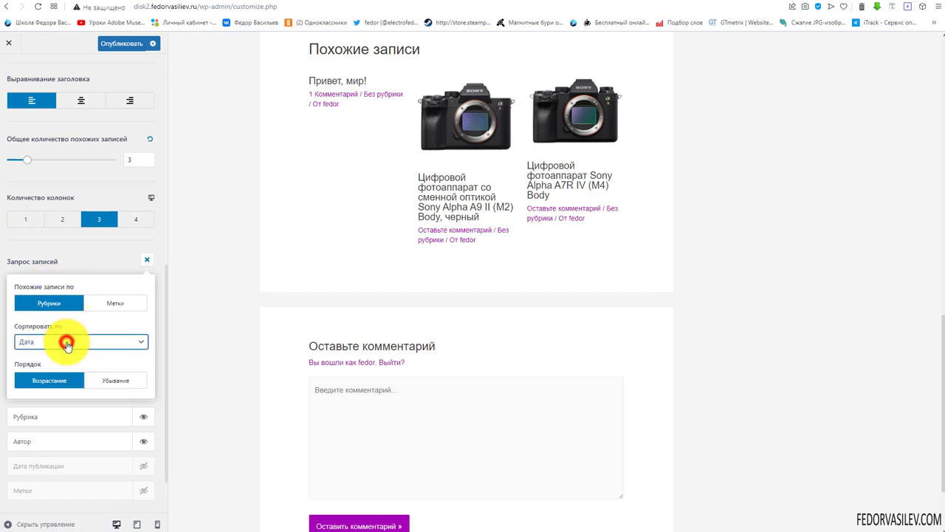
left_click(114, 302)
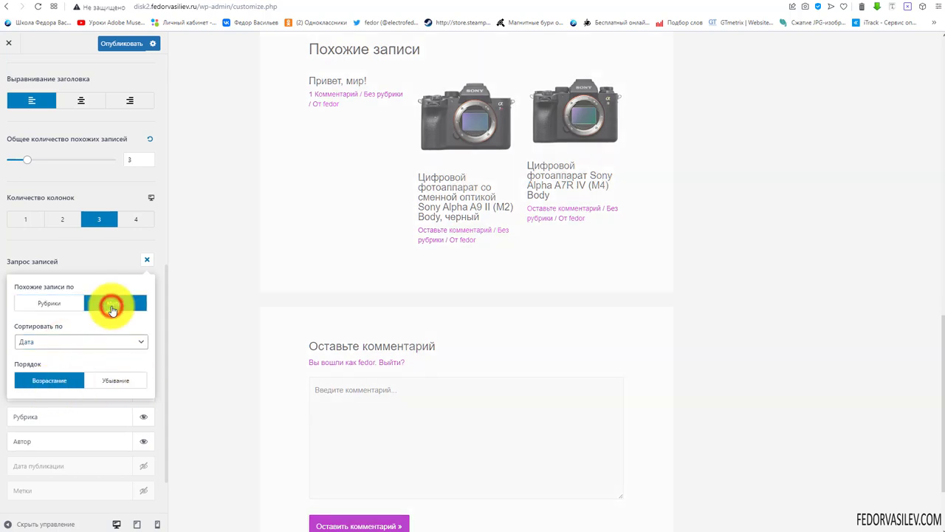
left_click(255, 315)
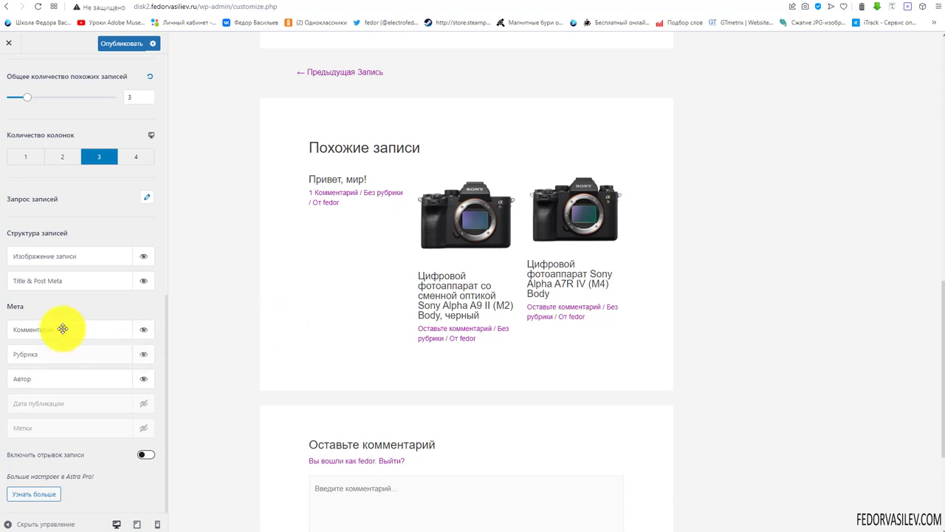
Try moving related post title and meta above the image, then put them back below
mouse_move(42, 274)
left_mouse_down()
mouse_move(38, 264)
mouse_move(42, 275)
left_mouse_up()
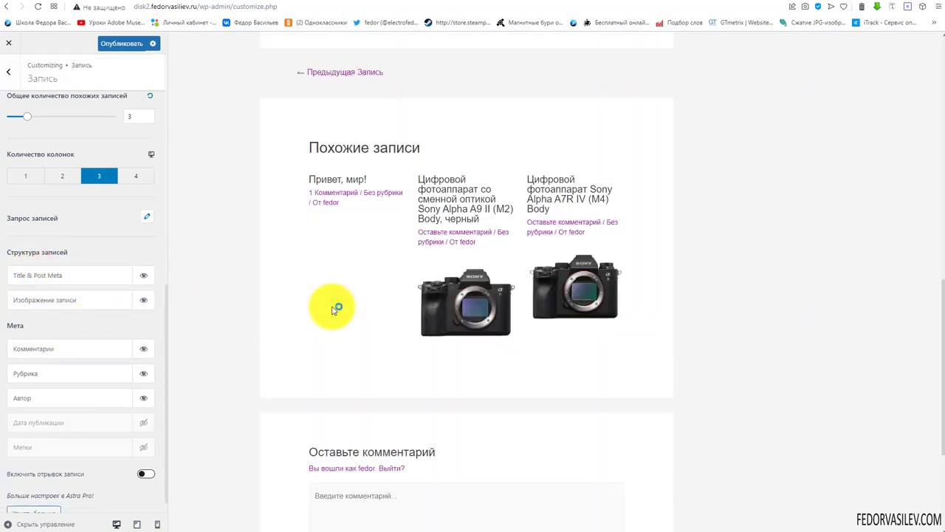
left_click_drag(49, 276, 54, 302)
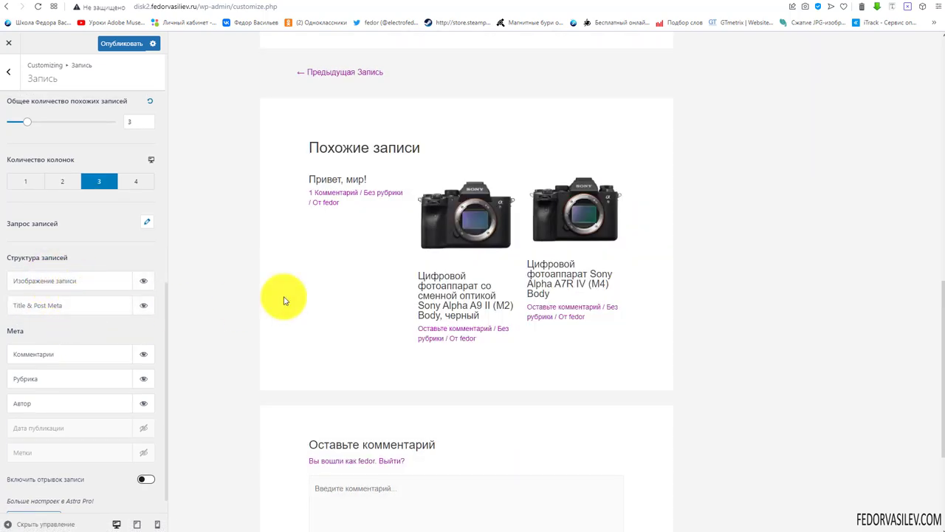
scroll(78, 258, "down", 1)
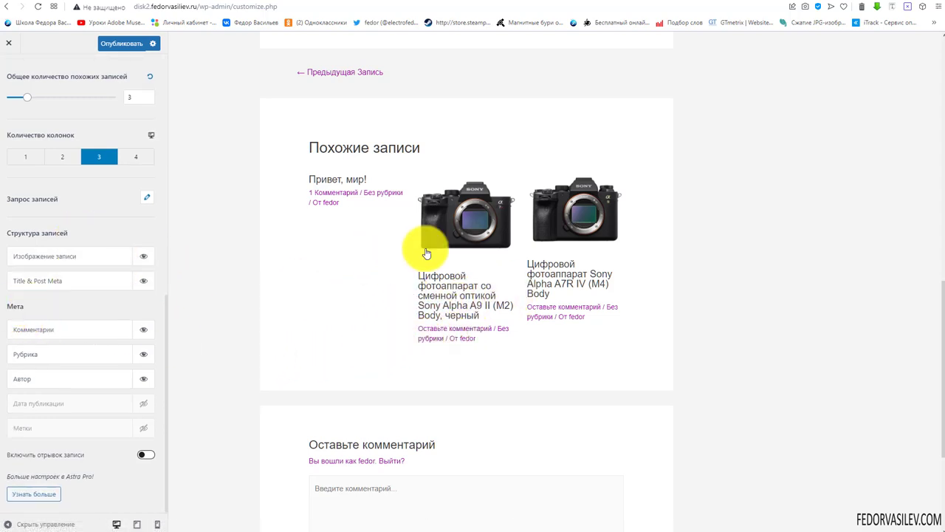
Hide the author and comment count from related post meta, leaving only the category
left_click(448, 230)
scroll(620, 303, "down", 8)
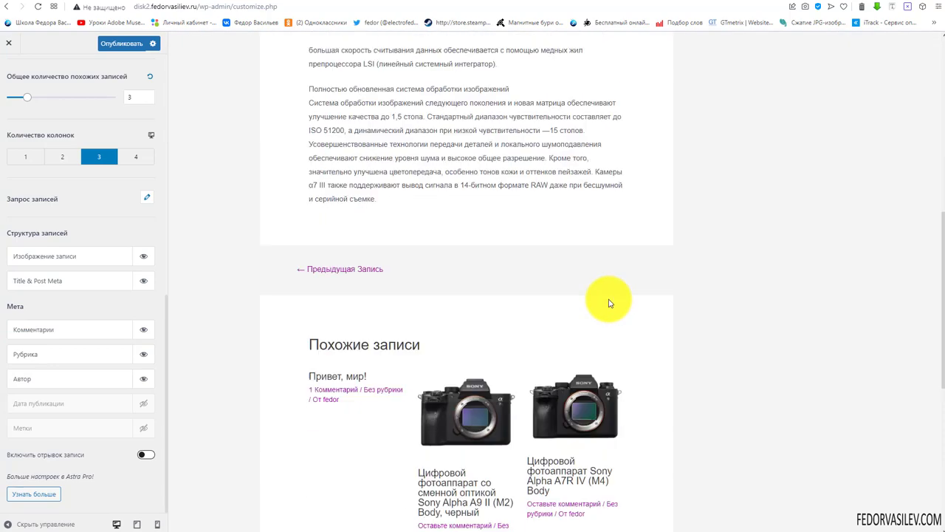
left_click(142, 377)
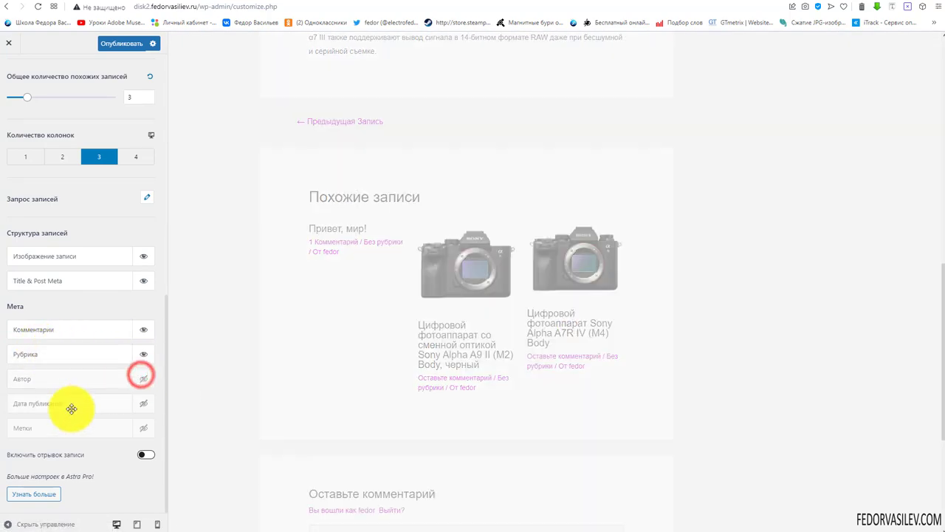
left_click(144, 329)
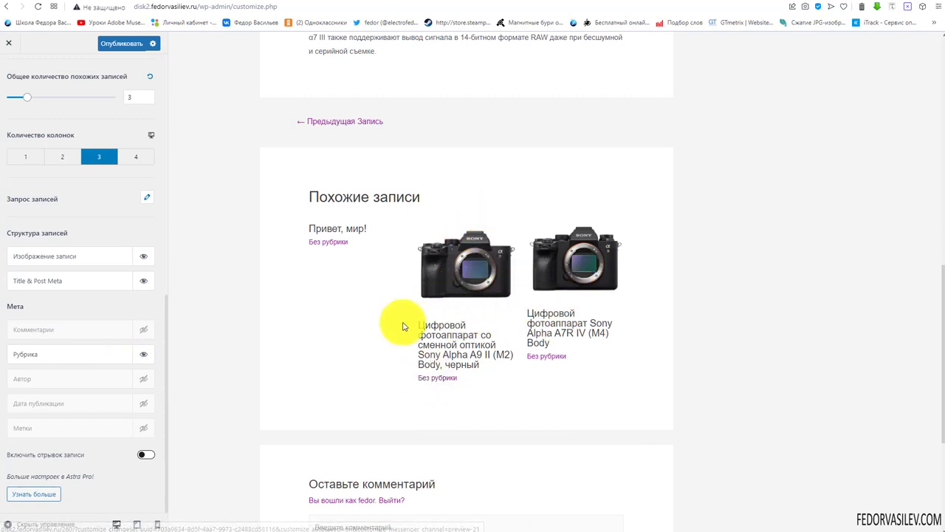
Show 4 related posts laid out in 2 columns
left_click(62, 157)
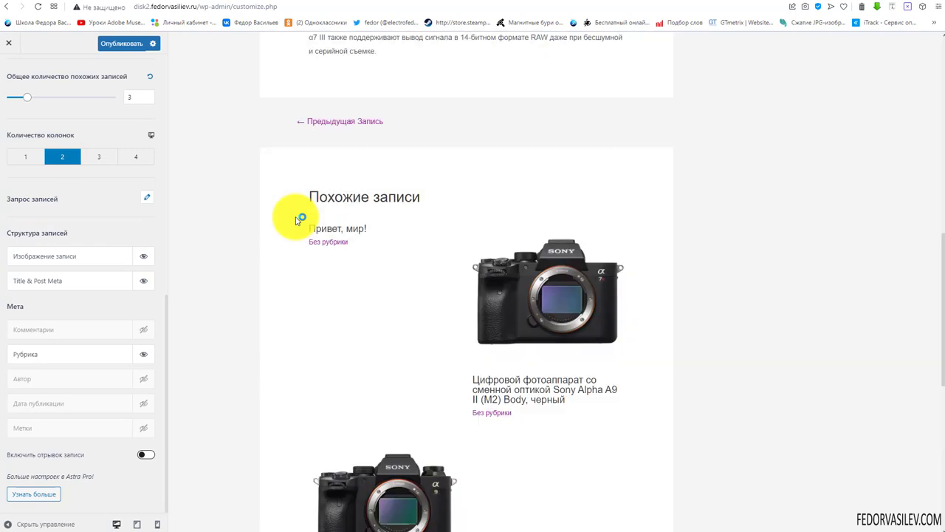
scroll(573, 303, "down", 3)
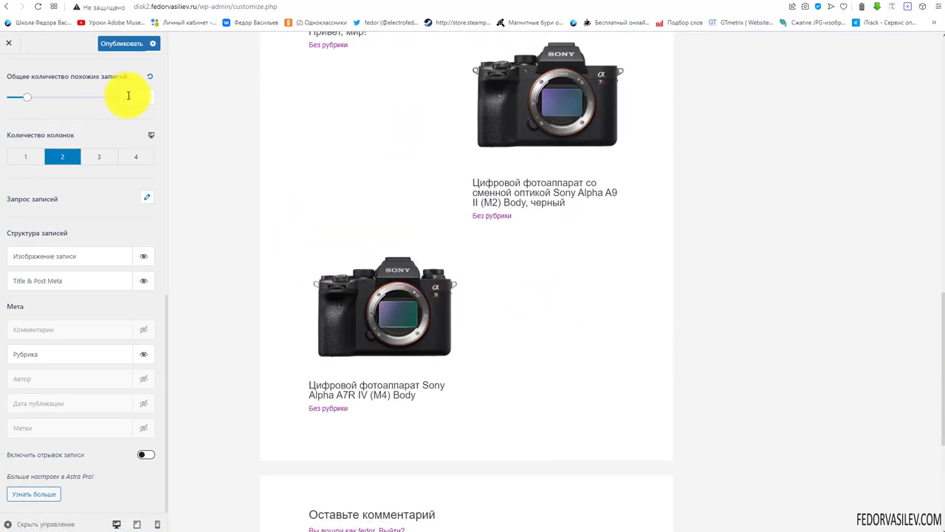
type("4")
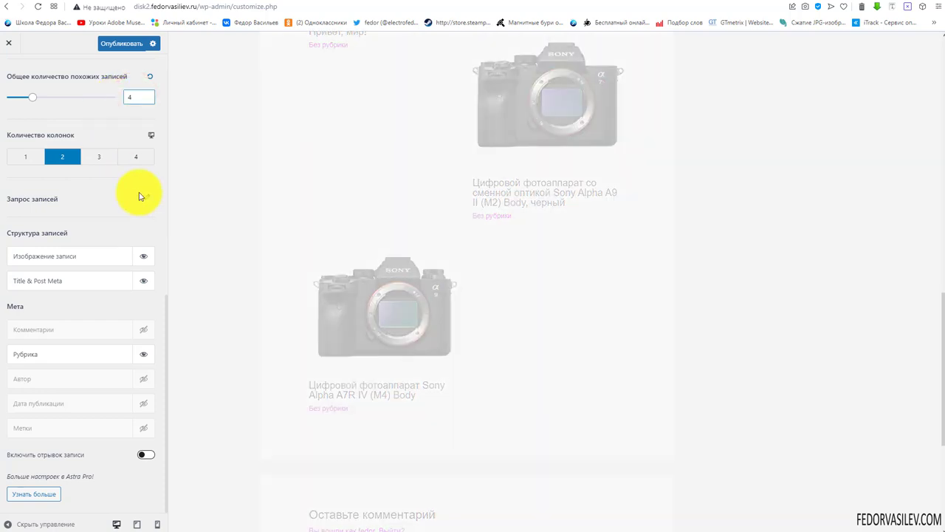
scroll(301, 271, "up", 2)
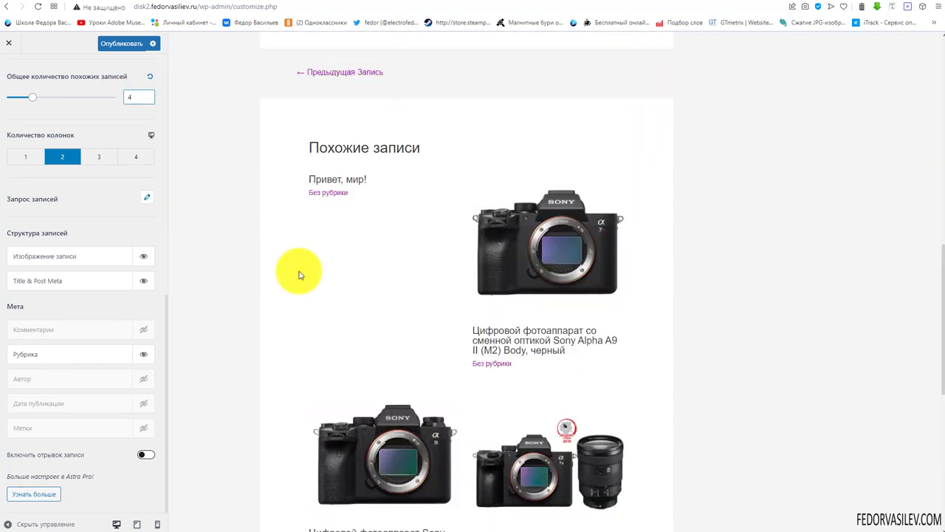
triple_click(374, 183)
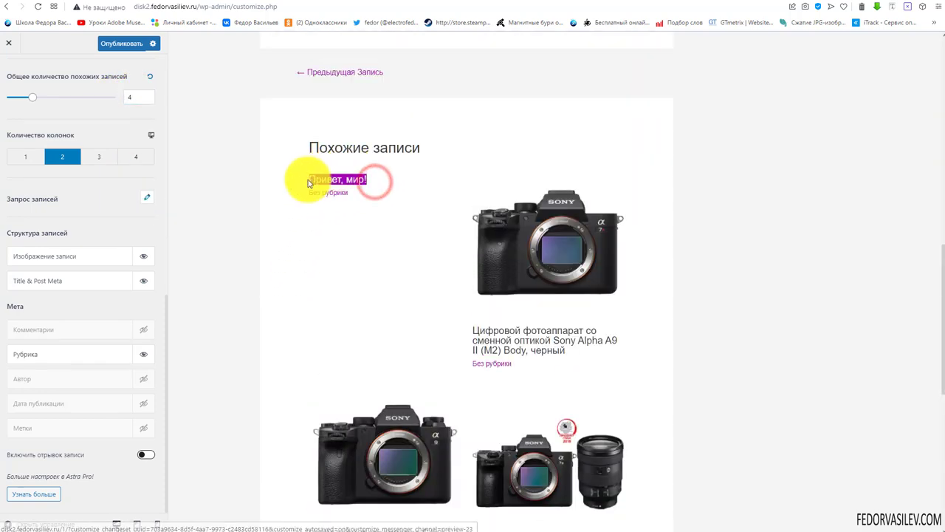
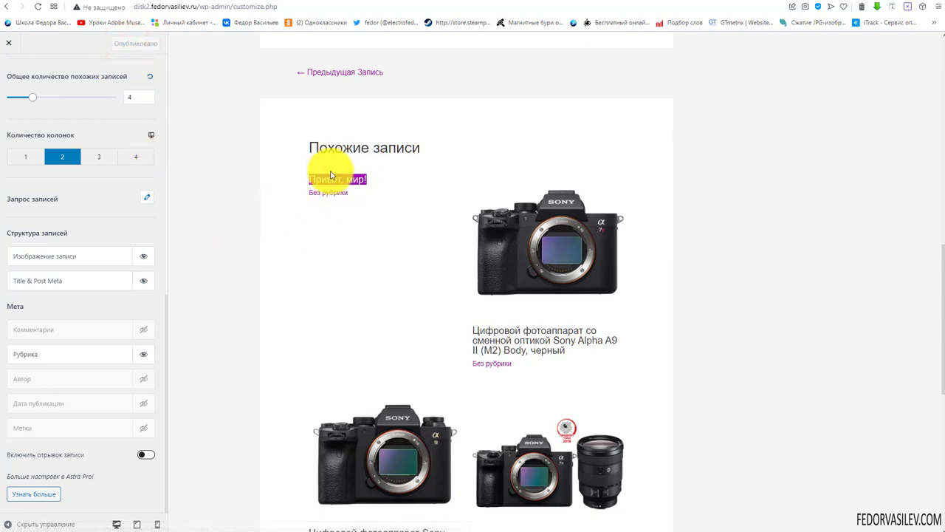
Turn on excerpts under the related posts and inspect the new A7R IV excerpt
left_click(367, 262)
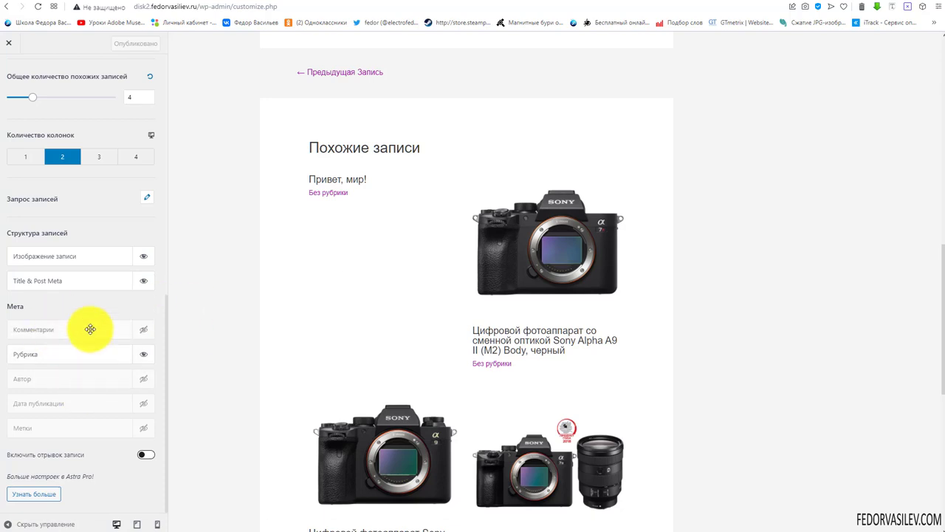
scroll(358, 310, "down", 4)
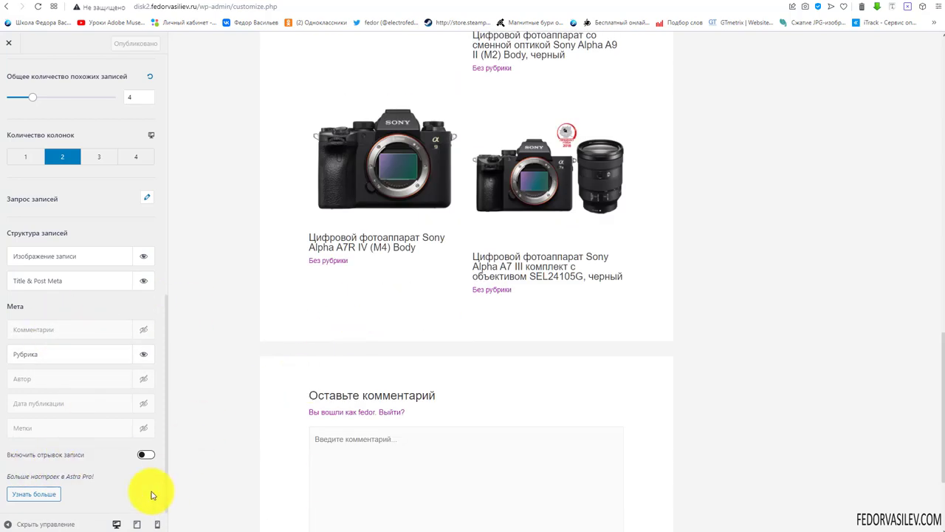
left_click(150, 455)
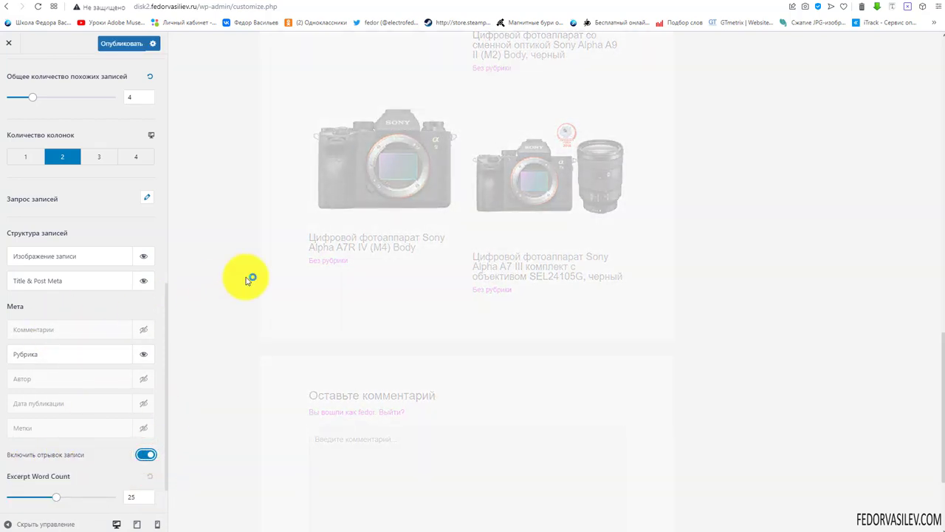
left_click_drag(415, 362, 369, 333)
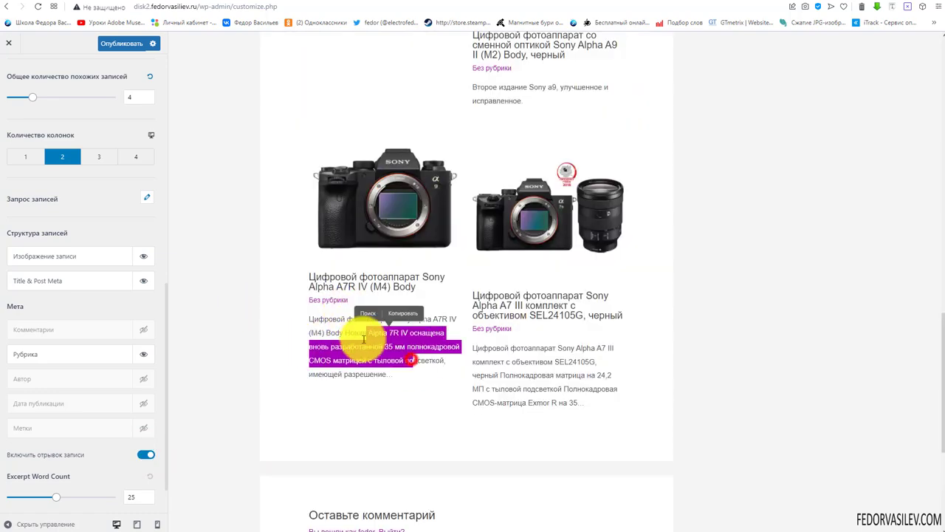
scroll(474, 297, "up", 3)
scroll(534, 271, "down", 3)
left_click_drag(550, 334, 512, 307)
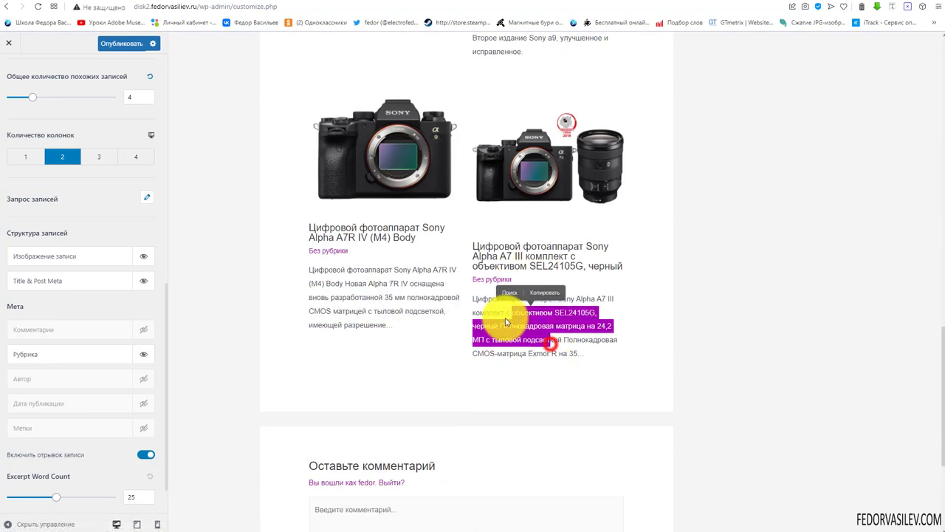
scroll(458, 293, "up", 1)
scroll(257, 260, "down", 1)
scroll(110, 285, "down", 1)
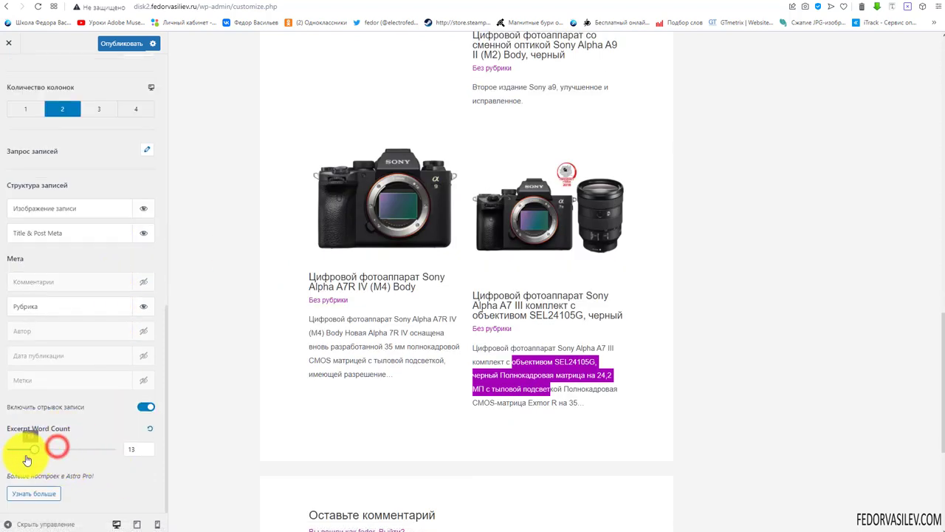
Shorten the excerpt length from 13 to 9 words, then turn related-post excerpts off again
left_click_drag(27, 459, 25, 460)
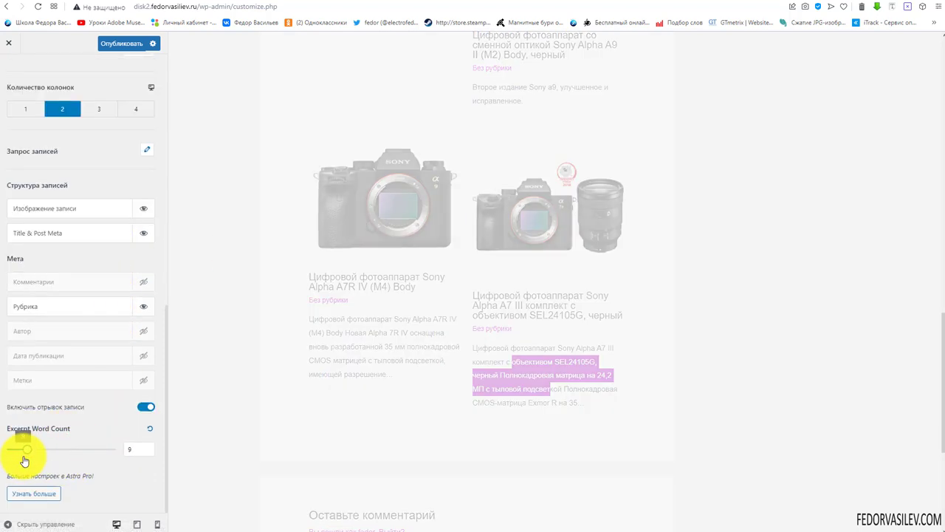
left_click_drag(566, 361, 317, 320)
scroll(415, 340, "up", 3)
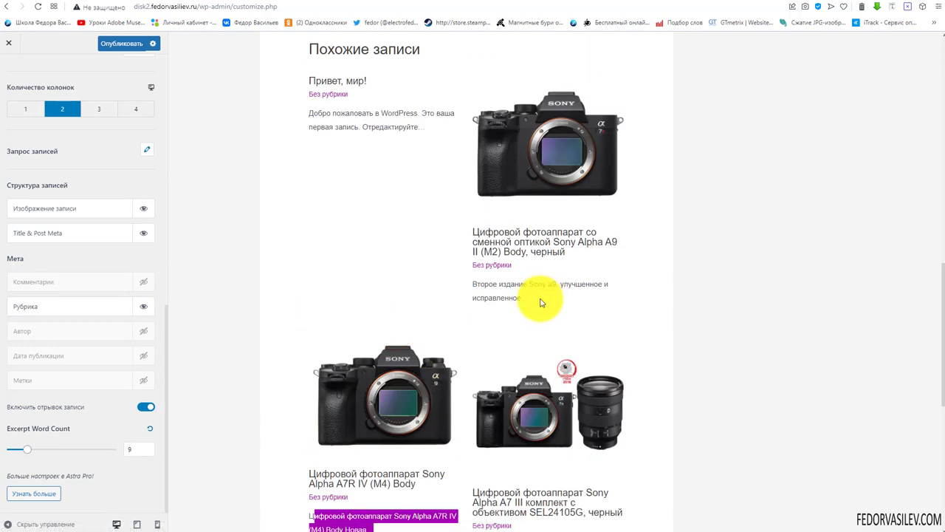
left_click_drag(540, 302, 474, 296)
scroll(320, 265, "down", 3)
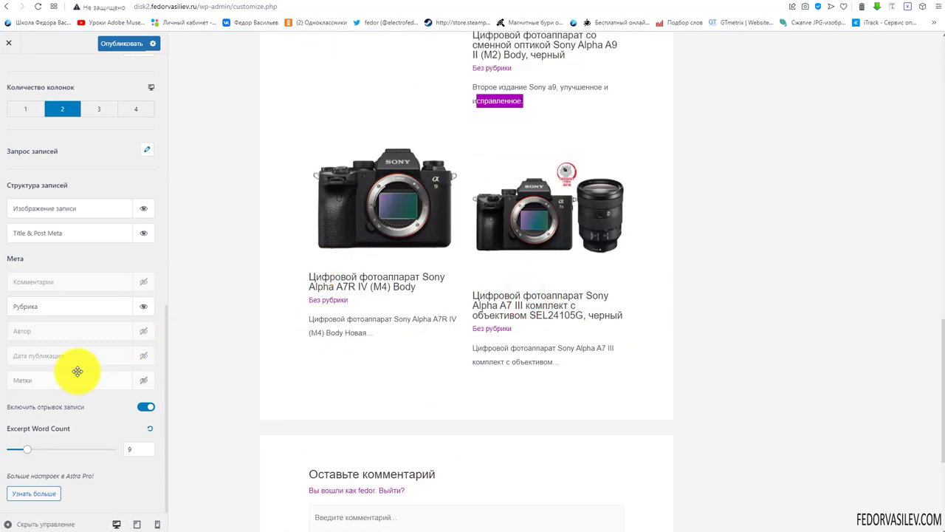
left_click(142, 408)
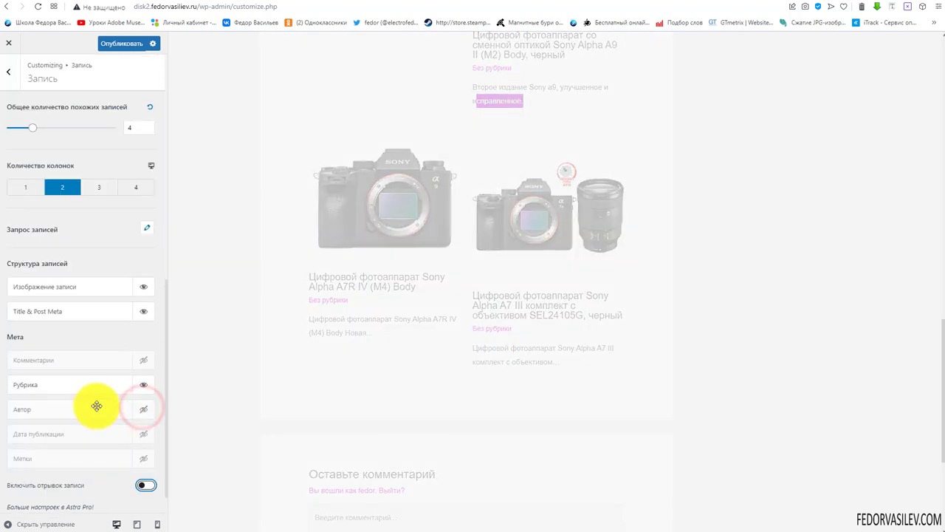
scroll(105, 239, "up", 6)
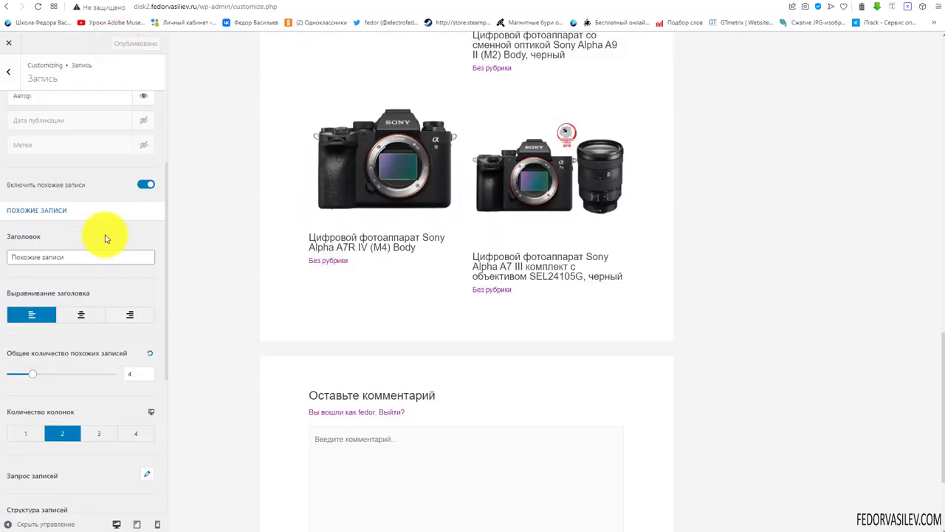
Set the related-posts section background to pale pink #fff5fd in the Design settings
left_click(111, 108)
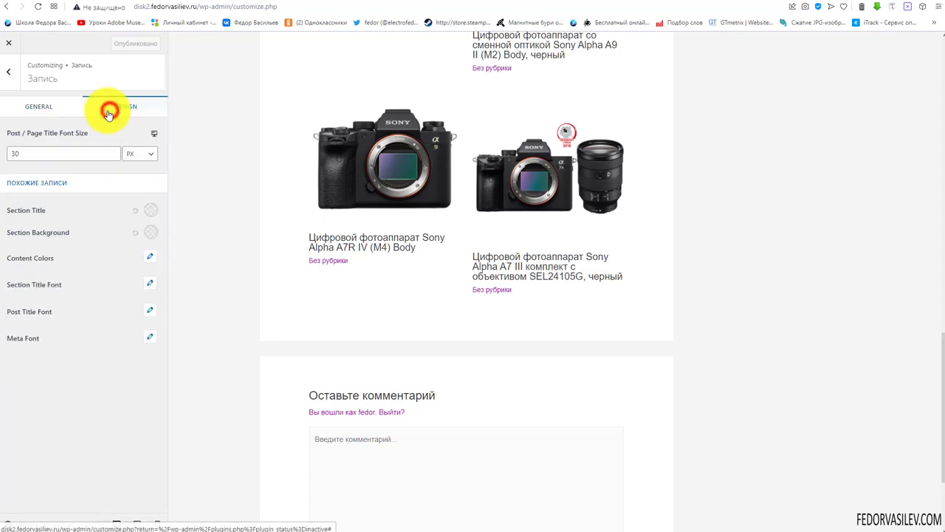
scroll(386, 264, "up", 5)
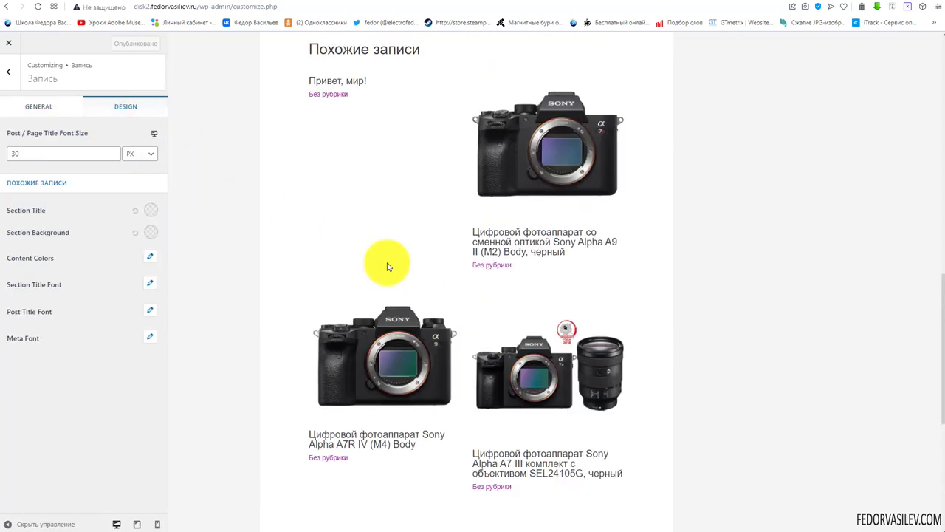
left_click(150, 230)
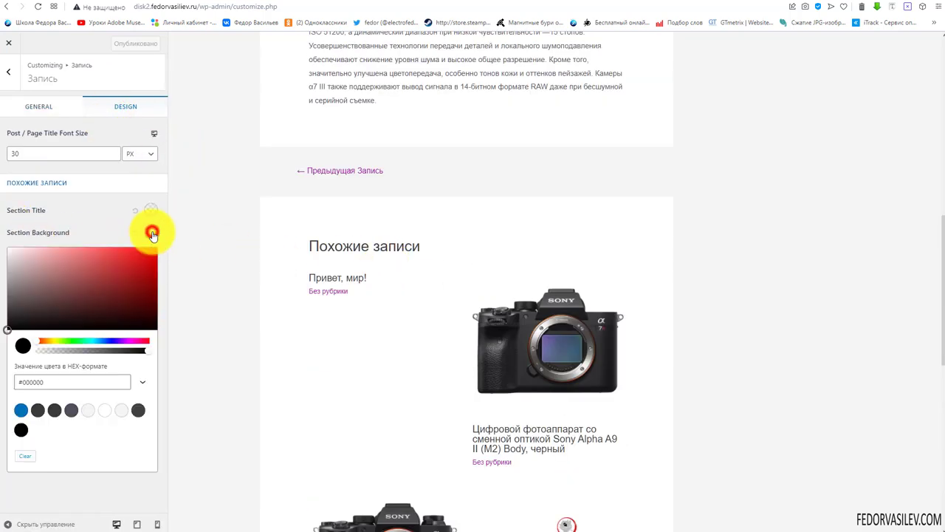
left_click(133, 340)
left_click_drag(125, 289, 14, 250)
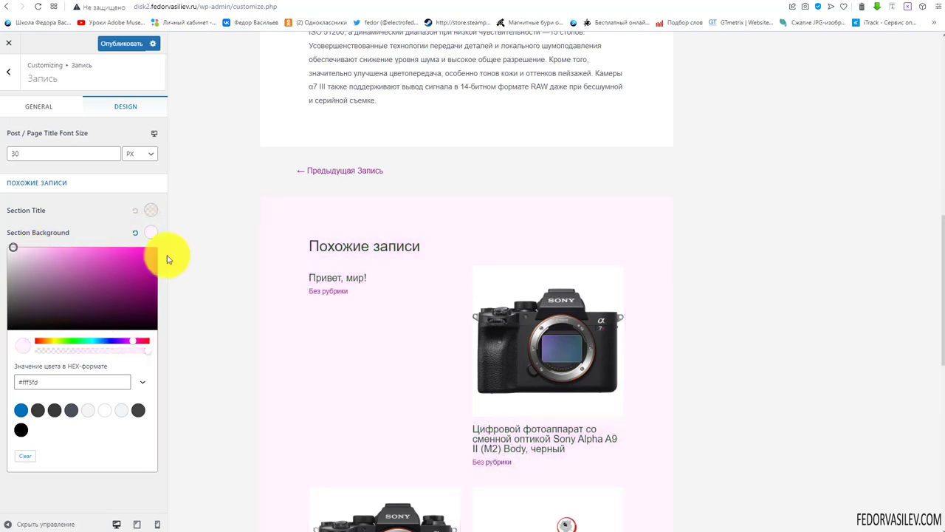
scroll(244, 238, "down", 4)
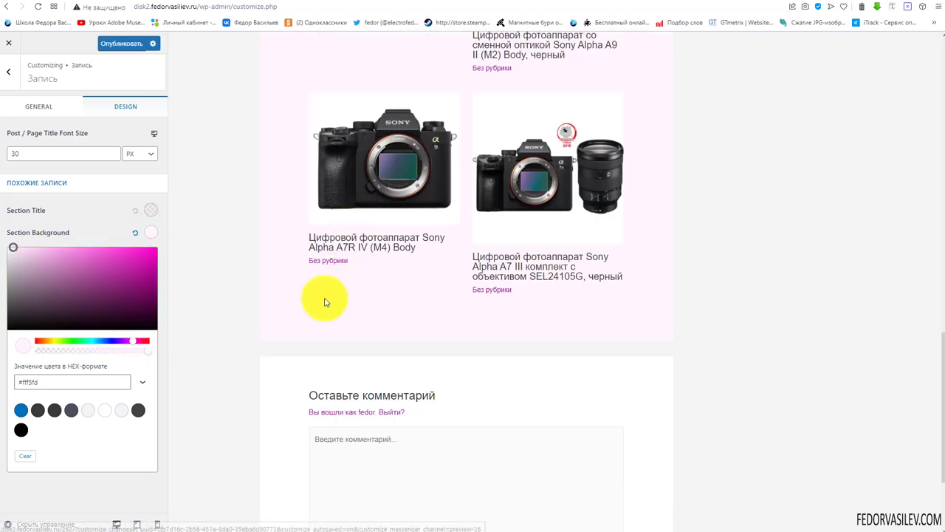
scroll(320, 300, "up", 3)
scroll(363, 333, "up", 5)
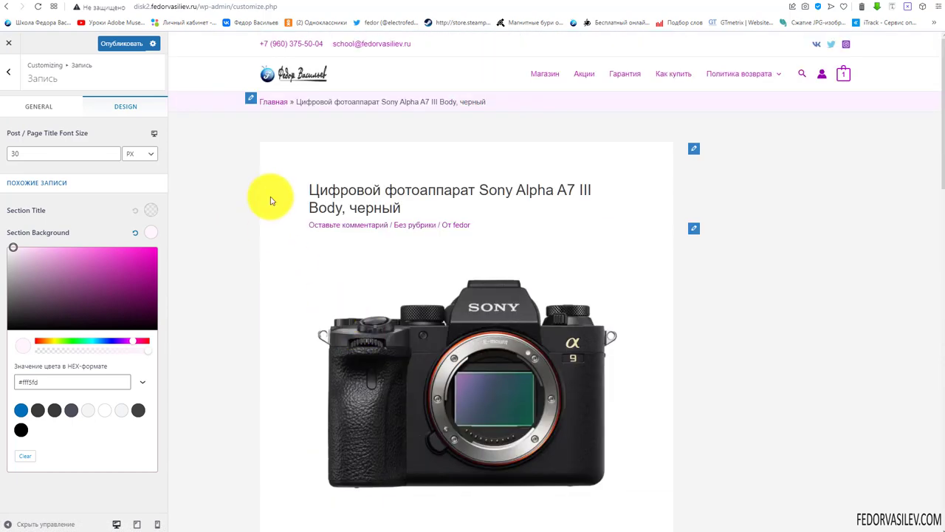
scroll(370, 205, "down", 6)
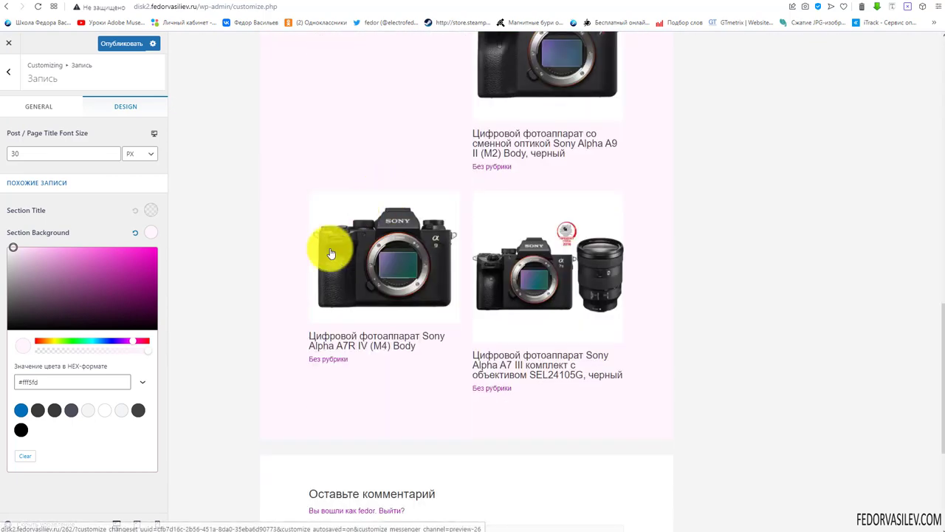
left_click(81, 204)
Publish the related-posts changes with Опубликовать
left_click(120, 41)
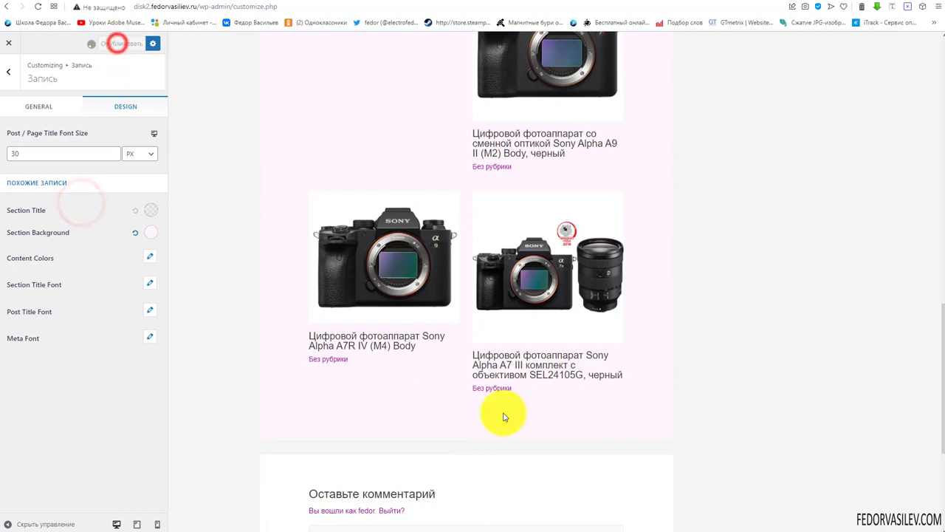
scroll(339, 266, "down", 1)
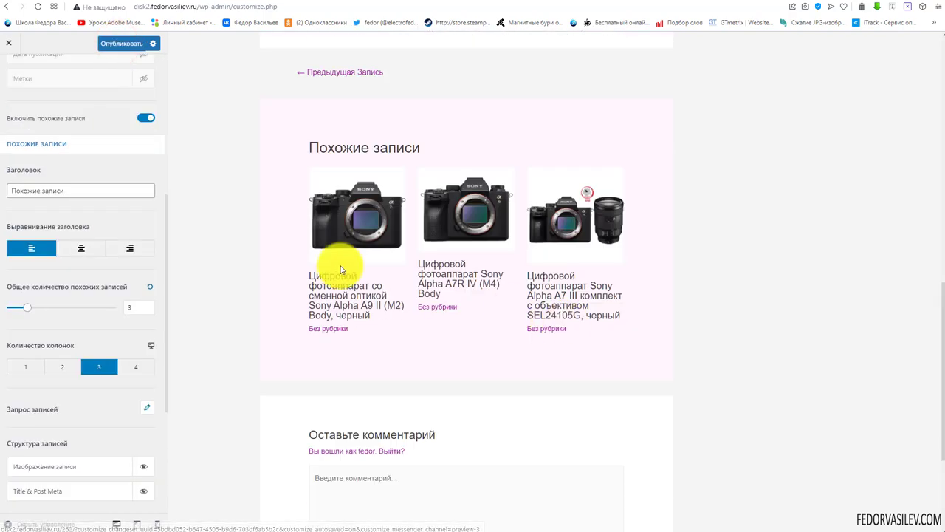
scroll(633, 317, "up", 2)
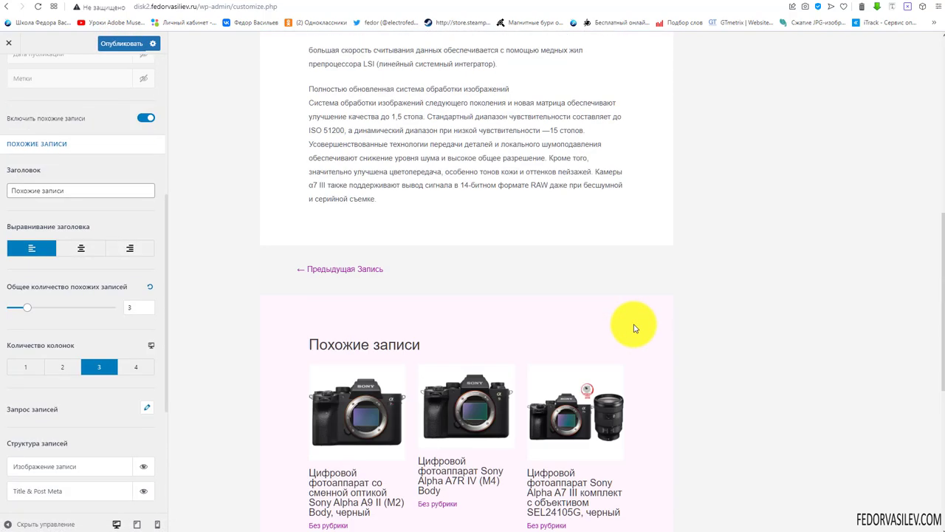
scroll(63, 151, "up", 4)
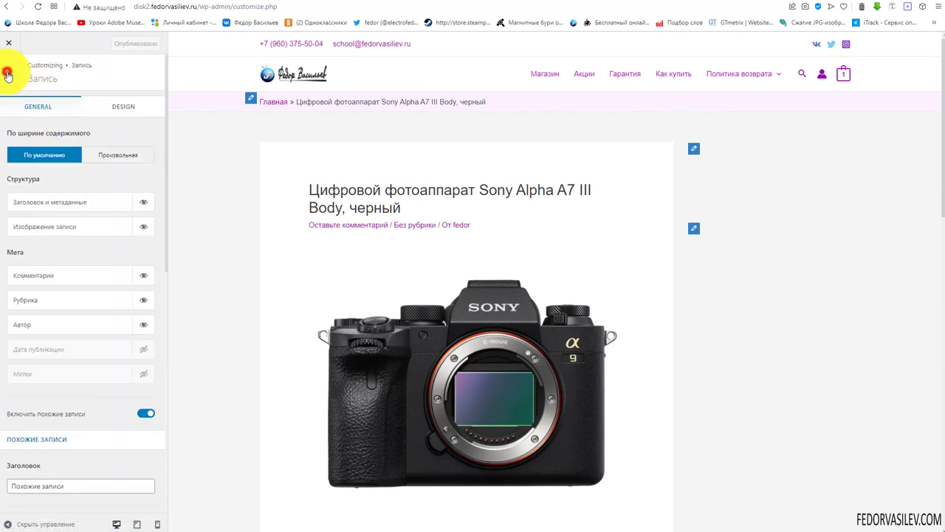
Narrow the right sidebar width to about 25% in the sidebar settings
left_click(7, 74)
left_click(10, 74)
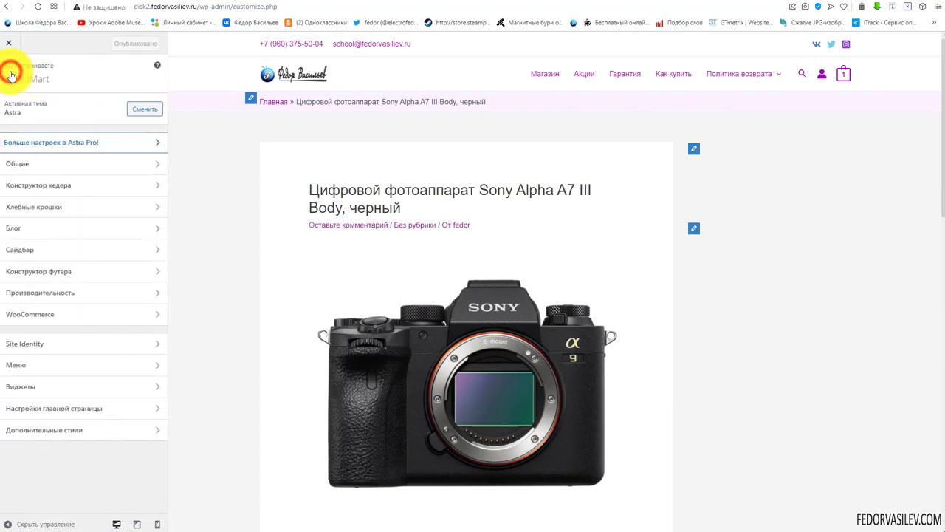
left_click(21, 254)
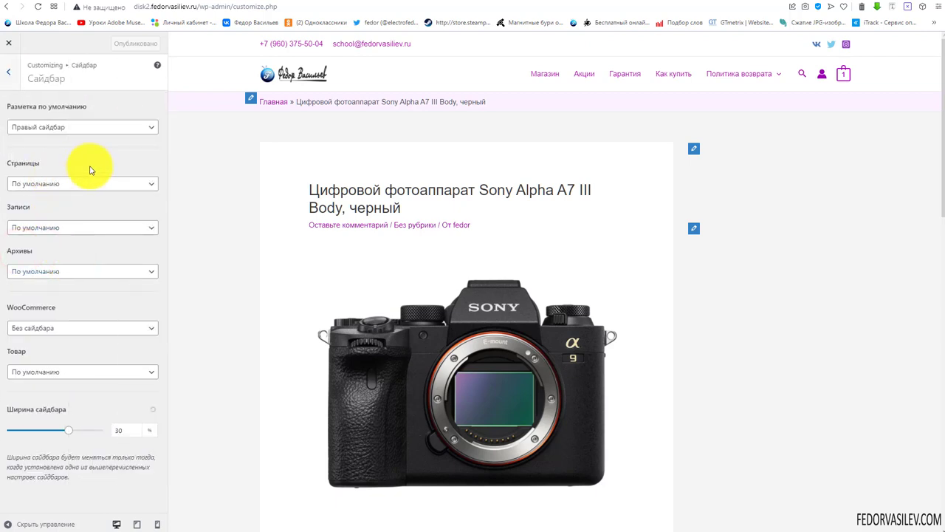
mouse_move(68, 429)
left_mouse_down()
mouse_move(38, 435)
mouse_move(59, 432)
left_mouse_up()
scroll(820, 200, "down", 10)
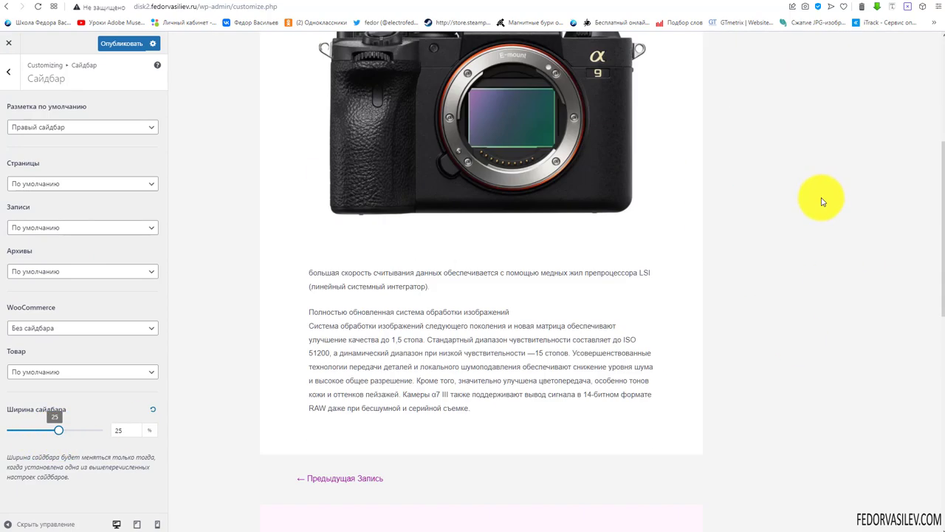
scroll(814, 219, "down", 3)
scroll(785, 254, "up", 9)
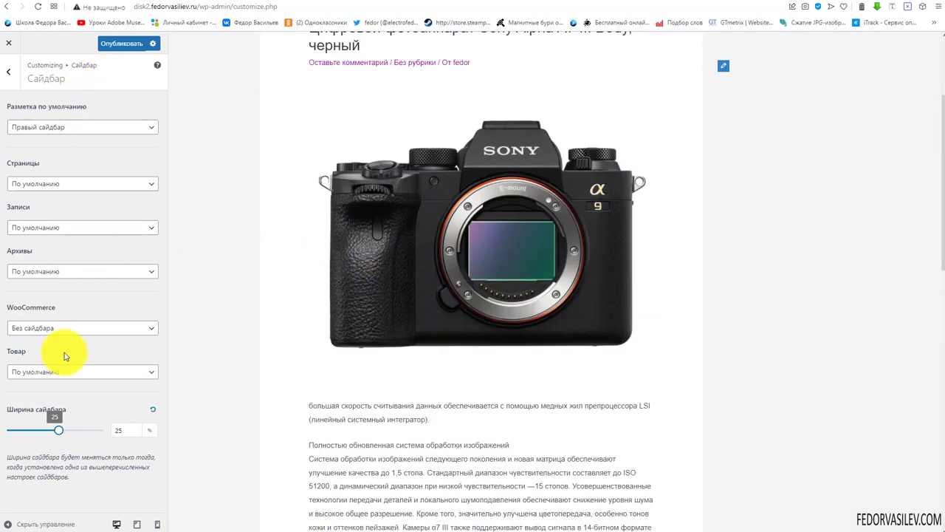
scroll(523, 321, "up", 2)
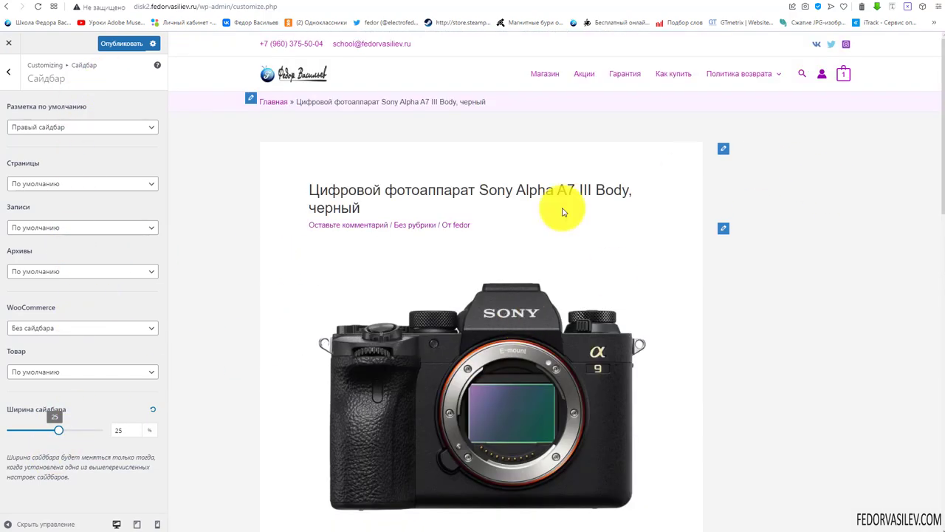
Exit the Customizer back to the WordPress admin
left_click(9, 71)
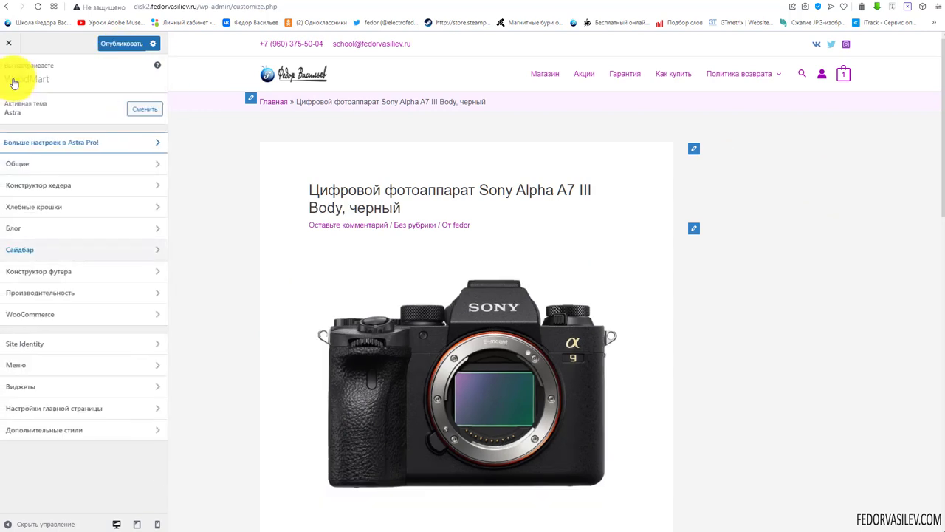
left_click(13, 81)
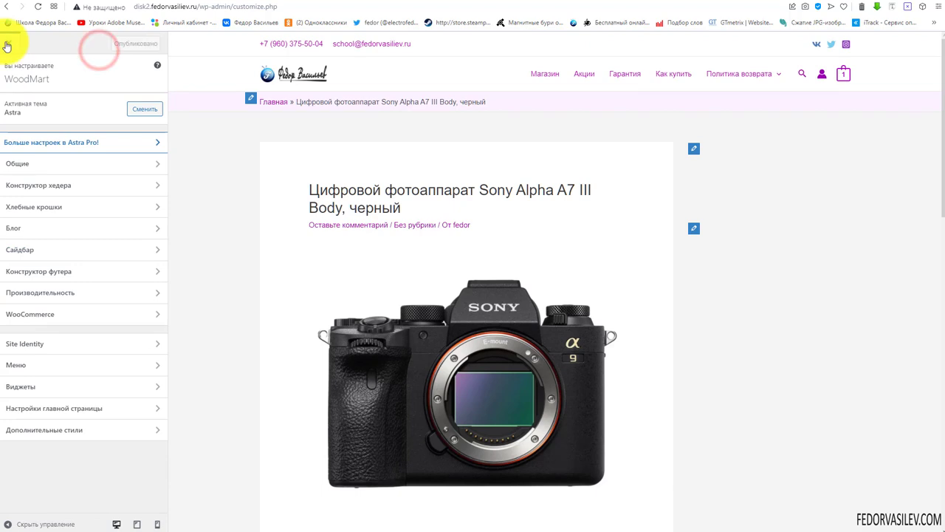
left_click(8, 51)
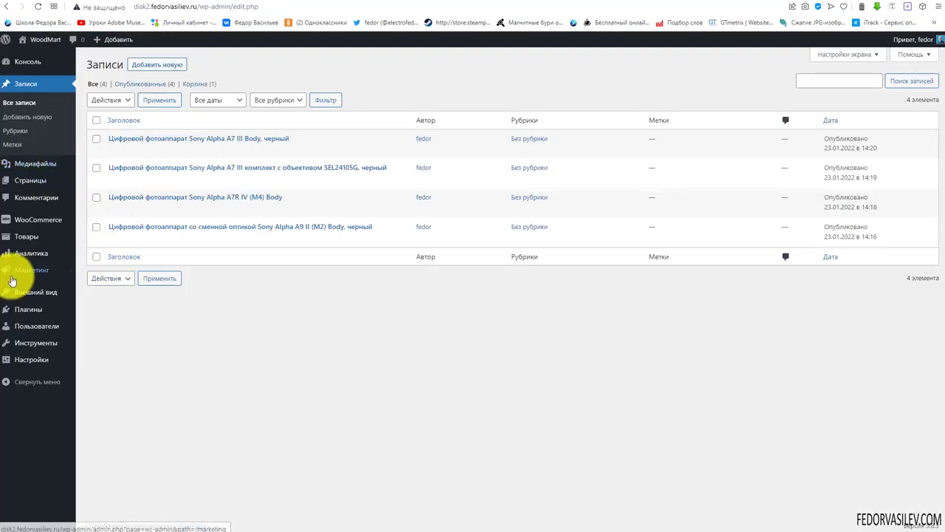
Open Внешний вид > Виджеты from the admin menu
mouse_move(20, 267)
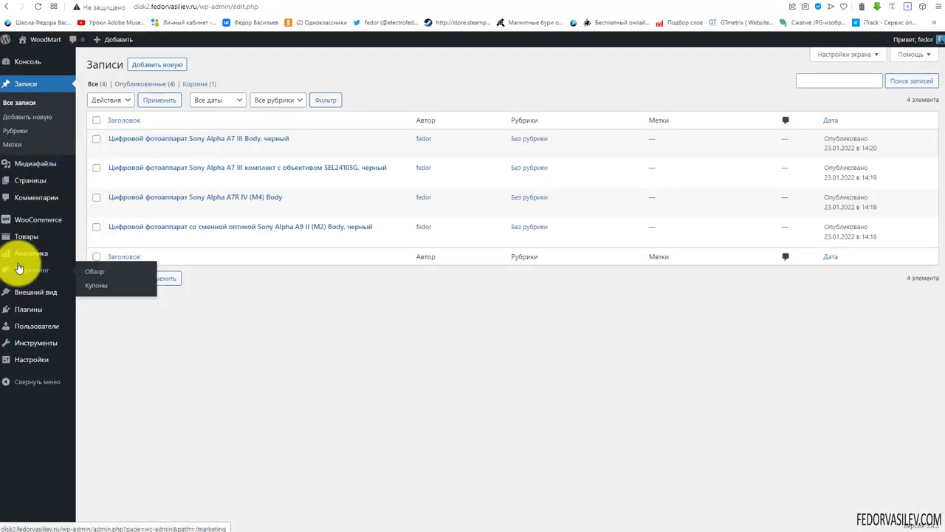
mouse_move(25, 295)
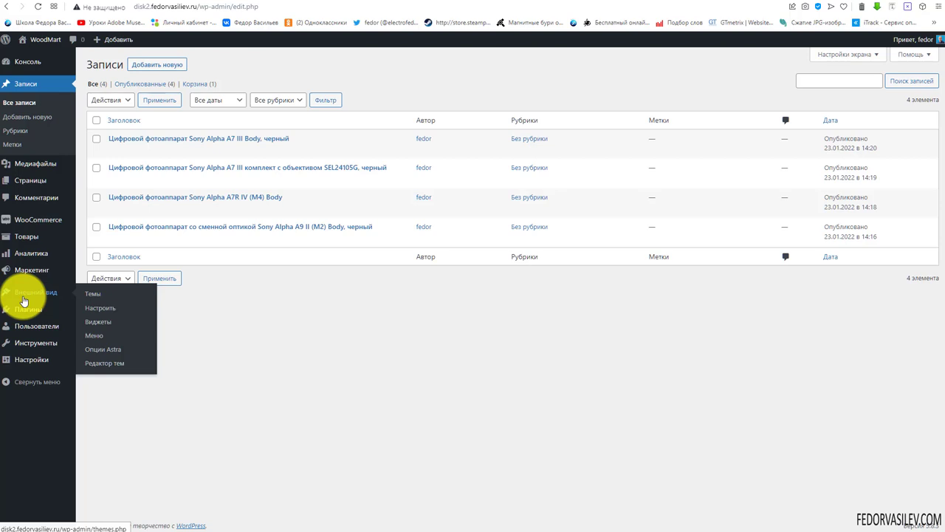
left_click(98, 324)
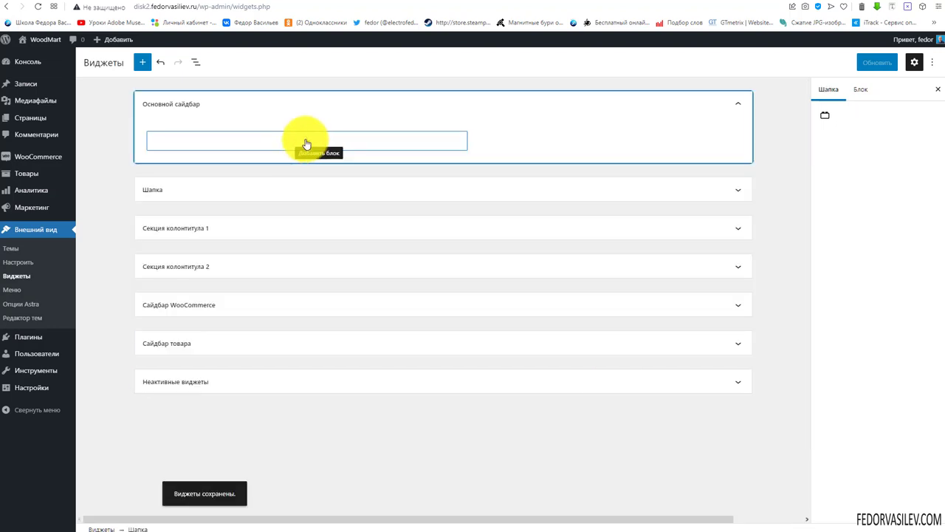
Add a Page List block to Основной сайдбар, found by searching 'меню' in the block library
left_click(234, 145)
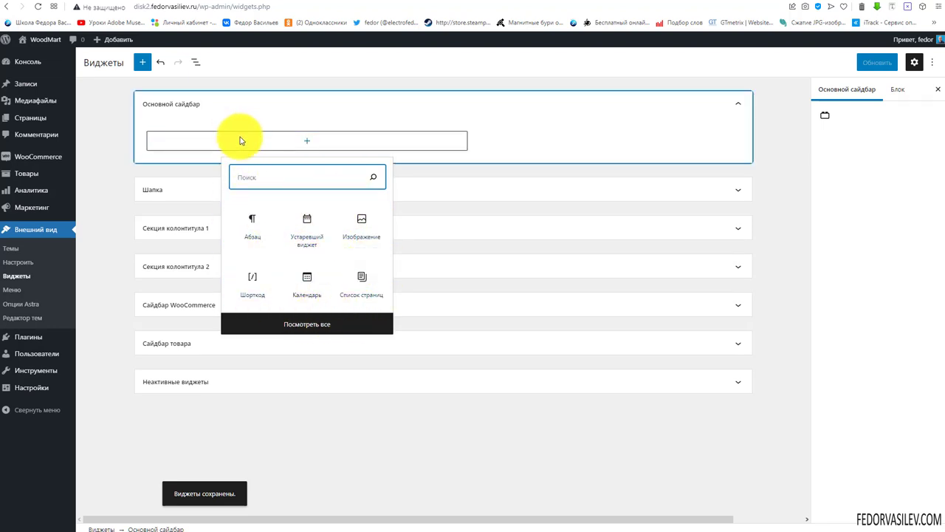
left_click(307, 325)
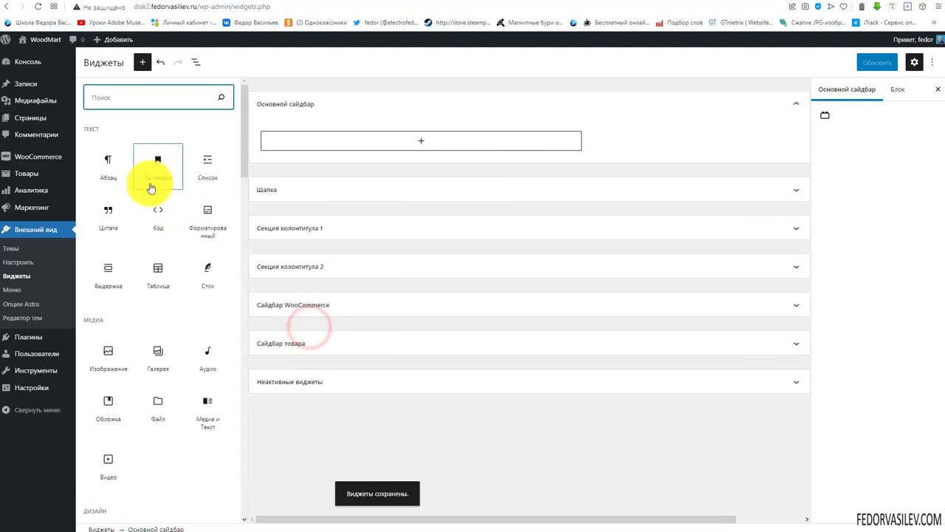
left_click(140, 103)
type("аст")
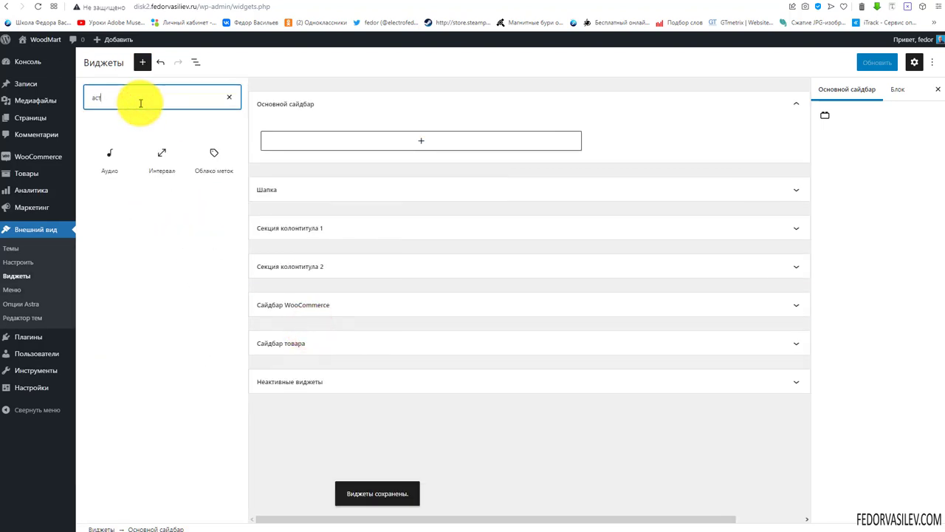
type("а")
key("BackSpace")
key("BackSpace")
key("BackSpace")
key("BackSpace")
type("меню")
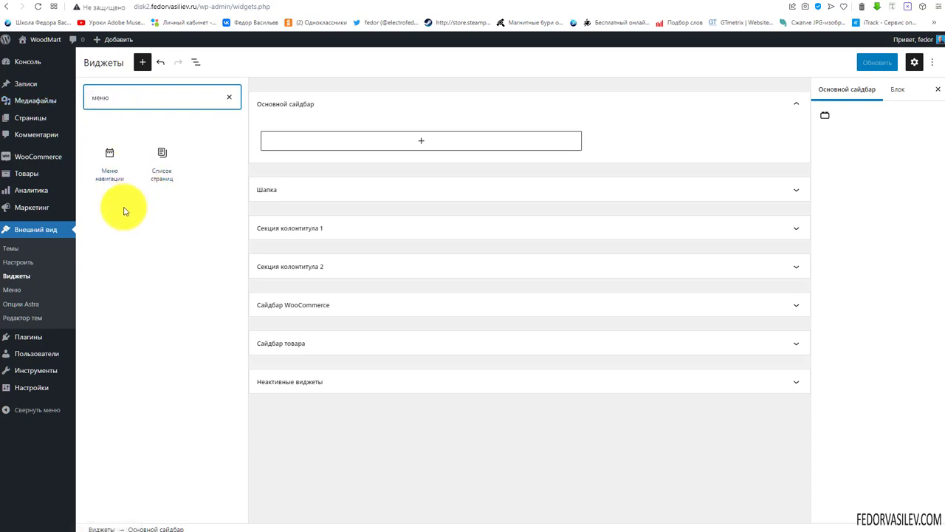
left_click_drag(155, 178, 371, 137)
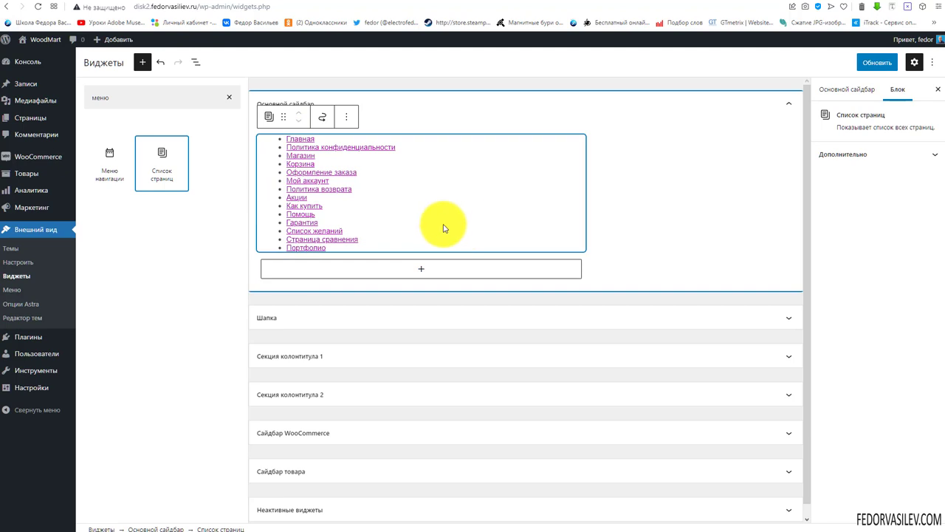
left_click(397, 115)
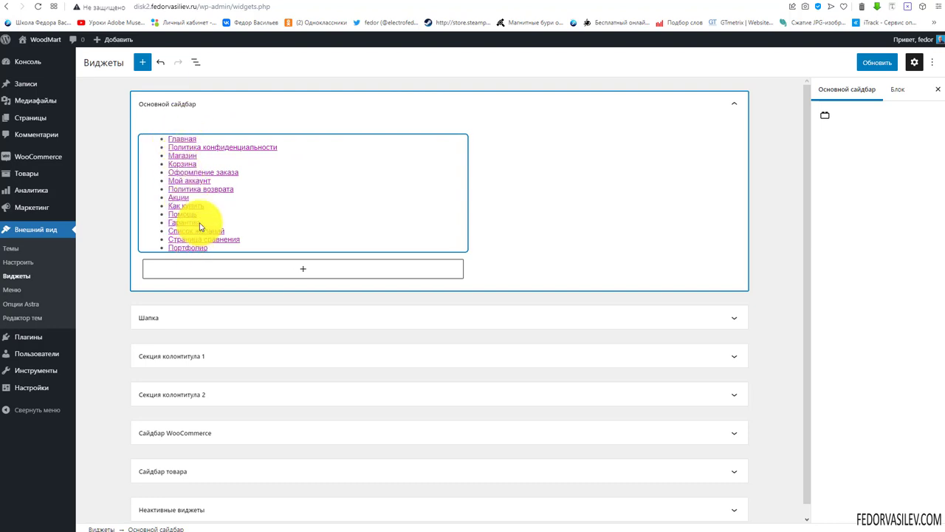
Delete the Page List and camera Image blocks from Секция колонтитула 1
left_click(171, 318)
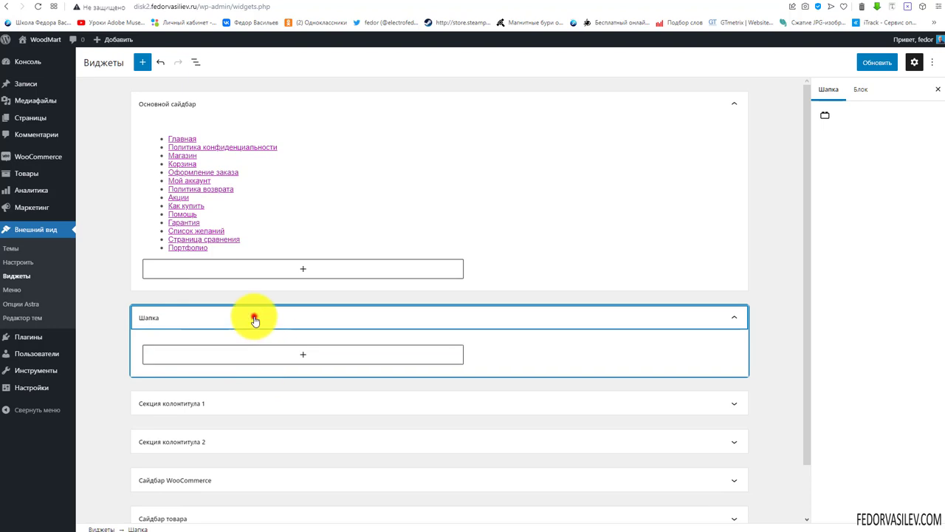
left_click(254, 317)
left_click(217, 357)
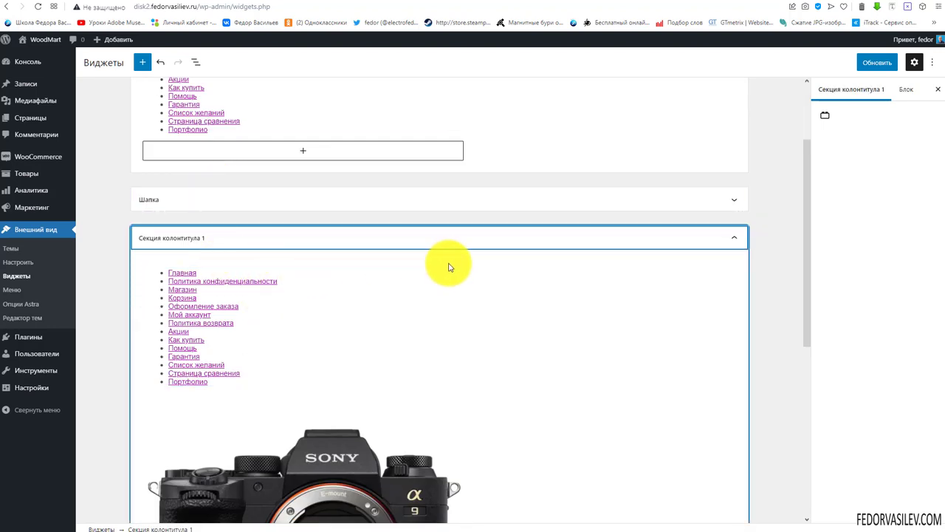
scroll(449, 264, "down", 5)
scroll(400, 282, "up", 4)
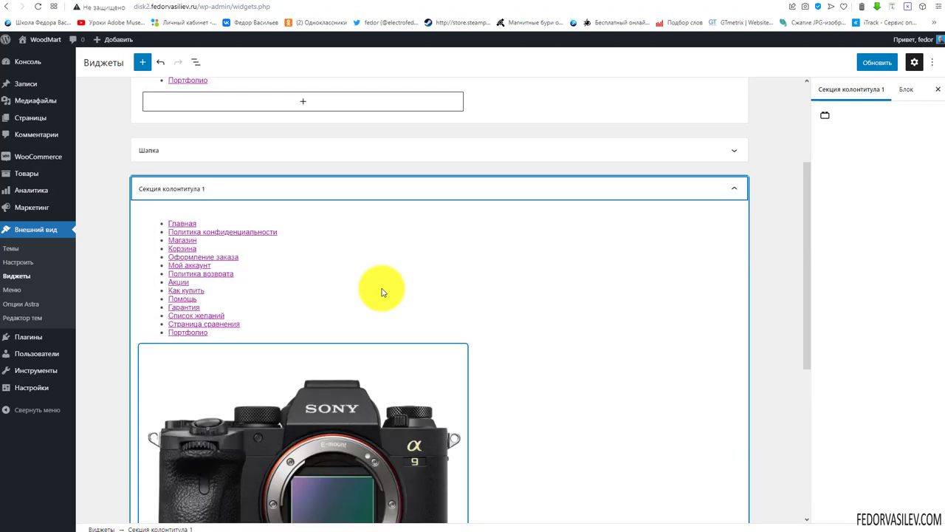
scroll(336, 267, "up", 1)
left_click(328, 298)
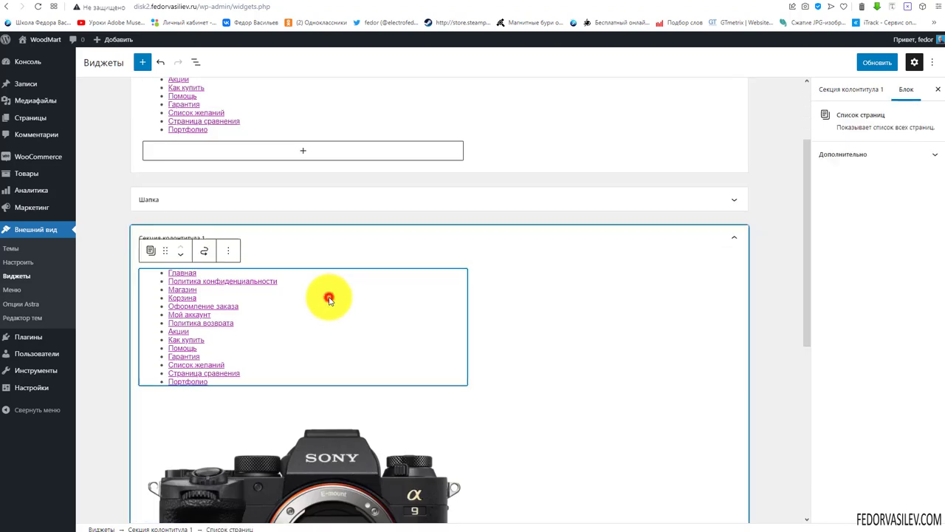
left_click(228, 250)
left_click(251, 415)
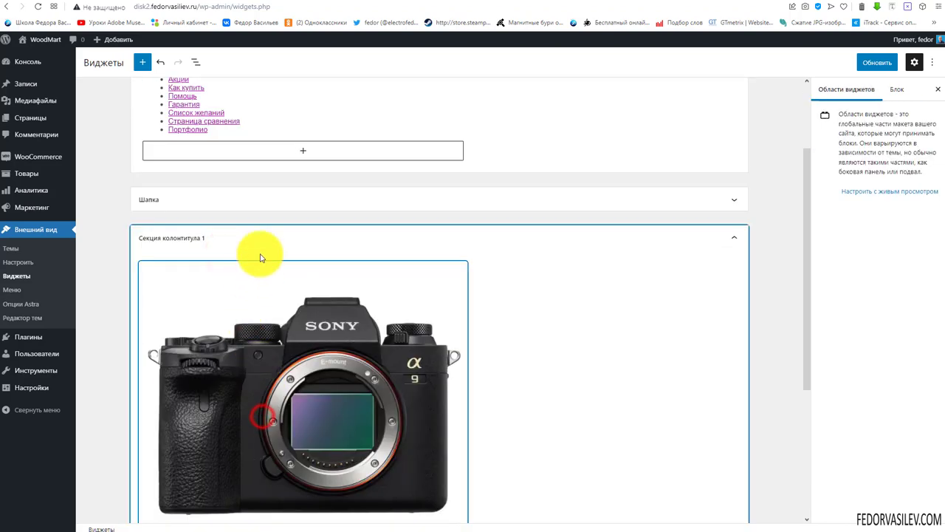
left_click(248, 285)
left_click(367, 251)
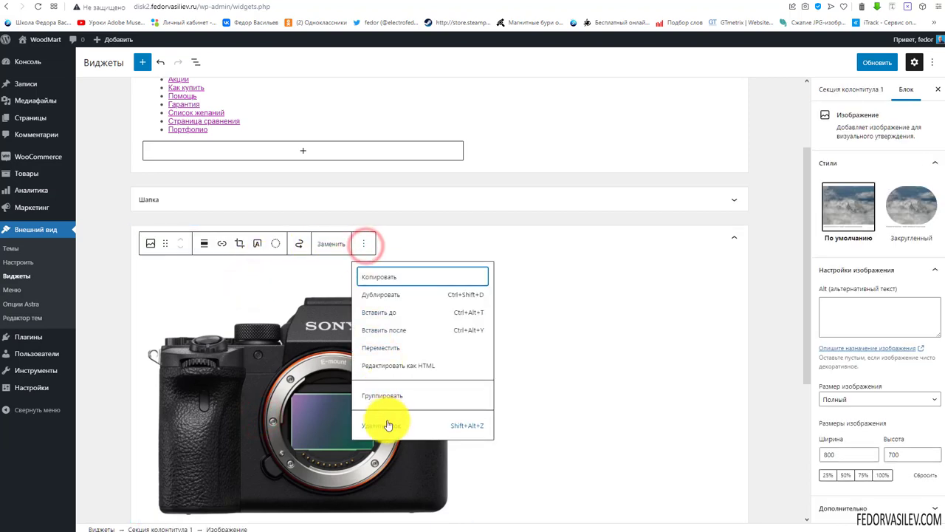
left_click(387, 420)
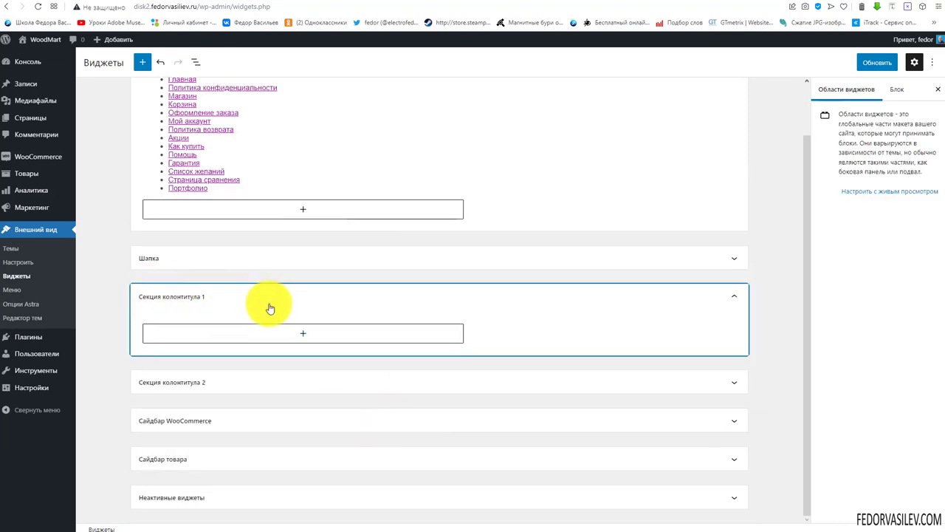
Switch to the live shop page tab
left_click(226, 180)
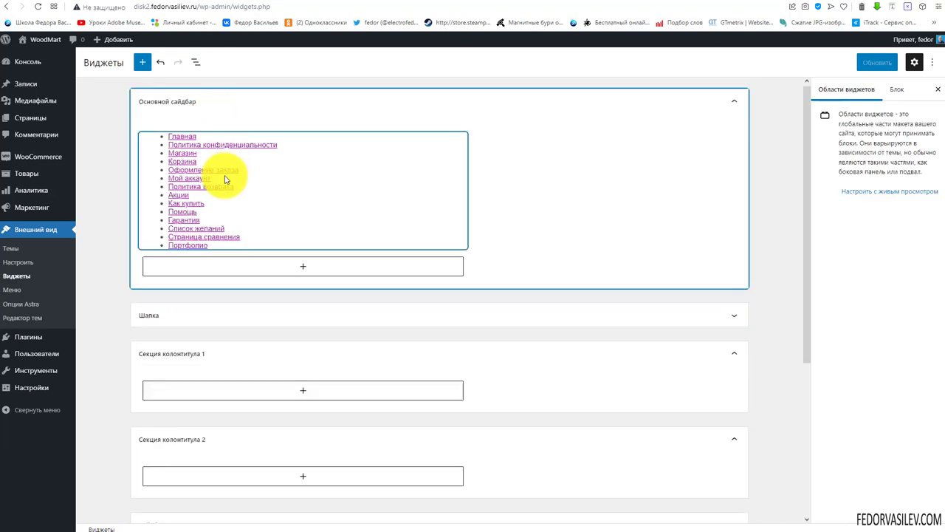
left_click(302, 266)
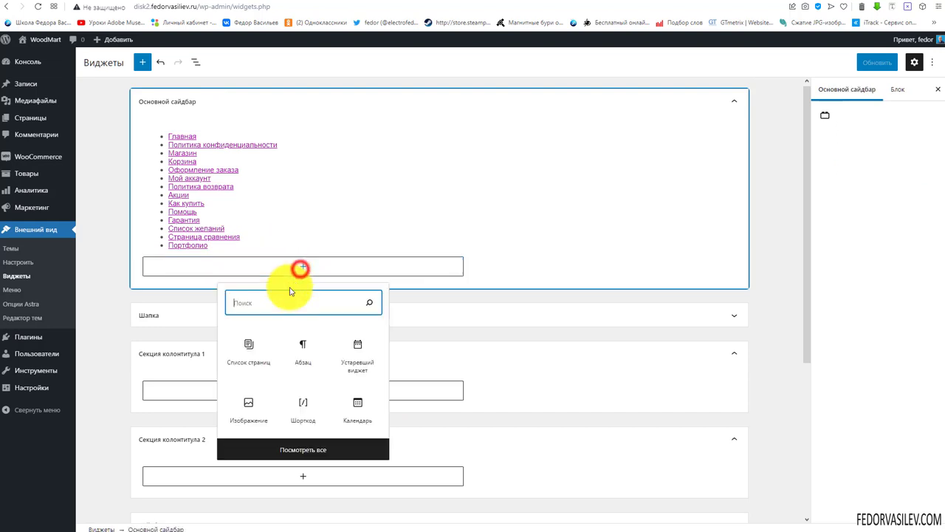
left_click(790, 6)
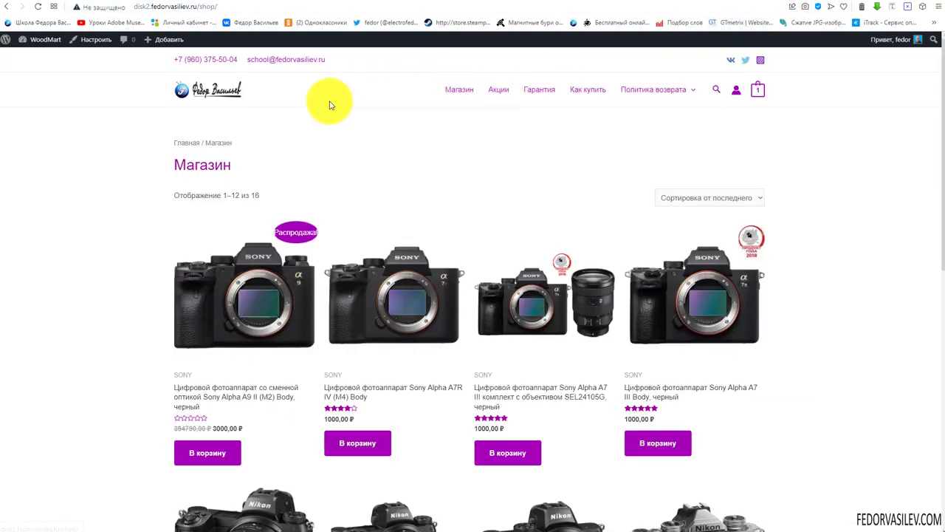
Visit the home, Магазин, Акции and Как купить pages, then return to the Widgets editor
left_click(213, 89)
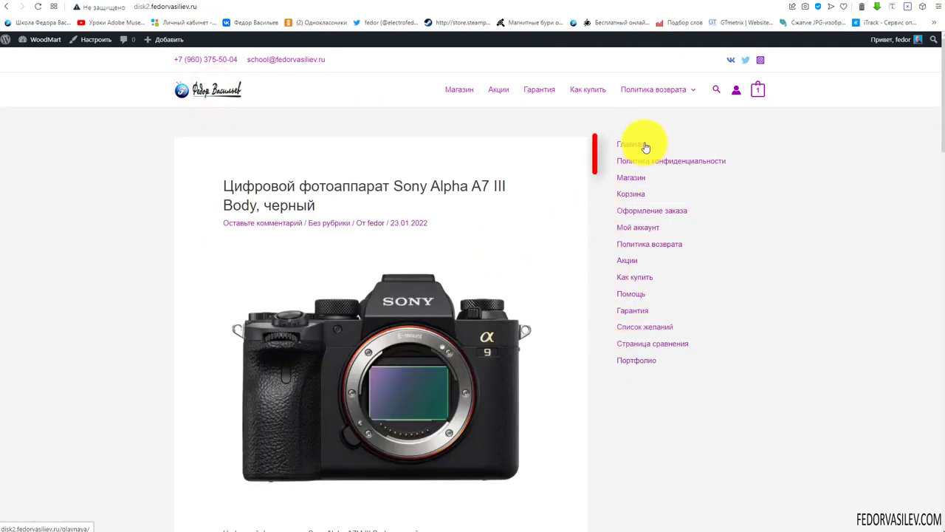
left_click(460, 89)
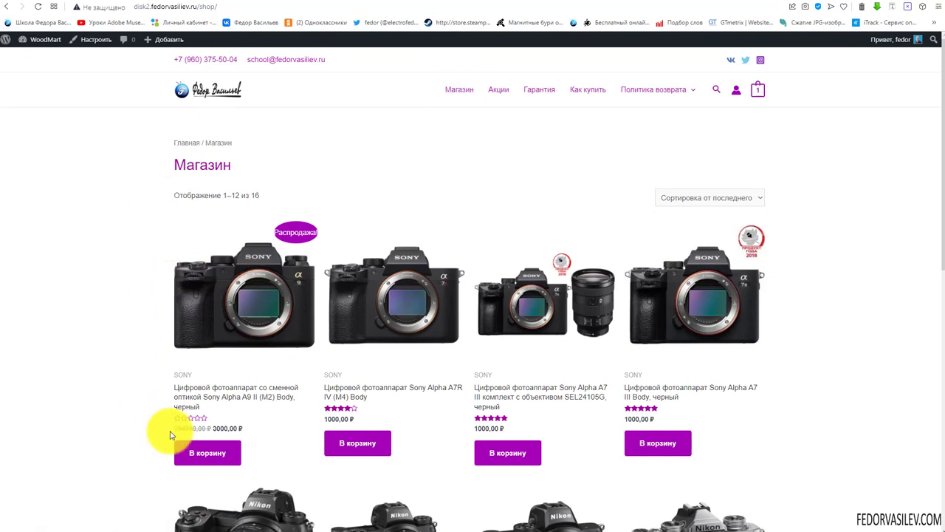
left_click(459, 92)
left_click(225, 91)
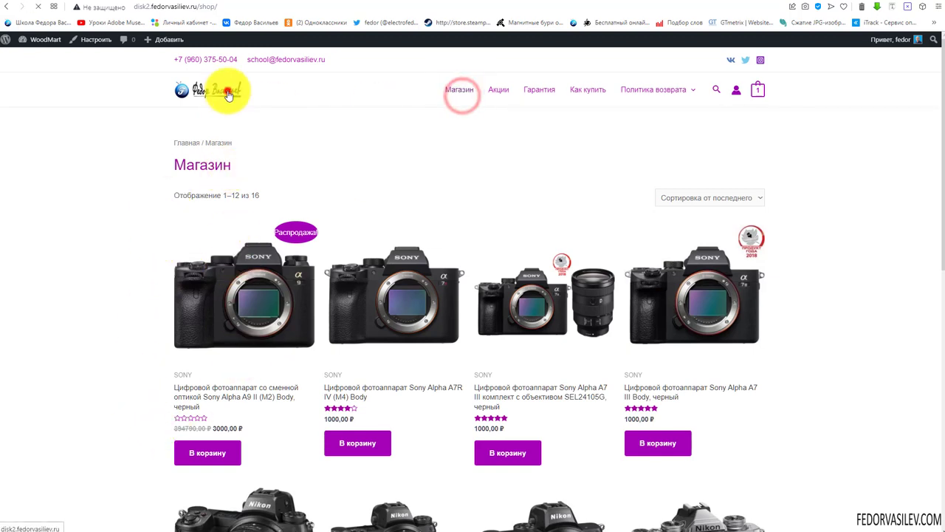
left_click(496, 90)
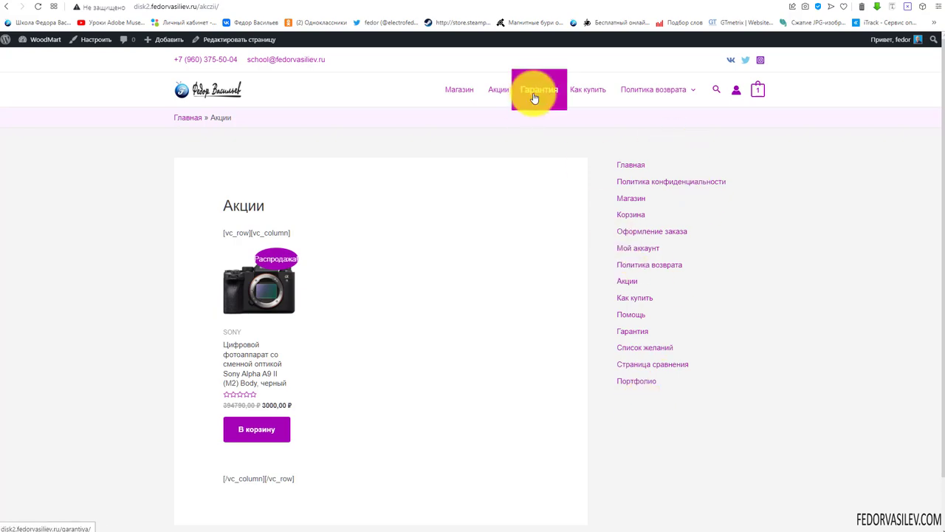
left_click(585, 90)
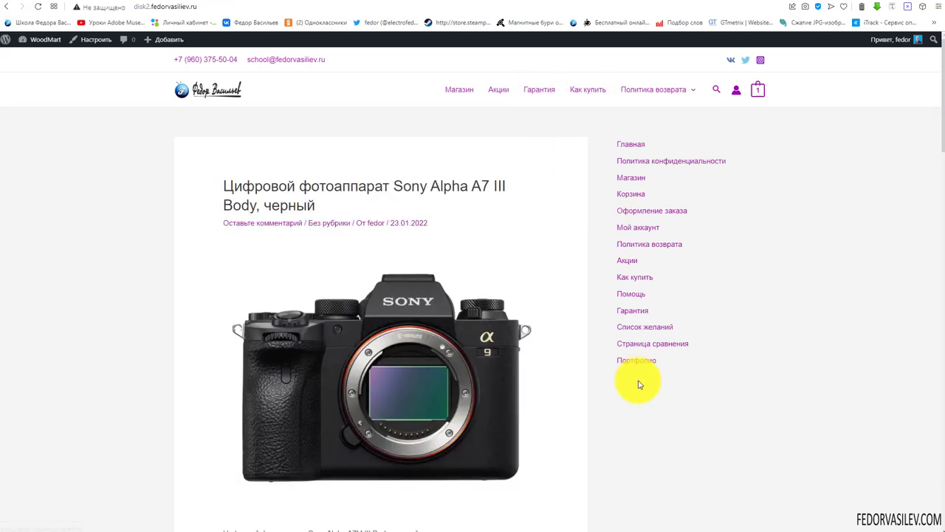
scroll(667, 301, "down", 5)
scroll(667, 302, "up", 5)
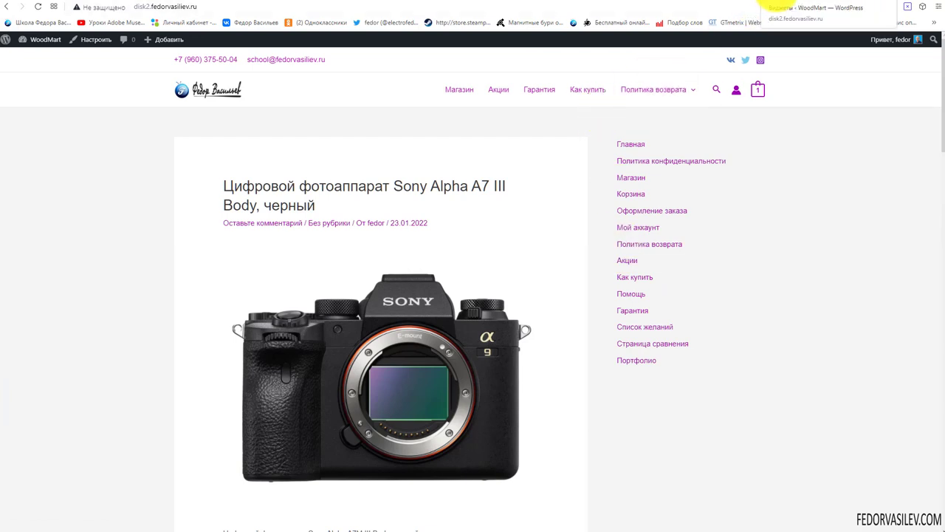
left_click(764, 6)
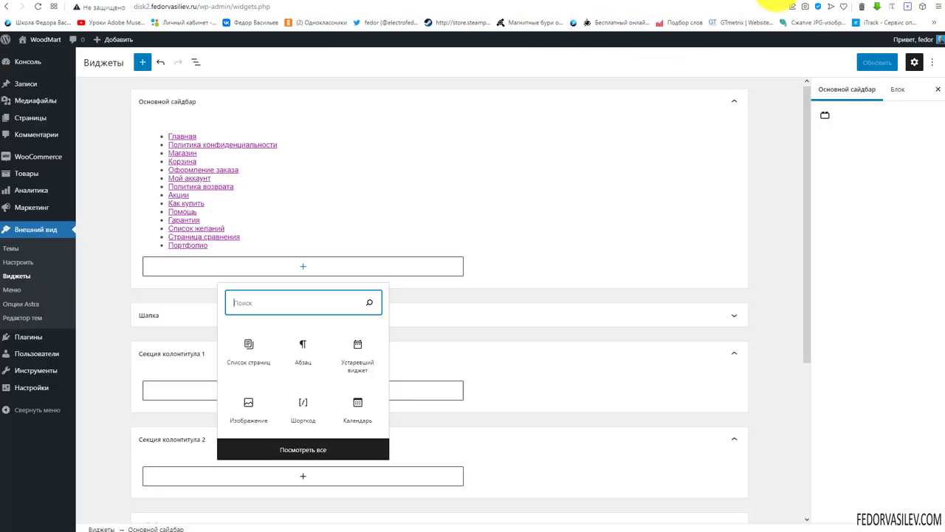
Open the full block library for Сайдбар WooCommerce and scroll to the WooCommerce widget blocks
left_click(557, 238)
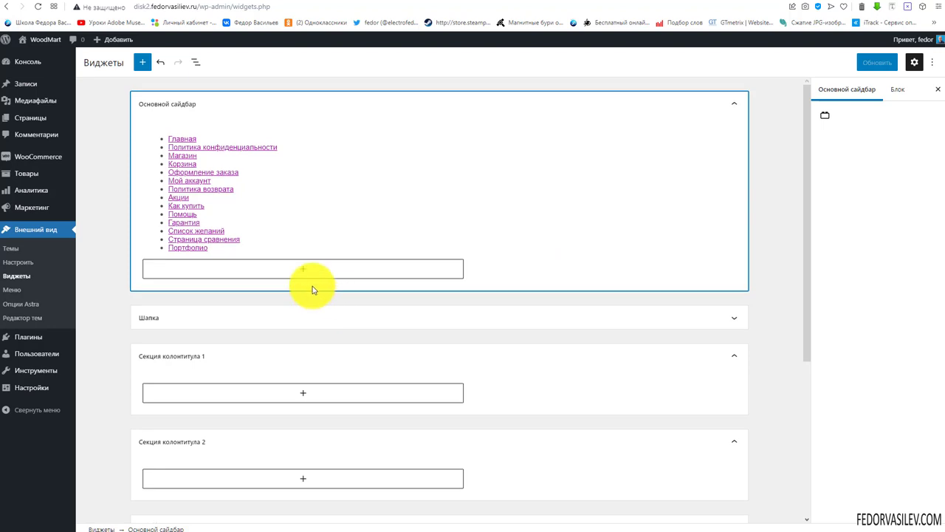
scroll(214, 367, "down", 3)
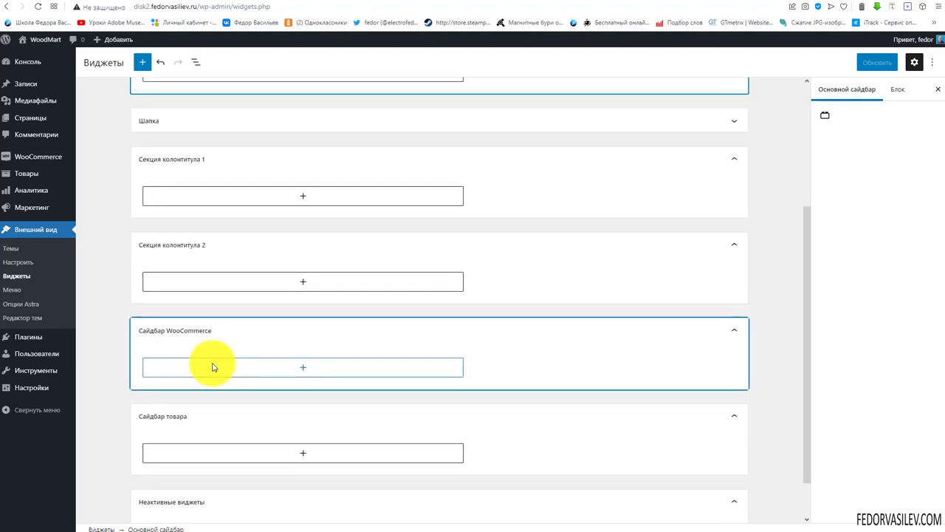
scroll(215, 362, "down", 1)
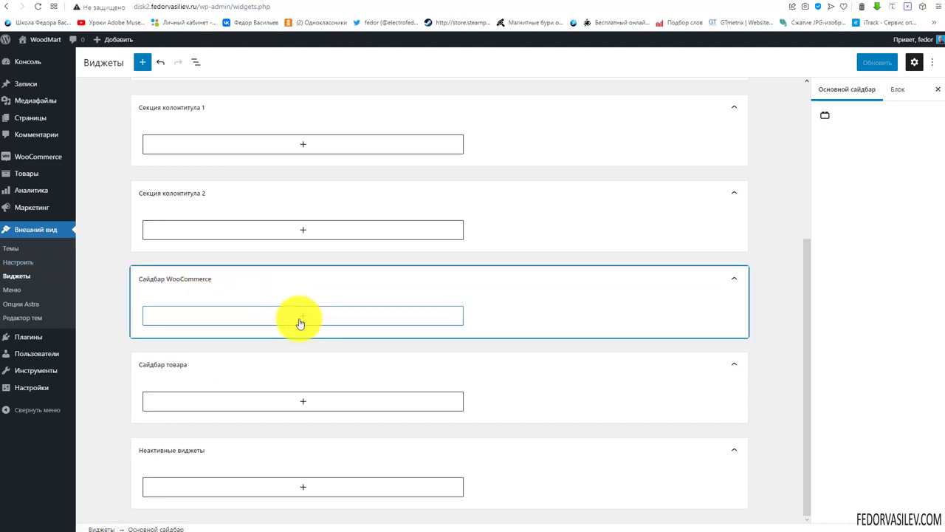
left_click(303, 315)
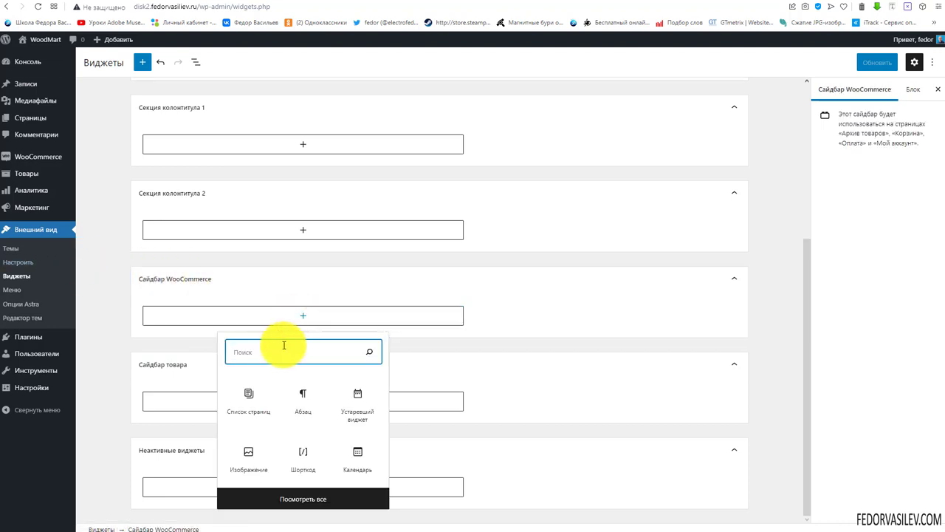
left_click(302, 499)
scroll(157, 233, "down", 5)
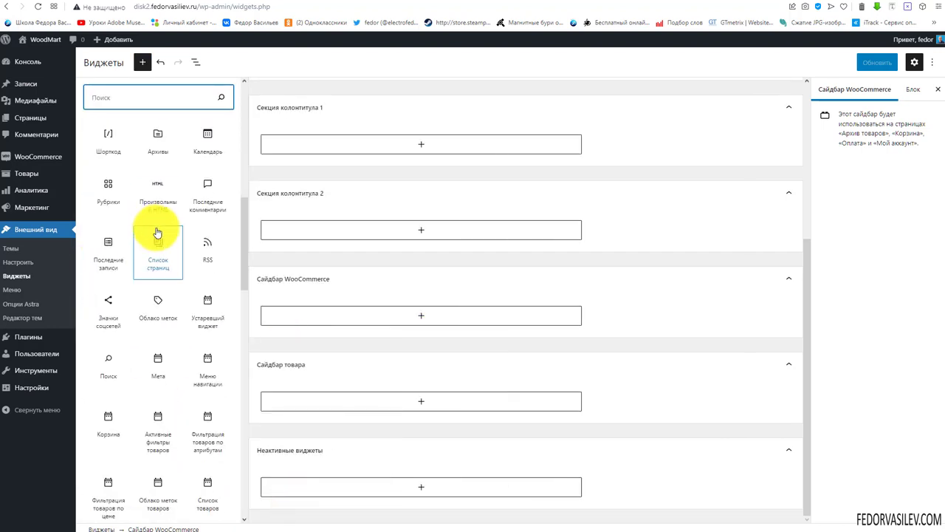
scroll(157, 233, "down", 15)
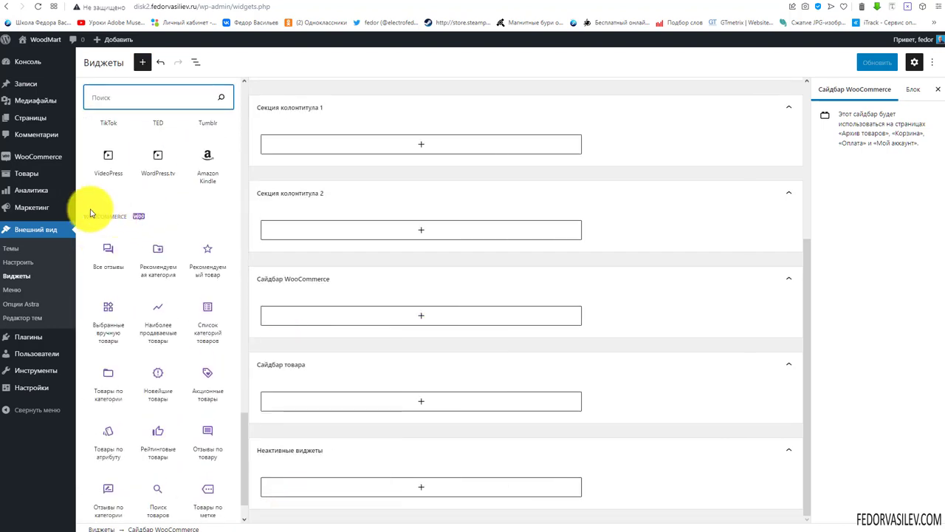
scroll(192, 190, "down", 1)
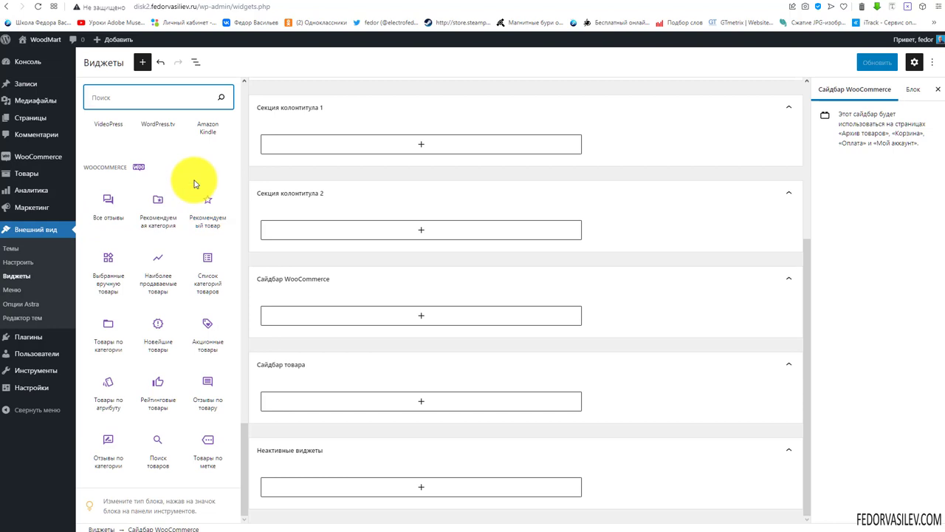
scroll(126, 268, "up", 10)
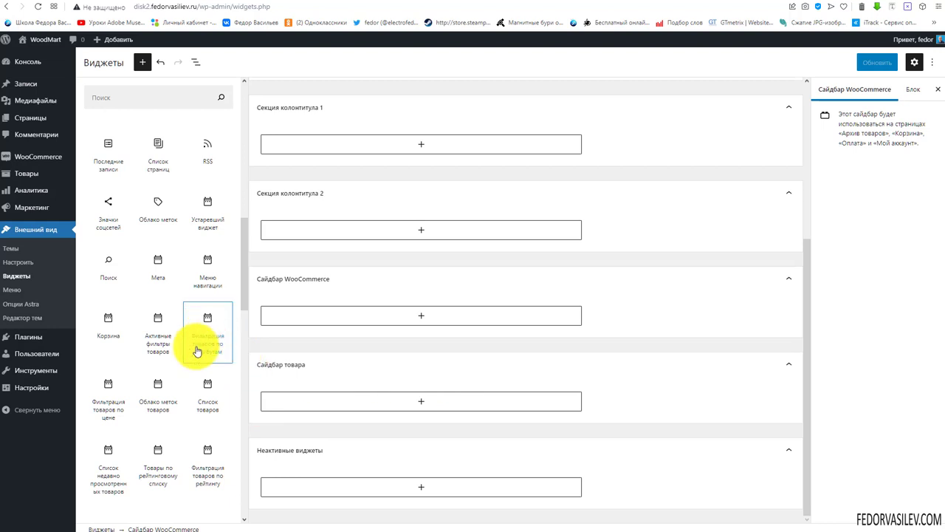
Place a Фильтрация товаров по атрибутам block in Сайдбар WooCommerce with attribute czvet
left_click_drag(204, 334, 384, 317)
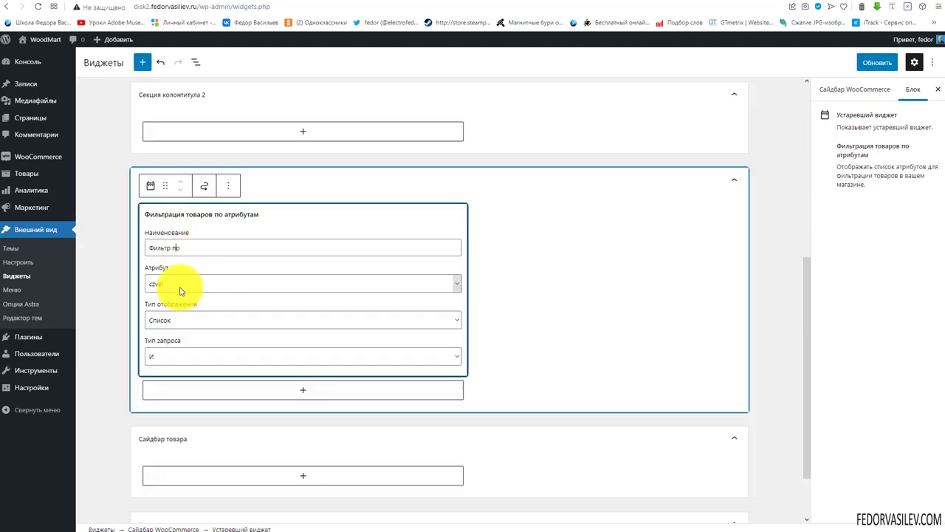
left_click(181, 289)
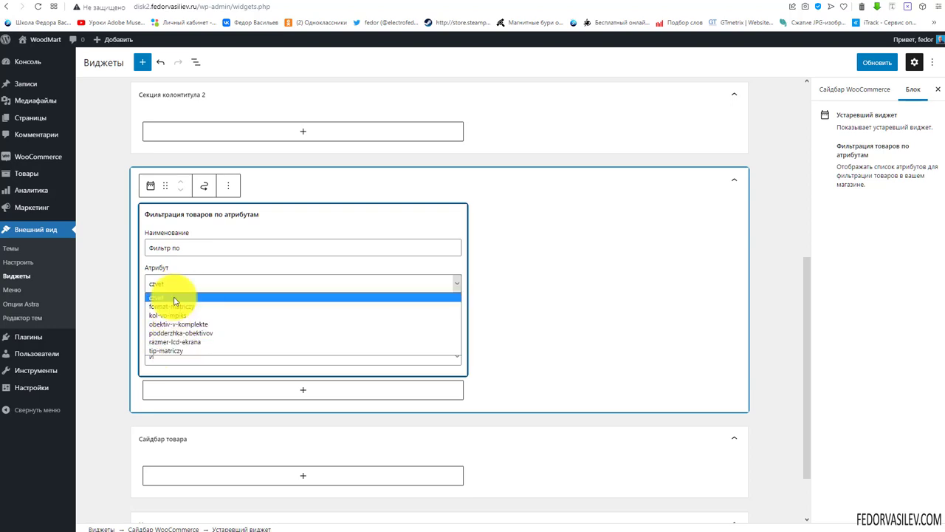
left_click(181, 285)
mouse_move(47, 158)
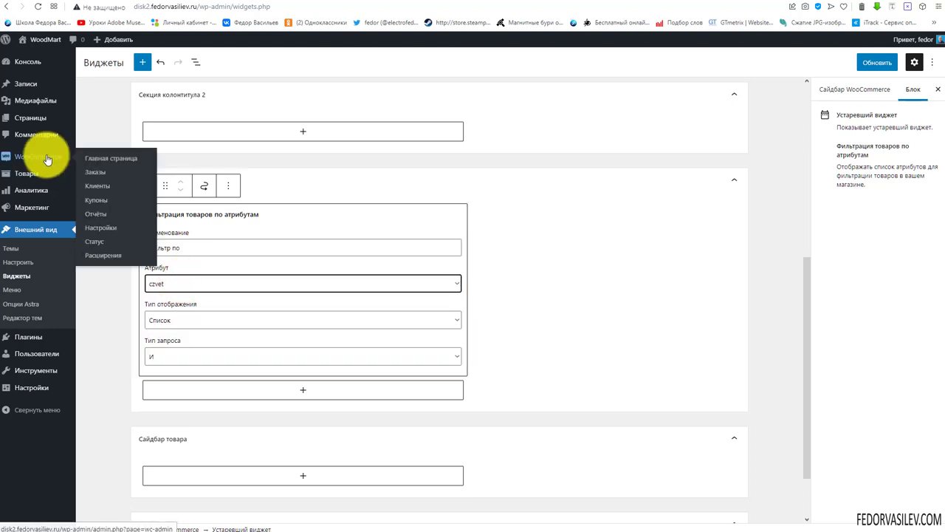
mouse_move(30, 173)
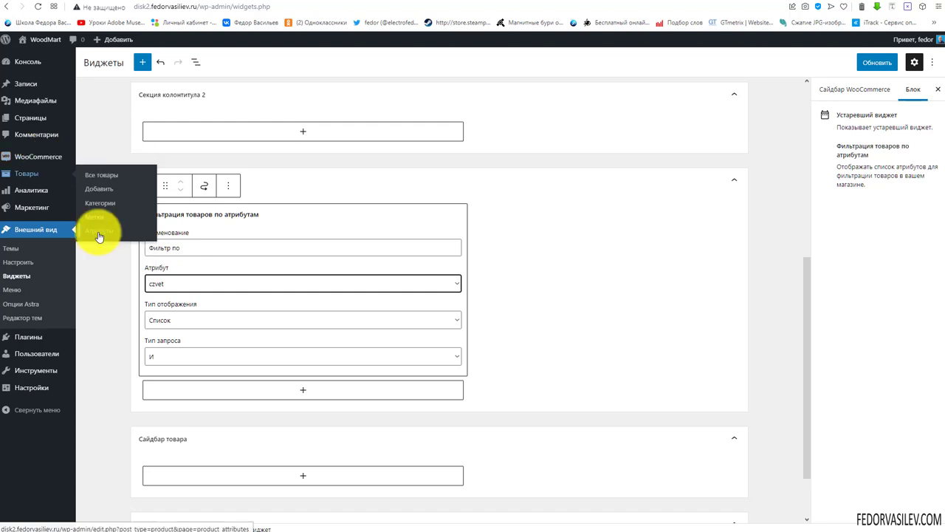
left_click(171, 286)
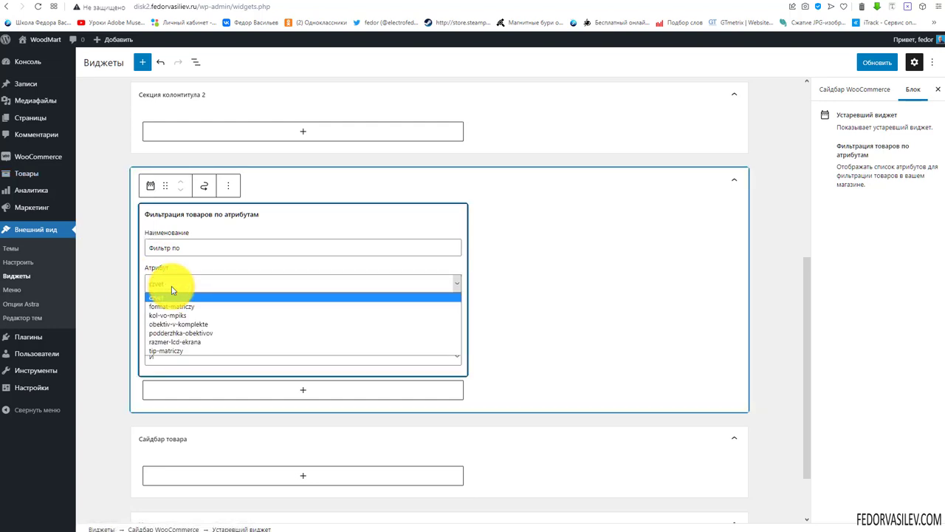
left_click(172, 296)
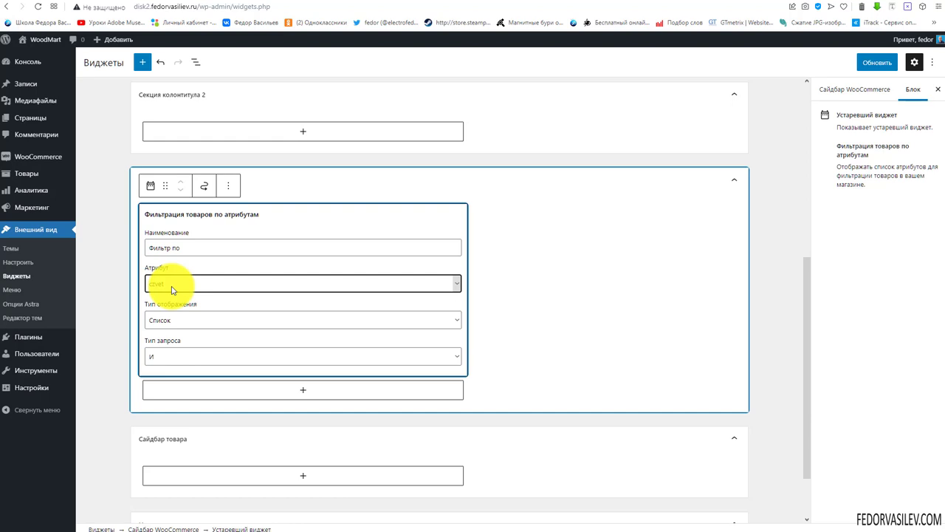
Confirm czvet as the filter attribute and save the widgets with Обновить
left_click(171, 293)
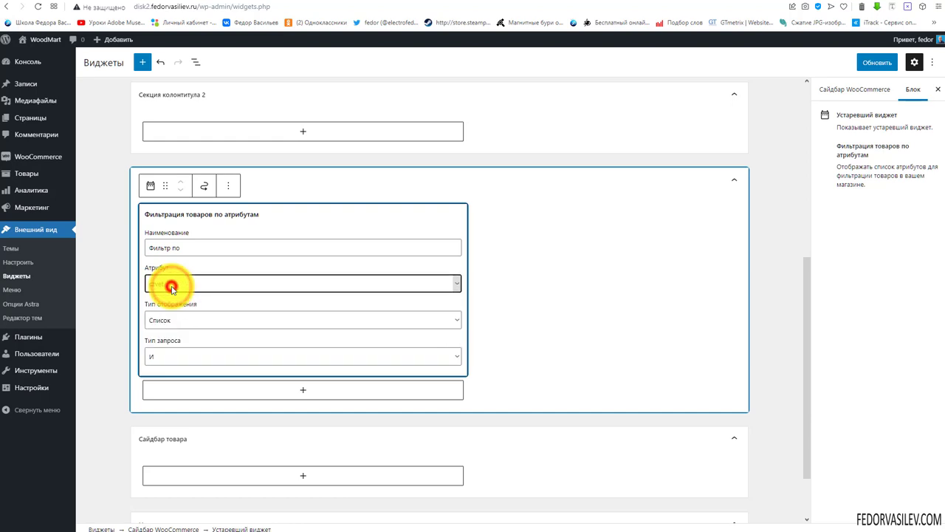
left_click(155, 283)
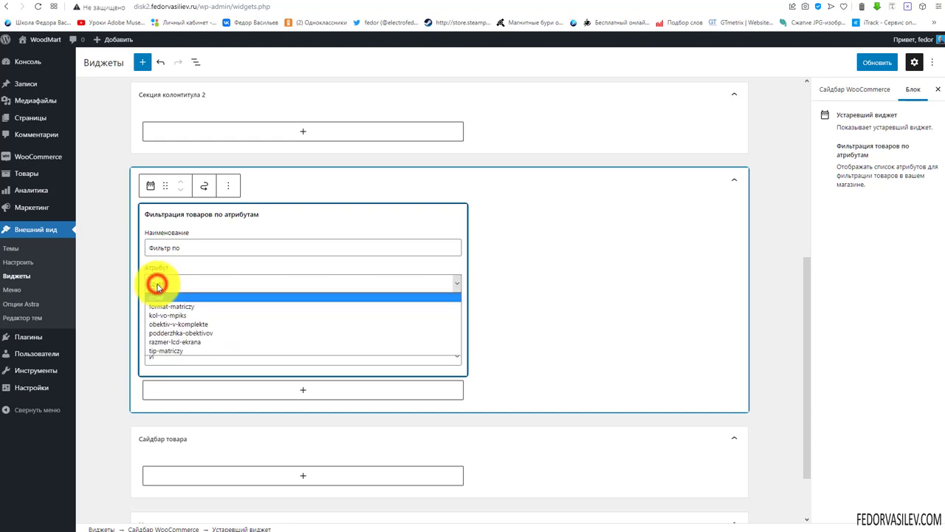
left_click(152, 284)
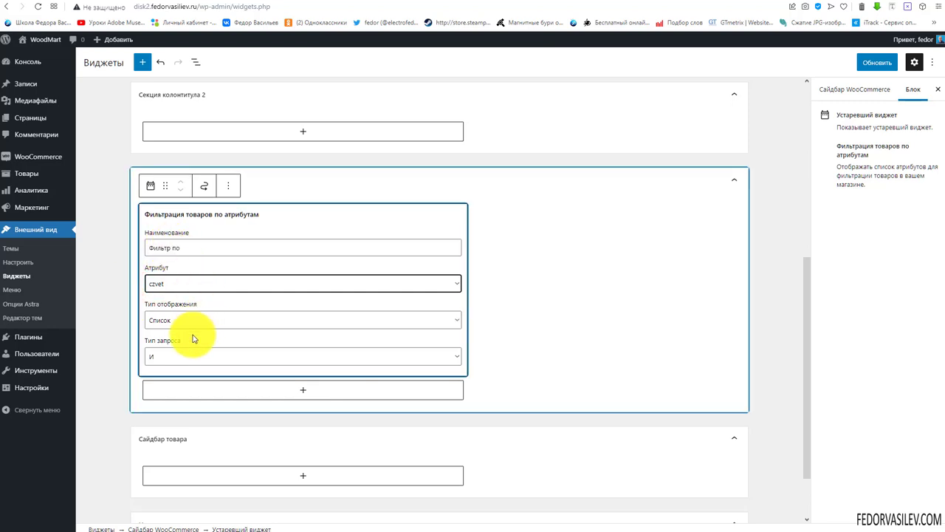
left_click(869, 63)
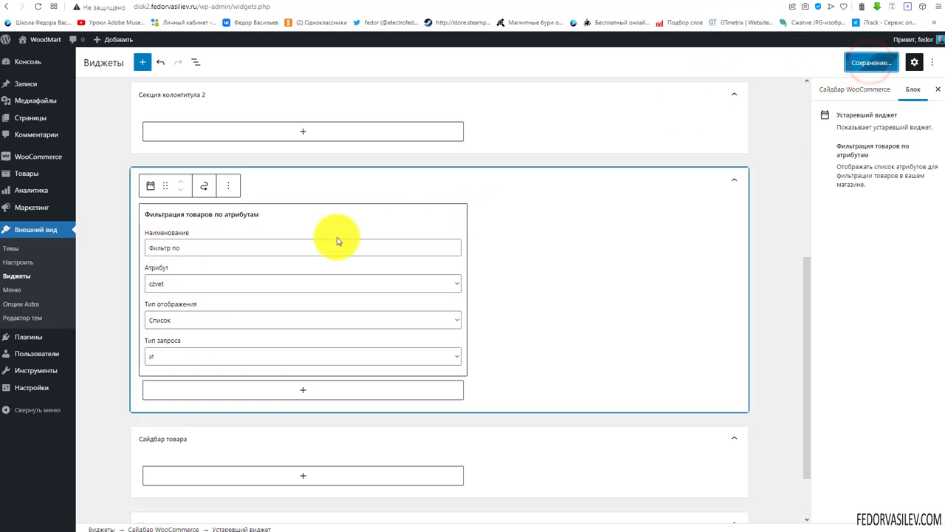
left_click(586, 189)
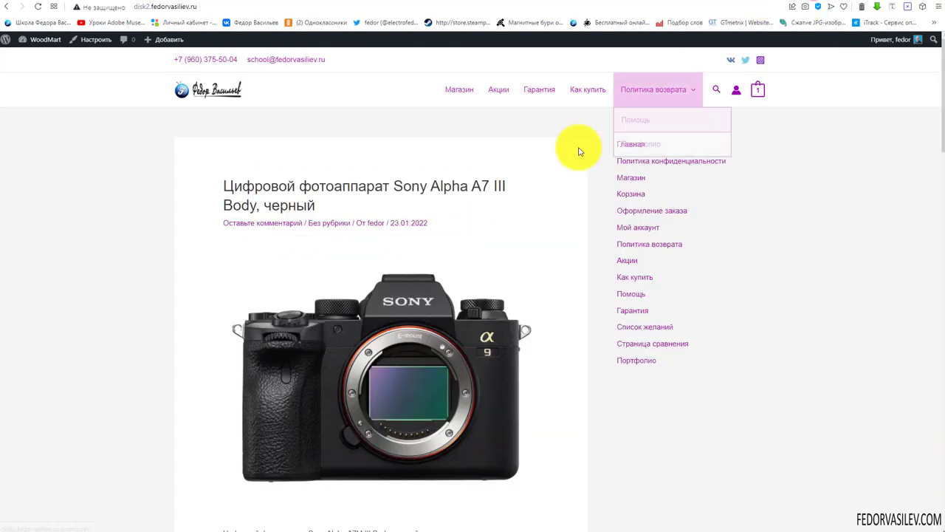
Browse the live Магазин page, then open the Customizer via Настроить
left_click(460, 94)
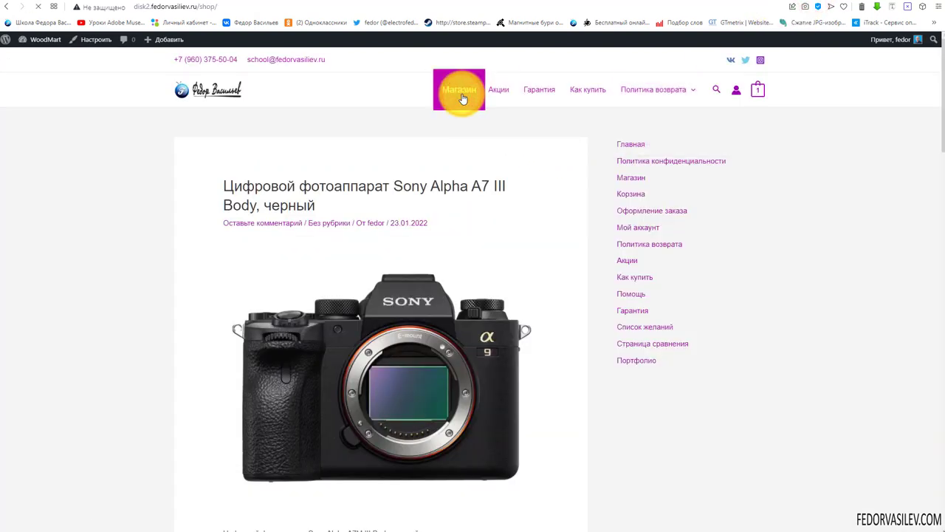
scroll(200, 270, "down", 5)
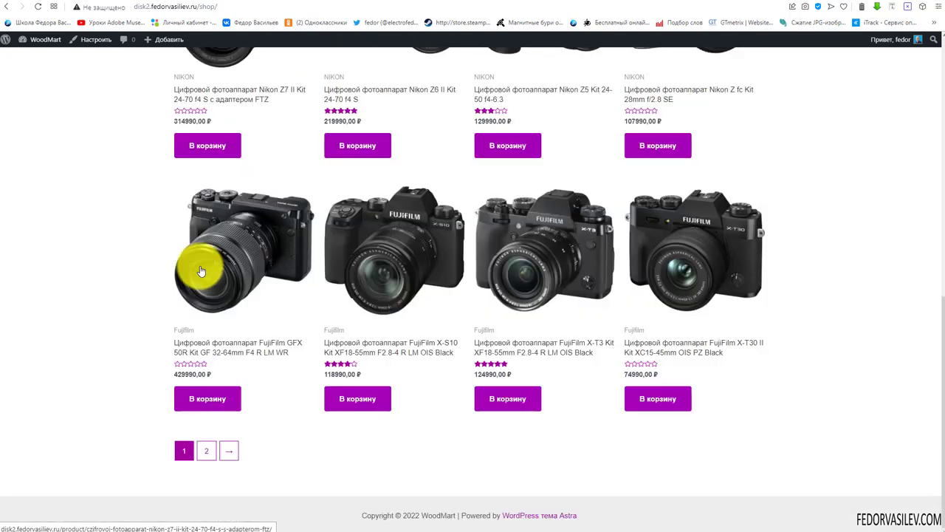
scroll(200, 270, "up", 8)
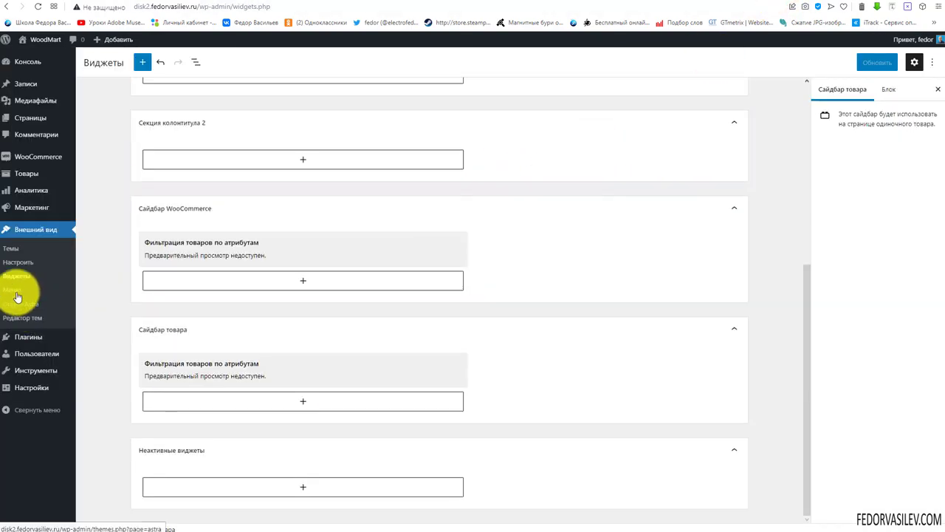
left_click(18, 263)
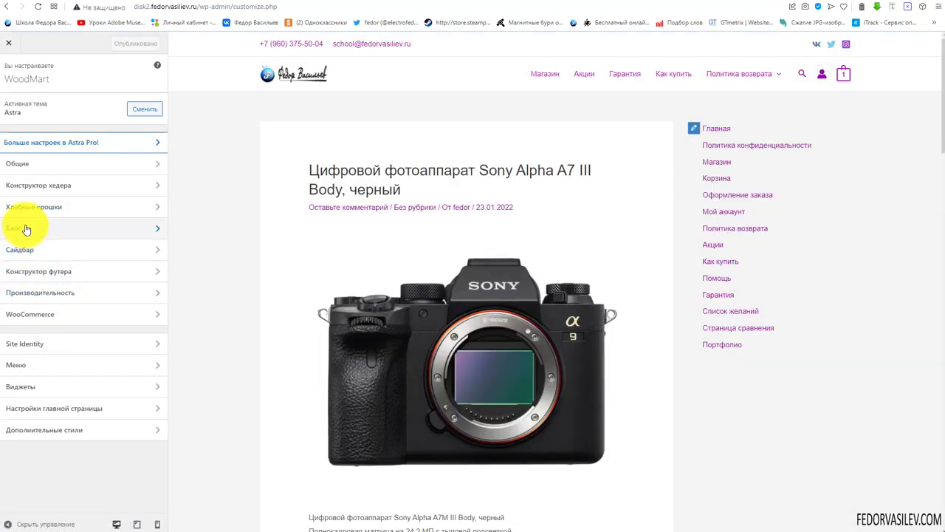
Inspect the blog settings and the main sidebar's page list widget without changing them
left_click(25, 229)
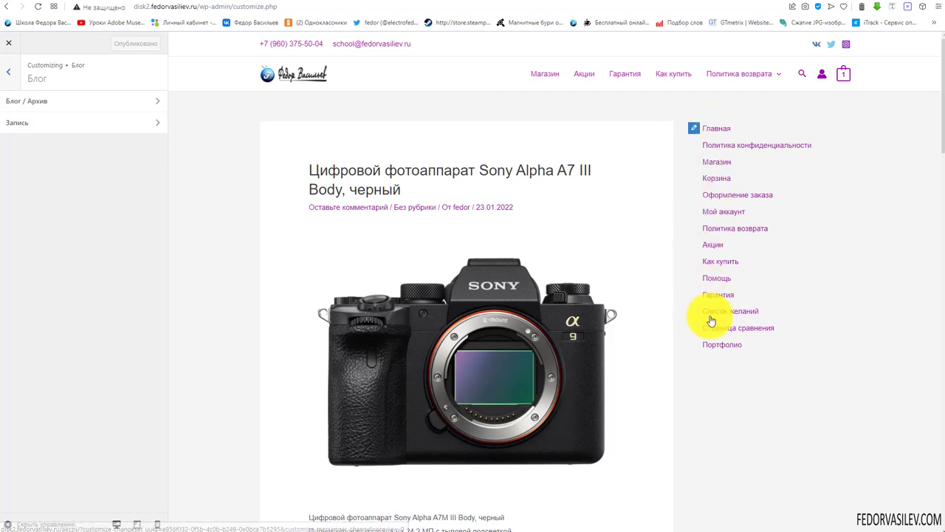
scroll(719, 285, "down", 6)
scroll(722, 288, "up", 5)
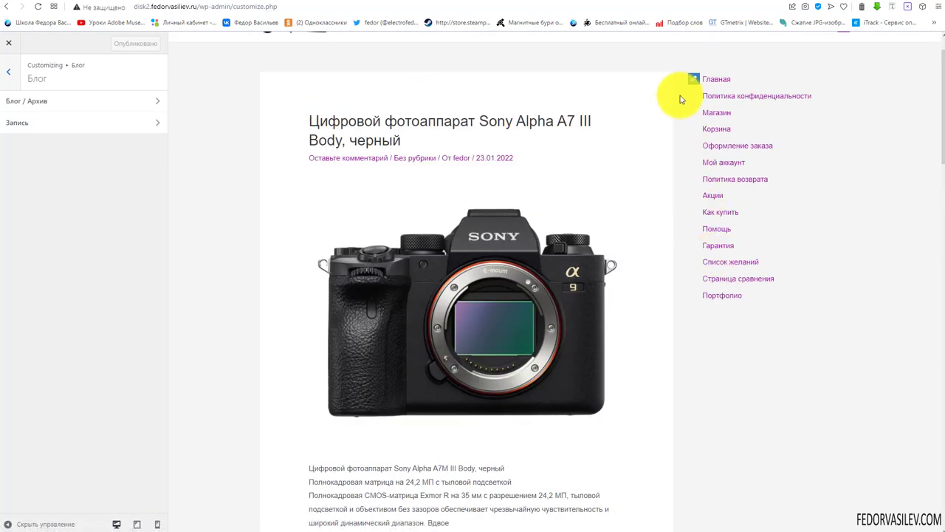
left_click(691, 81)
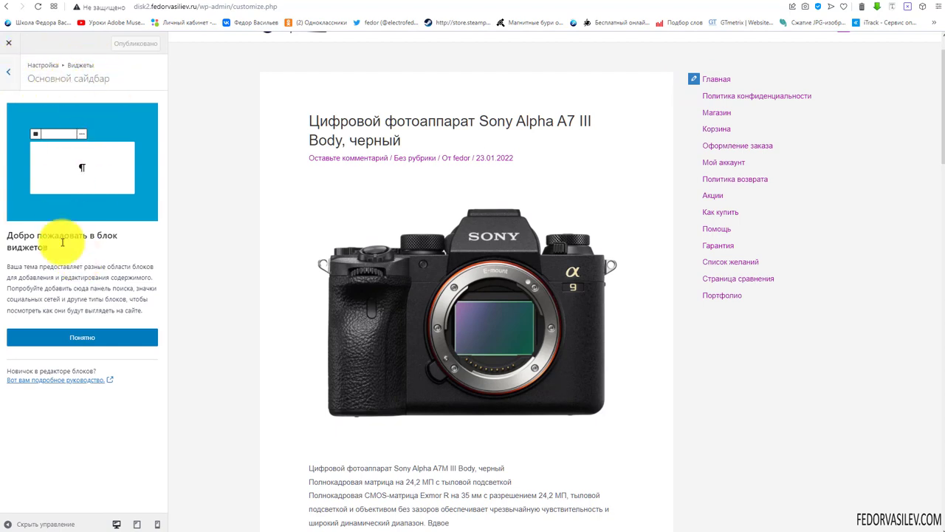
left_click(76, 334)
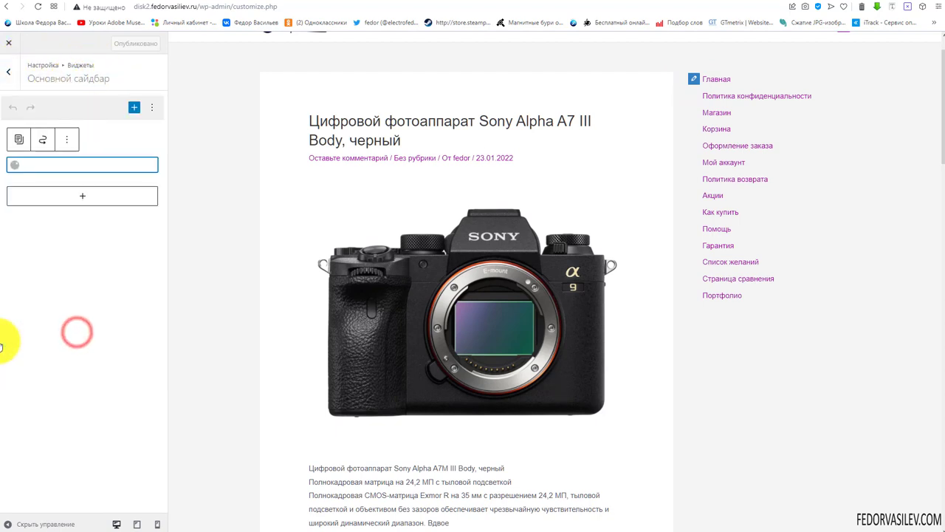
left_click(66, 139)
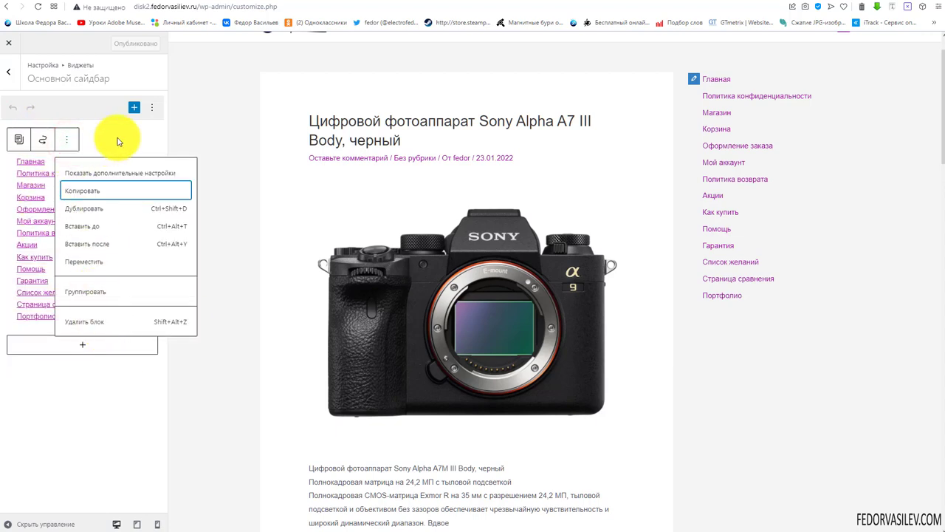
left_click(126, 135)
left_click(81, 346)
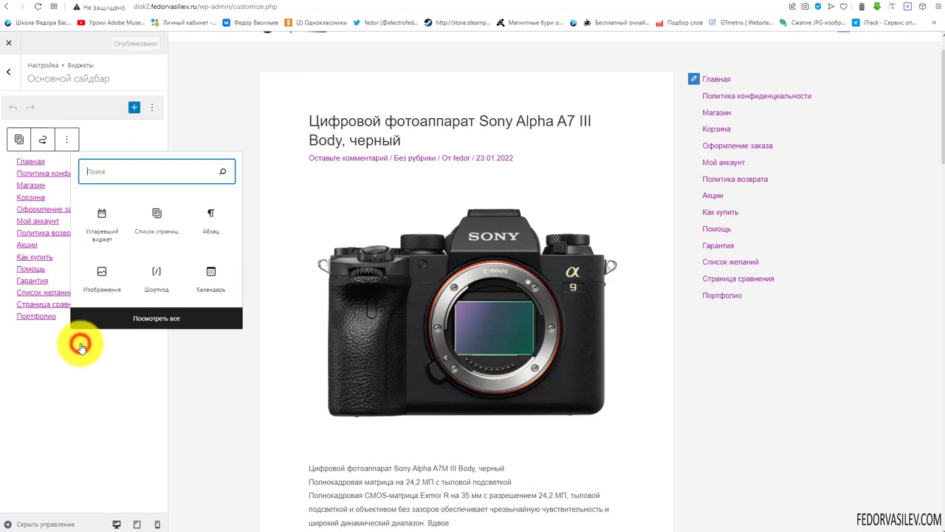
left_click(656, 361)
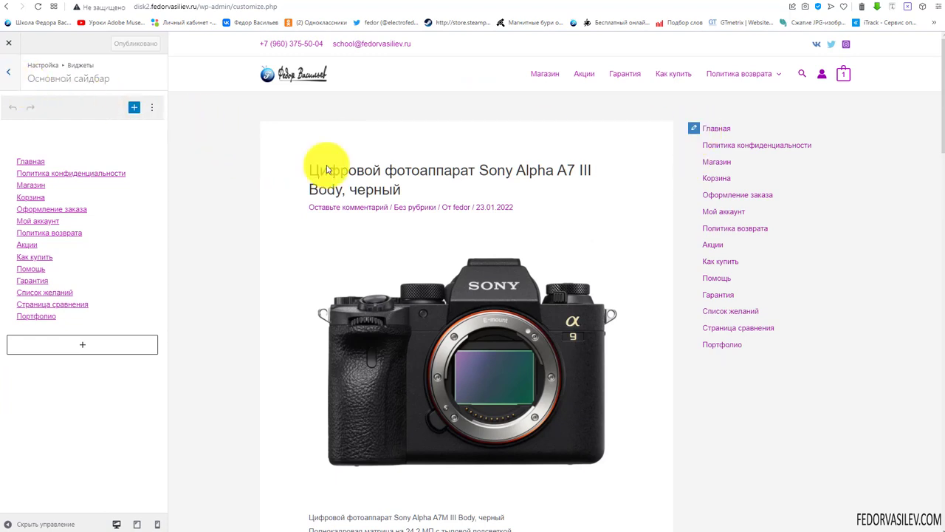
Browse Меню, Виджеты, homepage and Дополнительные стили settings, then open the Сайдбар layout settings
left_click(8, 77)
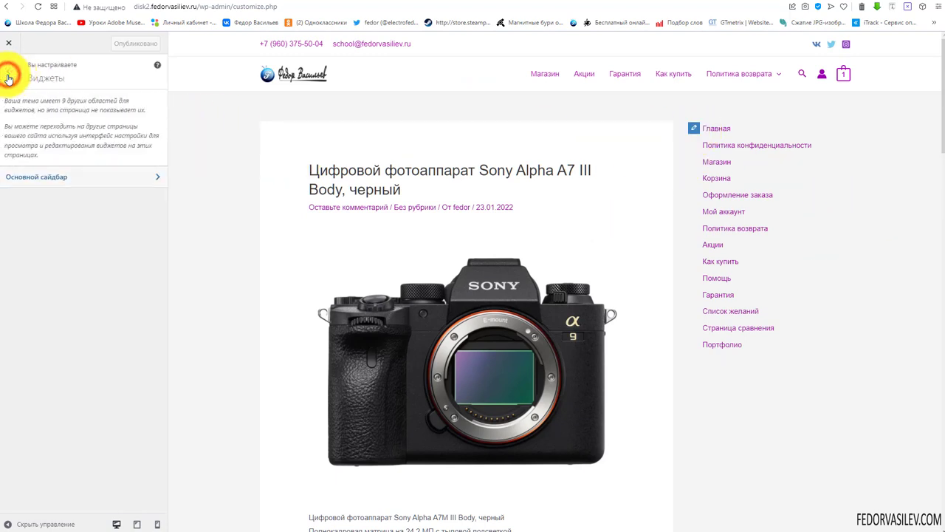
left_click(8, 77)
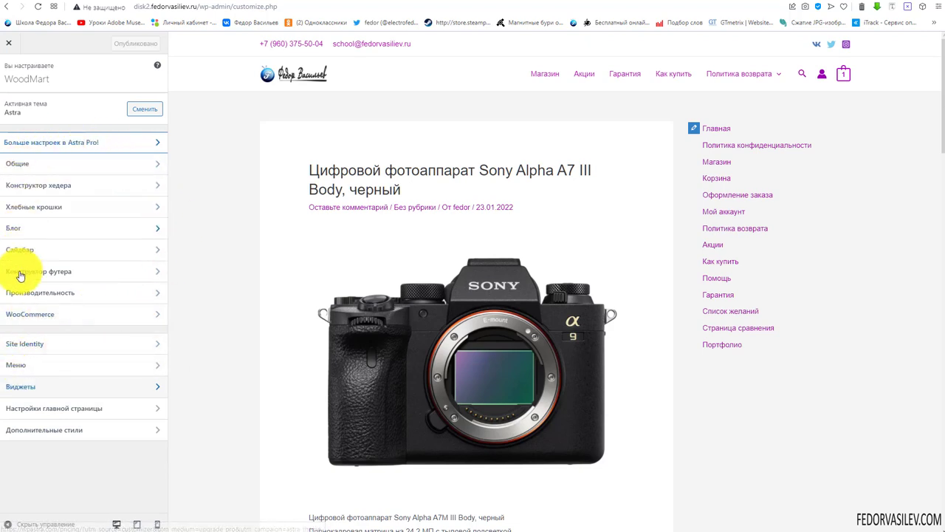
left_click(16, 364)
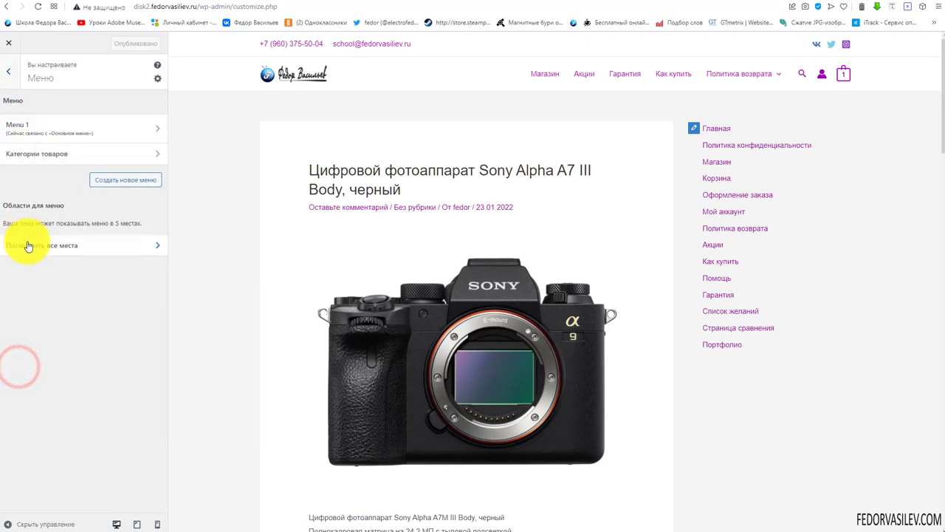
left_click(11, 76)
left_click(24, 386)
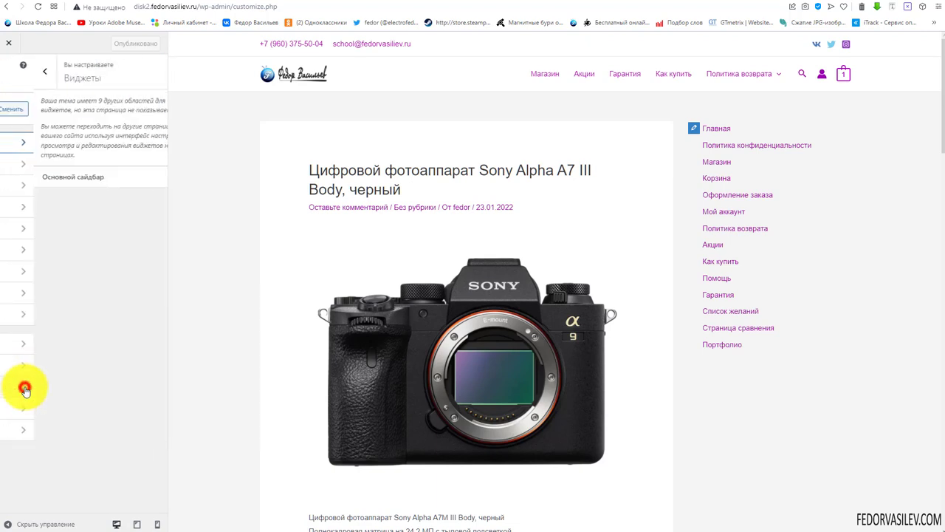
left_click(11, 72)
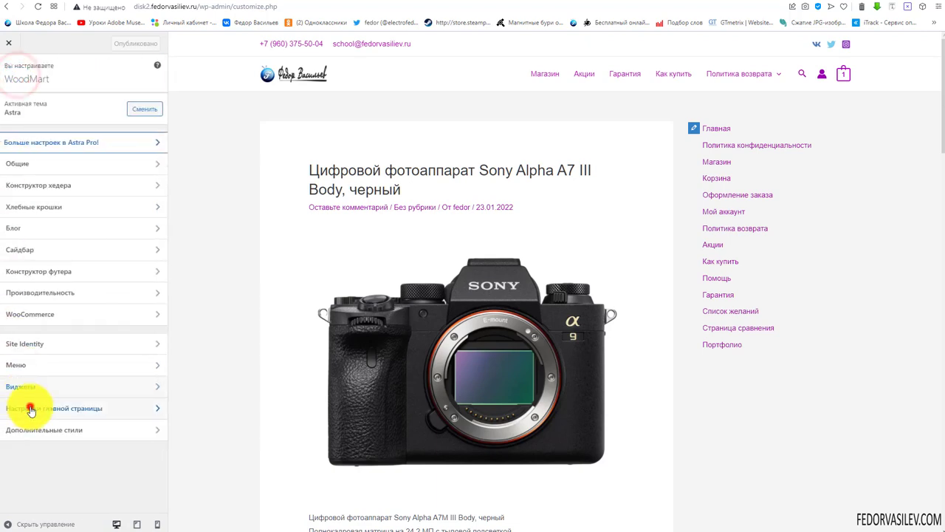
left_click(29, 406)
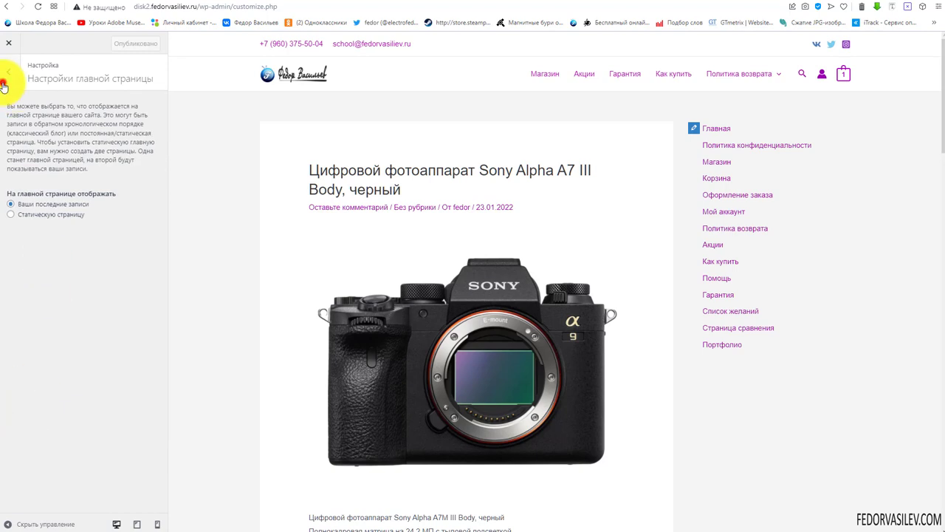
left_click(4, 84)
left_click(45, 434)
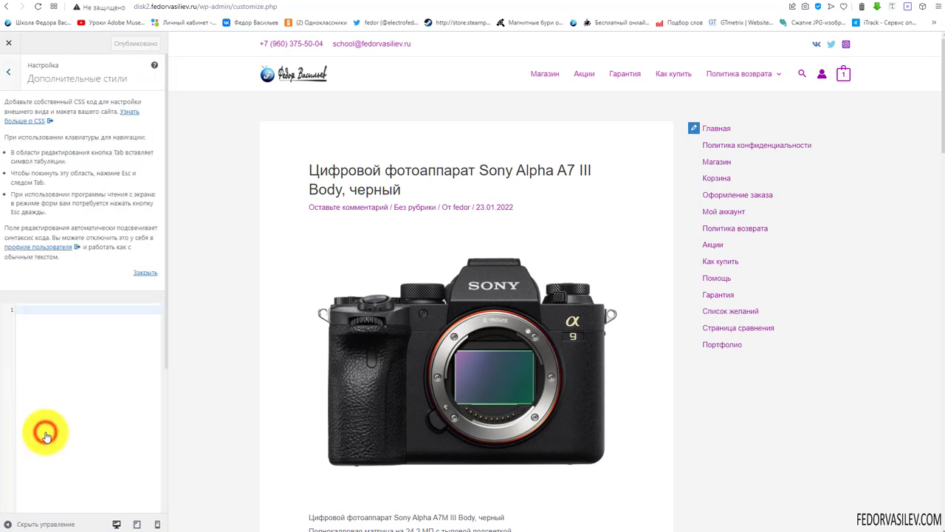
left_click(5, 78)
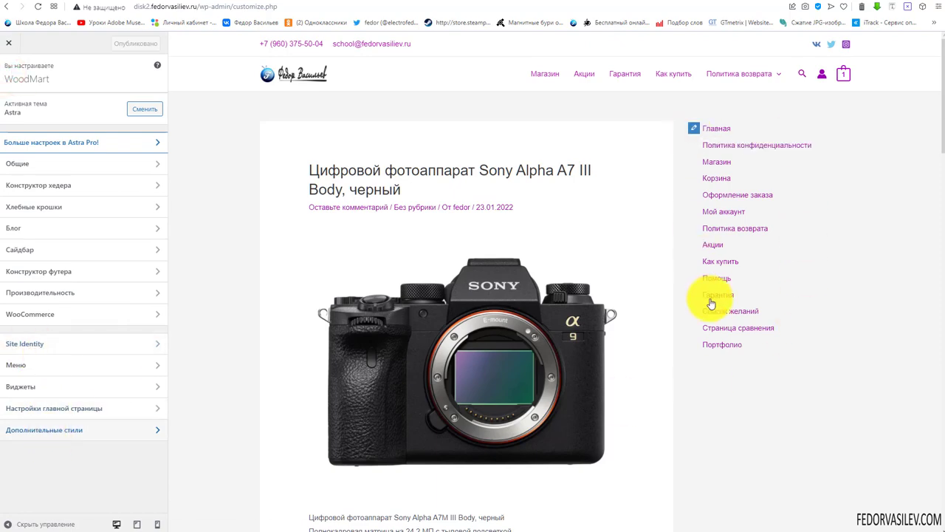
scroll(707, 305, "down", 5)
scroll(710, 303, "up", 5)
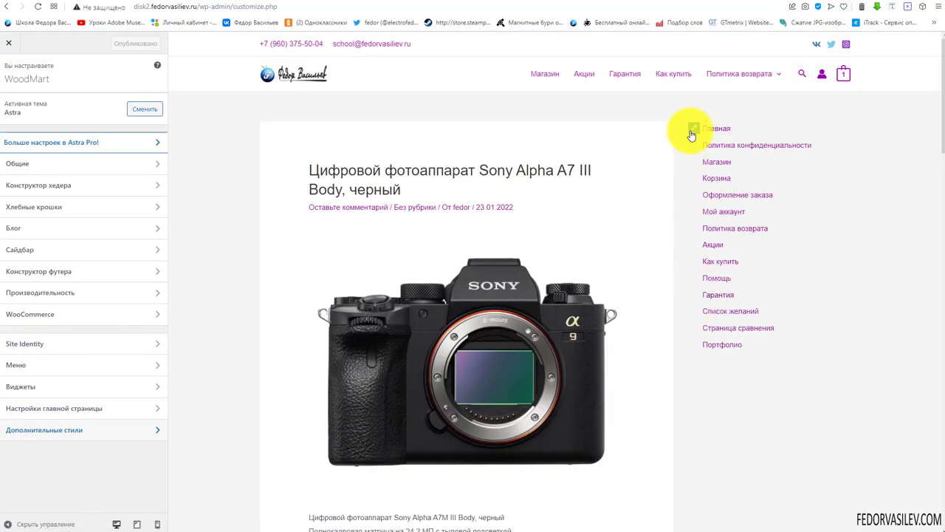
left_click(692, 132)
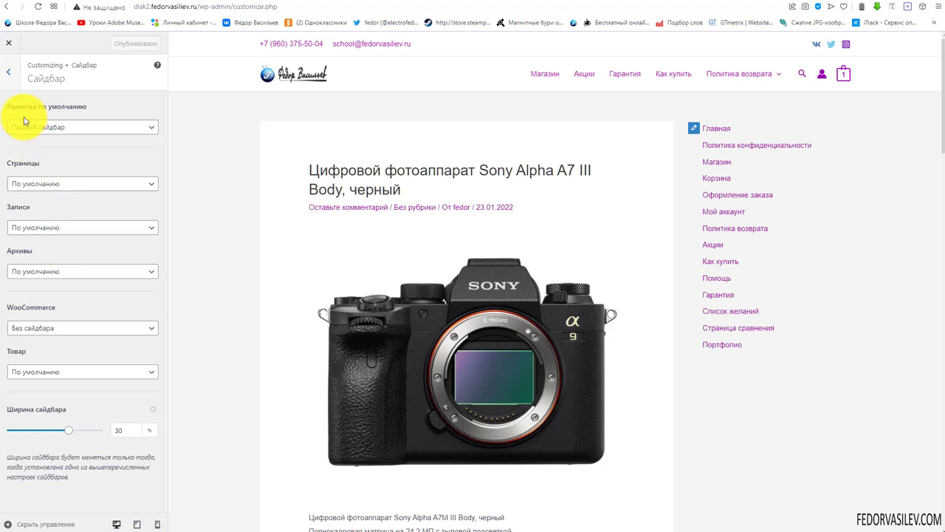
Set Разметка по умолчанию to Левый сайдбар and publish
left_click(79, 130)
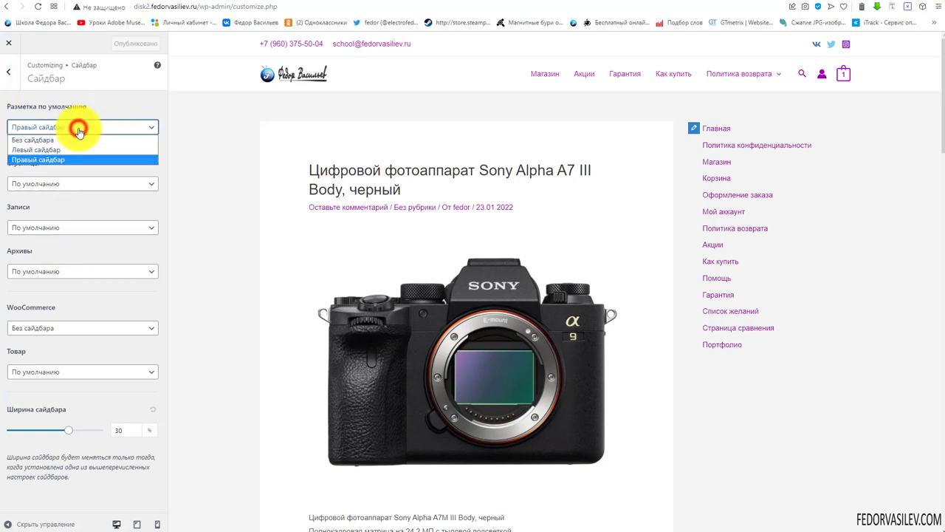
left_click(68, 148)
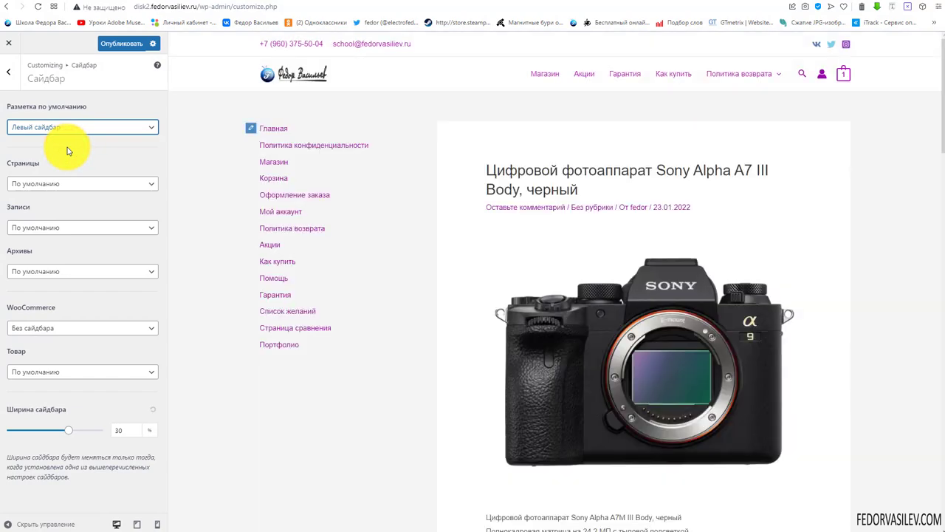
scroll(596, 317, "down", 5)
scroll(601, 325, "up", 4)
scroll(597, 348, "up", 1)
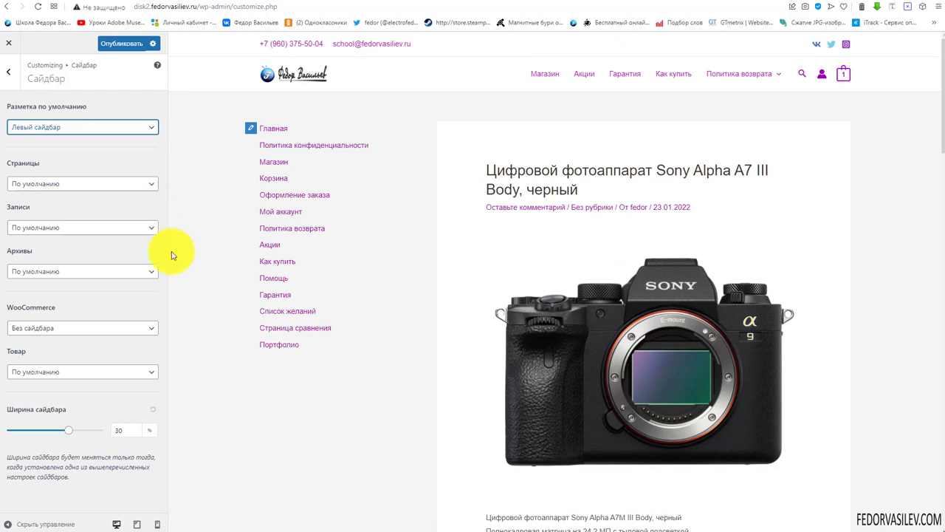
left_click(121, 46)
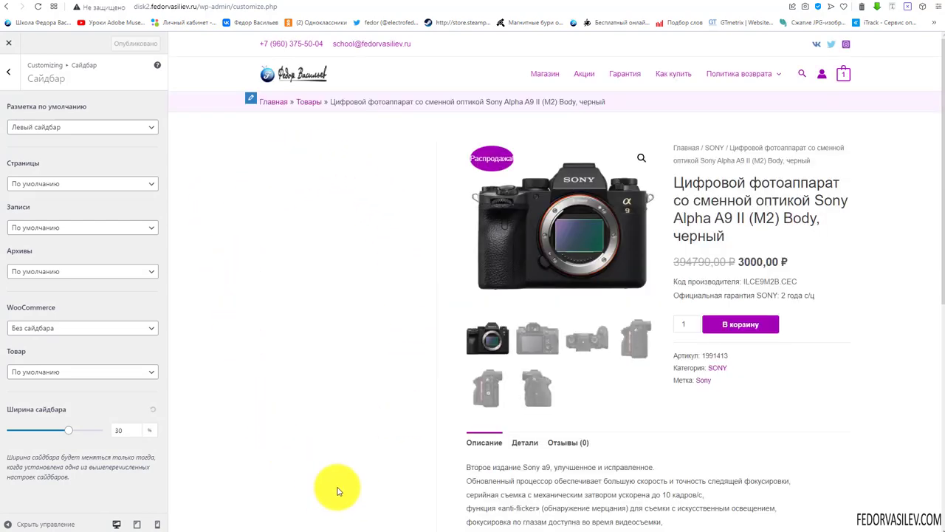
Preview the Магазин page, the first Sony camera product and Акции with the left sidebar
scroll(265, 271, "down", 6)
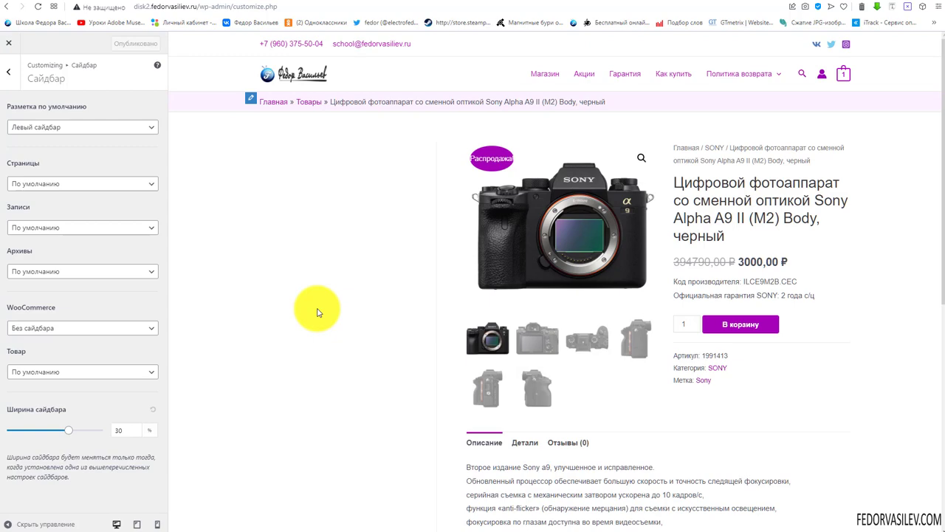
left_click(546, 76)
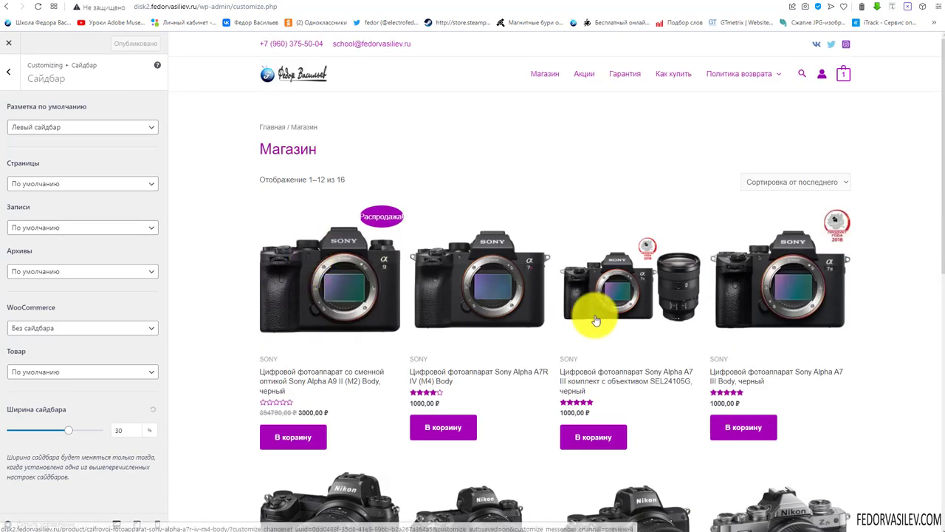
left_click(355, 287)
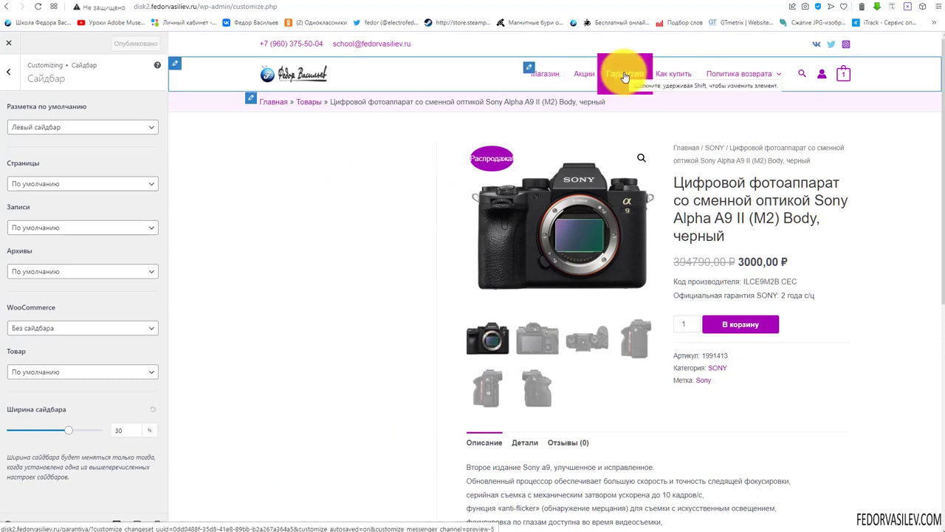
left_click(584, 73)
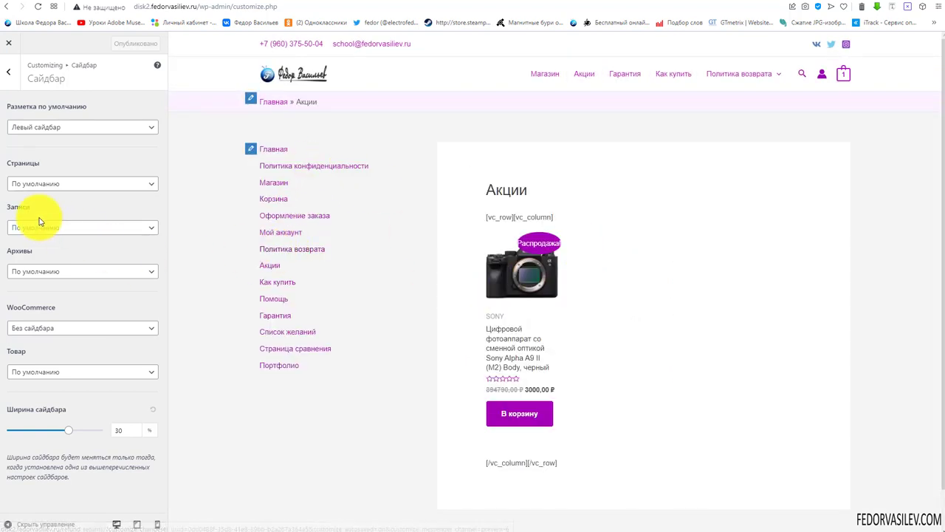
Try removing the sidebar from pages, then restore the default page sidebar layout
left_click(37, 183)
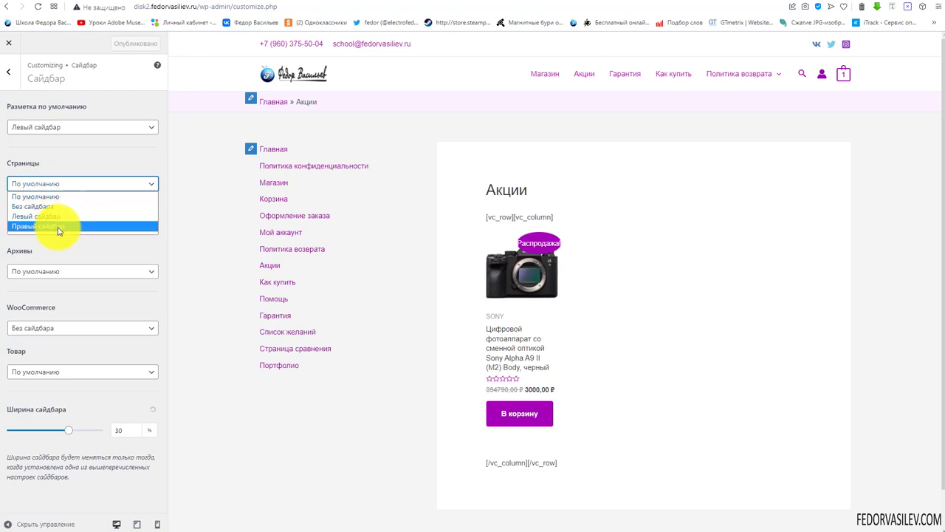
left_click(53, 210)
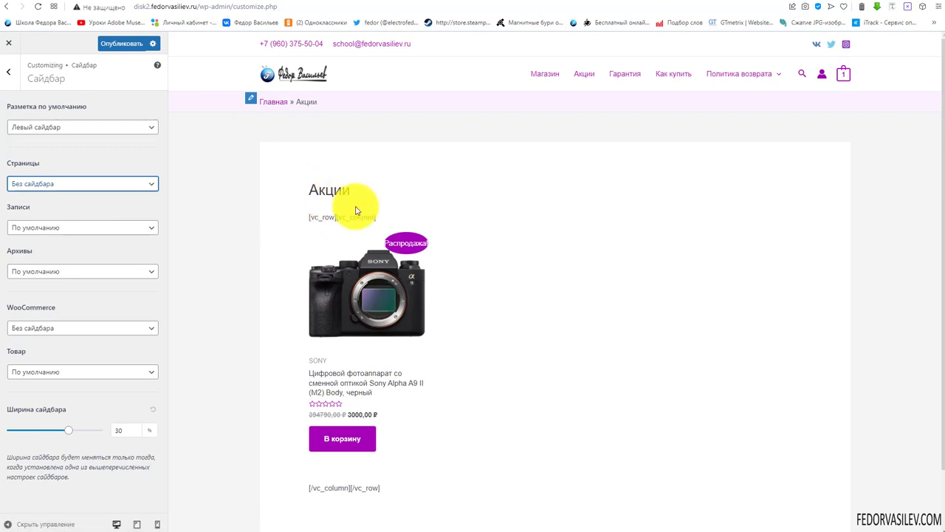
scroll(356, 210, "down", 2)
scroll(359, 158, "up", 2)
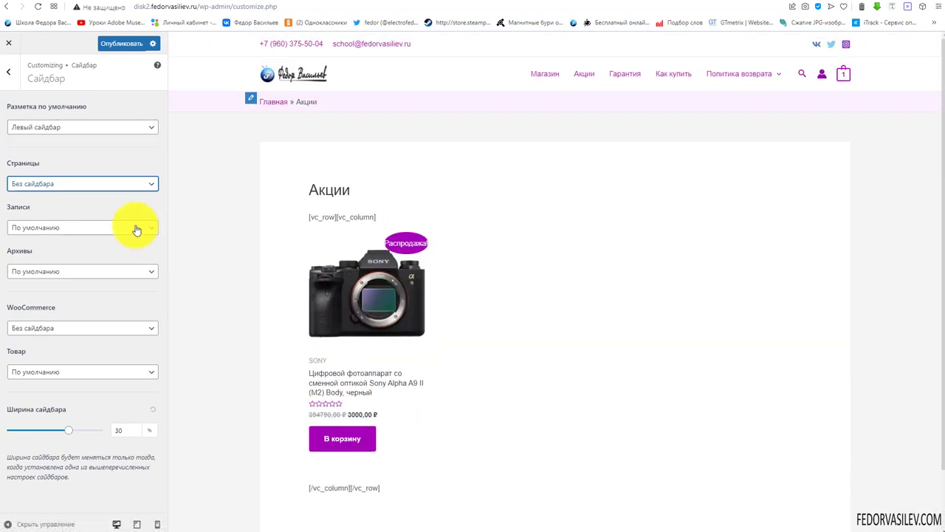
left_click(95, 189)
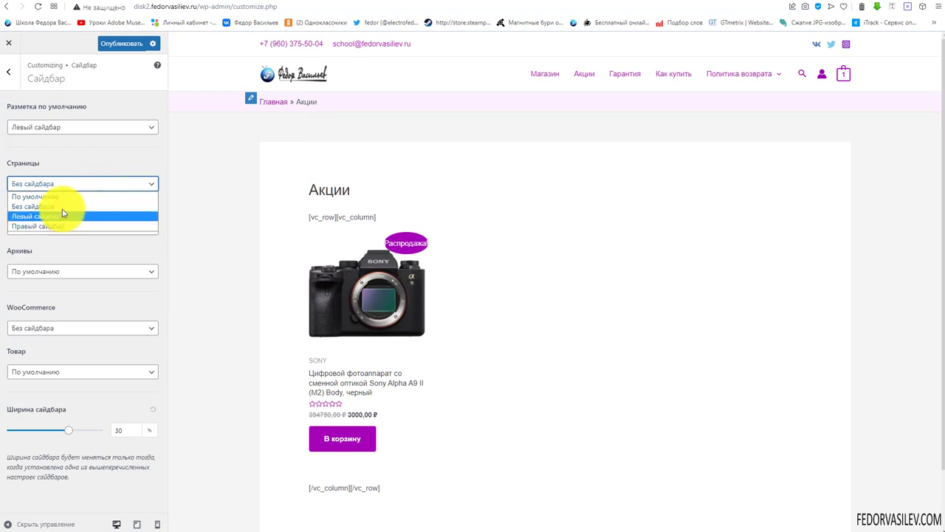
left_click(63, 198)
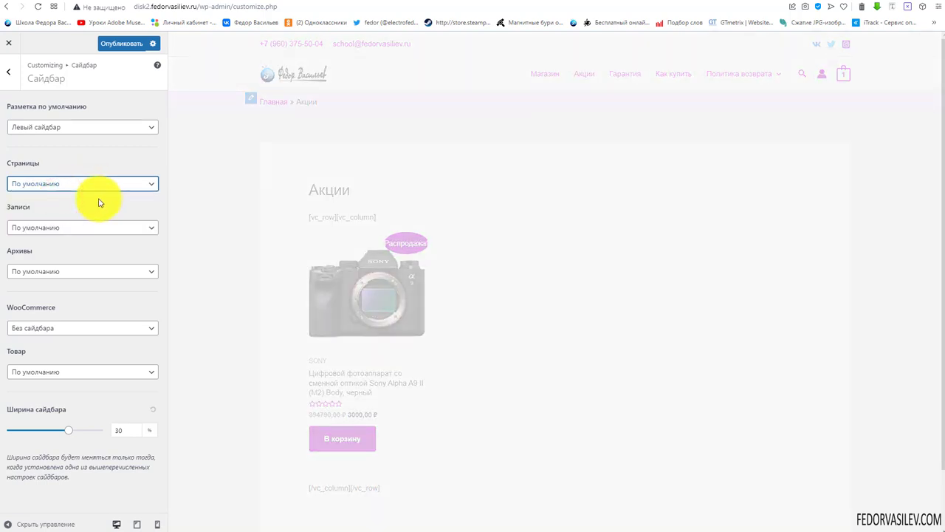
Bring up the Sony Alpha A7 III post in the preview from the home page
left_click(75, 228)
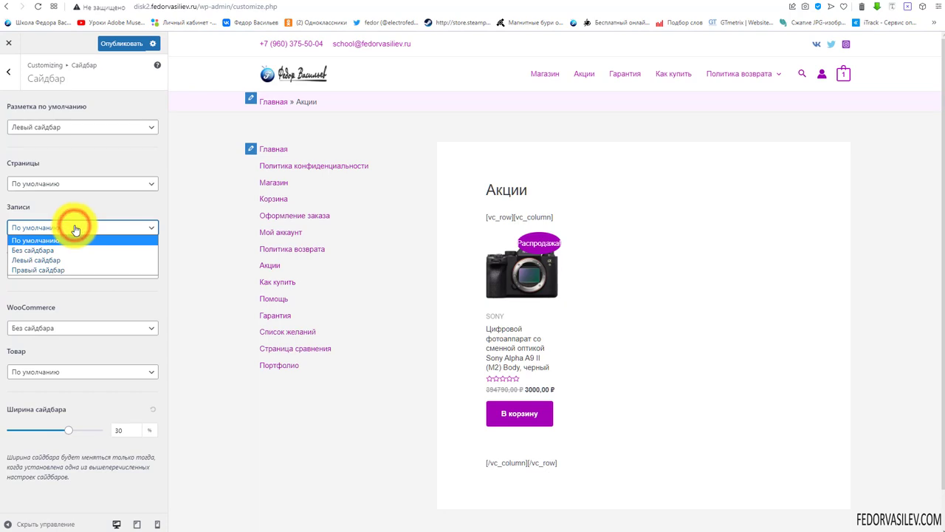
left_click(70, 207)
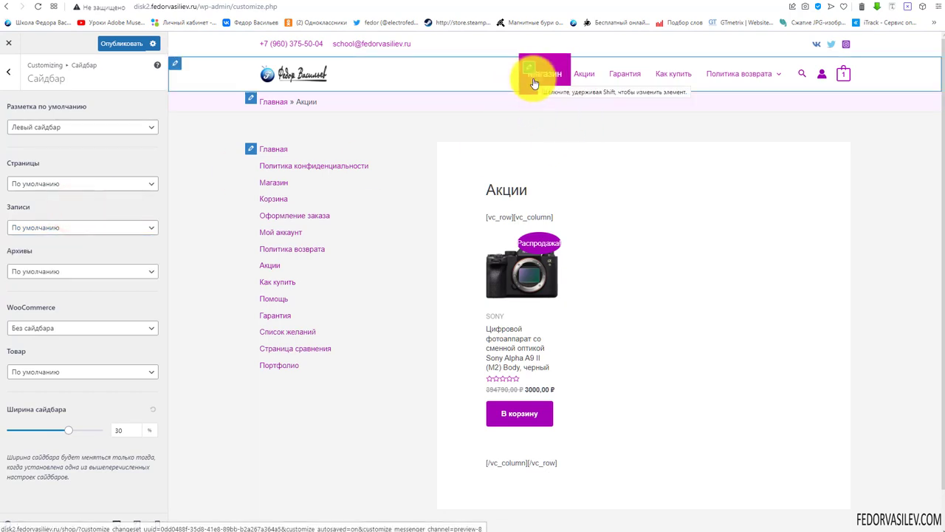
left_click(281, 72)
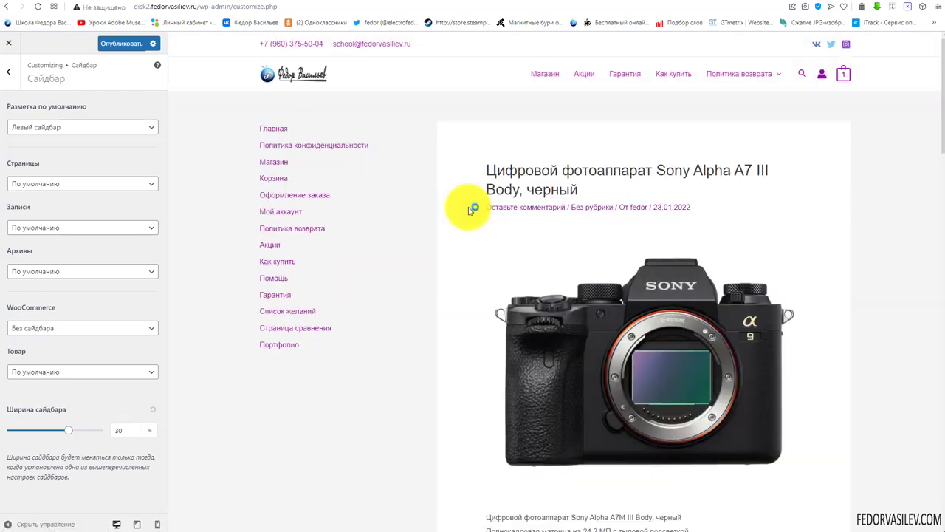
scroll(487, 220, "down", 4)
left_click(582, 177)
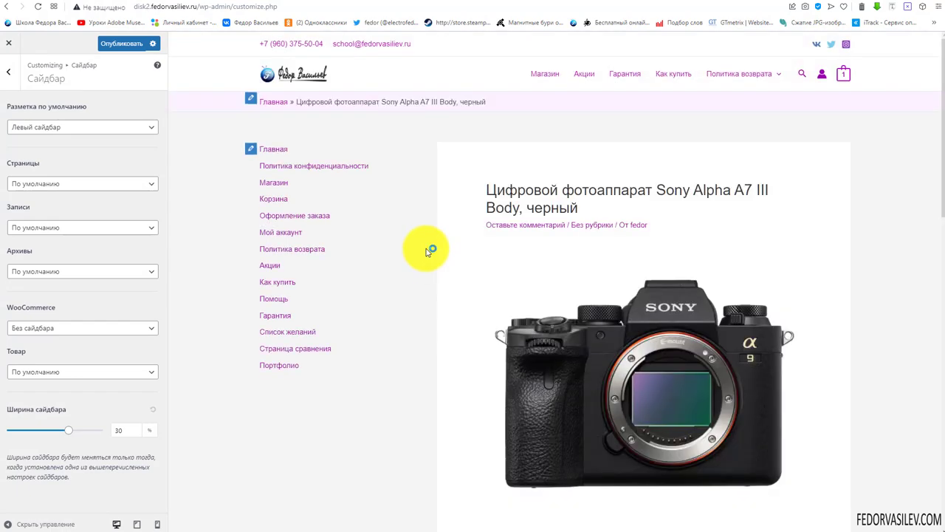
scroll(428, 248, "down", 10)
scroll(413, 248, "up", 5)
scroll(410, 248, "up", 5)
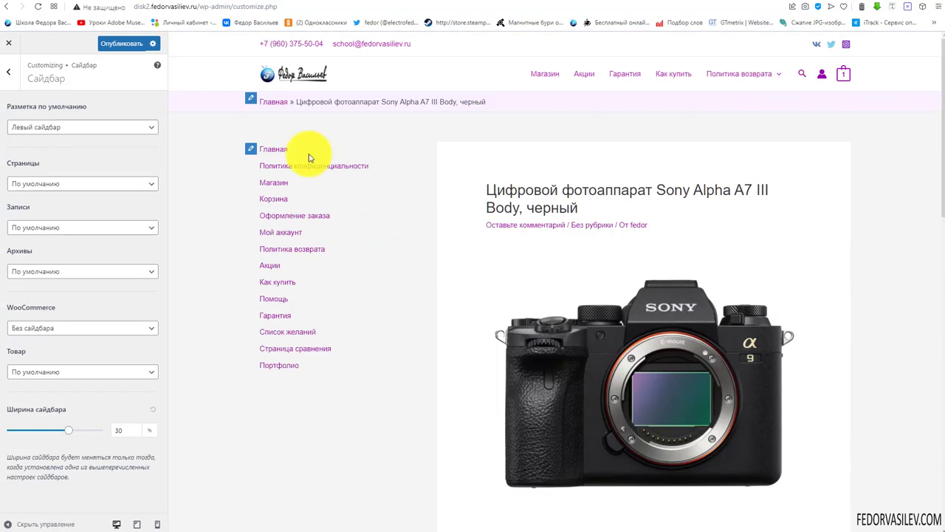
Set Записи to Без сайдбара and check the full-width post
left_click(40, 229)
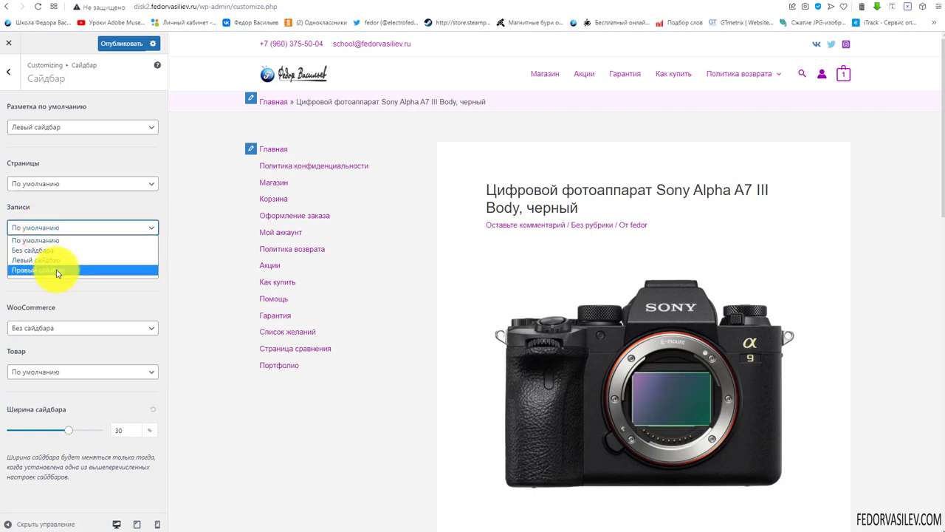
left_click(48, 251)
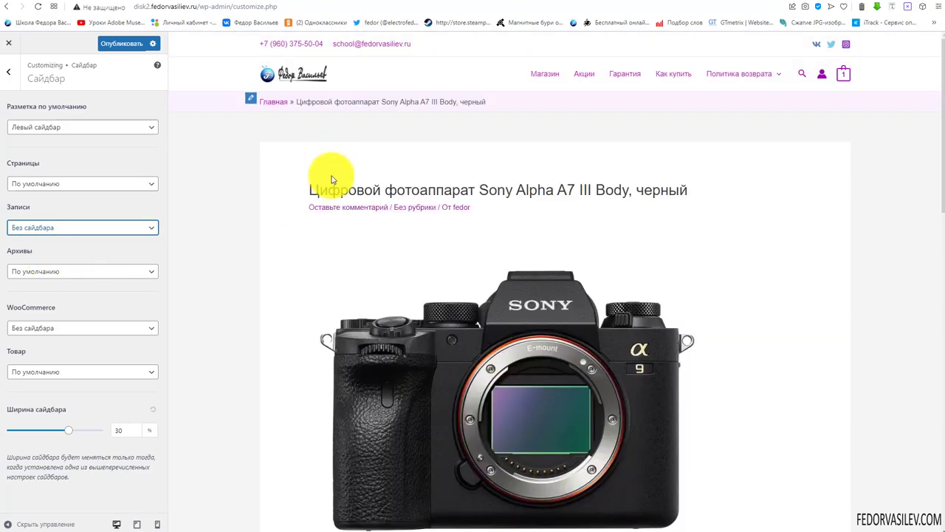
scroll(332, 185, "down", 10)
scroll(332, 192, "up", 10)
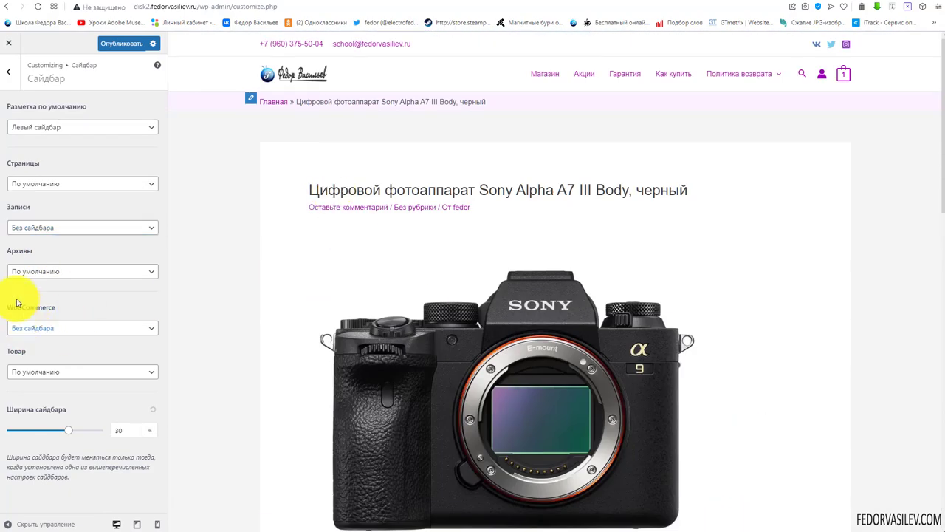
Show the Магазин page in the preview and give WooCommerce pages a Левый сайдбар
left_click(84, 307)
left_click(556, 75)
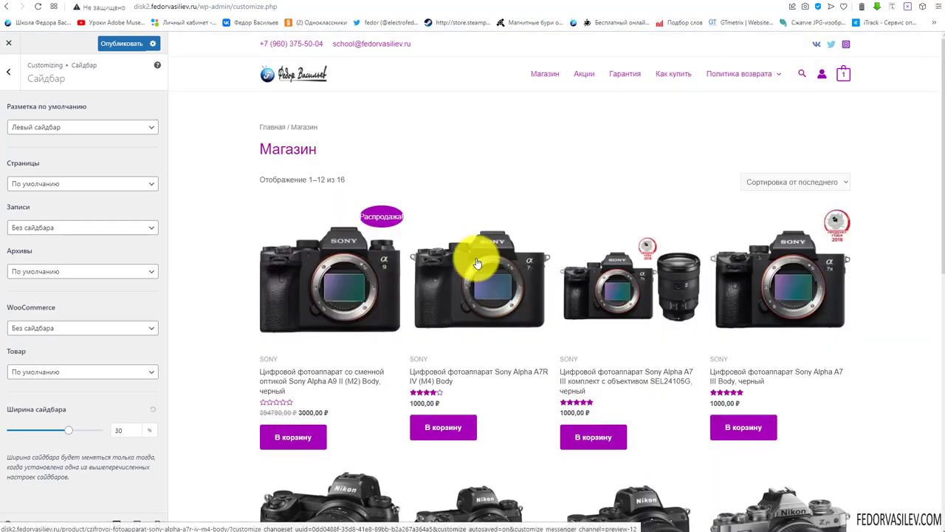
scroll(281, 264, "down", 5)
scroll(288, 270, "up", 5)
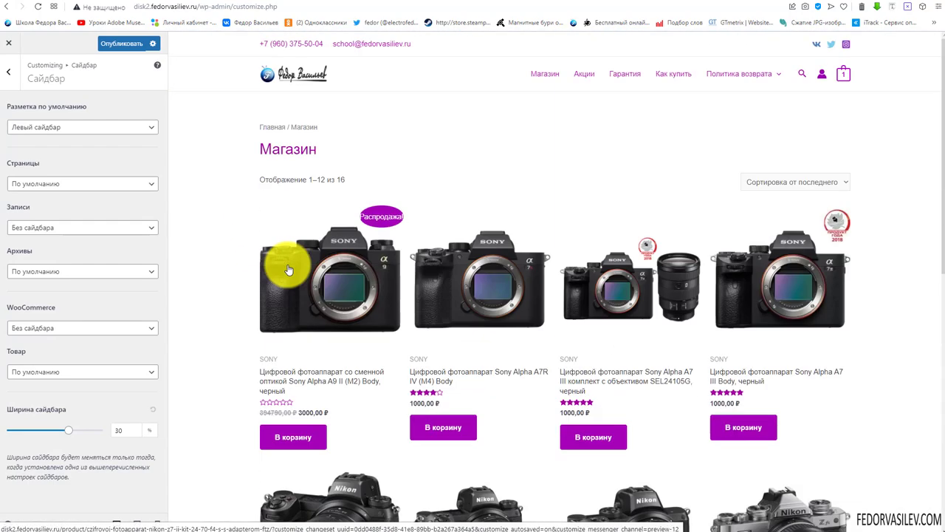
left_click(29, 328)
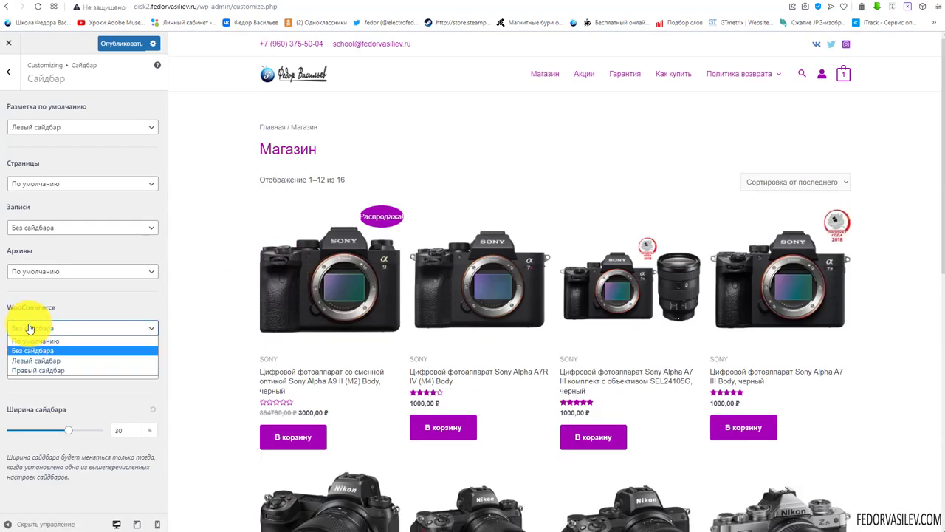
left_click(38, 361)
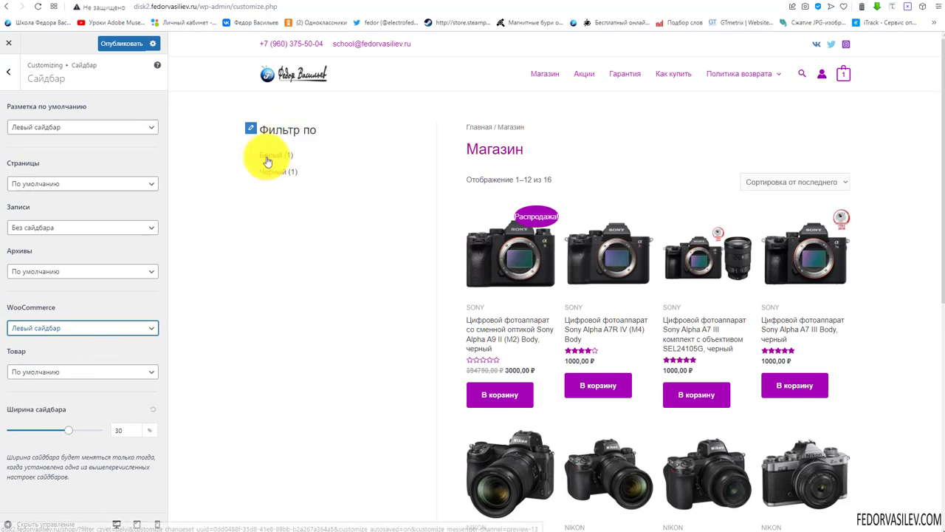
Test the white and black colour filter links, keeping the left sidebar
left_click(265, 155)
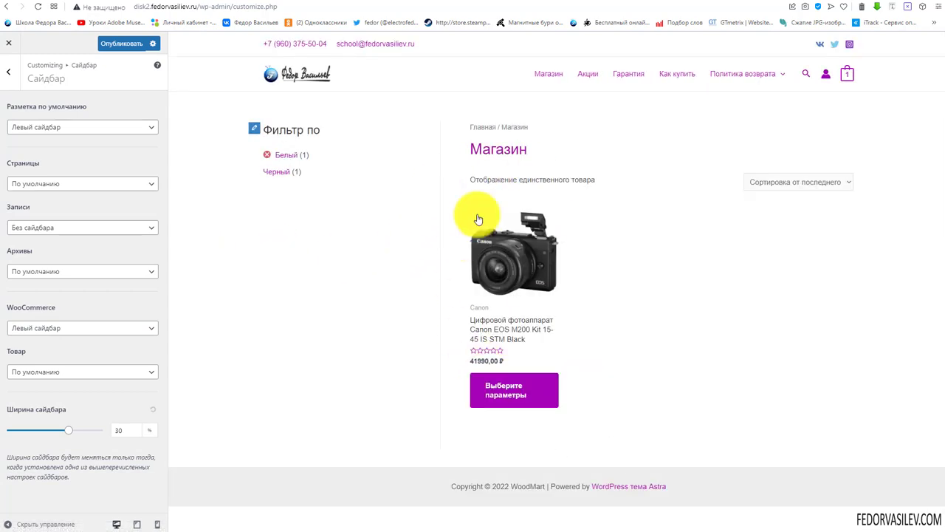
left_click(275, 171)
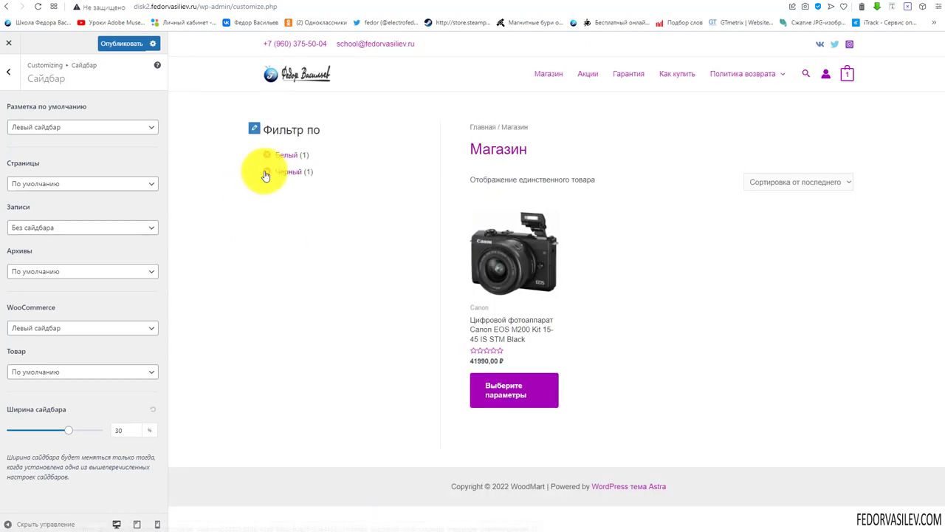
left_click(263, 172)
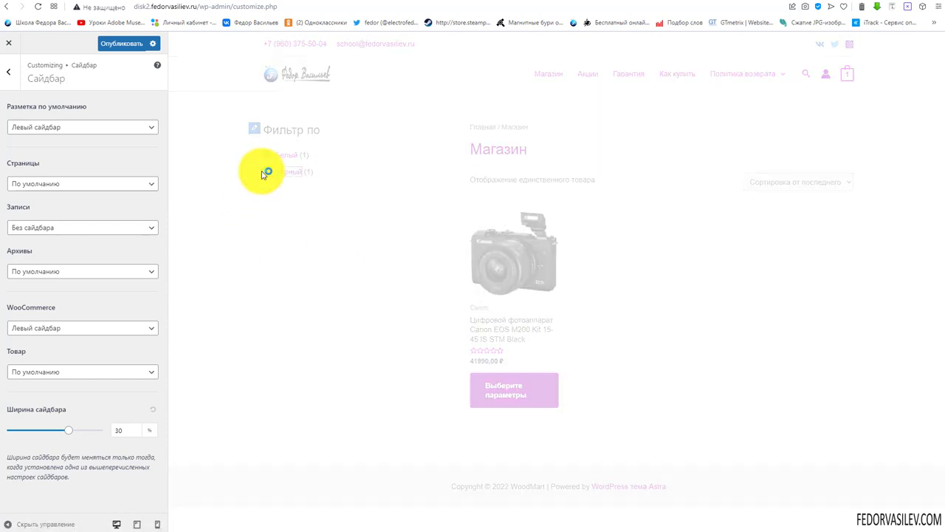
left_click(266, 154)
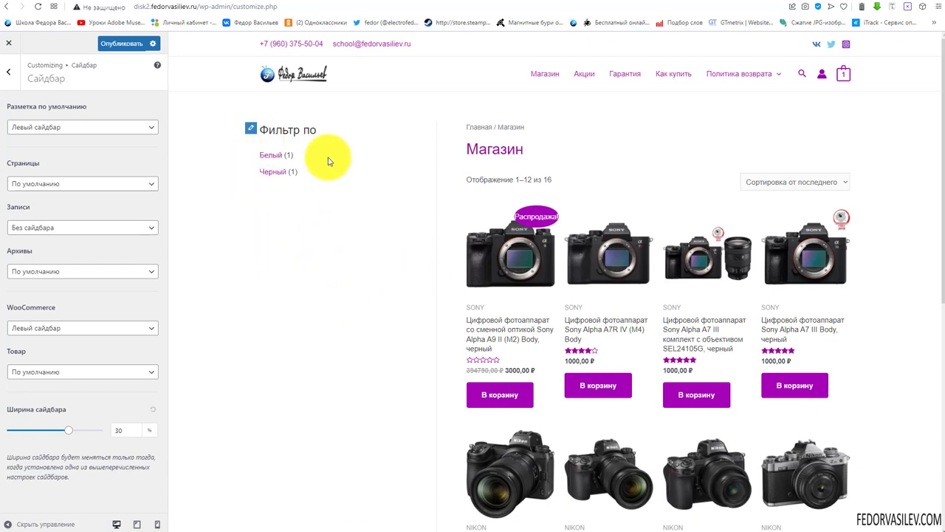
left_click(74, 331)
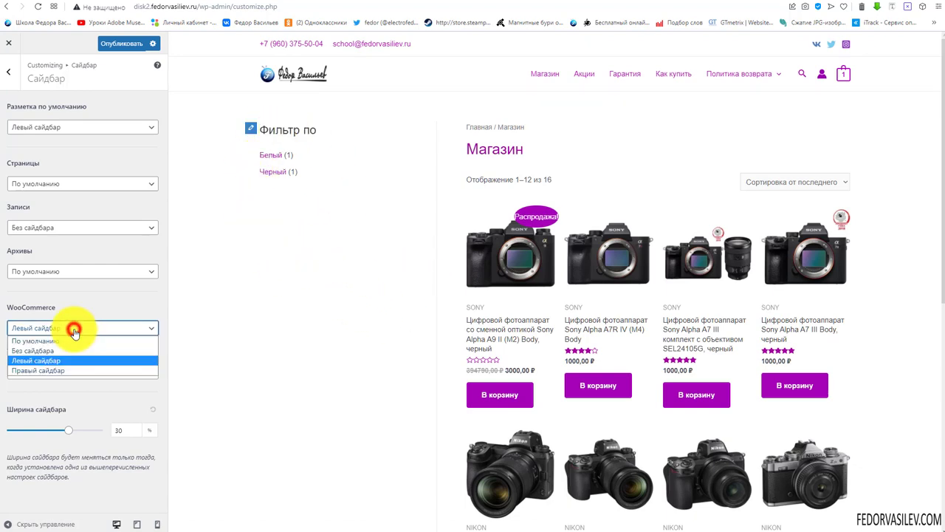
left_click(119, 294)
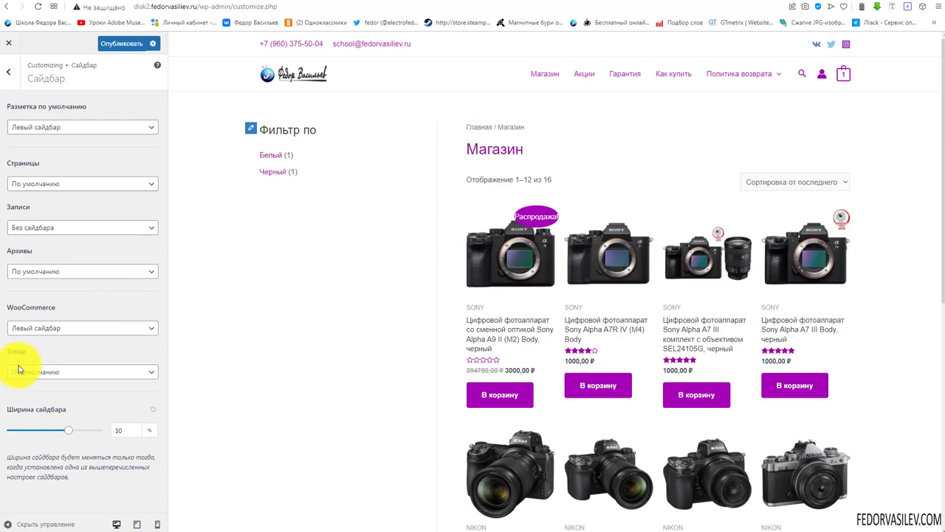
Go to the Sony Alpha A9 II product and give single products a left sidebar
left_click(517, 253)
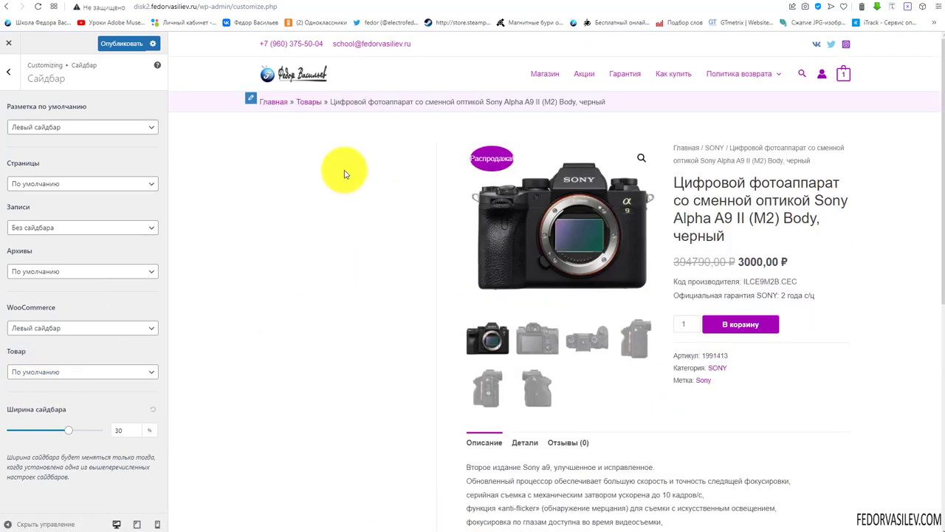
left_click(137, 373)
left_click(107, 404)
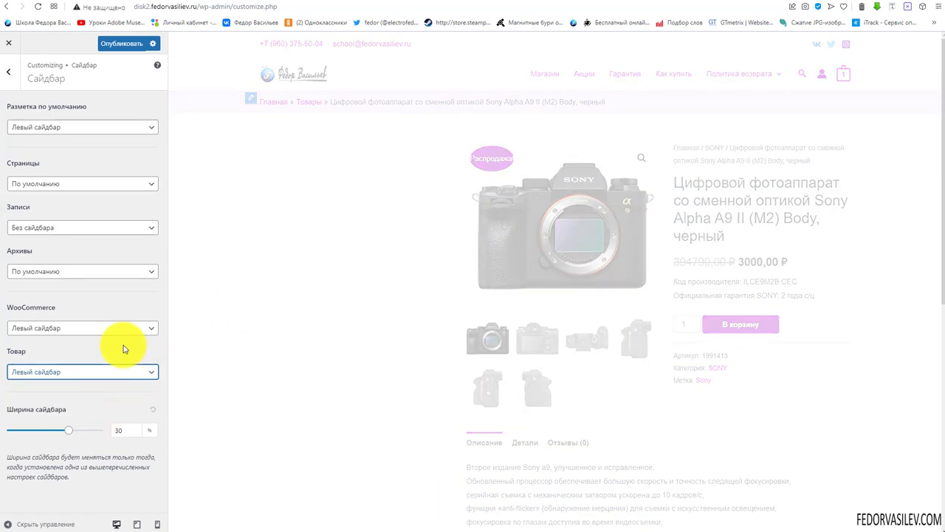
Narrow the sidebar to 15% and set Товар to Без сайдбара on the Sony A9 II page
left_click_drag(68, 430, 35, 431)
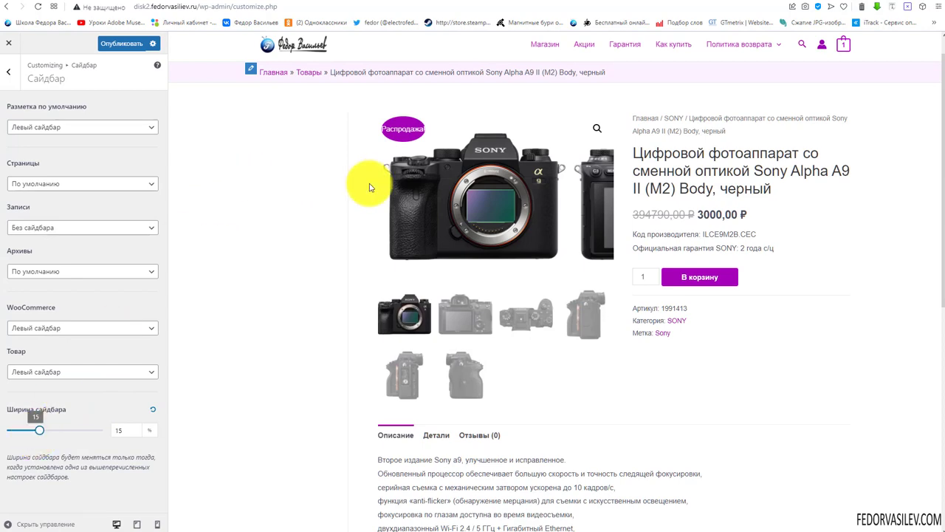
left_click(532, 46)
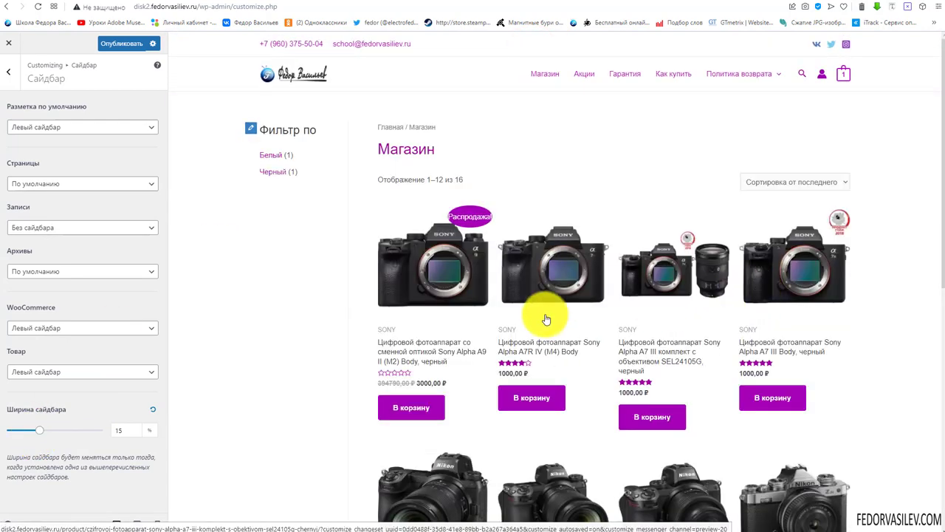
left_click(452, 241)
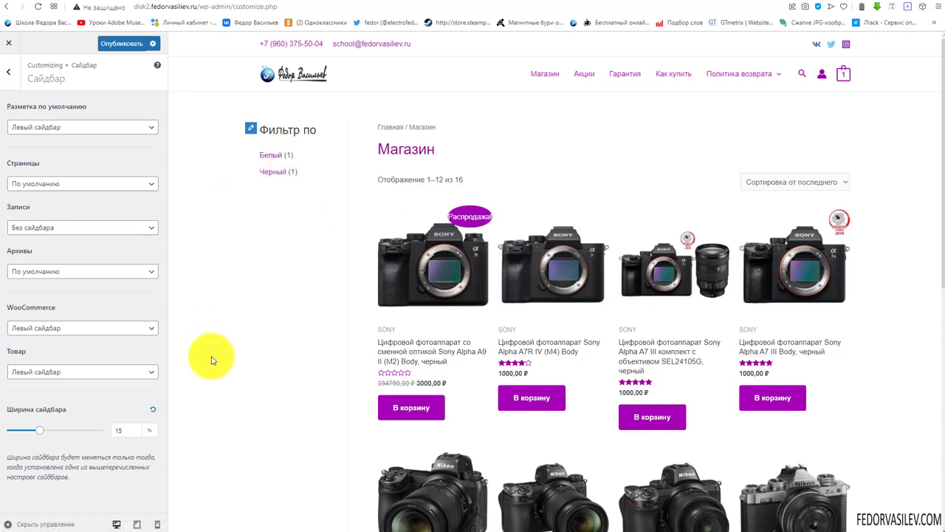
left_click(24, 375)
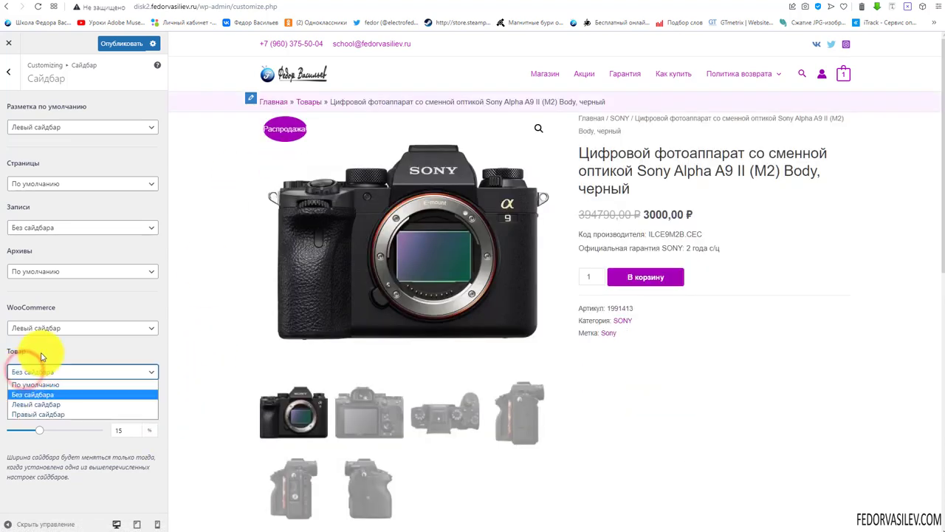
left_click(37, 363)
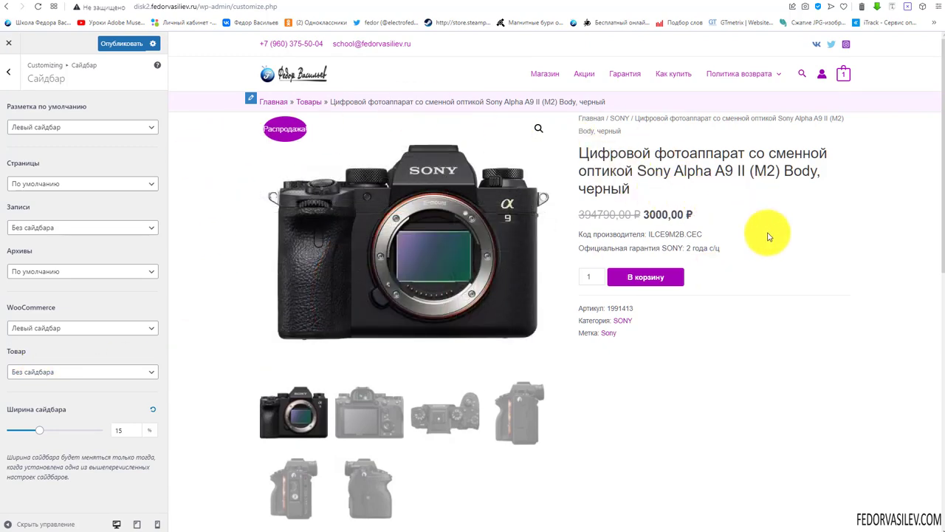
scroll(816, 230, "down", 6)
scroll(818, 232, "up", 6)
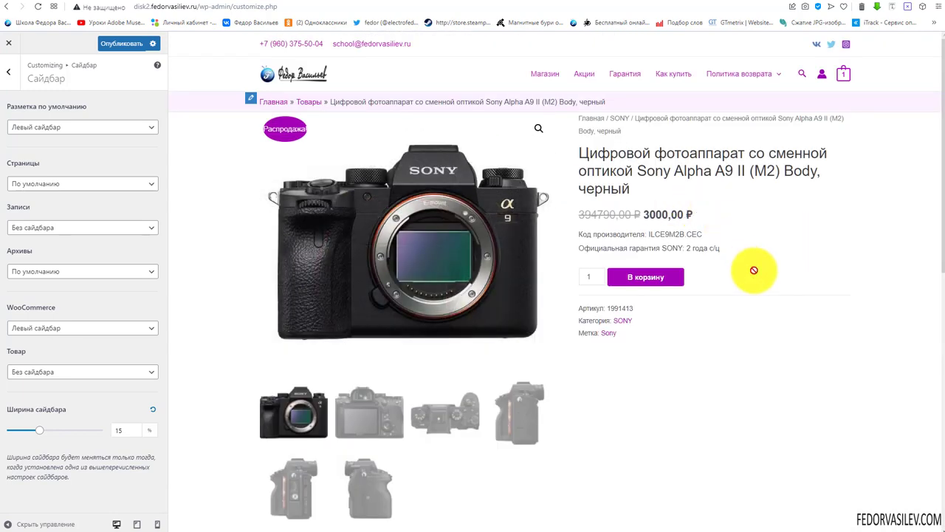
scroll(754, 270, "down", 6)
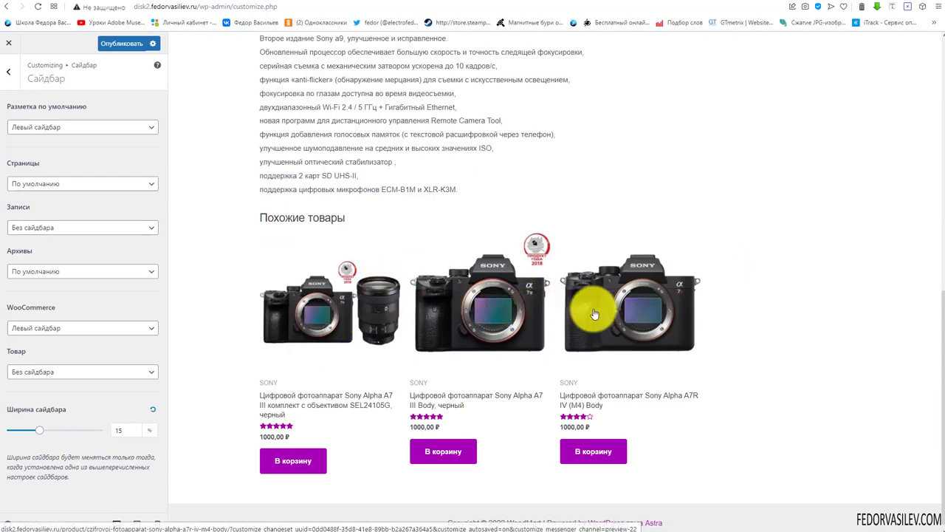
scroll(657, 340, "up", 10)
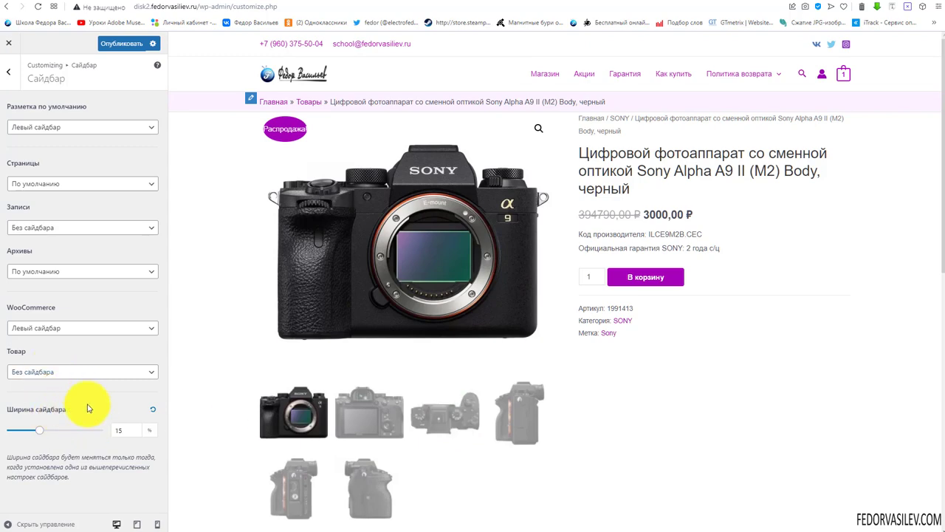
Publish the sidebar changes and return to the main Customizer sections
left_click(107, 44)
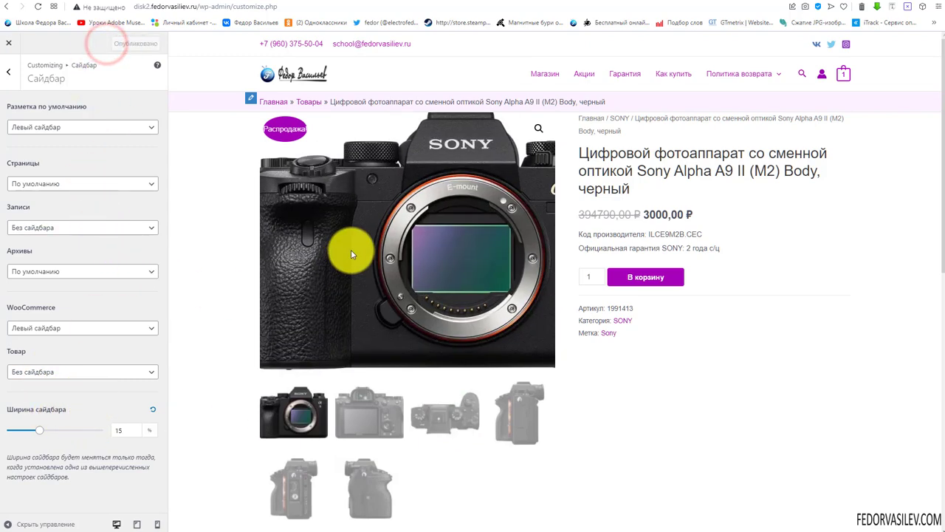
scroll(306, 337, "down", 6)
scroll(218, 298, "up", 4)
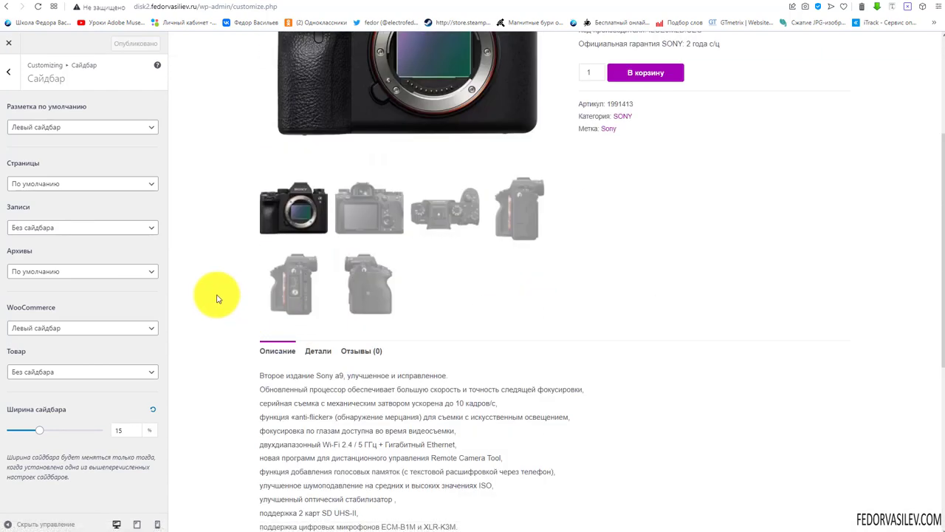
scroll(218, 299, "up", 3)
left_click(9, 72)
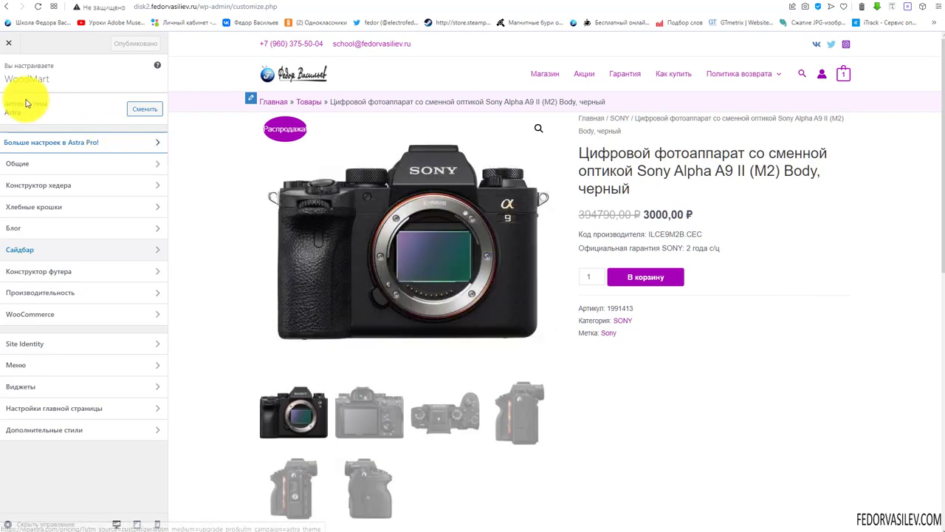
Leave the Customizer and edit the Магазин page with its Astra settings panel showing
left_click(9, 43)
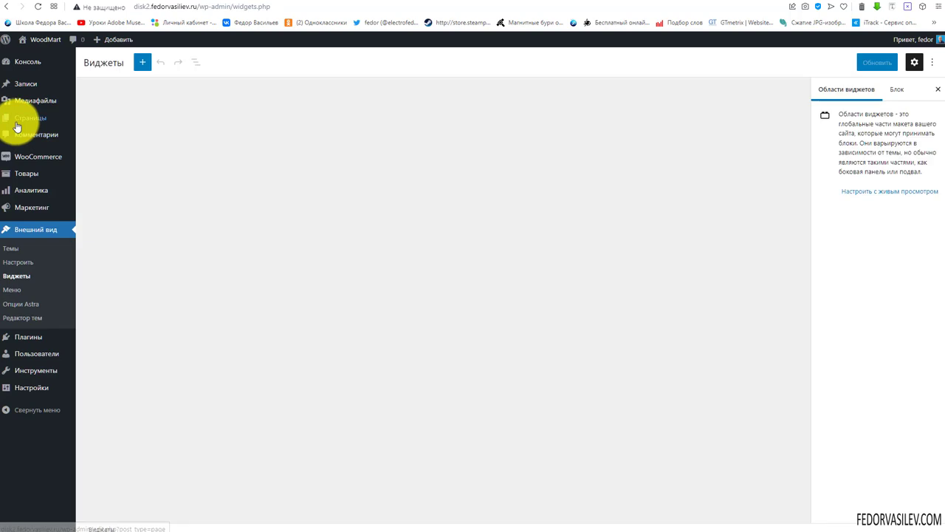
left_click(19, 117)
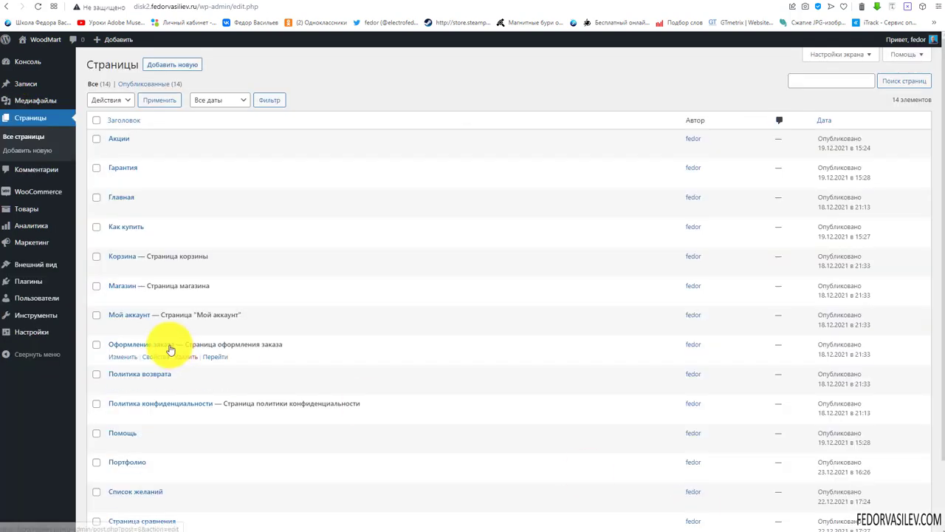
left_click(119, 287)
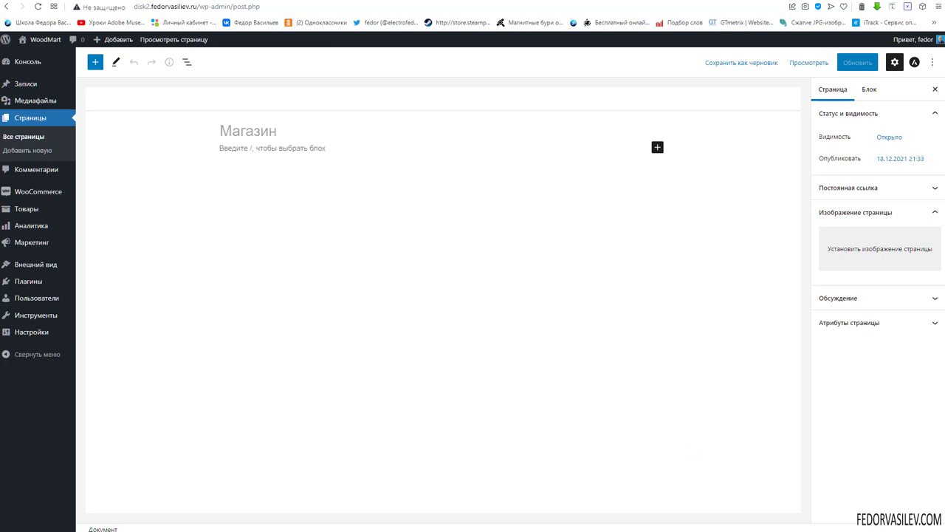
left_click(914, 64)
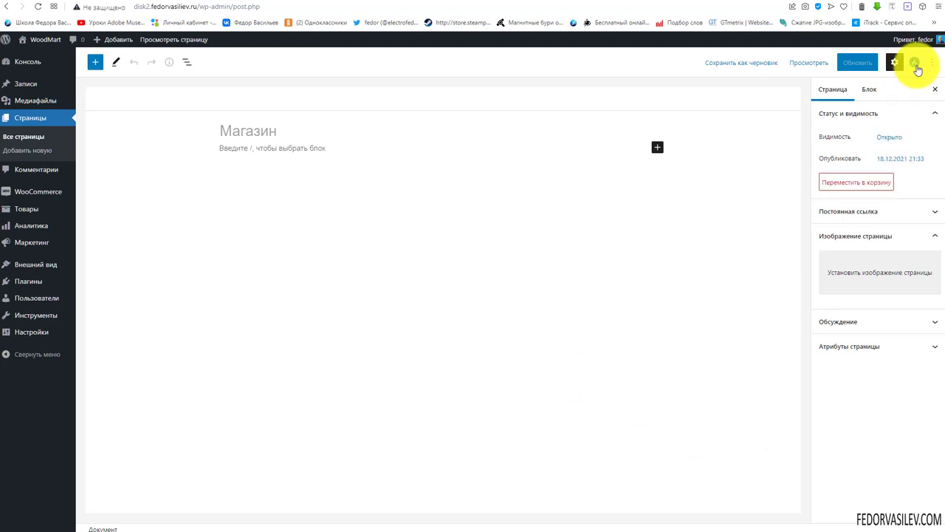
left_click(913, 63)
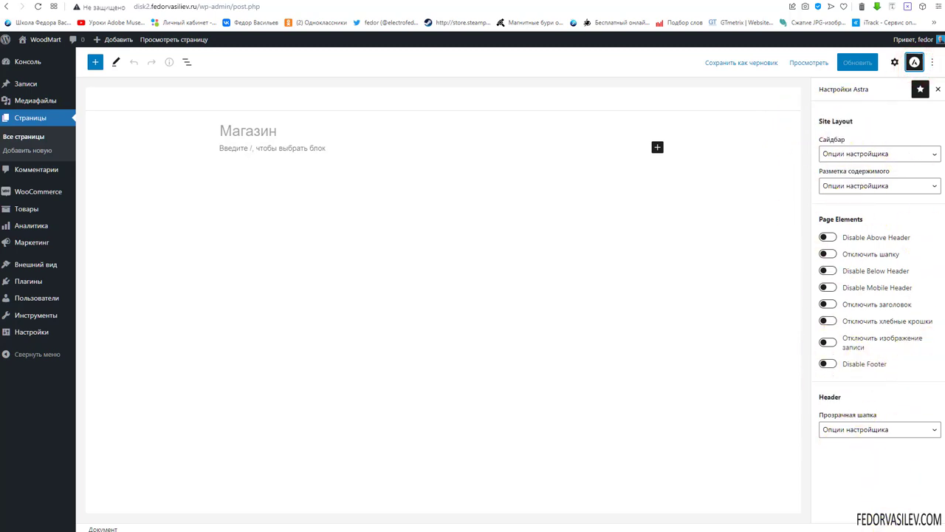
Review the Магазин page's Astra sidebar and content layout options, leaving them unchanged
left_click(873, 153)
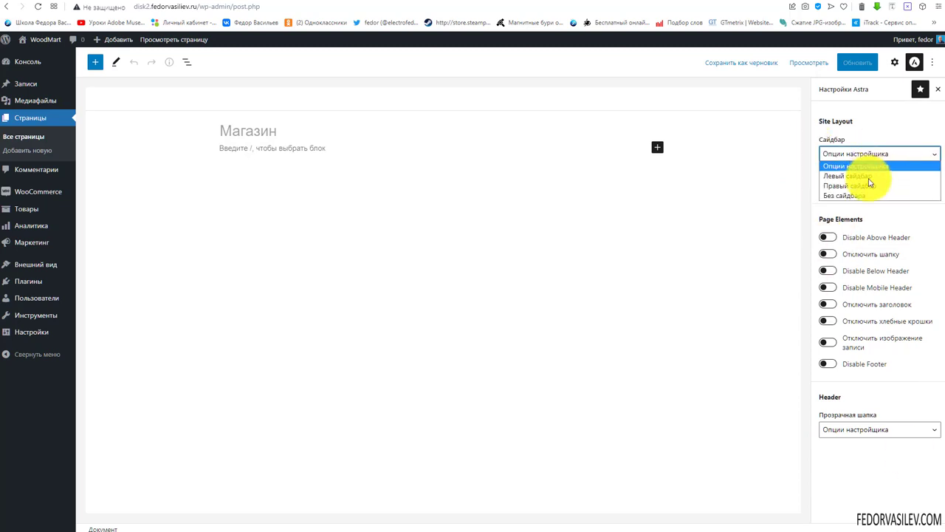
left_click(865, 122)
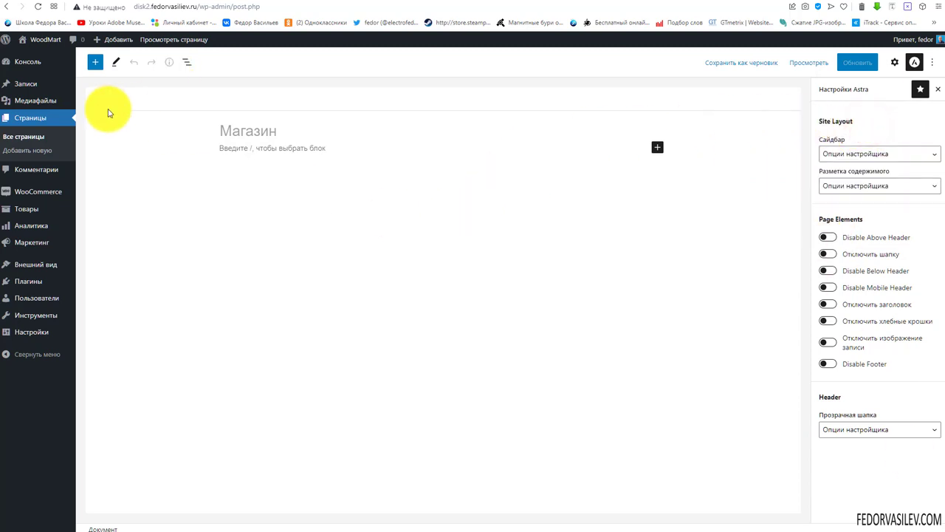
left_click(866, 155)
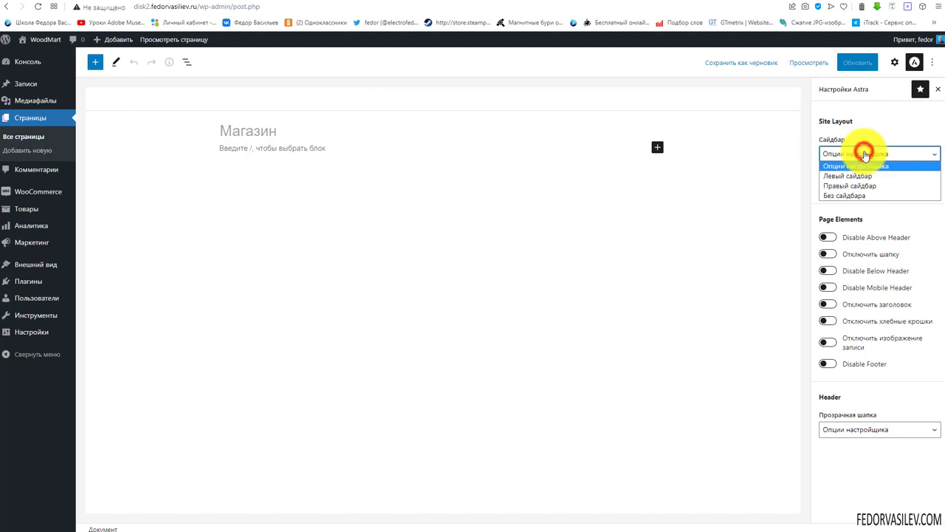
left_click(878, 130)
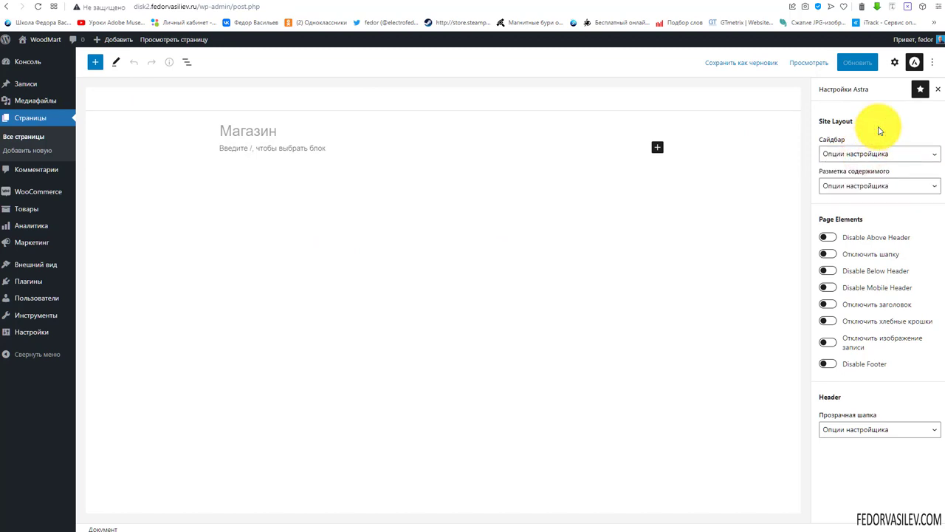
left_click(904, 153)
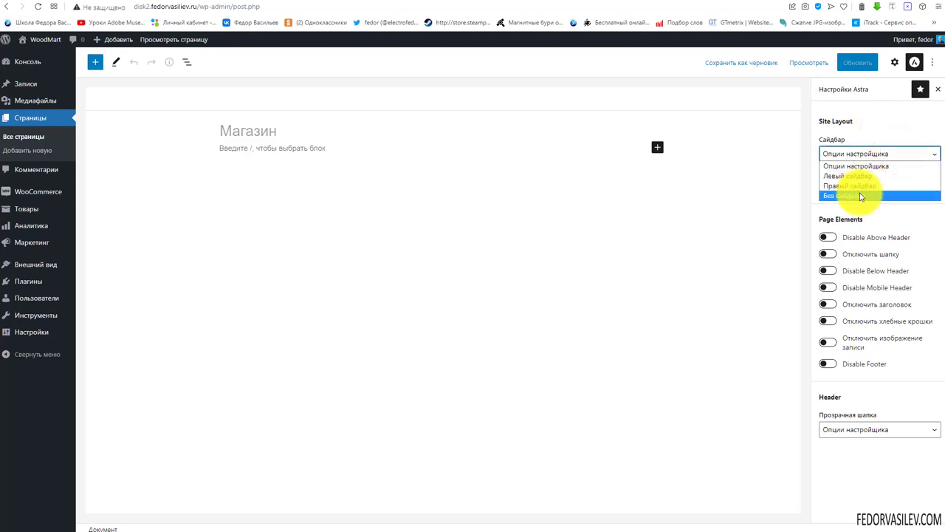
left_click(885, 124)
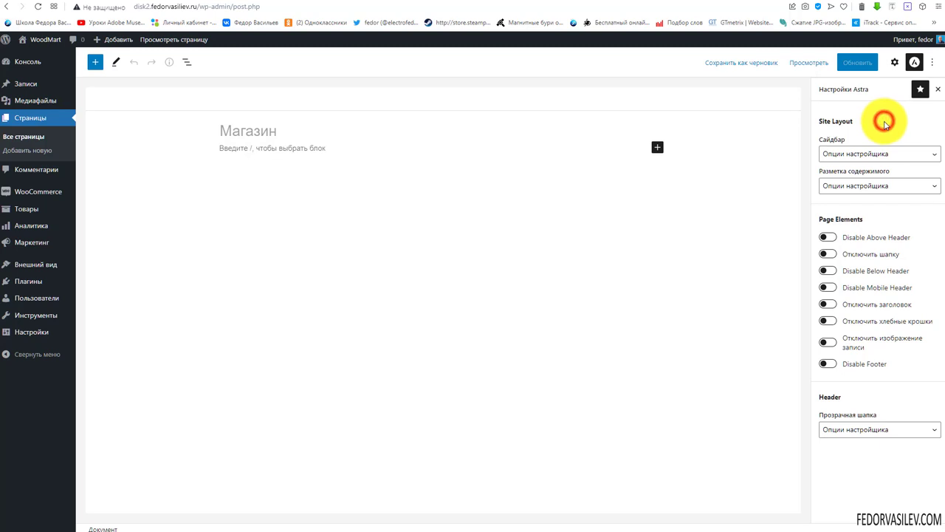
left_click(835, 155)
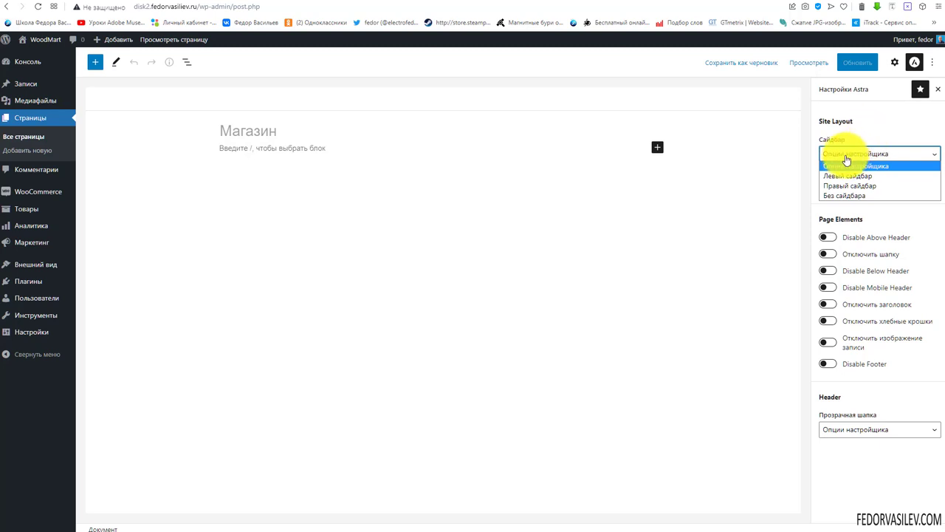
left_click(871, 119)
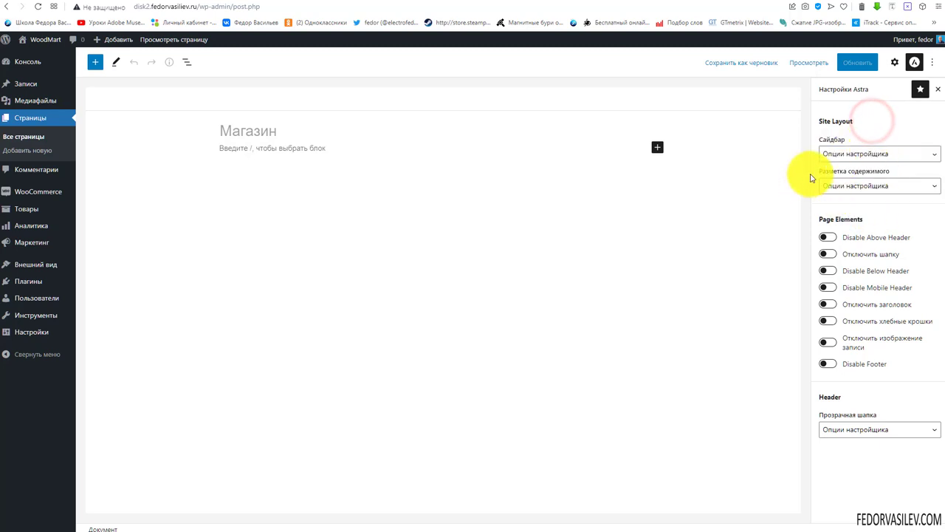
left_click(865, 186)
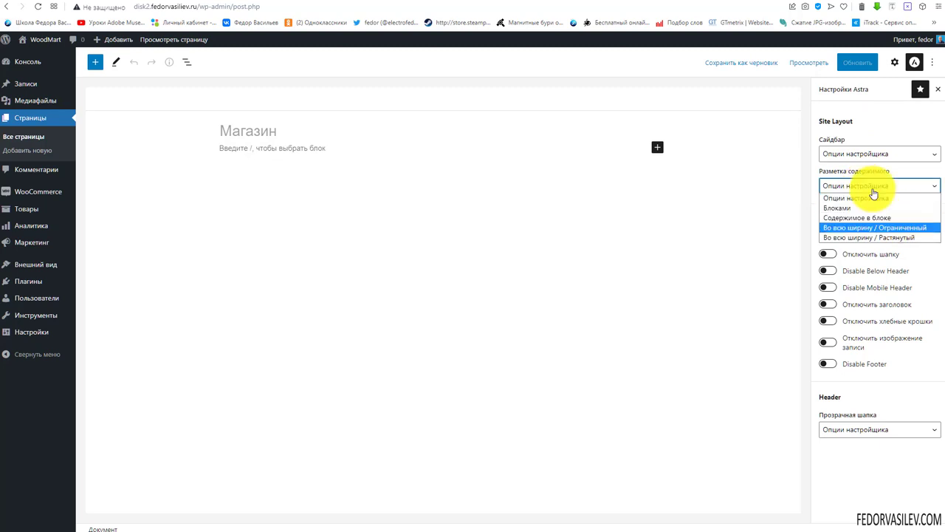
left_click(895, 122)
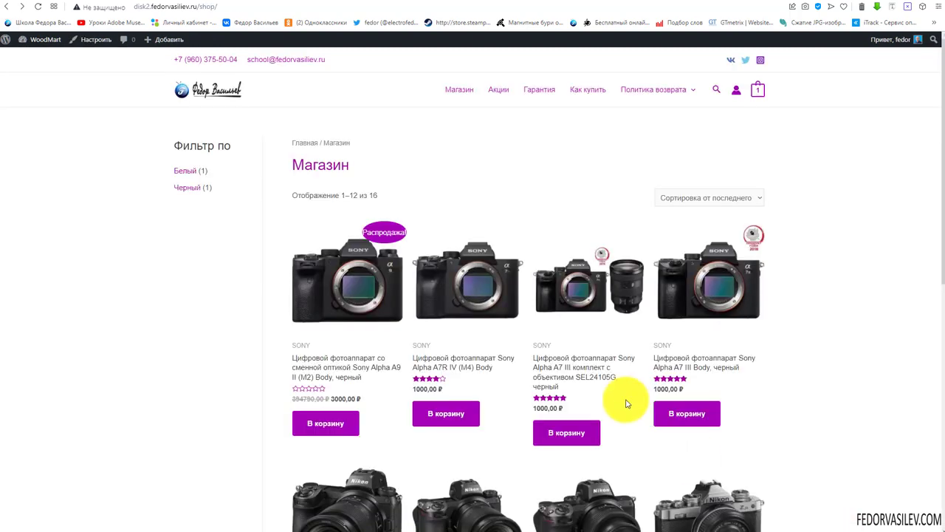
Disable the Магазин page title, update the page, and reload the shop to verify
double_click(317, 166)
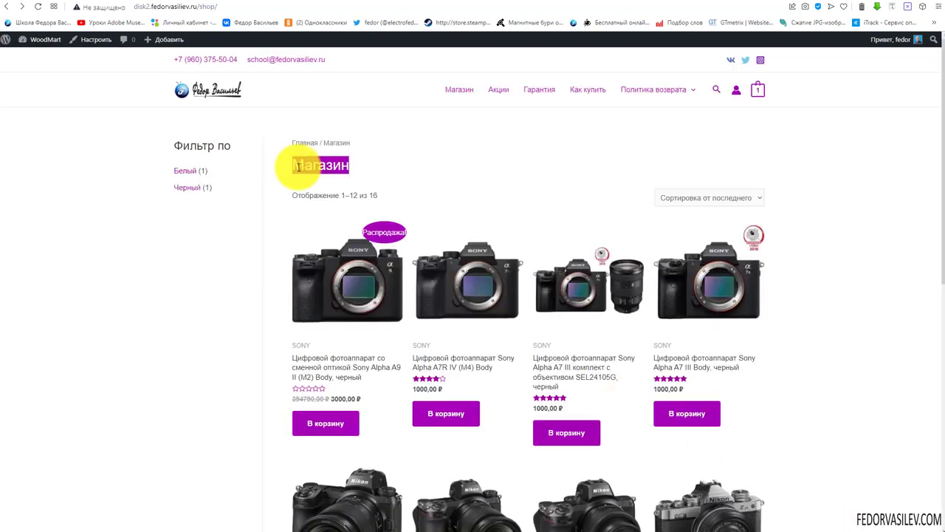
left_click(437, 162)
left_click(783, 0)
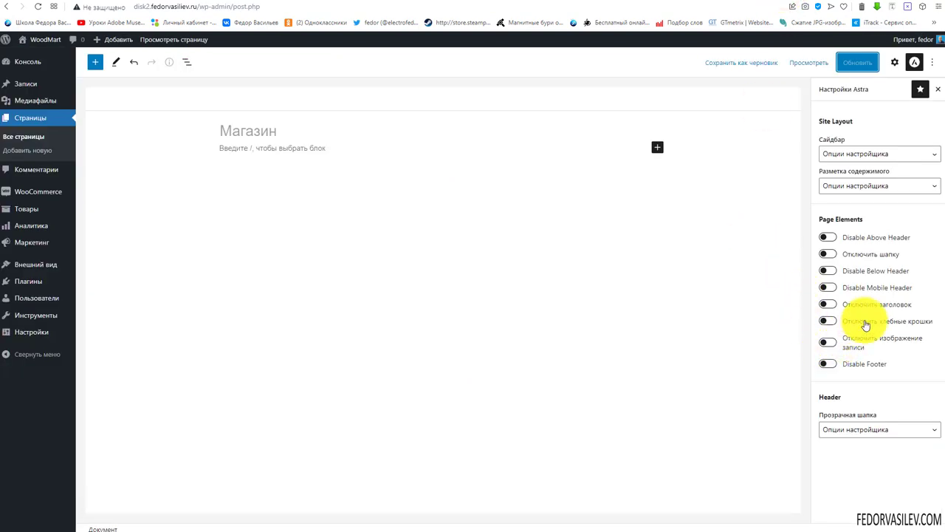
left_click(826, 305)
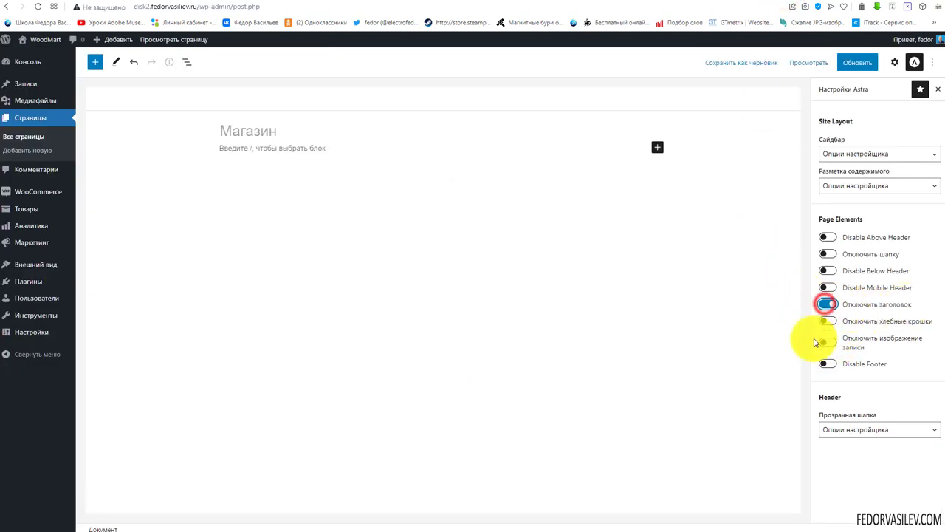
left_click(849, 62)
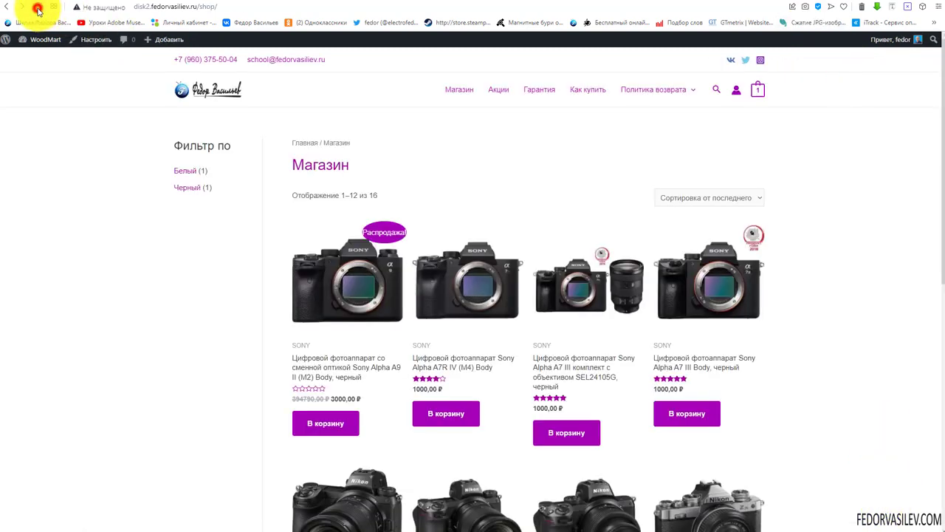
left_click(38, 7)
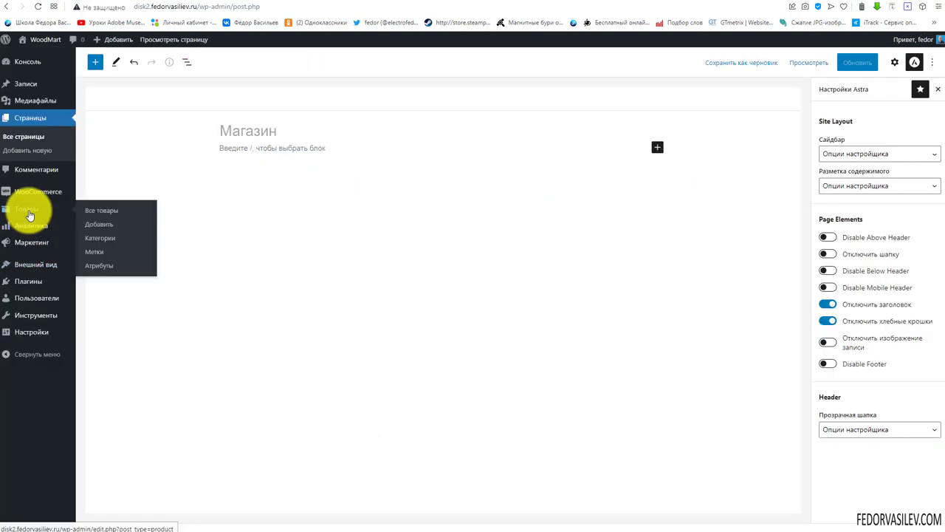
Go to Настроить > Конструктор футера and show the elements available for the bottom footer row
mouse_move(33, 266)
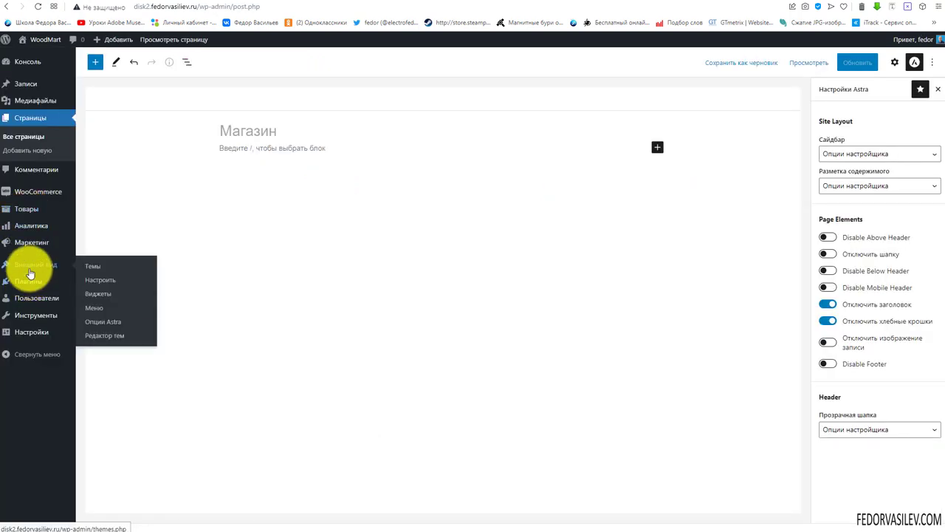
left_click(101, 280)
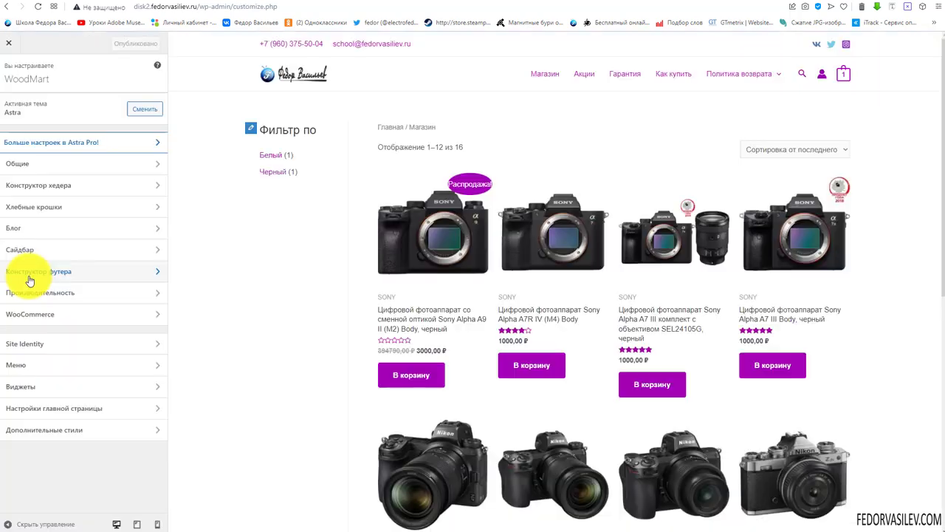
left_click(27, 275)
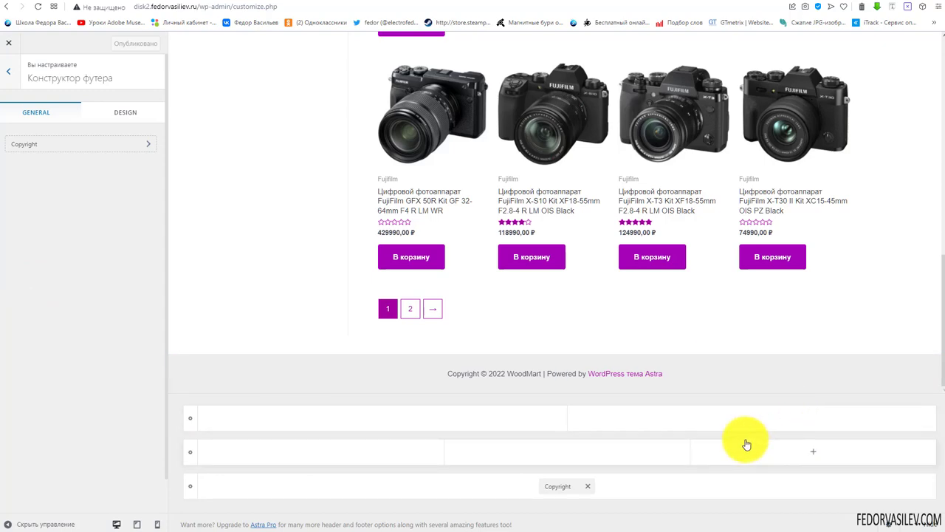
scroll(232, 291, "up", 15)
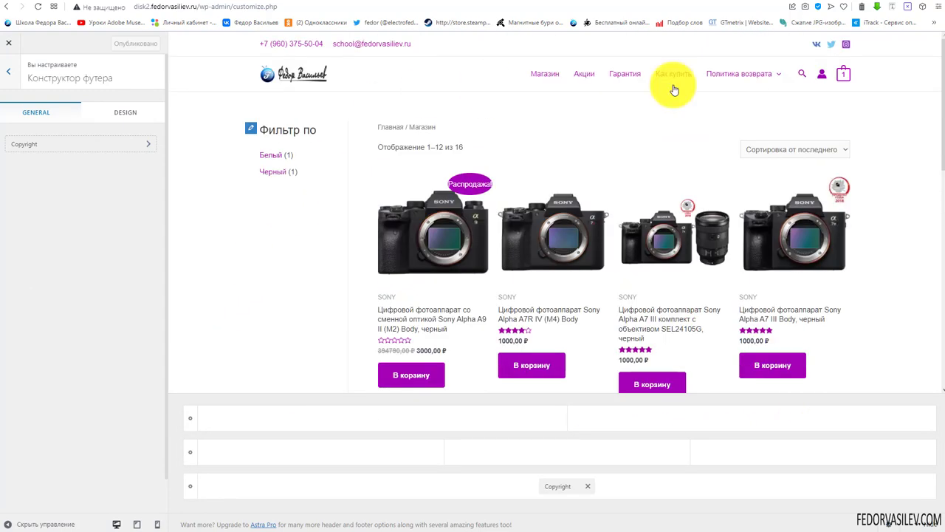
scroll(584, 351, "down", 15)
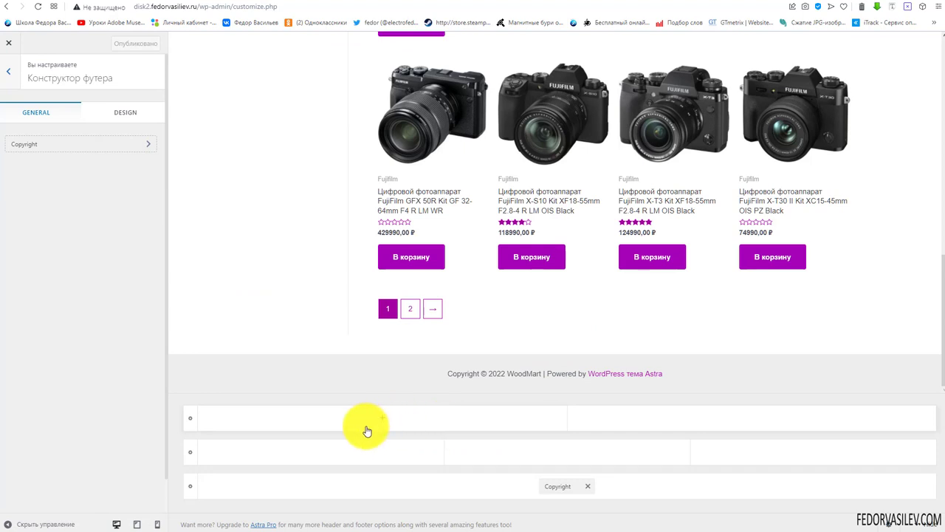
left_click(354, 489)
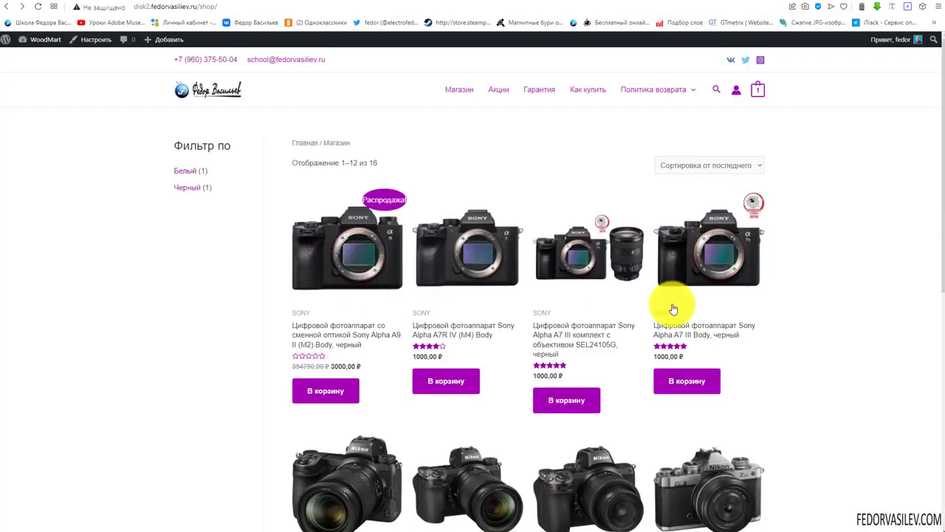
scroll(672, 325, "down", 10)
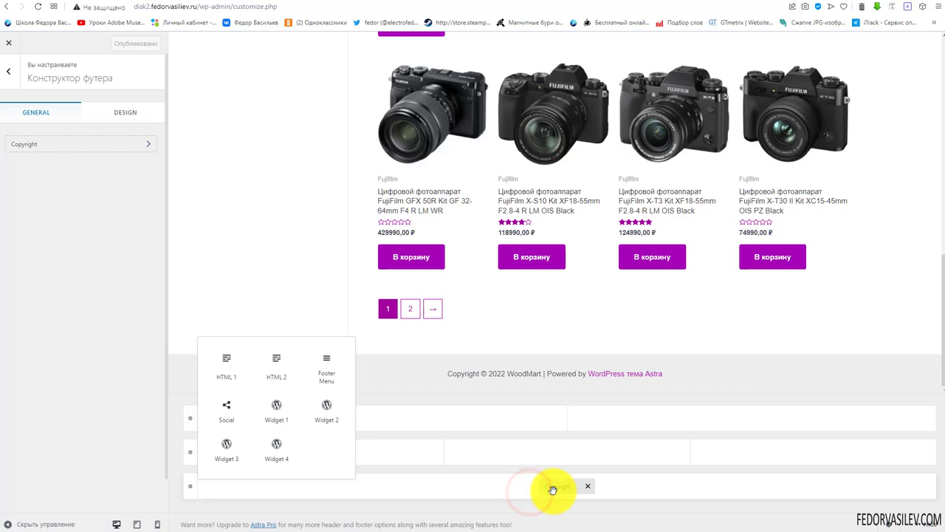
Replace the copyright text with the school name line, deleting the word Copyright
left_click(38, 143)
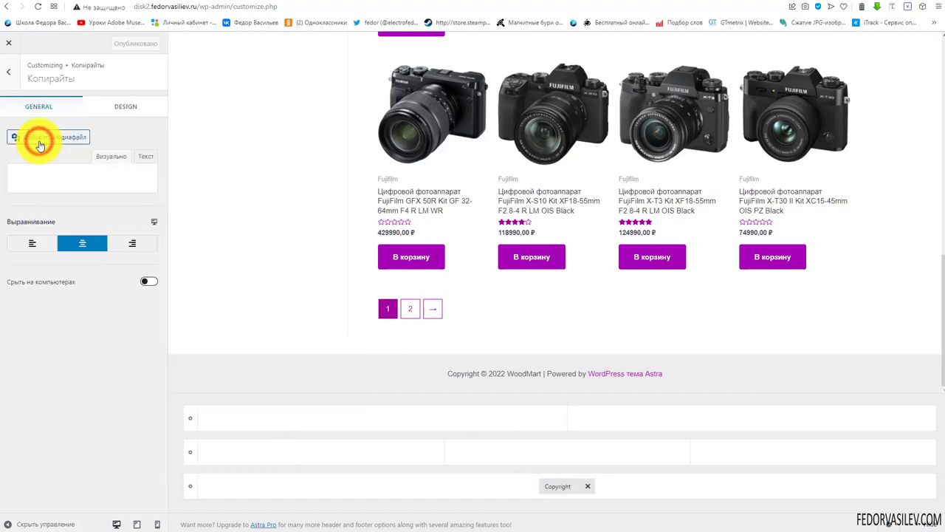
left_click_drag(85, 270, 1, 246)
left_click(84, 274)
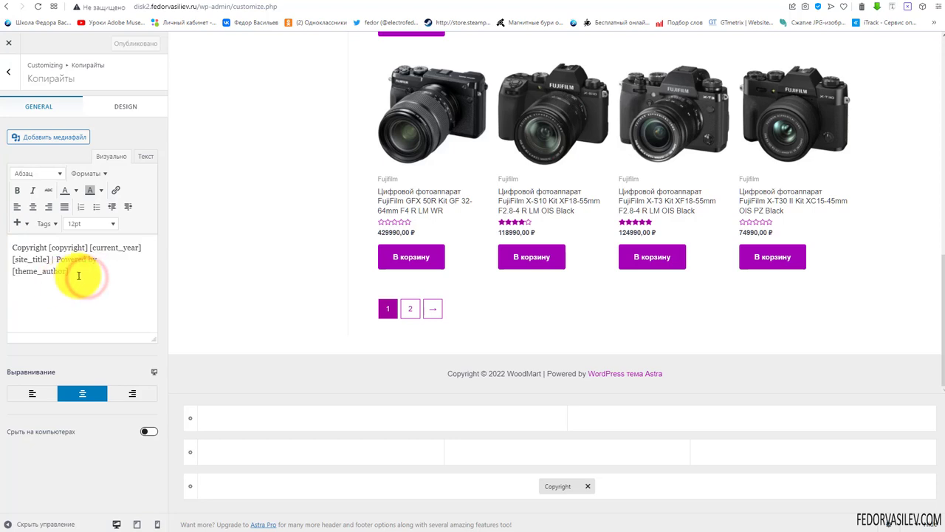
key("ctrl+a")
type("Copyright [copyright] [current_year] | Школа Федор Васильева")
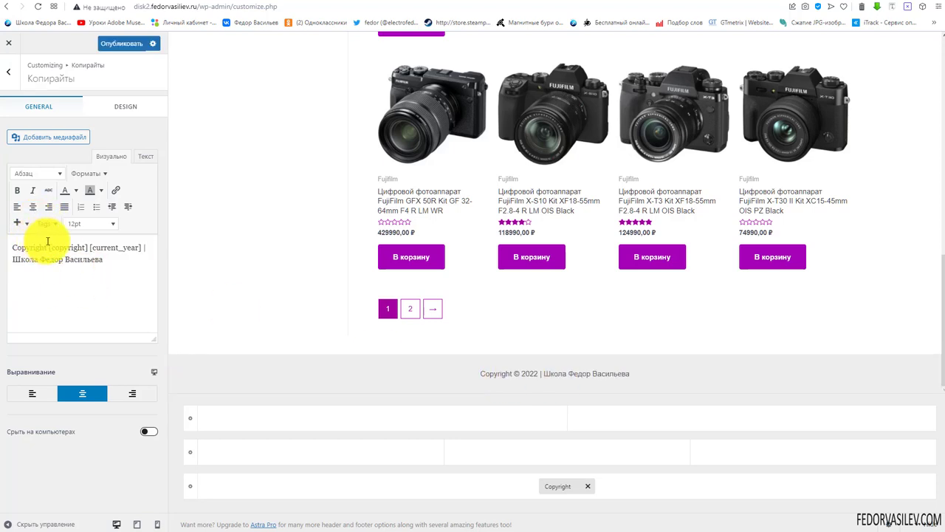
left_click_drag(47, 244, 14, 249)
key("BackSpace")
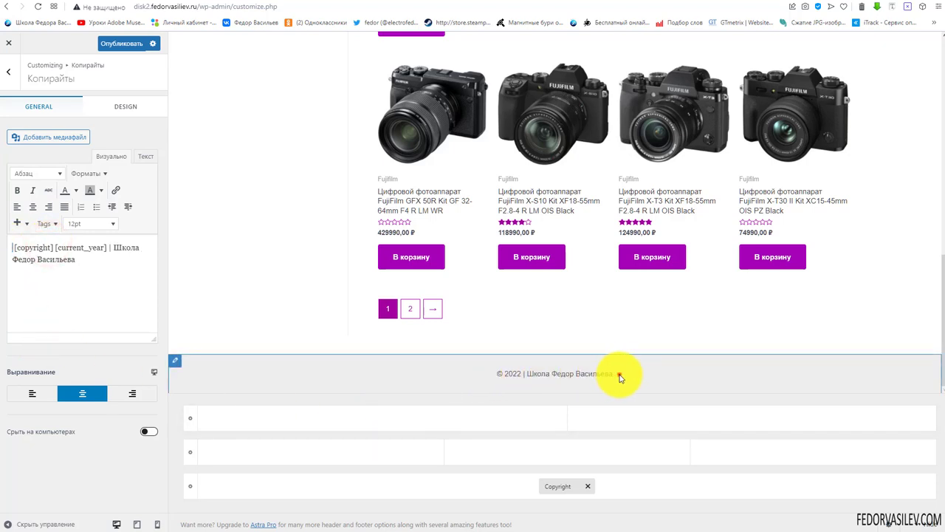
Keep the copyright centred and visible on desktop, comparing it with the live shop
left_click_drag(618, 373, 496, 376)
left_click(410, 382)
left_click(44, 392)
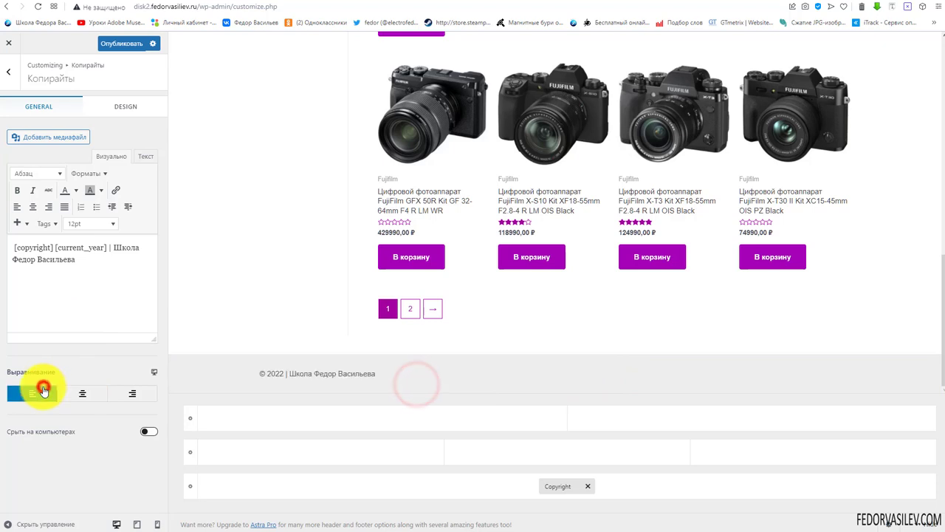
left_click(81, 393)
left_click(132, 393)
left_click(82, 397)
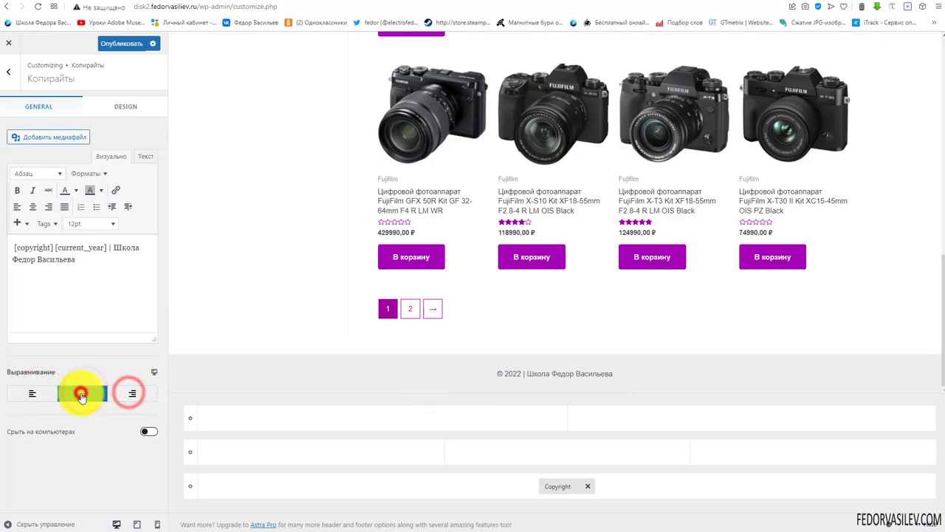
left_click(149, 431)
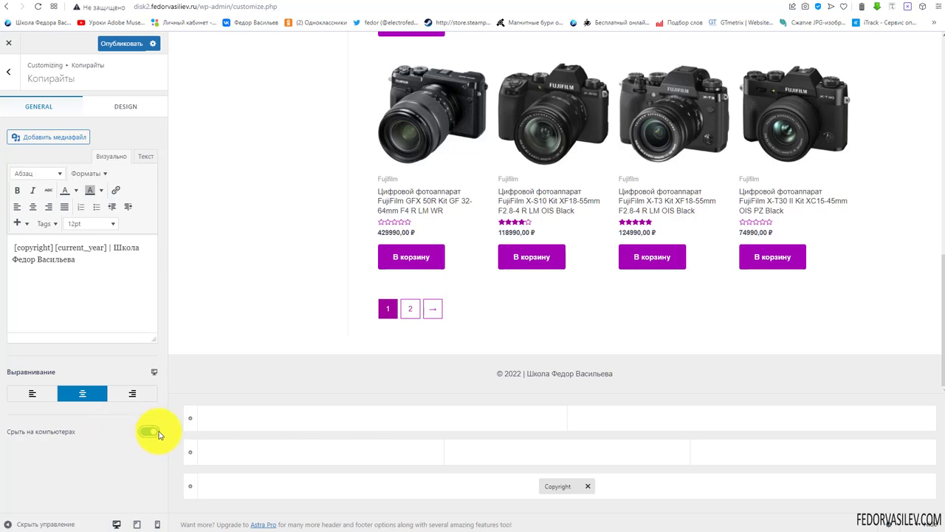
left_click(147, 434)
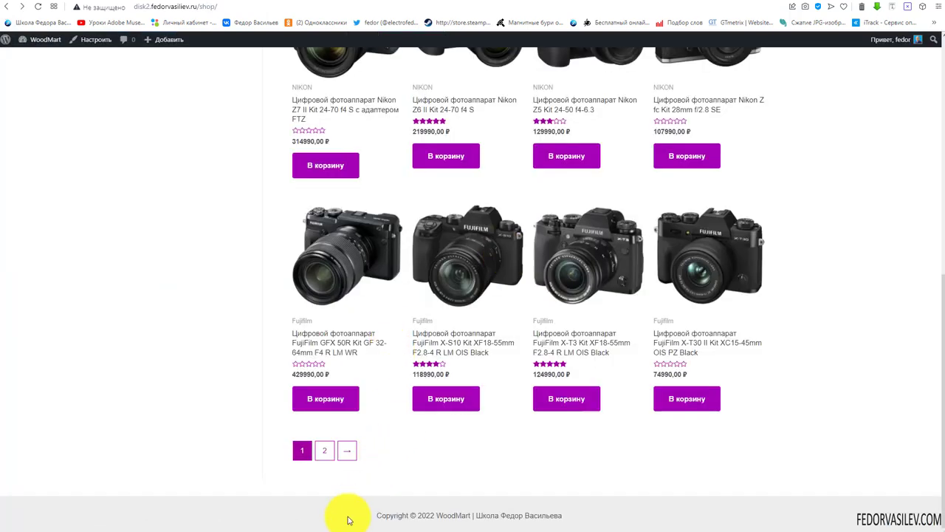
left_click_drag(348, 517, 687, 513)
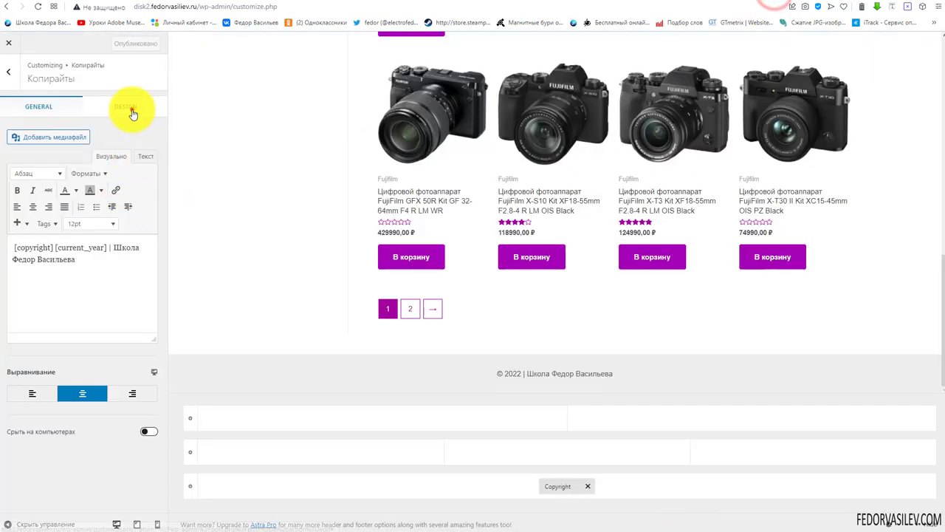
left_click(133, 111)
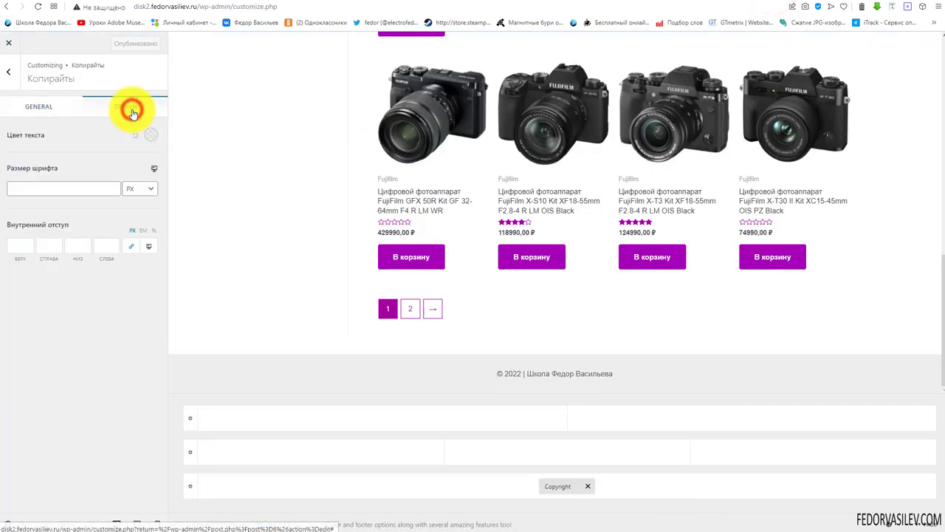
Set the copyright text colour to a pink magenta shade
left_click(150, 135)
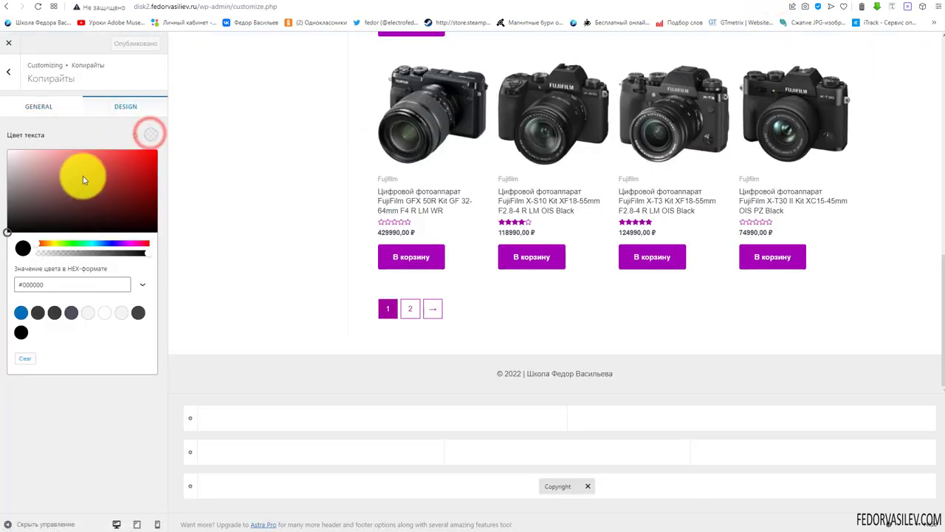
left_click_drag(37, 243, 128, 243)
left_click_drag(125, 185, 105, 160)
left_click(75, 136)
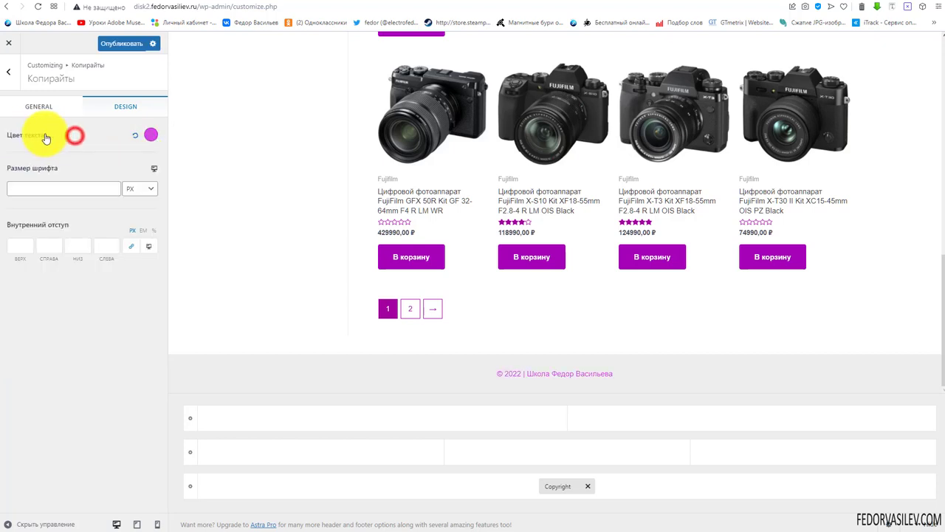
left_click(62, 190)
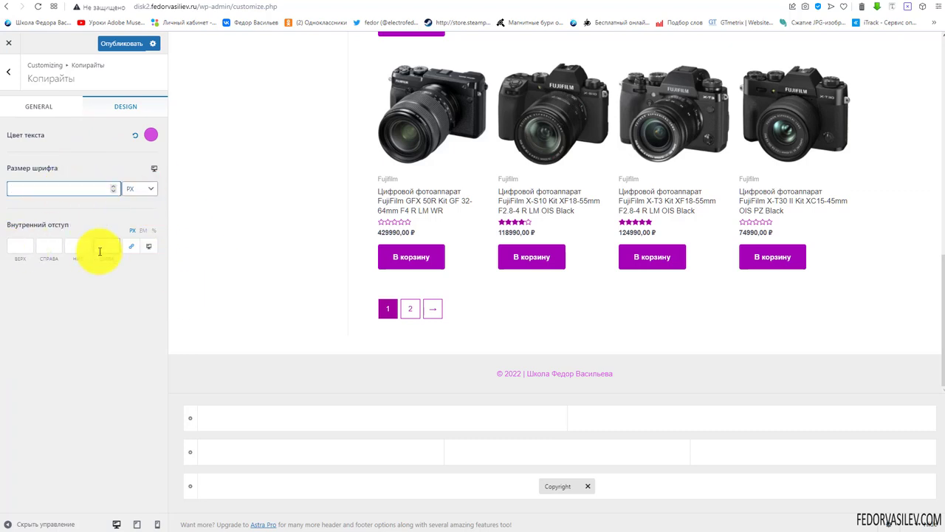
left_click(527, 364)
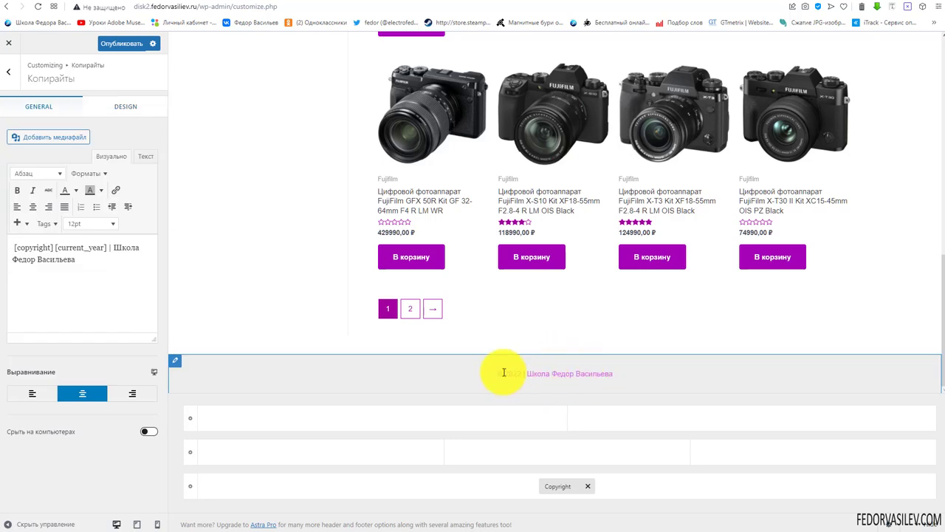
triple_click(115, 268)
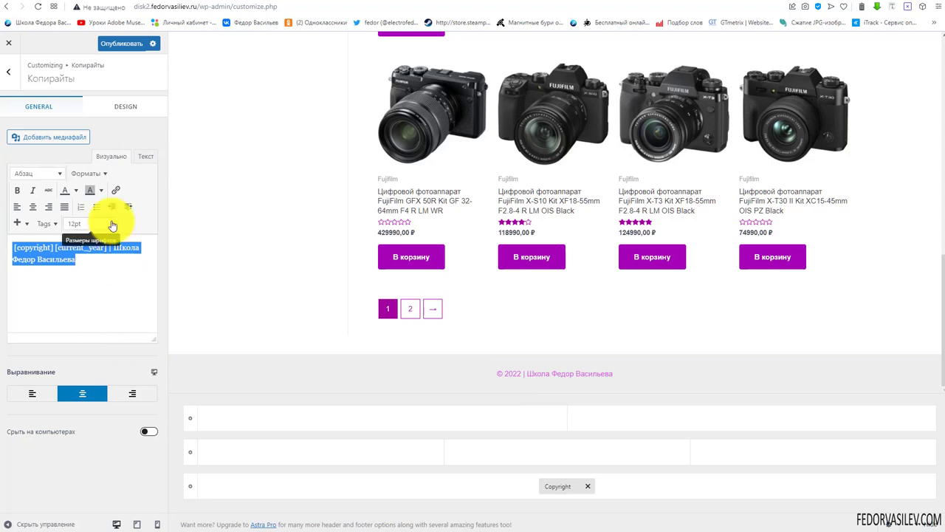
Give the Below Footer row a dark purple #360134 background
left_click(191, 487)
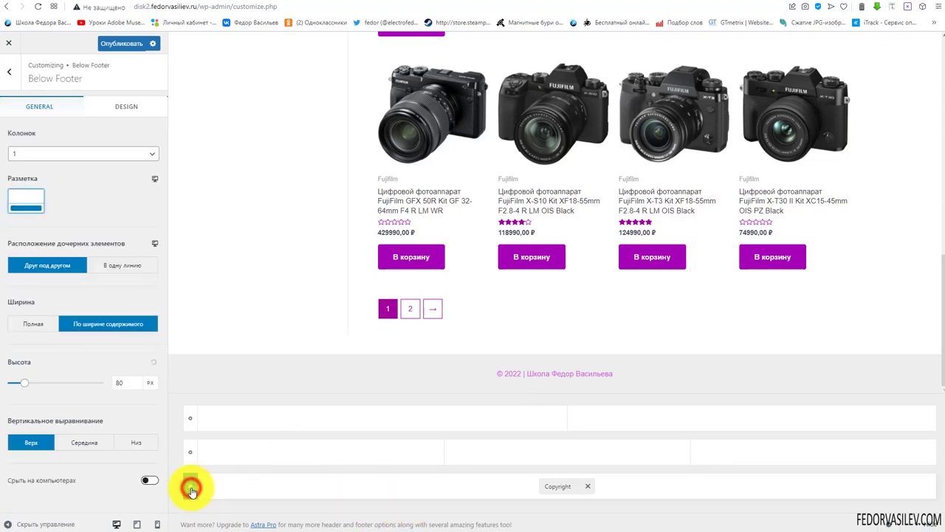
left_click(128, 108)
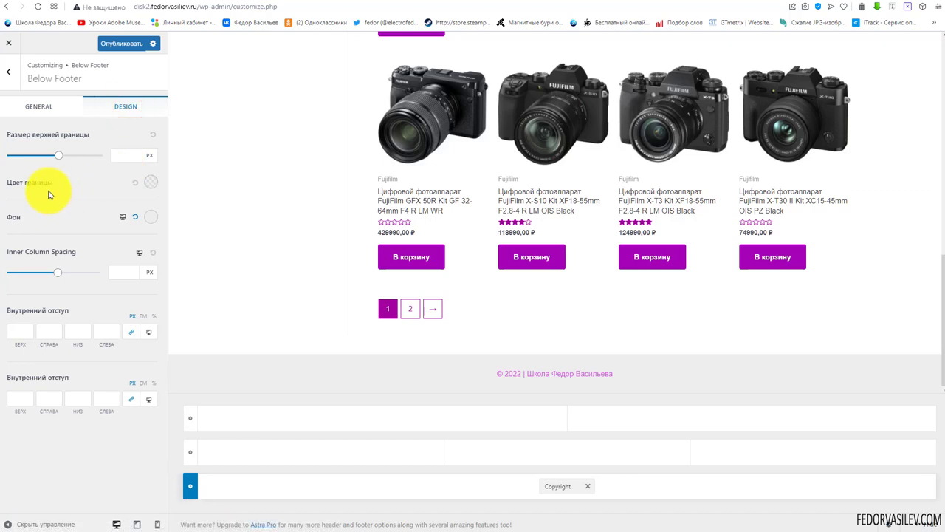
left_click(149, 219)
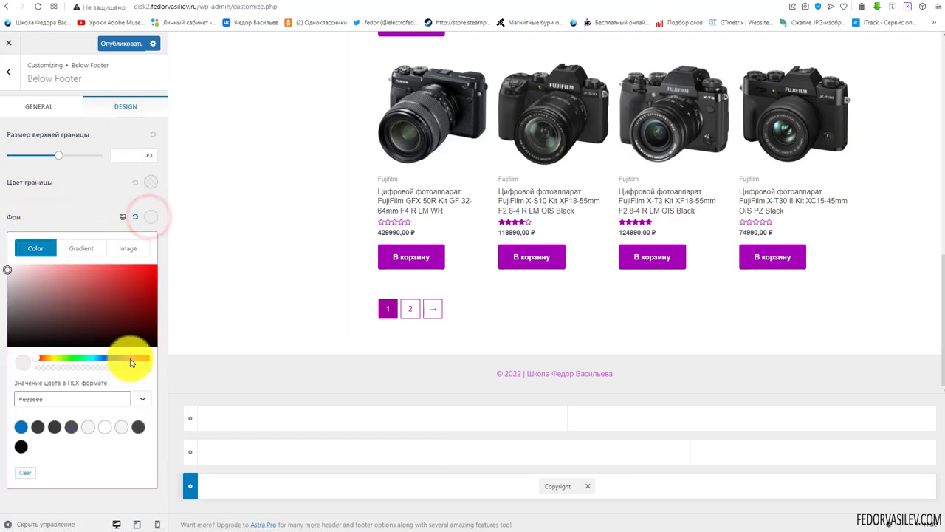
left_click(131, 358)
left_click_drag(134, 307, 158, 332)
left_click(601, 369)
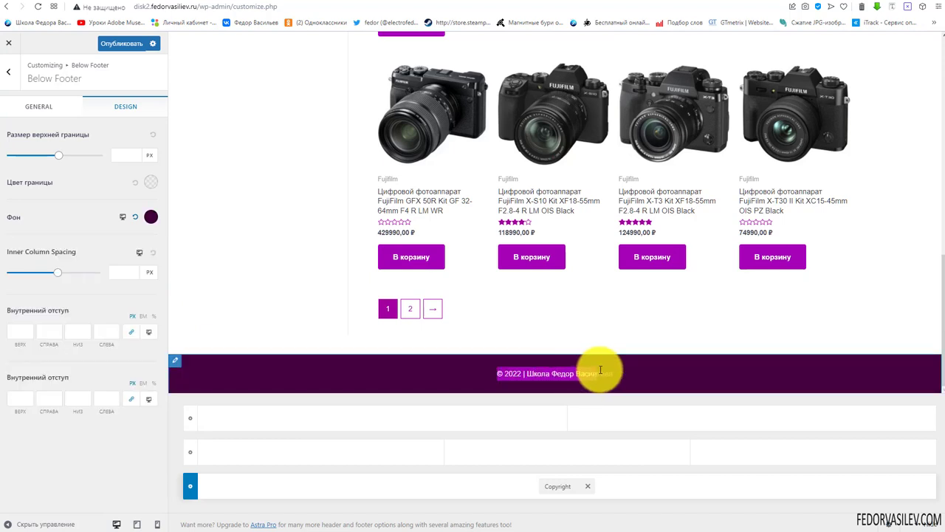
left_click(415, 376)
left_click(41, 105)
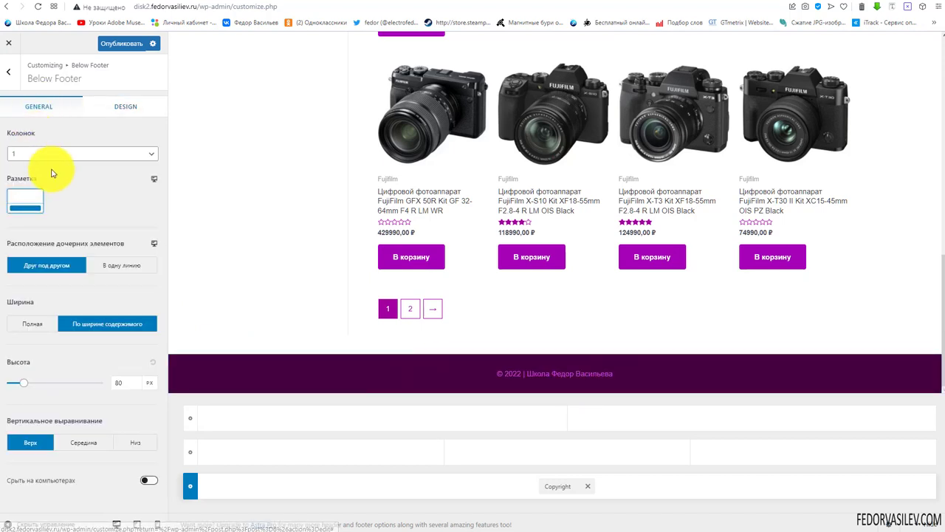
Keep the bottom footer at a single column after trying 6 columns
left_click(33, 154)
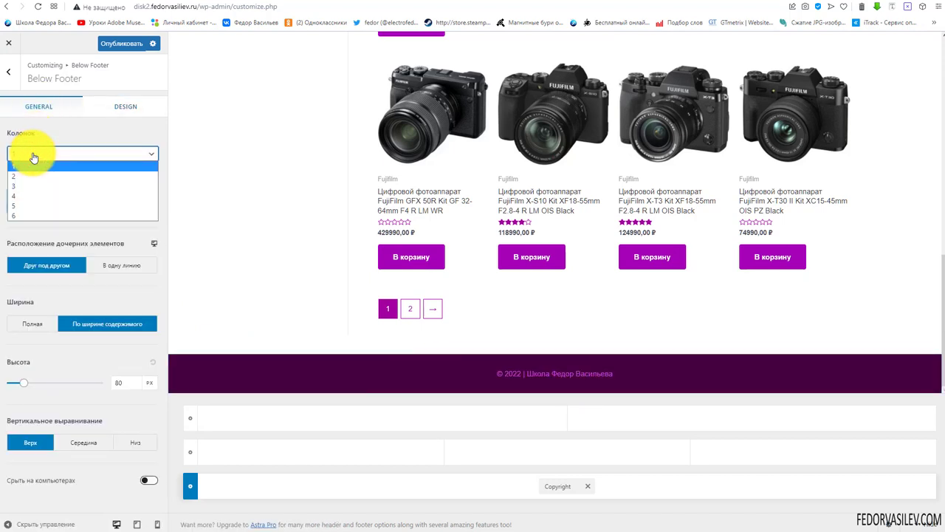
left_click(45, 133)
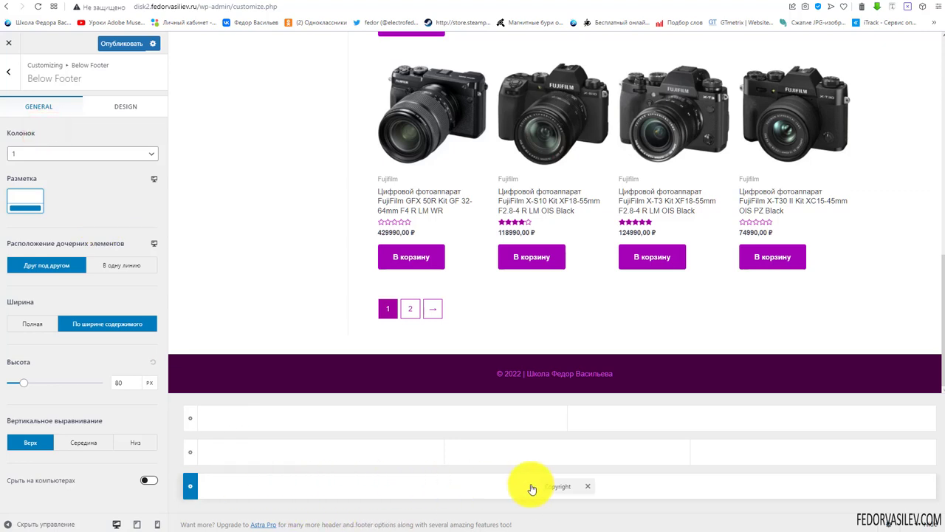
left_click(35, 155)
left_click(17, 212)
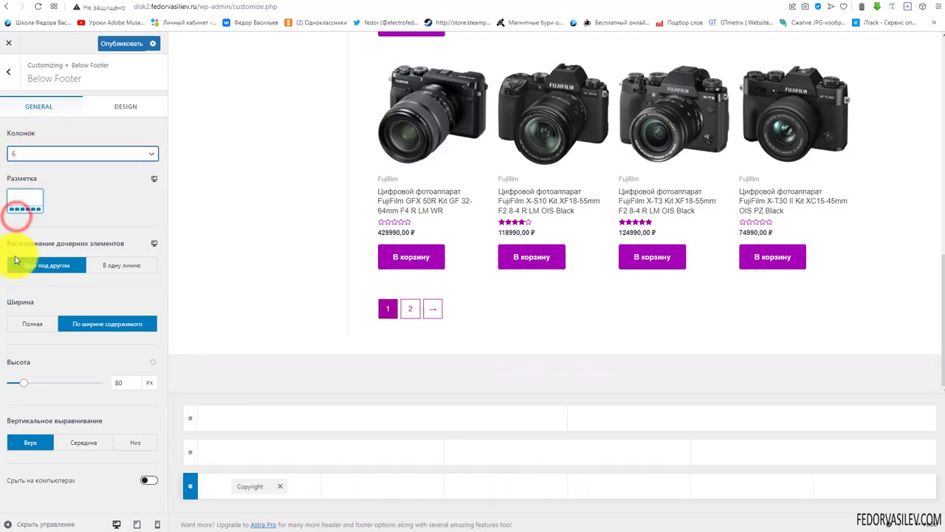
left_click(65, 153)
left_click(27, 167)
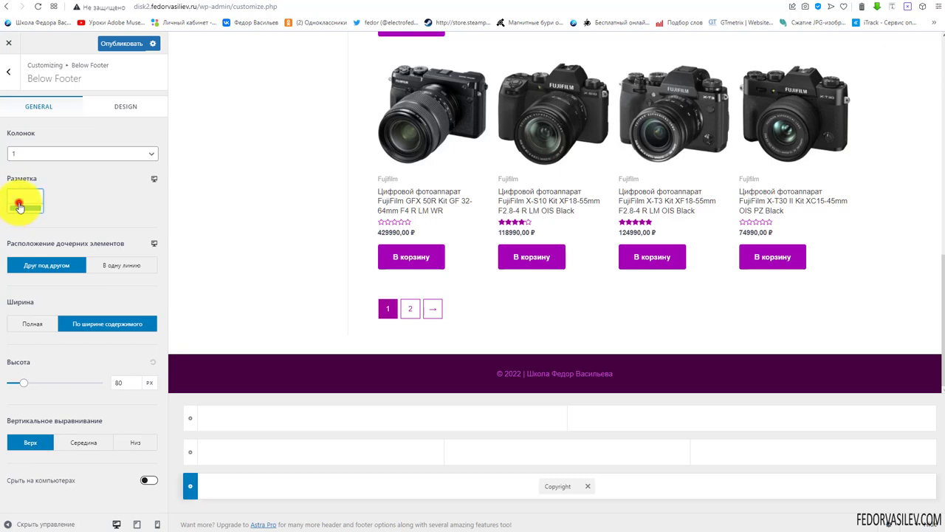
left_click(19, 206)
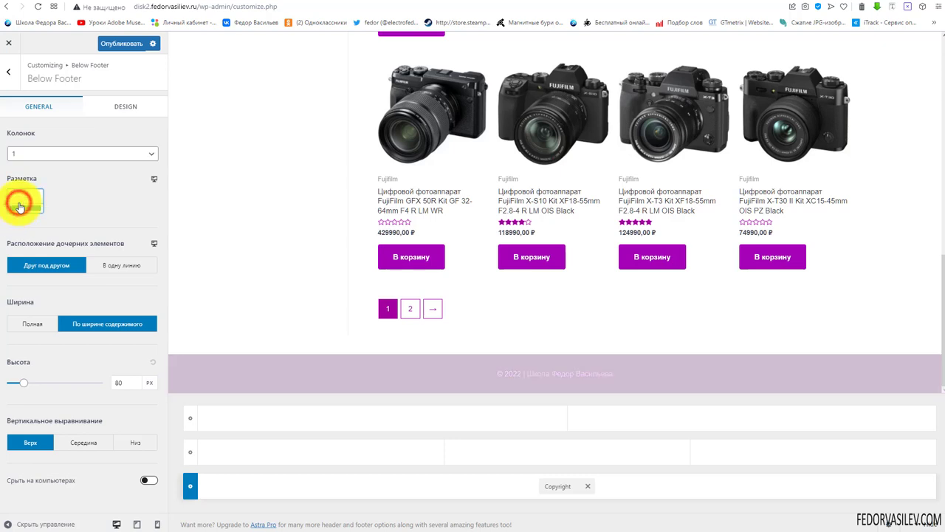
Check the footer at tablet and mobile widths, keeping the items stacked
left_click(154, 181)
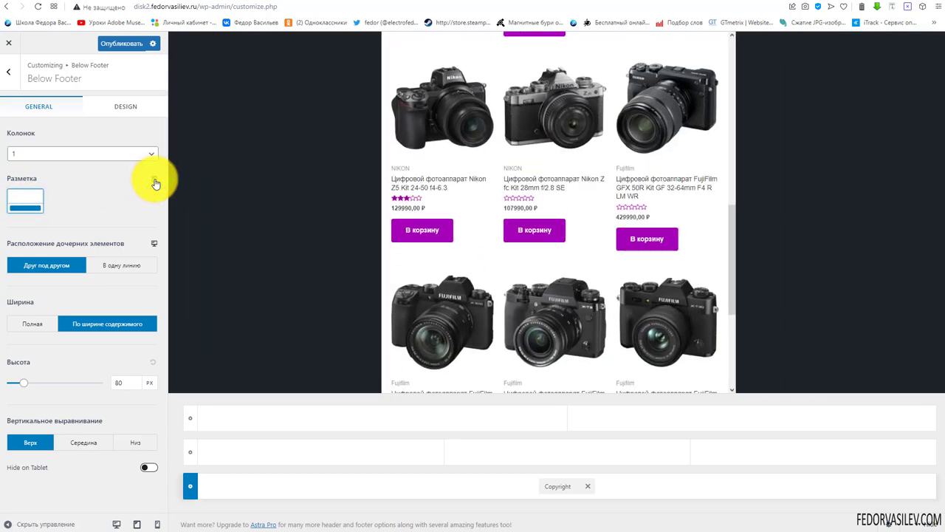
scroll(576, 267, "down", 3)
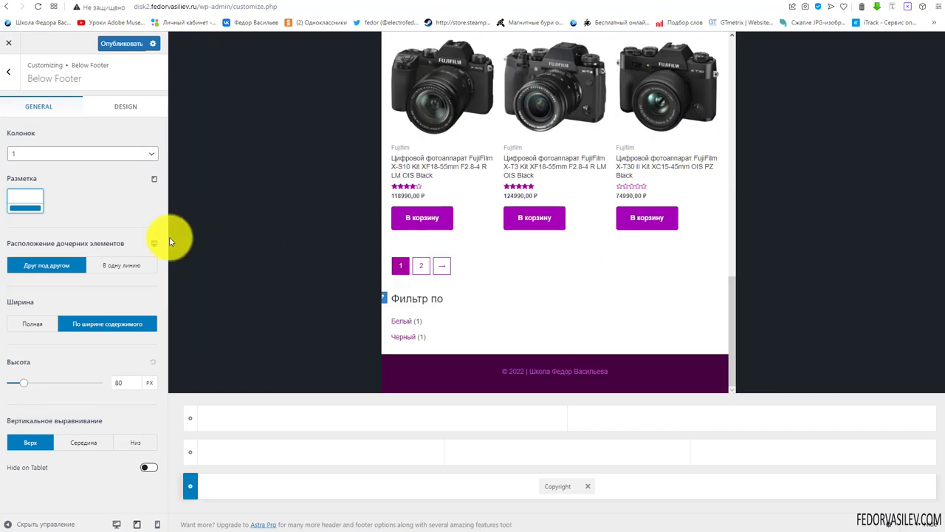
left_click(154, 180)
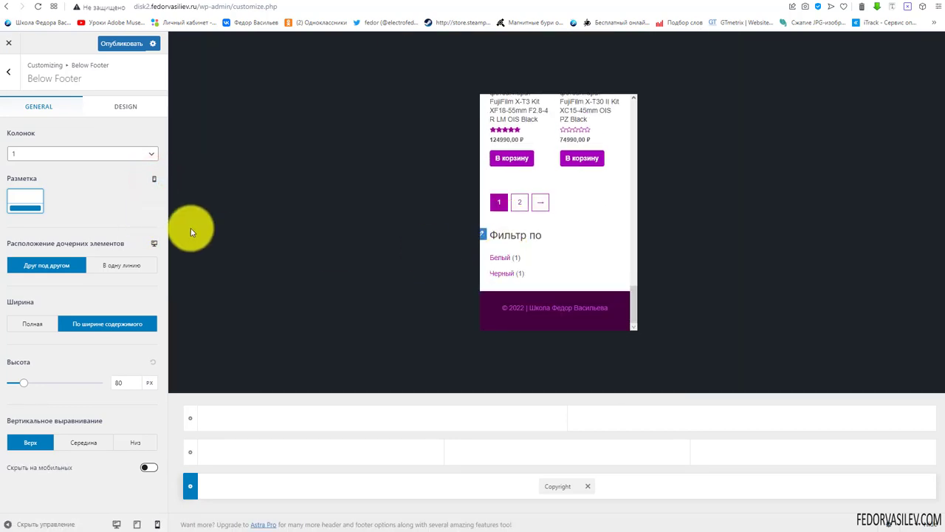
left_click(153, 183)
left_click(109, 266)
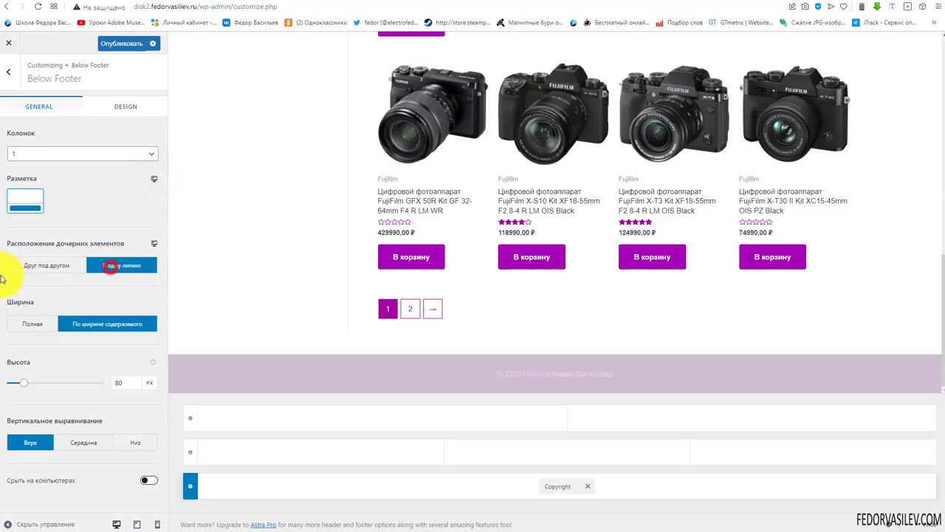
left_click(36, 268)
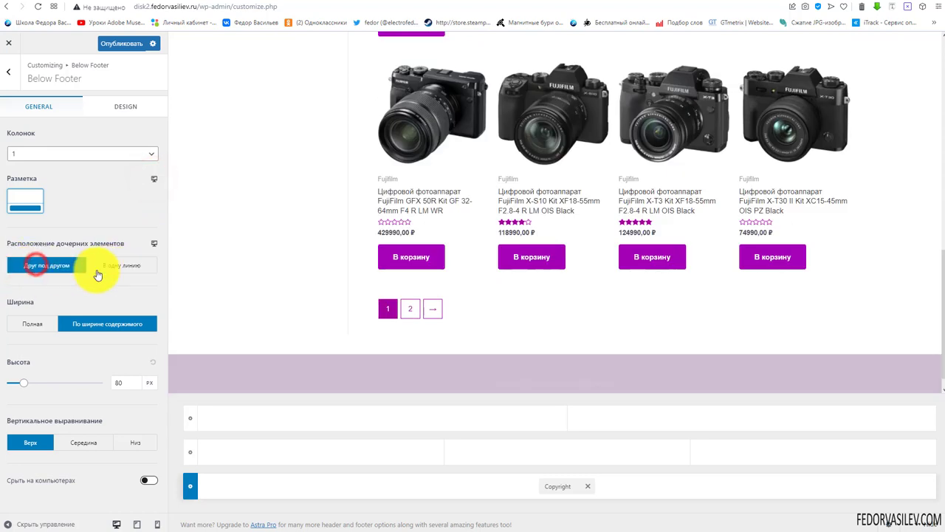
Set the footer row width to Полная and keep top vertical alignment
left_click(27, 327)
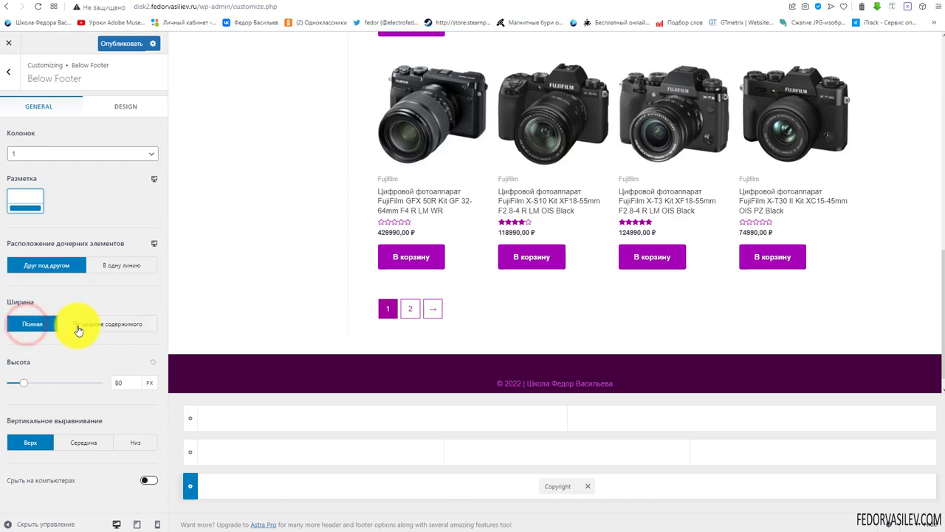
left_click(89, 329)
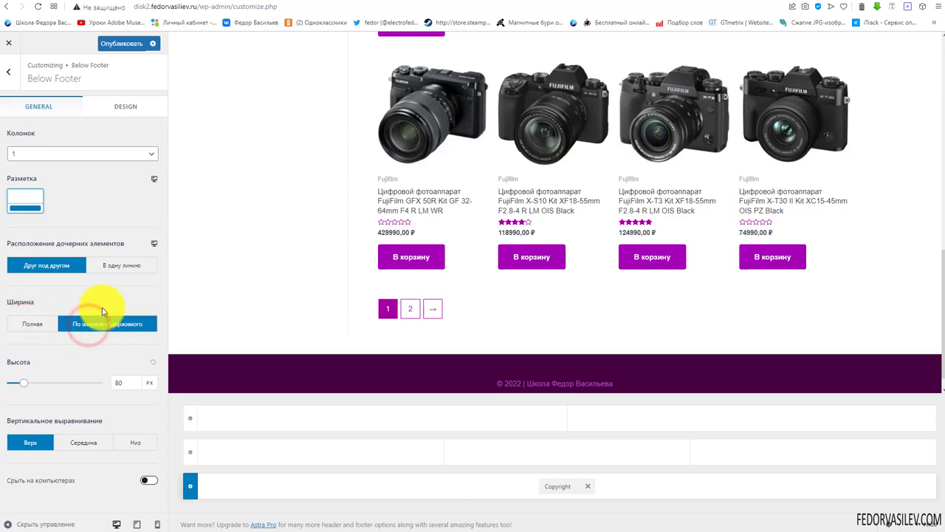
left_click(33, 327)
mouse_move(24, 382)
left_mouse_down()
mouse_move(8, 388)
mouse_move(23, 383)
left_mouse_up()
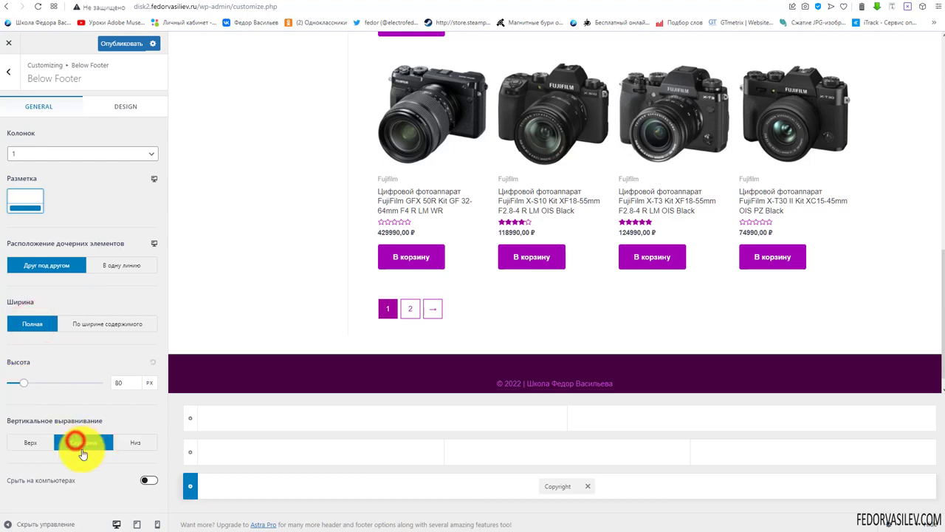
left_click(136, 444)
left_click(31, 444)
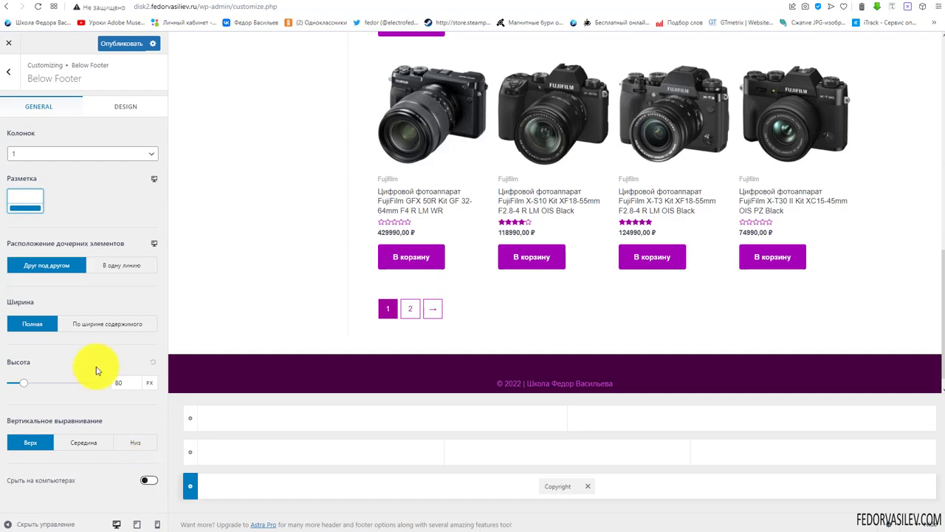
Publish the footer changes and view the purple bar on the live shop
left_click(114, 44)
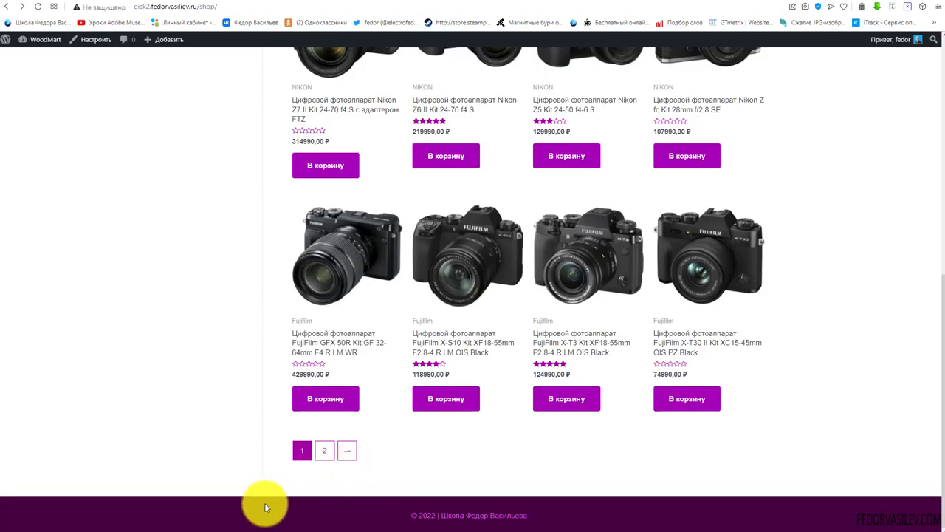
left_click(549, 521)
left_click(370, 515)
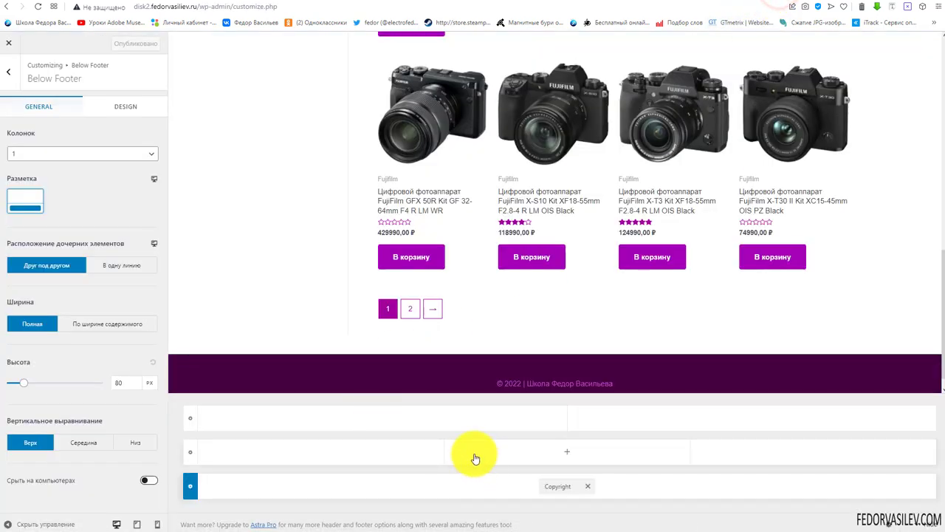
Set the Above Footer row to 4 columns with the equal-width layout
left_click(9, 72)
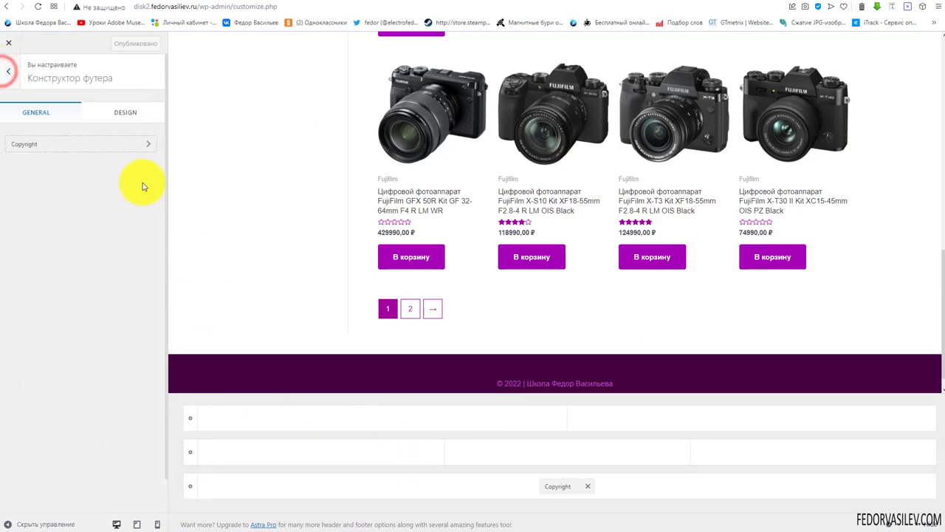
left_click(152, 523)
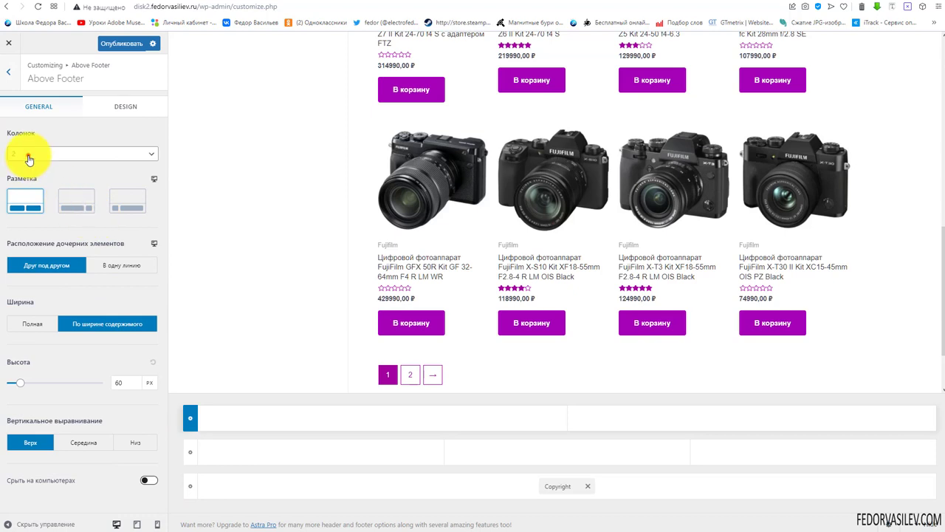
left_click(25, 157)
left_click(19, 181)
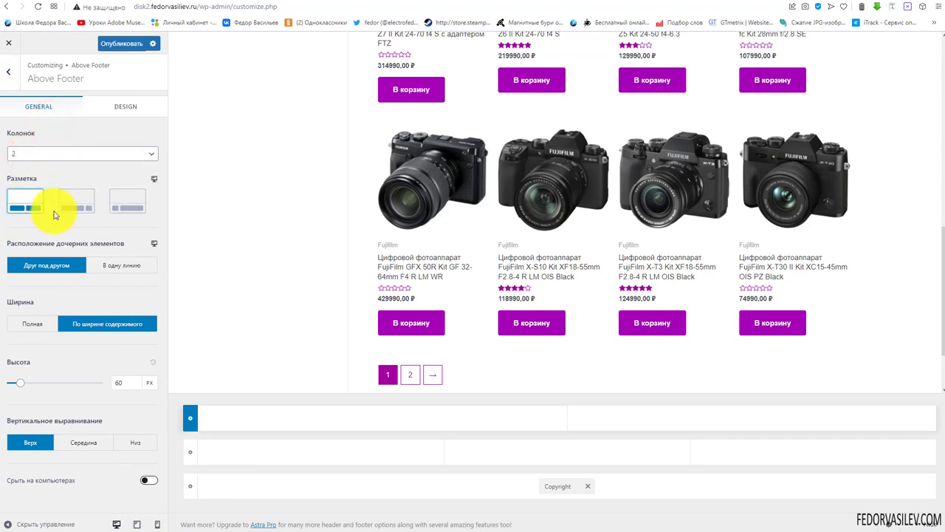
left_click(131, 205)
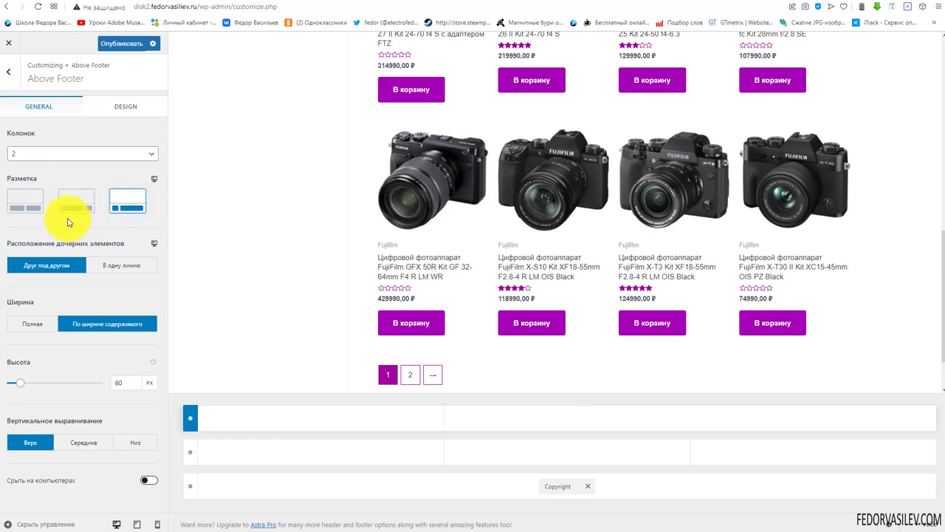
left_click(24, 202)
left_click(34, 152)
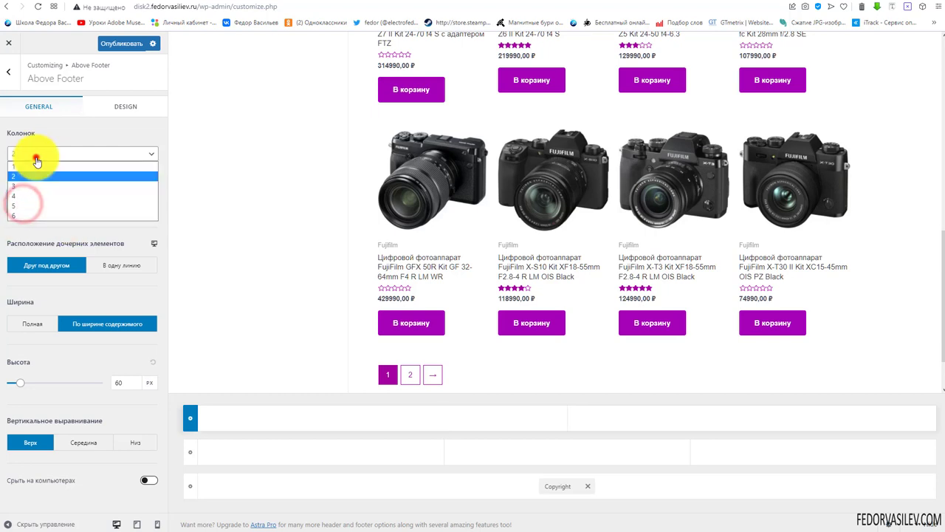
left_click(31, 198)
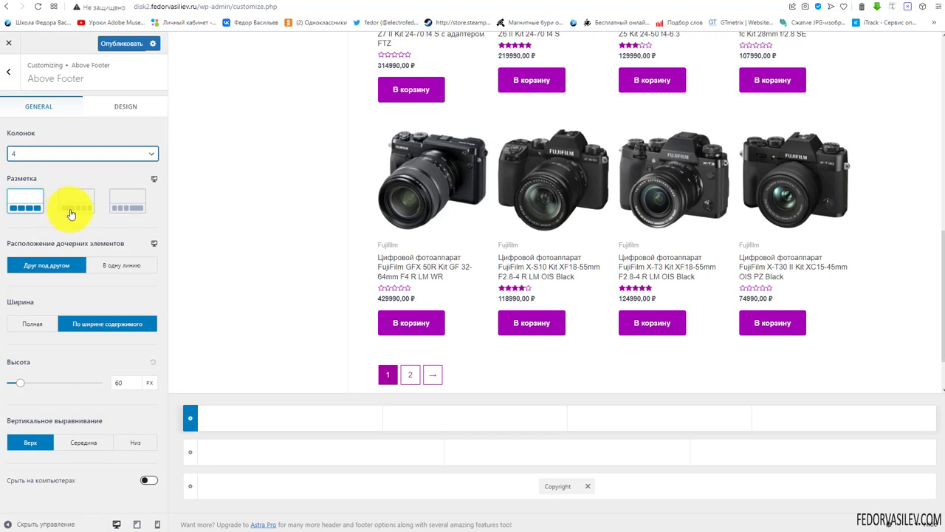
Preview the footer at tablet and mobile widths, then open the Primary Footer row
left_click(154, 180)
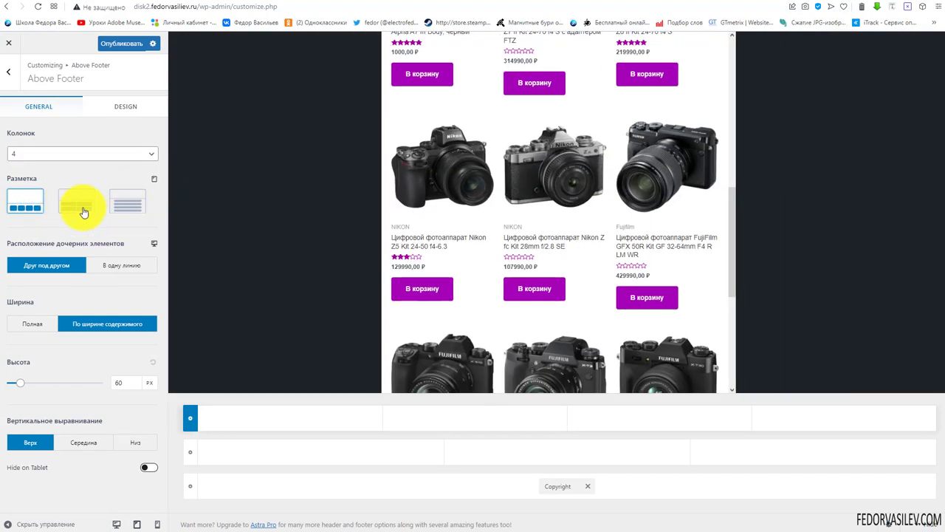
left_click(155, 181)
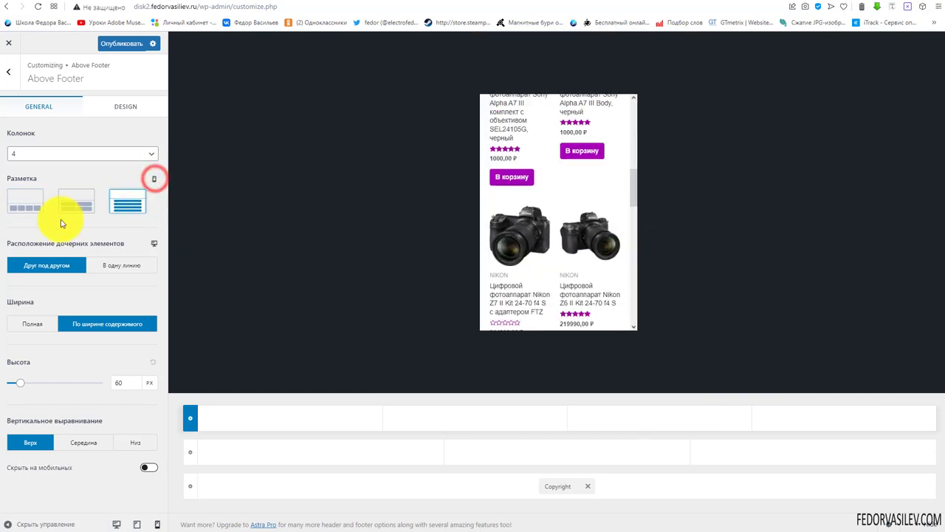
left_click(155, 180)
scroll(229, 301, "down", 1)
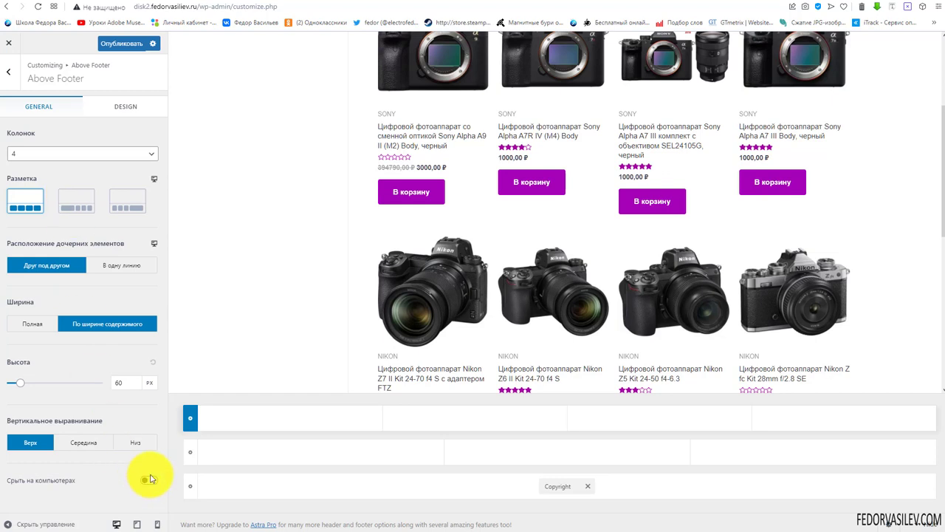
left_click(190, 457)
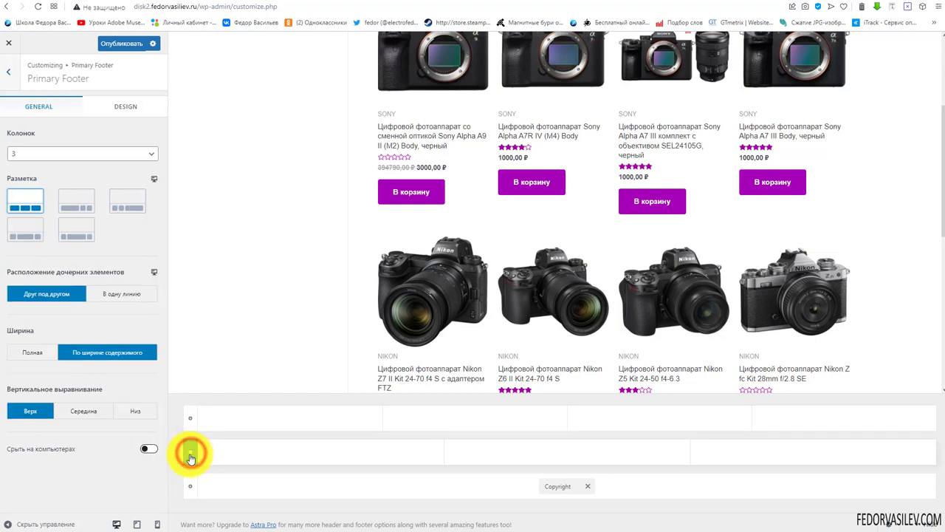
Give the Primary Footer 4 columns, put Widget 1 in the first one and open it
left_click(32, 153)
left_click(20, 198)
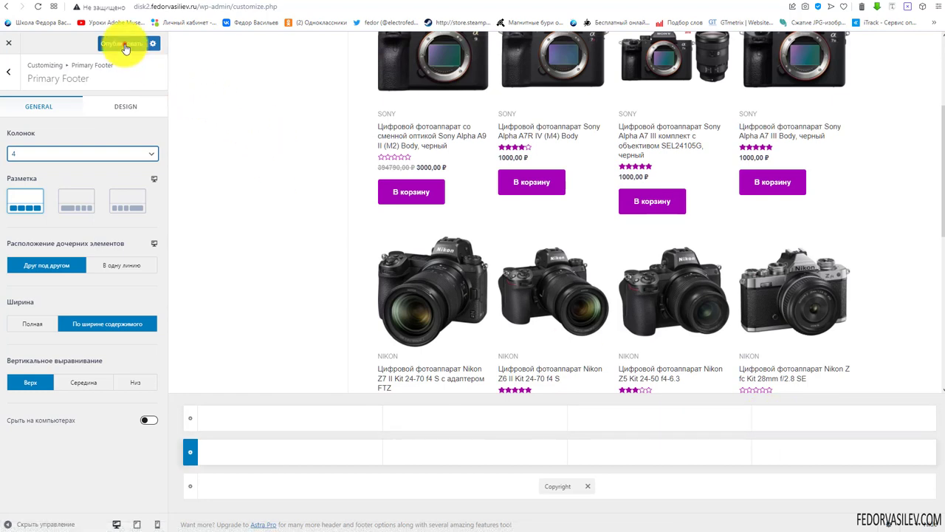
left_click(292, 453)
left_click(279, 361)
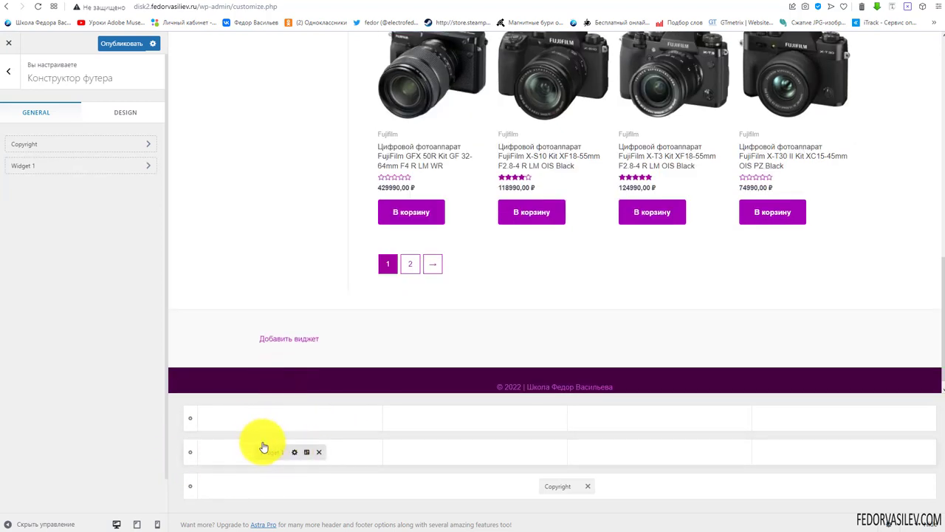
left_click(271, 453)
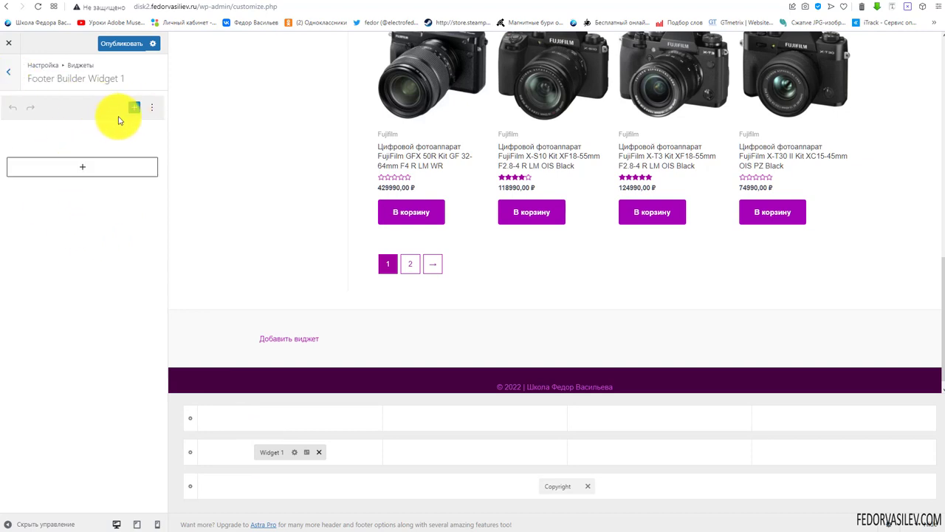
Insert a Календарь block from the Виджеты section into Footer Widget 1
left_click(132, 111)
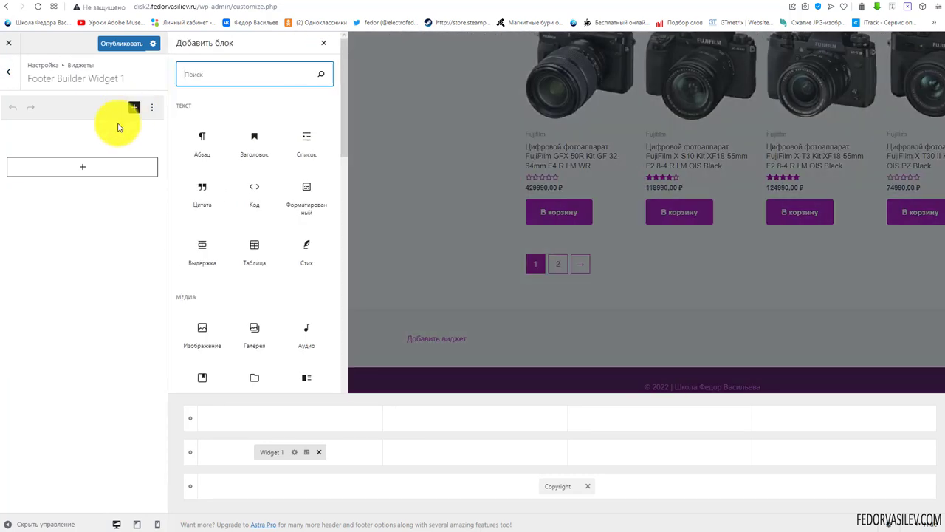
scroll(226, 114, "down", 3)
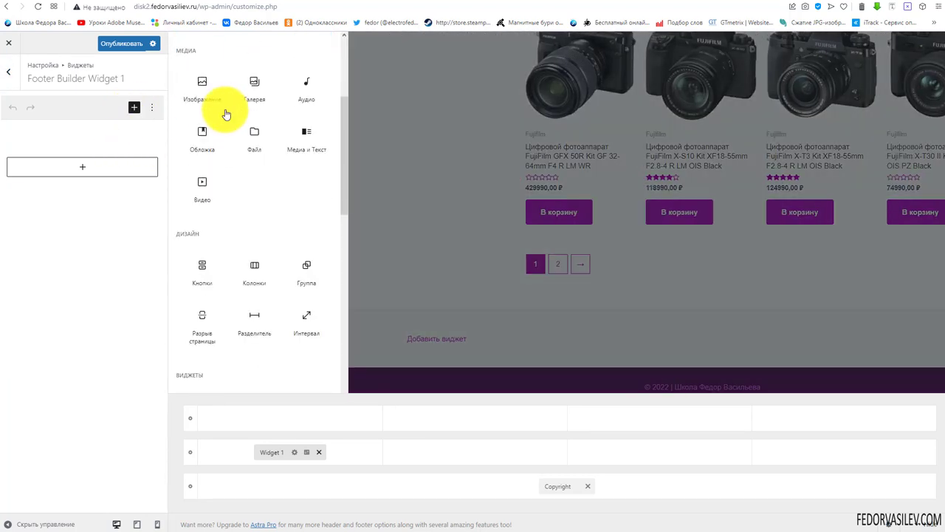
scroll(226, 115, "down", 3)
scroll(226, 115, "up", 6)
scroll(226, 114, "down", 15)
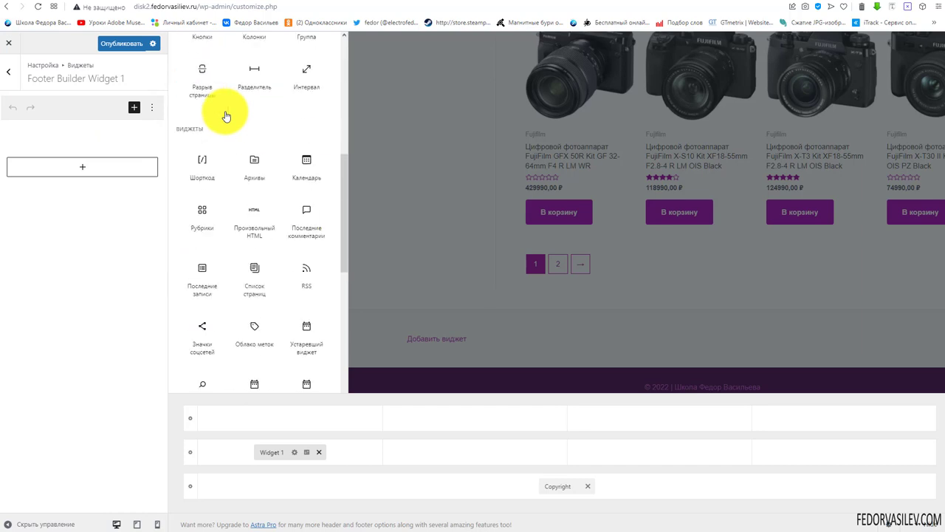
scroll(316, 243, "up", 3)
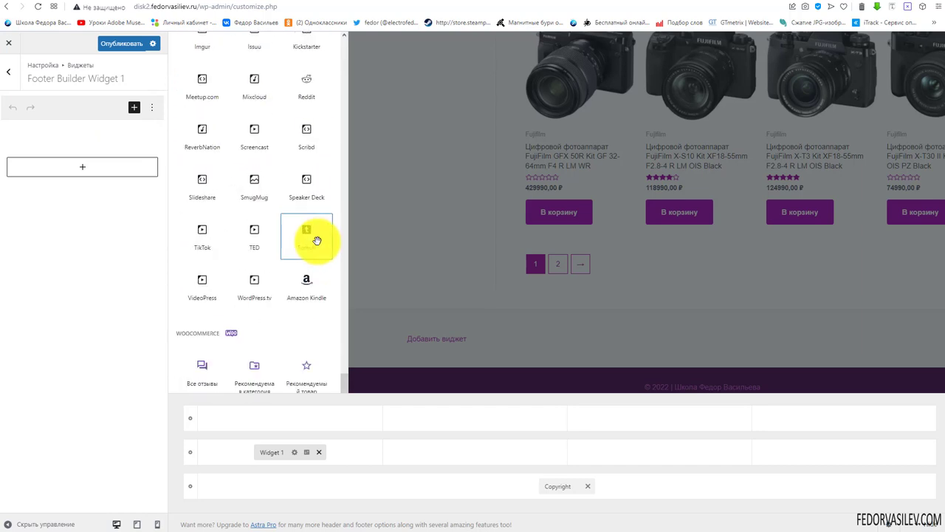
scroll(302, 291, "down", 5)
scroll(286, 330, "up", 6)
scroll(286, 330, "up", 5)
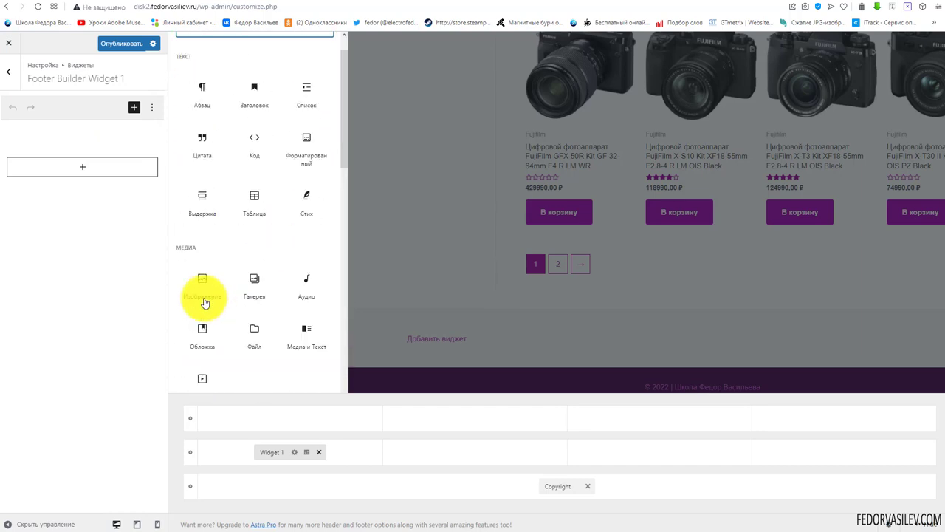
left_click(78, 166)
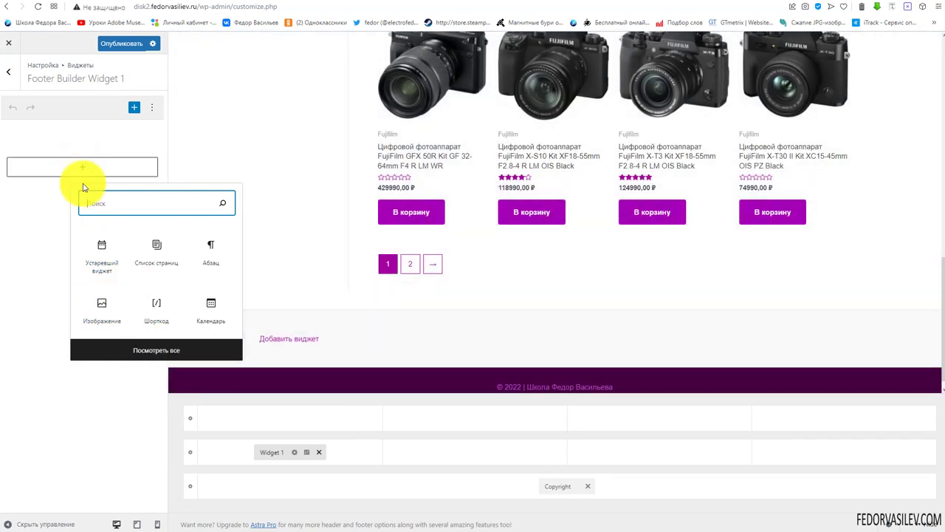
left_click(134, 107)
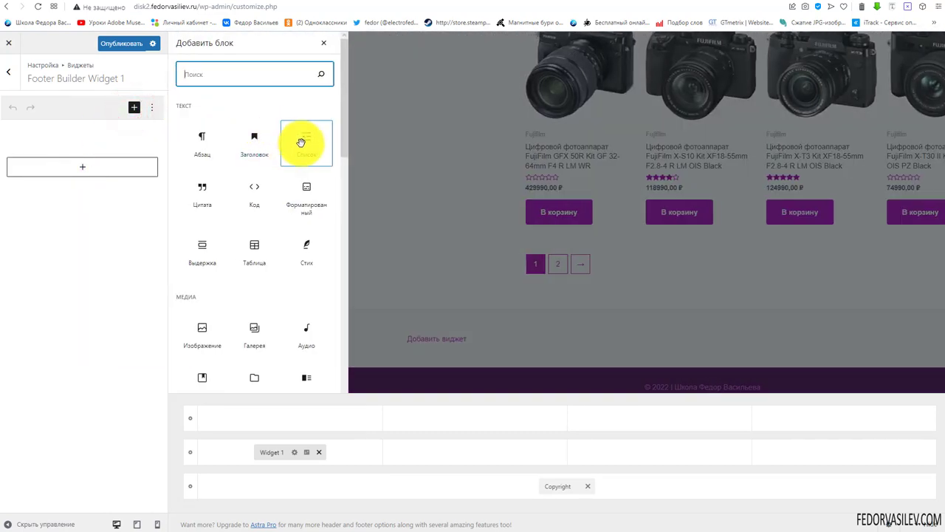
scroll(295, 148, "down", 5)
left_click(312, 214)
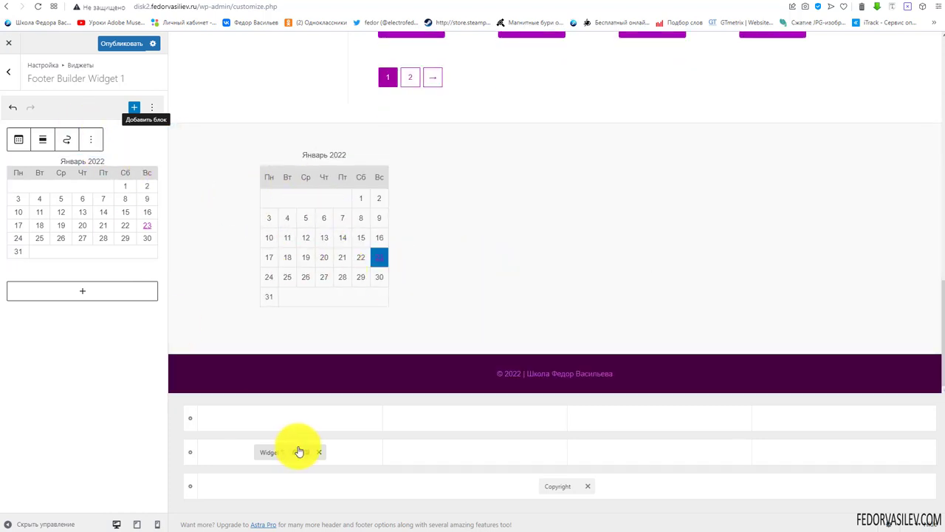
Place Widget 3 in the second column and add a page list block, found by searching 'меню'
left_click(473, 455)
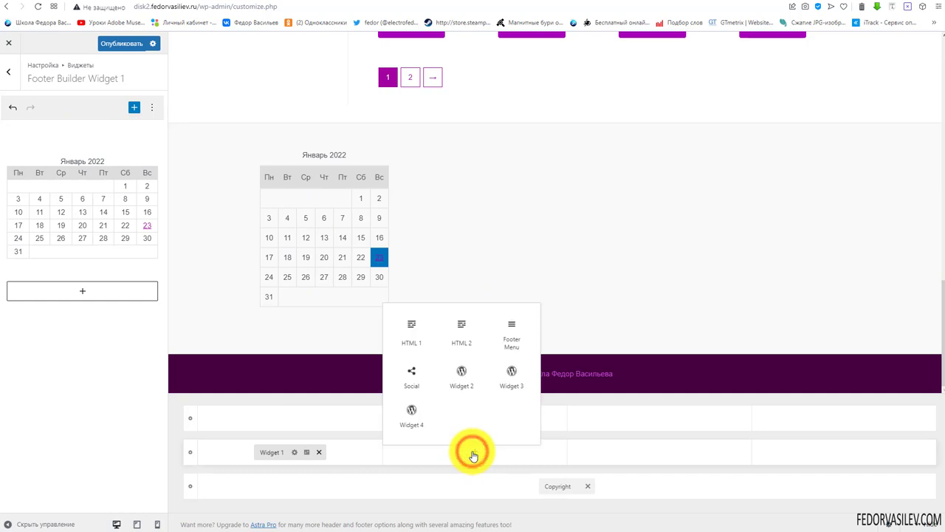
left_click(505, 374)
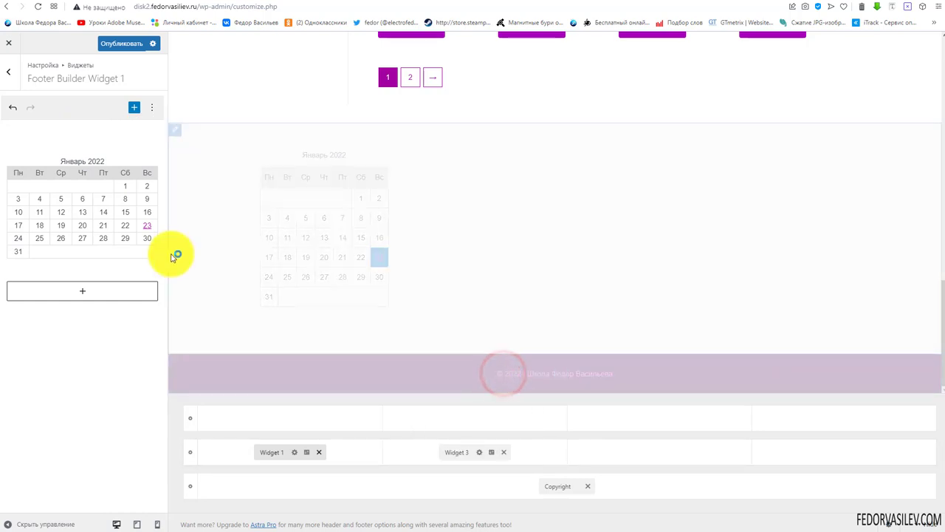
left_click(479, 455)
left_click(134, 108)
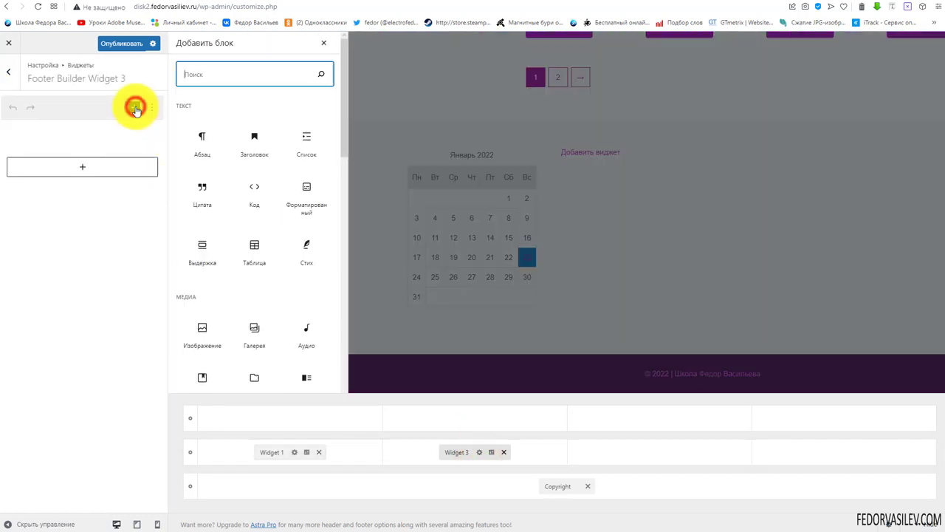
type("мен")
left_click(210, 79)
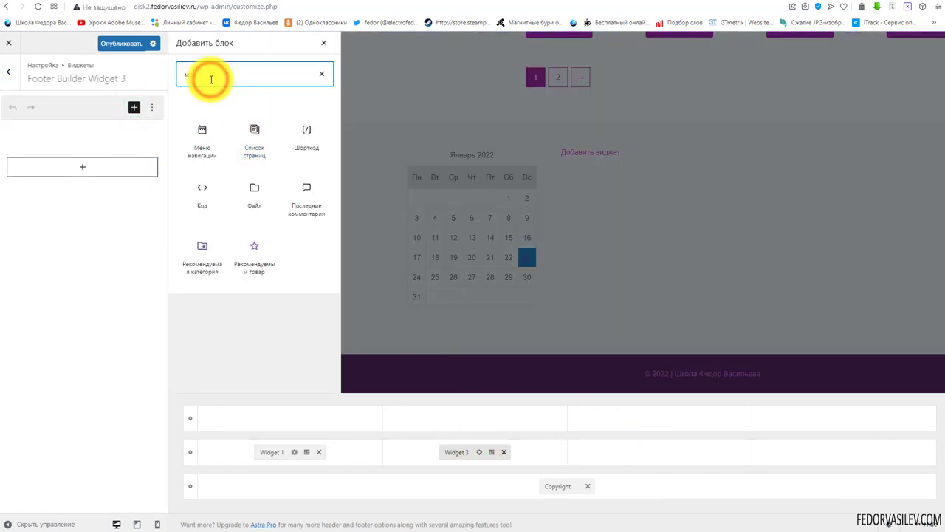
type("й")
key("BackSpace")
type("ю")
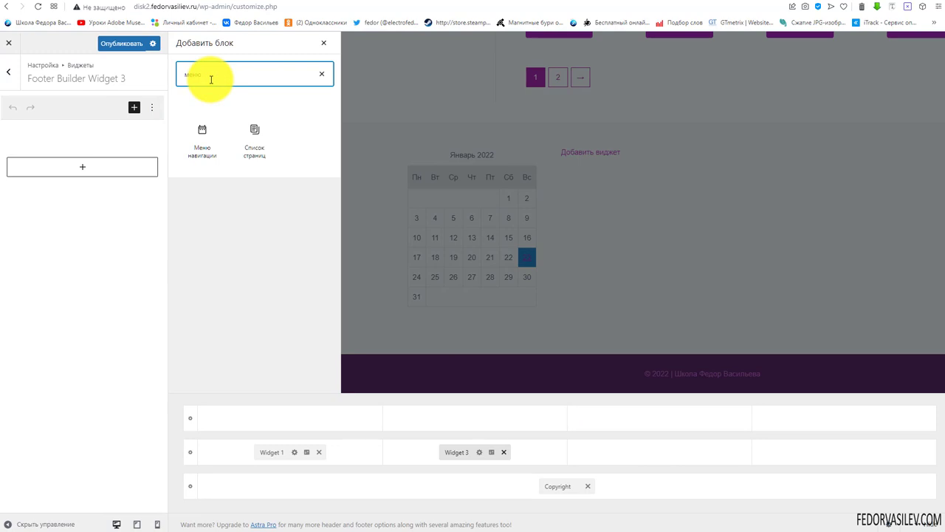
left_click(254, 137)
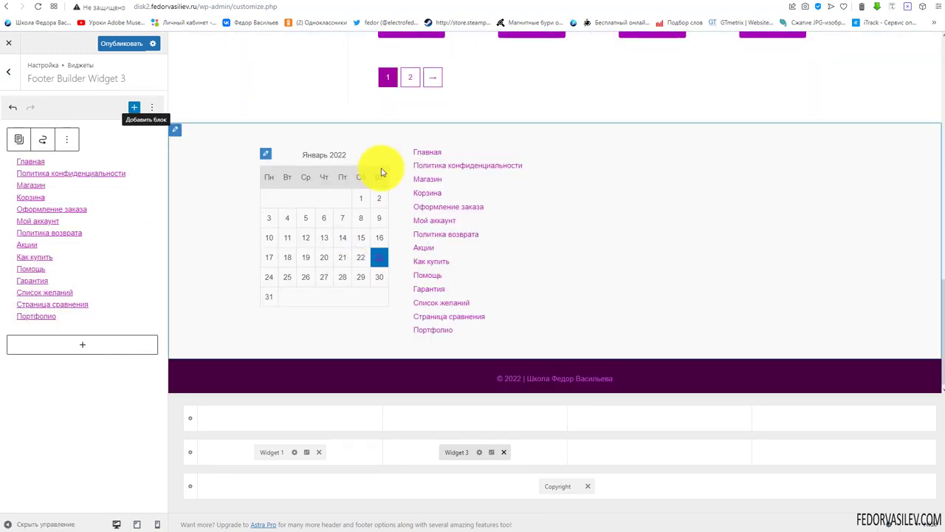
Place Widget 4 in the third column with the Canon, Fujifilm, NIKON, SONY category list
left_click(664, 454)
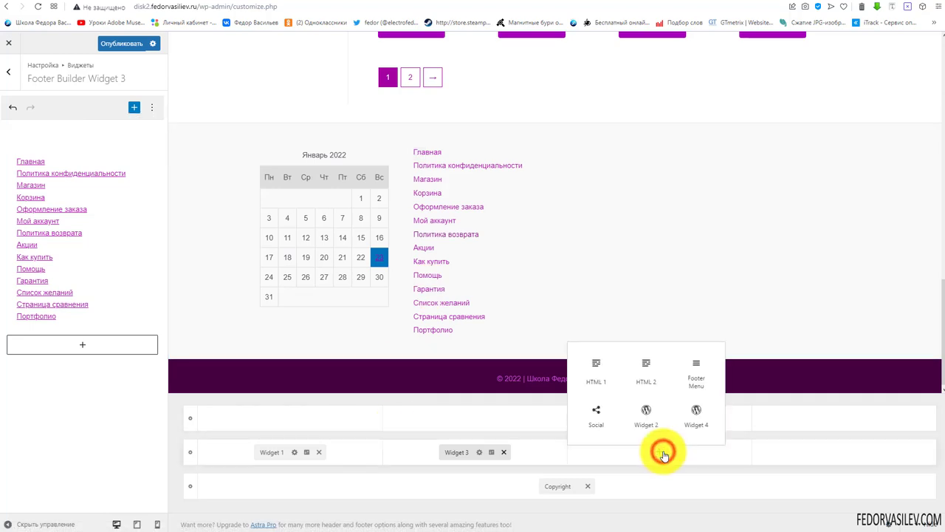
left_click(694, 418)
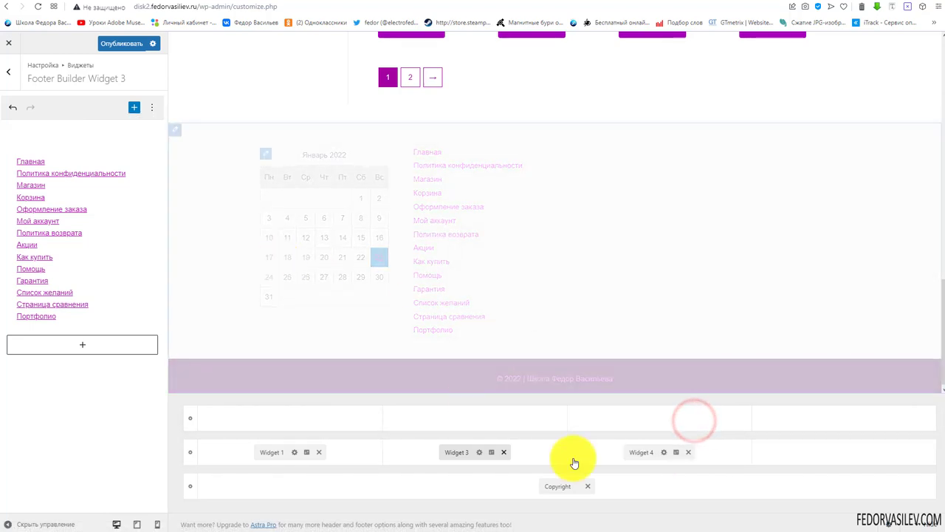
left_click(664, 453)
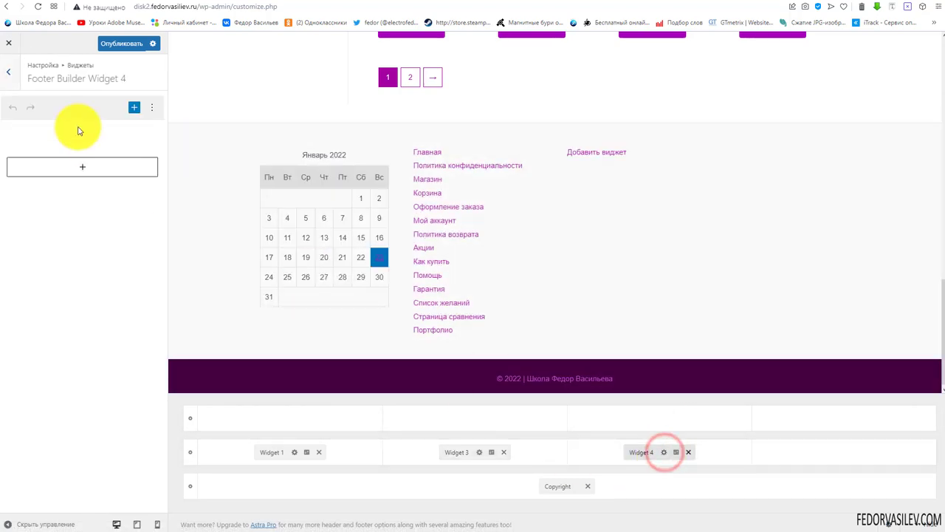
left_click(138, 108)
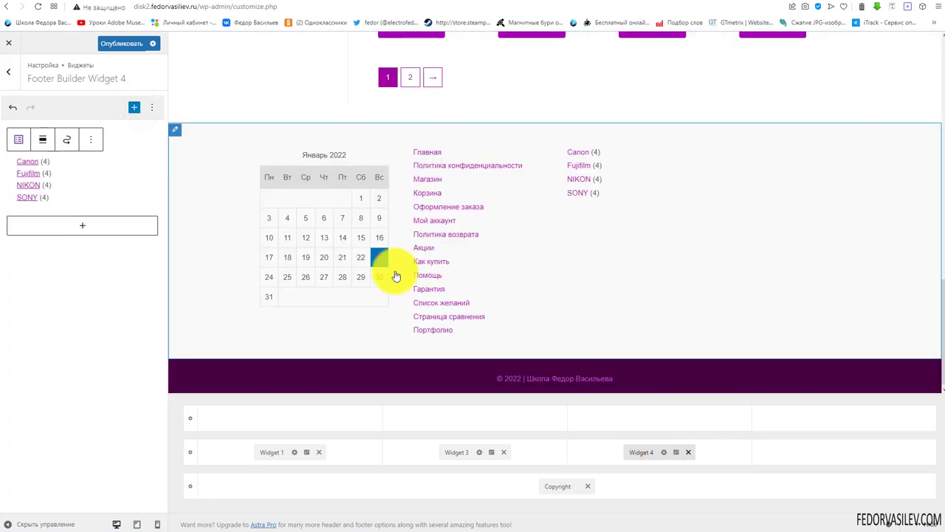
left_click(35, 152)
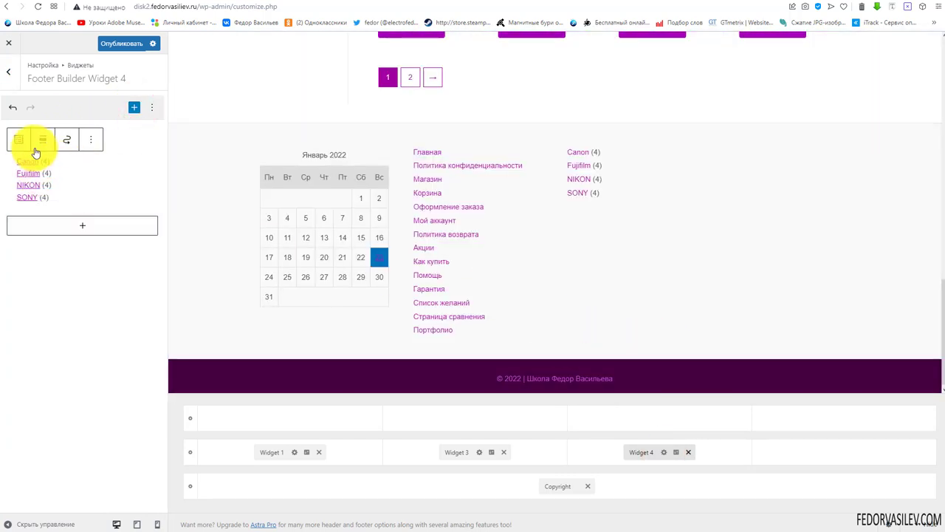
double_click(569, 152)
left_click(610, 202)
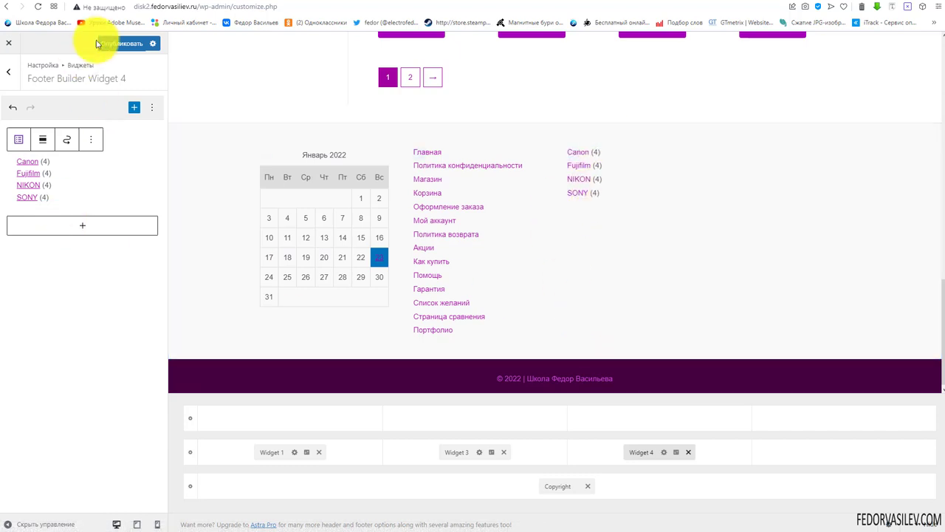
Publish the footer and reload the live /shop/ page to check it
left_click(119, 46)
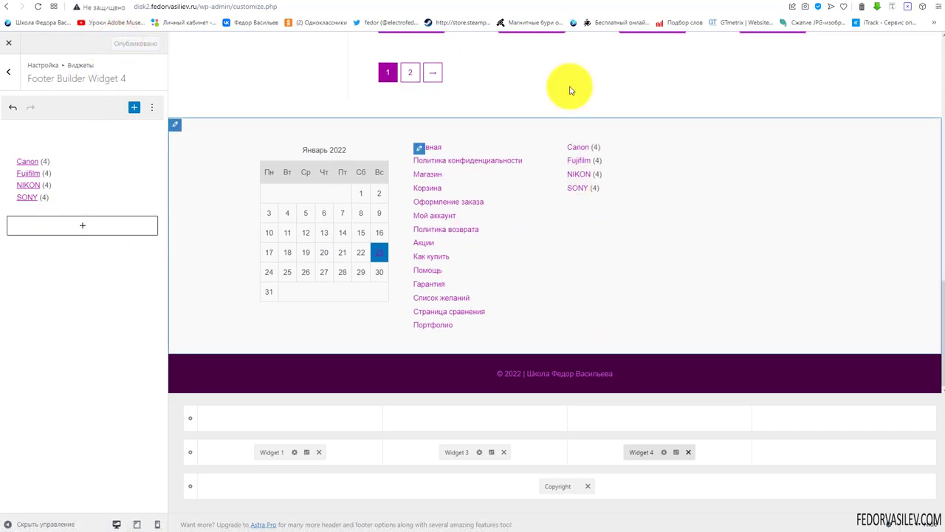
left_click(813, 6)
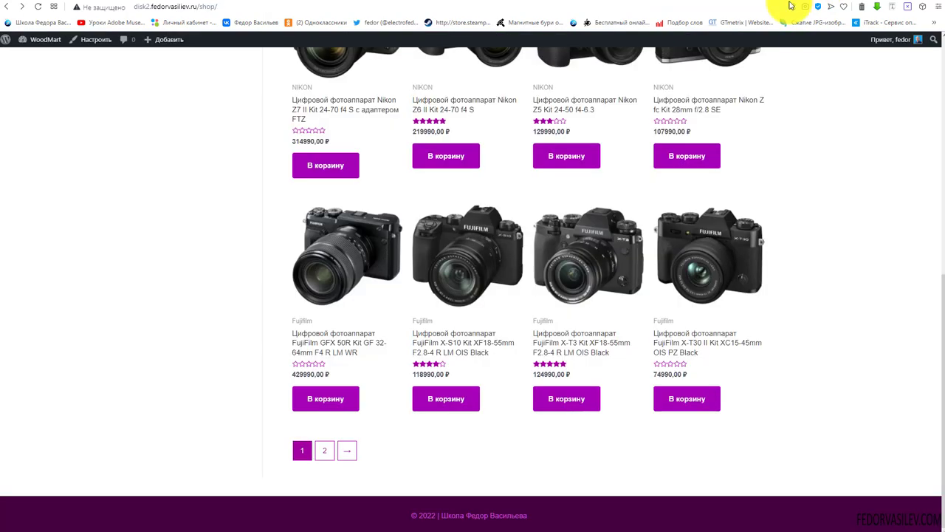
left_click(39, 7)
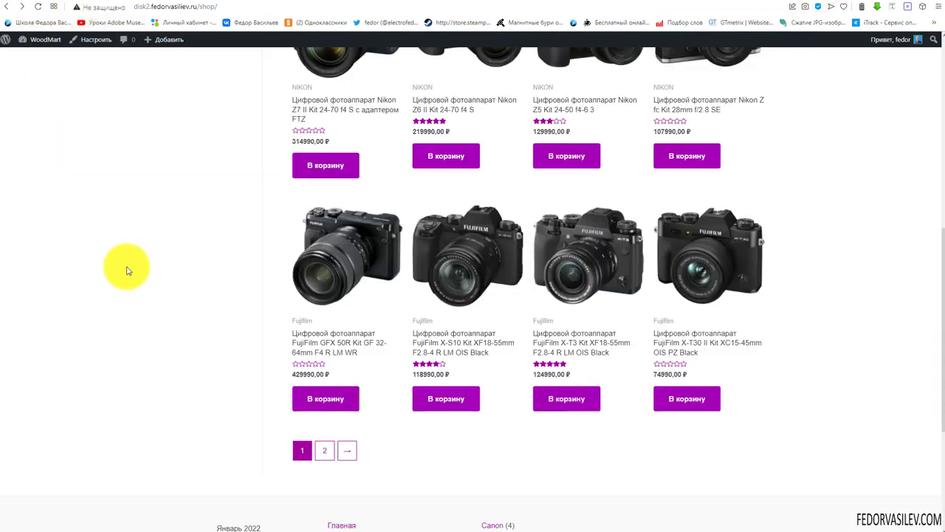
scroll(441, 322, "down", 5)
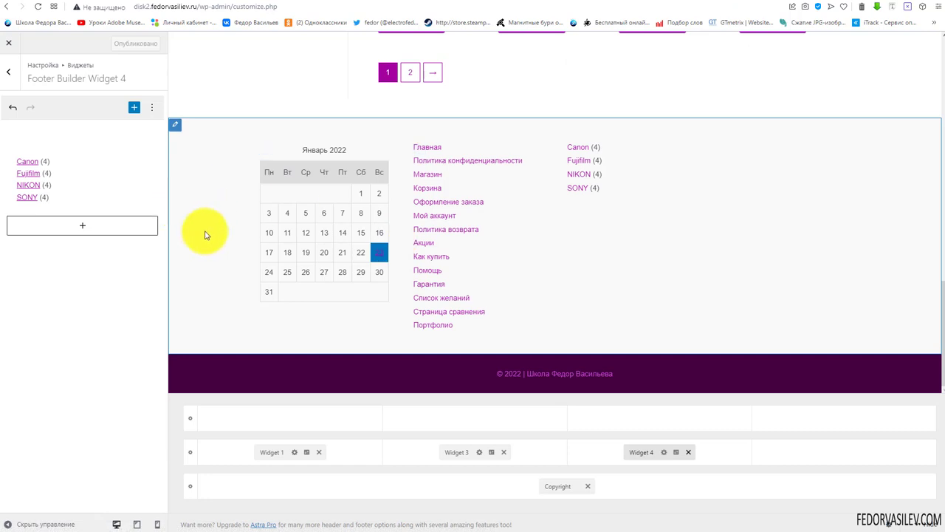
Inspect the Primary Footer's design and background colour options, leaving them unchanged
left_click(192, 455)
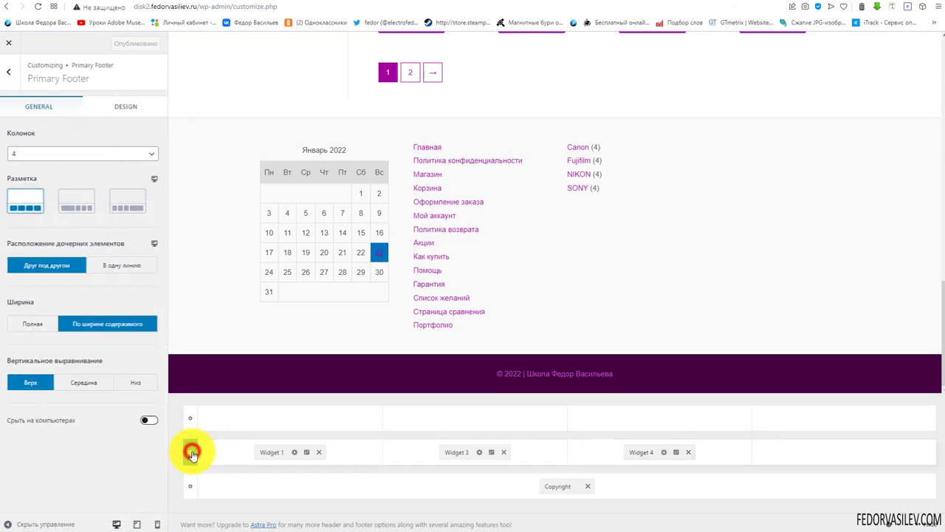
left_click(120, 106)
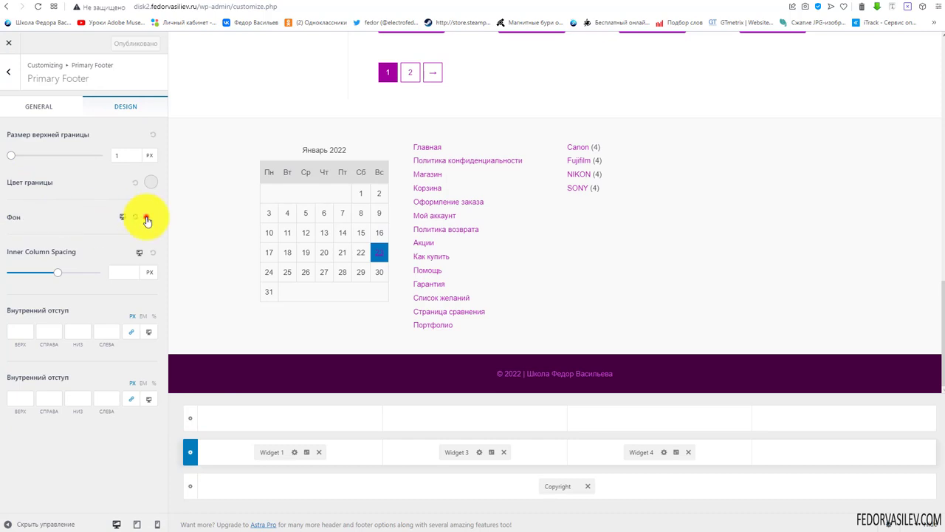
left_click(147, 220)
left_click(73, 207)
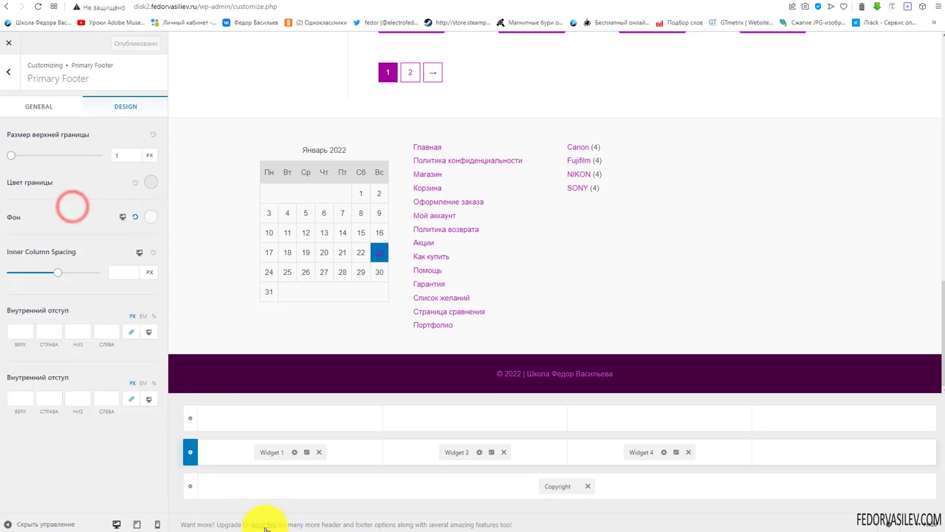
Give the Primary Footer the second, two-column Разметка layout at tablet width
left_click(137, 523)
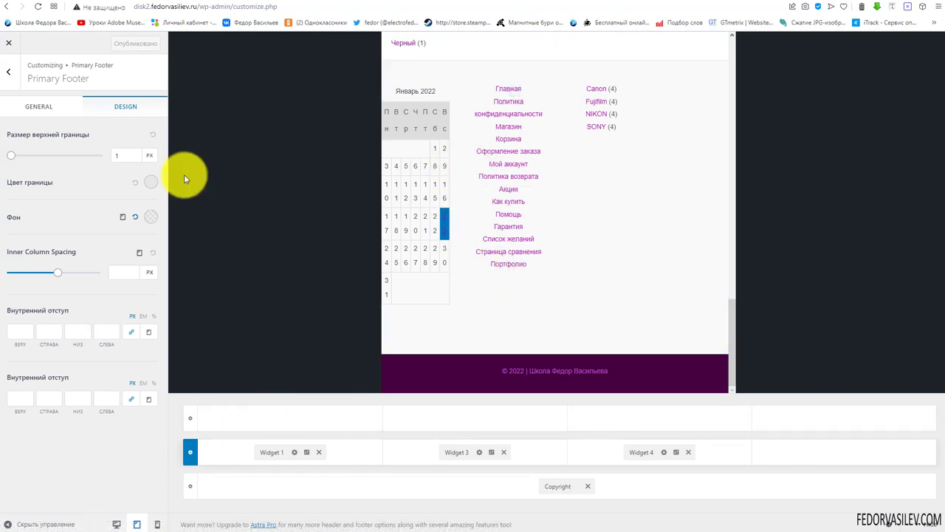
left_click(46, 108)
left_click(117, 524)
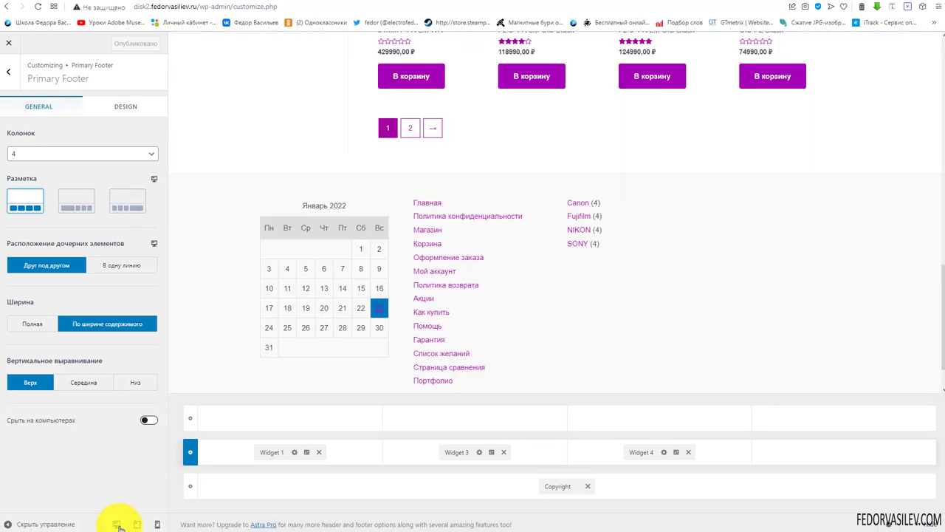
left_click(138, 524)
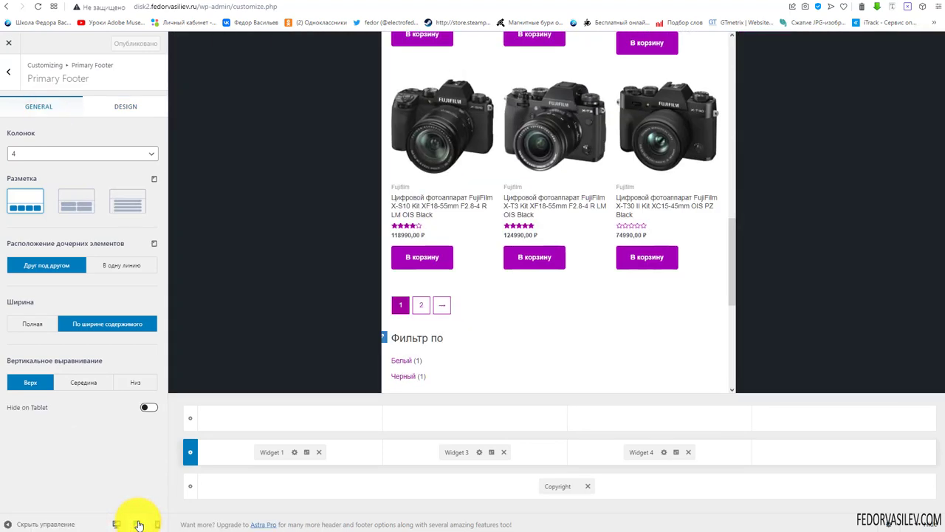
scroll(529, 312, "down", 5)
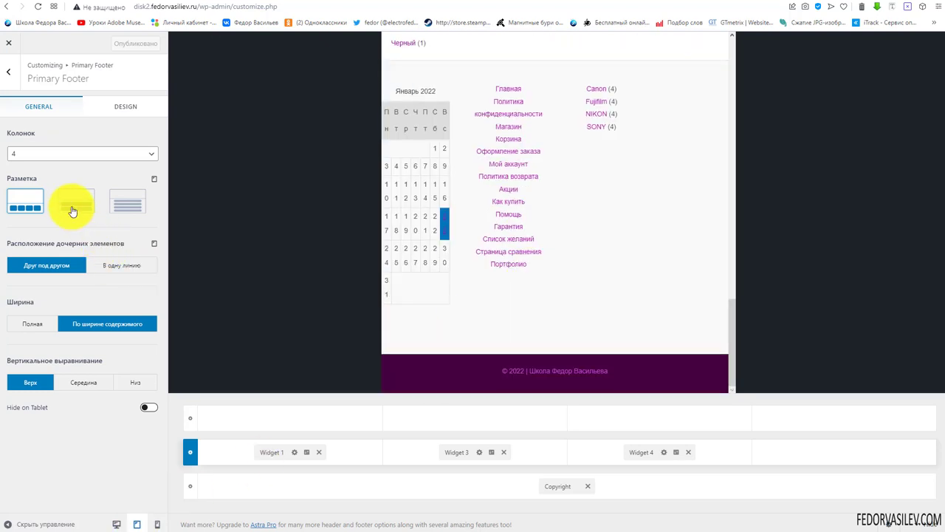
left_click(71, 209)
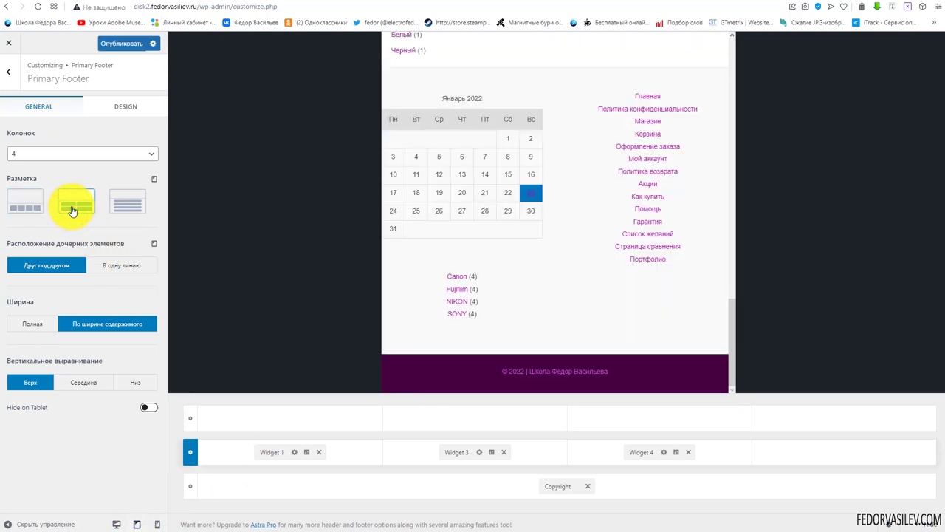
Check the footer at desktop, tablet and mobile widths, then return to the Customizer root
left_click(116, 525)
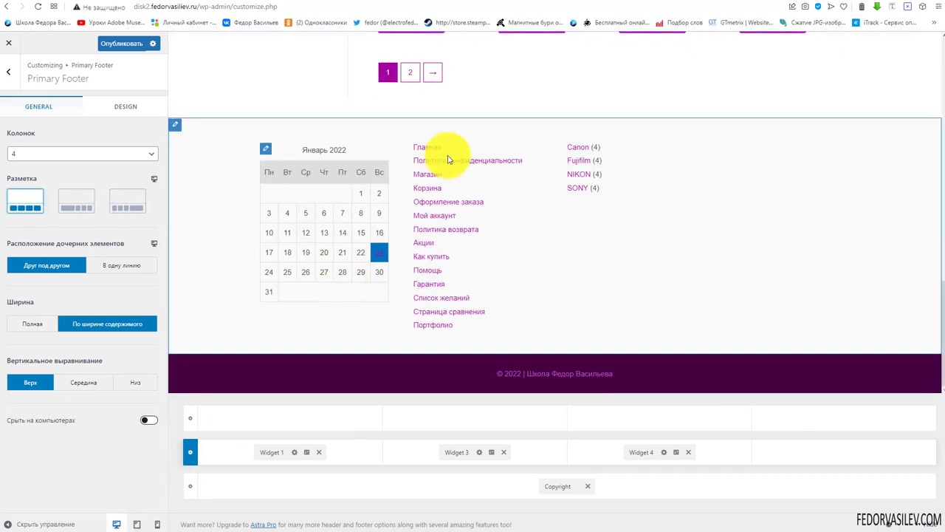
left_click(138, 524)
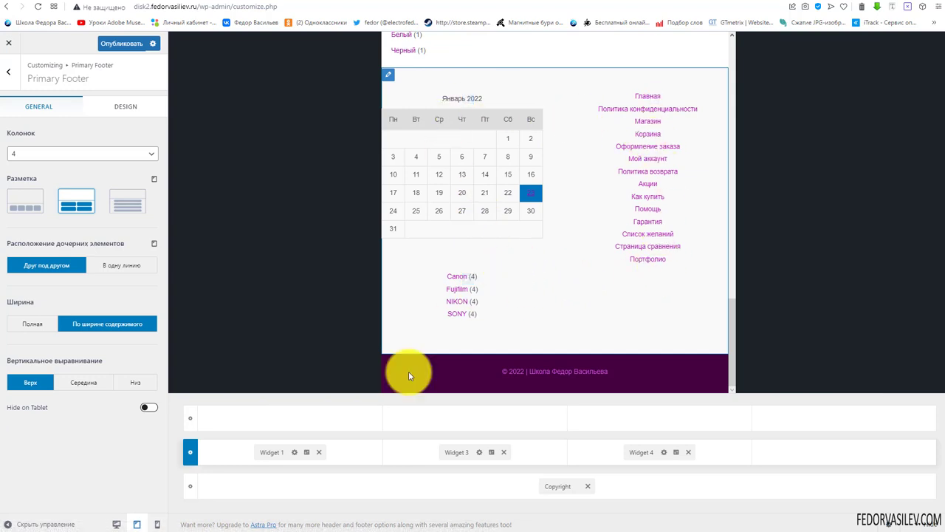
left_click(157, 524)
scroll(612, 222, "down", 5)
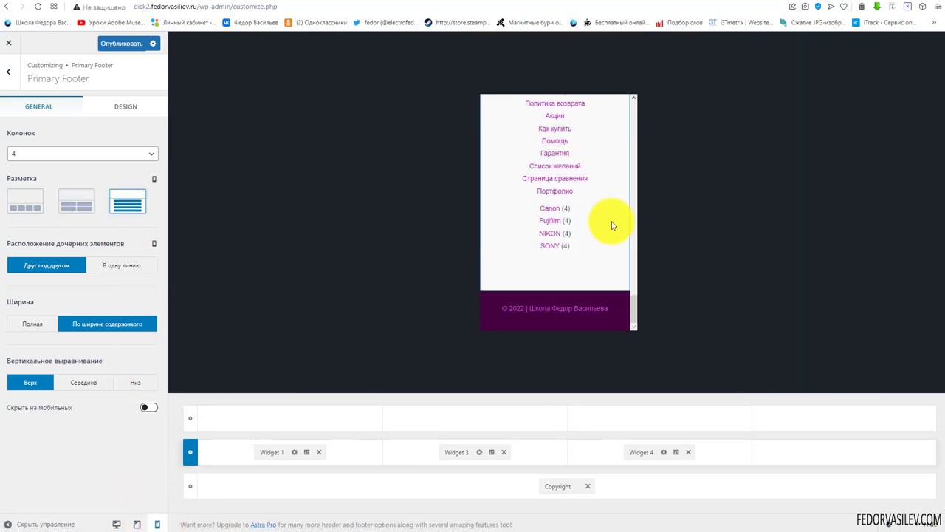
scroll(612, 225, "up", 5)
scroll(582, 222, "down", 5)
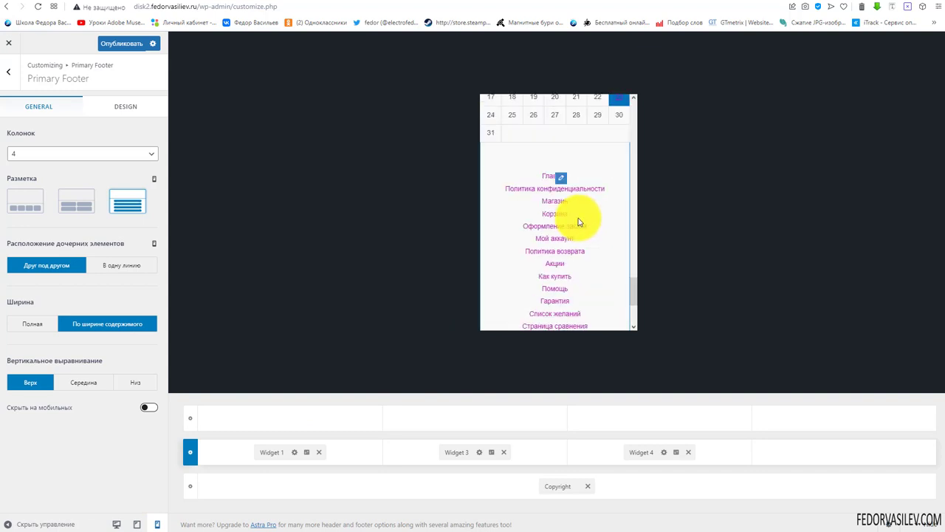
left_click(118, 524)
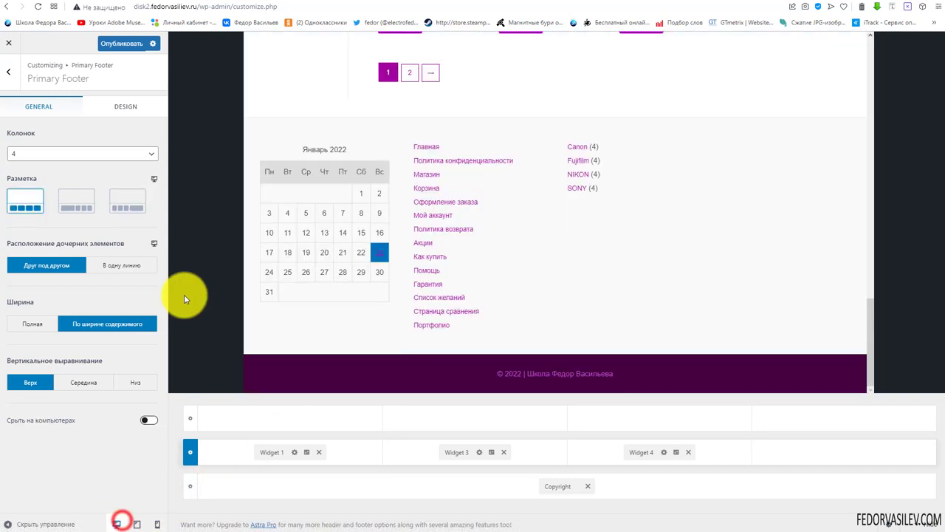
left_click(8, 72)
left_click(9, 72)
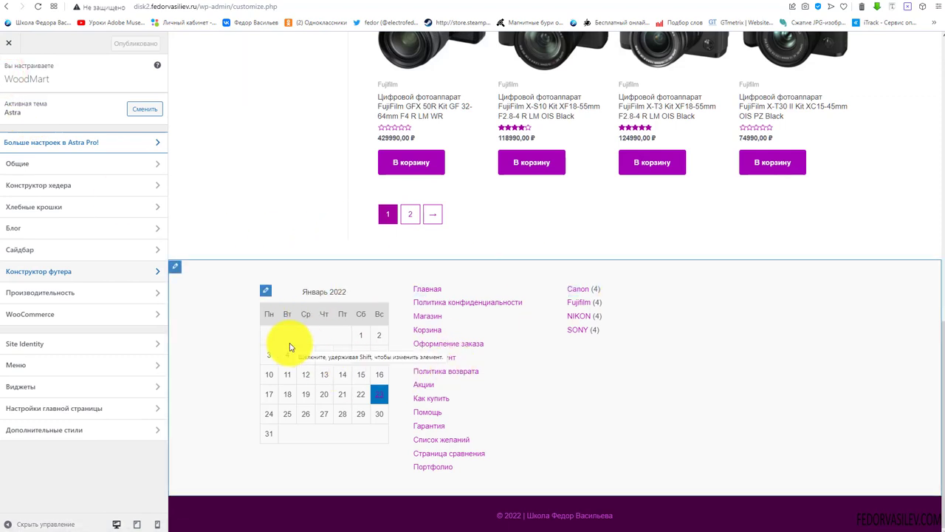
Switch on 'Загрузить шрифты Google локально' in the Производительность settings
left_click(28, 292)
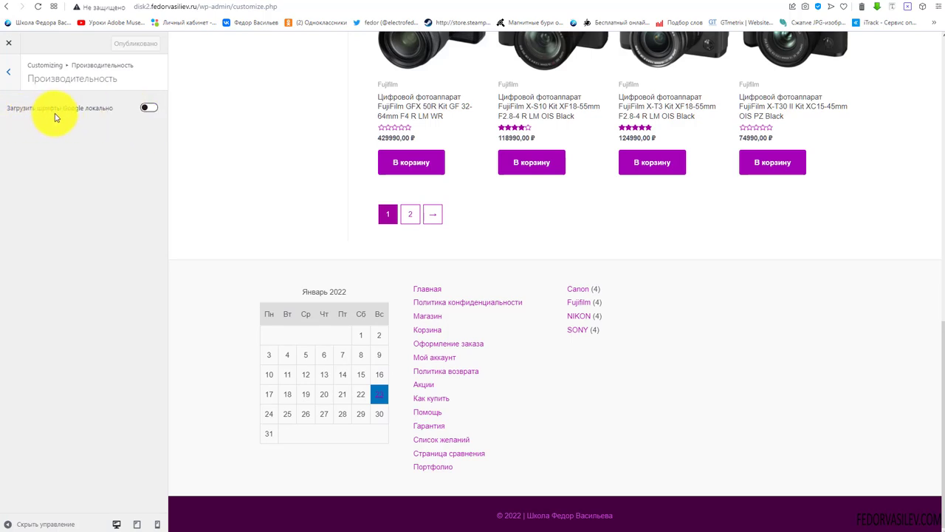
left_click(148, 109)
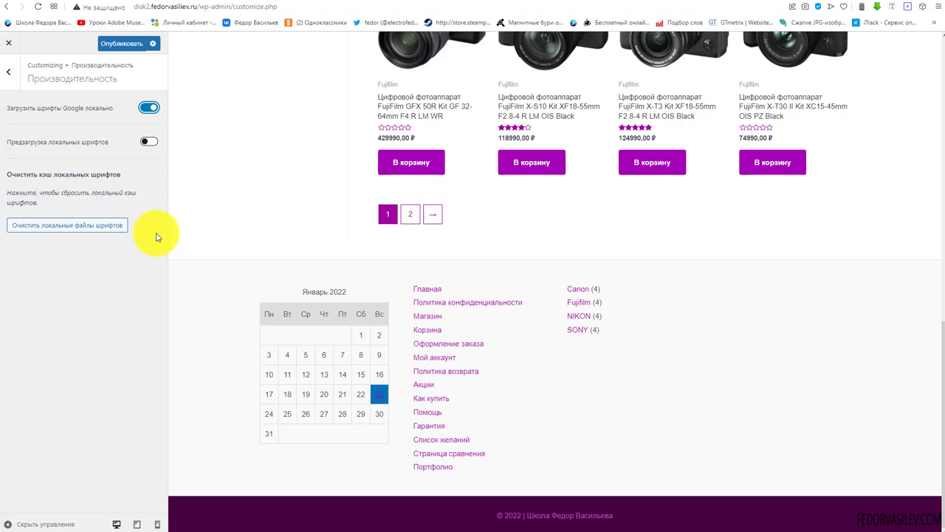
scroll(323, 264, "up", 8)
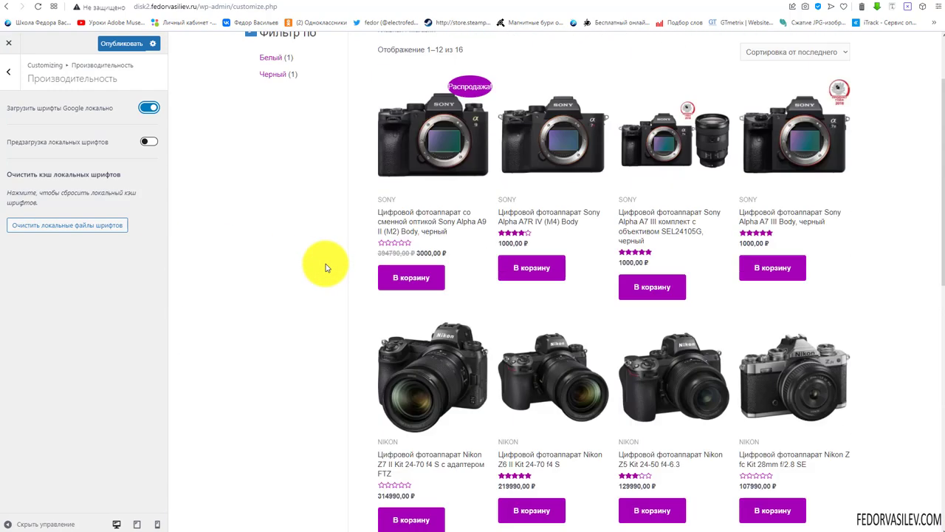
scroll(327, 267, "up", 2)
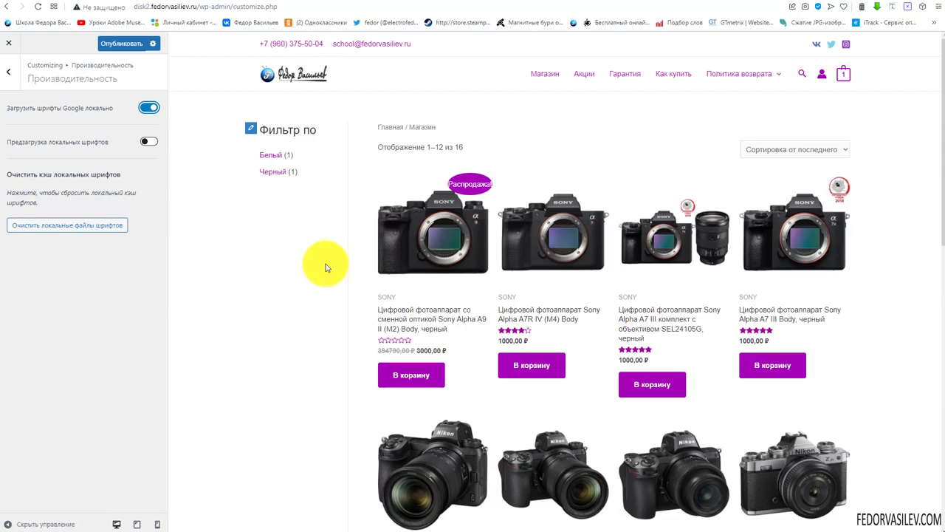
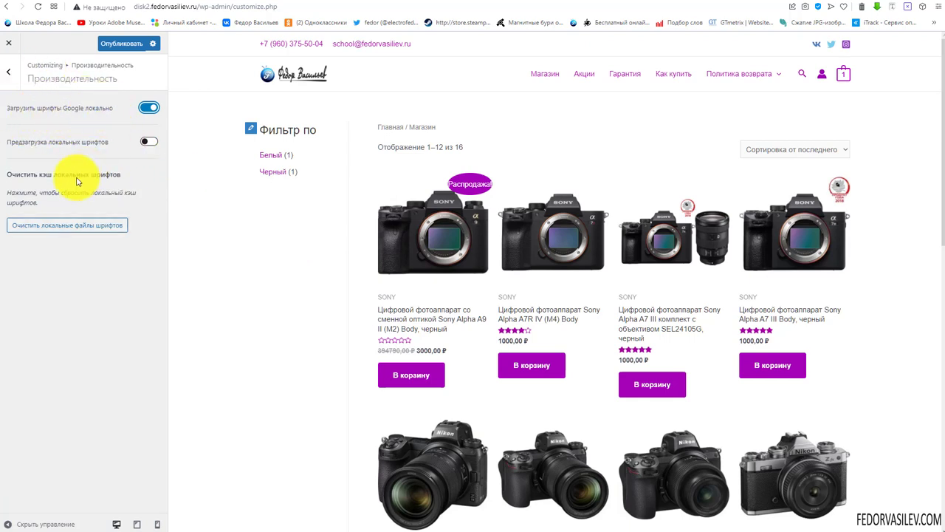
Turn on local font preloading, publish it, and reload the live shop page
left_click(149, 142)
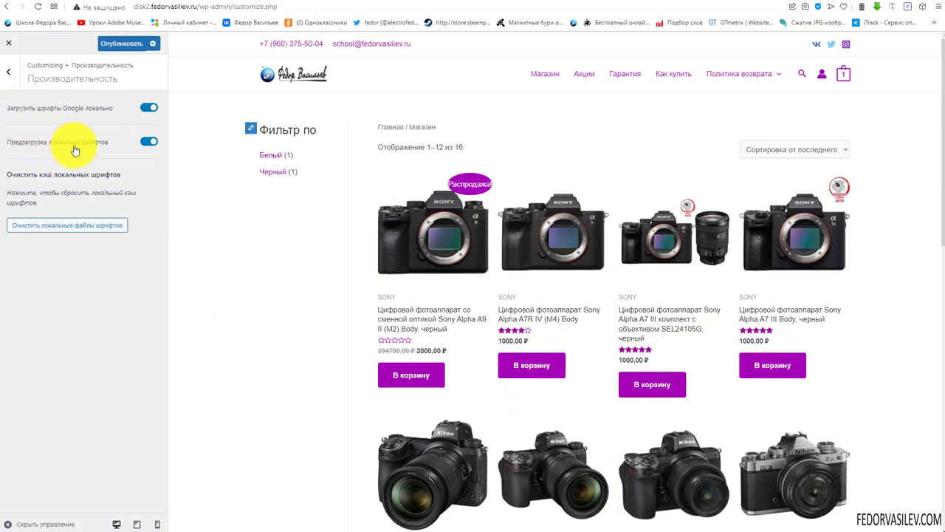
left_click(113, 42)
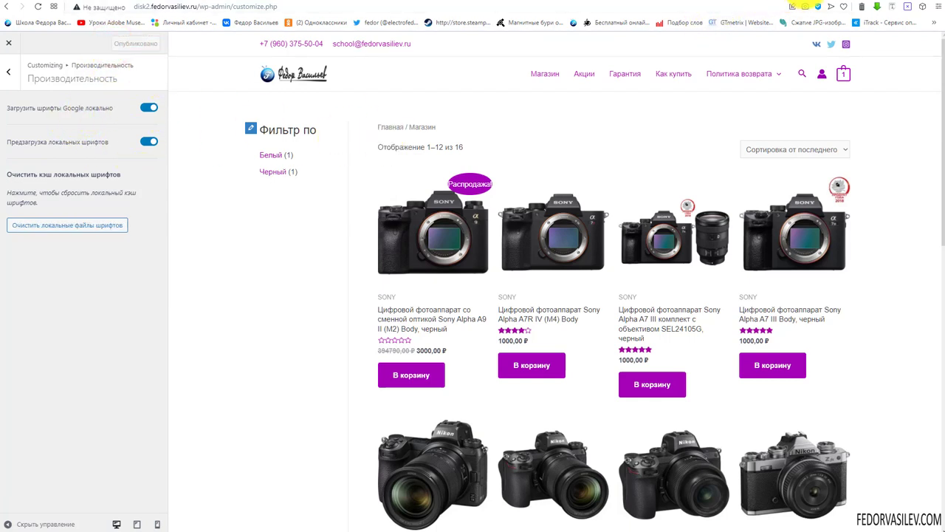
left_click(8, 42)
left_click(30, 7)
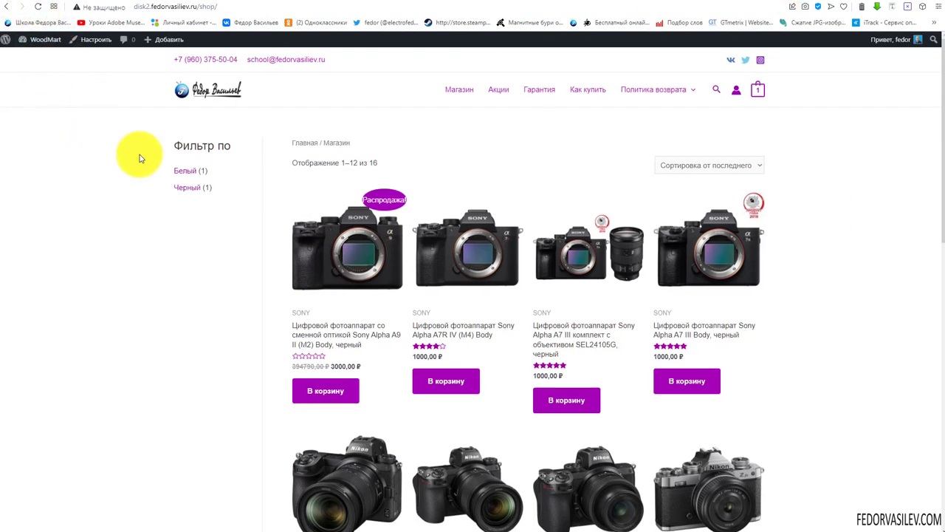
Look over the Sony Alpha A9 II product page, then reopen the Customizer's WooCommerce panel
left_click(343, 254)
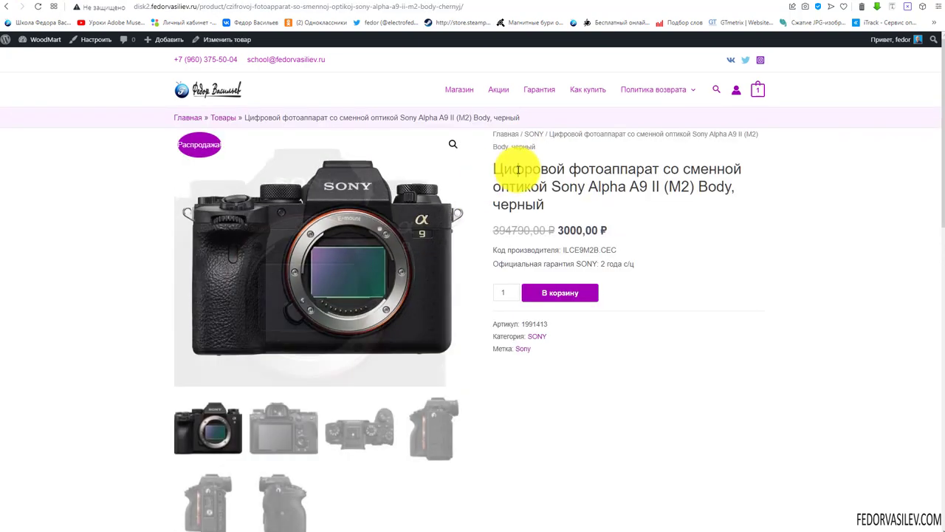
scroll(517, 184, "down", 3)
scroll(561, 210, "down", 10)
scroll(581, 289, "up", 15)
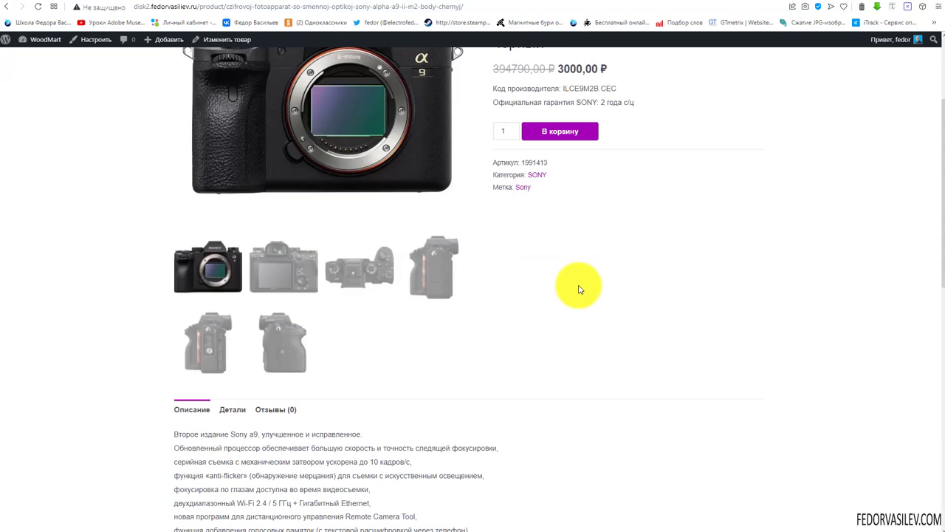
left_click(6, 6)
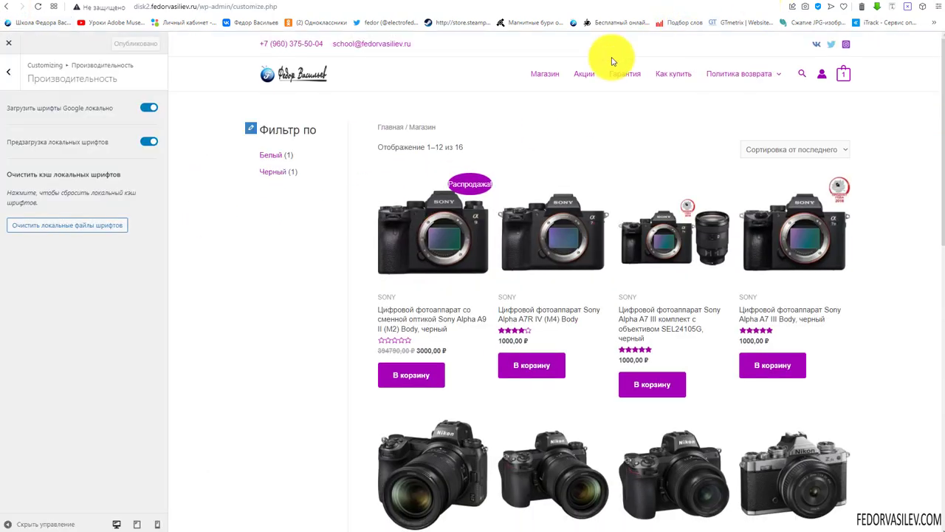
left_click(32, 317)
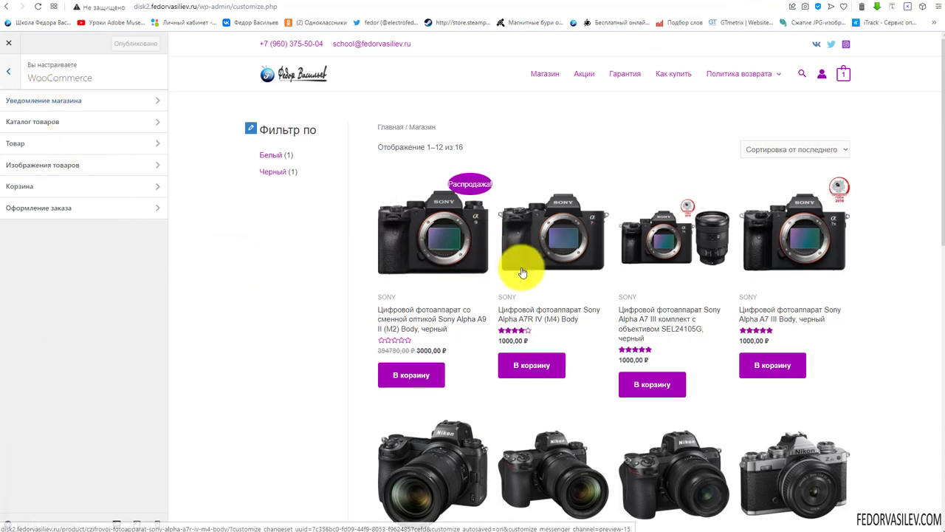
Enable the 'Уведомление магазина' demo store notice and preview its banner on the shop
left_click(49, 102)
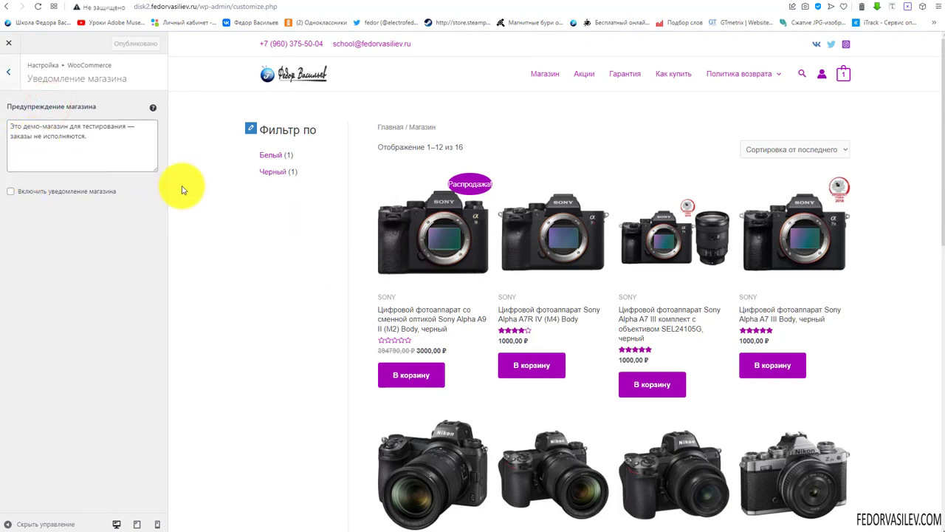
scroll(523, 190, "down", 8)
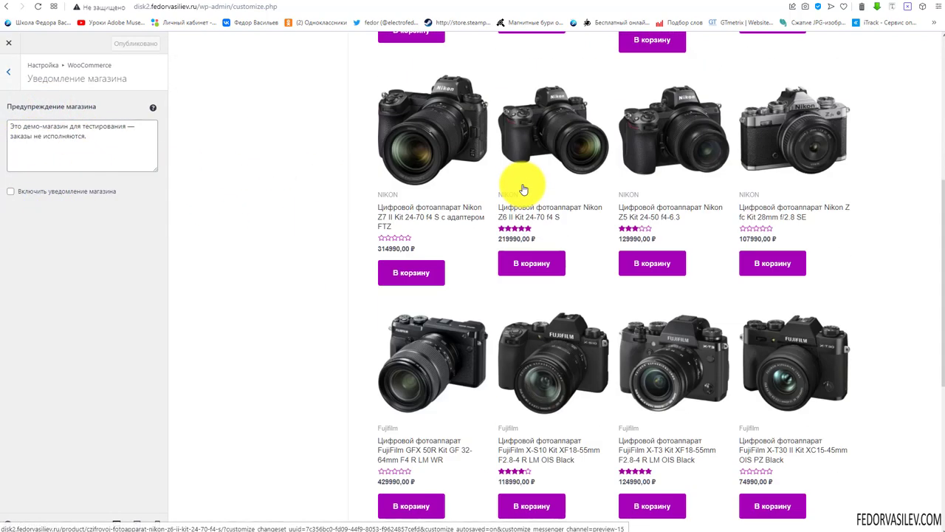
scroll(308, 194, "up", 4)
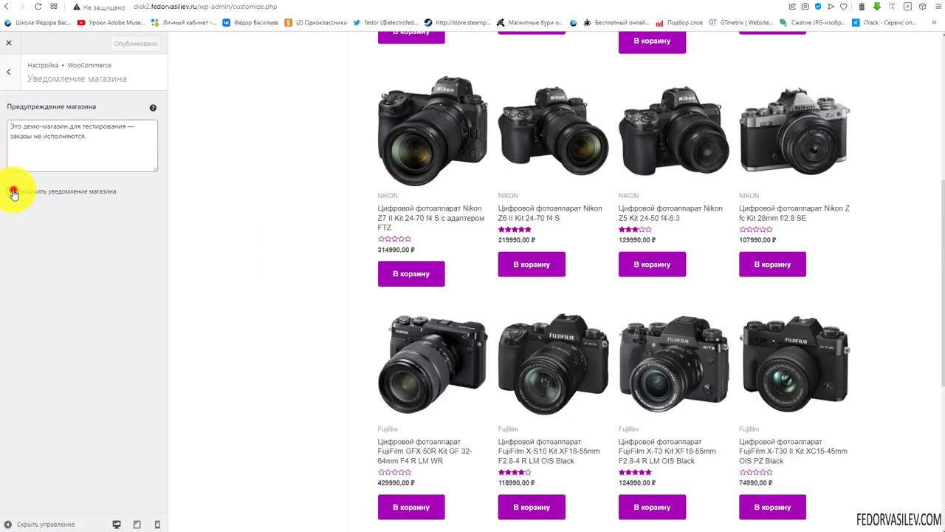
left_click(12, 191)
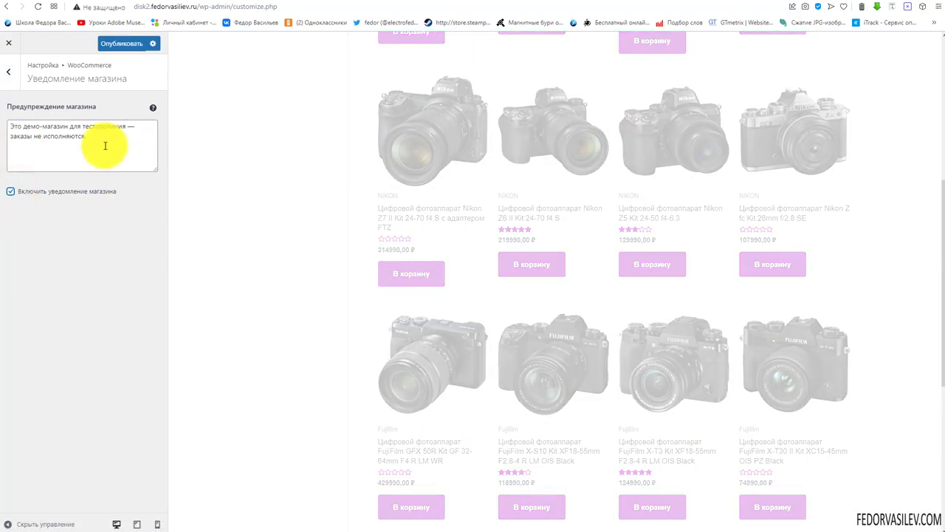
left_click(104, 144)
key("ctrl+a")
scroll(347, 213, "down", 5)
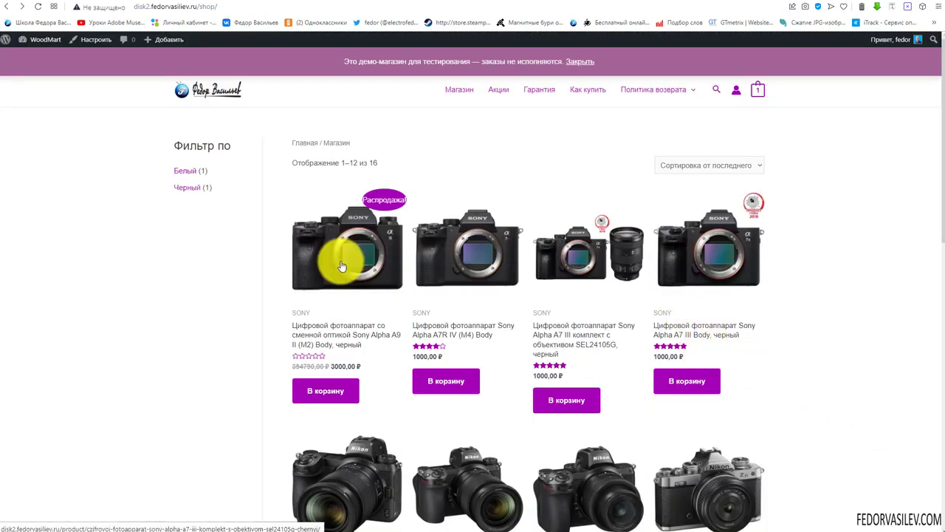
scroll(341, 258, "down", 9)
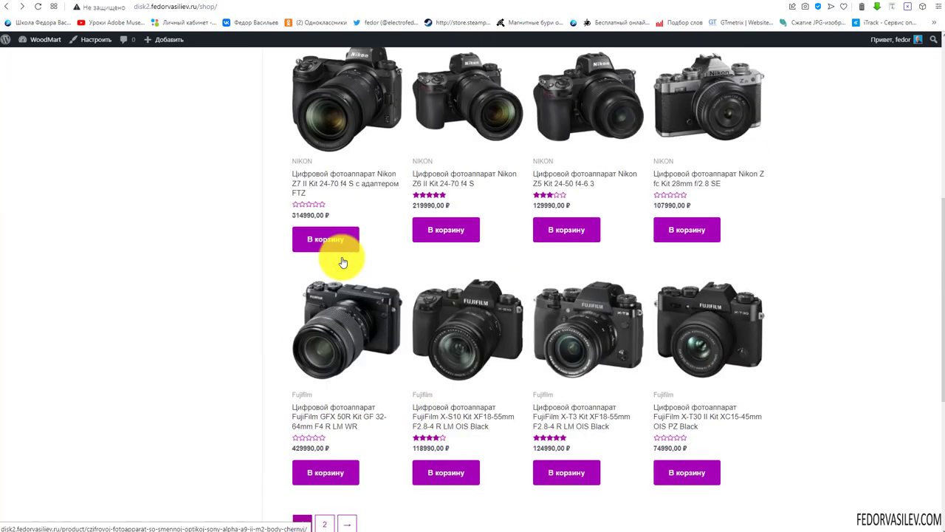
scroll(343, 257, "up", 9)
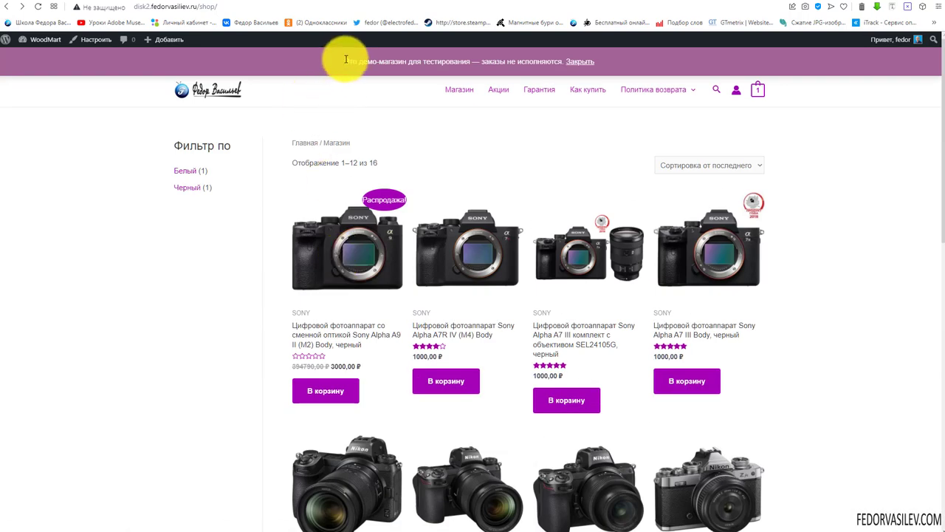
left_click(523, 133)
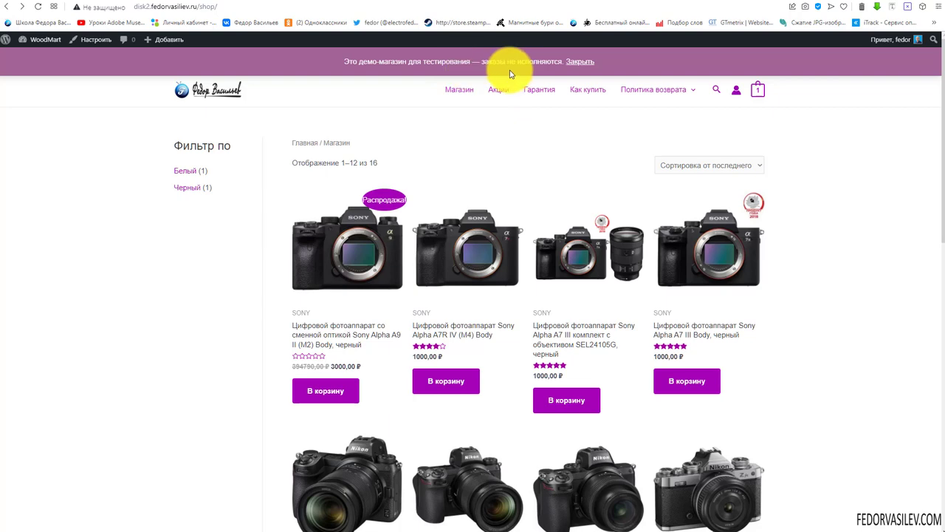
Dismiss the notice banner, switch the store notice off, and return to the WooCommerce sections
left_click(579, 63)
scroll(328, 99, "down", 1)
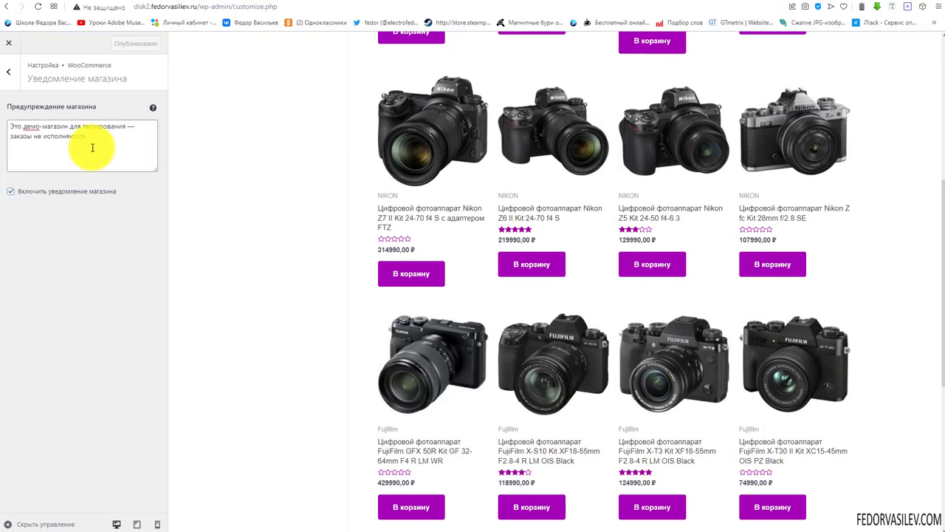
triple_click(106, 143)
left_click(11, 193)
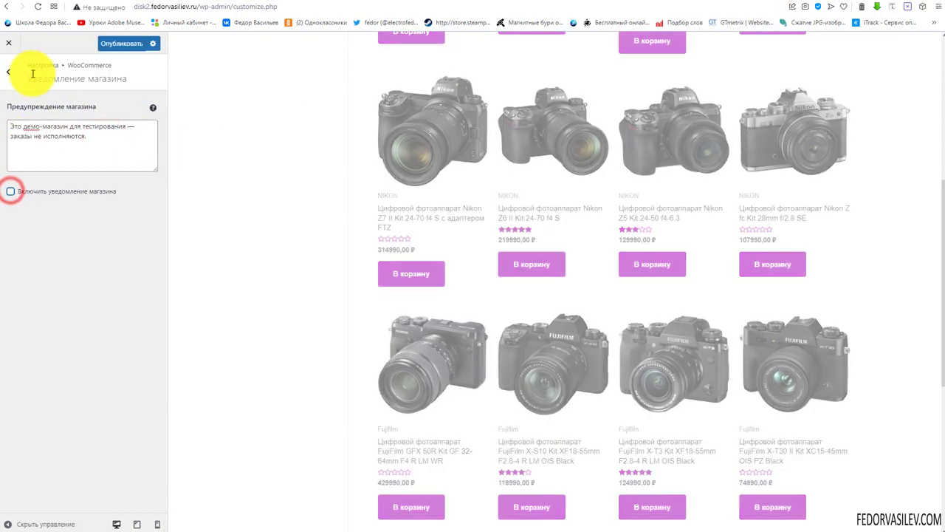
left_click(9, 71)
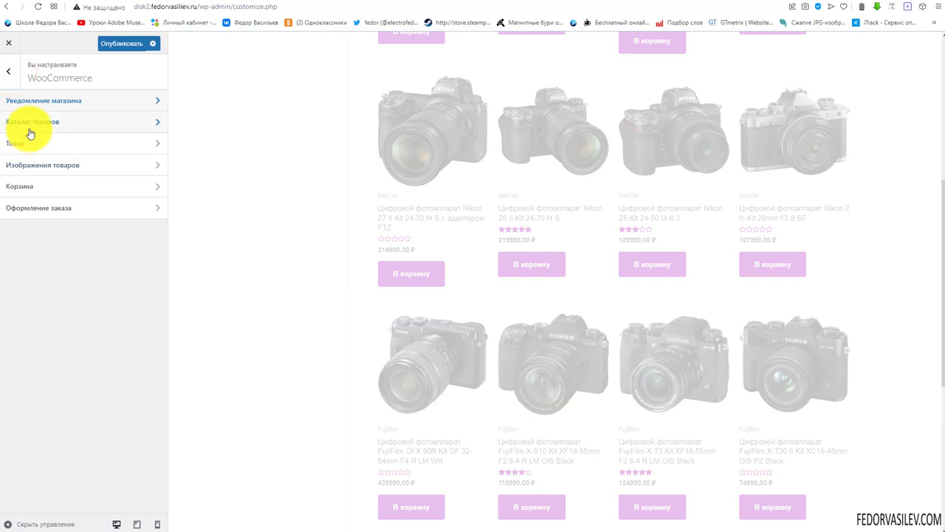
In Product Catalog, set the shop page to show categories only and preview the Canon category
left_click(29, 127)
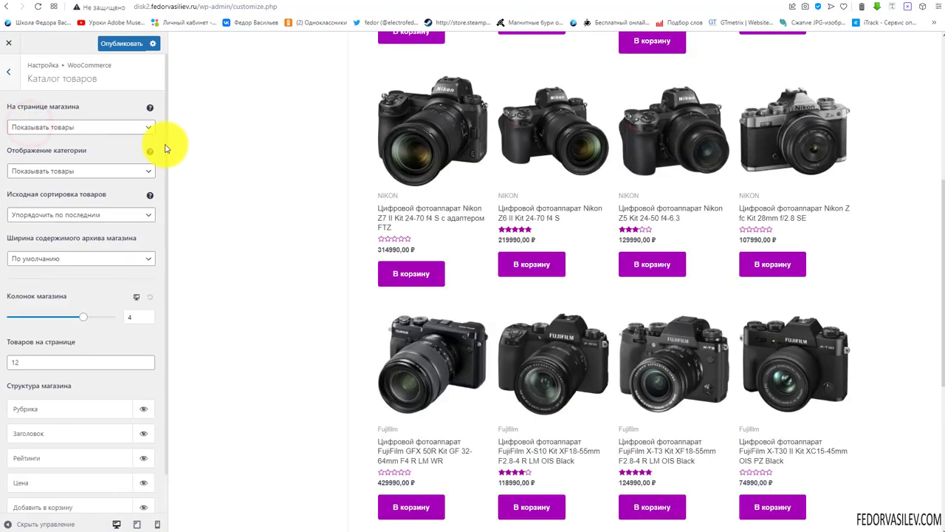
key("ctrl+s")
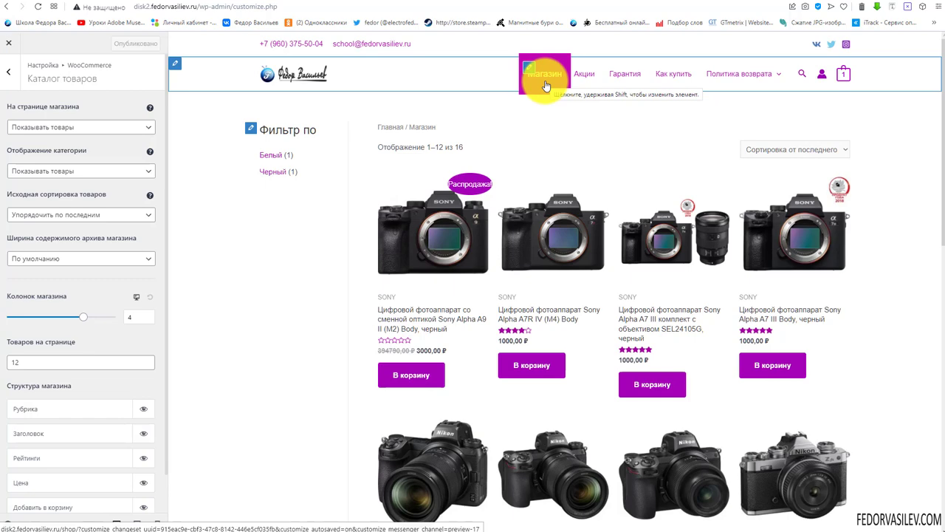
scroll(517, 211, "down", 3)
scroll(527, 152, "up", 3)
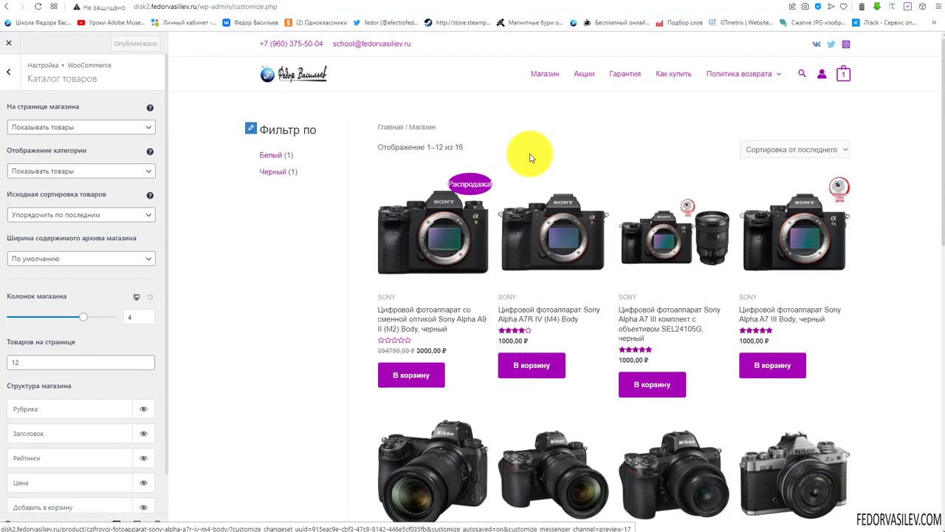
left_click(60, 132)
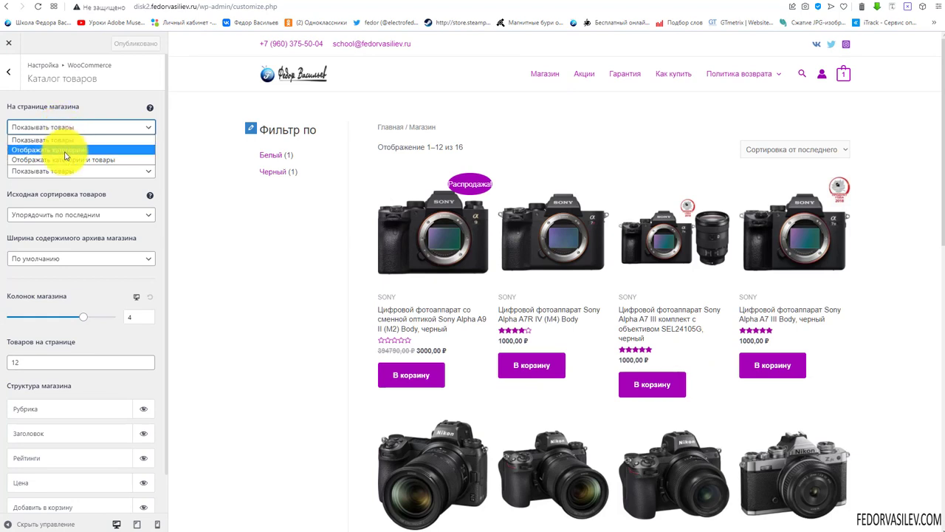
left_click(64, 150)
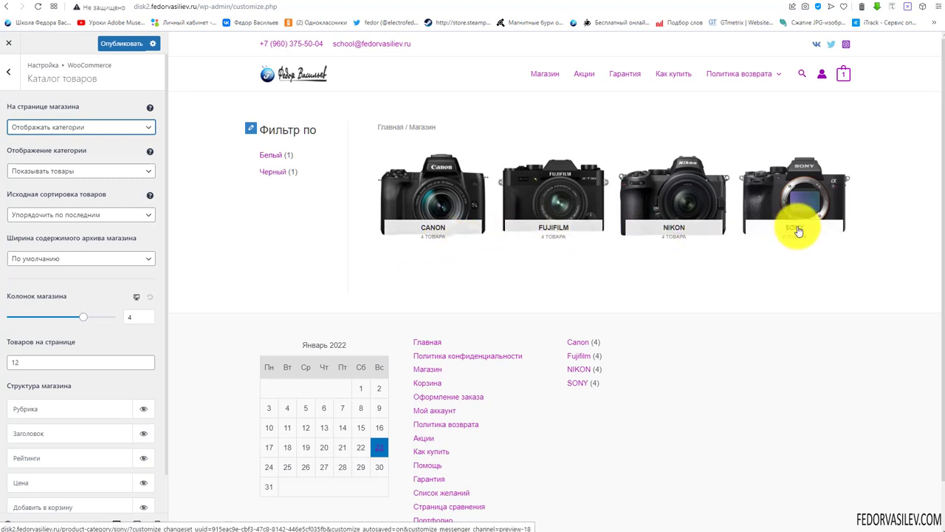
left_click(453, 190)
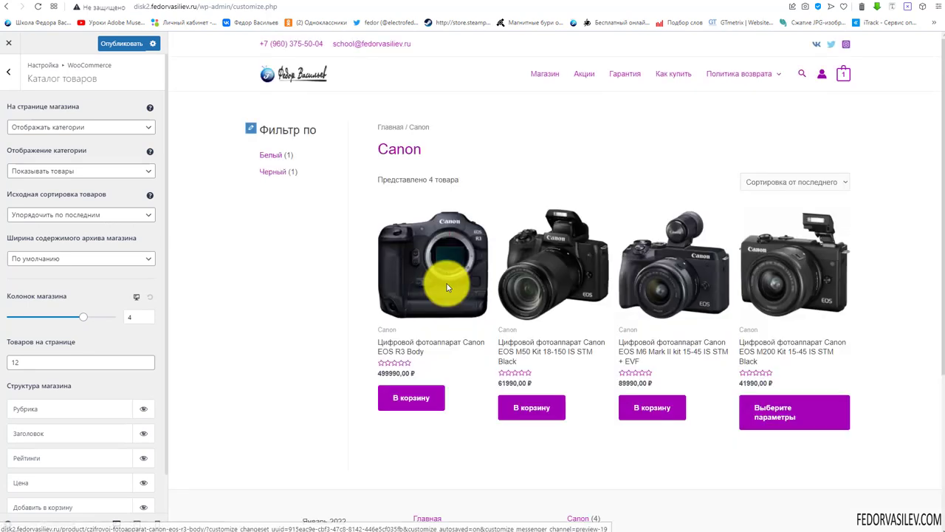
Switch the shop page to 'Отображать категории и товары' and check the main shop preview
left_click(55, 127)
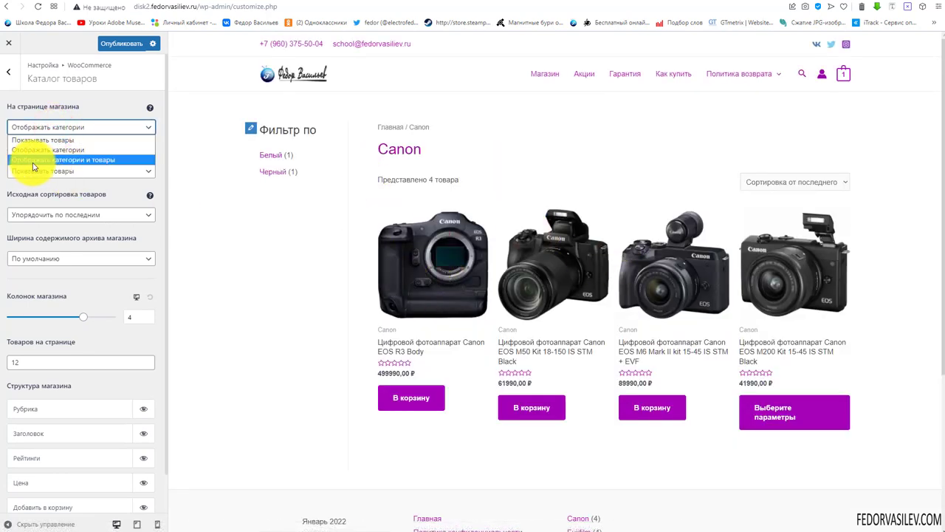
left_click(71, 160)
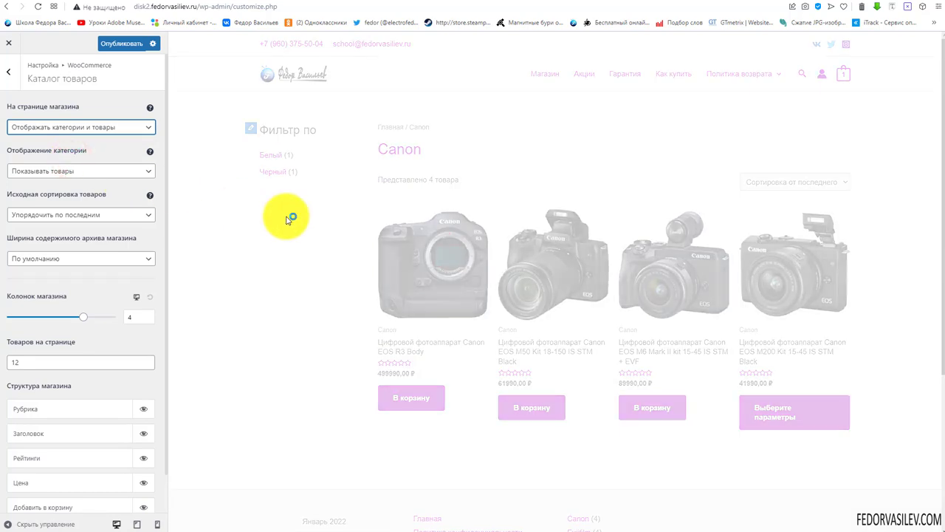
left_click(532, 80)
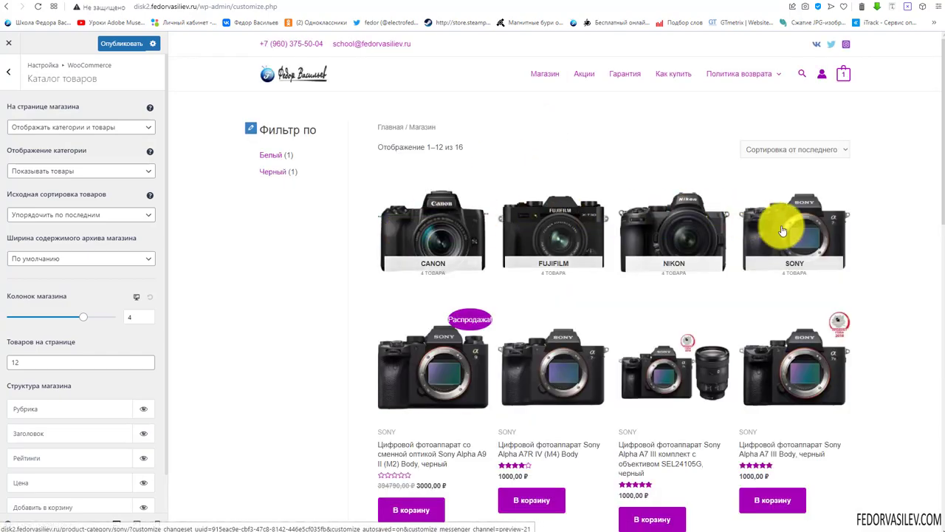
scroll(421, 211, "down", 10)
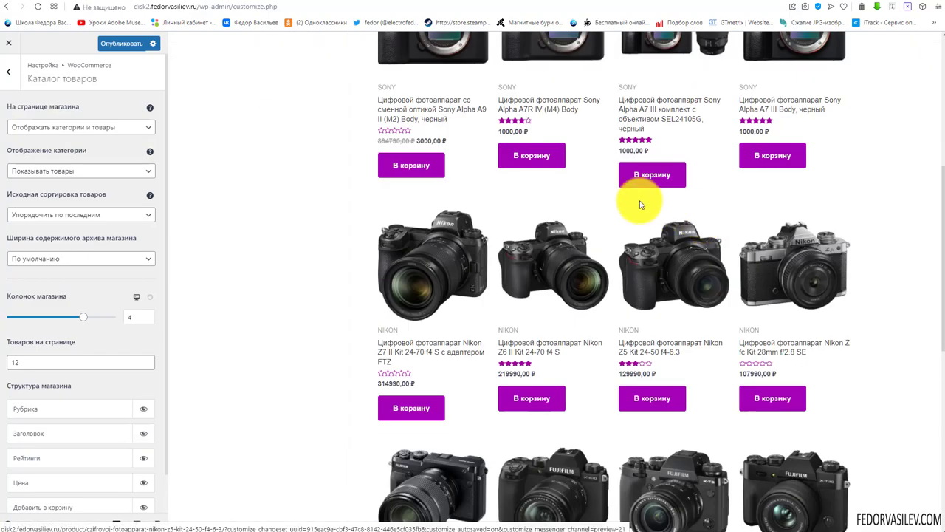
scroll(554, 209, "up", 10)
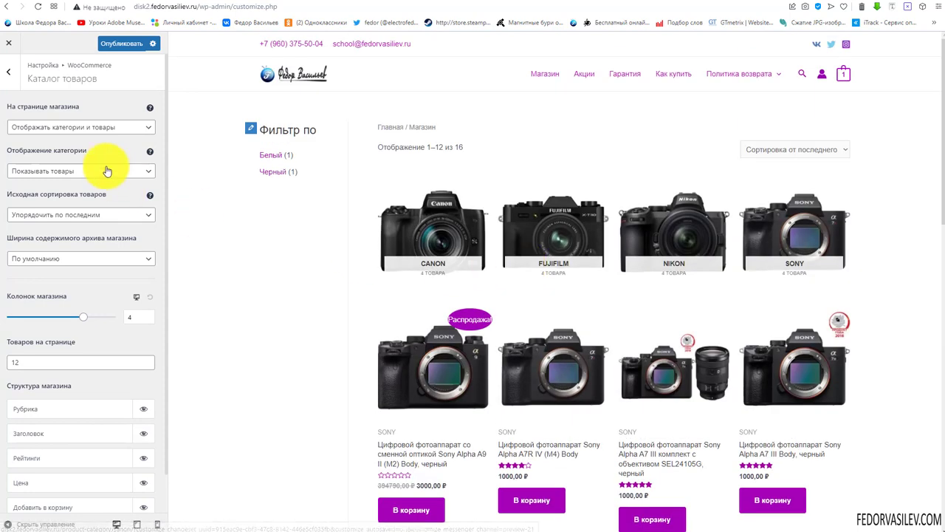
left_click(86, 127)
left_click(70, 140)
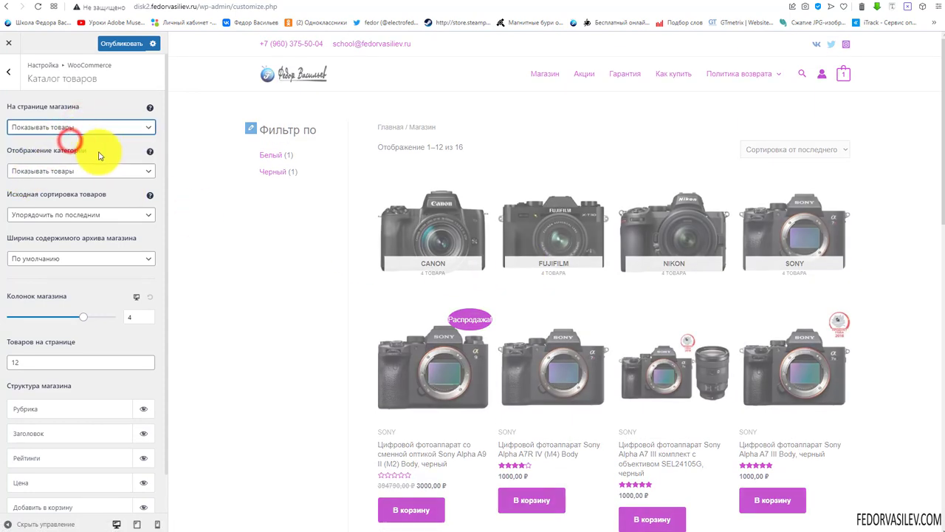
left_click(65, 170)
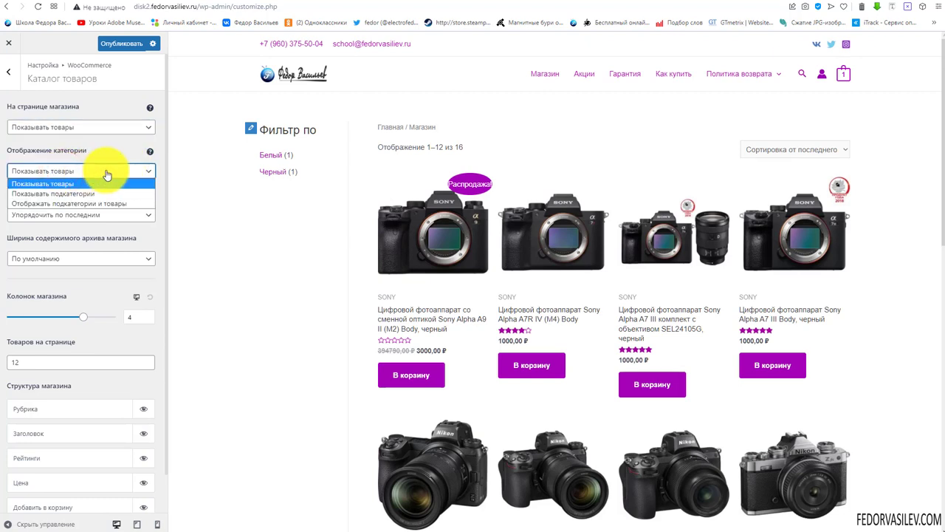
left_click(97, 153)
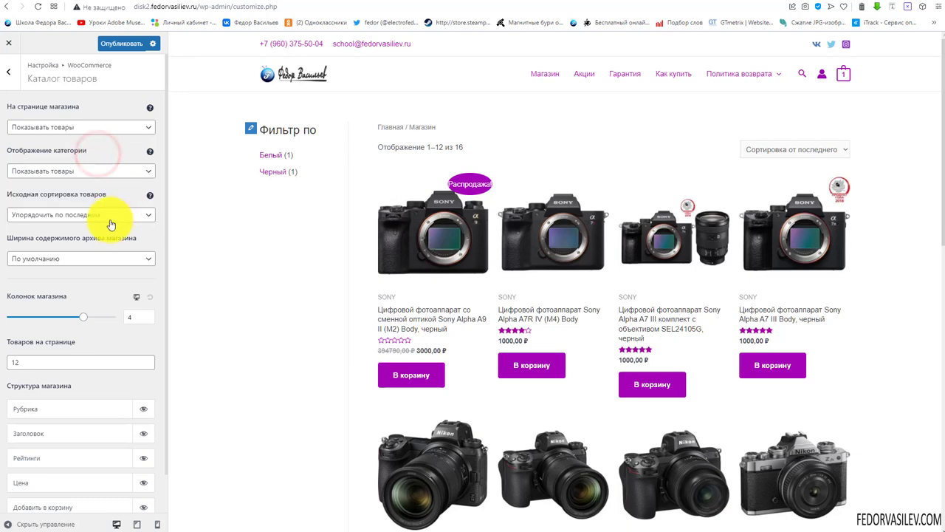
left_click(43, 216)
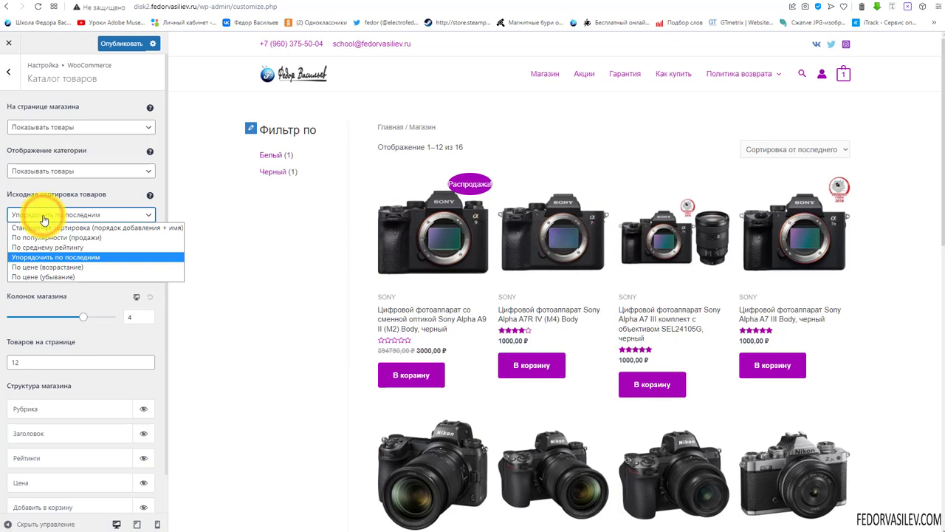
left_click(43, 219)
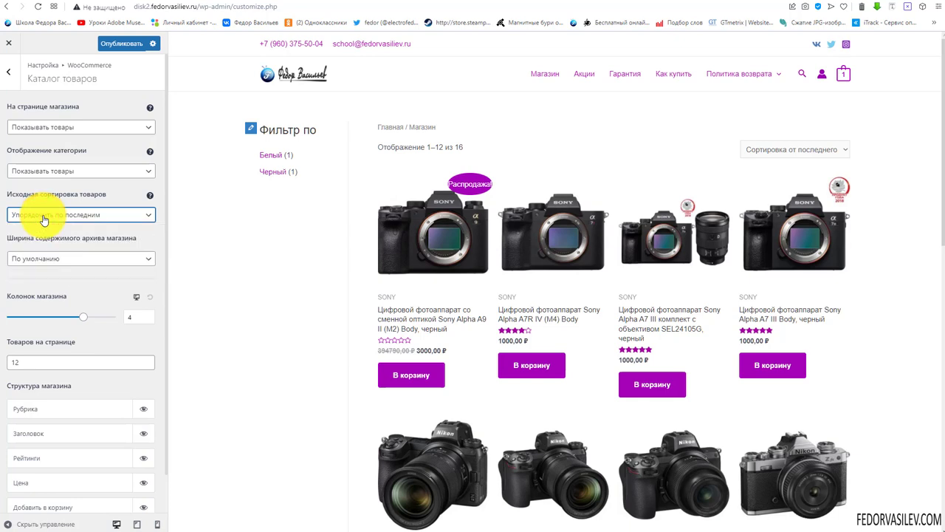
left_click(759, 154)
left_click(681, 153)
left_click(791, 151)
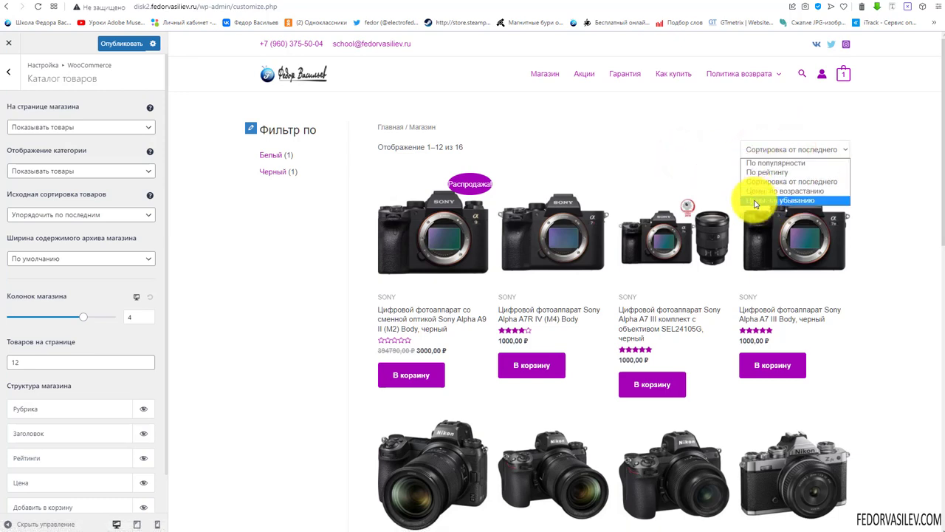
left_click(699, 161)
left_click(86, 215)
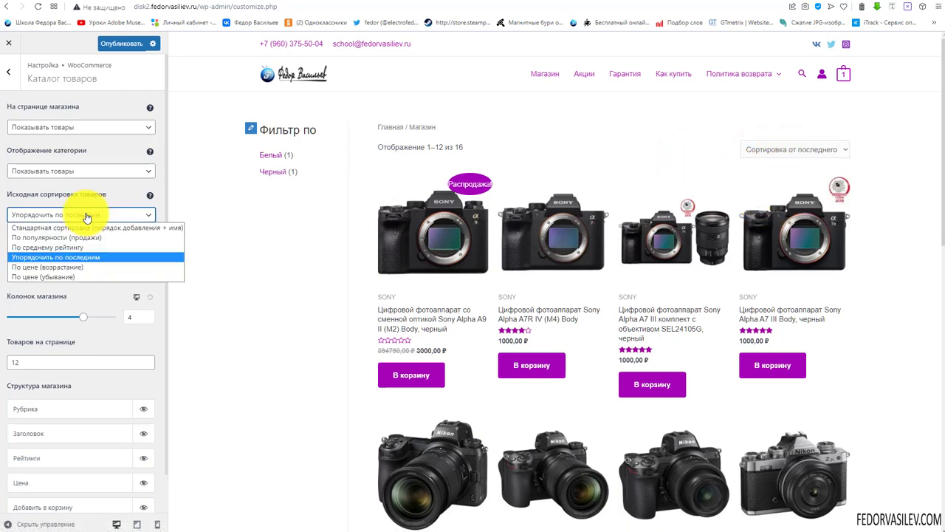
left_click(87, 215)
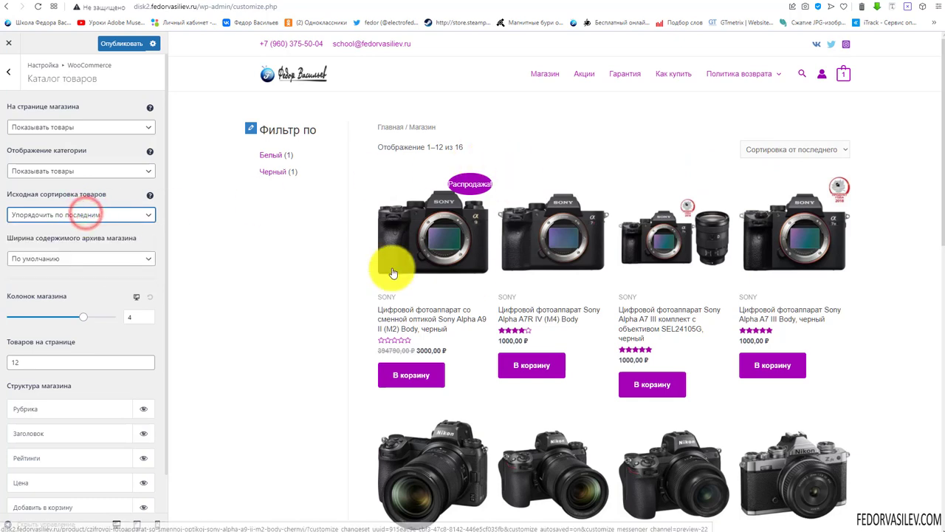
left_click(83, 214)
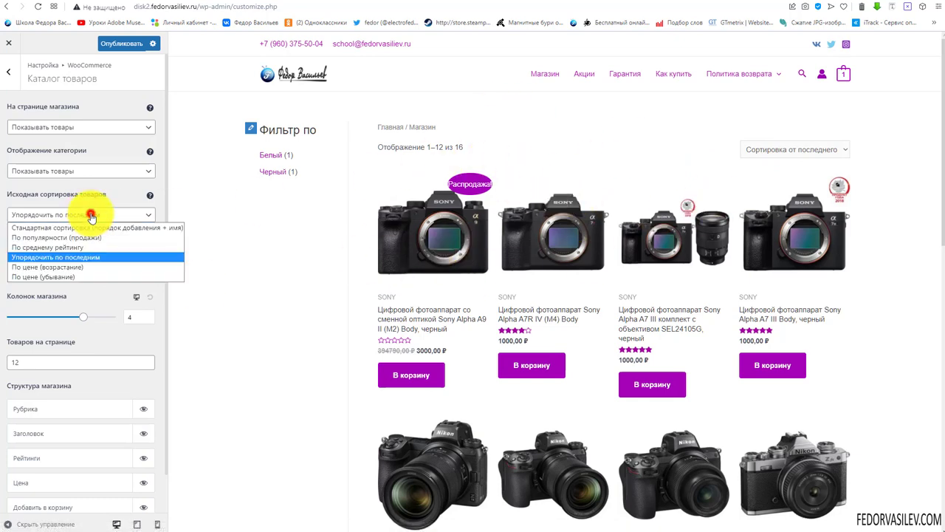
left_click(86, 214)
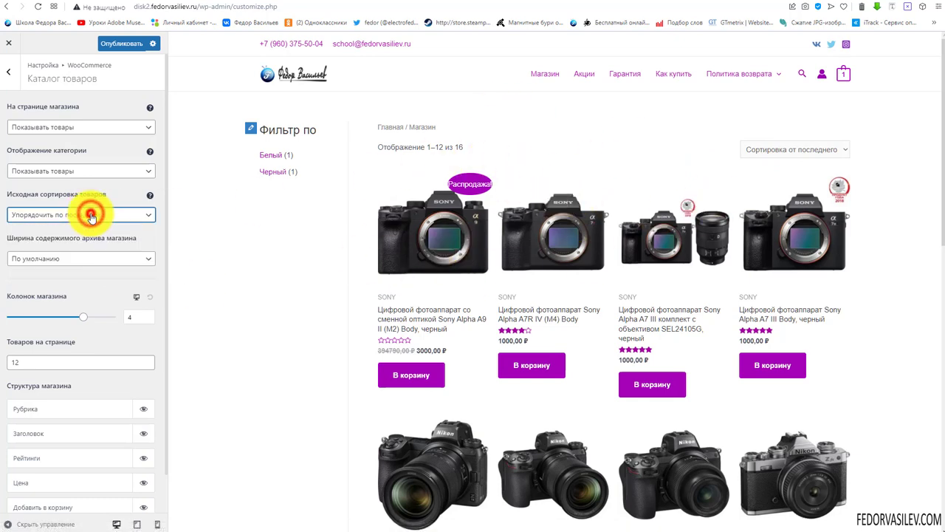
Give the shop archive a custom 1400 px content width, publish, and open the live /shop/ page
left_click(43, 260)
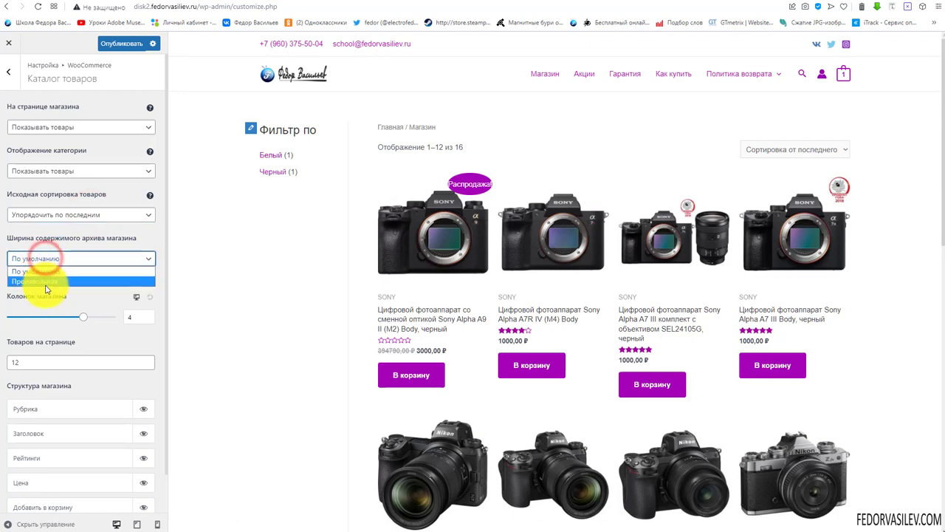
left_click(46, 281)
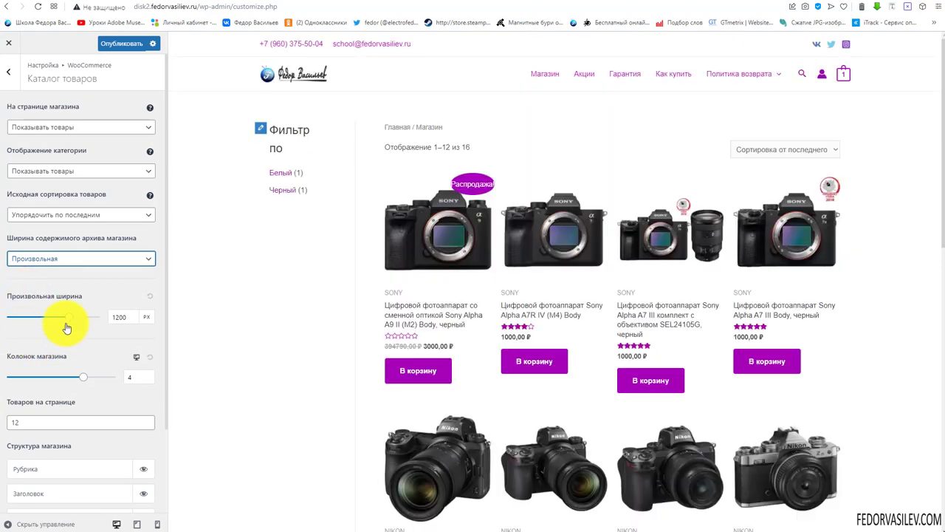
mouse_move(69, 323)
left_mouse_down()
mouse_move(59, 323)
mouse_move(78, 326)
left_mouse_up()
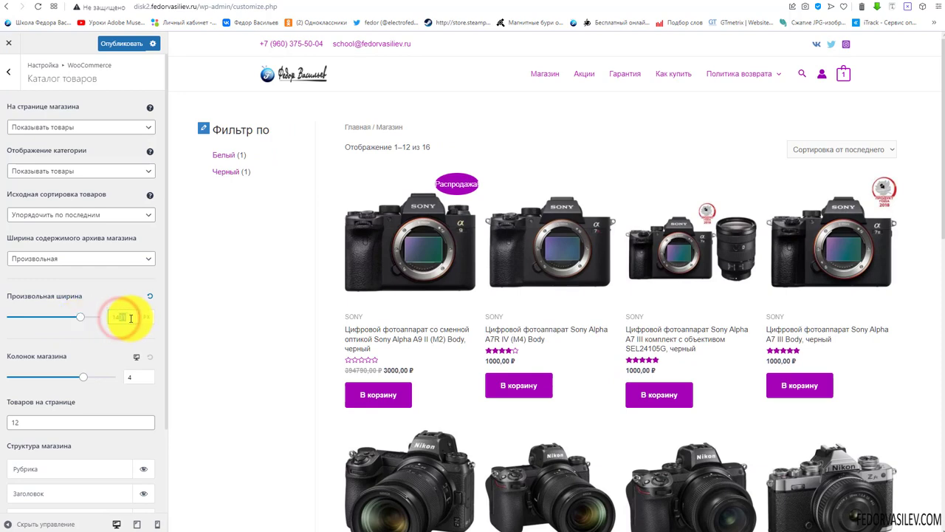
type("1400")
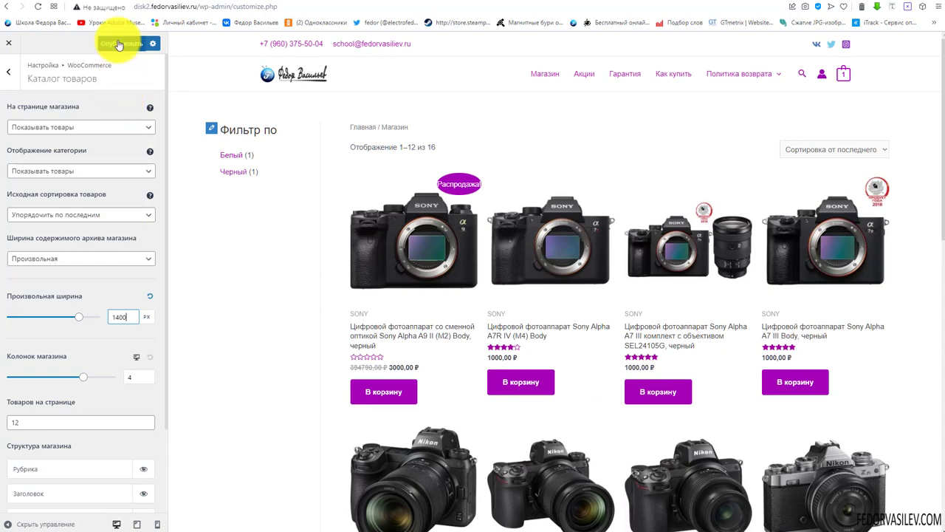
left_click(119, 45)
left_click(813, 6)
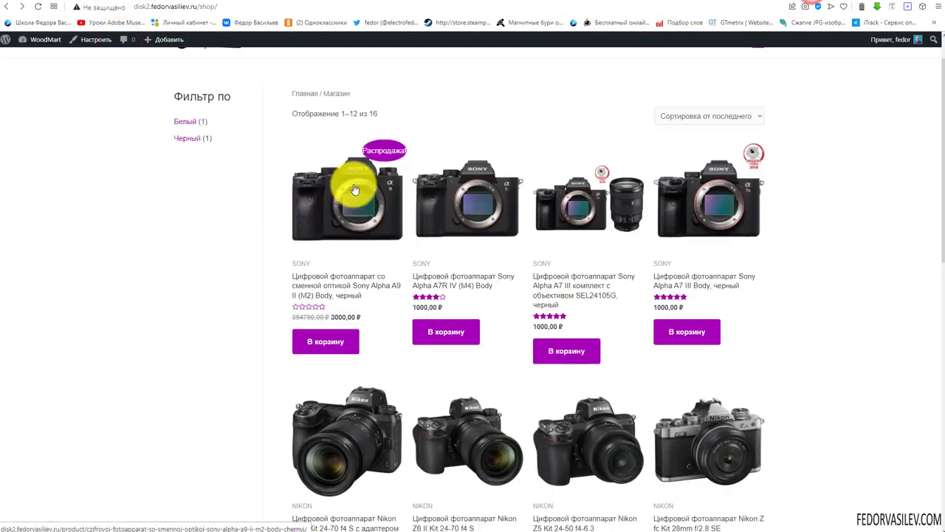
scroll(354, 190, "up", 1)
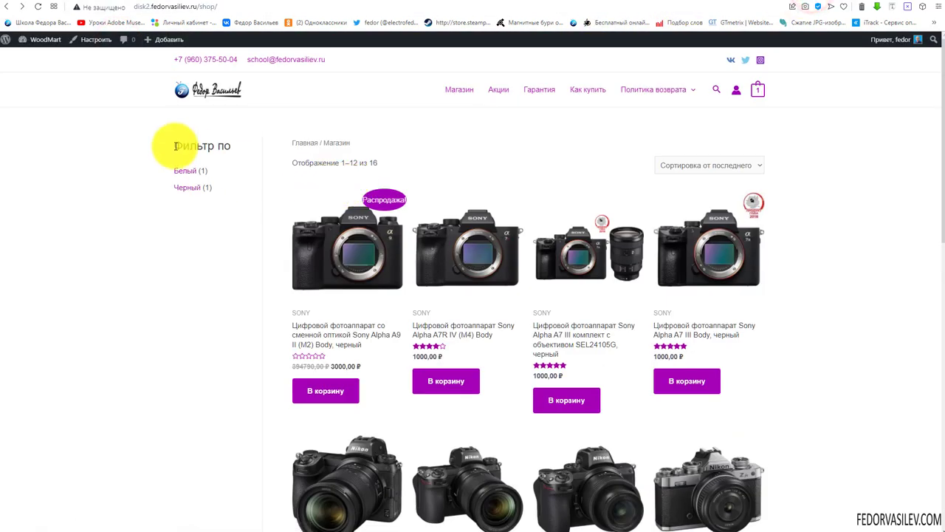
Browse the live shop page and home page to review the wider 1400 px layout
left_click(451, 90)
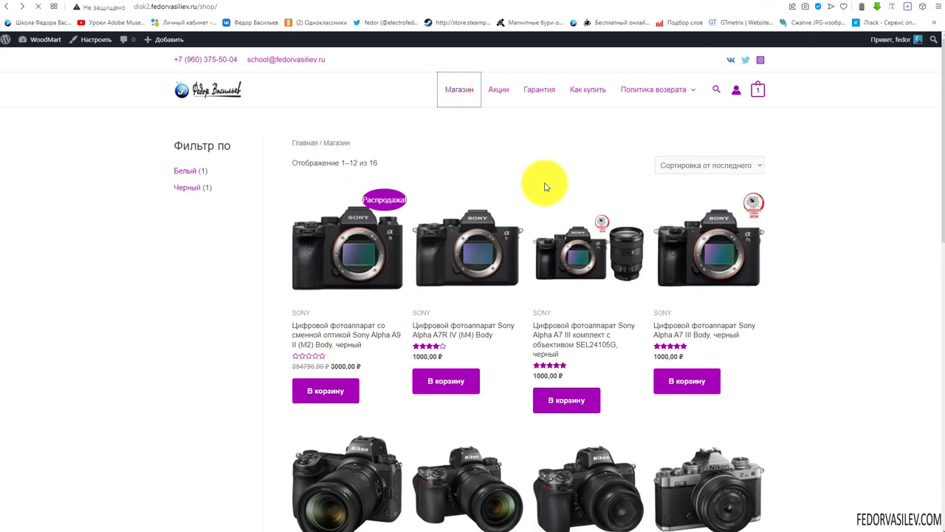
scroll(545, 186, "down", 5)
scroll(545, 186, "up", 5)
left_click(470, 99)
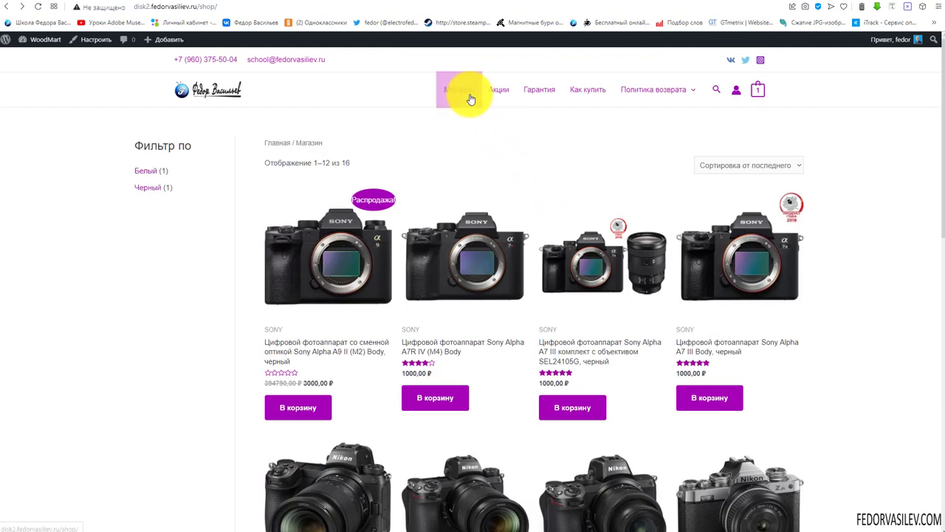
left_click(195, 88)
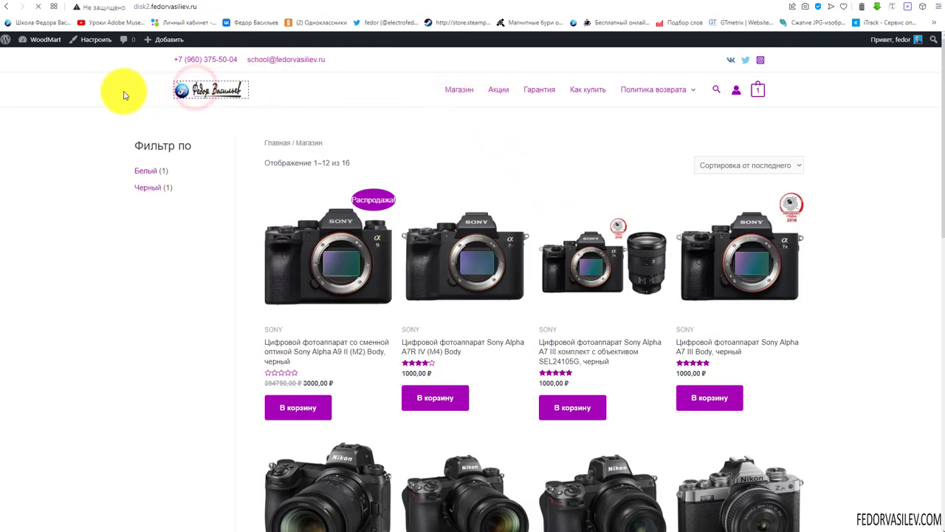
scroll(375, 229, "down", 5)
scroll(375, 225, "up", 1)
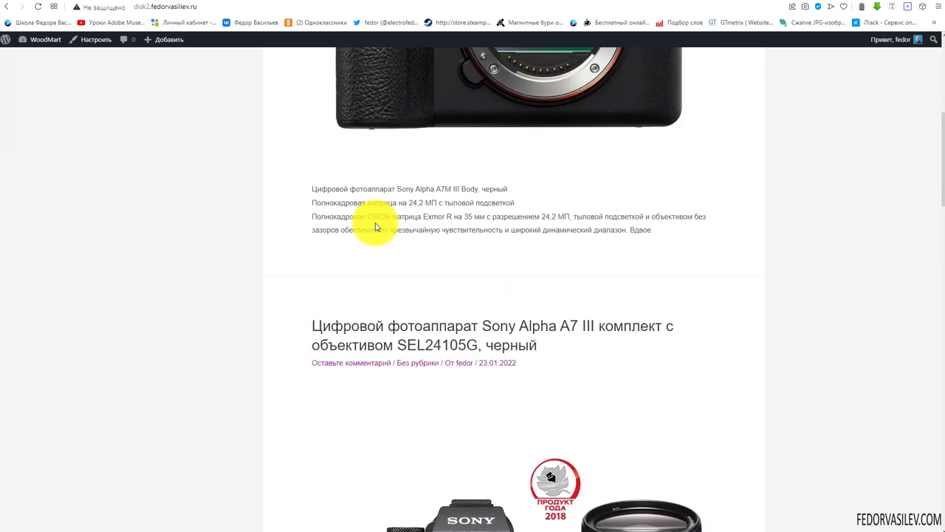
scroll(375, 228, "up", 4)
left_click(459, 92)
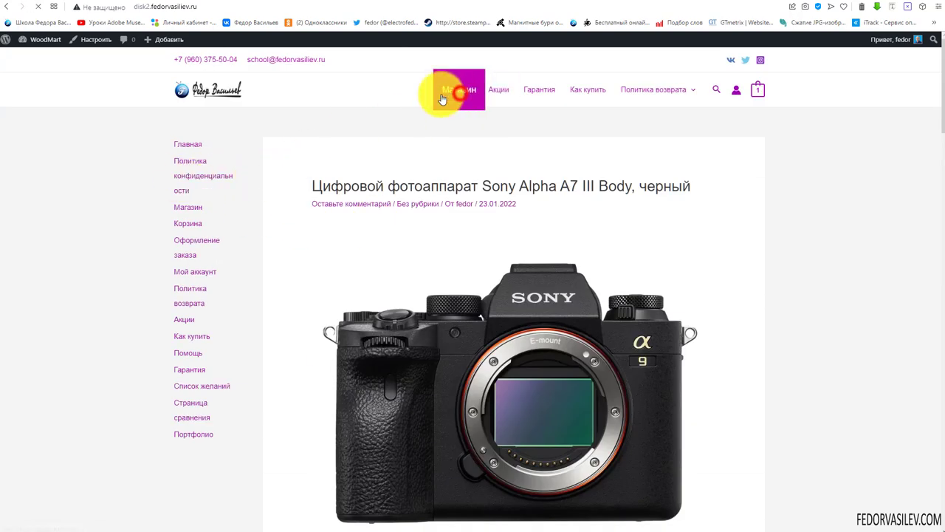
scroll(253, 243, "down", 2)
scroll(255, 248, "up", 2)
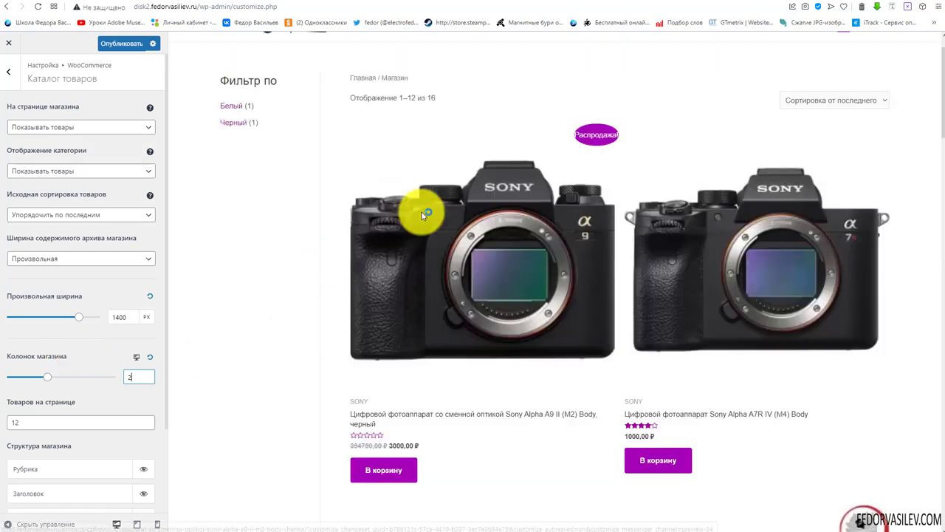
Set shop columns to 4 on desktop and 1 on mobile, then return to the desktop preview
scroll(576, 247, "down", 10)
scroll(577, 244, "up", 5)
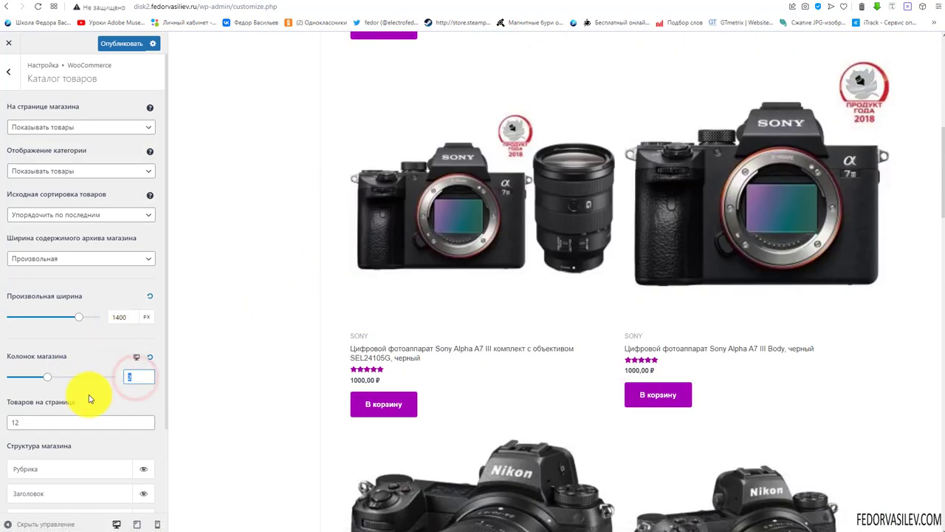
type("4")
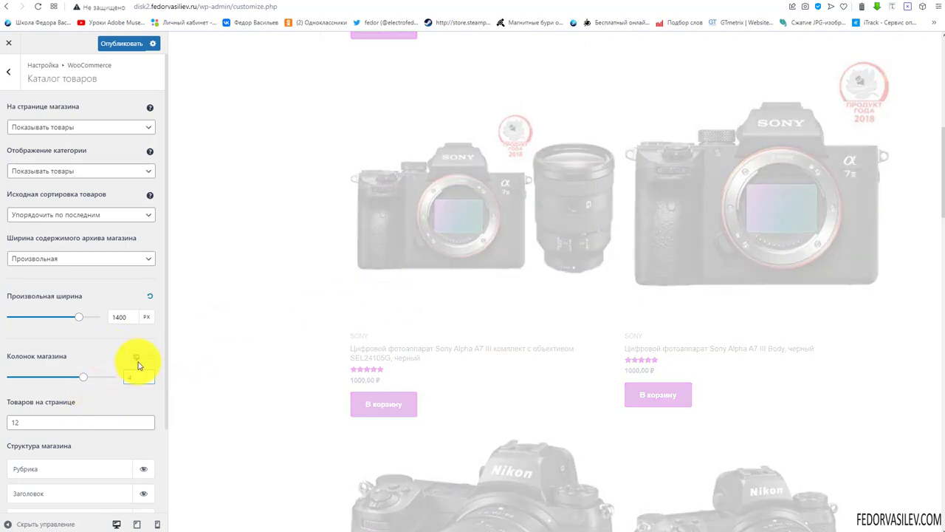
left_click(135, 360)
left_click(135, 360)
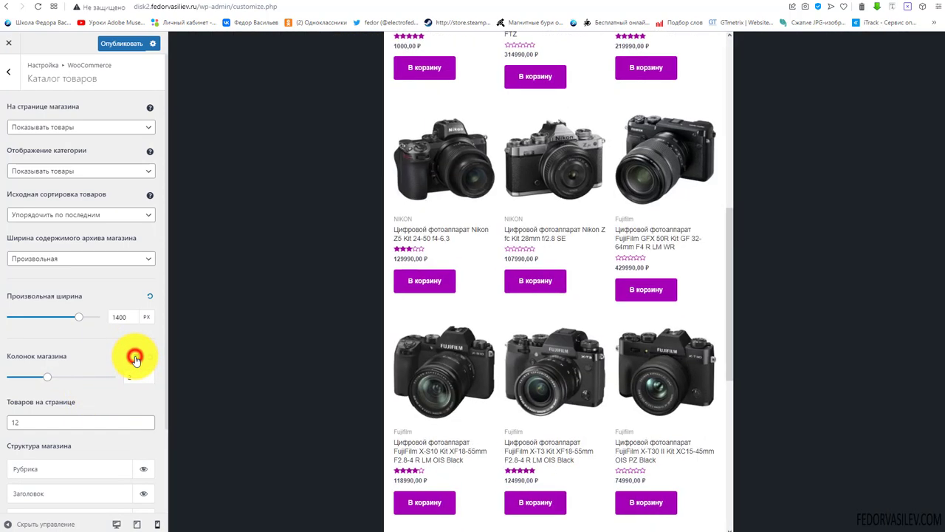
scroll(491, 262, "up", 3)
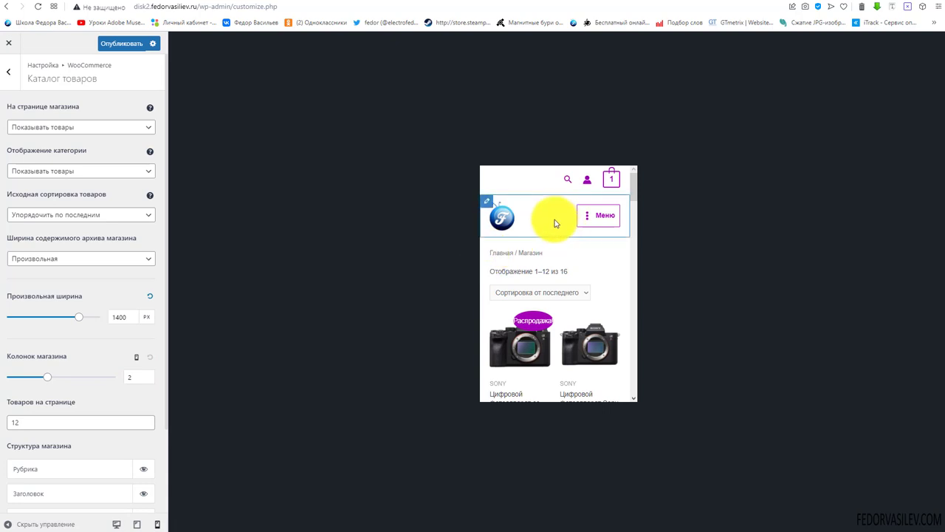
scroll(553, 224, "down", 6)
scroll(573, 273, "up", 2)
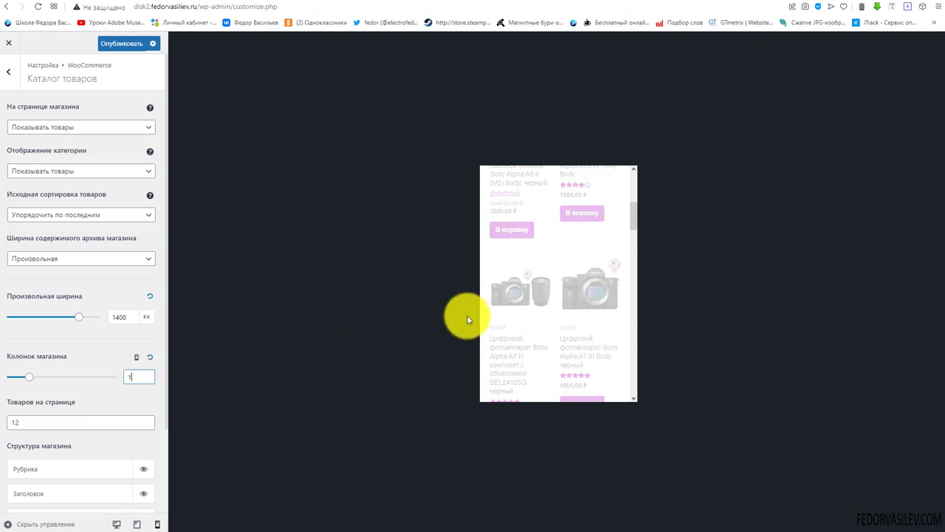
scroll(517, 323, "up", 3)
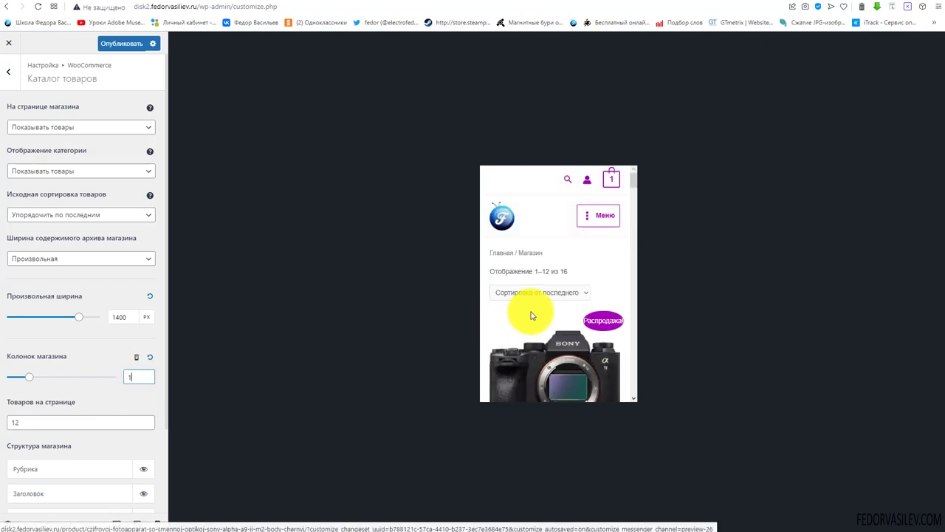
scroll(531, 312, "down", 1)
scroll(520, 296, "down", 5)
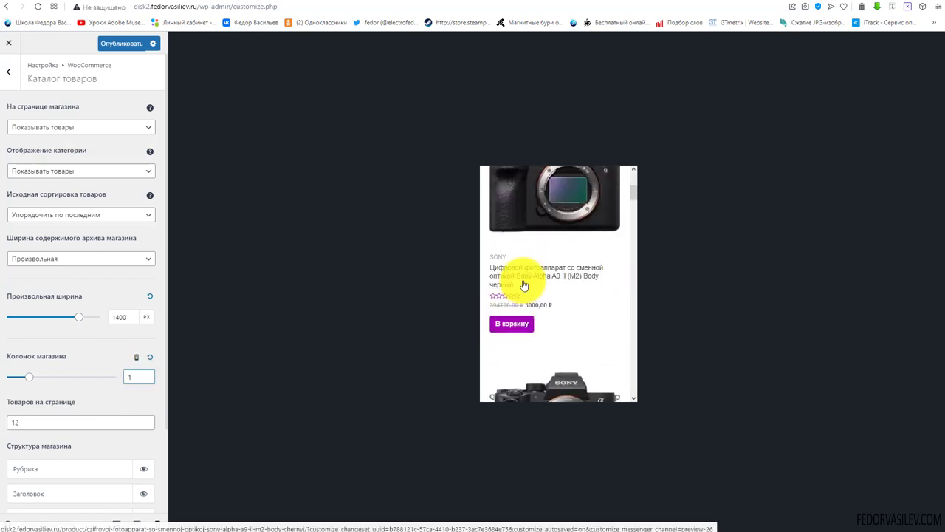
left_click(137, 359)
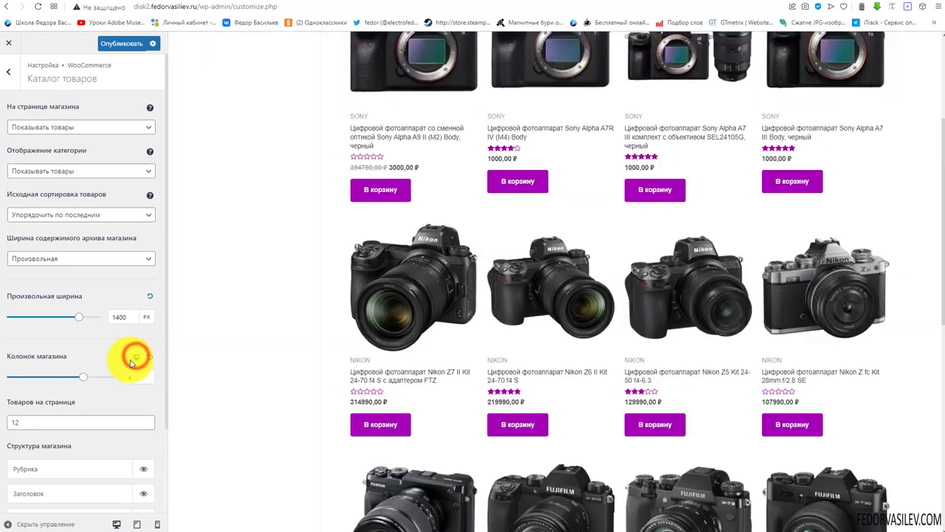
Show 12 products per page and rearrange the shop card structure items
scroll(76, 325, "down", 2)
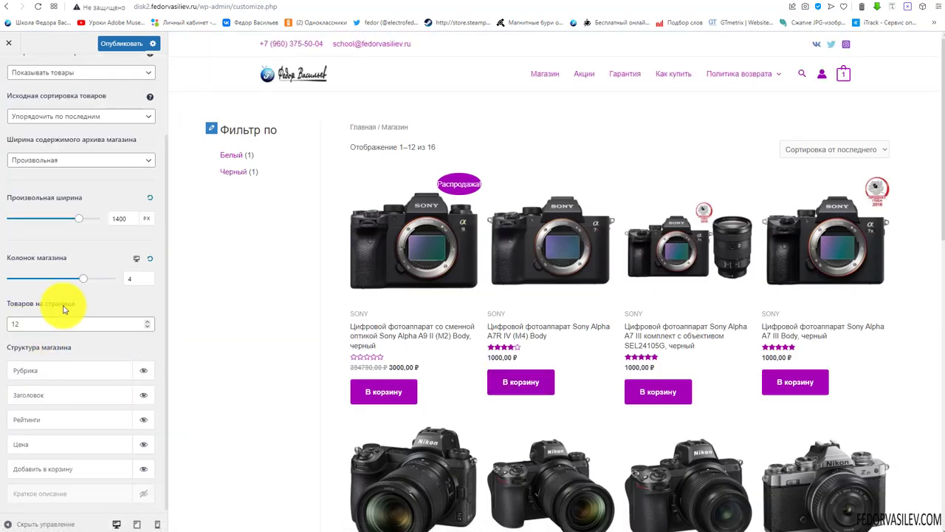
scroll(446, 310, "down", 8)
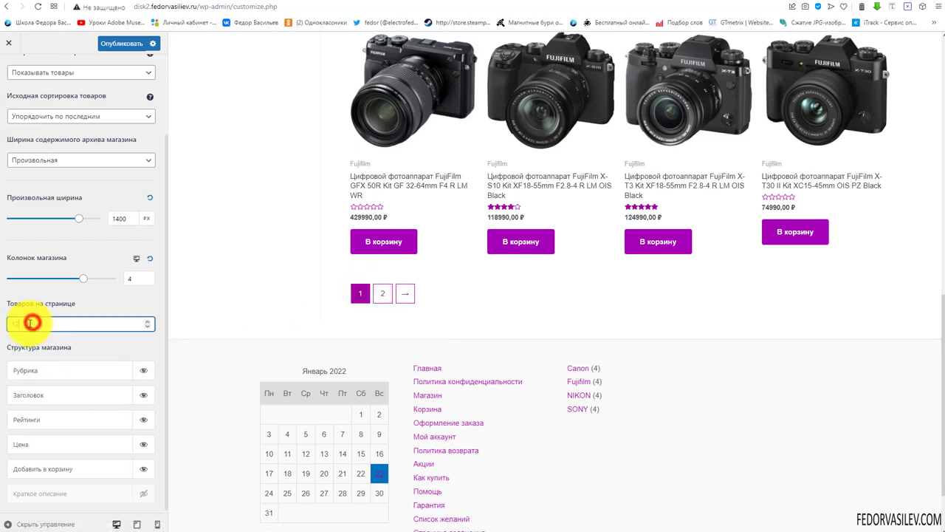
type("12")
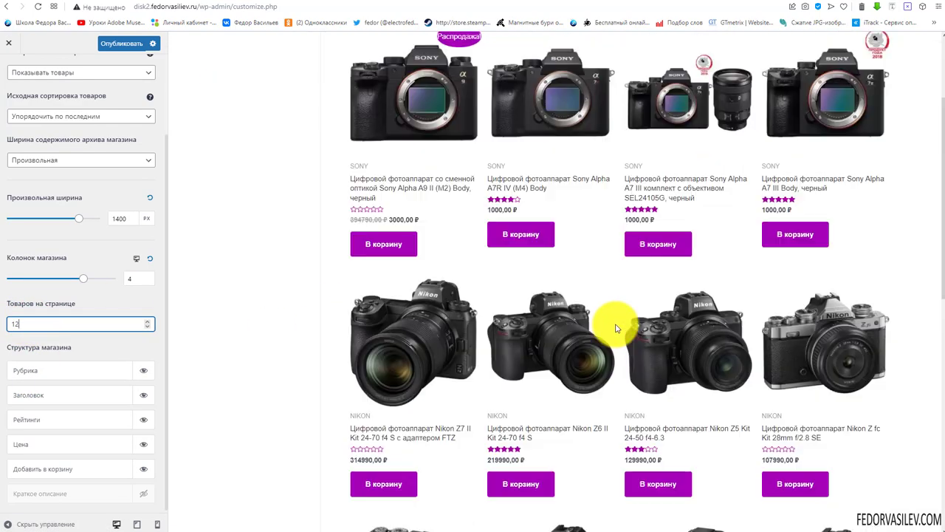
scroll(590, 321, "down", 1)
scroll(99, 294, "down", 1)
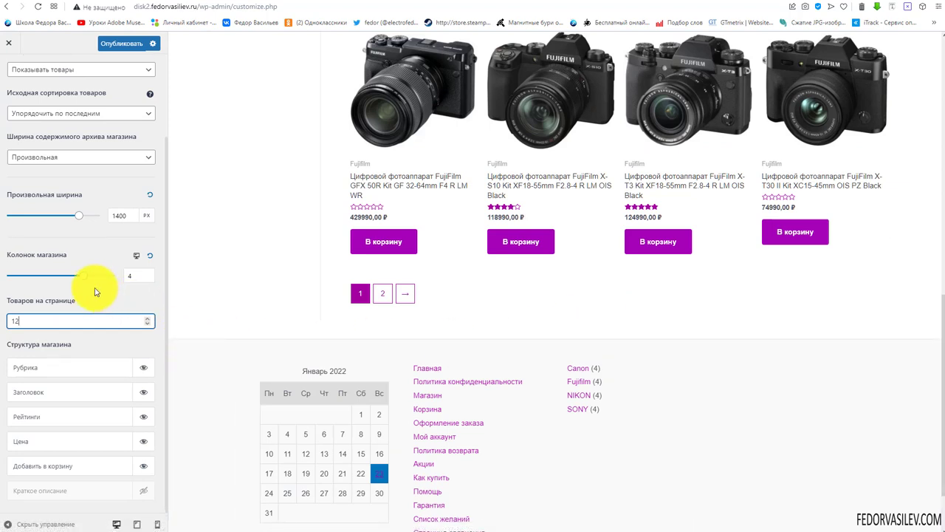
mouse_move(31, 370)
left_mouse_down()
mouse_move(38, 380)
mouse_move(30, 358)
mouse_move(29, 388)
mouse_move(25, 369)
left_mouse_up()
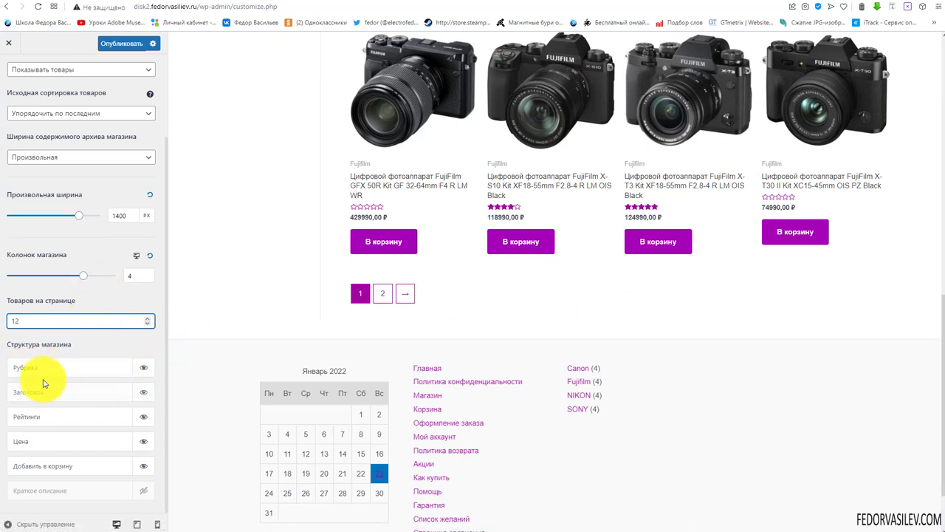
Hide the 'Добавить в корзину' buttons on product cards, then make them visible again
scroll(482, 344, "down", 1)
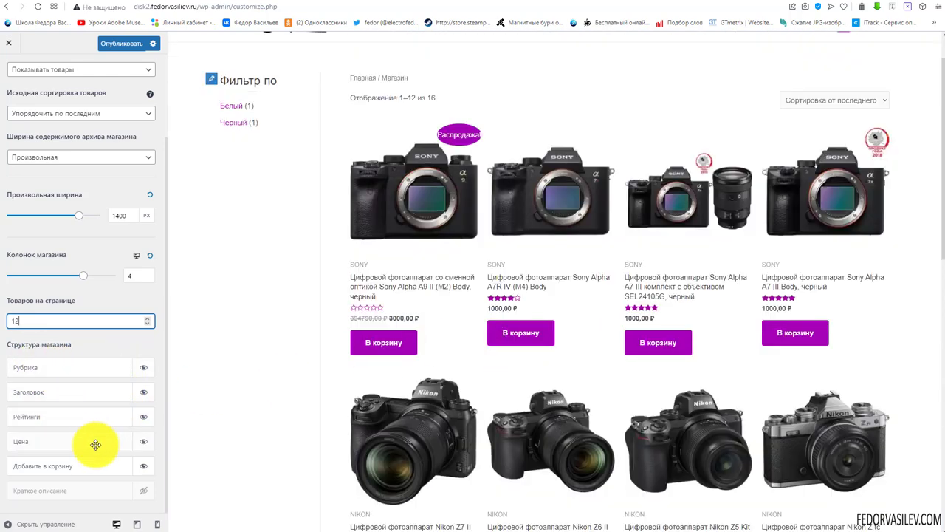
left_click(143, 465)
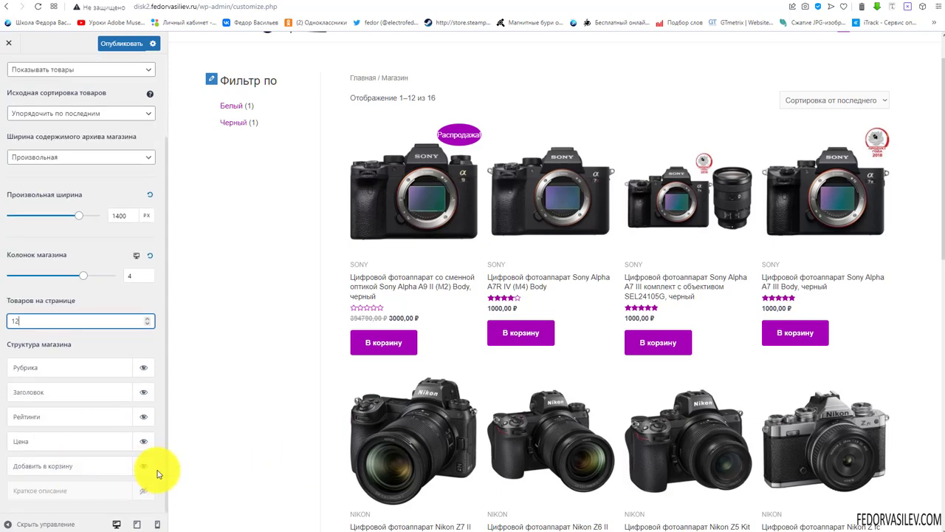
left_click(143, 466)
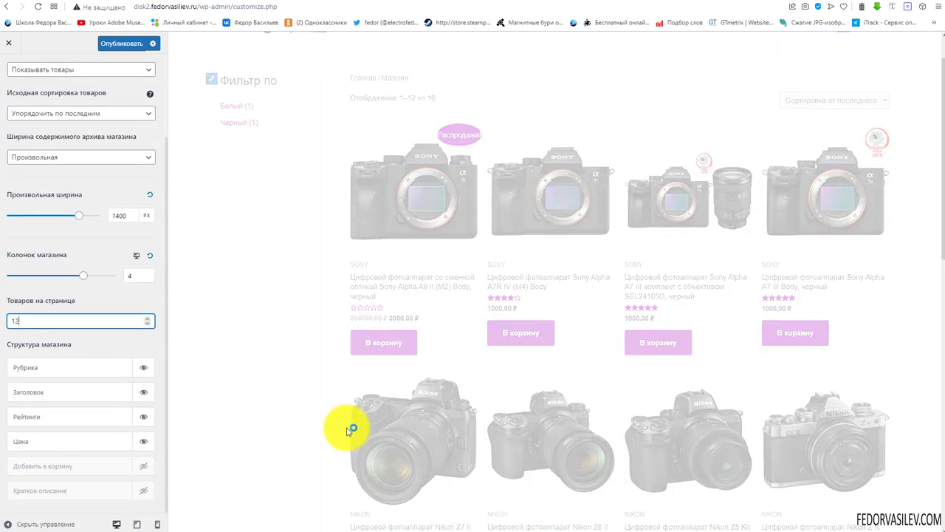
scroll(390, 278, "down", 7)
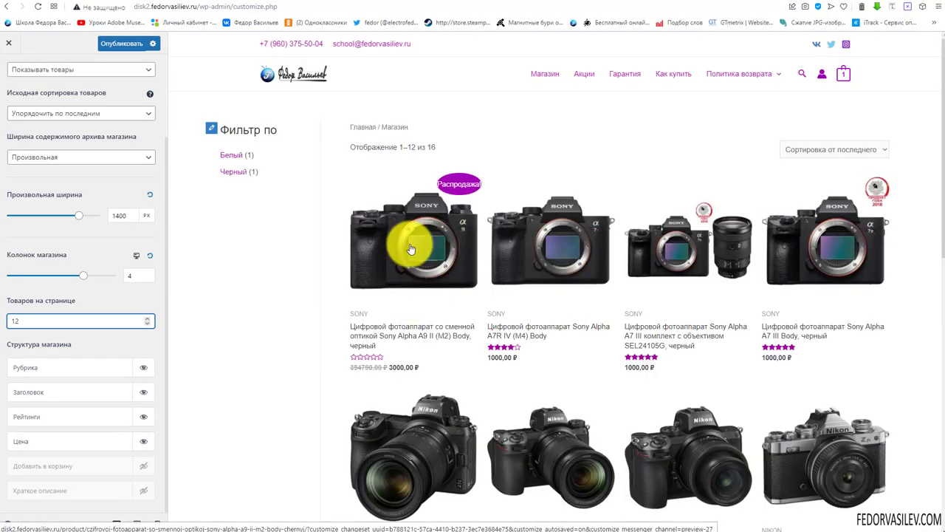
left_click(144, 470)
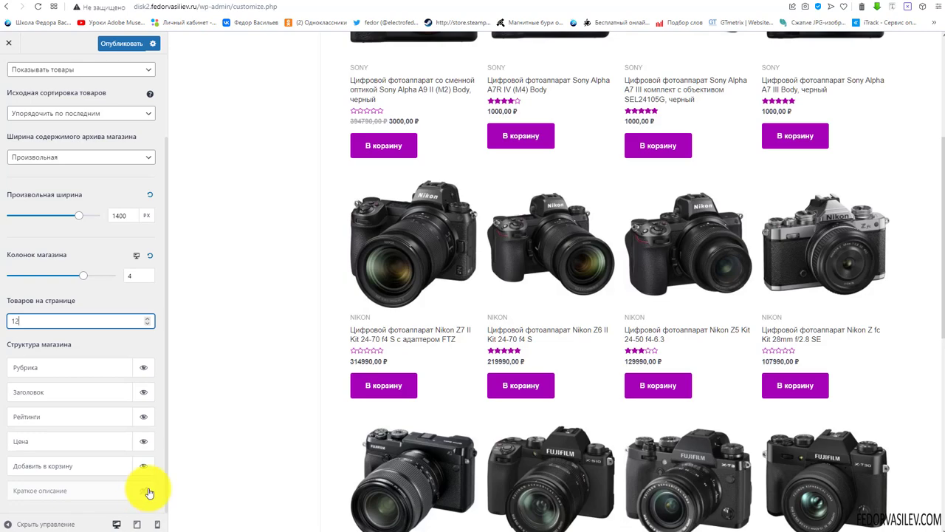
scroll(481, 362, "down", 6)
scroll(480, 362, "up", 9)
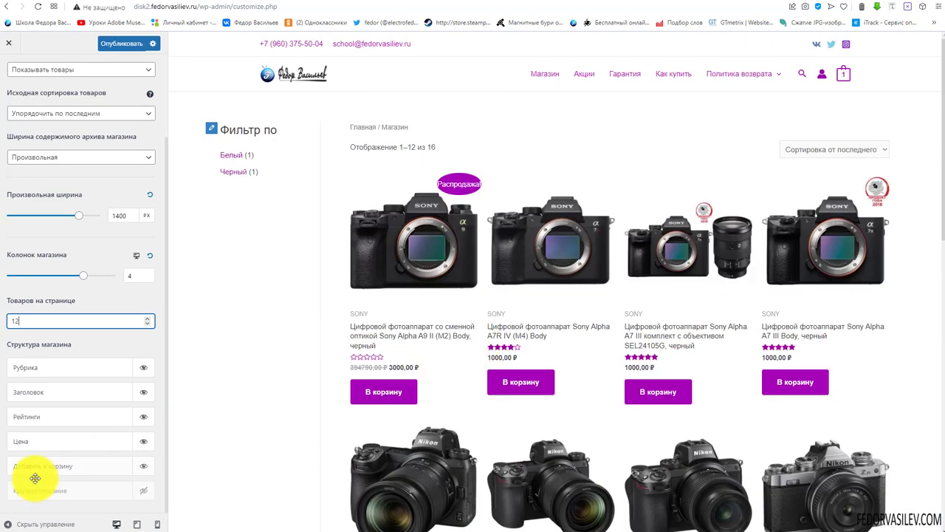
scroll(73, 391, "up", 2)
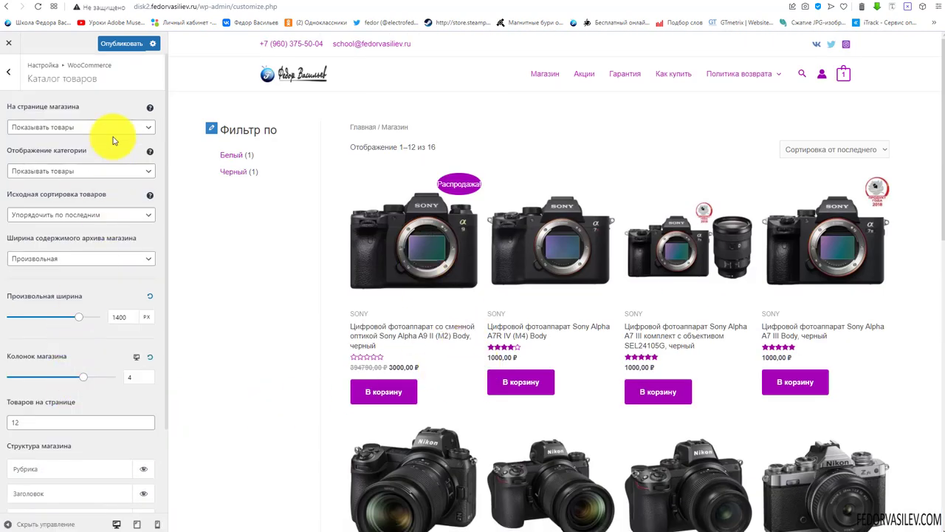
Publish the catalogue changes and open the 'Товар' settings with the first camera's product page previewed
left_click(119, 46)
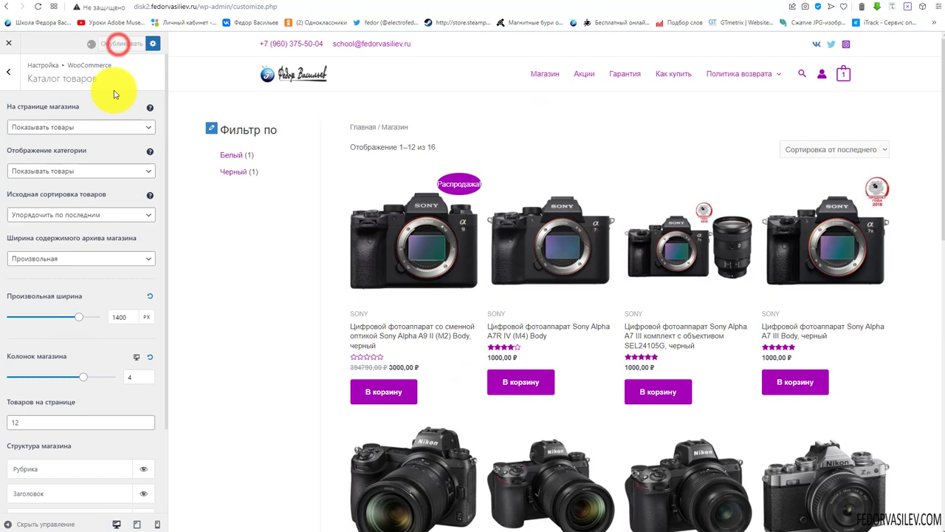
left_click(9, 83)
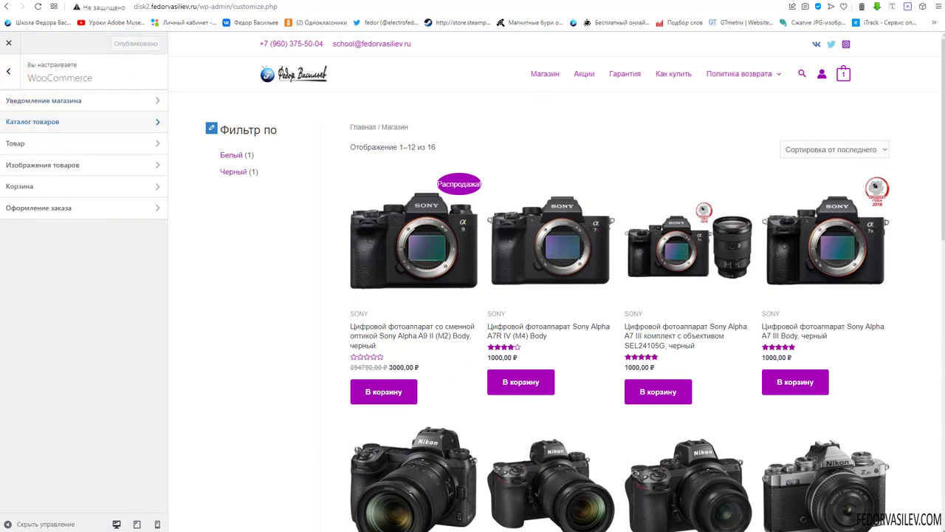
left_click(12, 149)
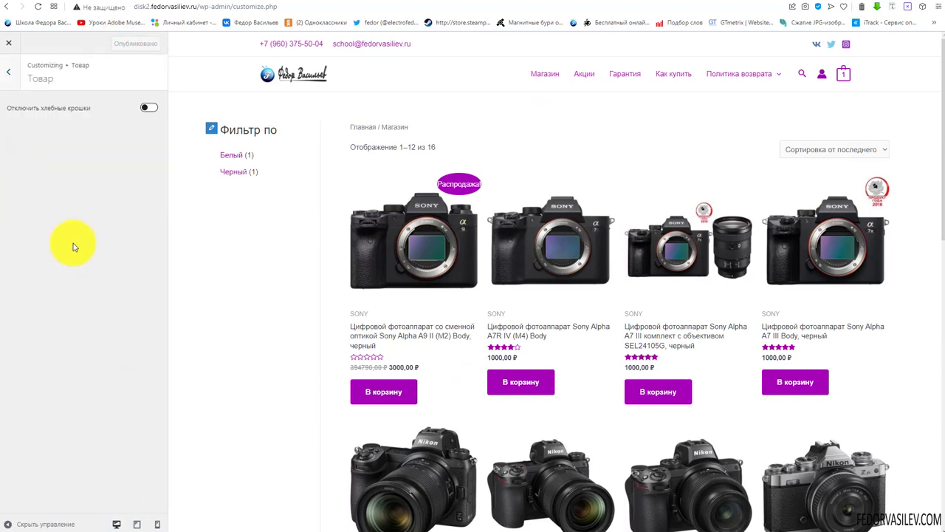
left_click(351, 297)
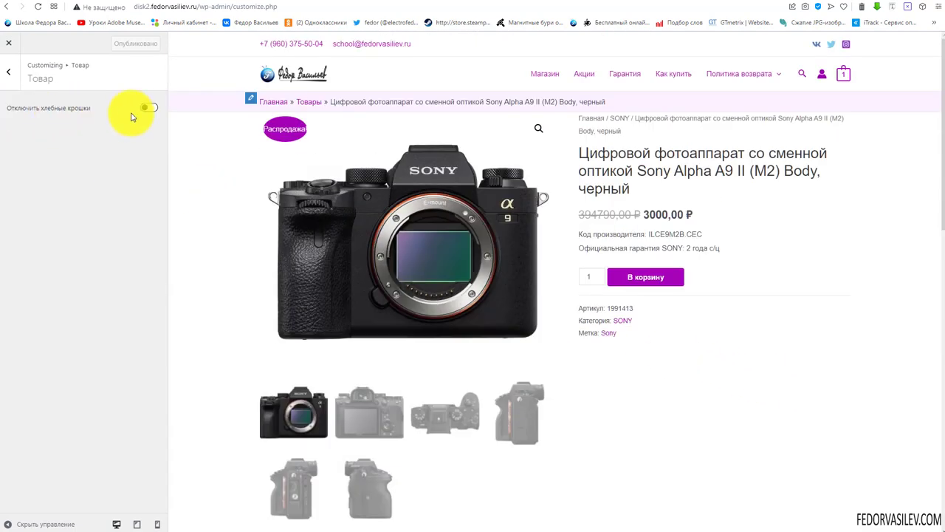
Switch on 'Отключить хлебные крошки' to remove product-page breadcrumbs, and publish it
left_click(147, 107)
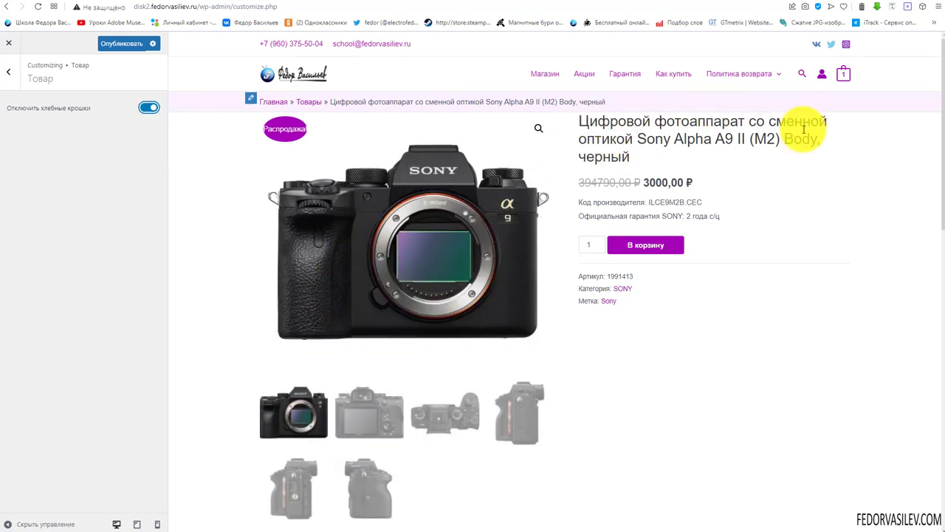
left_click(144, 109)
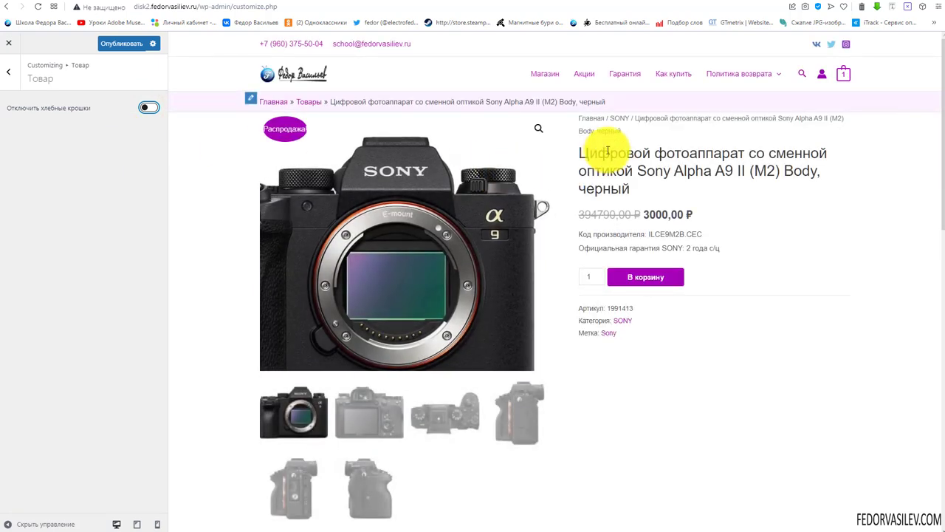
left_click_drag(625, 129, 251, 101)
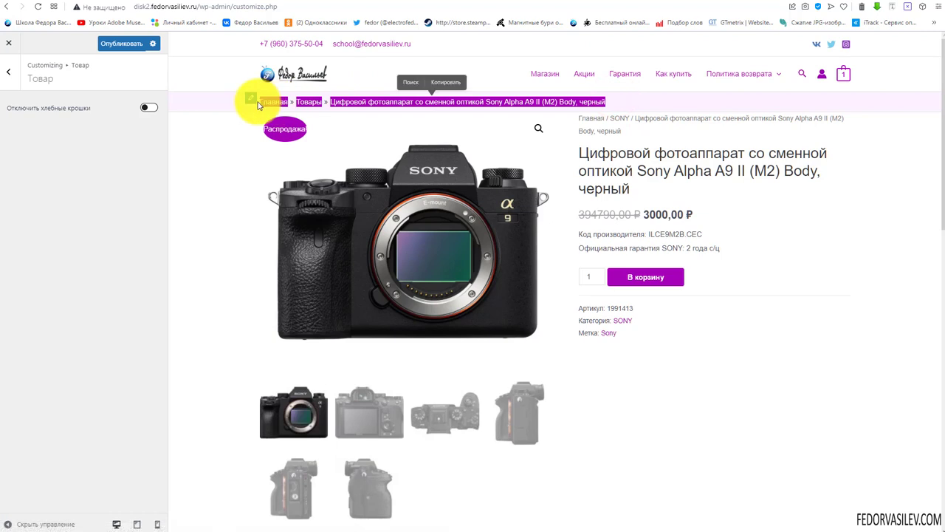
left_click(201, 151)
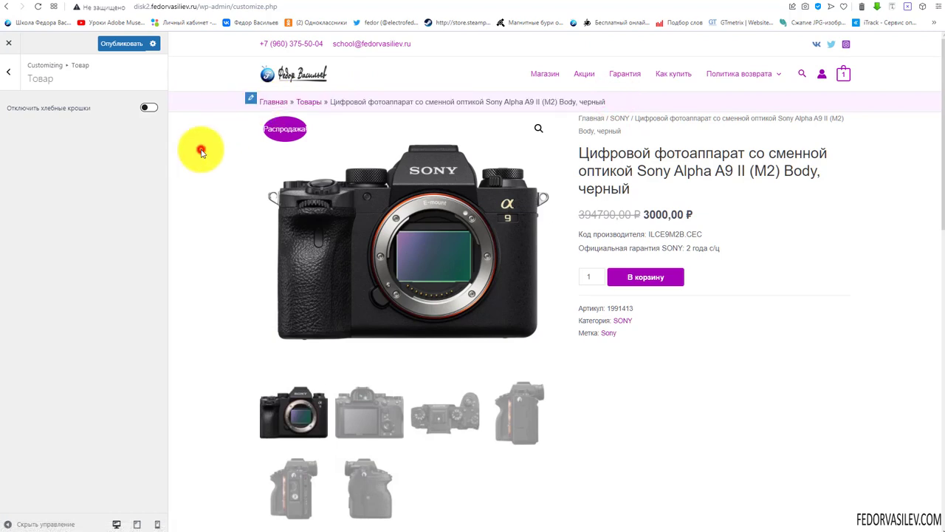
triple_click(624, 131)
left_click(148, 107)
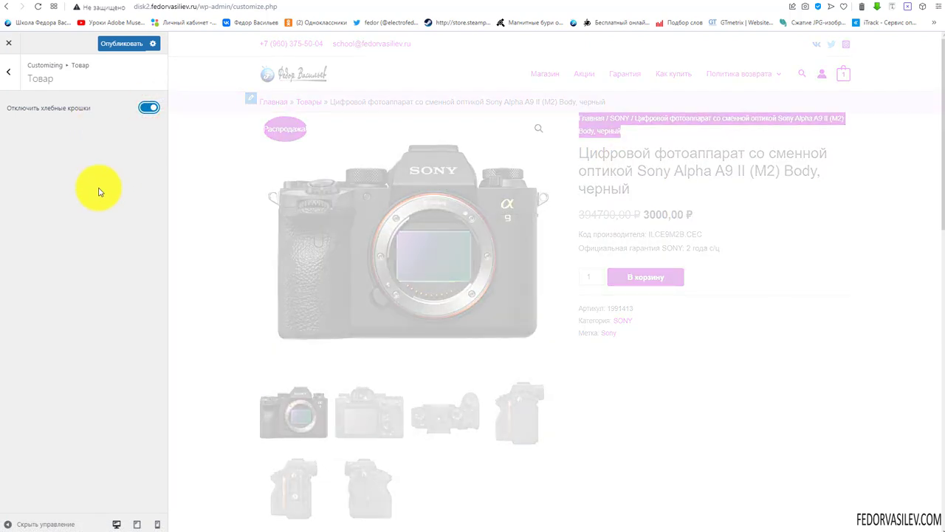
left_click_drag(622, 100, 349, 101)
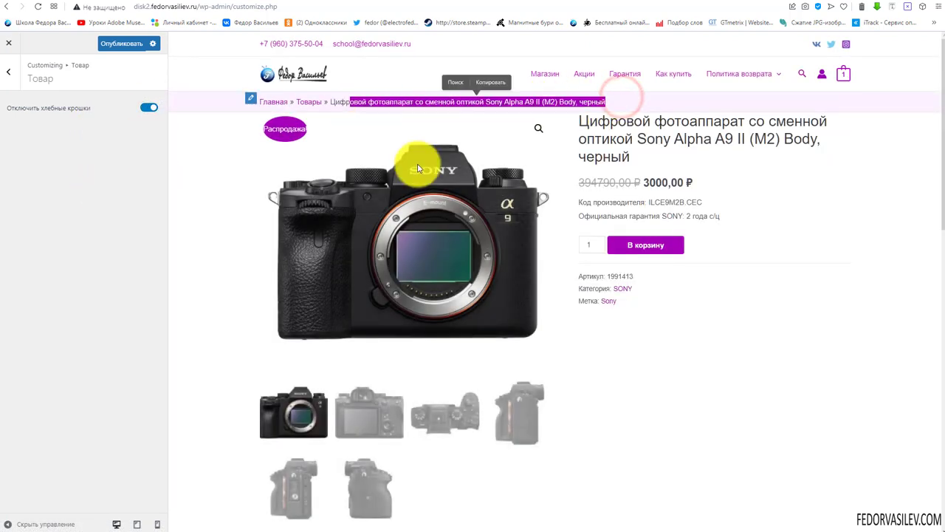
left_click(764, 189)
left_click(131, 43)
left_click(6, 73)
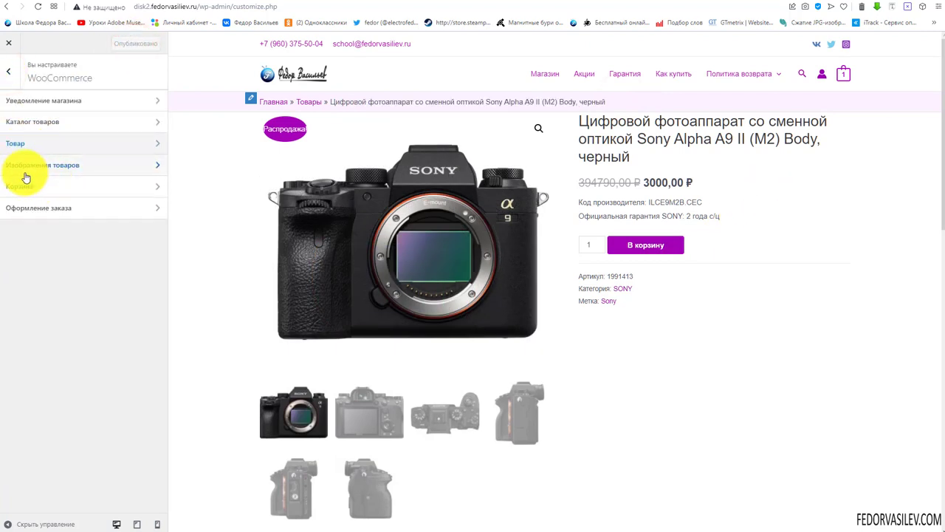
Try custom 4:3 and uncropped product thumbnails, then settle on the square 1:1 crop
left_click(30, 172)
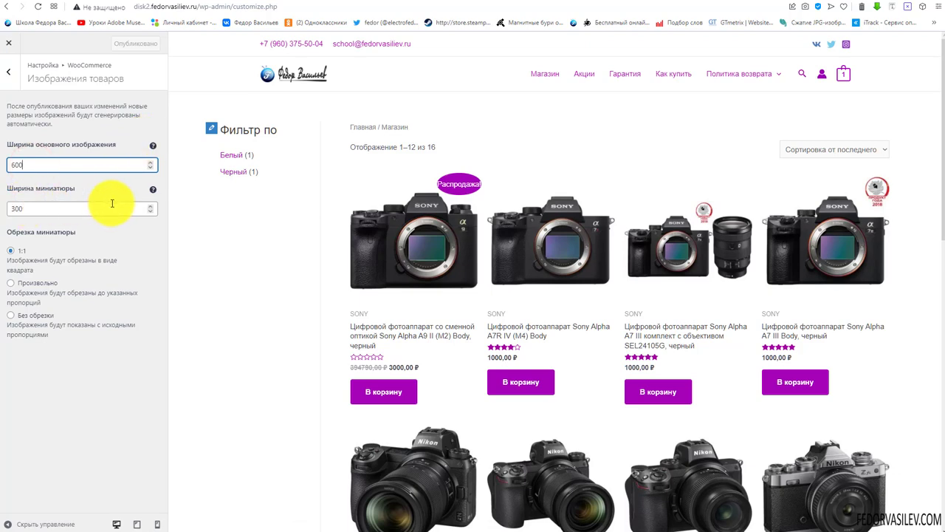
left_click(10, 283)
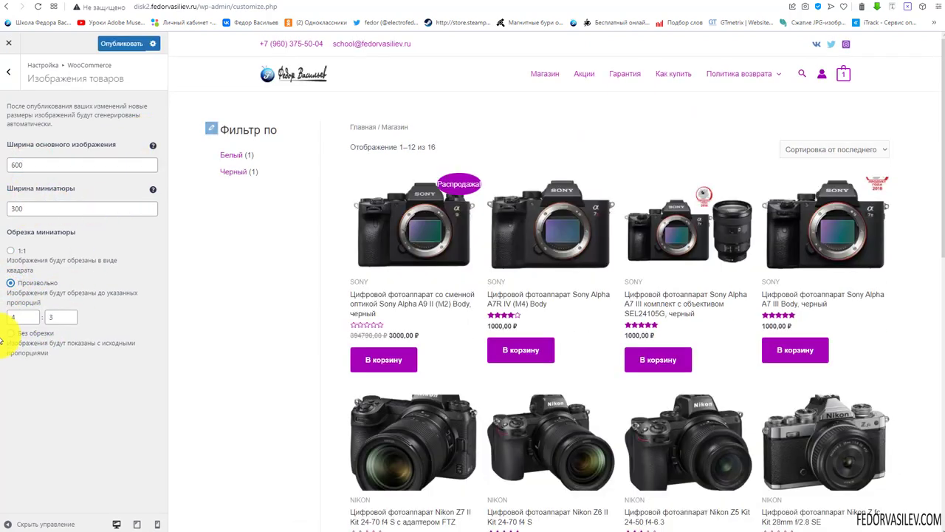
left_click(23, 317)
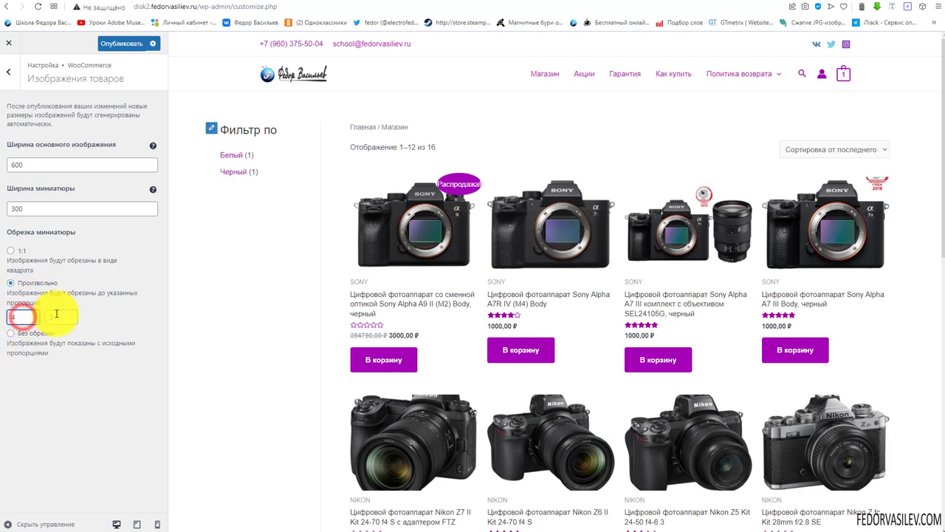
left_click(65, 315)
type("3")
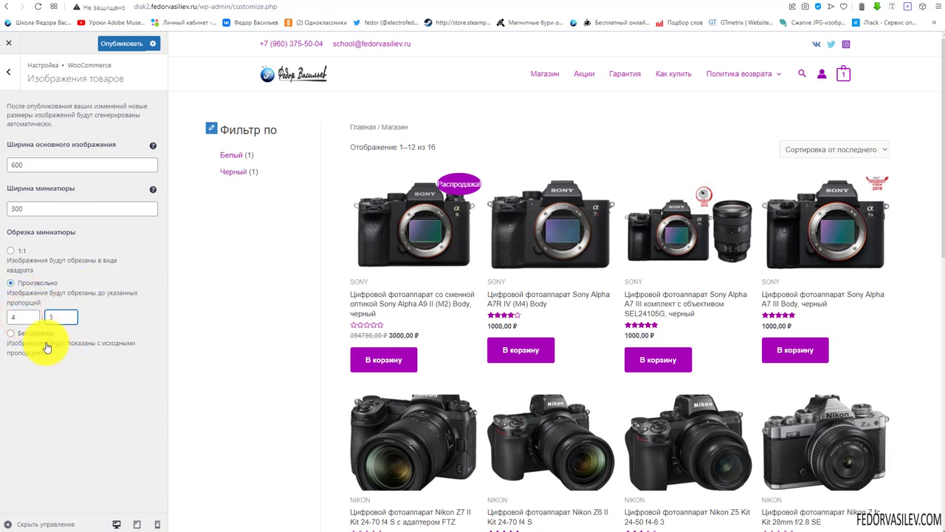
left_click(16, 336)
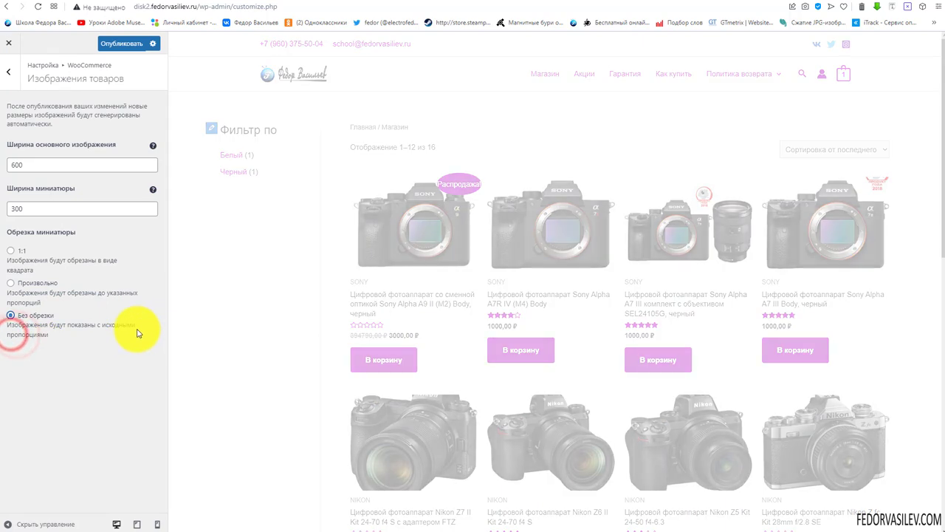
left_click(11, 251)
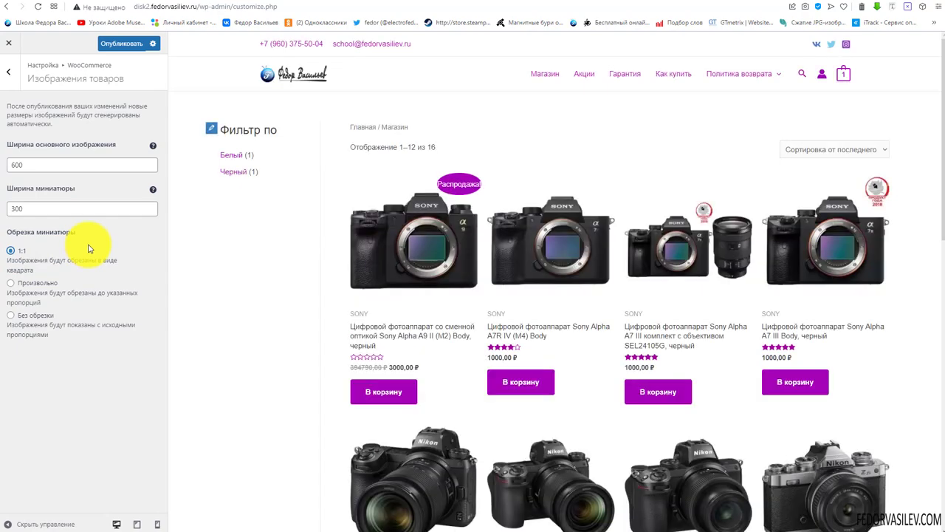
scroll(553, 228, "down", 3)
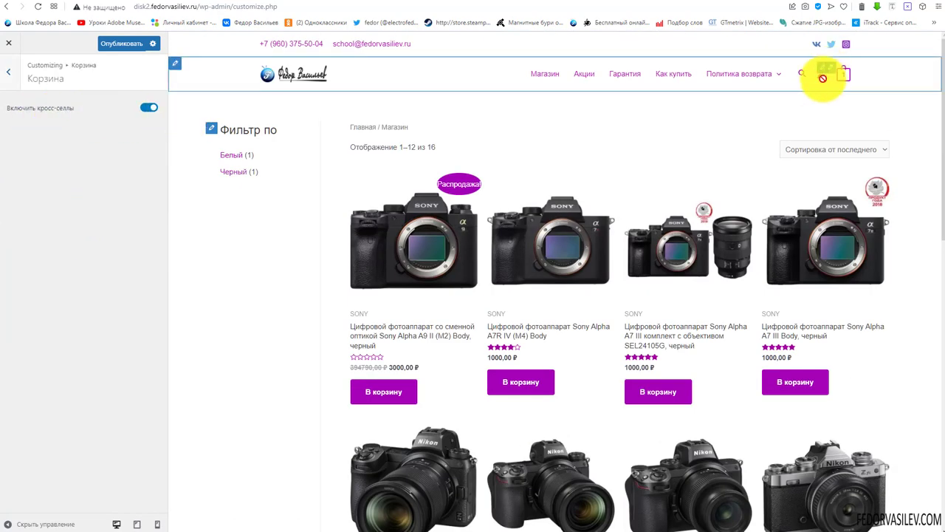
Leave the Корзина section with cross-sells enabled and go back to the WooCommerce panel list
mouse_move(844, 81)
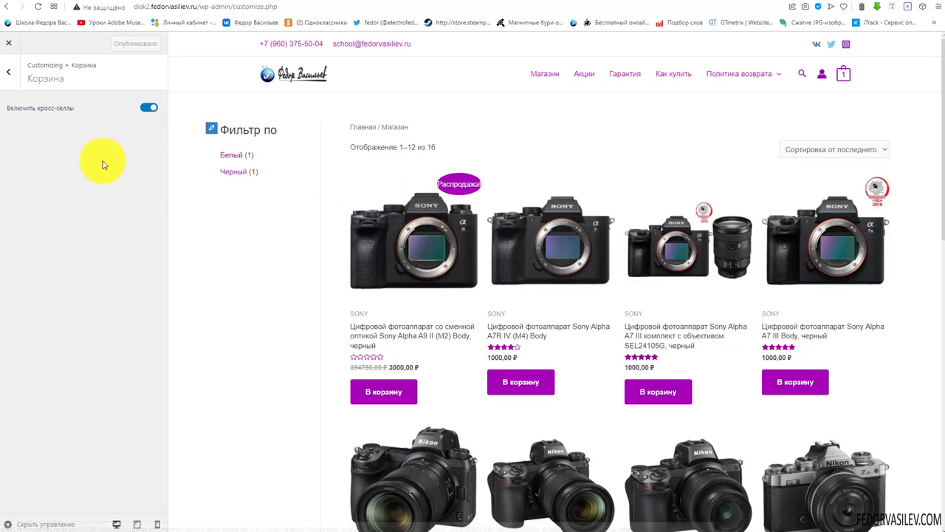
left_click(16, 78)
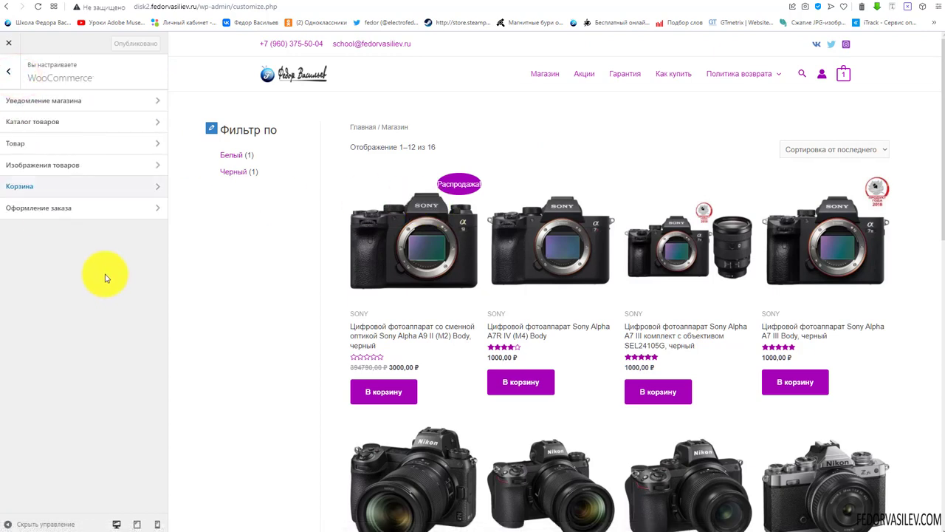
Open the WooCommerce Checkout section and scroll through the checkout form preview
left_click(42, 211)
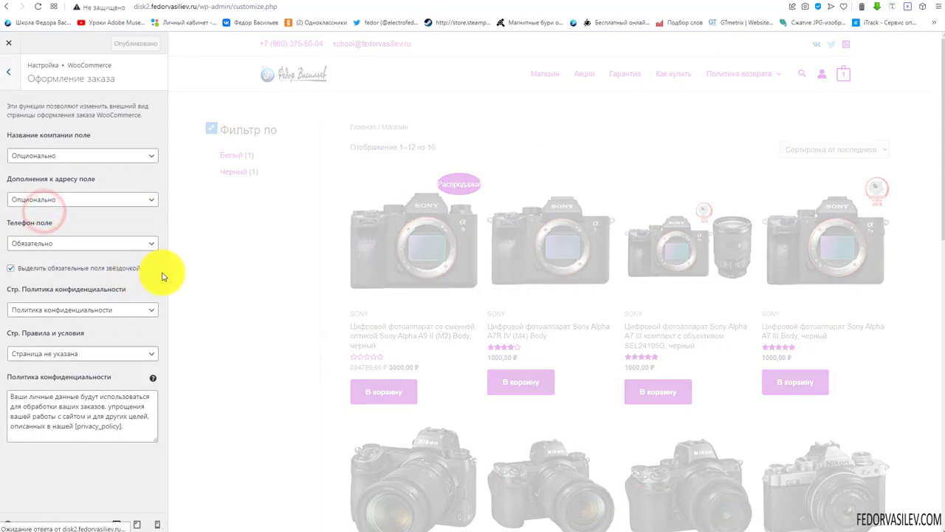
scroll(581, 240, "down", 3)
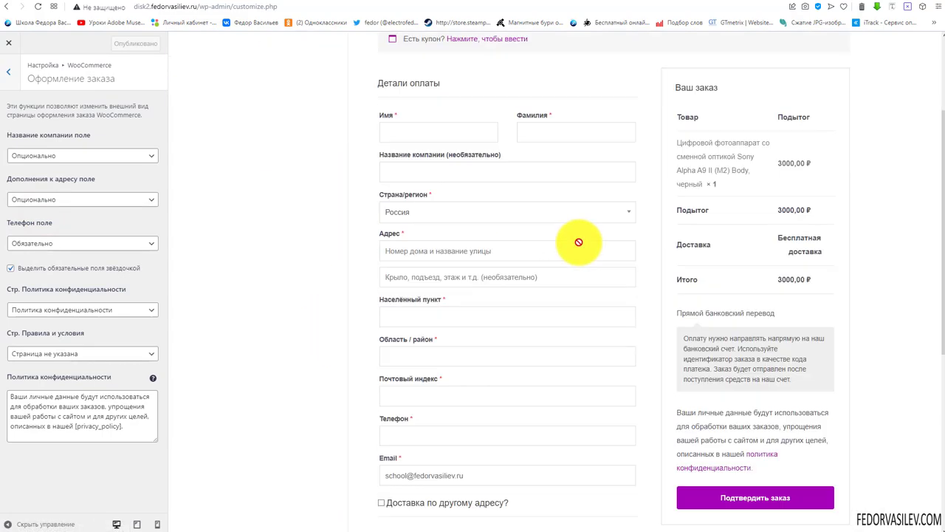
scroll(580, 258, "up", 3)
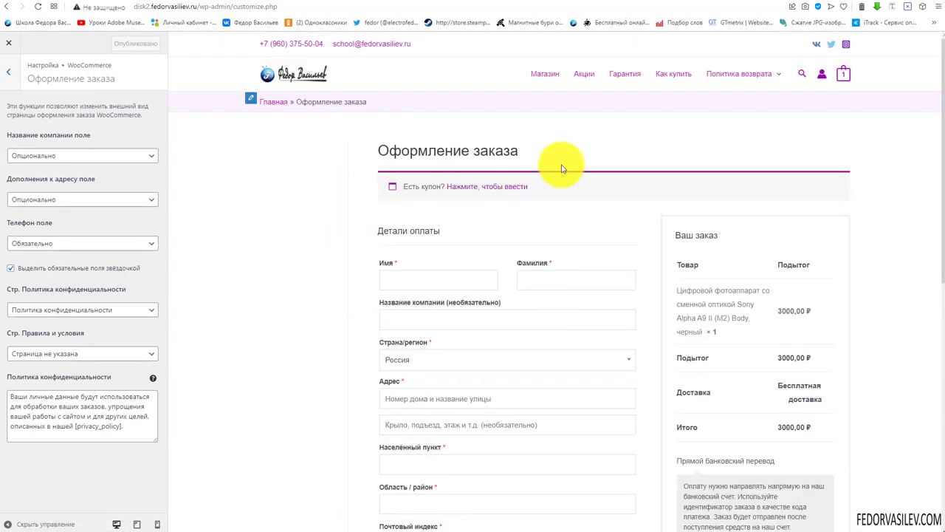
scroll(382, 199, "down", 4)
scroll(434, 192, "up", 4)
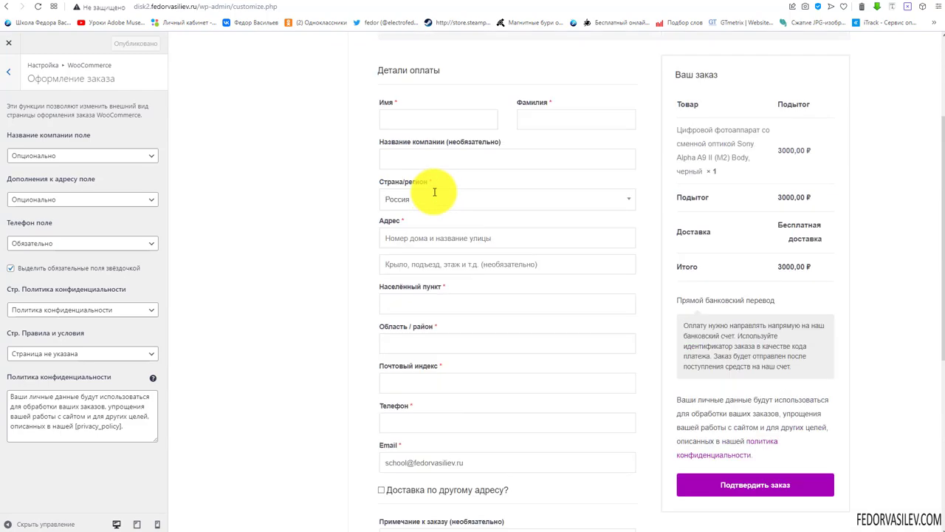
scroll(333, 293, "down", 7)
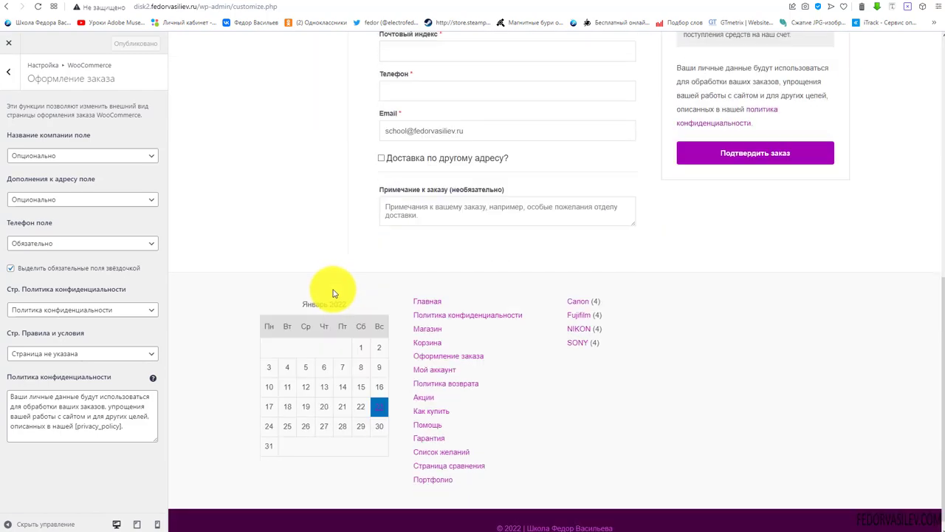
scroll(327, 289, "up", 5)
scroll(341, 288, "up", 2)
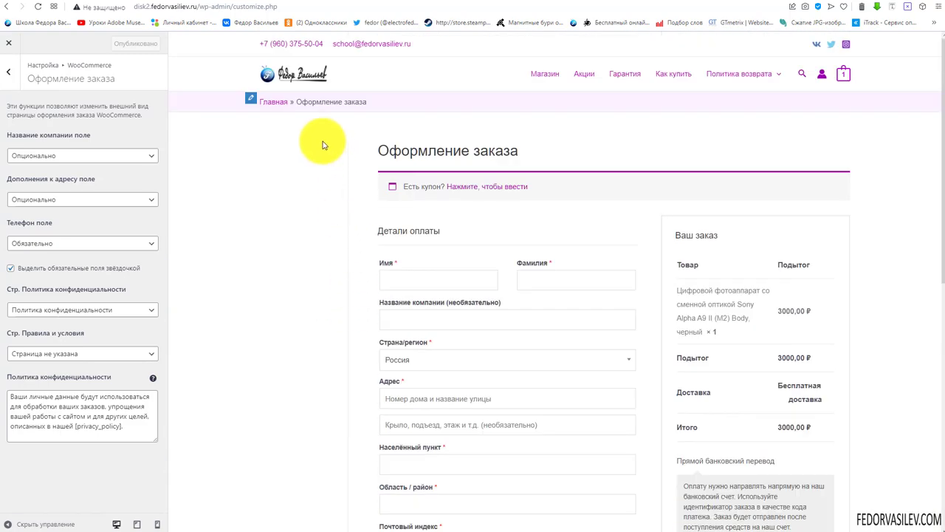
scroll(206, 303, "down", 1)
scroll(209, 312, "down", 8)
scroll(204, 313, "up", 9)
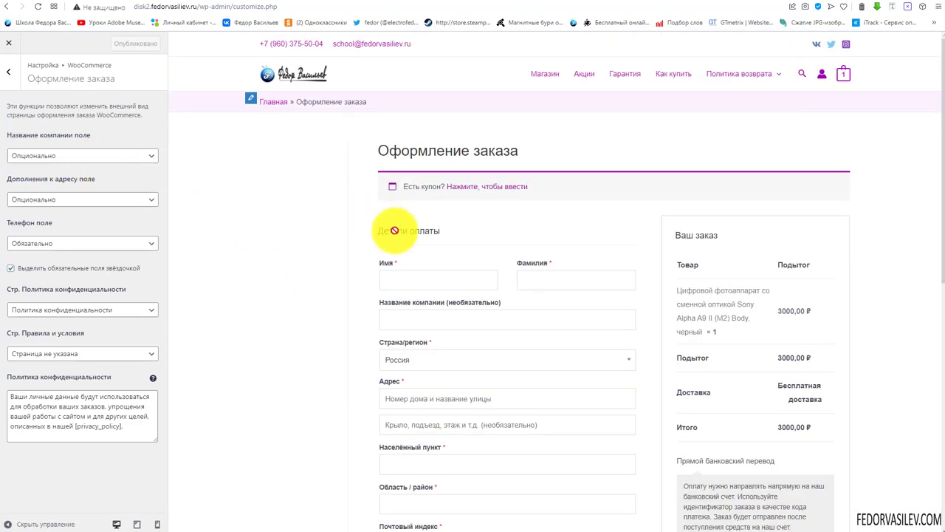
scroll(428, 236, "down", 2)
Try the first-name and address fields in the preview, then expand the company name field options
left_click(405, 133)
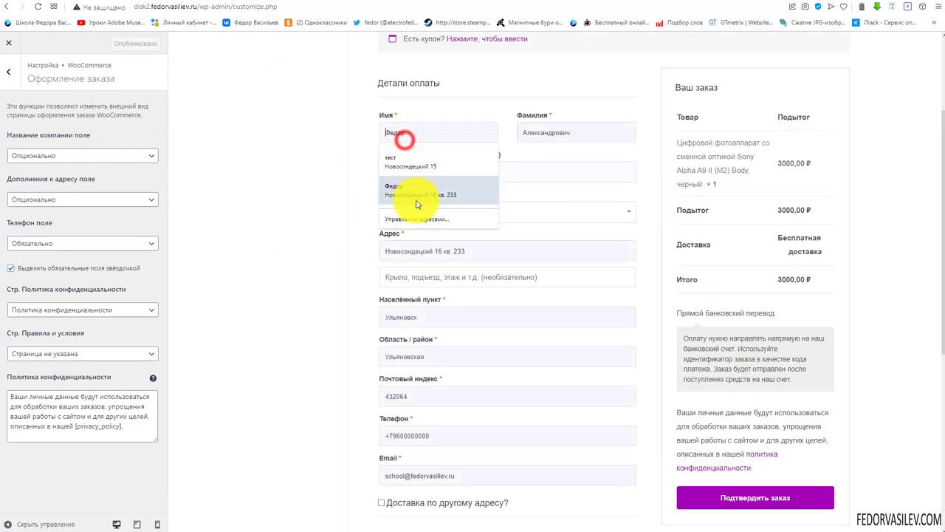
left_click(497, 254)
left_click(77, 154)
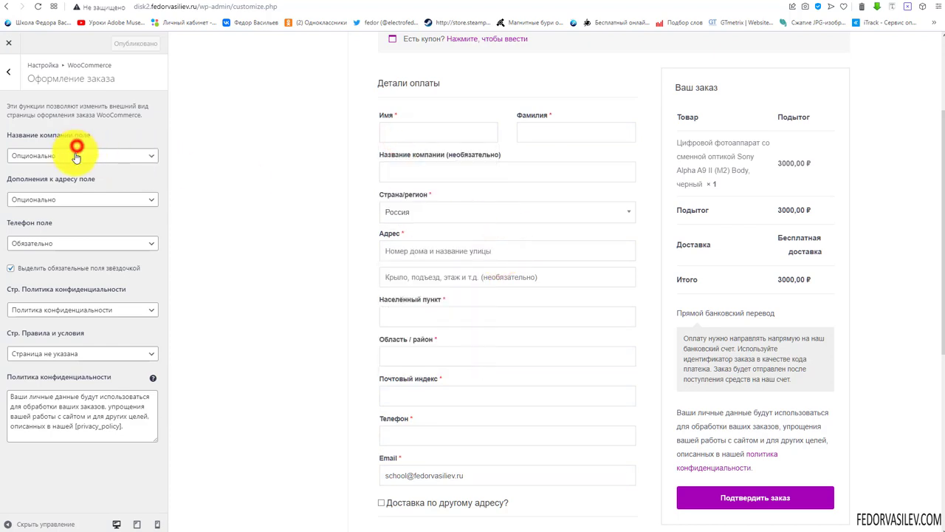
Set company name and address line 2 fields to Скрыто, keeping the phone field Обязательно
left_click(55, 168)
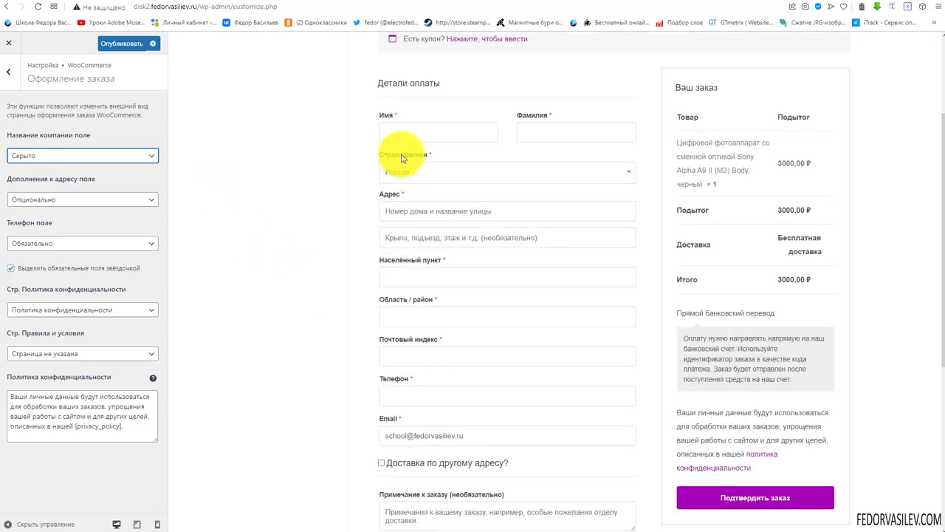
scroll(399, 158, "down", 2)
scroll(455, 375, "up", 1)
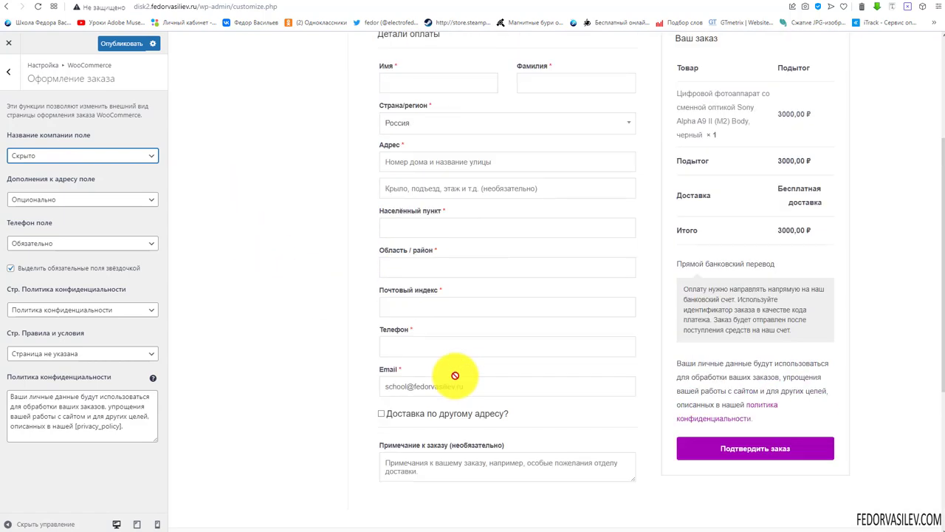
scroll(455, 375, "up", 2)
scroll(455, 375, "down", 1)
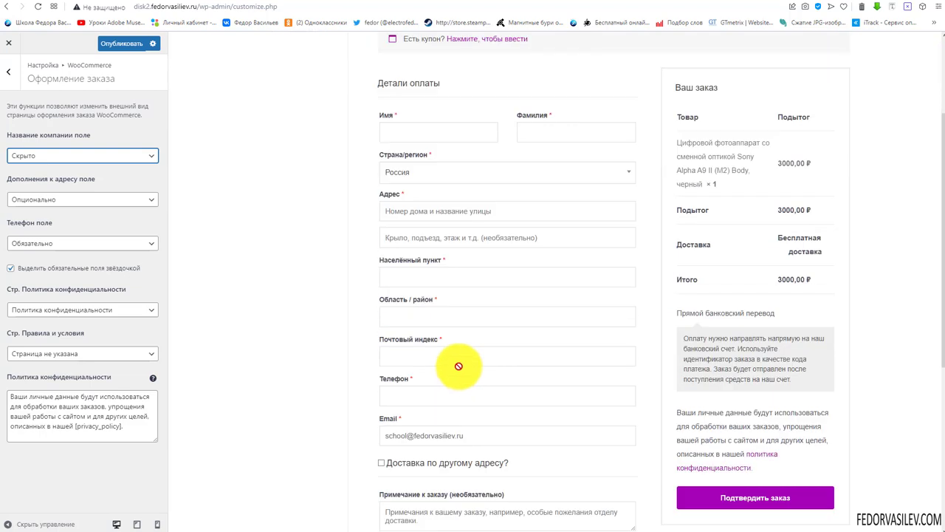
left_click(33, 200)
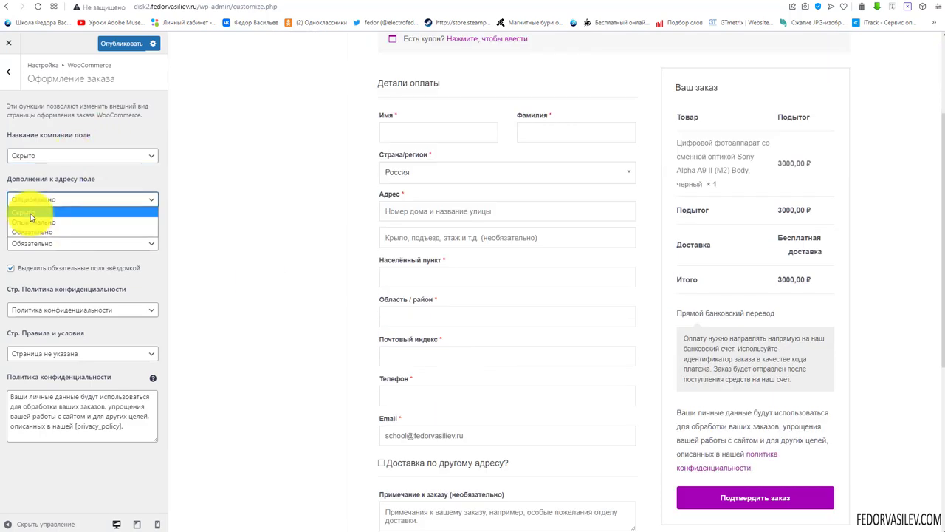
left_click(30, 212)
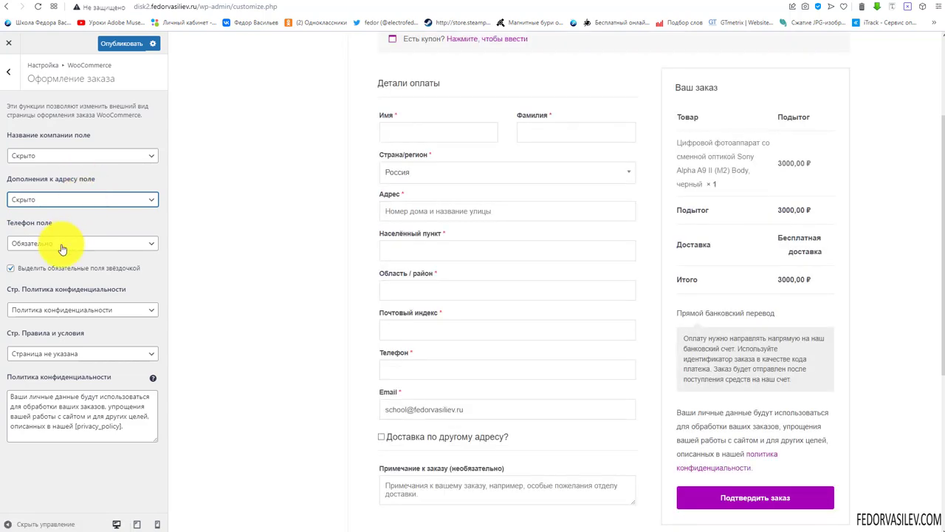
left_click(34, 244)
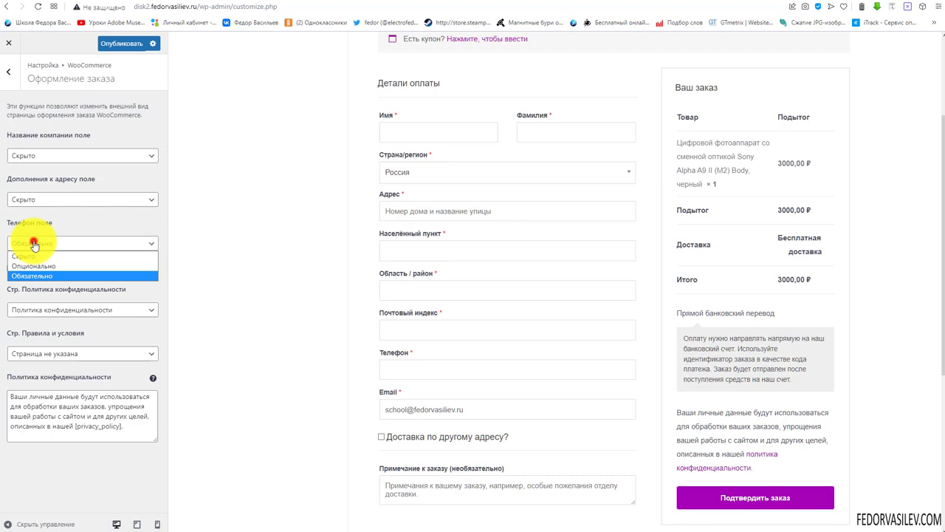
left_click(82, 238)
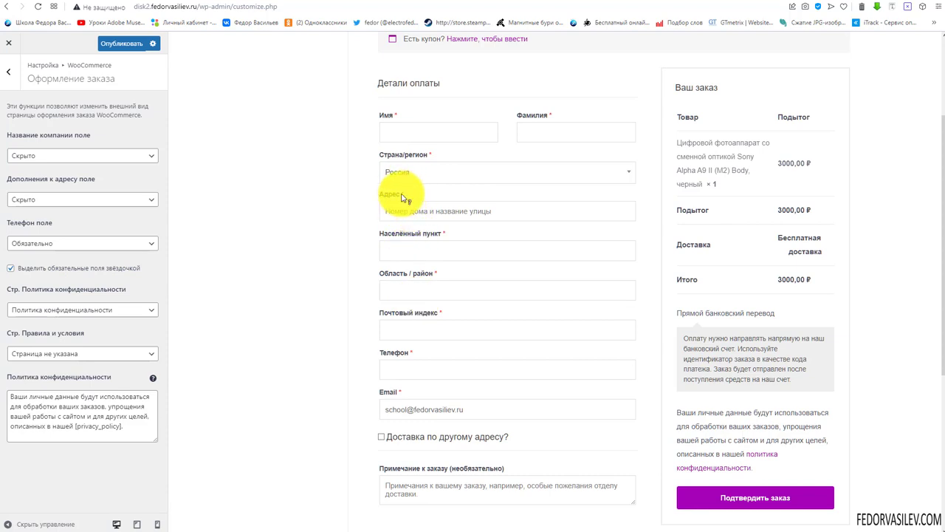
Keep the current privacy policy page and leave the terms and conditions page unspecified
left_click(71, 312)
left_click(69, 310)
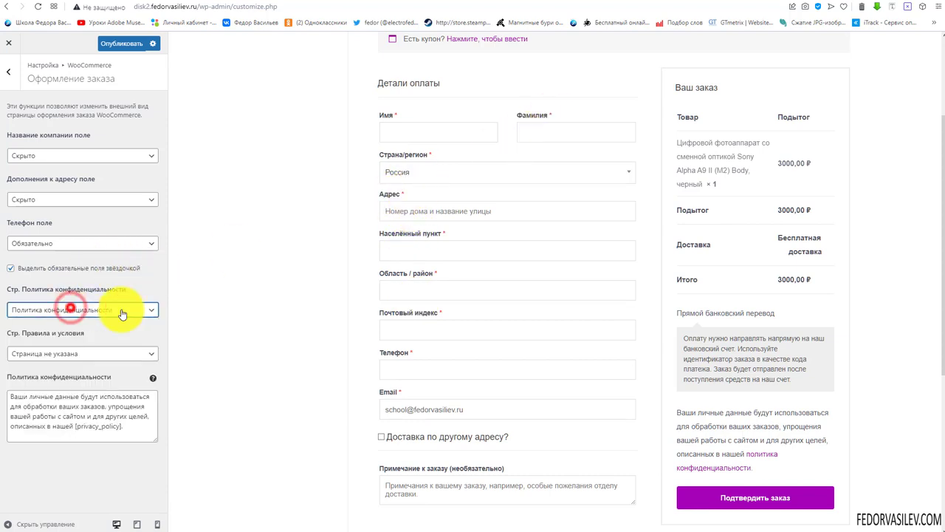
scroll(371, 372, "down", 1)
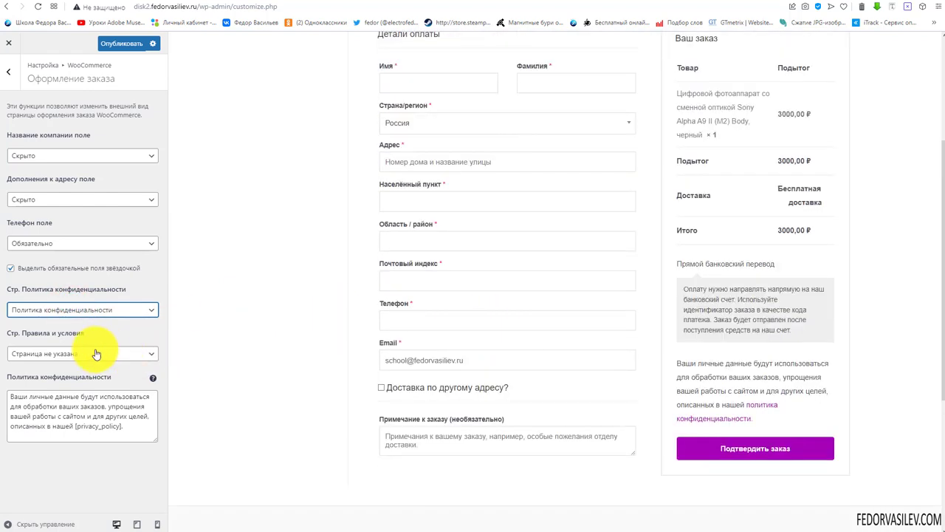
left_click(76, 313)
left_click(74, 318)
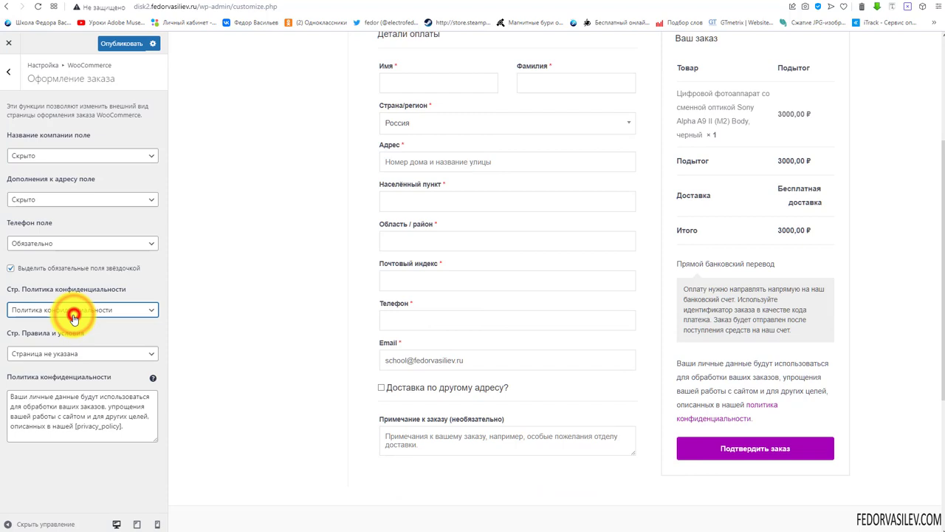
left_click(70, 354)
left_click(69, 353)
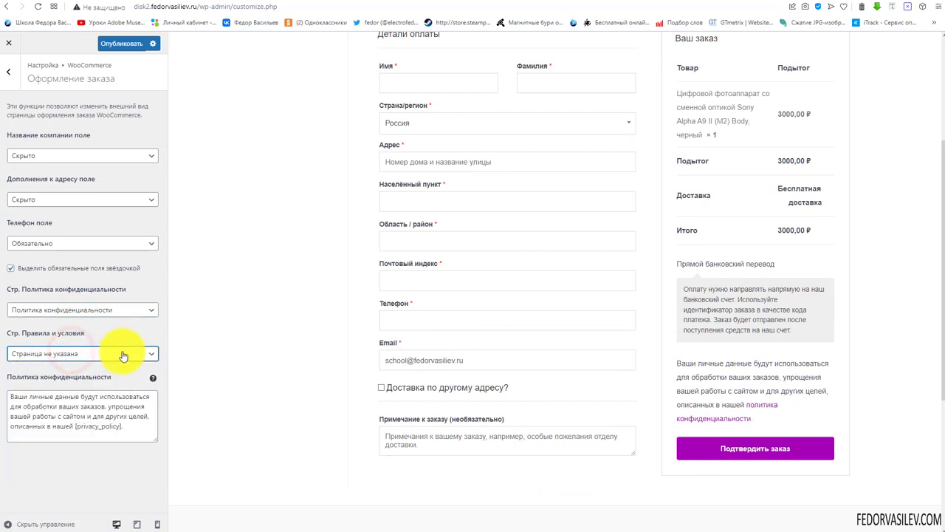
Select the [privacy_policy] placeholder in the checkout policy text, then publish the changes
left_click(46, 415)
left_click_drag(76, 428, 769, 410)
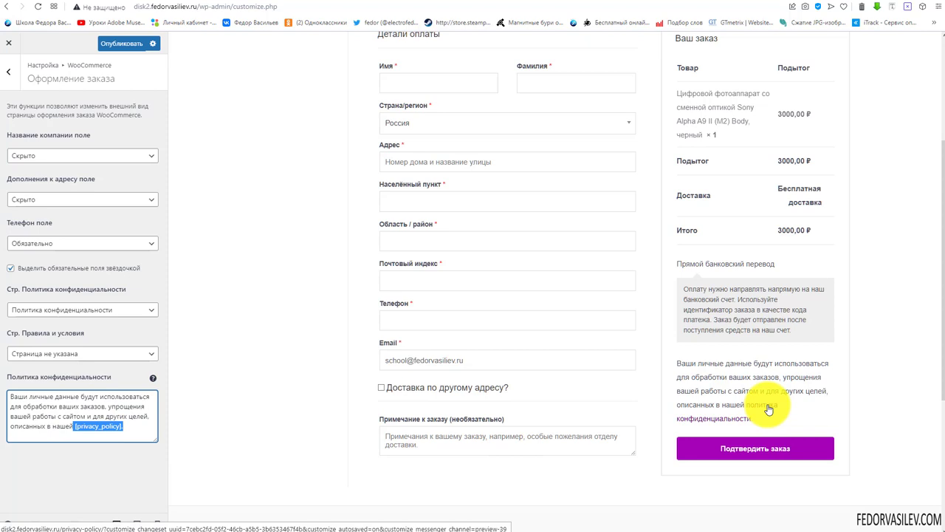
scroll(472, 295, "down", 3)
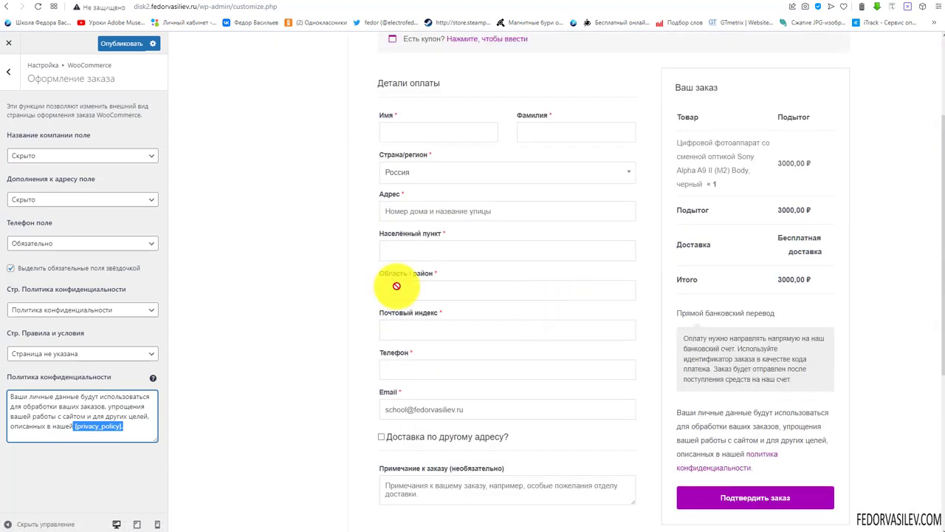
left_click(130, 43)
Return to the main Customizer list, briefly checking the Site Identity and Menus settings
left_click(9, 72)
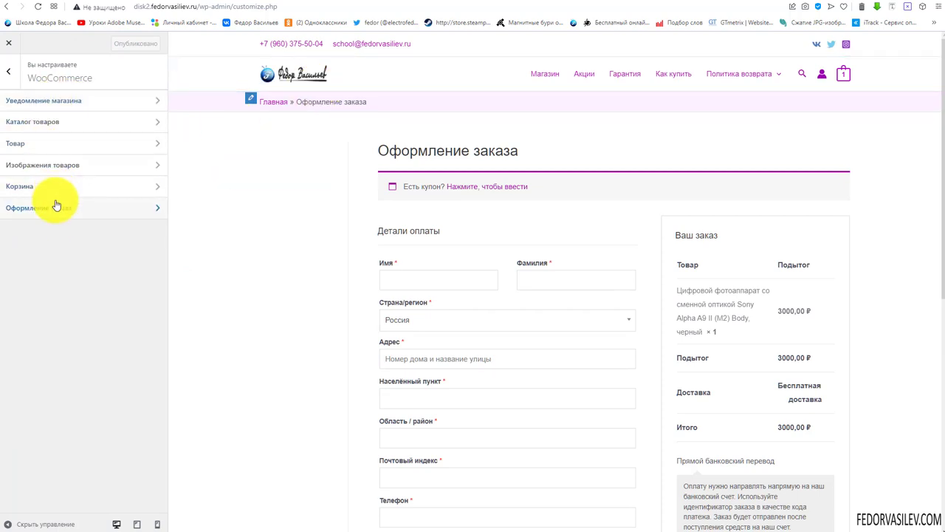
left_click(8, 73)
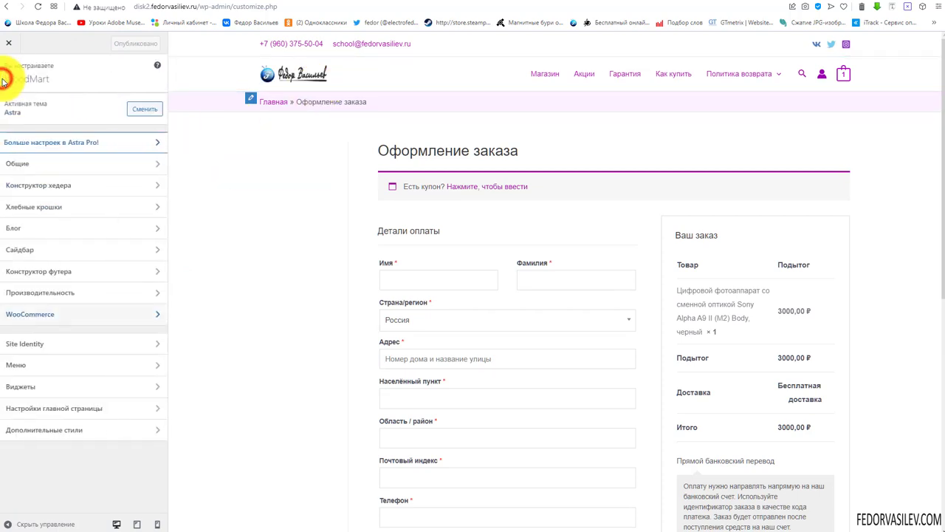
left_click(21, 345)
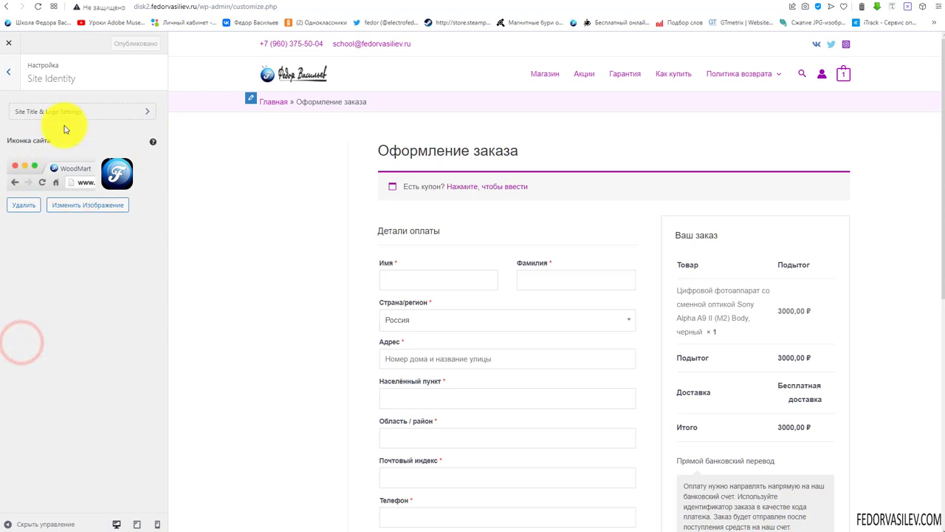
left_click(14, 80)
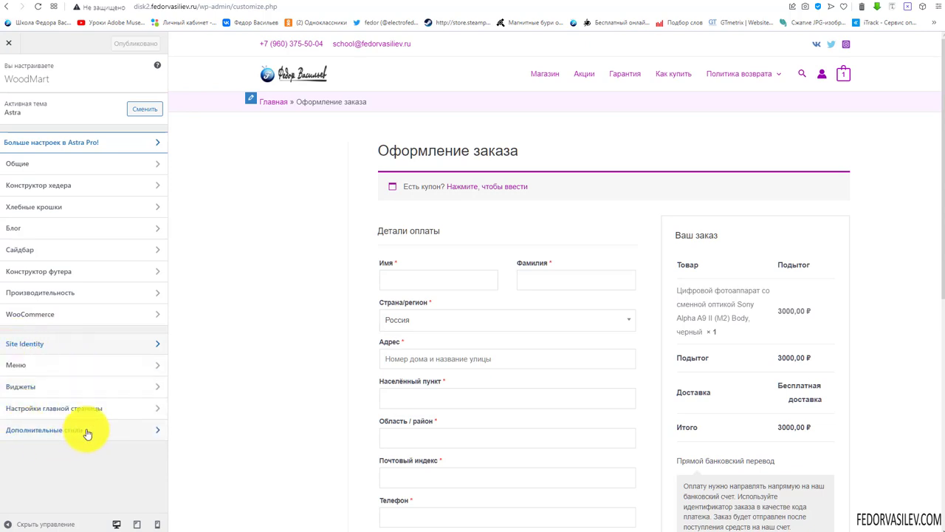
left_click(29, 363)
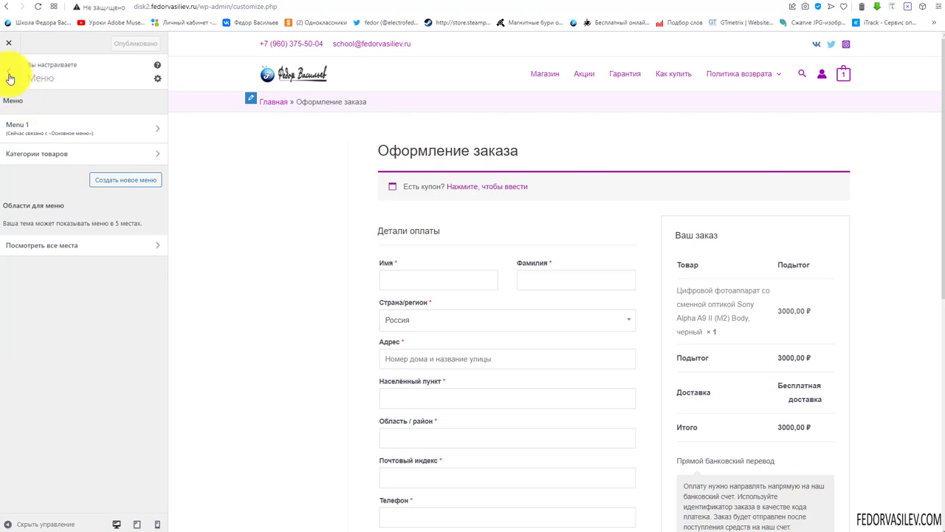
left_click(9, 72)
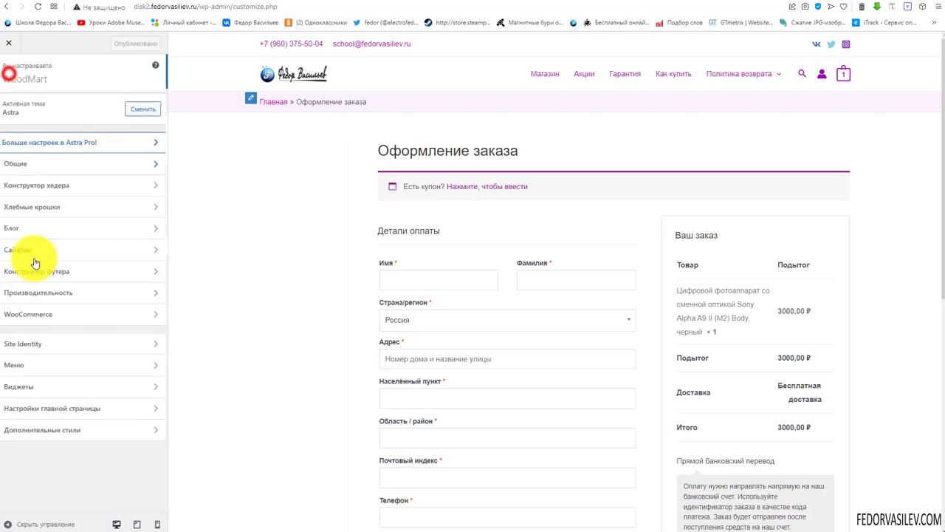
left_click(16, 366)
left_click(6, 74)
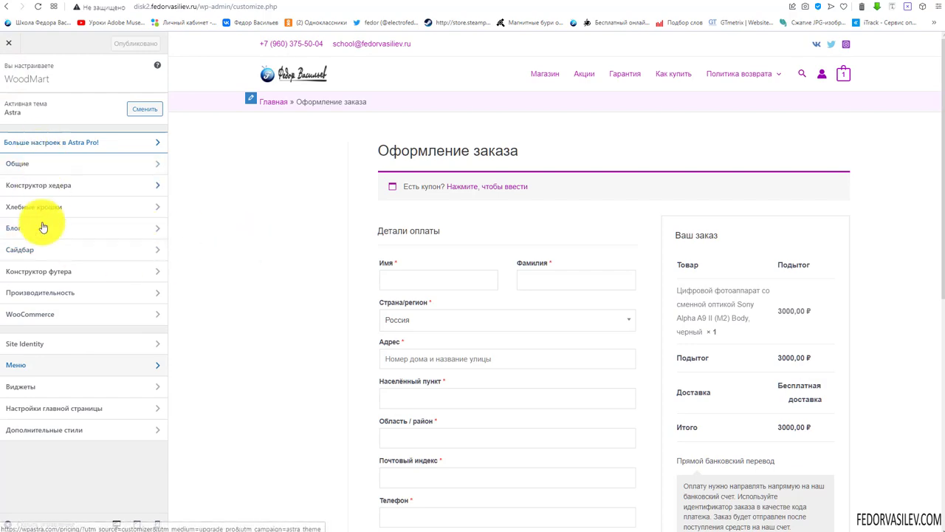
Close the Customizer to go back to the live shop page
scroll(390, 316, "down", 5)
scroll(390, 317, "up", 4)
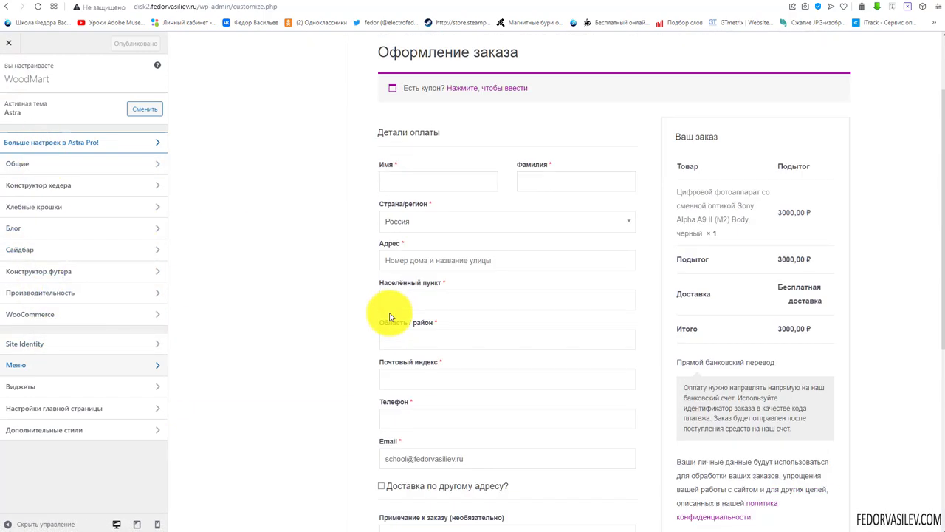
scroll(391, 316, "up", 1)
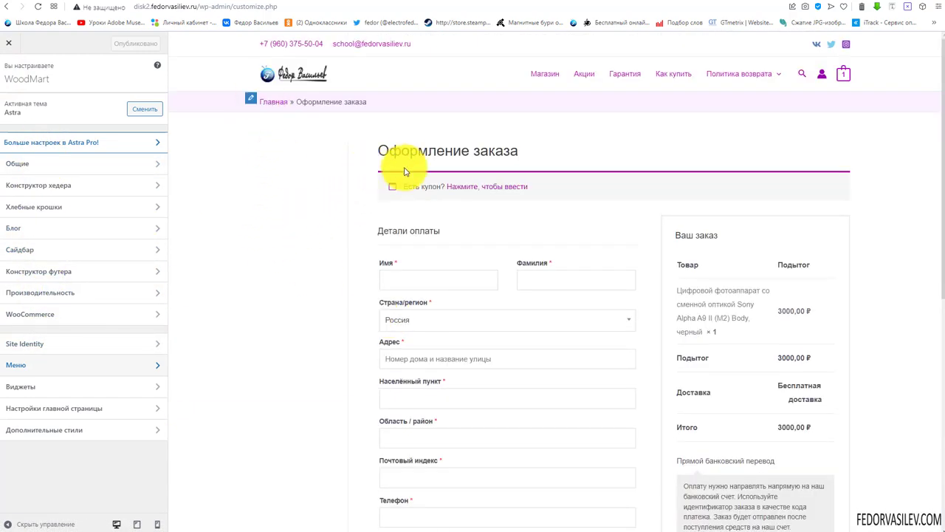
left_click(12, 46)
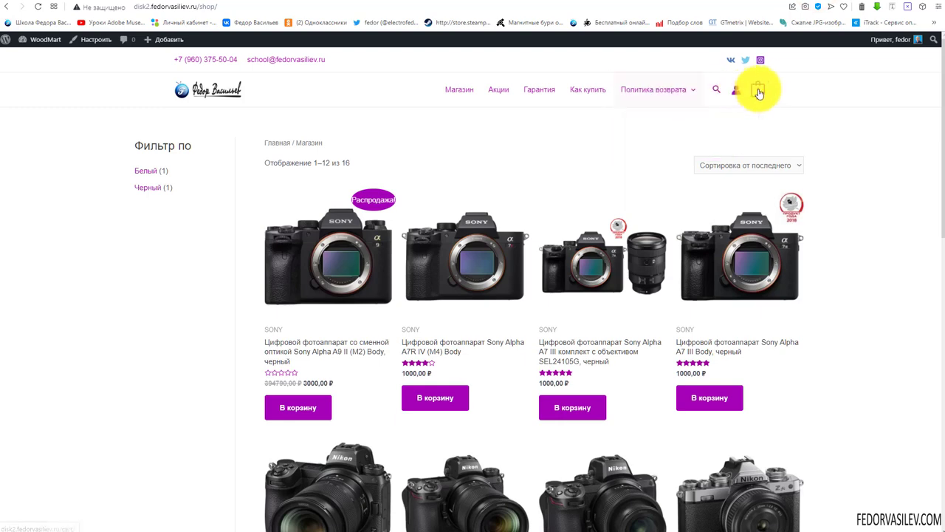
Go to checkout for the Sony Alpha A9 II from the header mini-cart and scroll the page
mouse_move(763, 90)
left_click(692, 252)
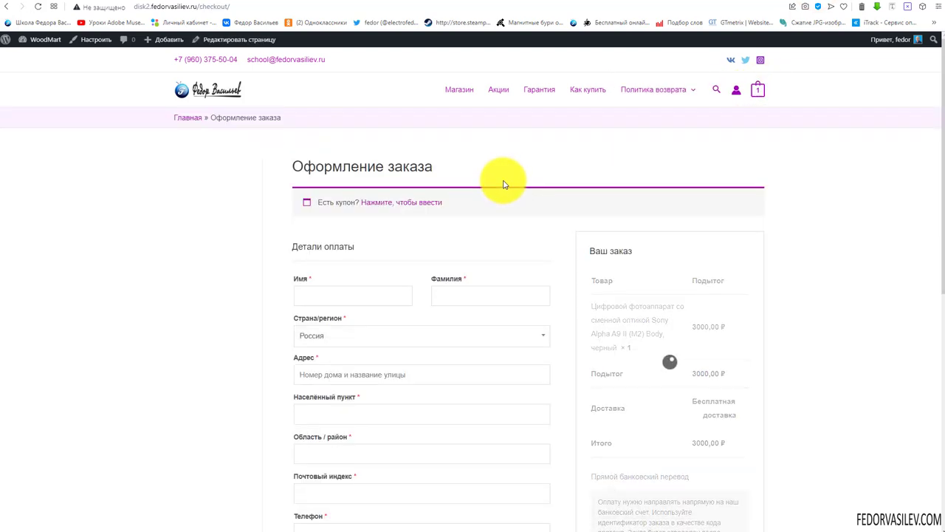
scroll(200, 296, "down", 3)
scroll(240, 155, "up", 3)
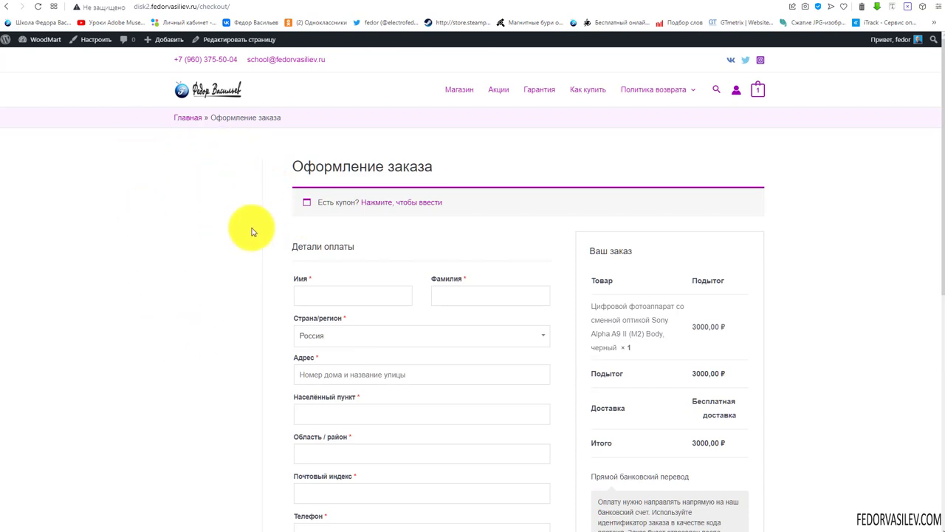
scroll(249, 232, "down", 5)
scroll(280, 290, "up", 5)
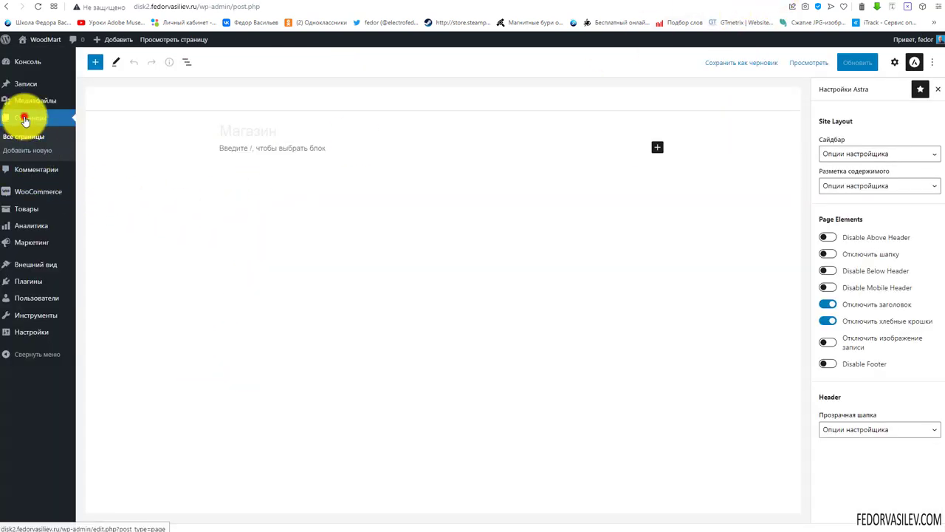
Set the 'Оформление заказа' page's Astra sidebar to 'Без сайдбара' and update the page
left_click(24, 121)
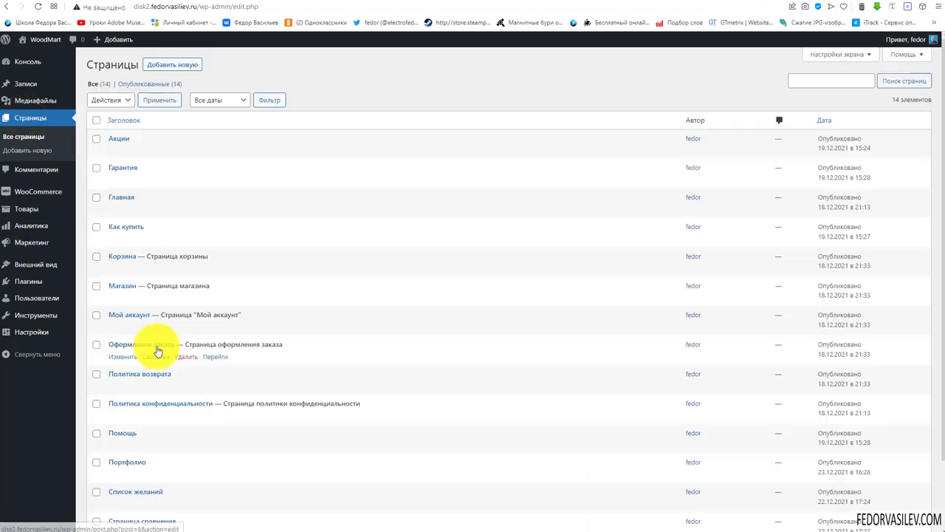
left_click(156, 344)
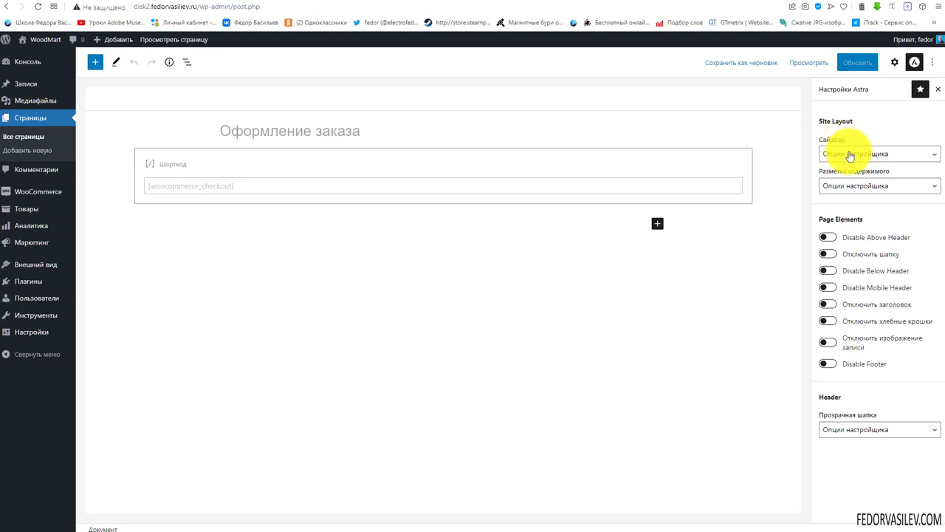
left_click(850, 154)
left_click(850, 193)
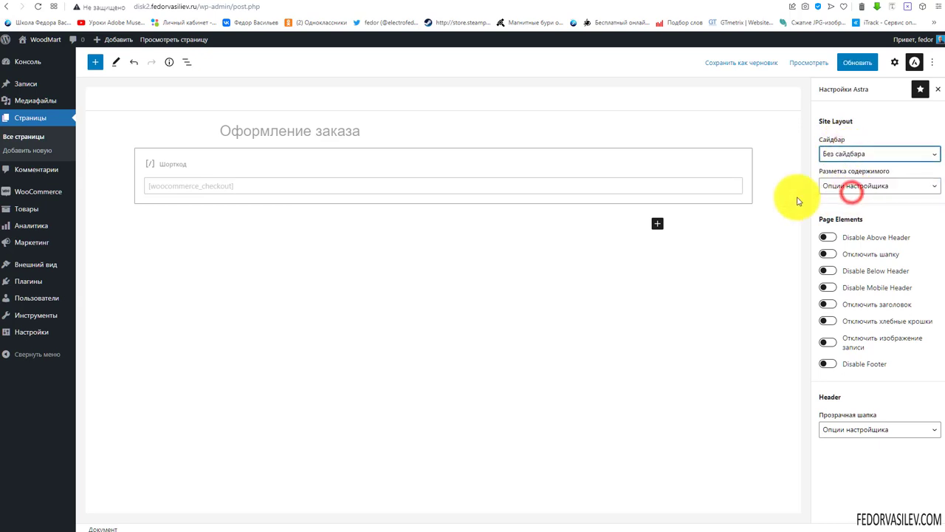
left_click(856, 62)
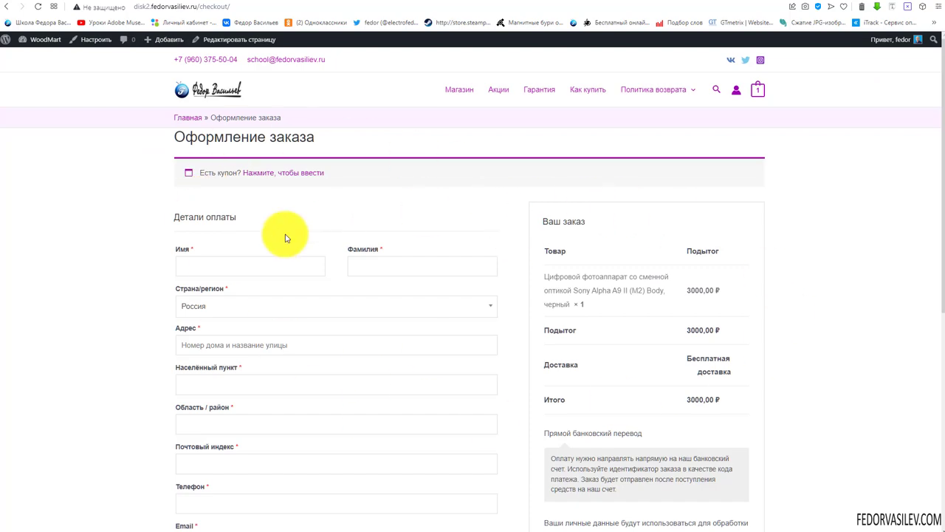
Scroll the now full-width checkout page and test placing an order with Подтвердить заказ
scroll(285, 236, "down", 5)
scroll(285, 237, "up", 5)
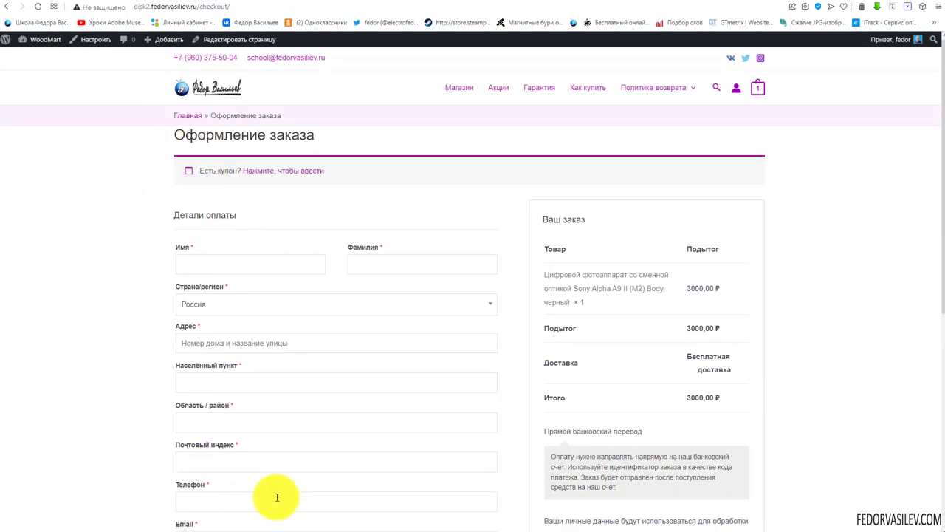
scroll(302, 238, "down", 5)
scroll(302, 238, "up", 5)
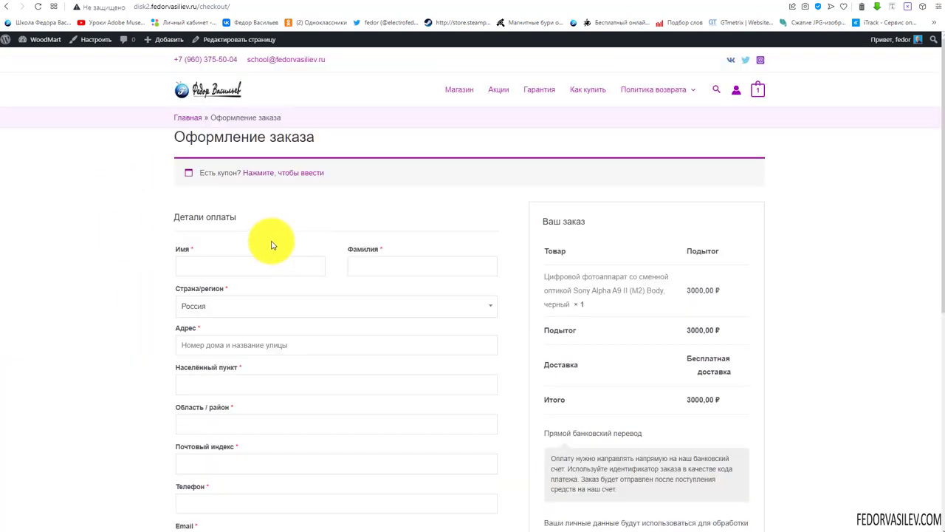
scroll(273, 246, "down", 4)
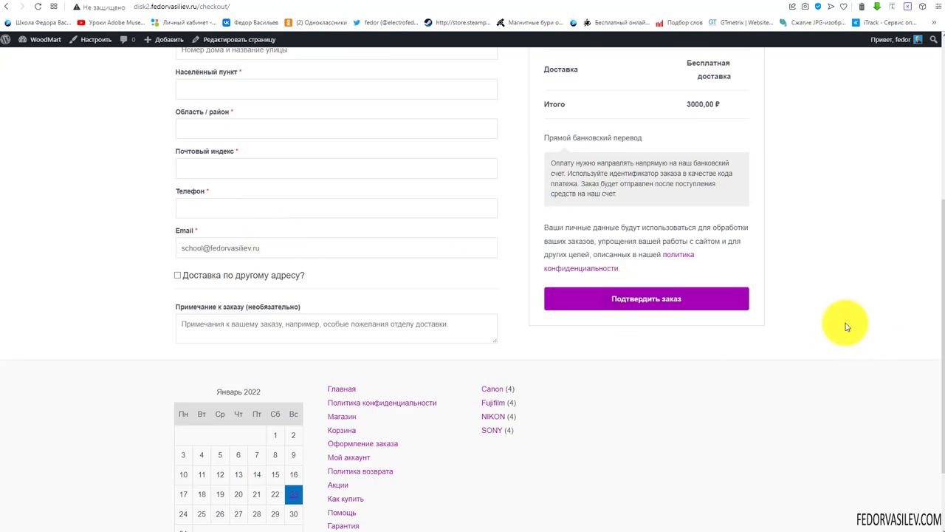
scroll(847, 326, "down", 2)
scroll(844, 324, "up", 1)
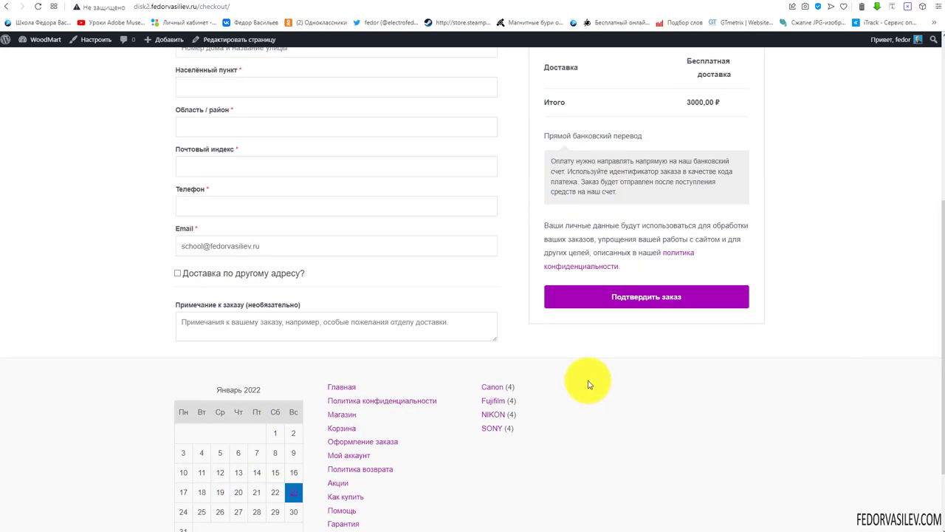
left_click(641, 309)
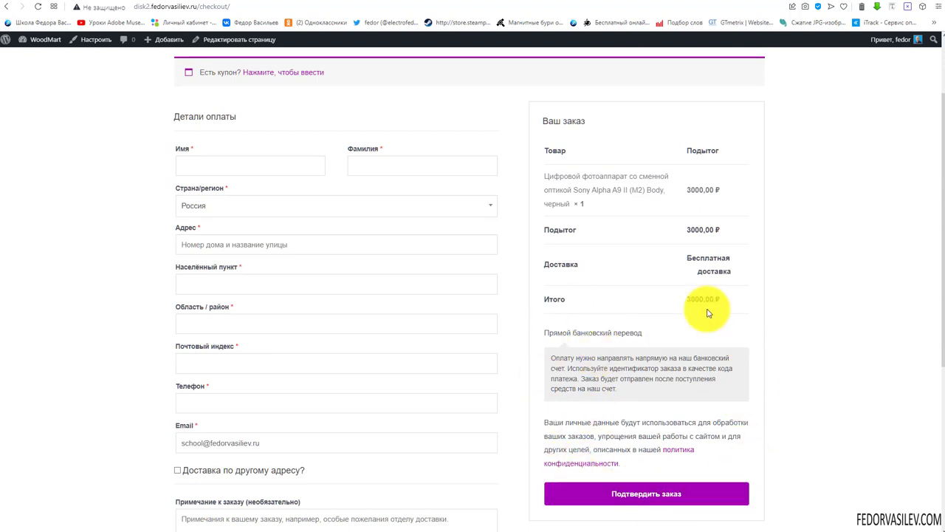
scroll(679, 363, "up", 2)
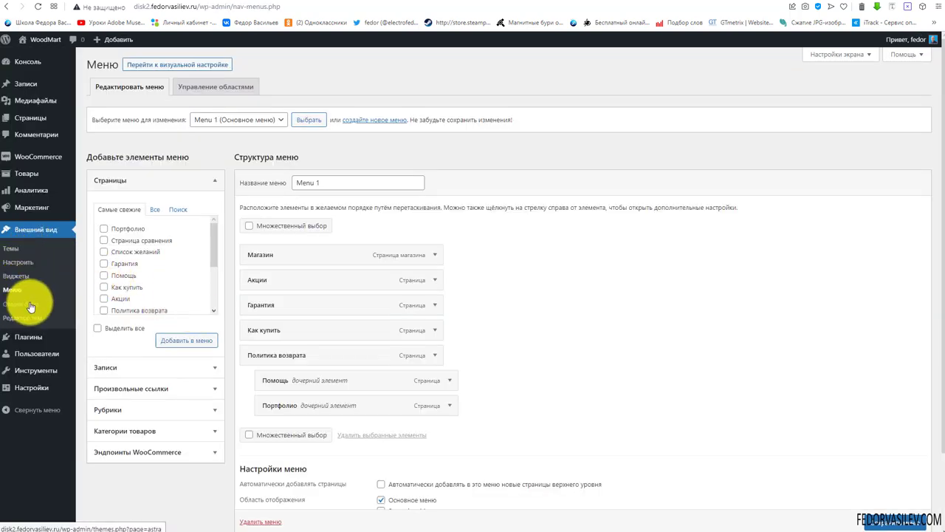
Open Опции Astra and scroll through the Astra Pro modules and free add-on plugins
left_click(17, 304)
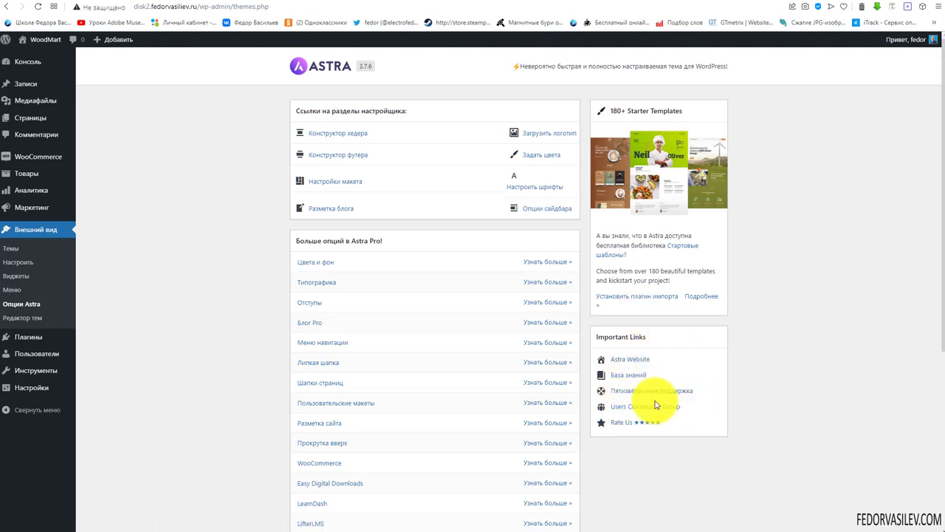
scroll(405, 249, "down", 1)
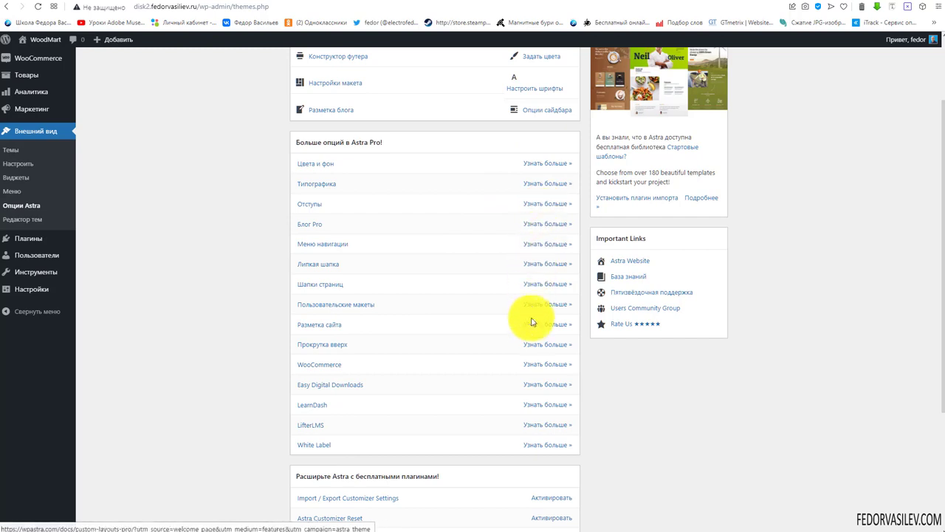
scroll(531, 322, "down", 2)
scroll(473, 327, "down", 1)
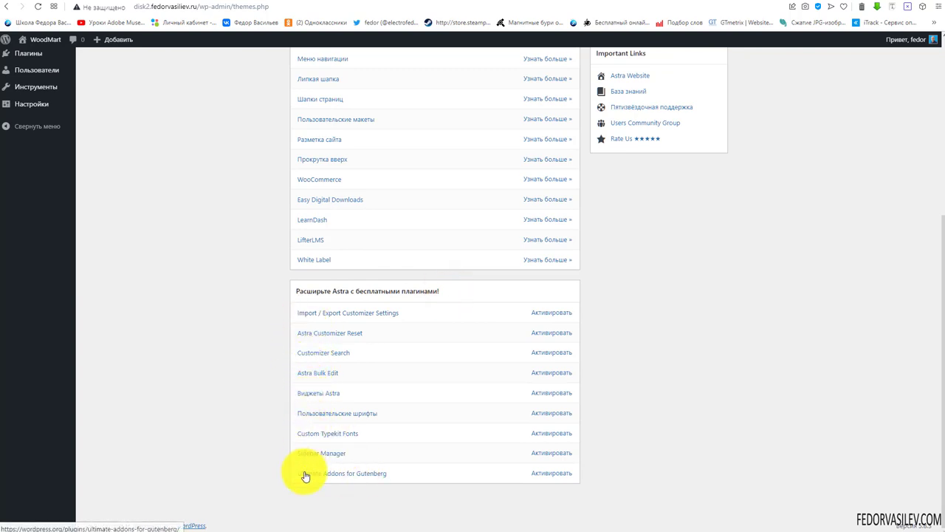
scroll(234, 359, "up", 4)
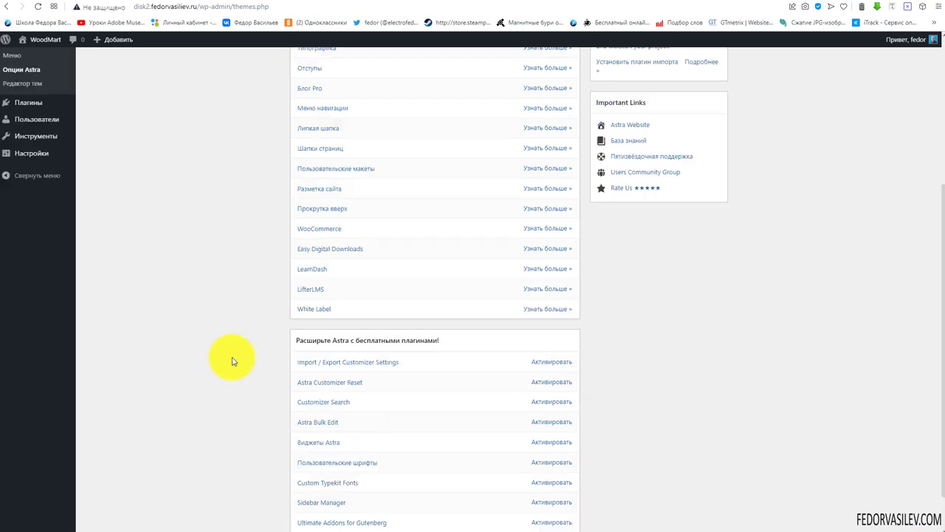
scroll(434, 256, "down", 1)
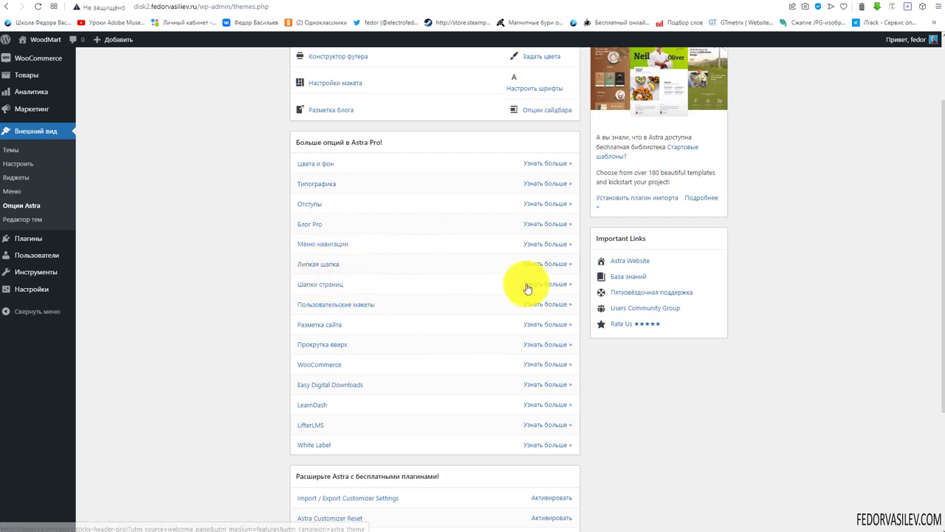
left_click(322, 272)
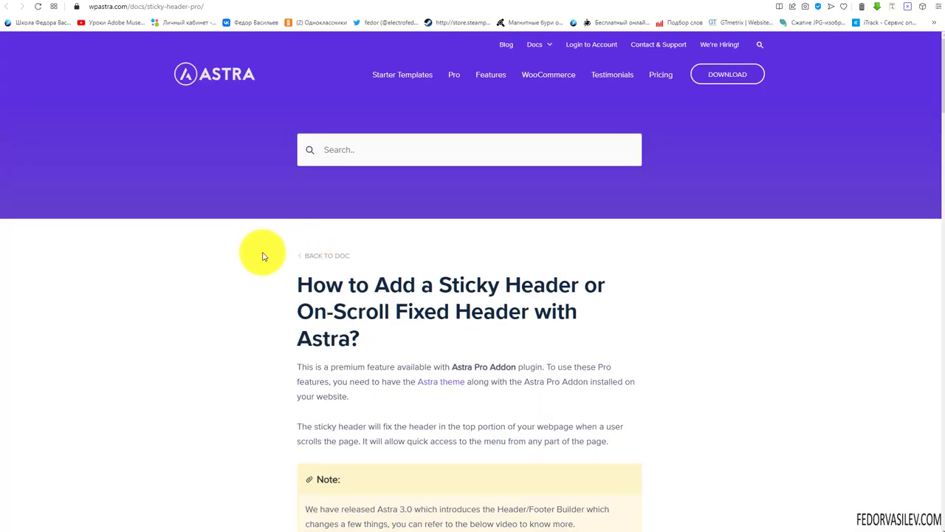
scroll(226, 177, "down", 3)
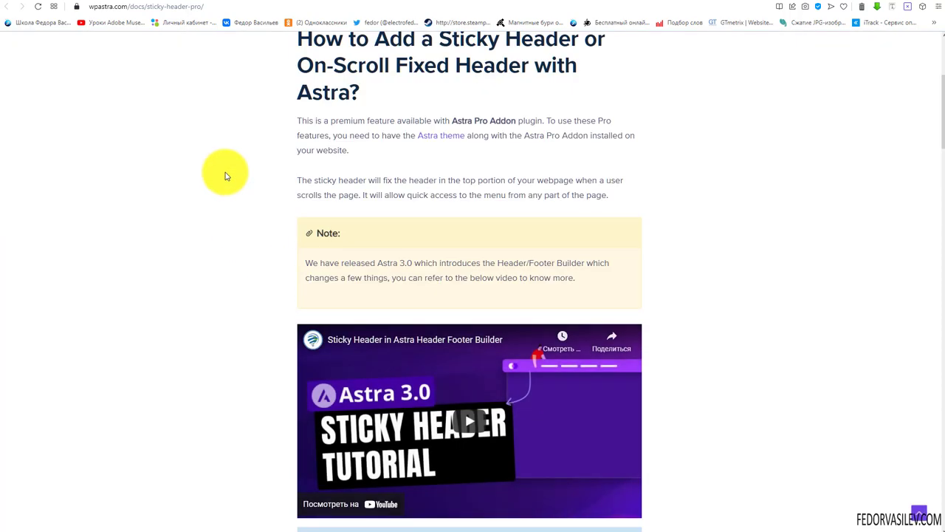
scroll(414, 143, "down", 6)
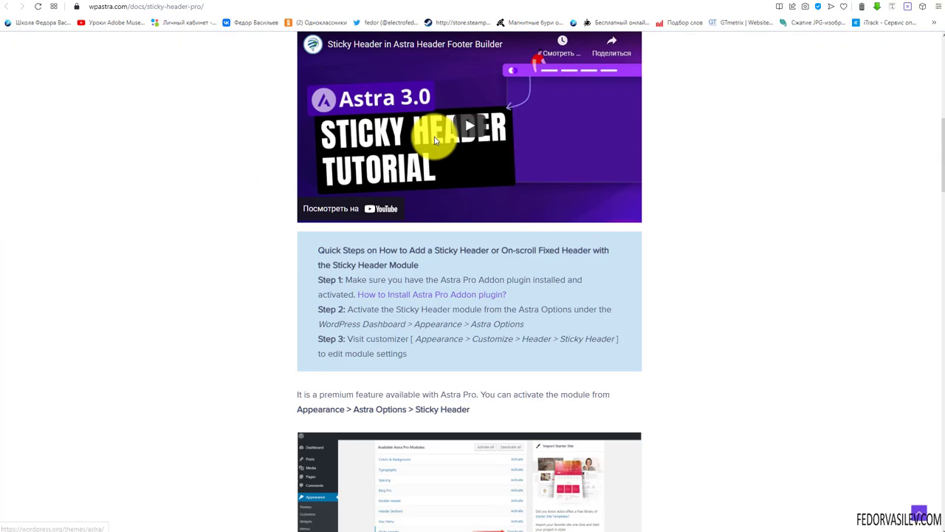
scroll(435, 136, "down", 2)
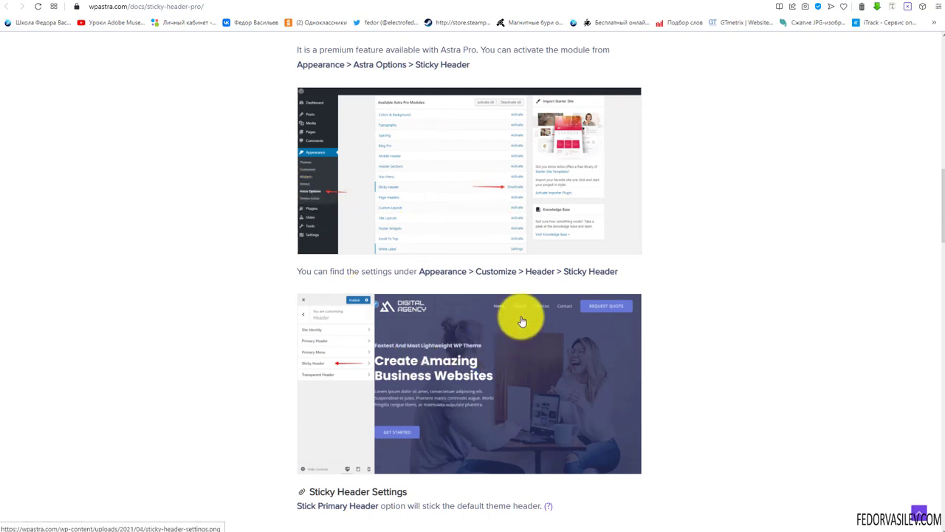
scroll(521, 321, "down", 3)
left_click_drag(327, 244, 411, 246)
scroll(687, 236, "down", 3)
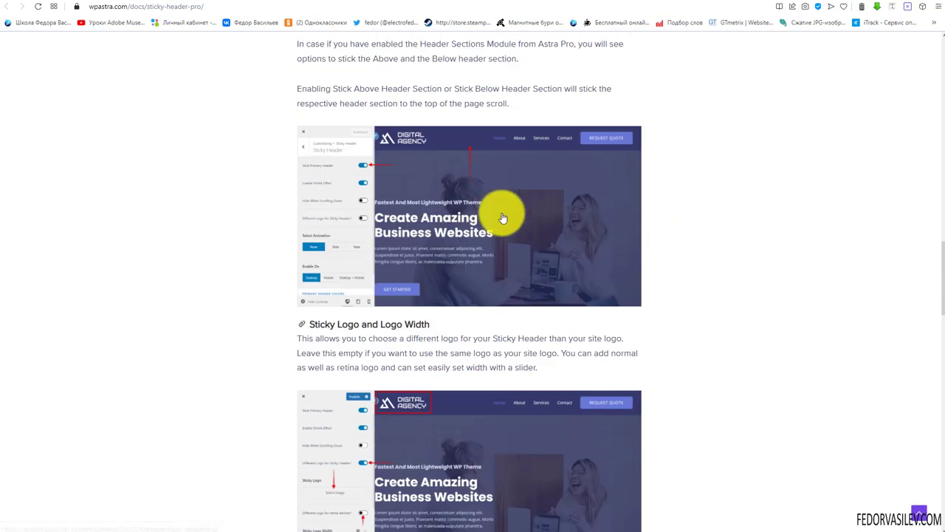
scroll(363, 200, "down", 2)
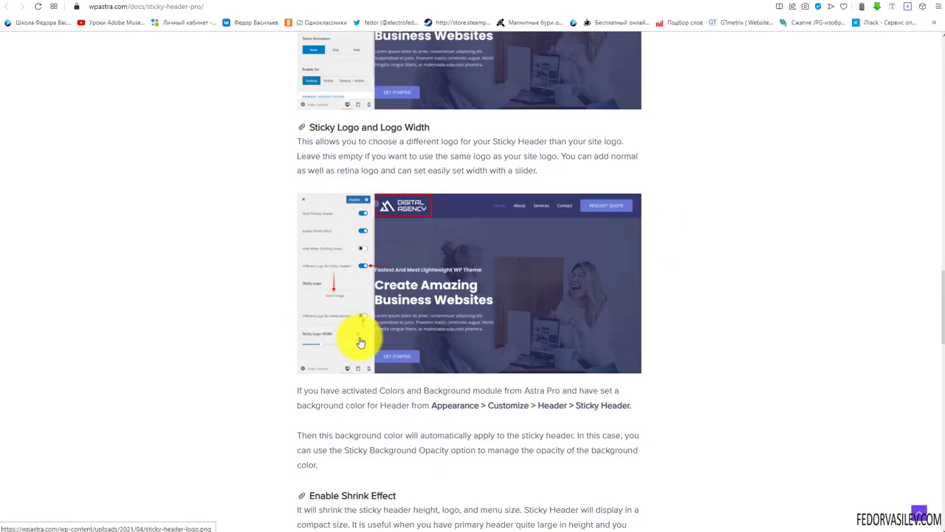
scroll(513, 253, "down", 7)
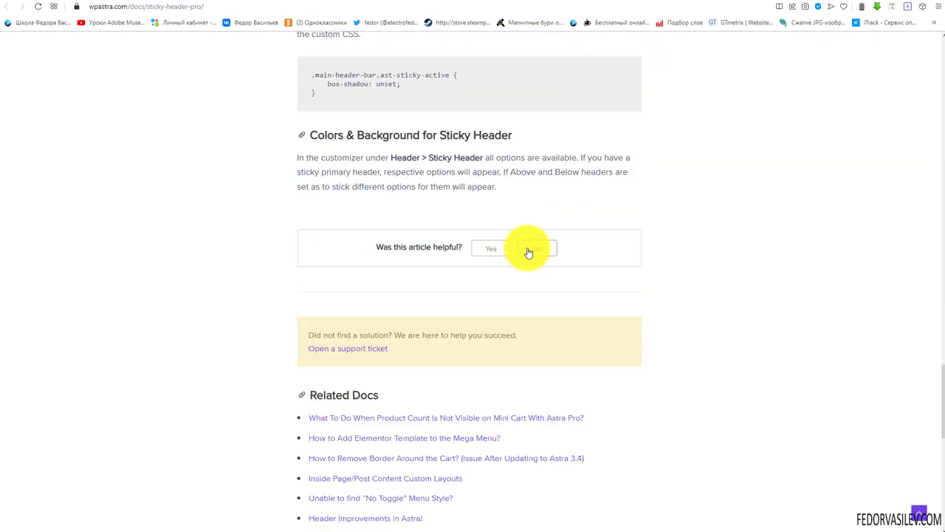
scroll(723, 88, "up", 5)
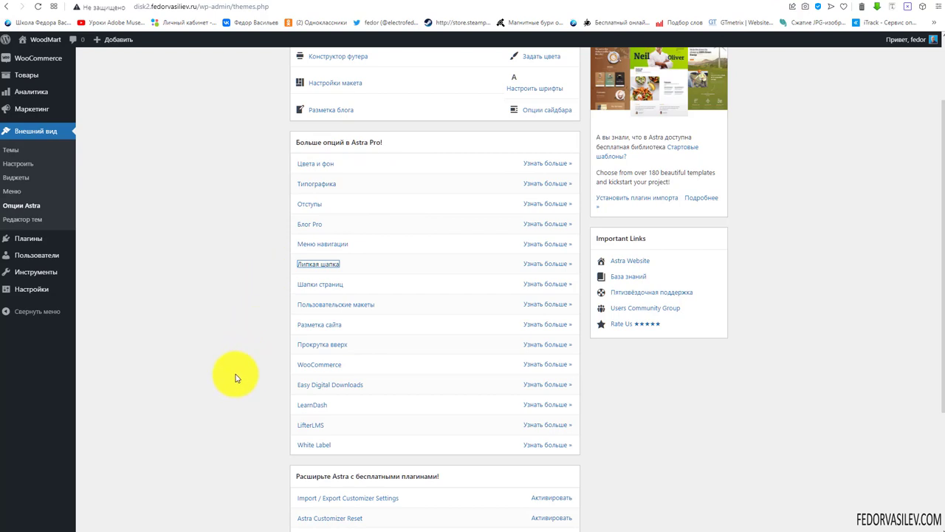
scroll(236, 377, "down", 3)
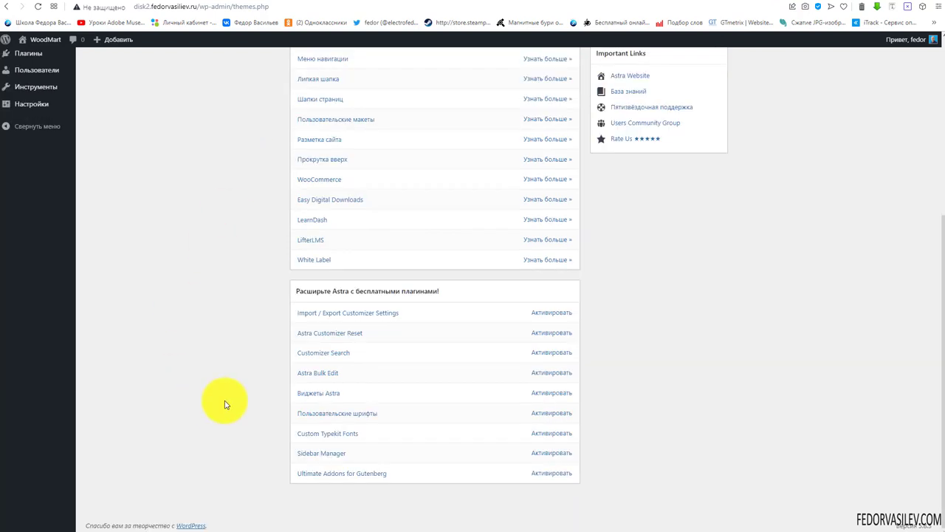
left_click(329, 399)
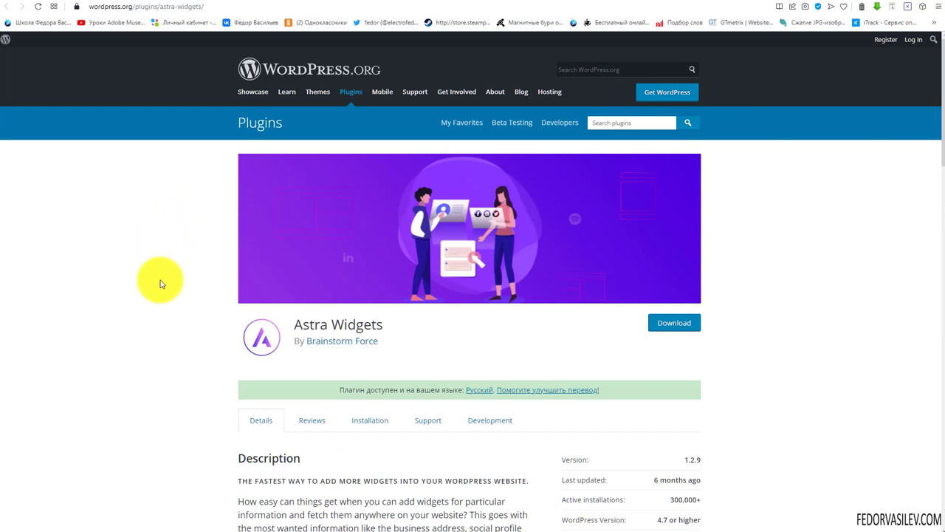
left_click(128, 316)
scroll(206, 251, "down", 5)
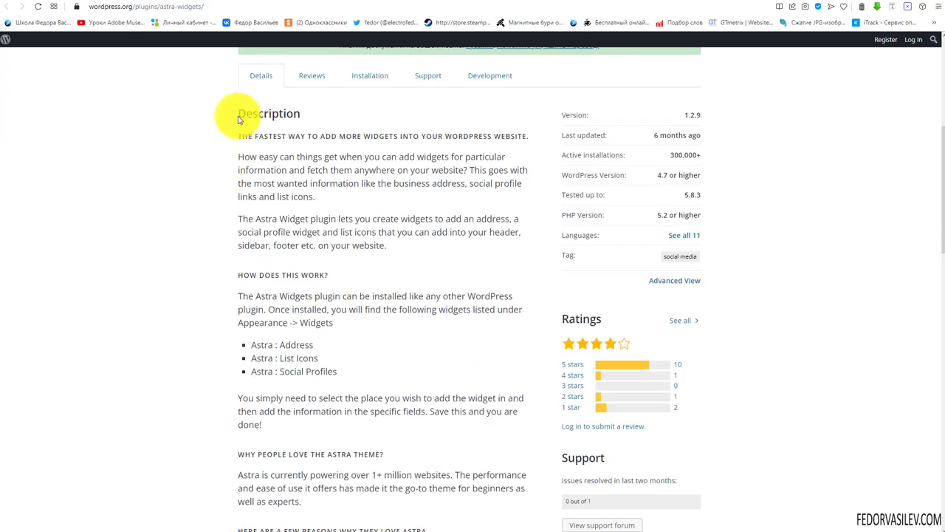
left_click_drag(239, 115, 325, 397)
left_click(143, 260)
scroll(282, 236, "down", 3)
scroll(282, 236, "down", 6)
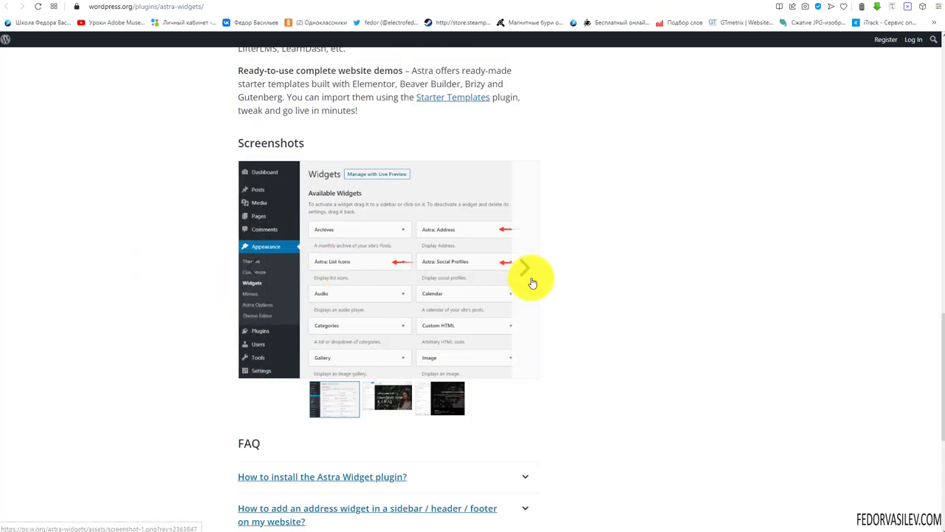
left_click(523, 268)
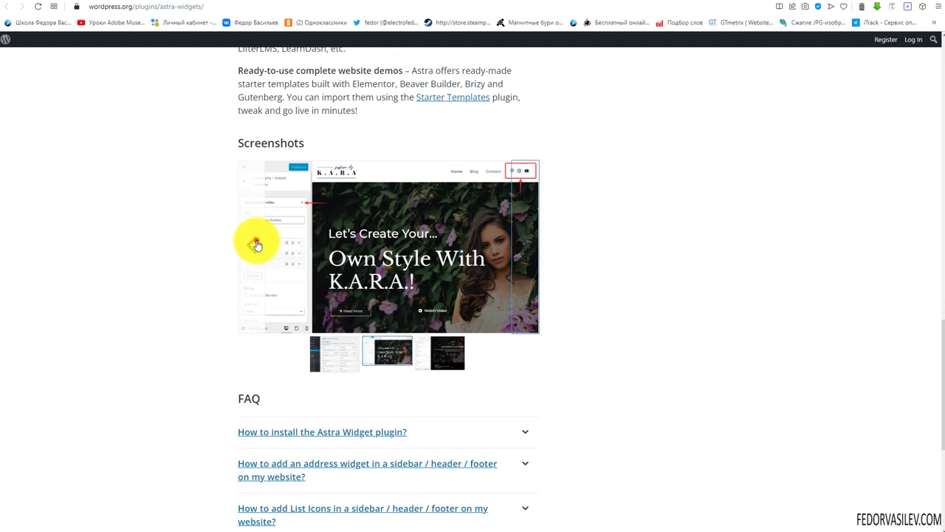
left_click(256, 244)
left_click(527, 283)
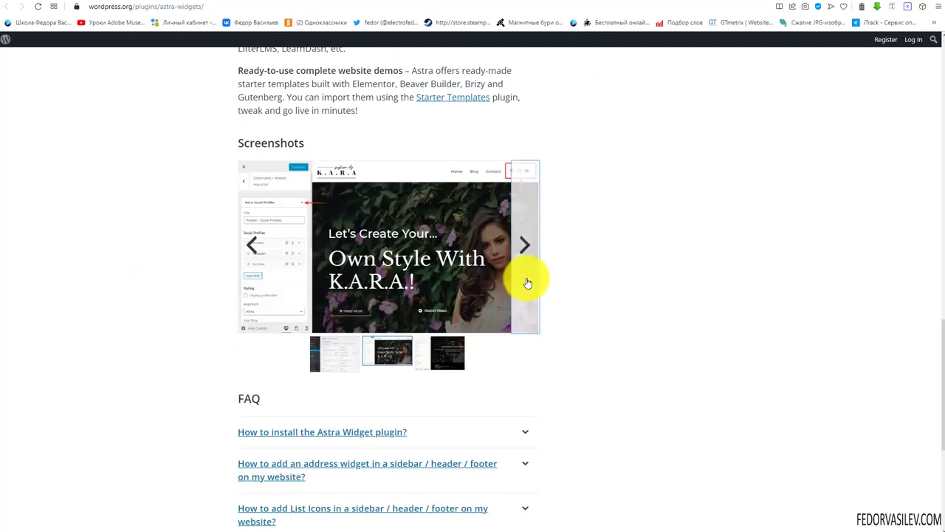
left_click(525, 257)
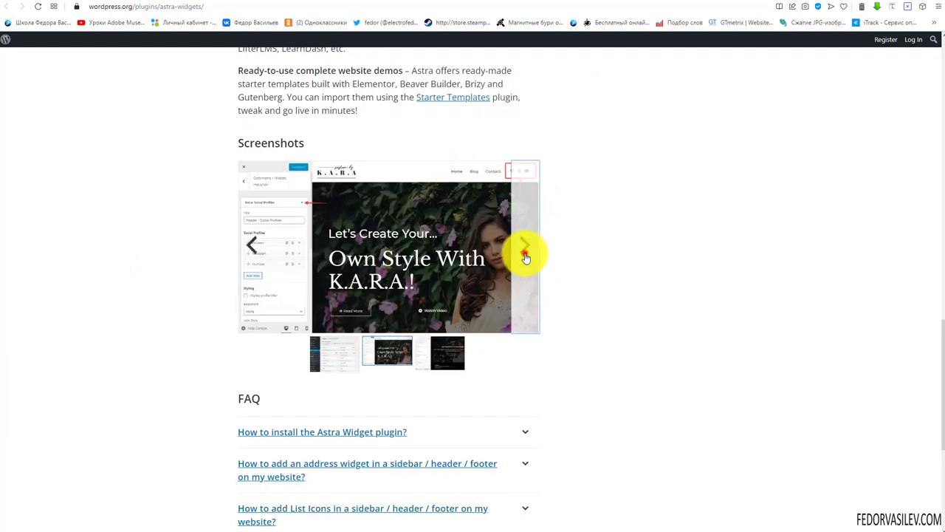
left_click(250, 254)
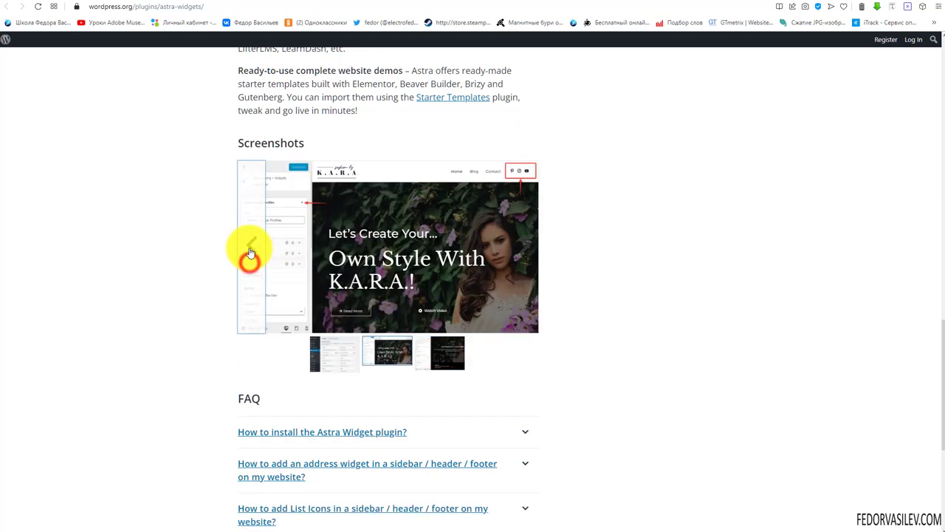
scroll(155, 192, "up", 15)
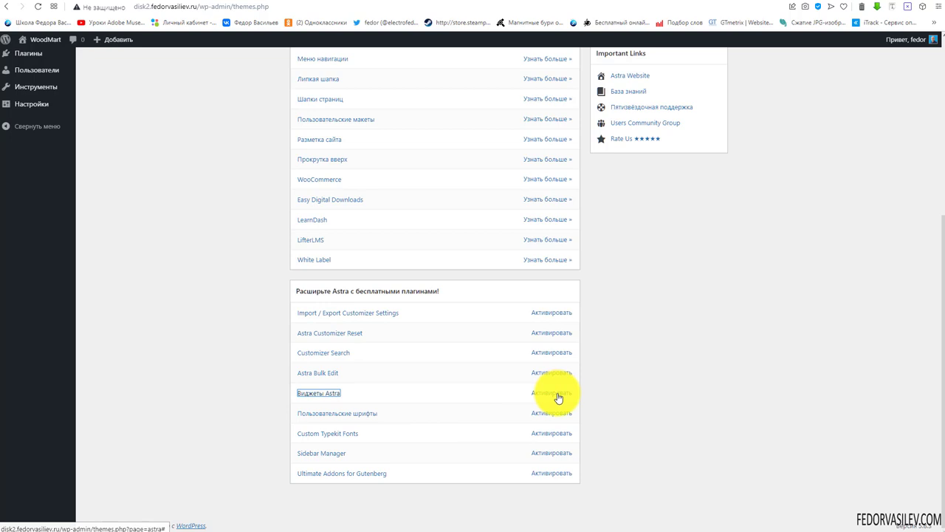
left_click(329, 415)
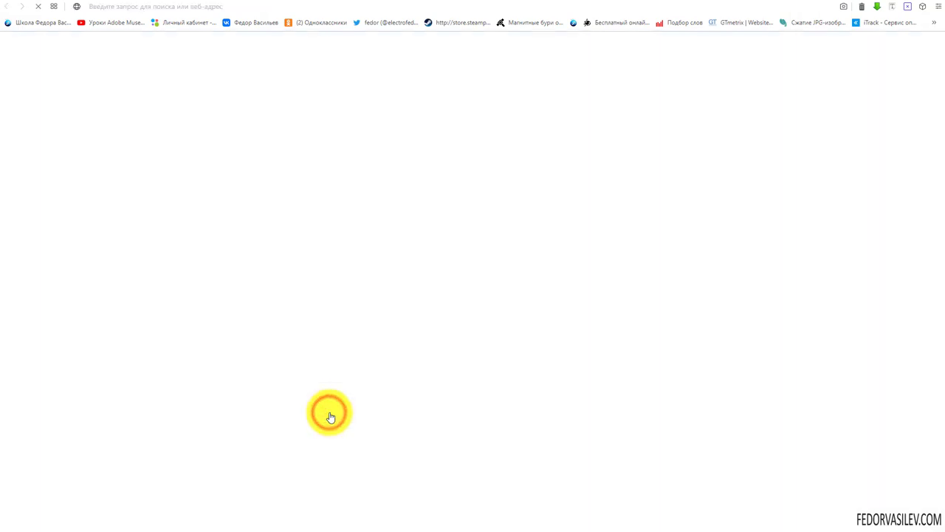
left_click_drag(400, 322, 284, 325)
left_click(163, 310)
scroll(166, 303, "down", 2)
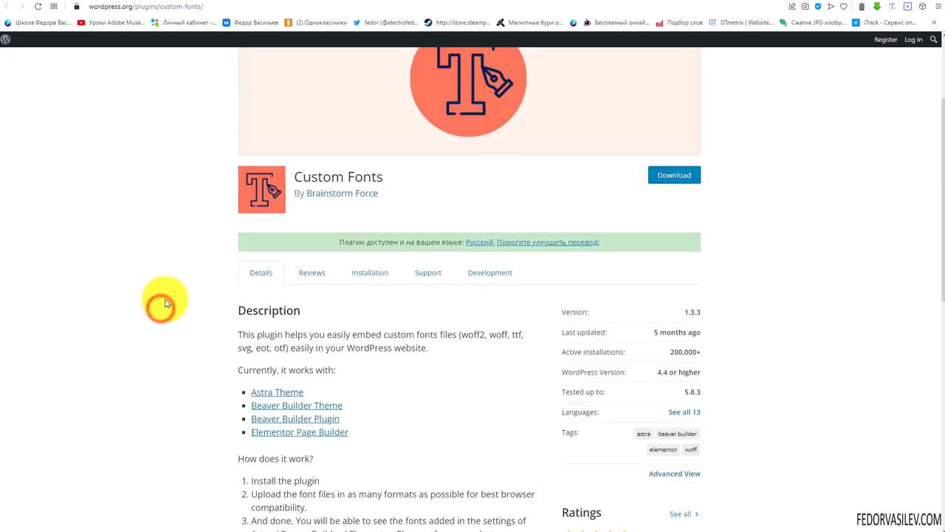
scroll(166, 302, "down", 6)
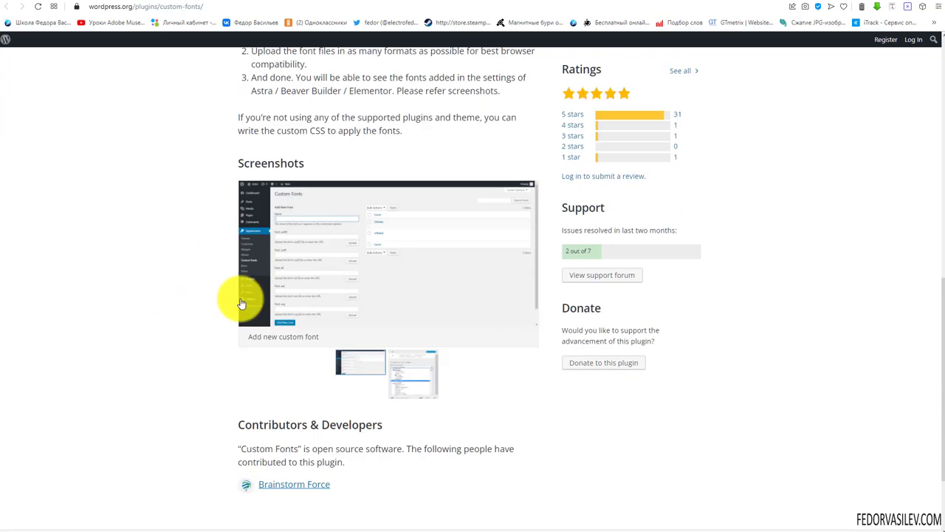
left_click(369, 254)
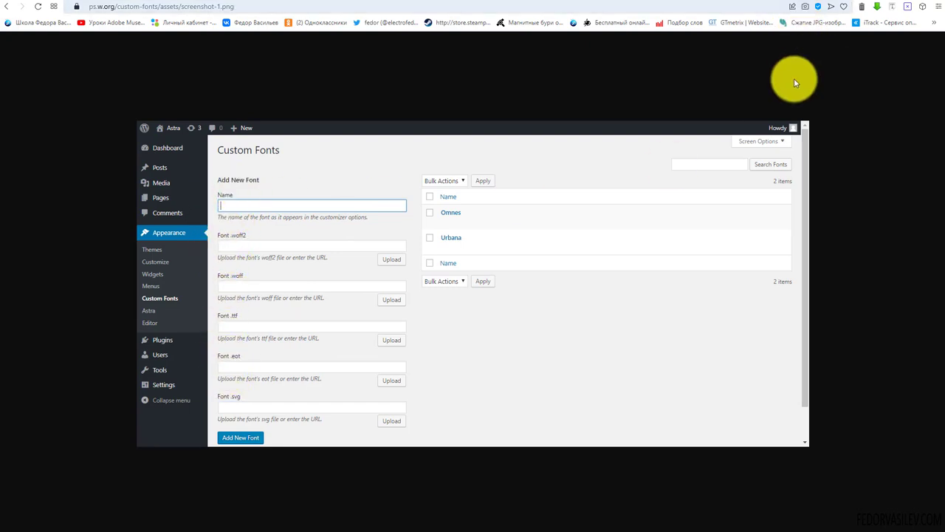
left_click(5, 7)
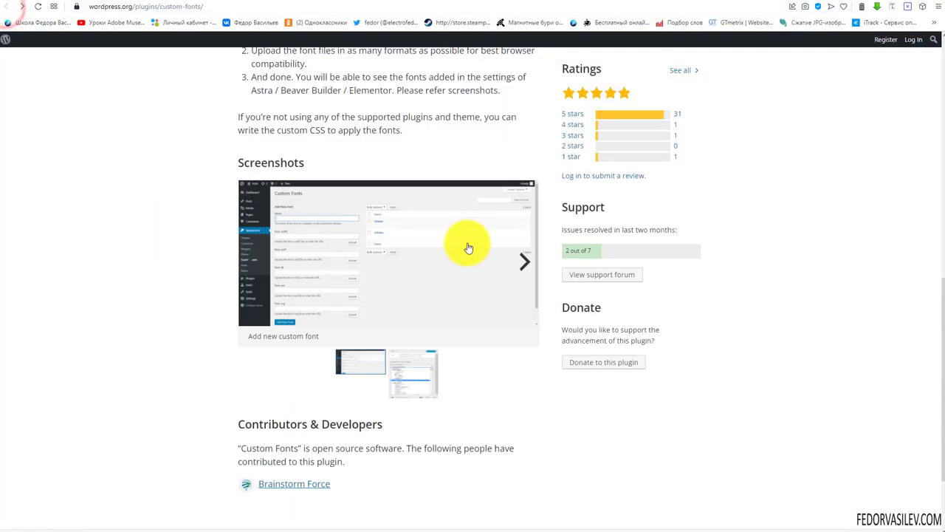
scroll(728, 175, "up", 9)
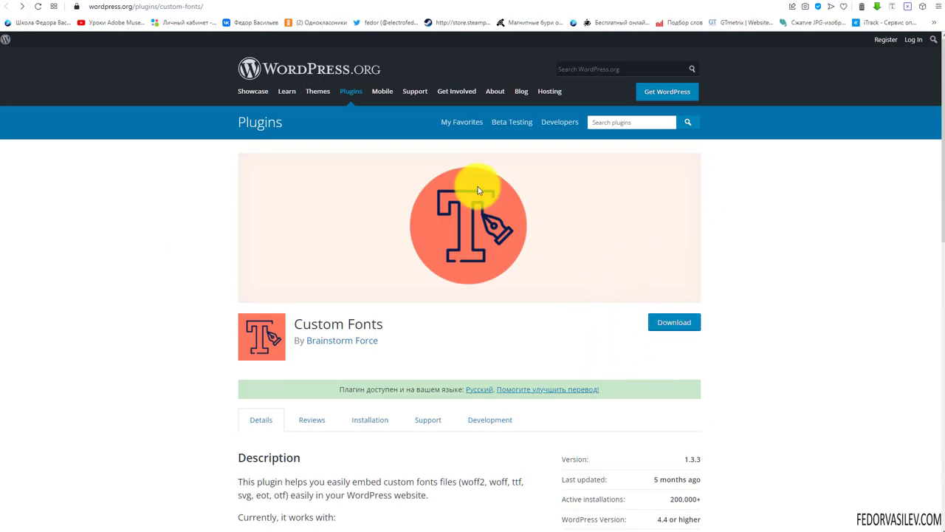
scroll(478, 190, "down", 4)
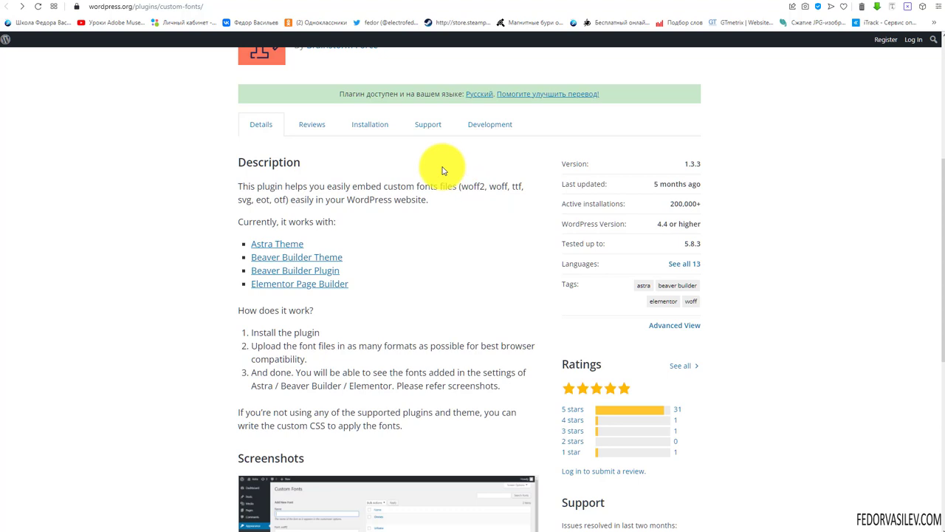
scroll(443, 169, "down", 3)
mouse_move(317, 320)
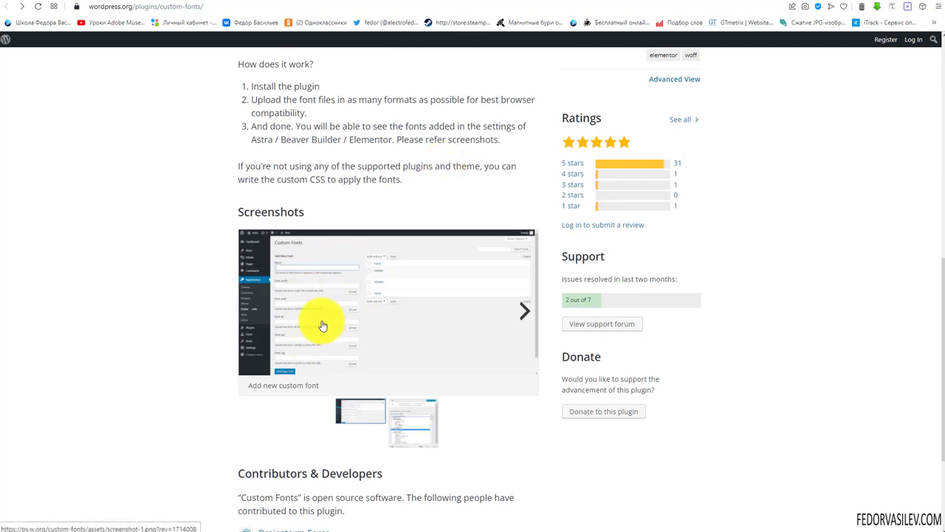
scroll(320, 318, "down", 2)
scroll(317, 308, "up", 9)
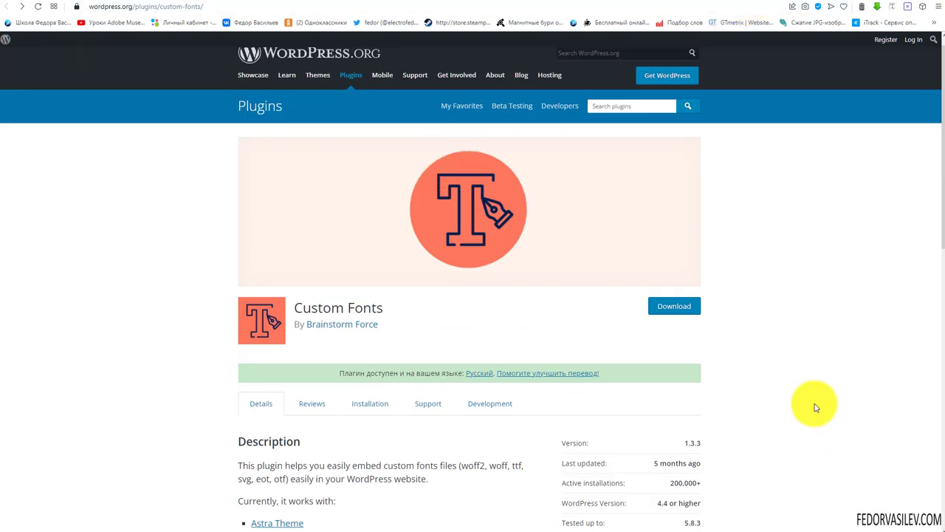
key("ctrl+w")
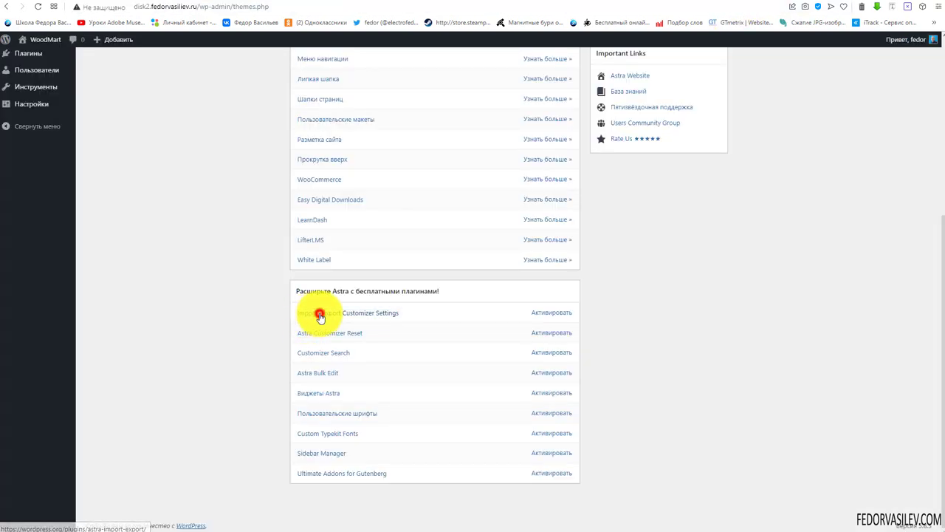
left_click(319, 316)
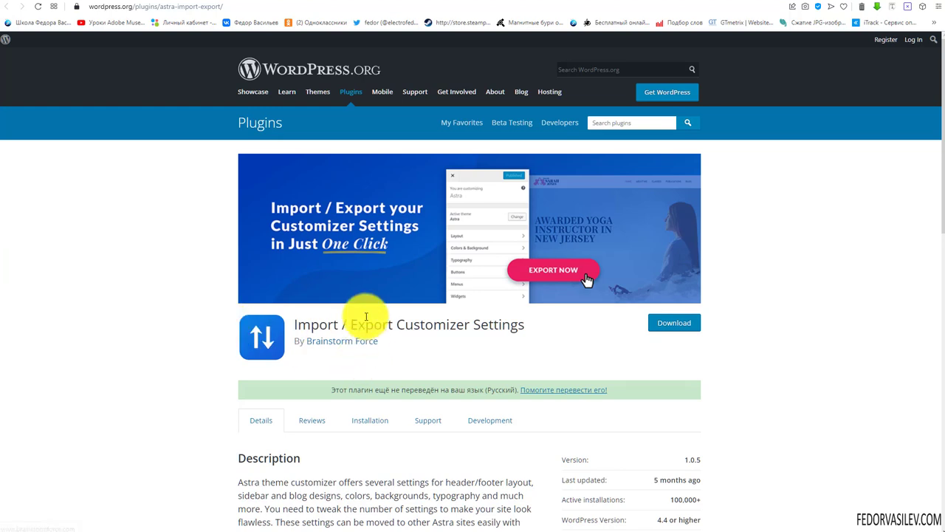
left_click_drag(323, 325, 526, 325)
key("ctrl+Tab")
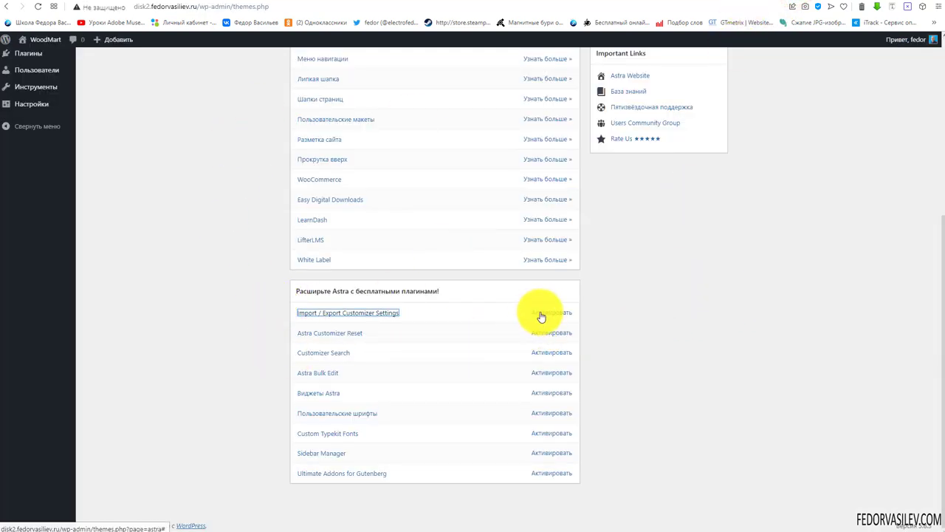
Activate the Import / Export Customizer Settings plugin and confirm it among installed plugins
left_click(540, 315)
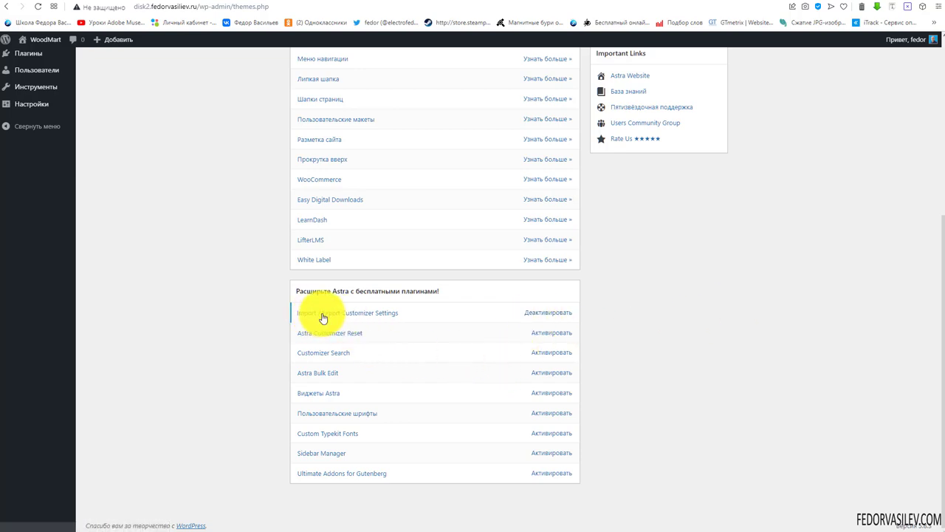
left_click(538, 317)
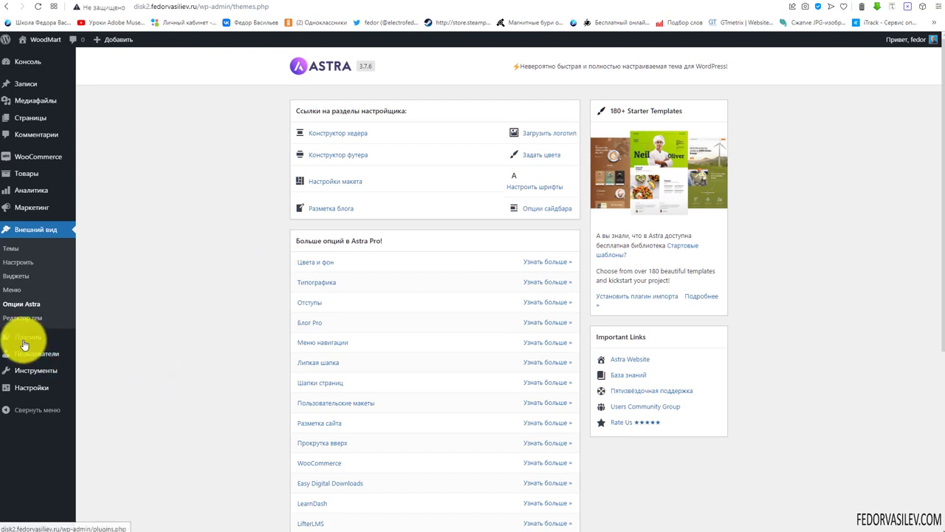
mouse_move(23, 344)
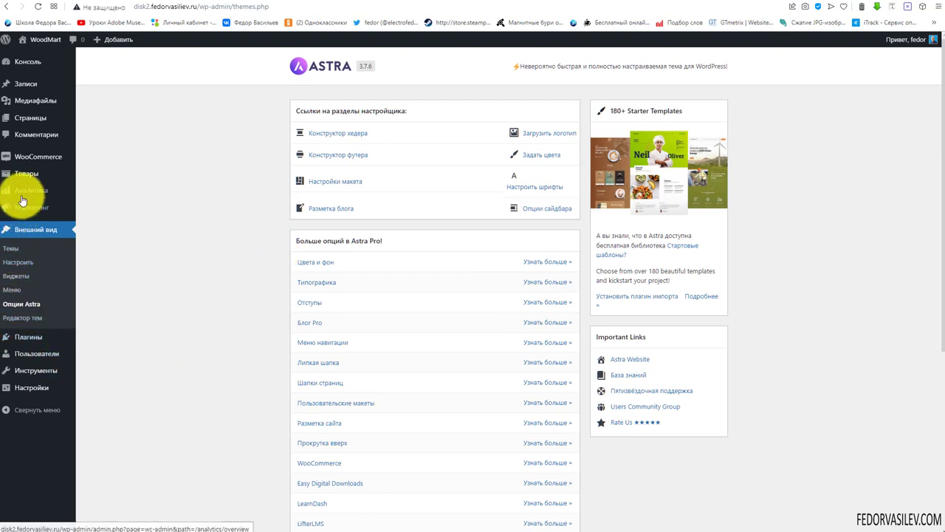
left_click(26, 336)
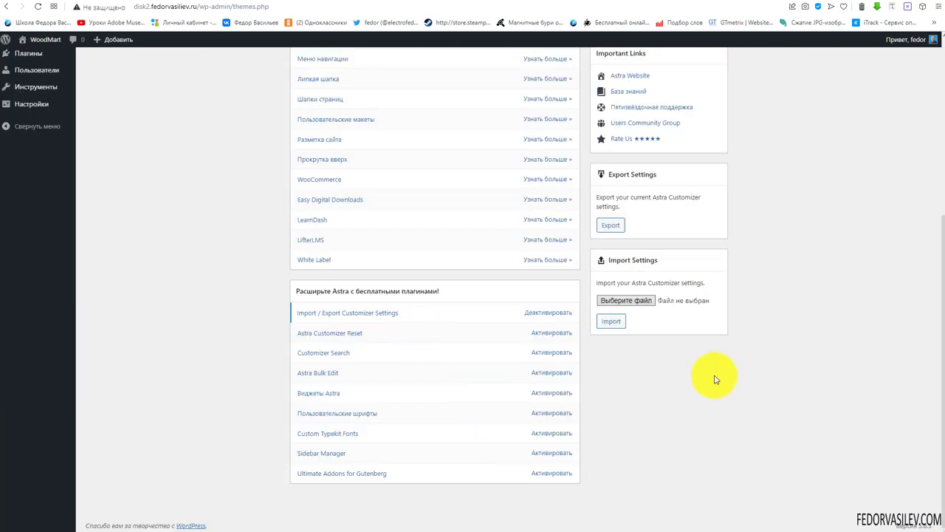
scroll(643, 331, "up", 3)
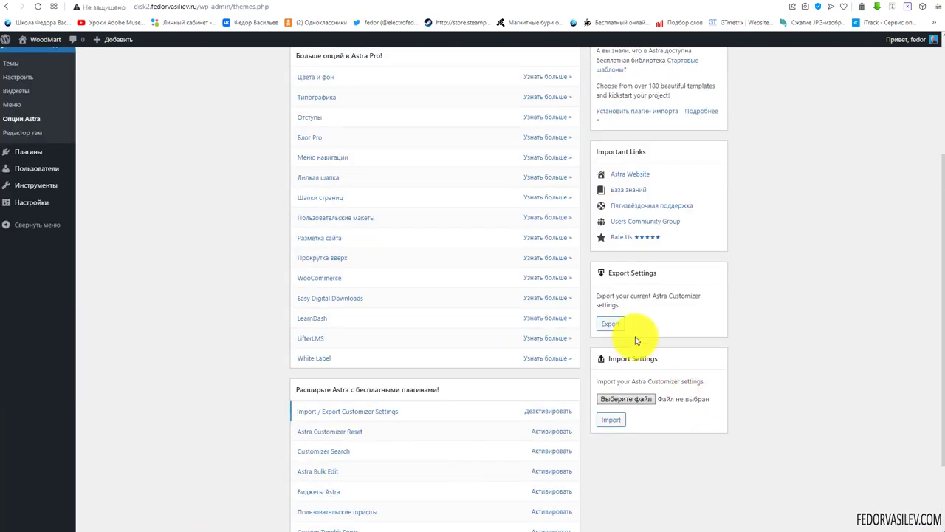
Export the Astra Customizer settings, saving the file as astra-settings-export-01-23-2022.json
left_click(636, 273)
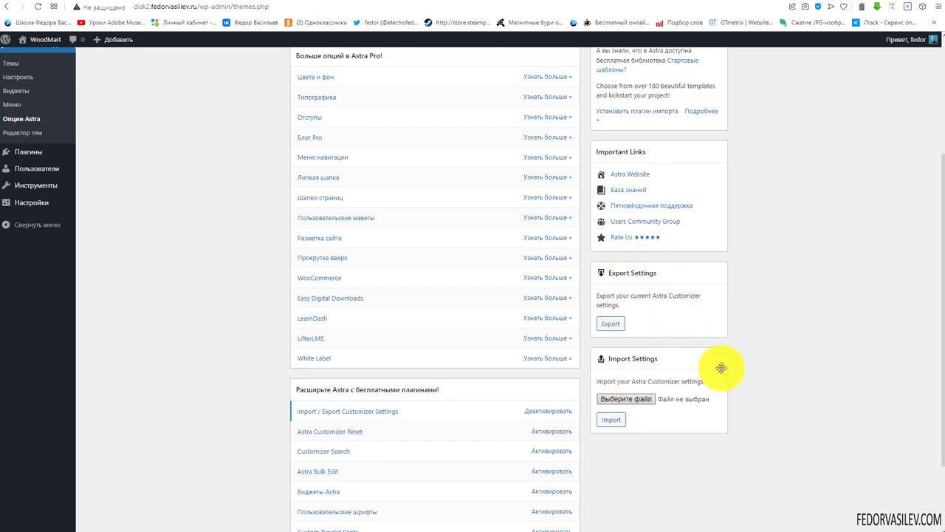
scroll(579, 361, "up", 3)
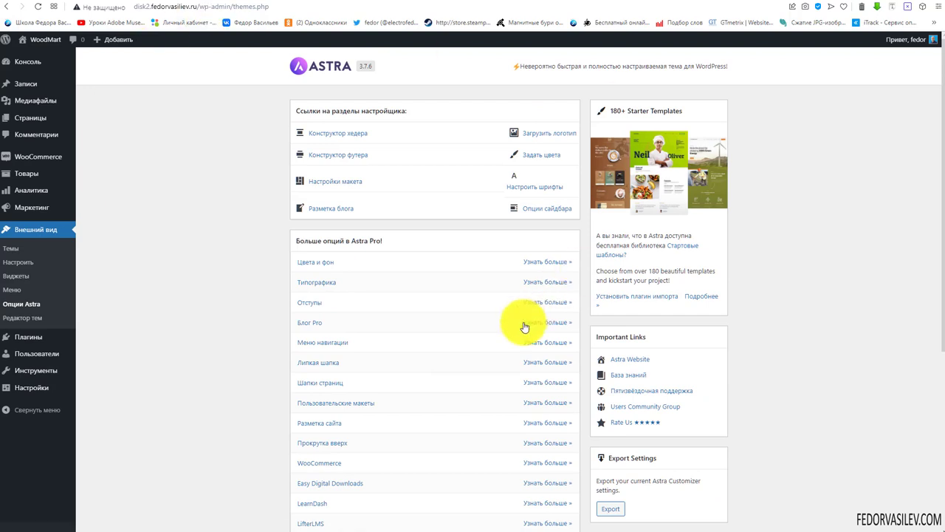
scroll(445, 263, "down", 4)
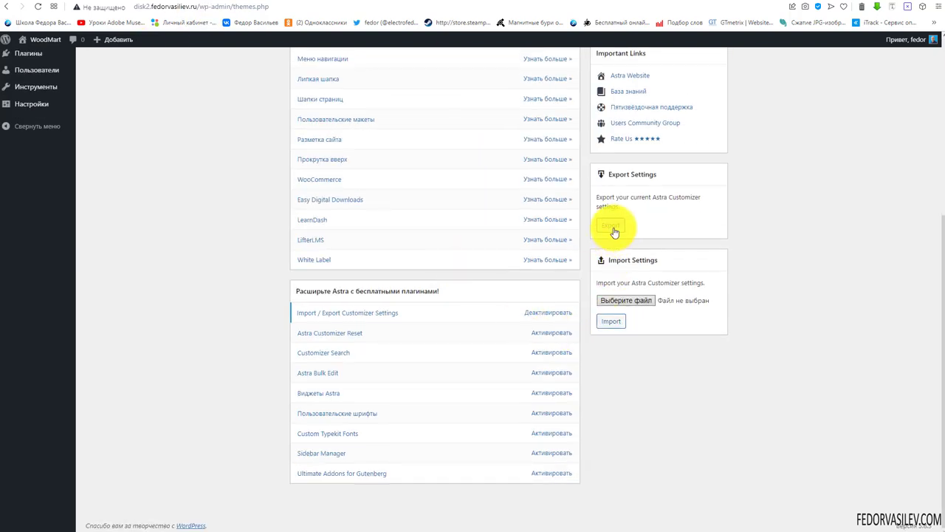
left_click(613, 229)
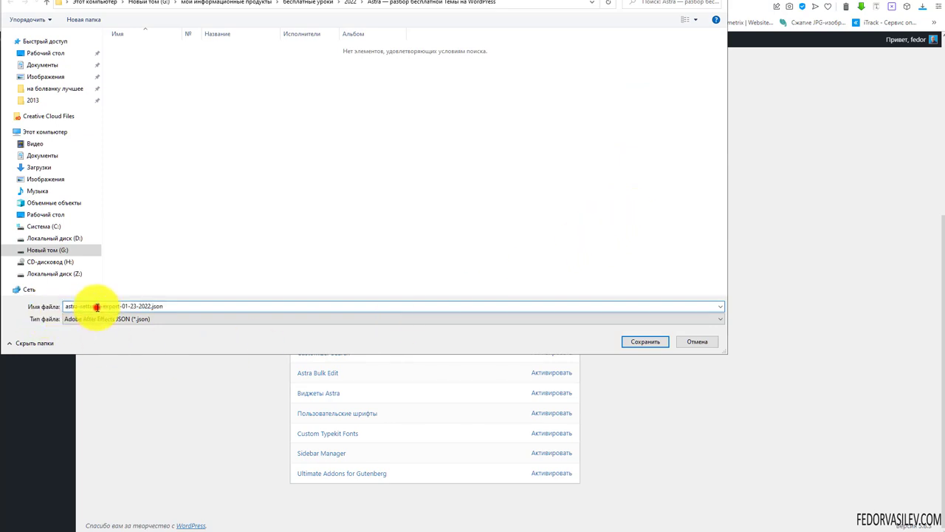
left_click_drag(97, 307, 37, 306)
left_click(150, 305)
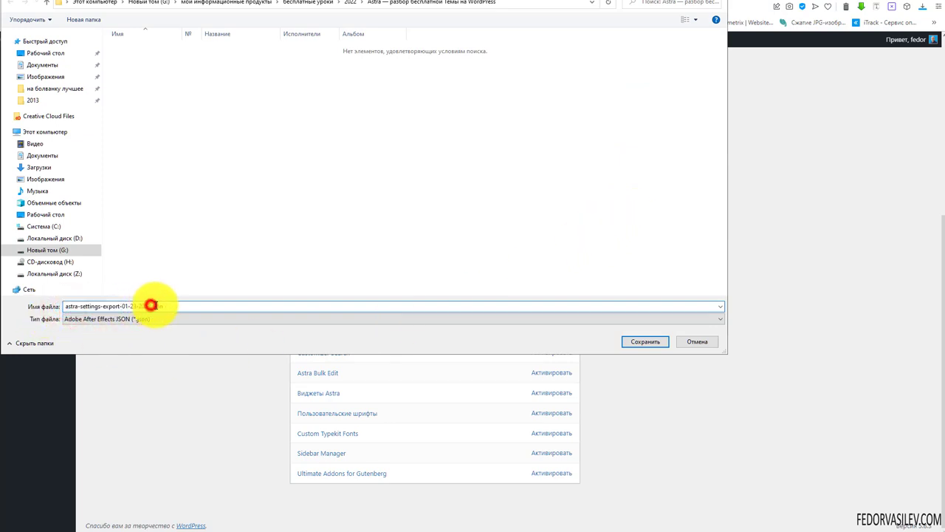
left_click_drag(150, 305, 163, 305)
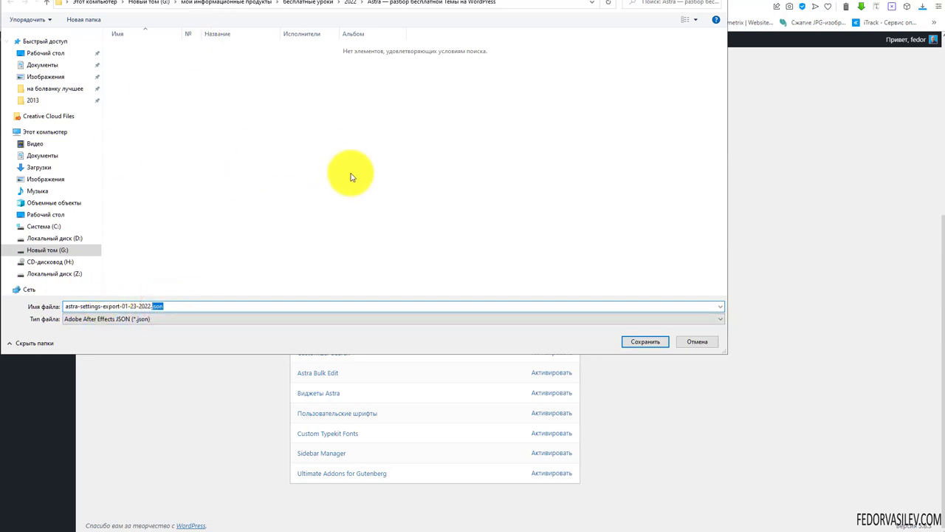
left_click(718, 2)
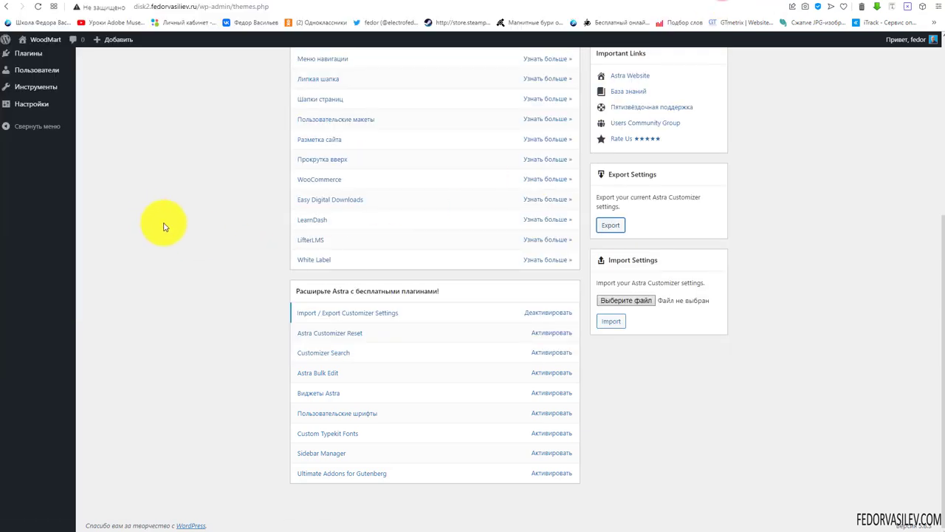
Open the Import Settings file chooser and cancel it without selecting a file
scroll(178, 260, "up", 2)
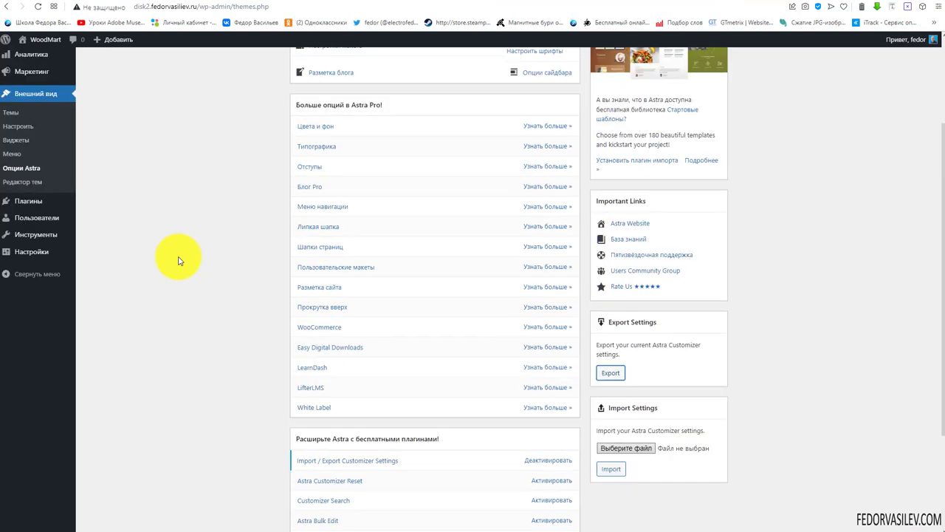
scroll(178, 260, "up", 2)
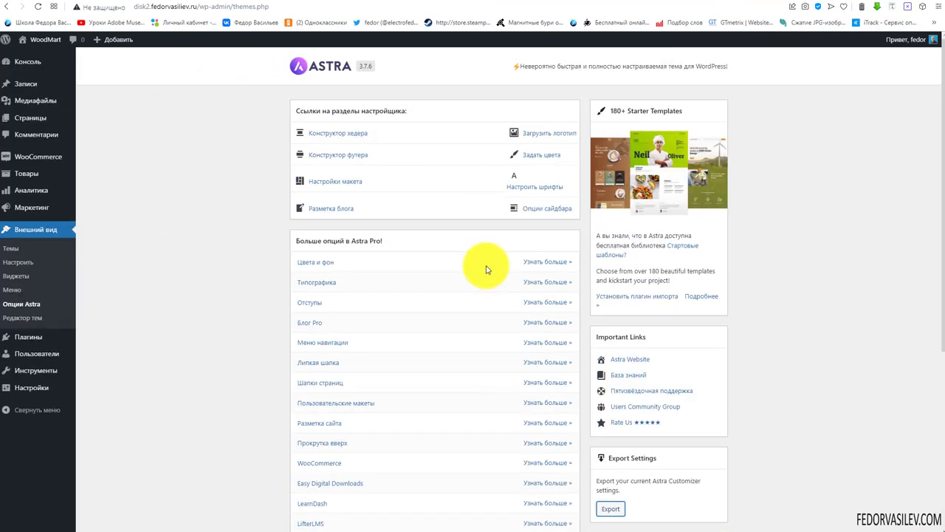
scroll(484, 266, "down", 3)
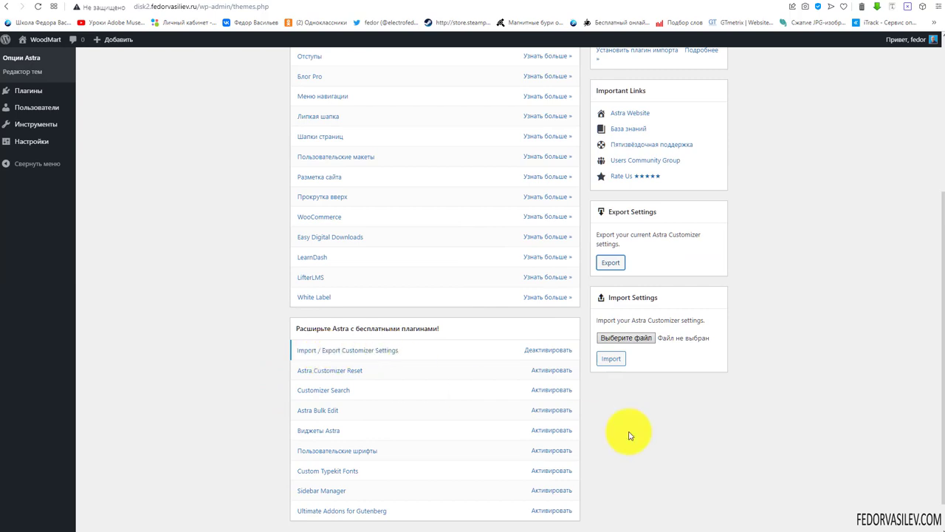
left_click(647, 339)
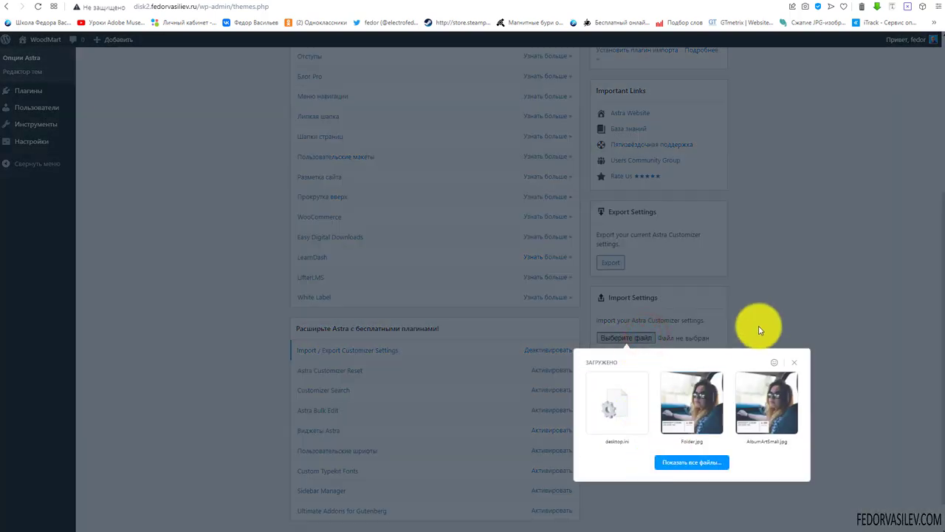
left_click(757, 327)
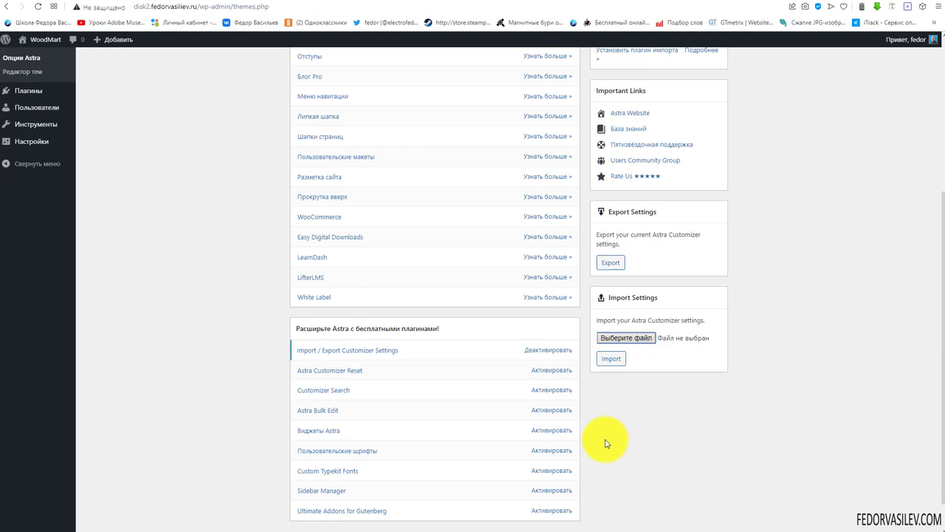
scroll(601, 439, "up", 3)
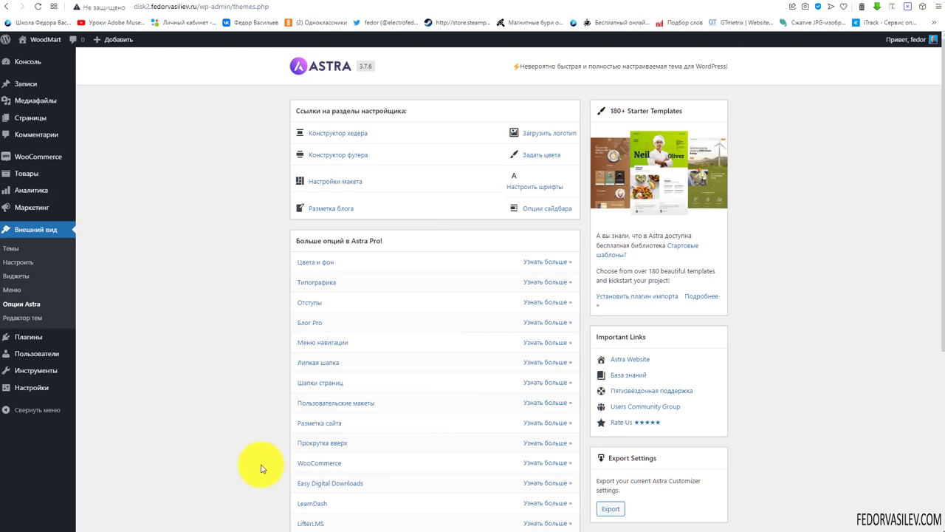
scroll(573, 348, "down", 3)
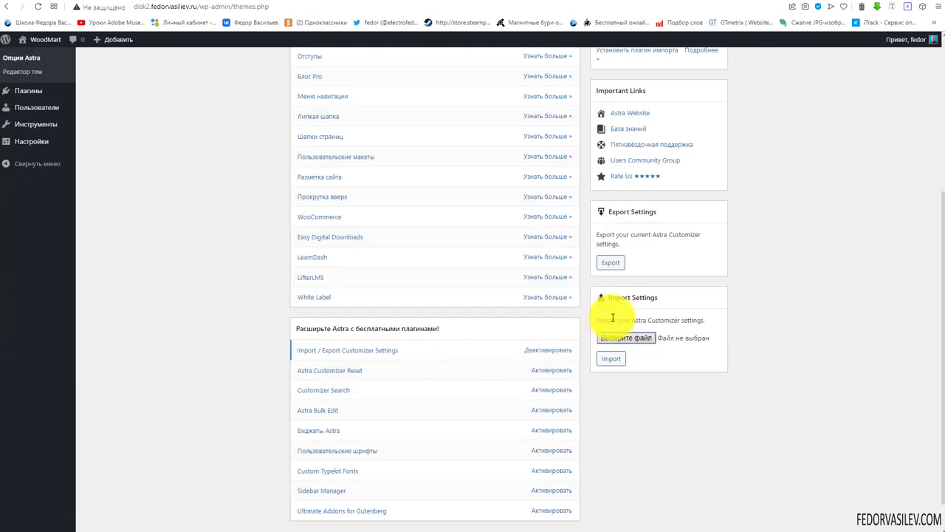
scroll(606, 319, "down", 1)
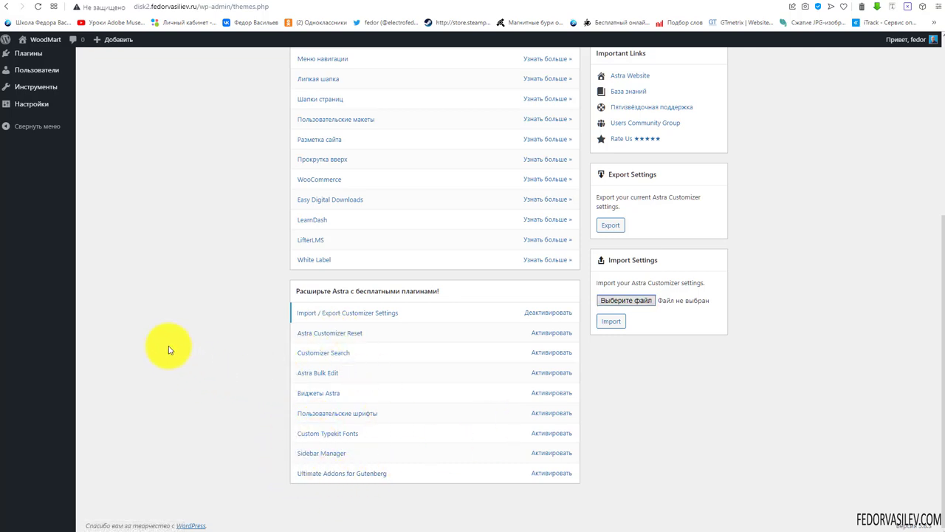
left_click(310, 474)
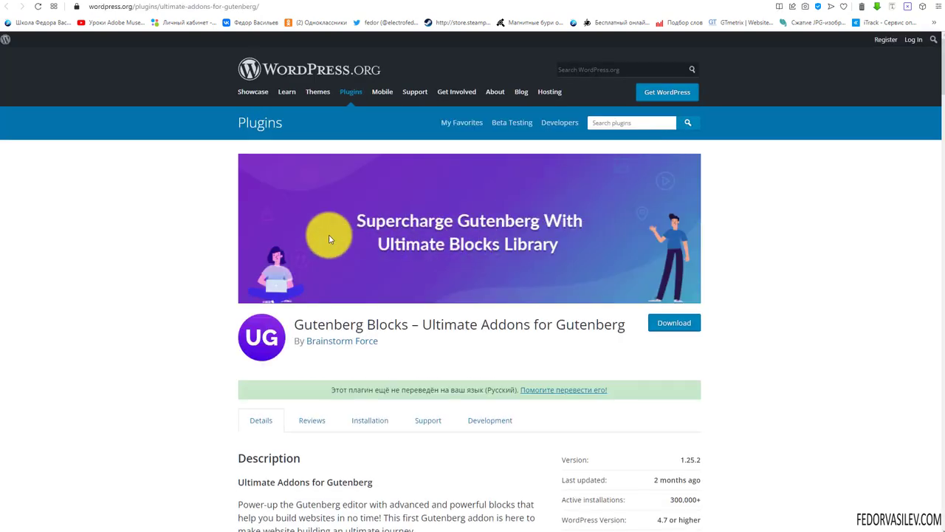
left_click_drag(458, 324, 626, 326)
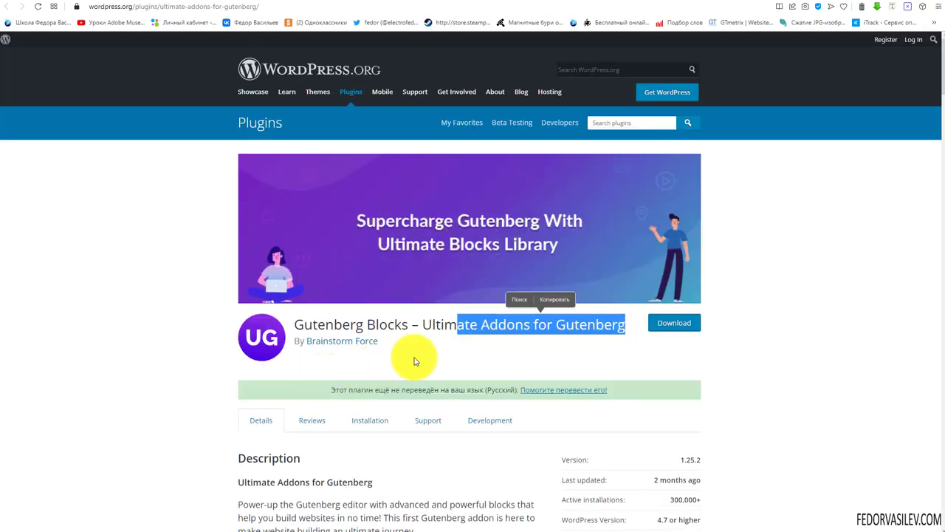
left_click(414, 358)
scroll(355, 292, "down", 2)
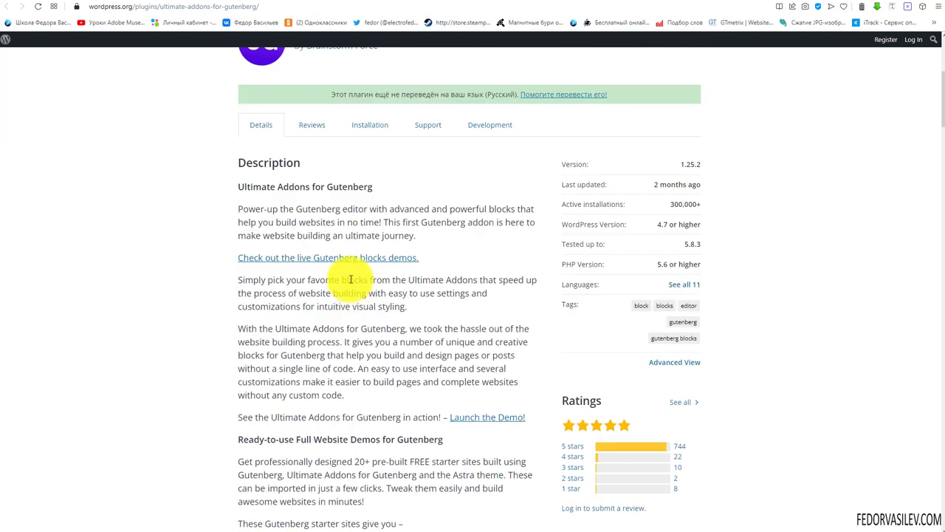
scroll(348, 277, "up", 5)
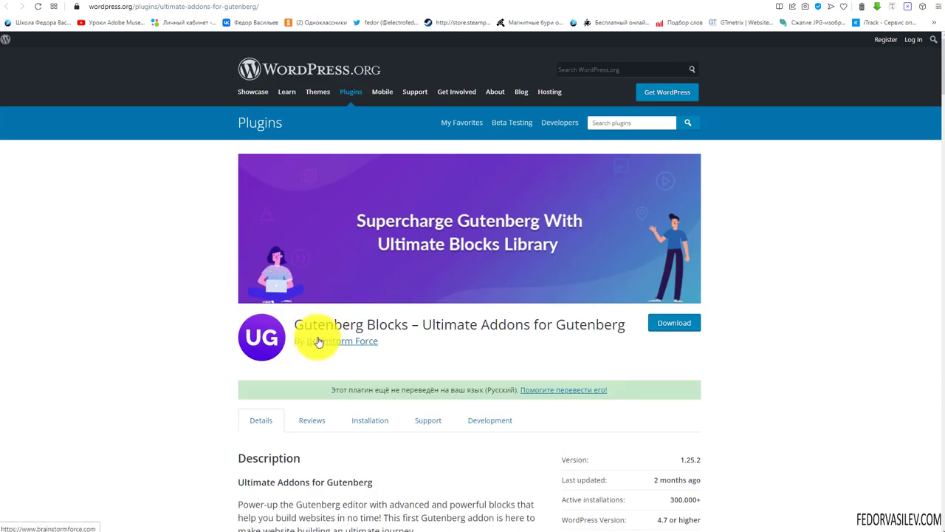
left_click_drag(325, 325, 298, 326)
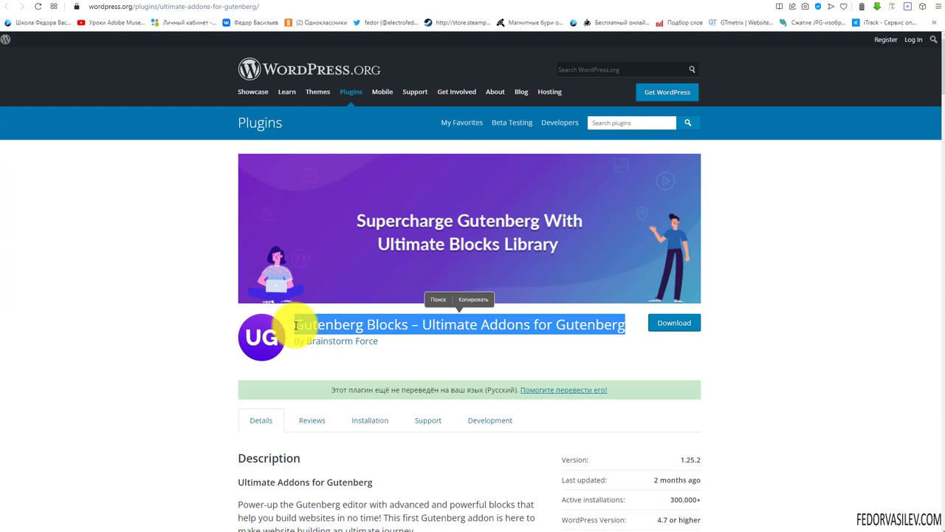
left_click(294, 325)
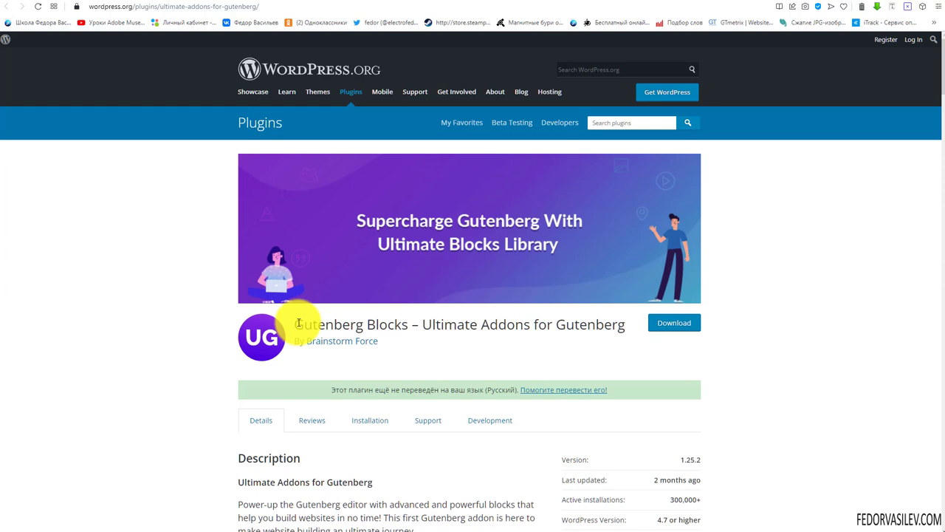
left_click_drag(295, 325, 411, 327)
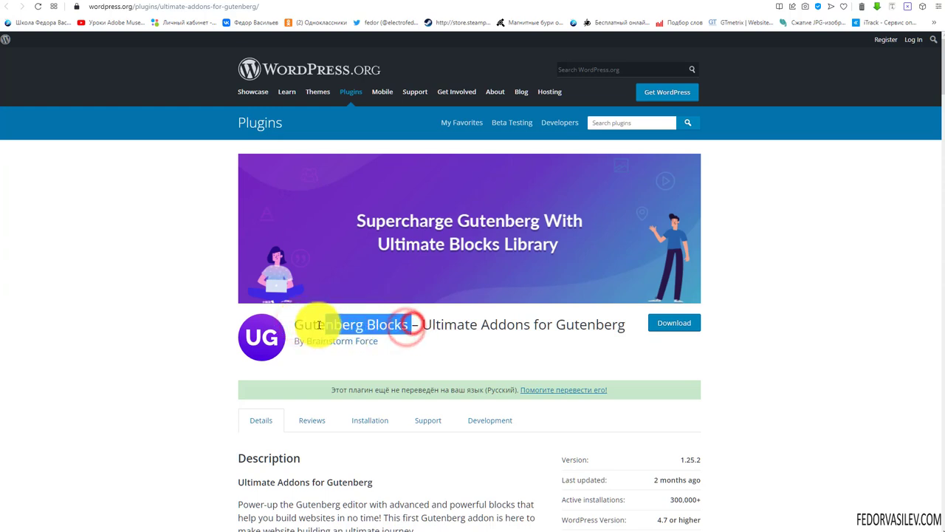
left_click_drag(295, 325, 406, 327)
left_click(434, 344)
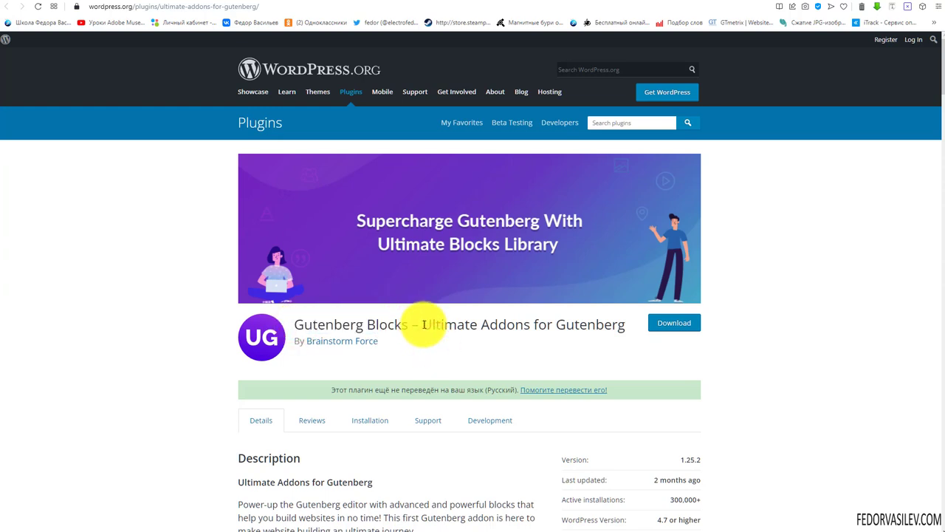
left_click_drag(423, 325, 627, 329)
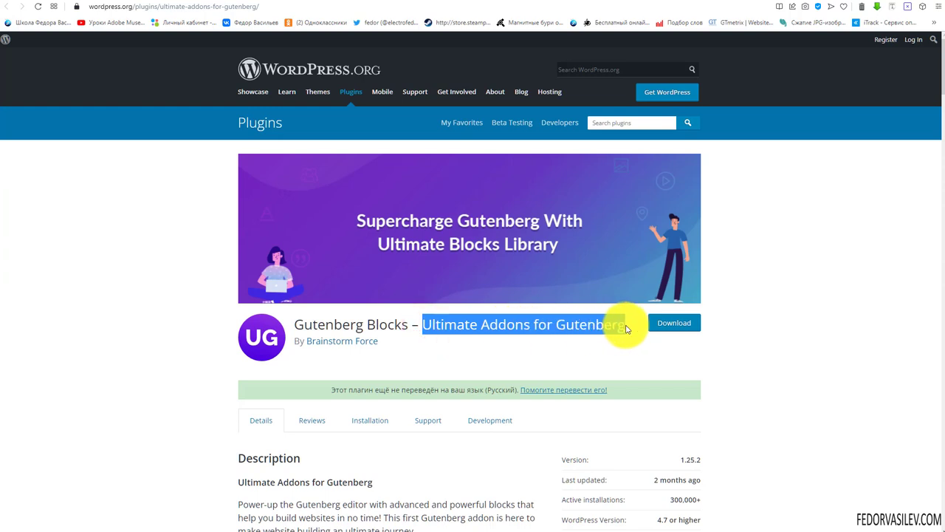
left_click(593, 329)
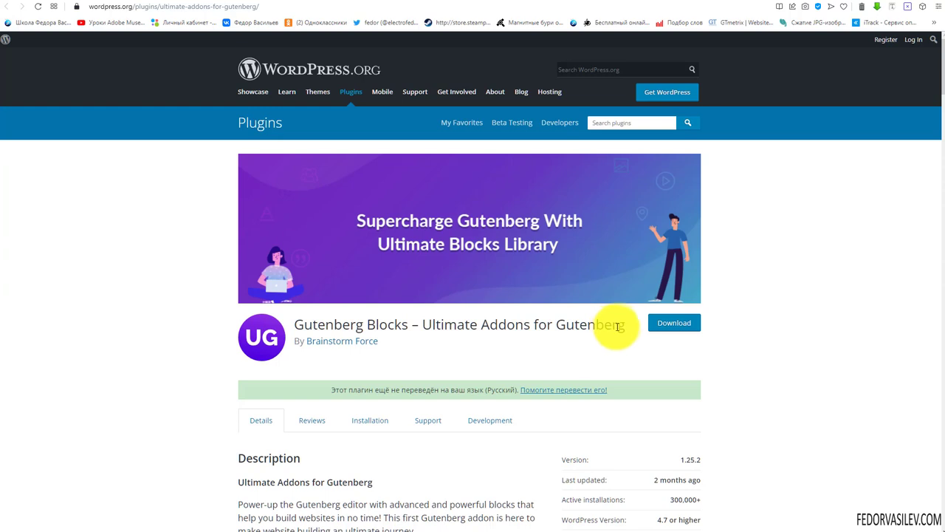
left_click_drag(626, 322, 422, 325)
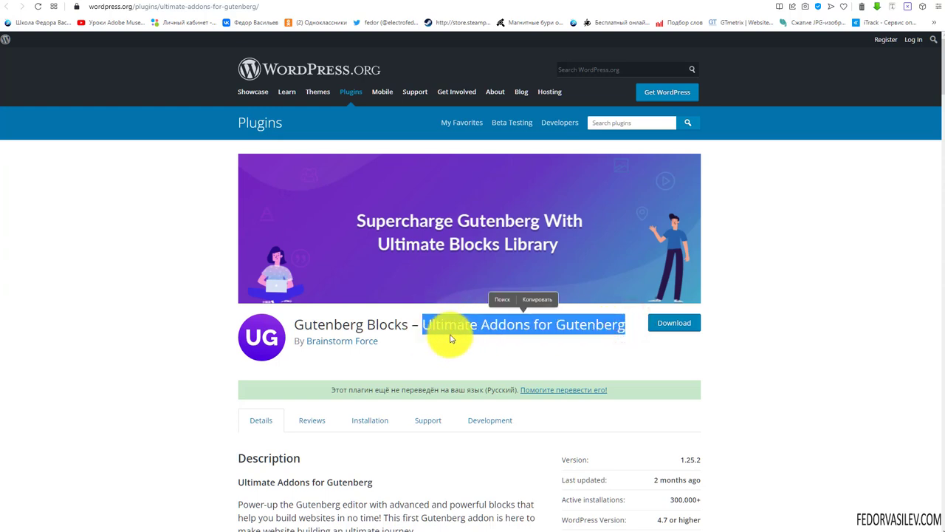
left_click(450, 336)
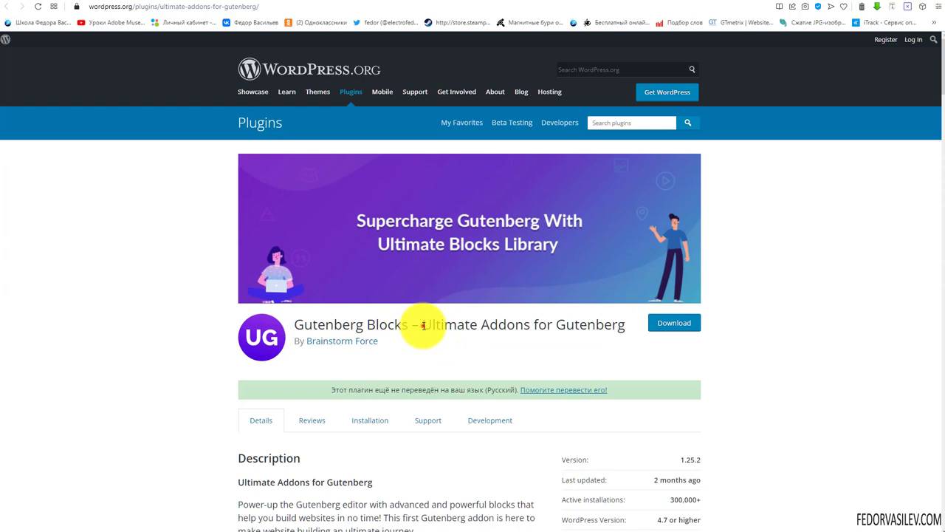
left_click_drag(422, 325, 608, 321)
left_click(590, 319)
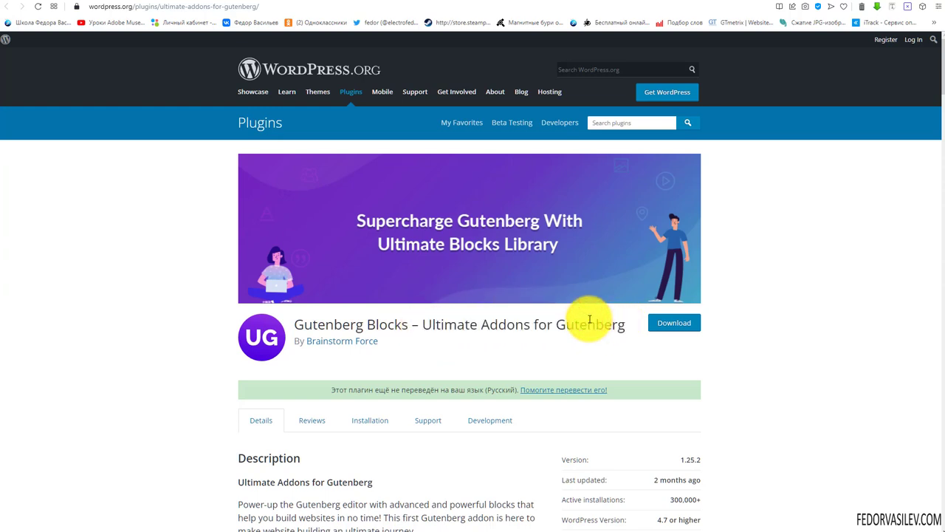
left_click(761, 3)
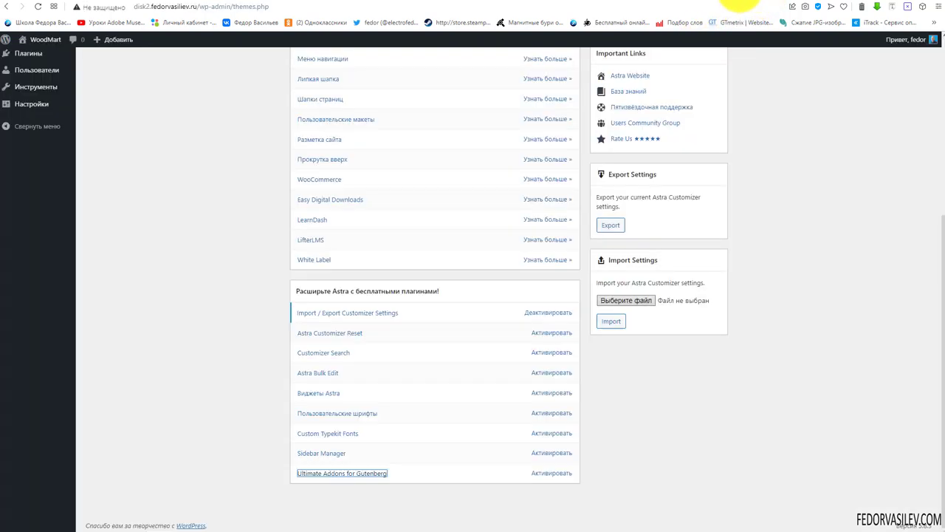
Install the Starter Templates import plugin, then navigate back to the previous admin page
scroll(381, 351, "up", 4)
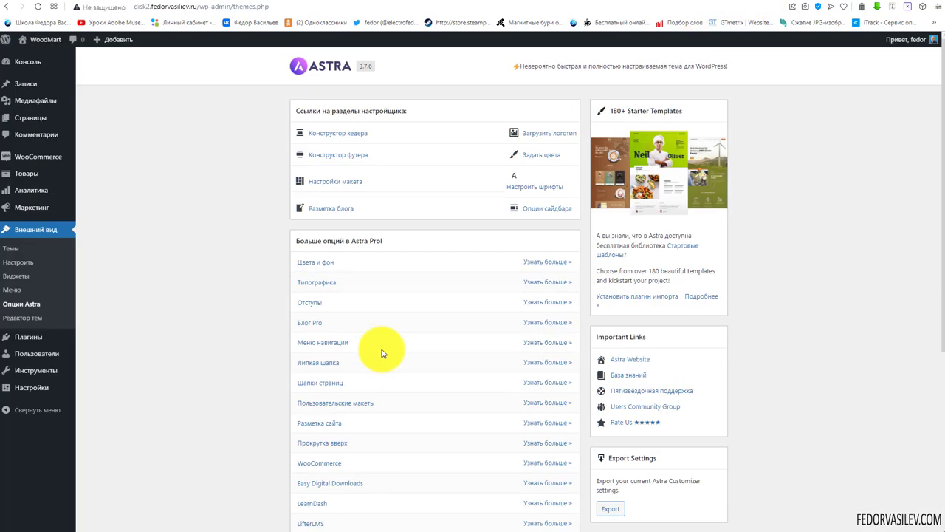
scroll(390, 337, "down", 4)
scroll(437, 354, "up", 4)
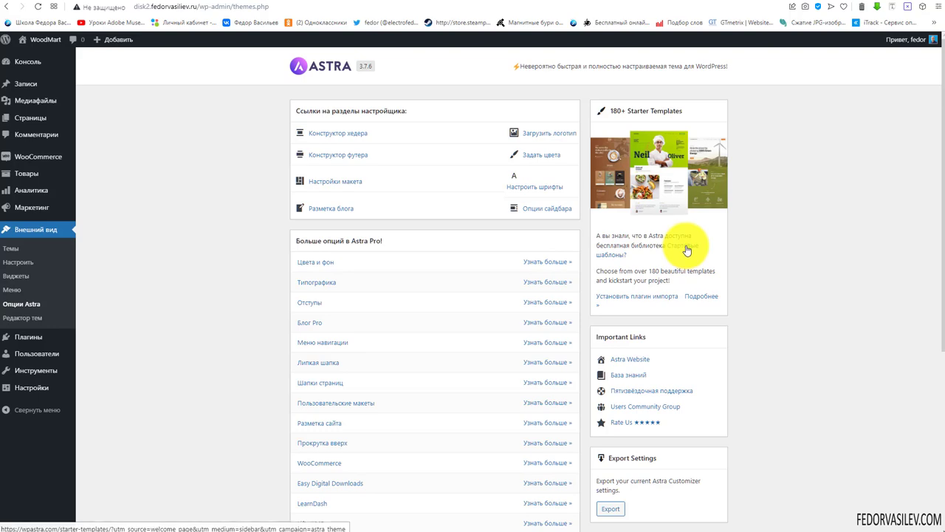
left_click(643, 298)
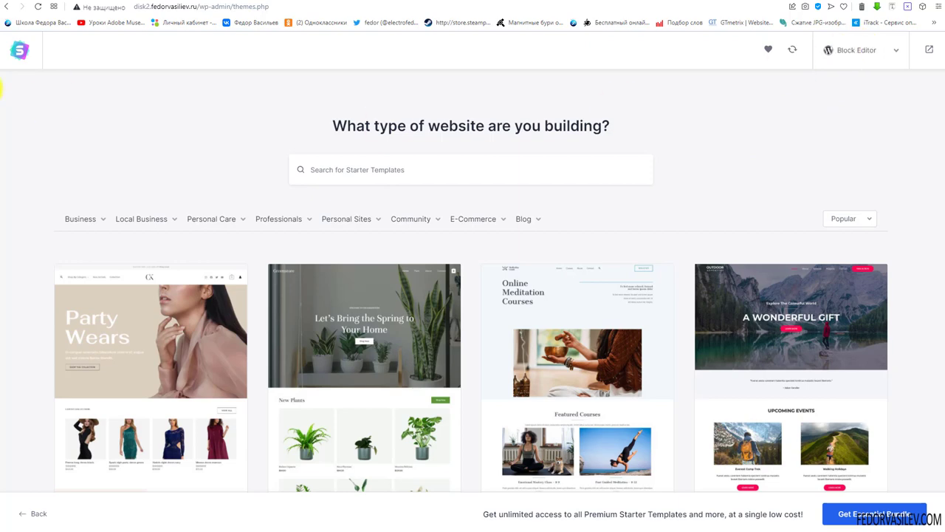
left_click(32, 513)
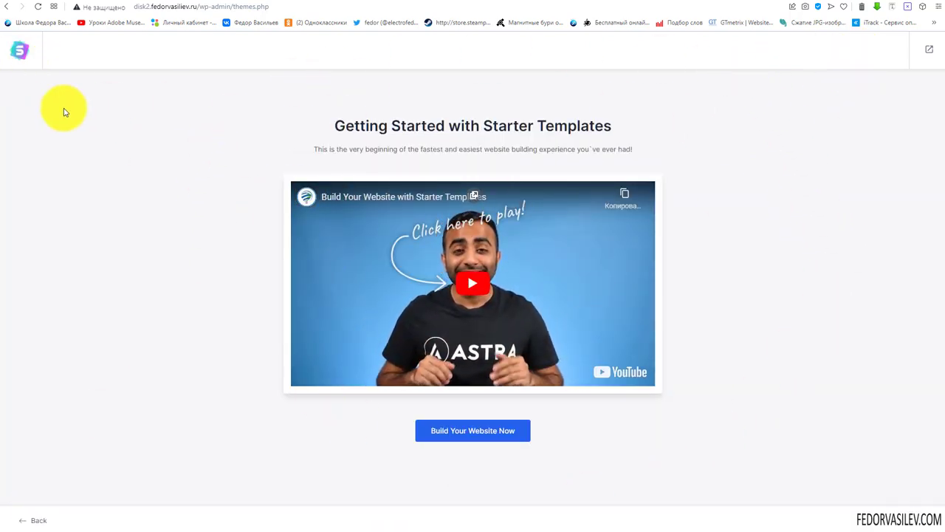
key("alt+Left")
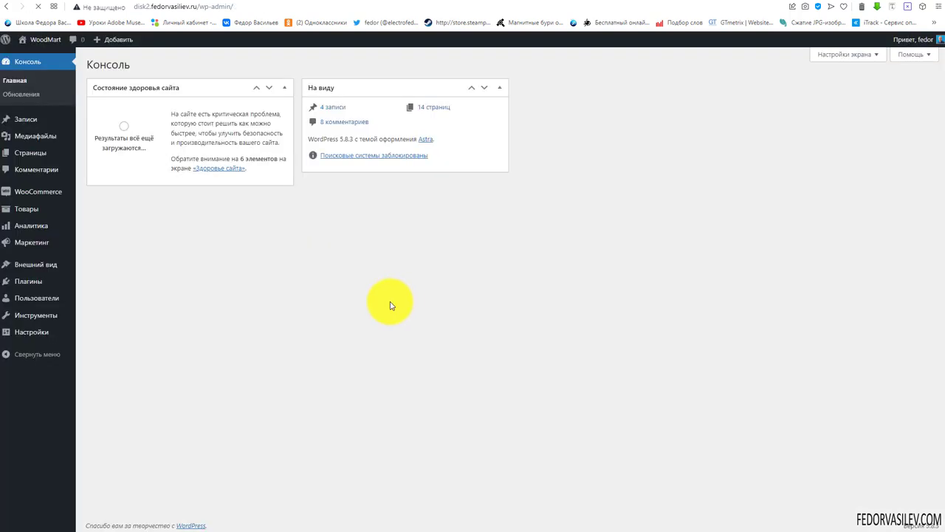
Launch Starter Templates from the active Astra theme on the Themes page
mouse_move(33, 272)
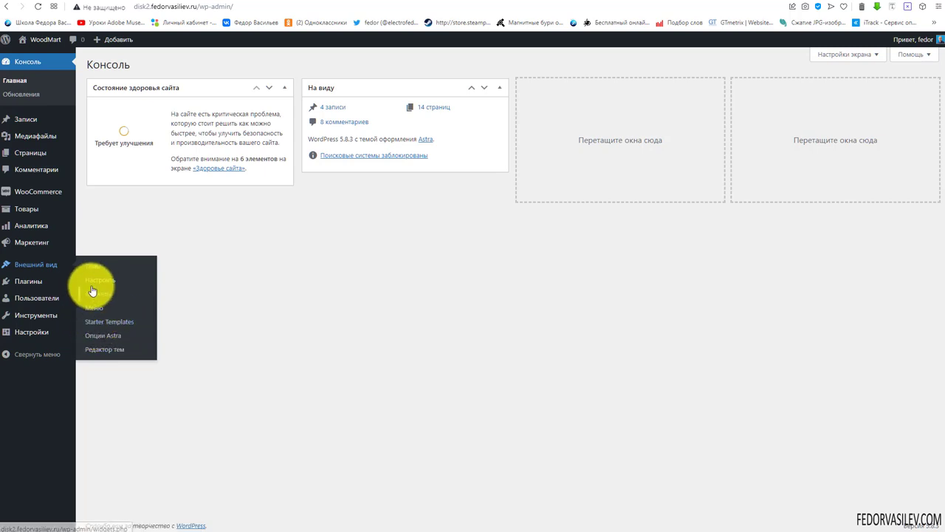
left_click(93, 268)
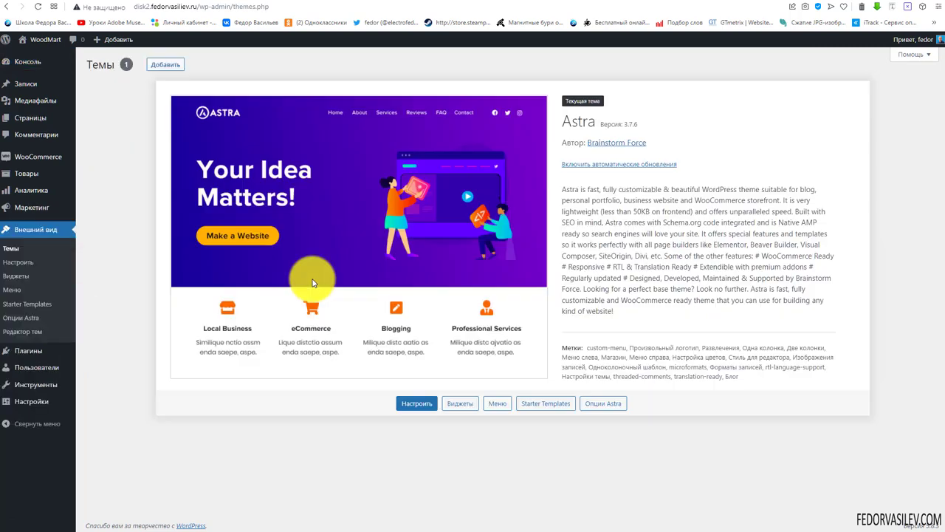
left_click(541, 405)
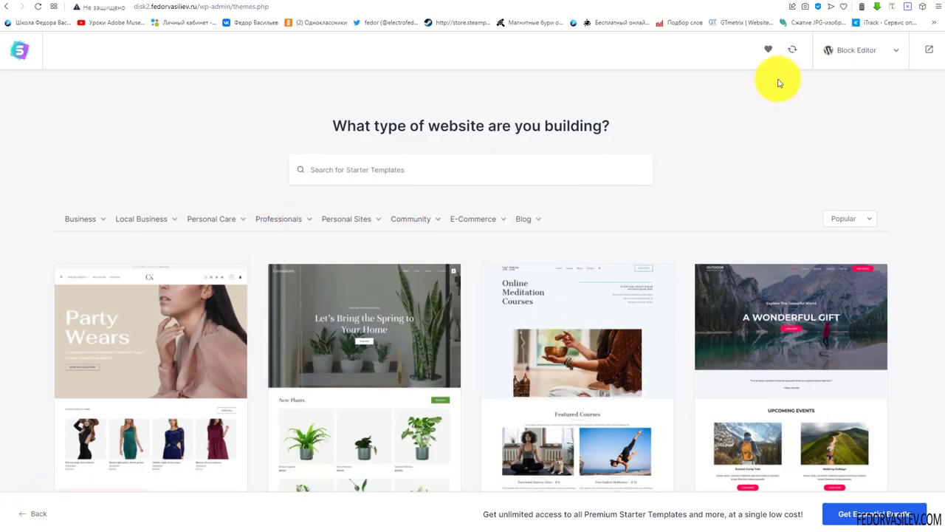
Go back two steps to Getting Started and reopen the Select Page Builder screen
left_click(850, 51)
left_click(35, 515)
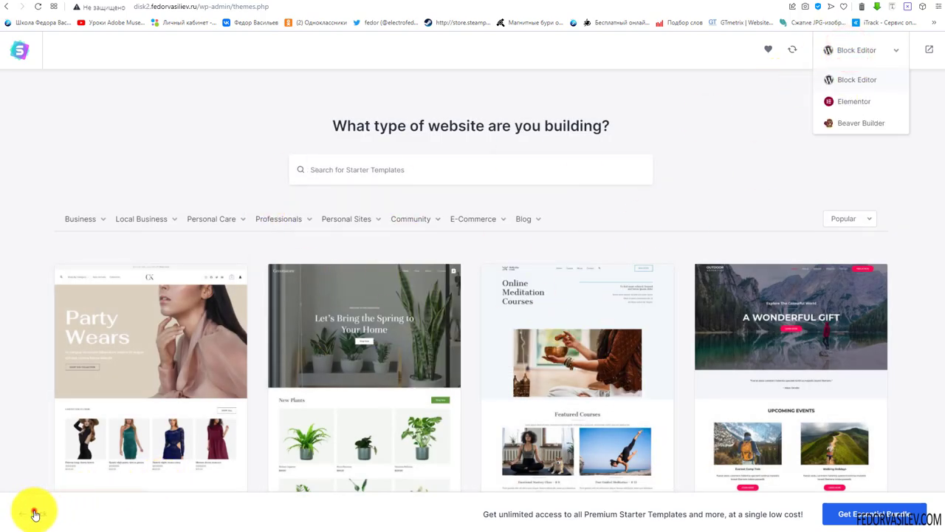
left_click(35, 517)
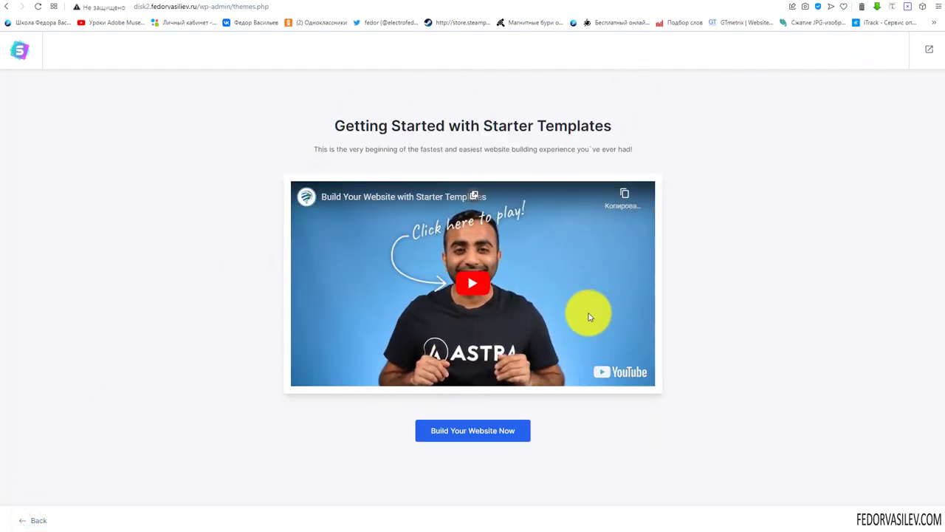
left_click(443, 437)
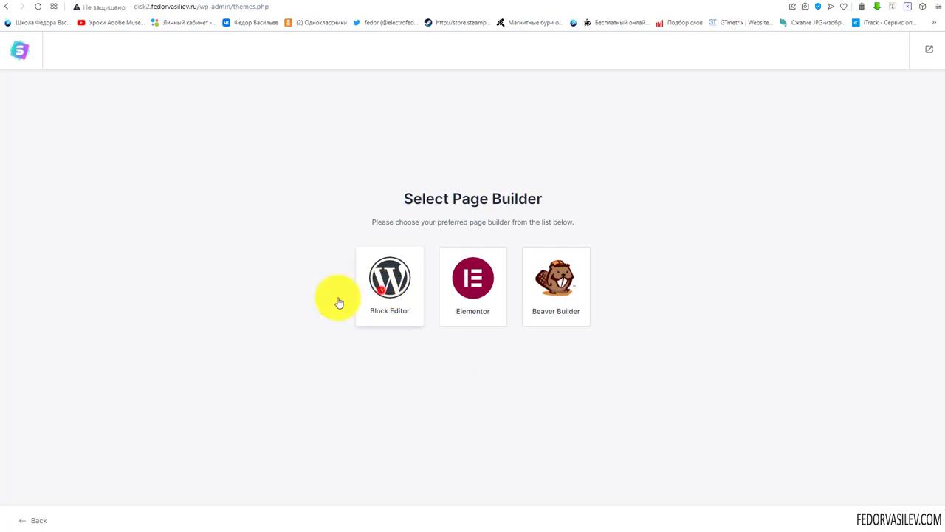
Choose Block Editor, briefly preview Elementor templates, then switch the gallery back to Block Editor
left_click(379, 289)
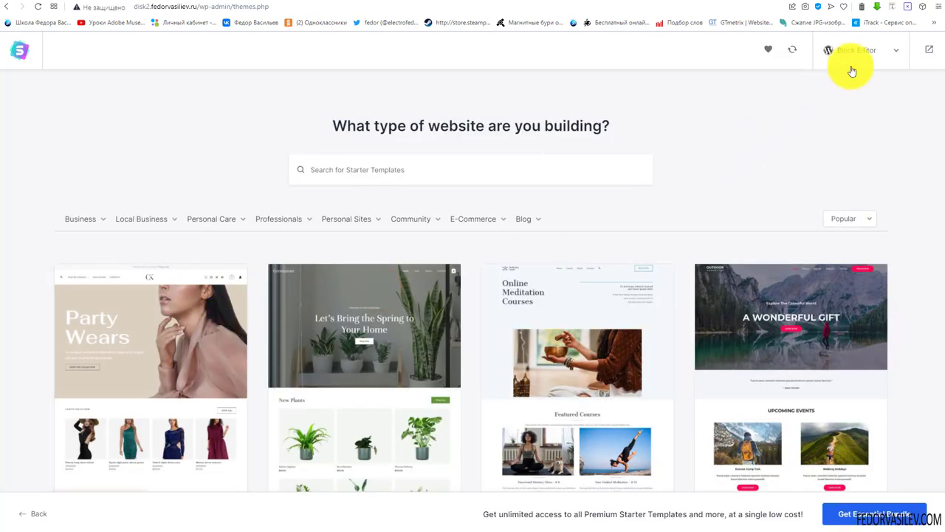
left_click(860, 53)
left_click(854, 101)
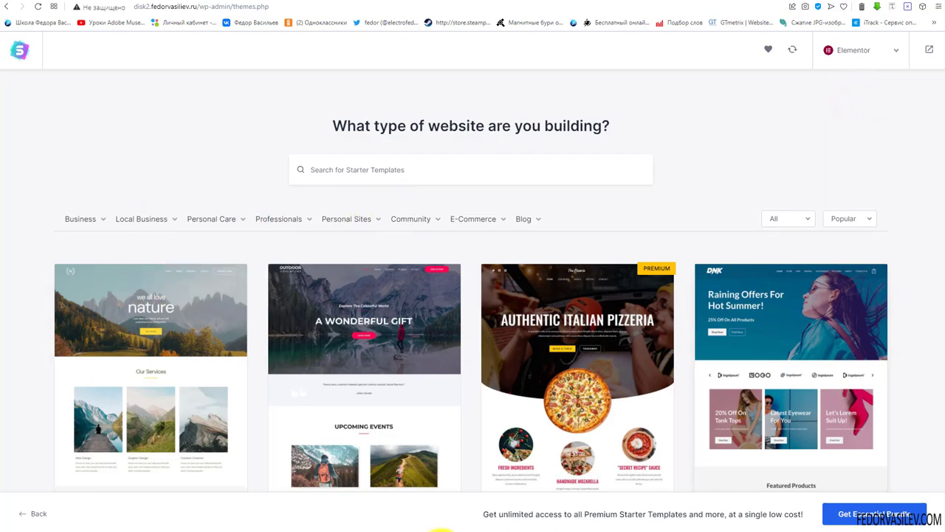
scroll(650, 215, "down", 4)
scroll(664, 212, "down", 7)
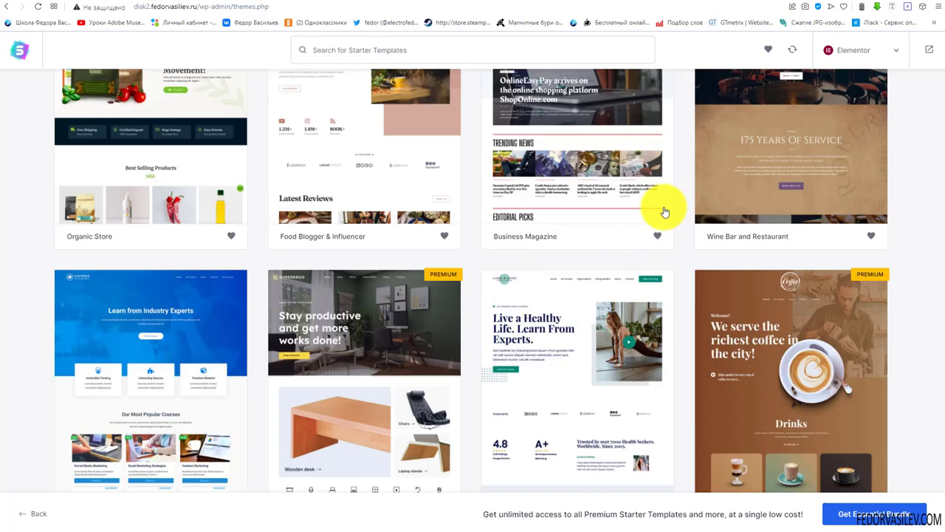
scroll(722, 280, "up", 4)
scroll(721, 281, "up", 3)
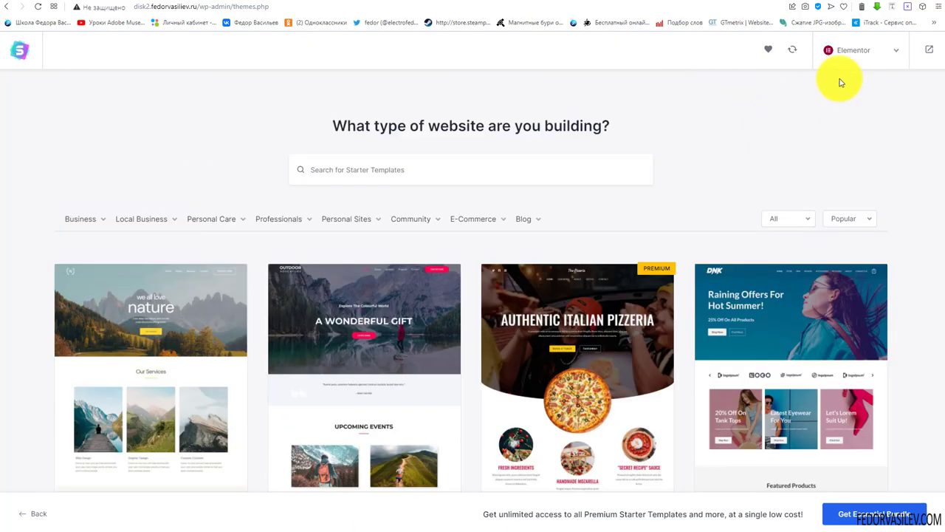
left_click(850, 50)
left_click(841, 79)
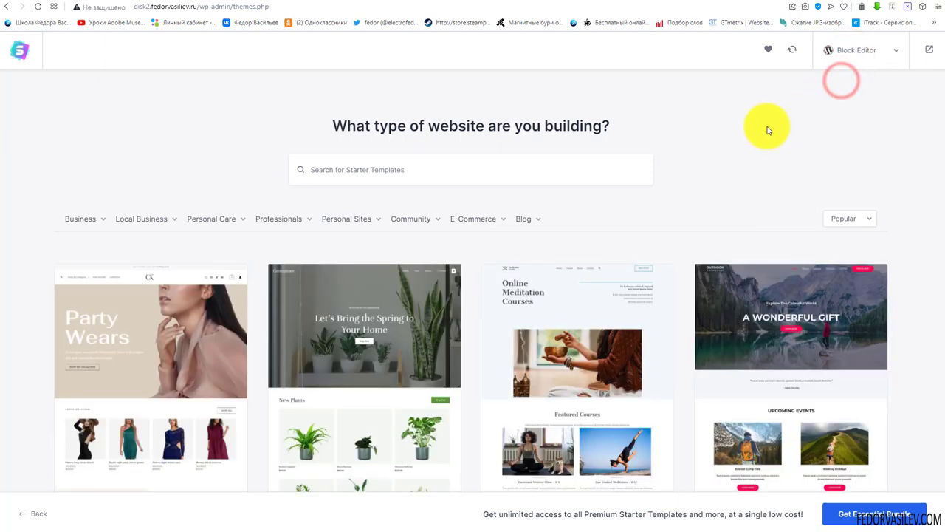
Browse the Block Editor template grid and select the Plant Shop template
mouse_move(98, 222)
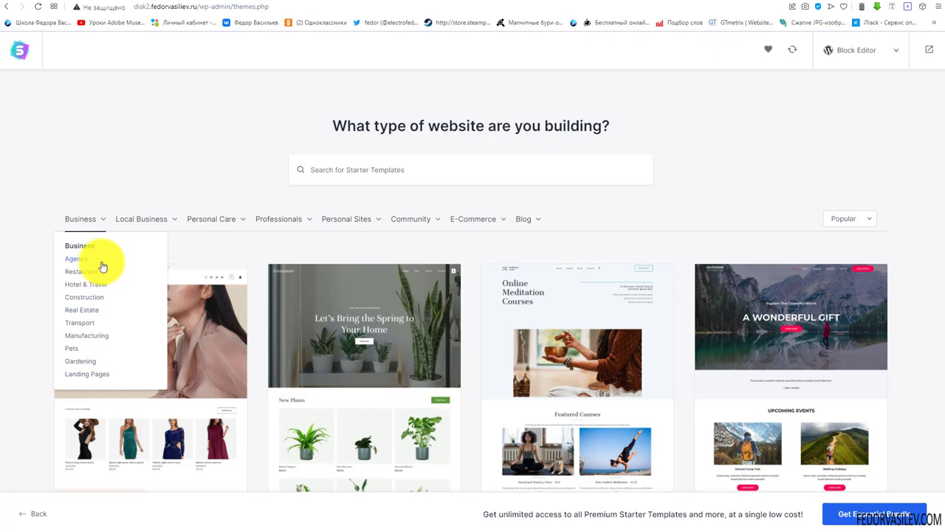
left_click(332, 181)
scroll(155, 244, "down", 2)
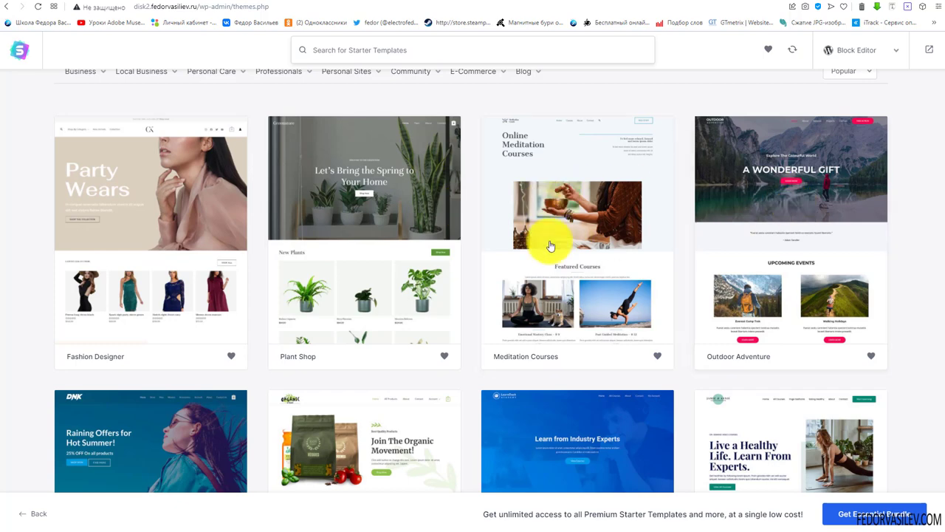
scroll(590, 221, "up", 2)
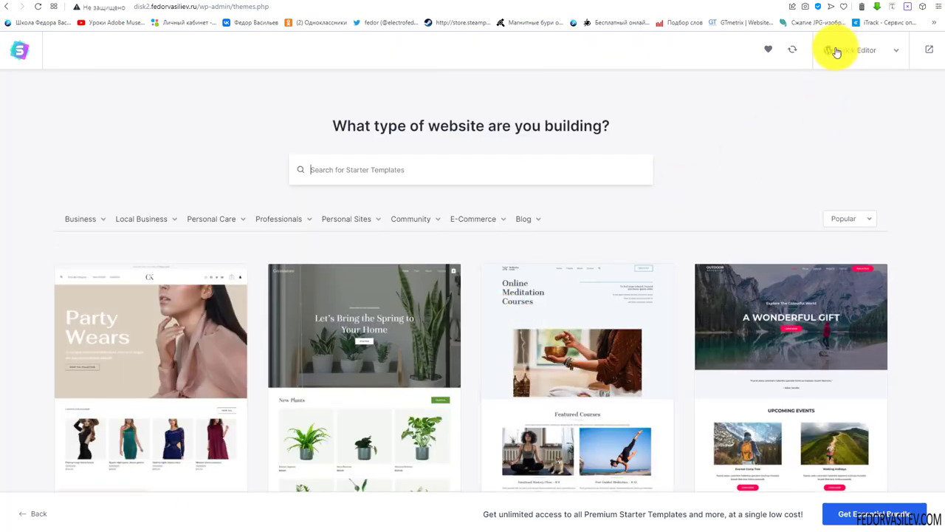
scroll(535, 227, "down", 3)
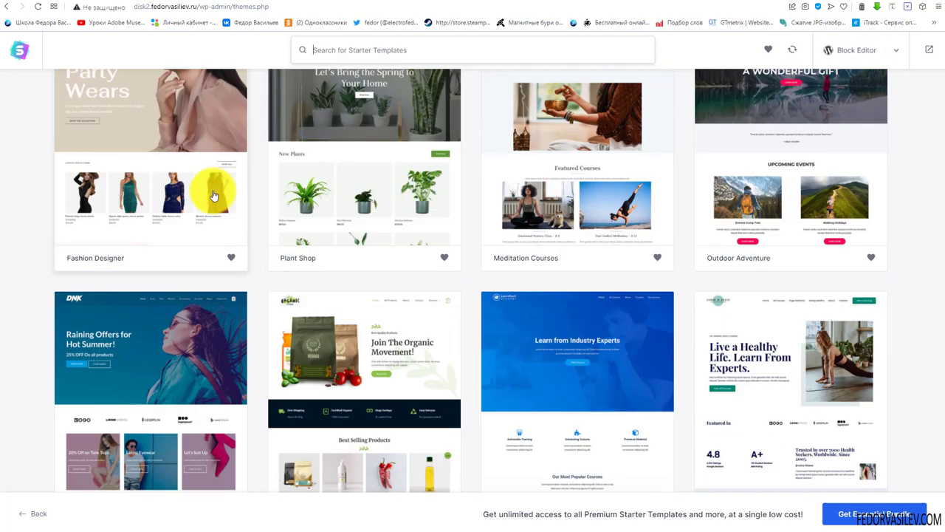
scroll(214, 194, "down", 3)
scroll(208, 199, "down", 3)
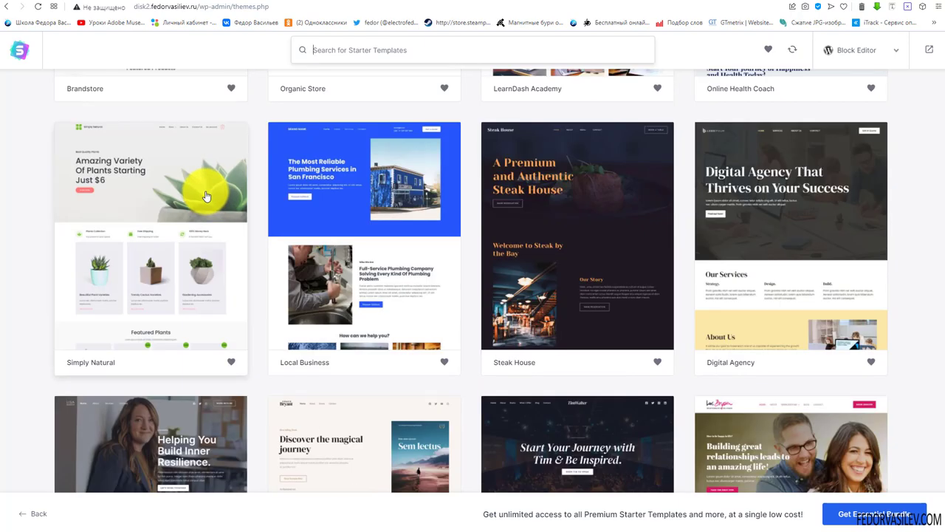
scroll(552, 258, "down", 7)
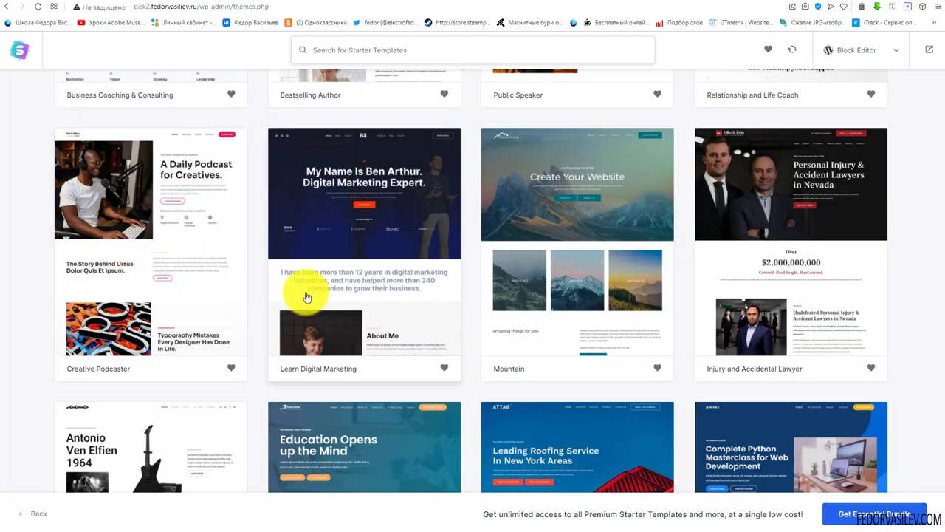
scroll(526, 225, "down", 20)
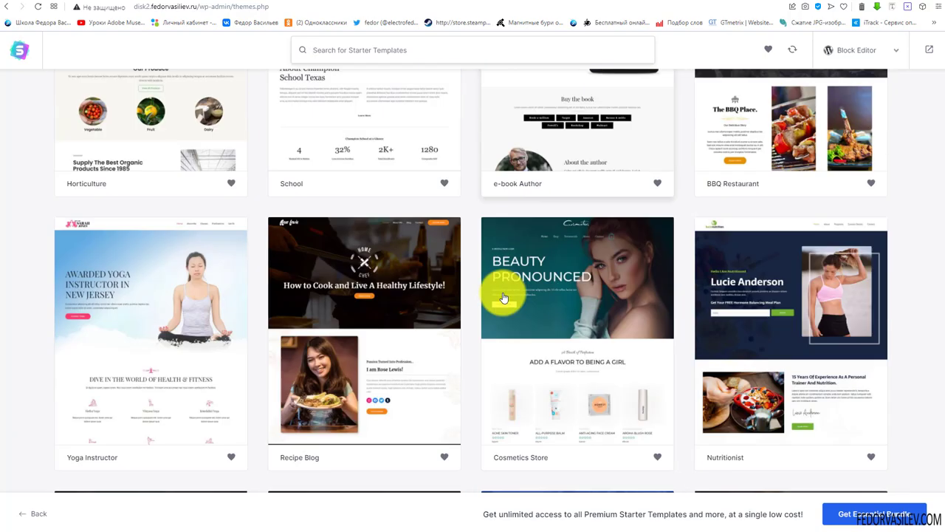
scroll(480, 327, "down", 4)
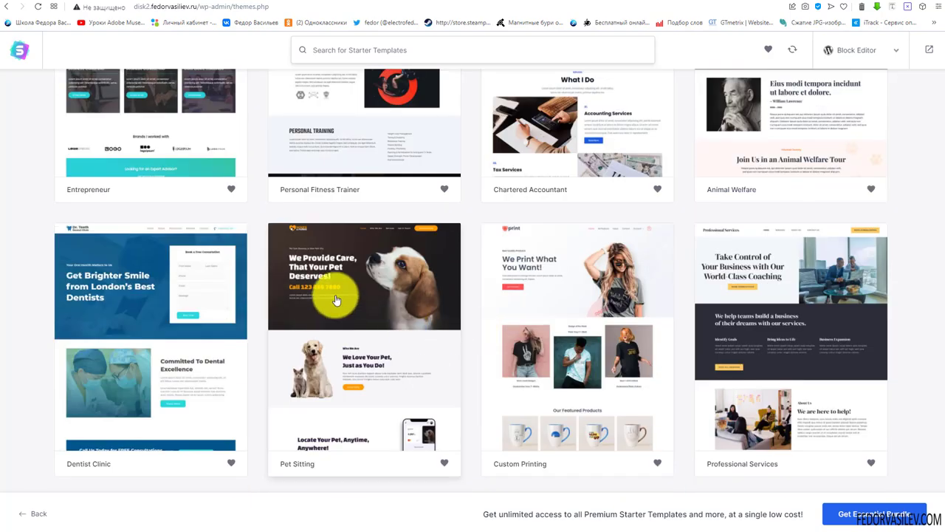
scroll(502, 285, "down", 15)
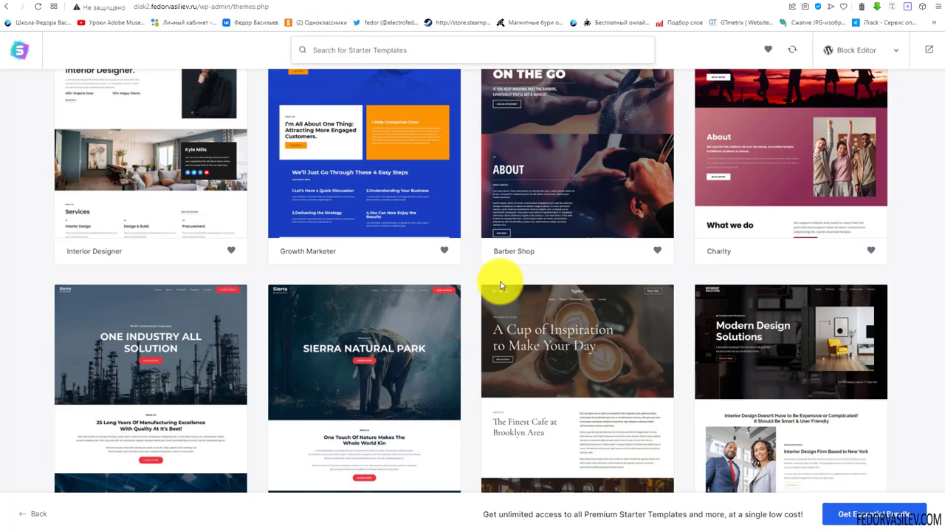
scroll(499, 286, "down", 5)
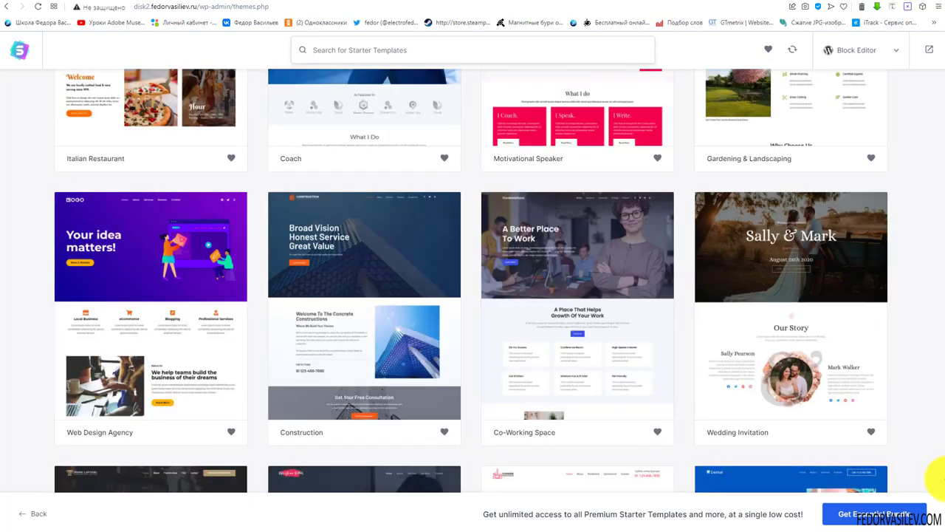
scroll(938, 478, "down", 18)
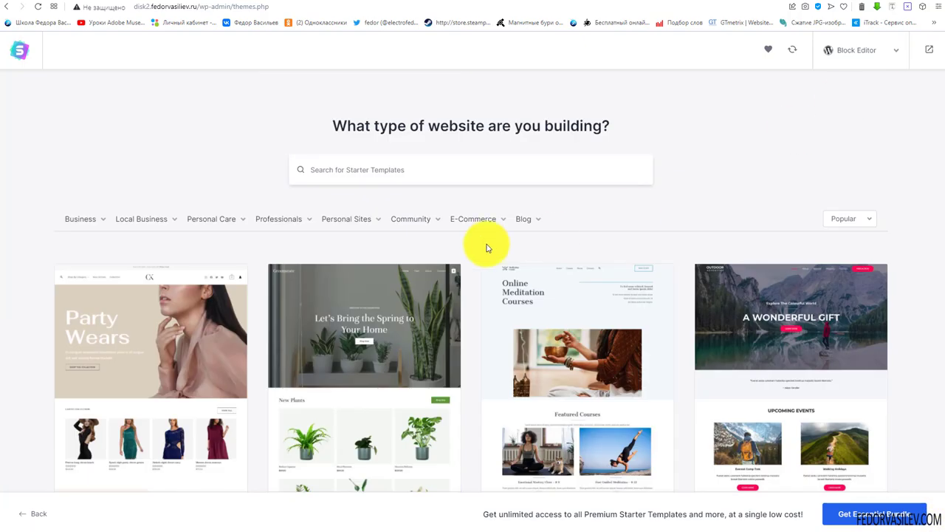
scroll(399, 229, "down", 3)
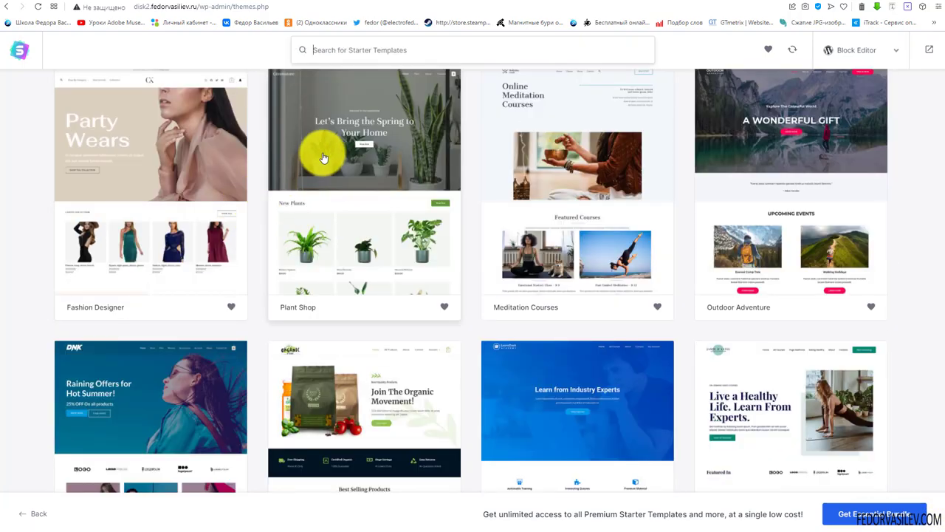
scroll(329, 244, "up", 2)
left_click(366, 349)
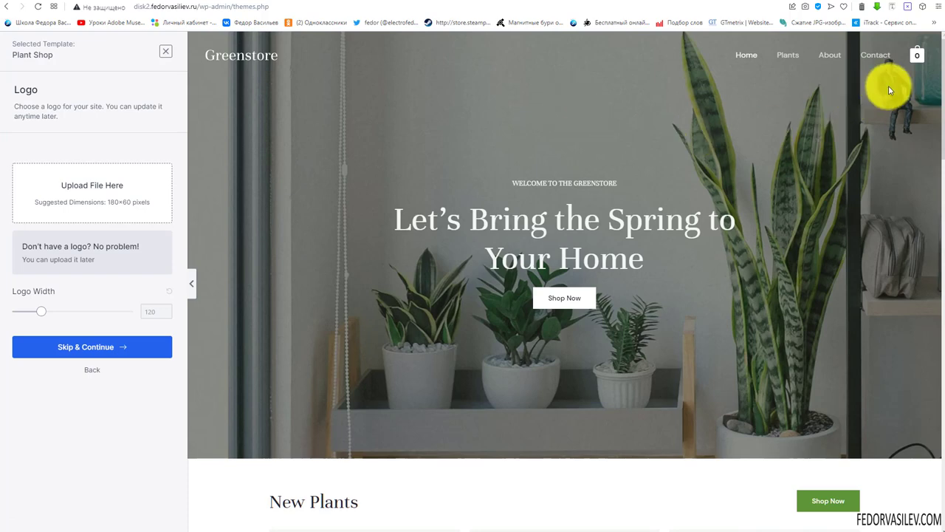
mouse_move(916, 56)
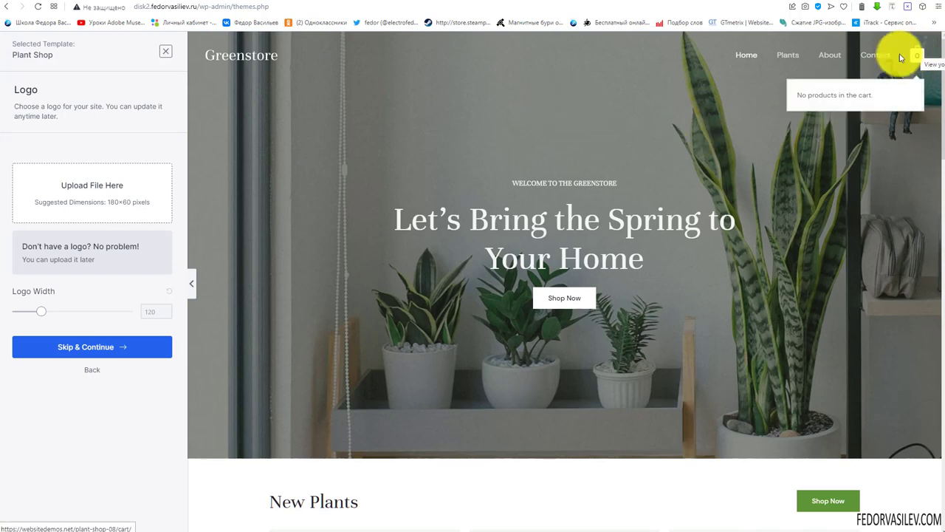
scroll(457, 212, "down", 3)
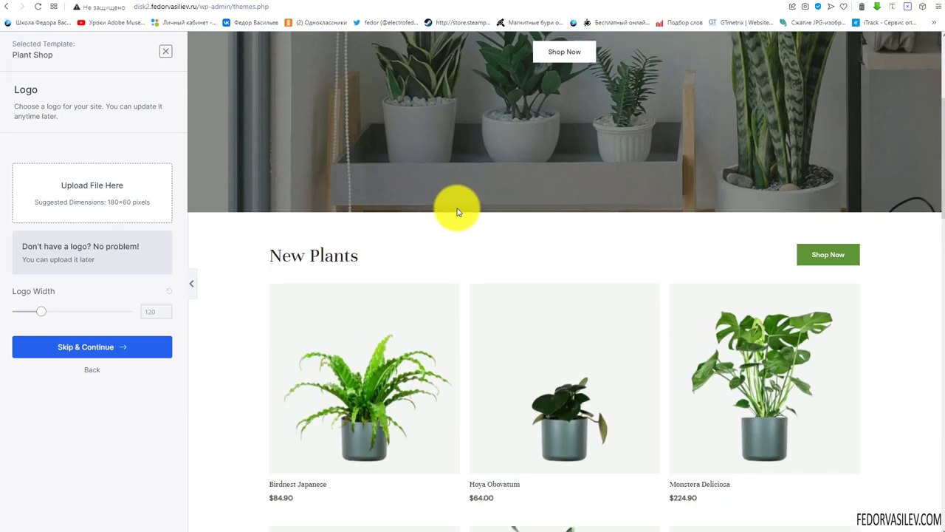
scroll(457, 212, "down", 3)
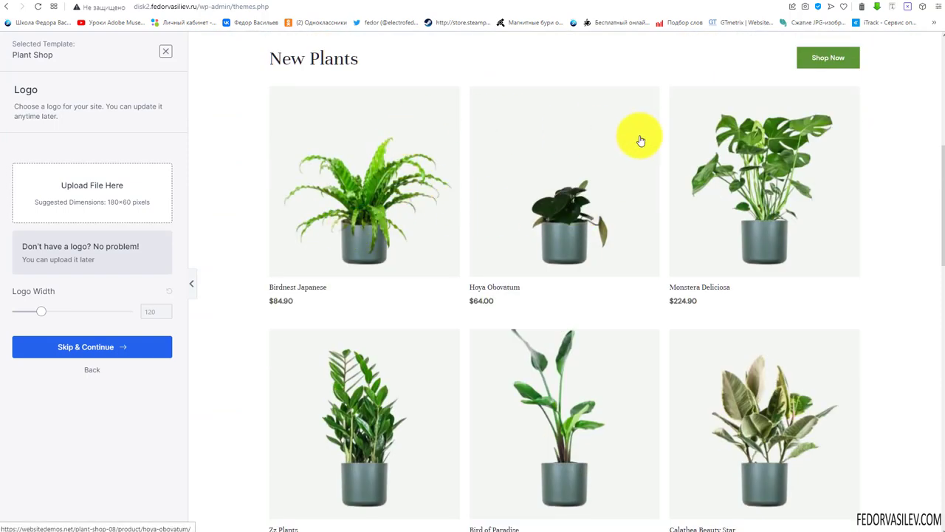
scroll(770, 197, "down", 10)
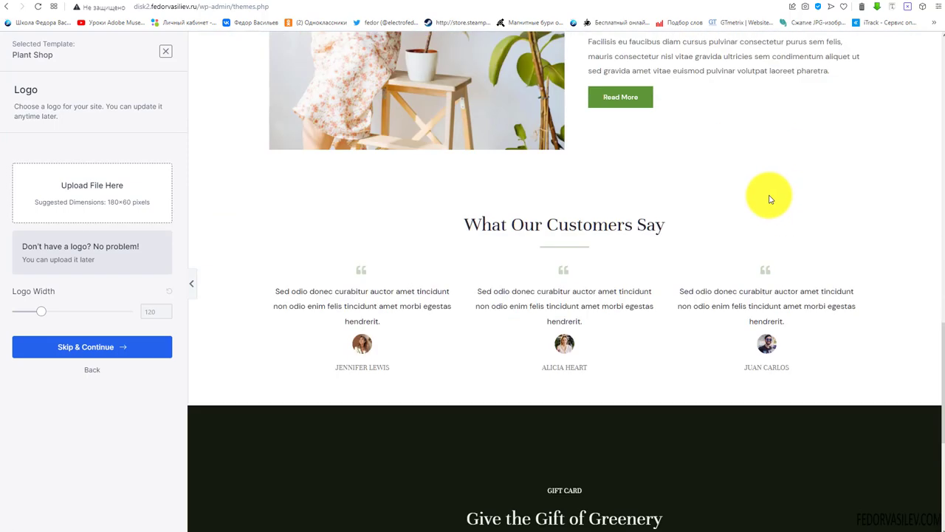
scroll(769, 198, "down", 5)
scroll(468, 359, "up", 17)
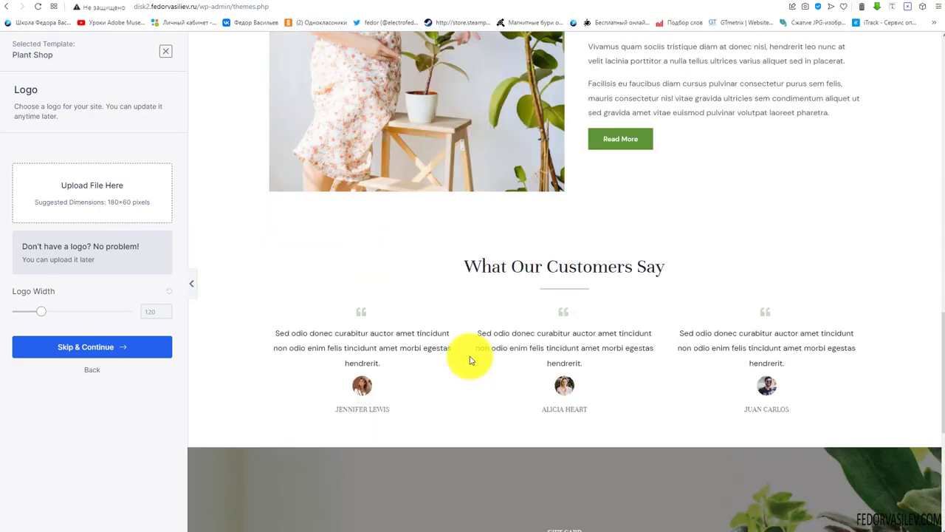
scroll(469, 359, "up", 1)
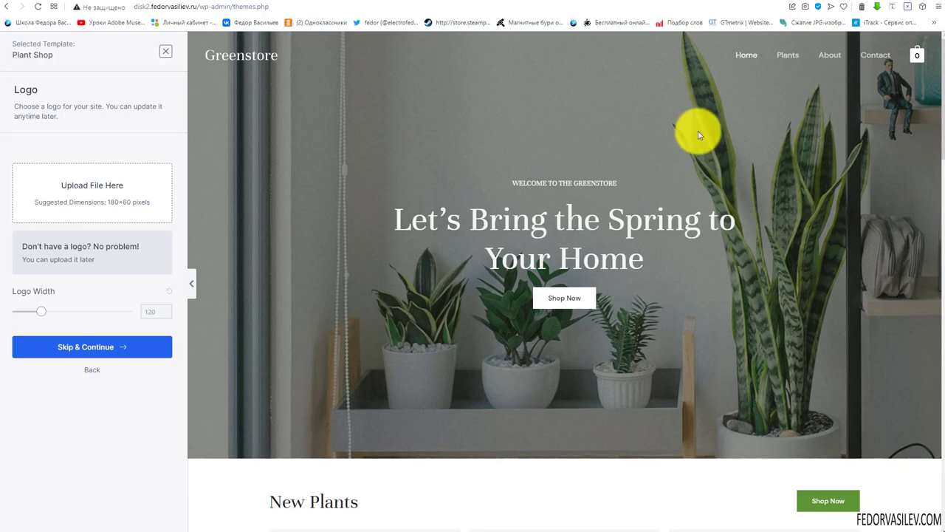
scroll(601, 158, "down", 9)
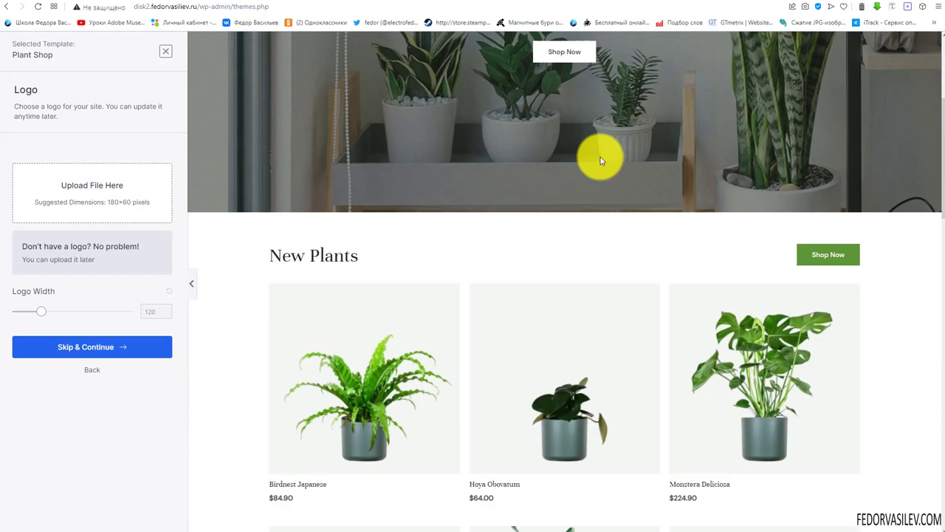
scroll(495, 209, "up", 10)
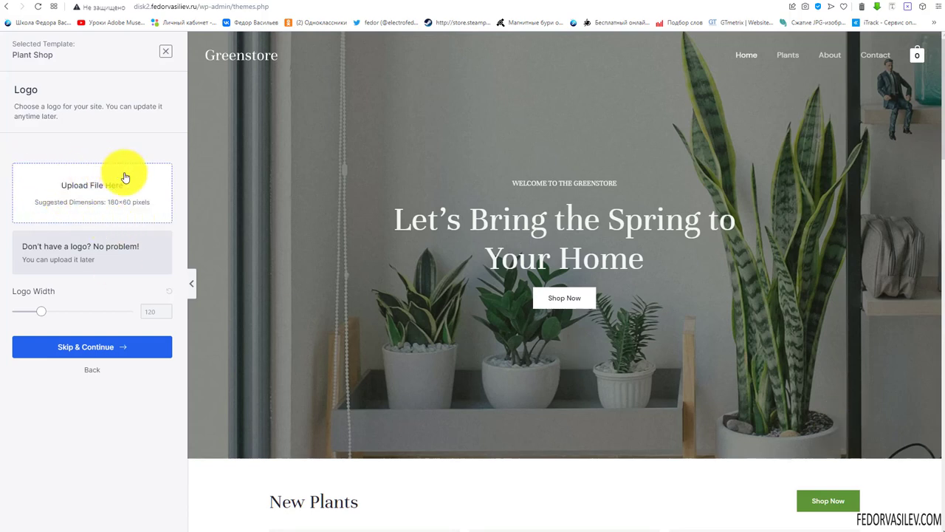
Use logo-2015-2.png from the Media Library as the site logo, 230 px wide, and continue
left_click(90, 194)
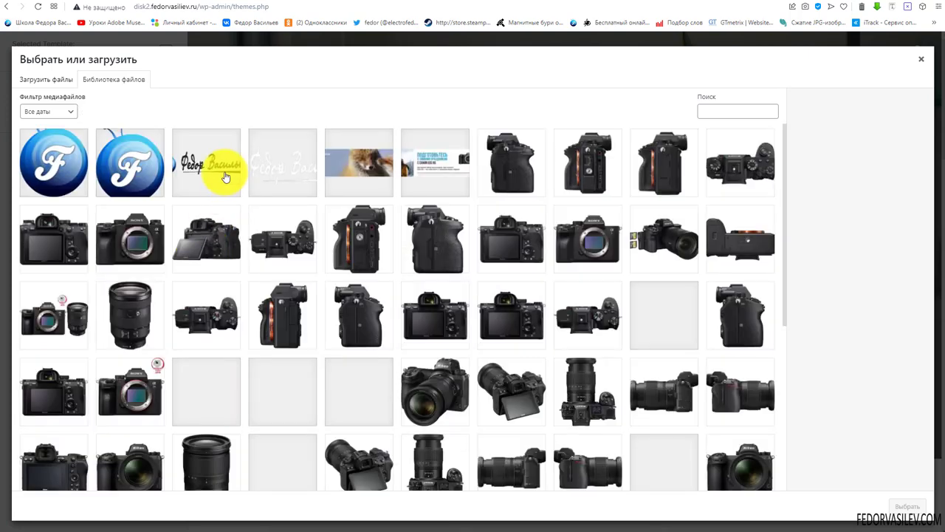
left_click(221, 173)
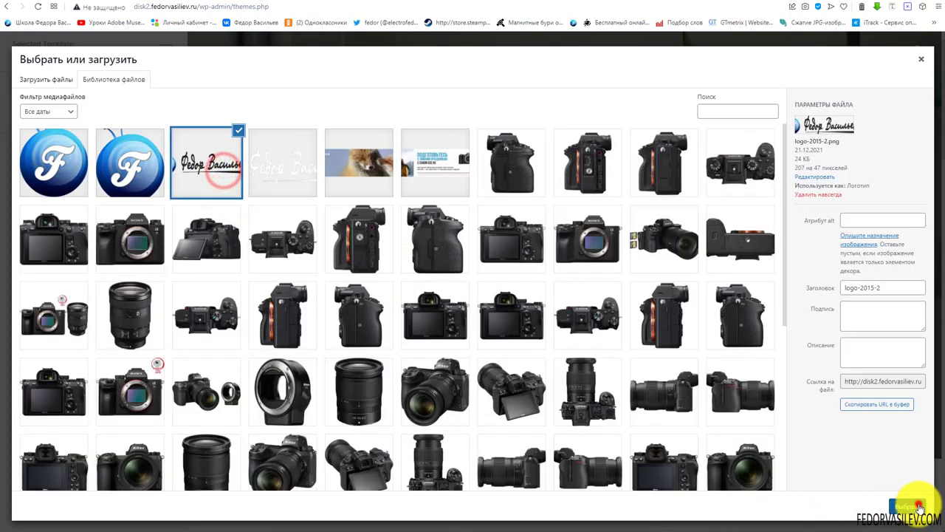
left_click(919, 506)
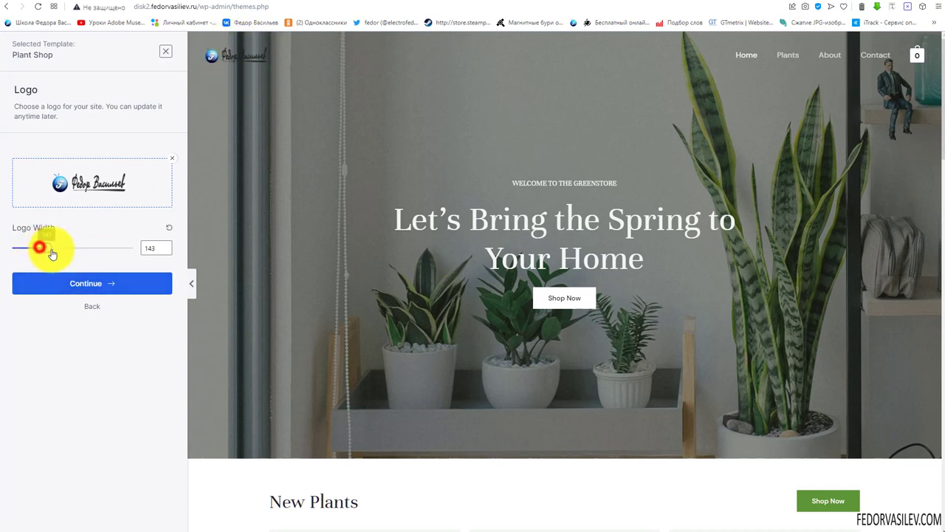
mouse_move(51, 253)
left_mouse_down()
mouse_move(77, 252)
mouse_move(67, 252)
left_mouse_up()
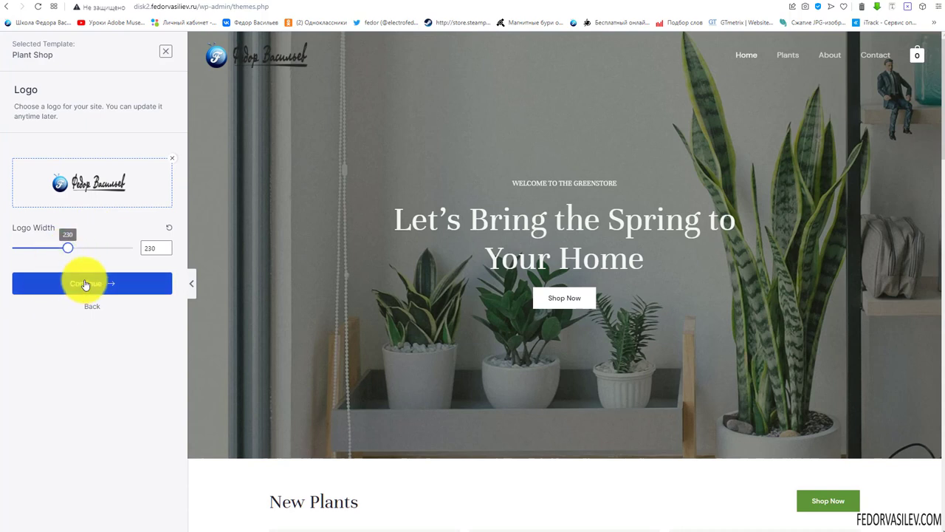
left_click(83, 281)
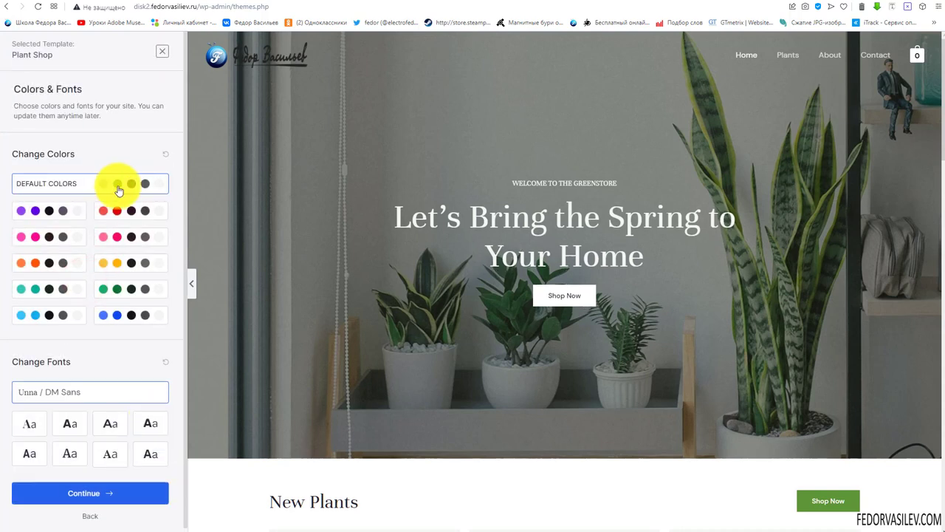
Compare the pink, red, purple and green colour palettes, then settle on purple
left_click(62, 191)
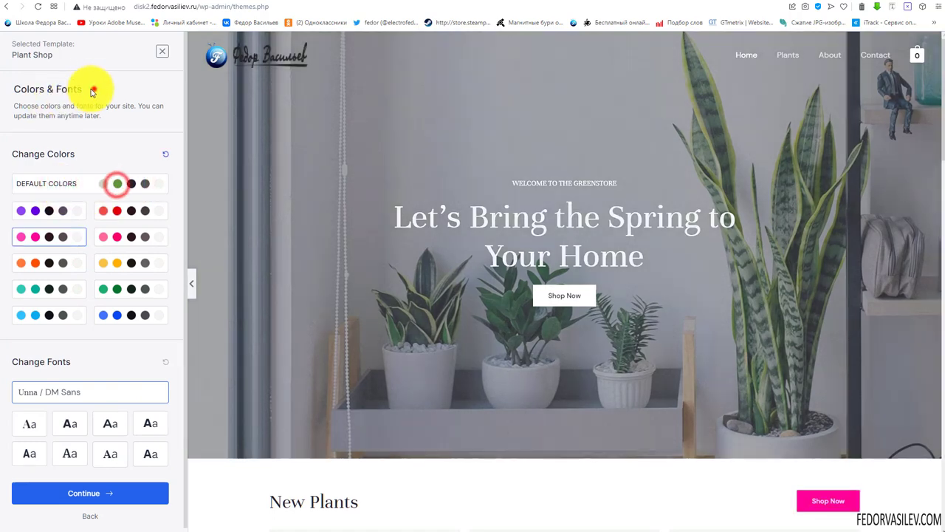
left_click_drag(94, 88, 16, 89)
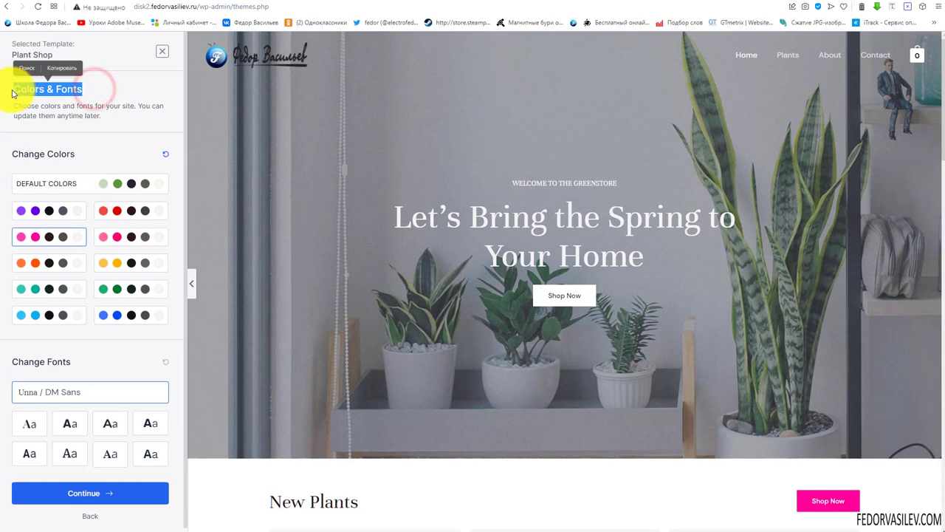
left_click(42, 114)
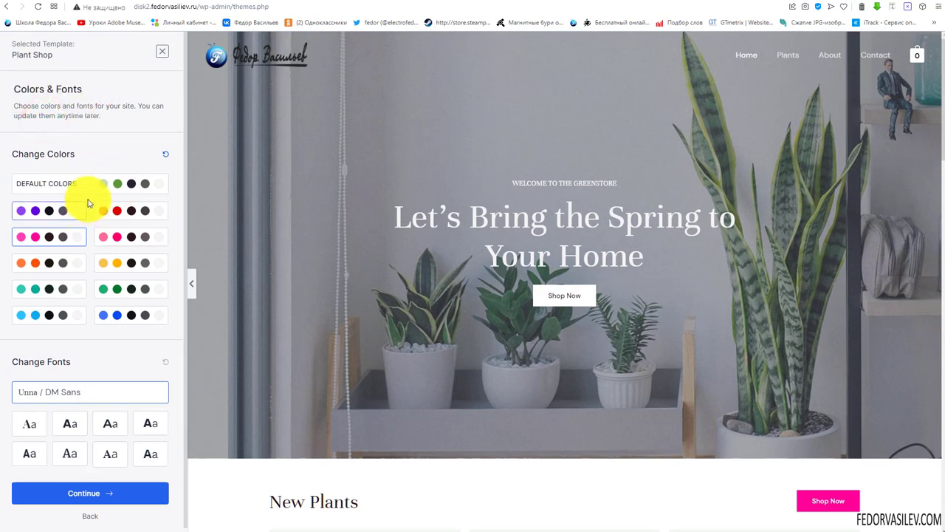
left_click(41, 188)
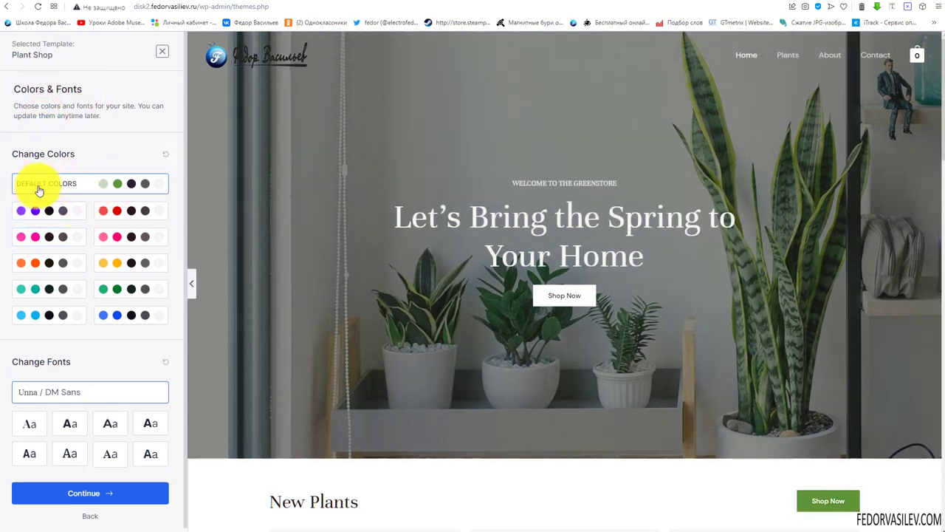
left_click(155, 213)
left_click(47, 185)
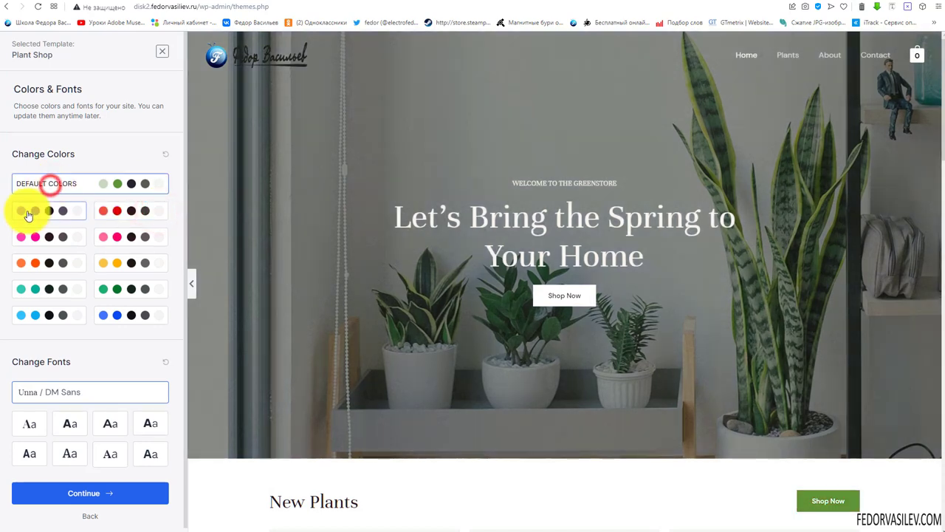
left_click(20, 212)
left_click(24, 186)
left_click(101, 285)
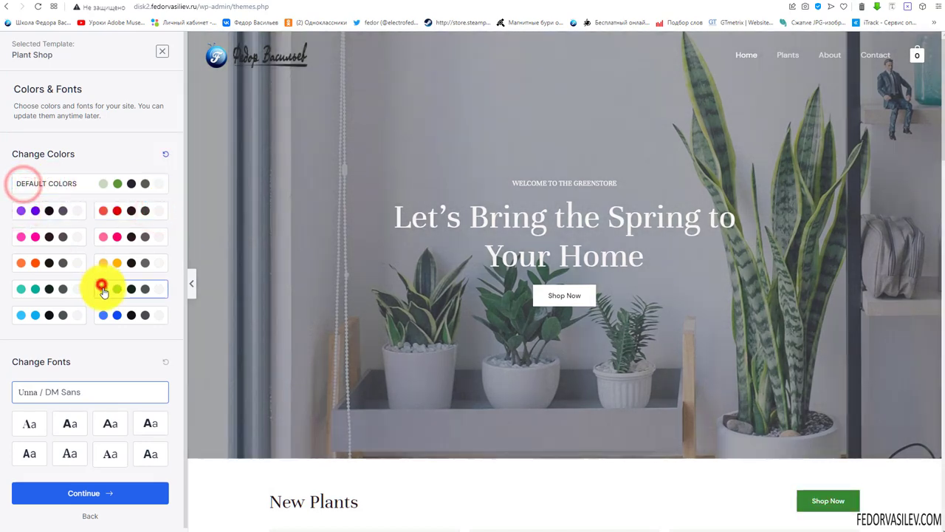
left_click(144, 237)
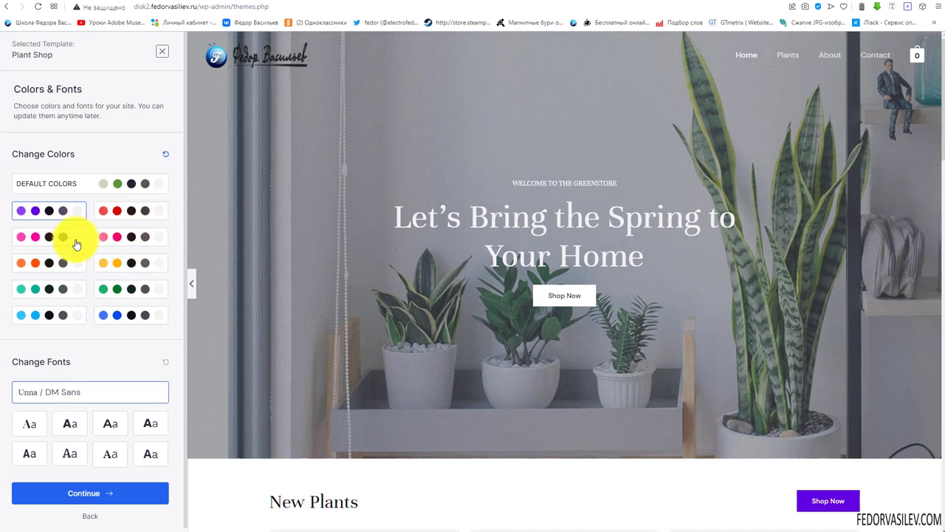
Test the Poppins font pairing, keep Unna / DM Sans, and continue
scroll(74, 243, "down", 1)
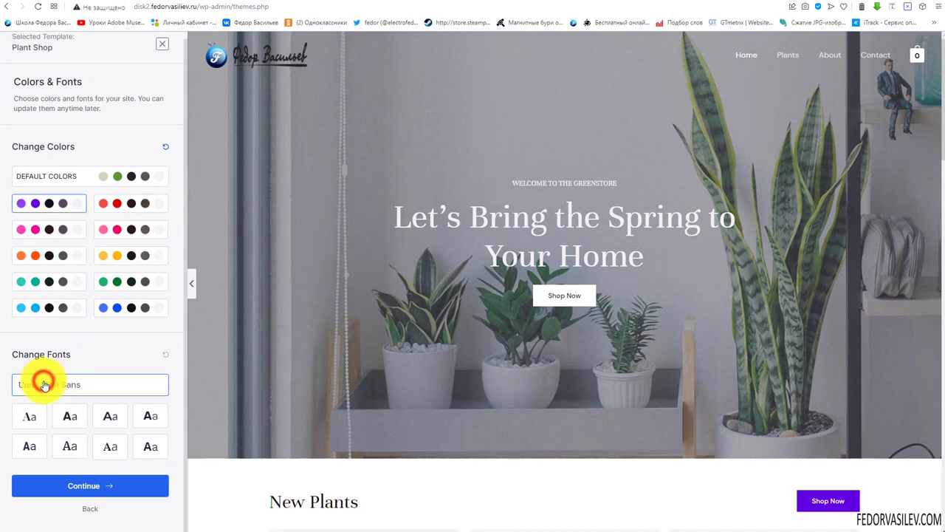
left_click(70, 415)
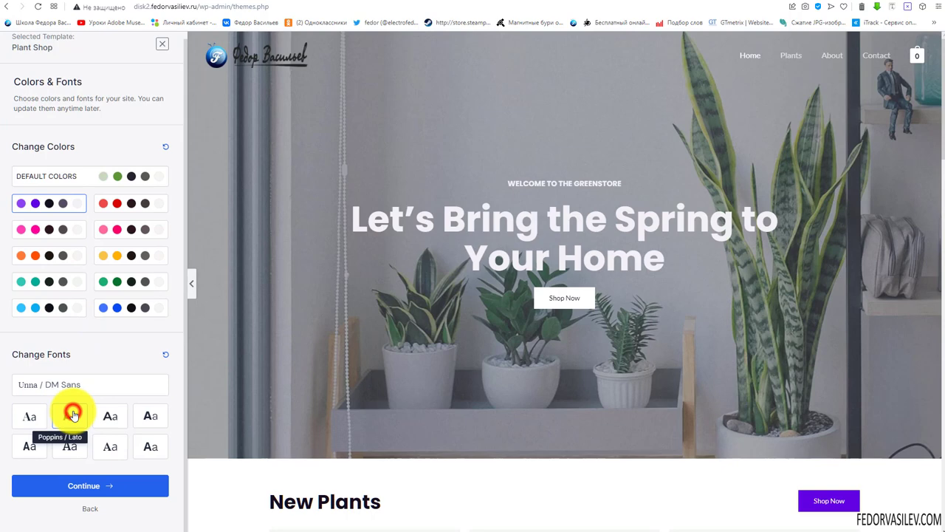
left_click(27, 417)
left_click(70, 385)
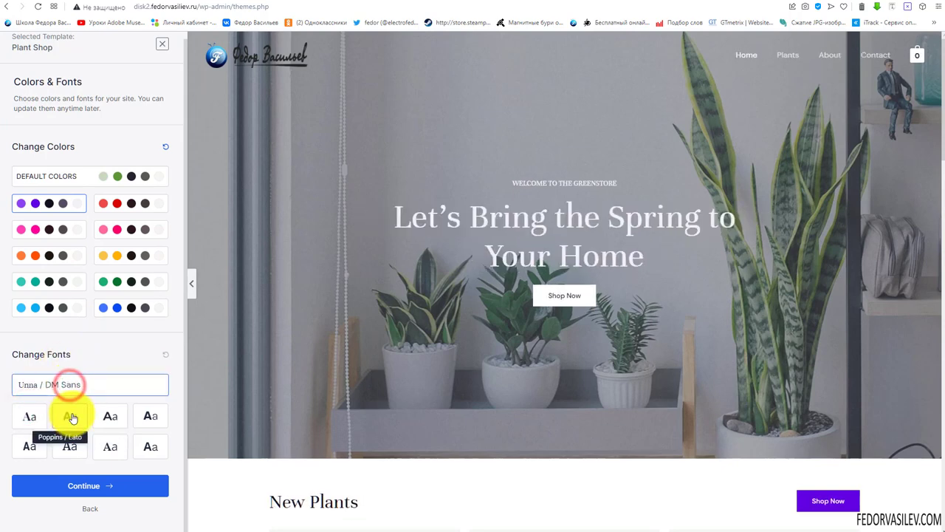
left_click(101, 487)
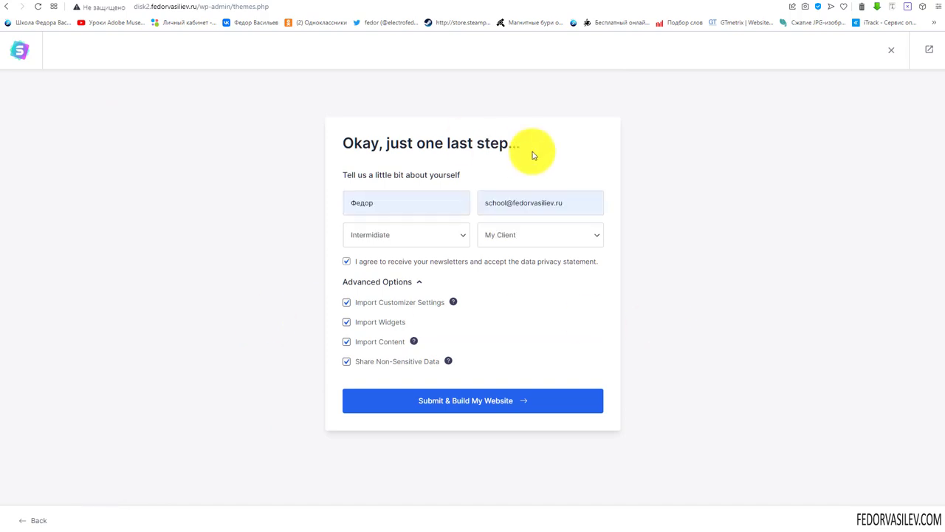
Enter your name and email, pick Intermidiate and My Client, accept the agreement, and submit to build
left_click_drag(521, 143, 336, 144)
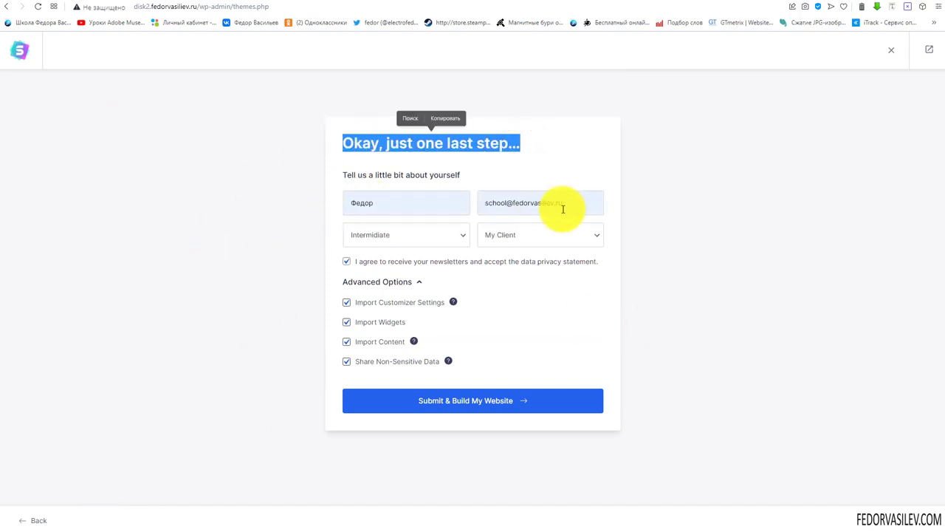
left_click(443, 231)
left_click(512, 235)
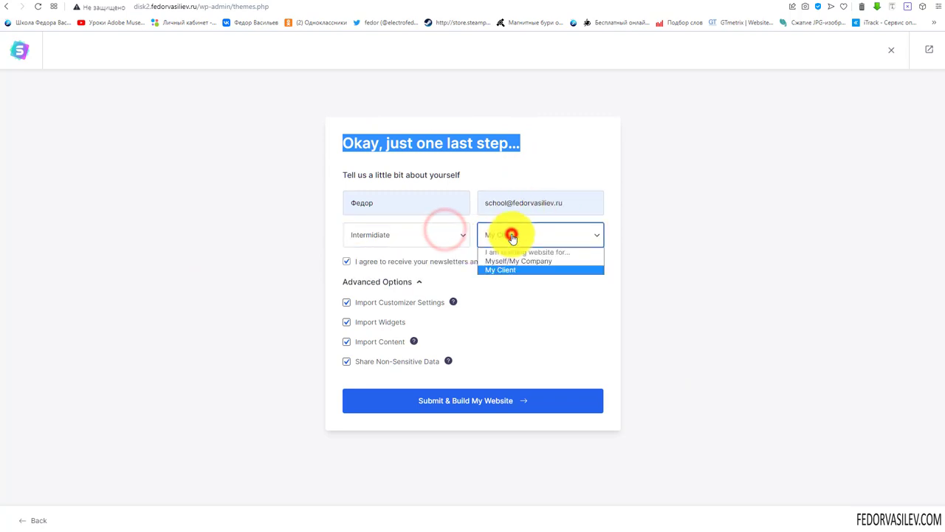
left_click(520, 237)
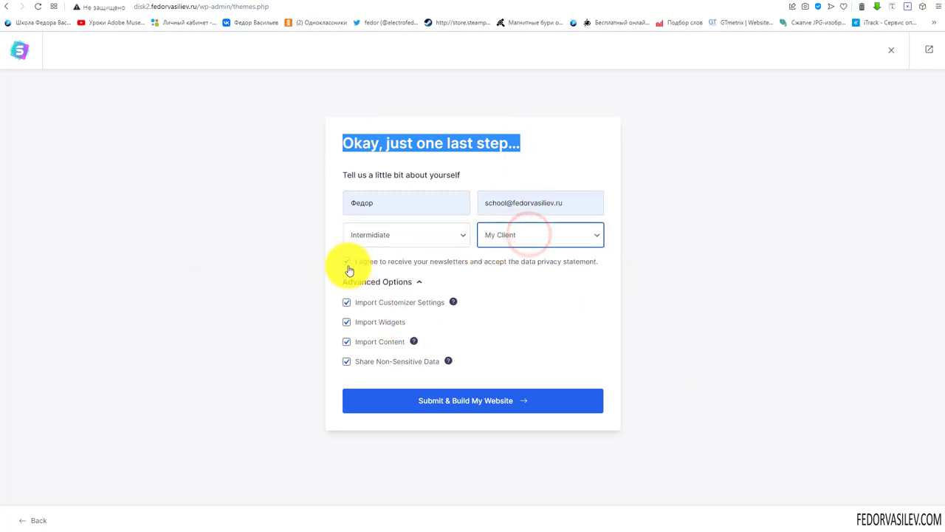
left_click_drag(395, 302, 429, 308)
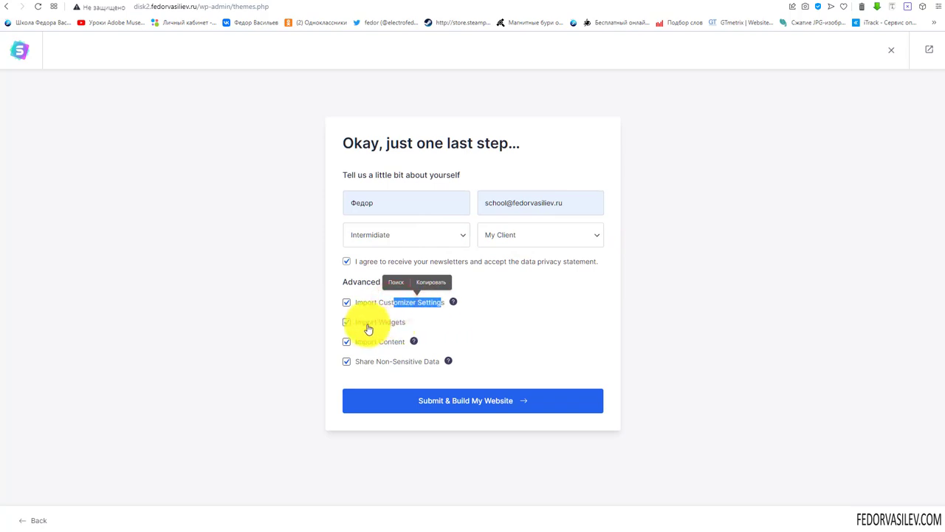
left_click_drag(365, 323, 387, 327)
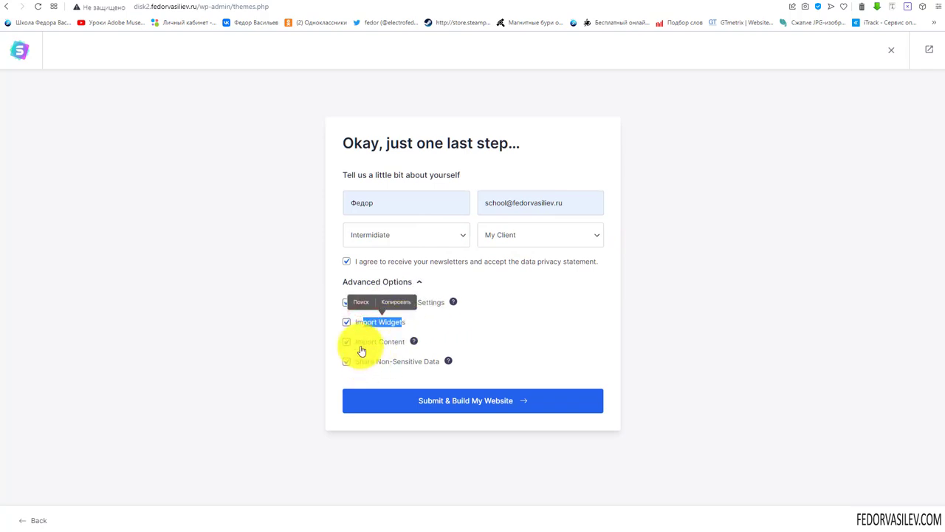
left_click(554, 319)
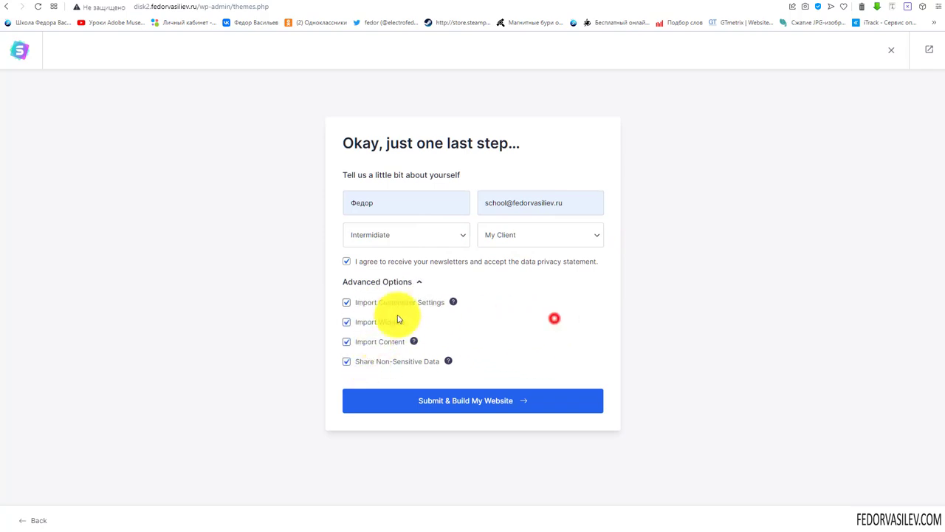
left_click(458, 406)
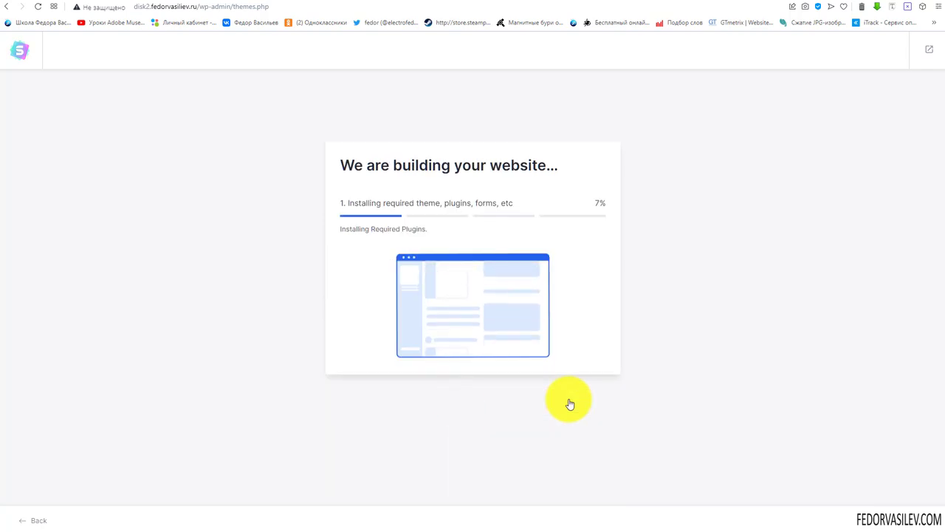
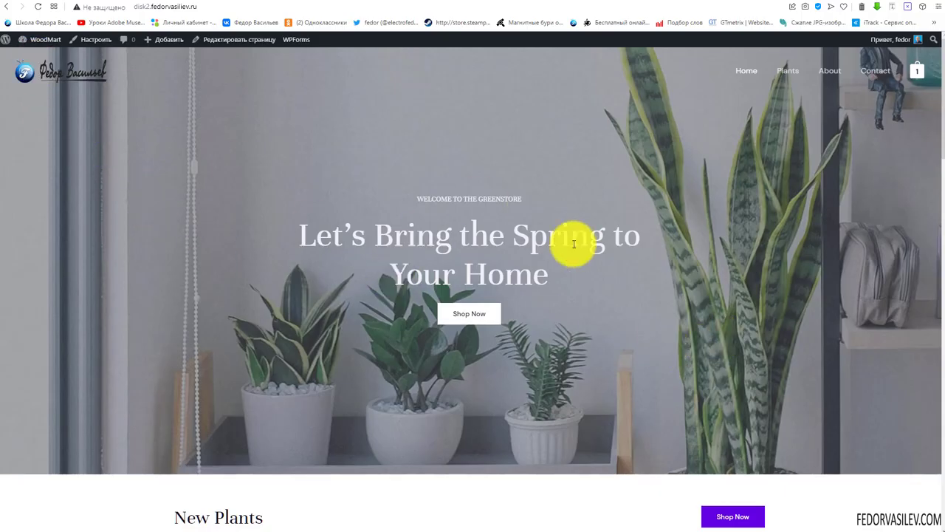
Select the 'Let's Bring the Spring' hero heading text on the home page, then deselect it
scroll(577, 273, "down", 3)
scroll(576, 270, "up", 3)
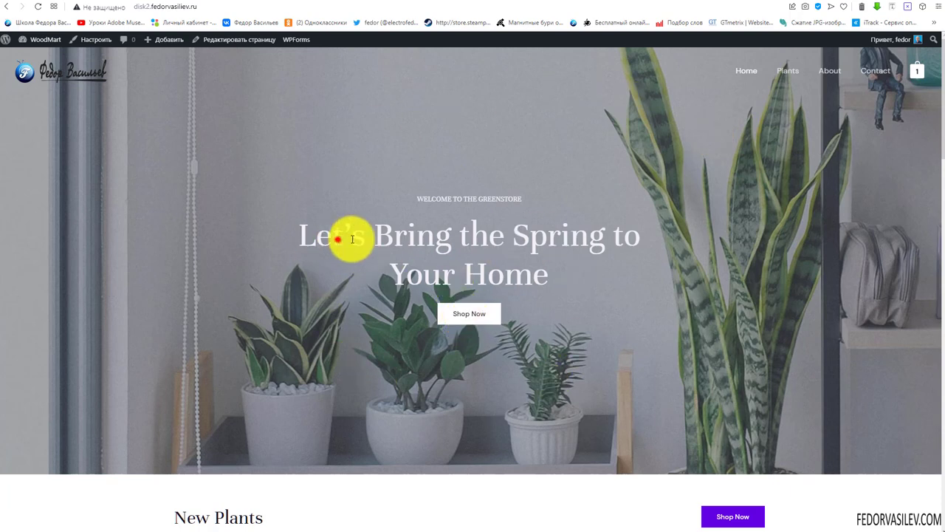
left_click_drag(336, 241, 550, 288)
left_click(487, 272)
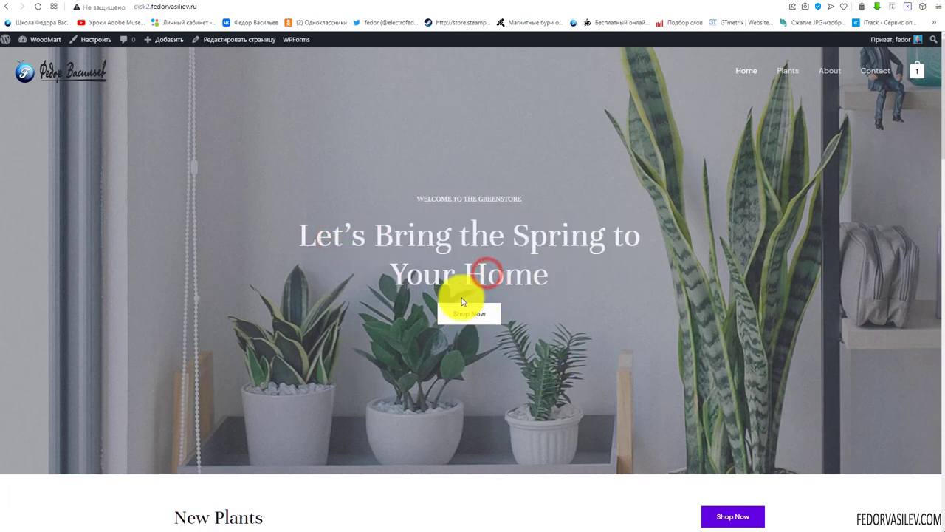
left_click_drag(307, 241, 555, 291)
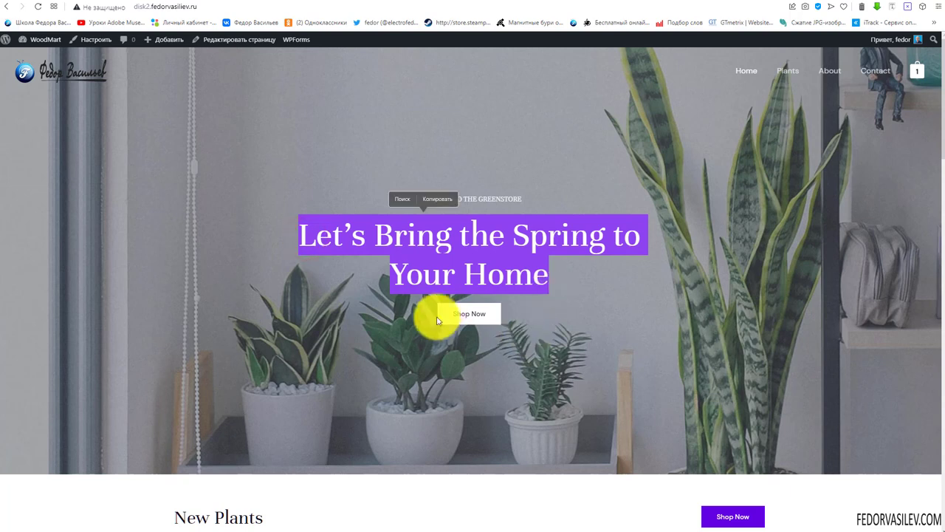
left_click(619, 305)
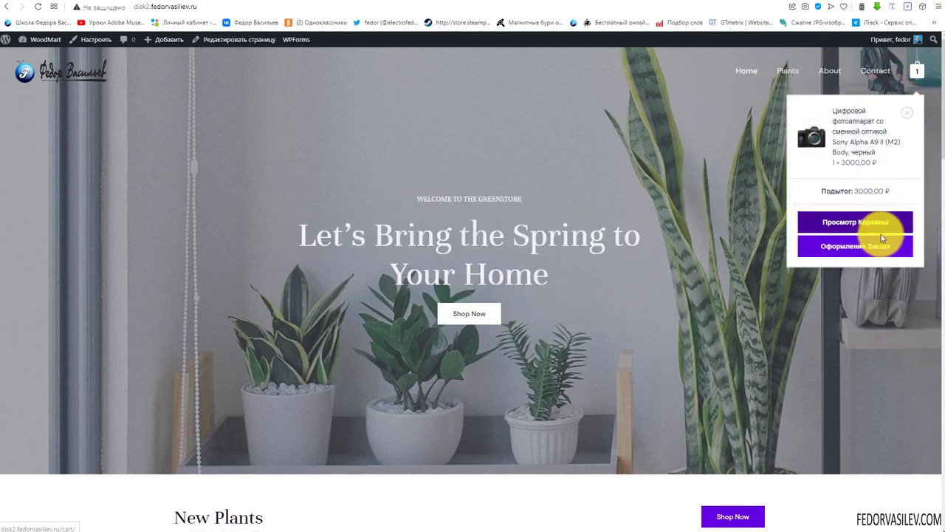
Scroll down through the rest of the Greenstore home page and back up
scroll(586, 185, "down", 5)
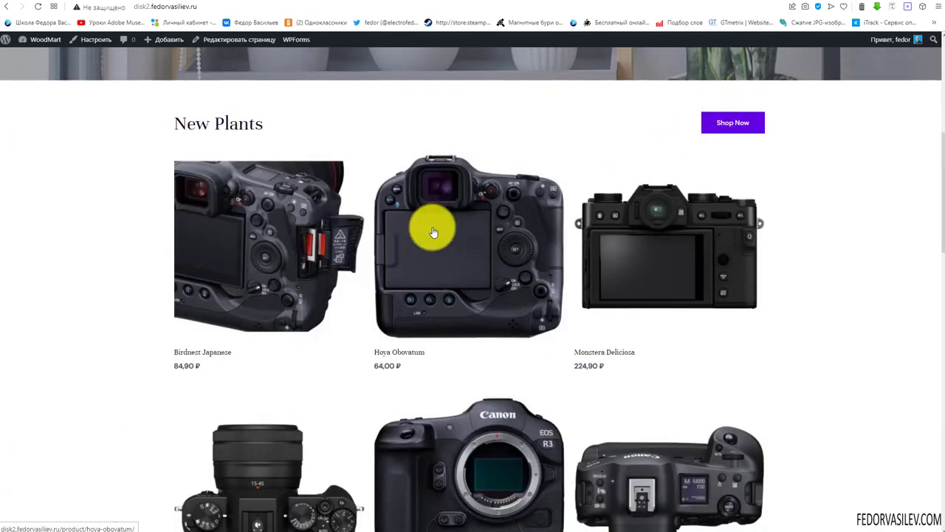
scroll(310, 240, "down", 1)
scroll(285, 241, "down", 8)
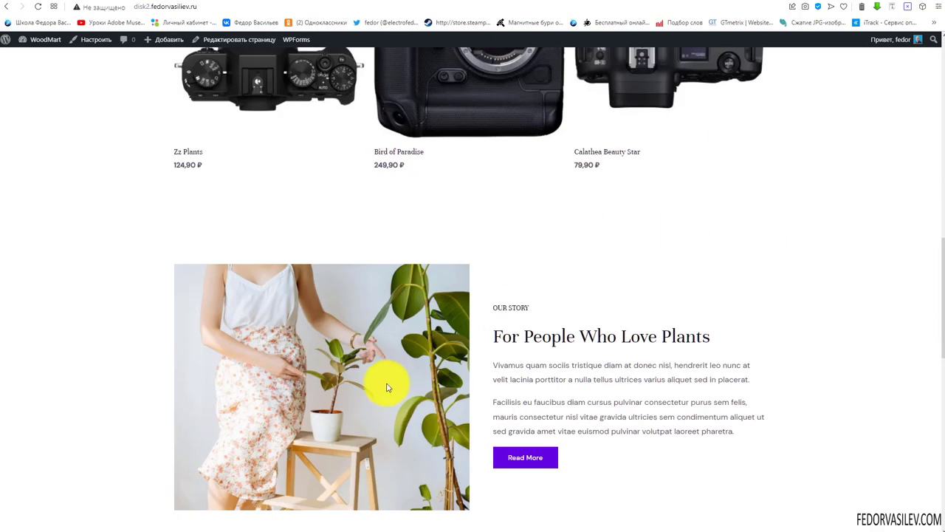
scroll(363, 327, "down", 2)
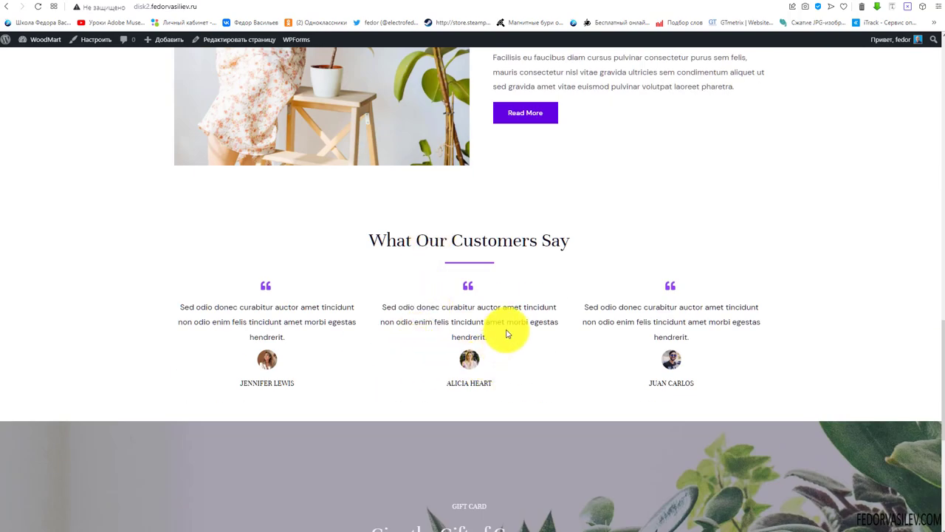
left_click_drag(506, 330, 383, 302)
scroll(297, 243, "down", 4)
scroll(477, 302, "down", 1)
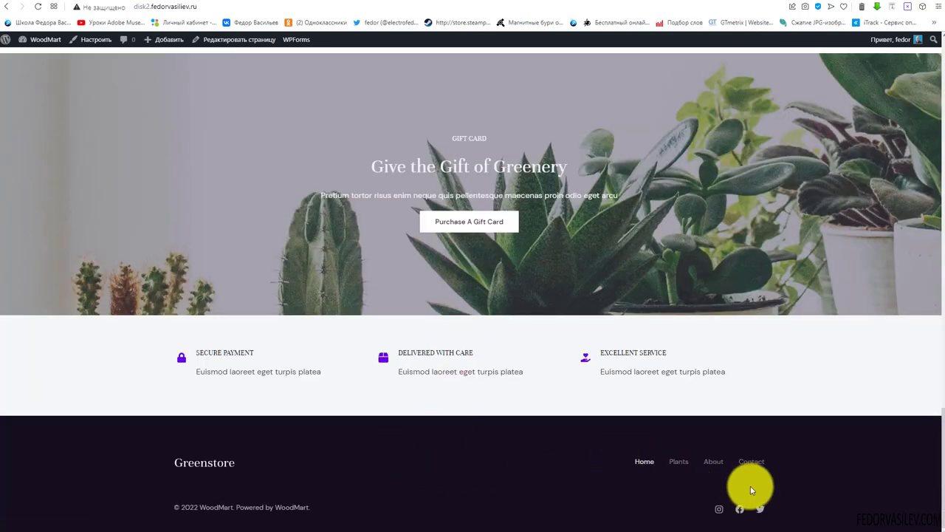
scroll(749, 473, "up", 20)
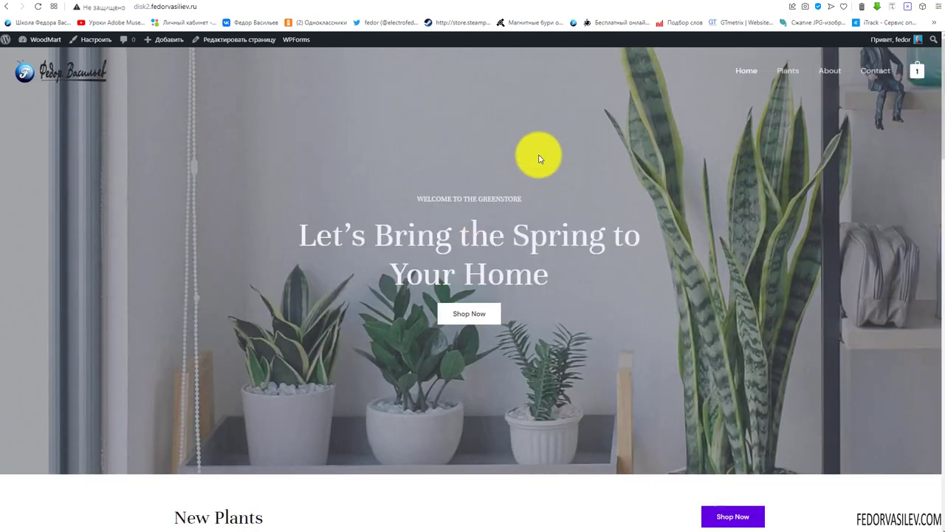
Browse the Plants shop page and the About page from the site menu
left_click(787, 70)
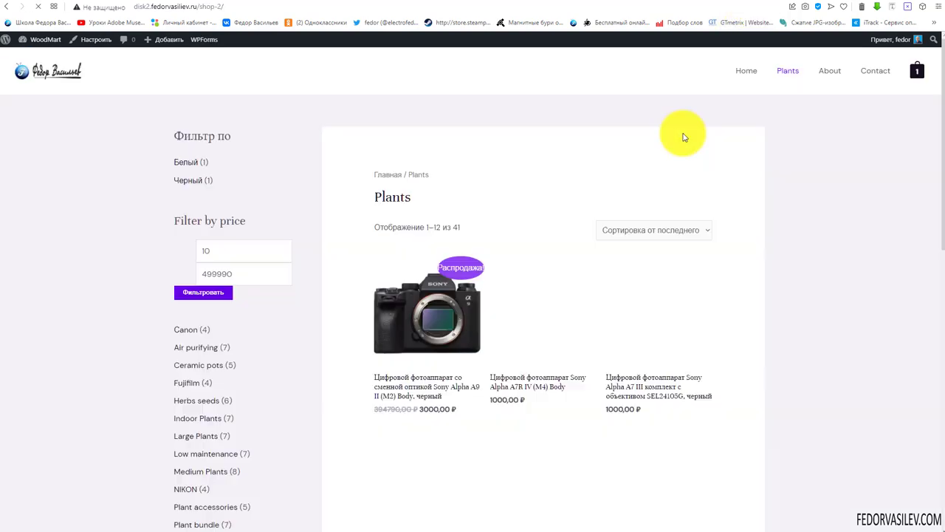
scroll(538, 200, "down", 6)
scroll(538, 200, "down", 4)
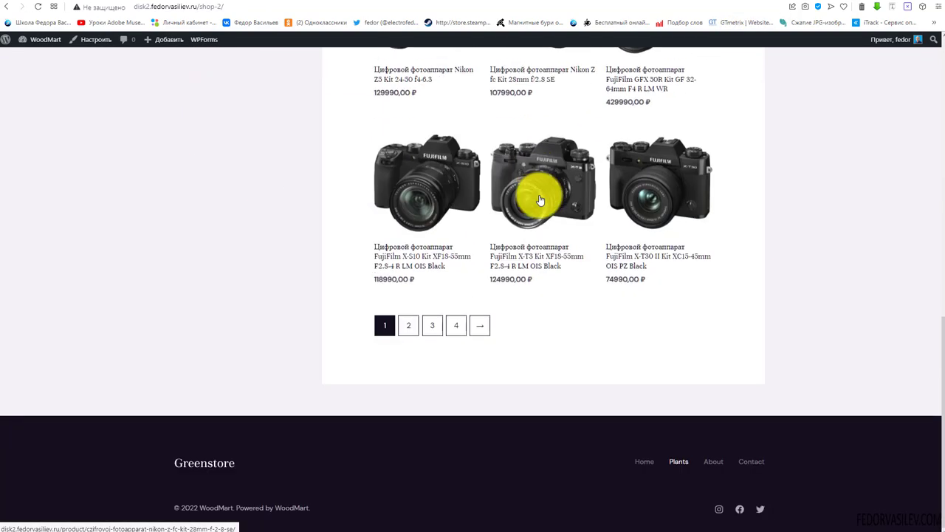
scroll(536, 197, "up", 10)
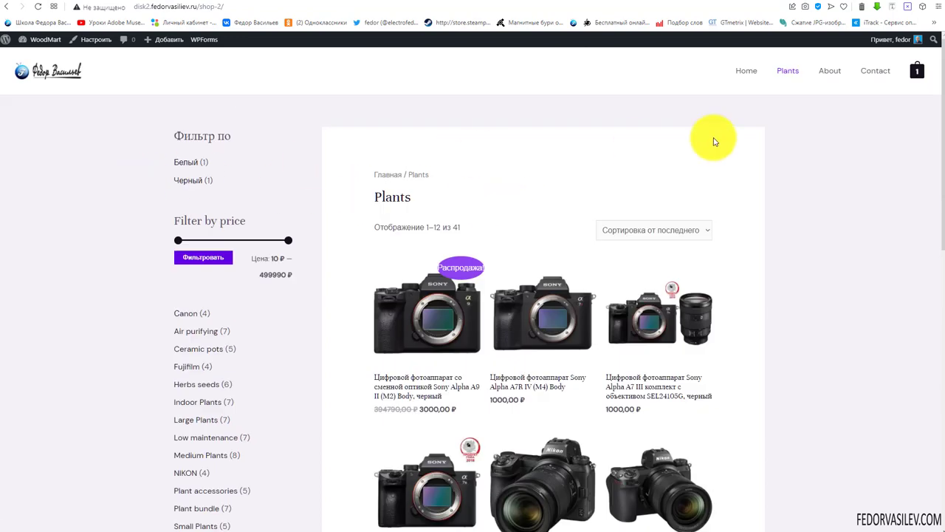
left_click(831, 72)
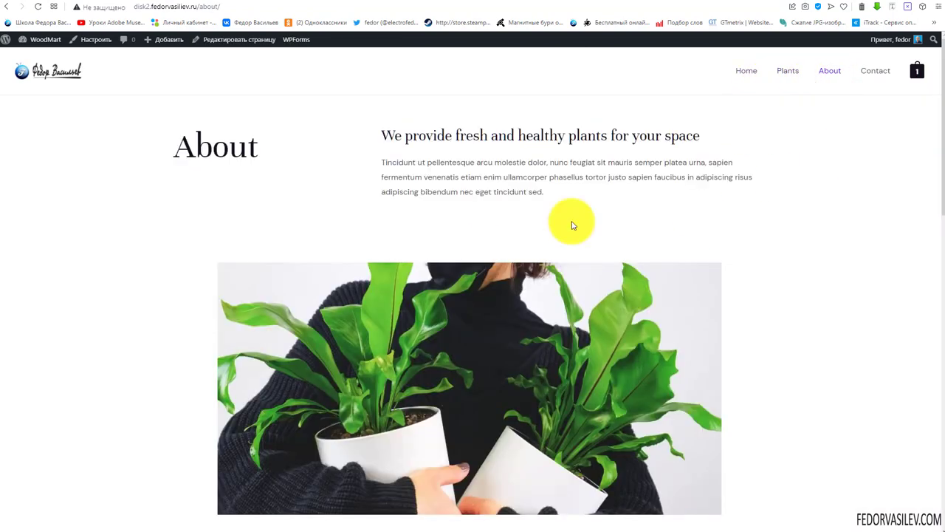
scroll(348, 158, "down", 8)
scroll(348, 163, "down", 4)
scroll(348, 163, "up", 12)
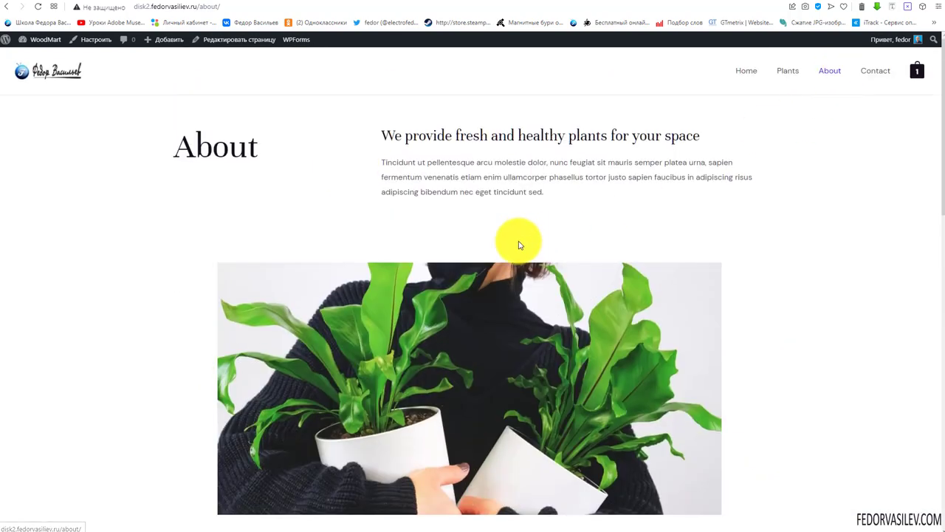
scroll(517, 242, "down", 12)
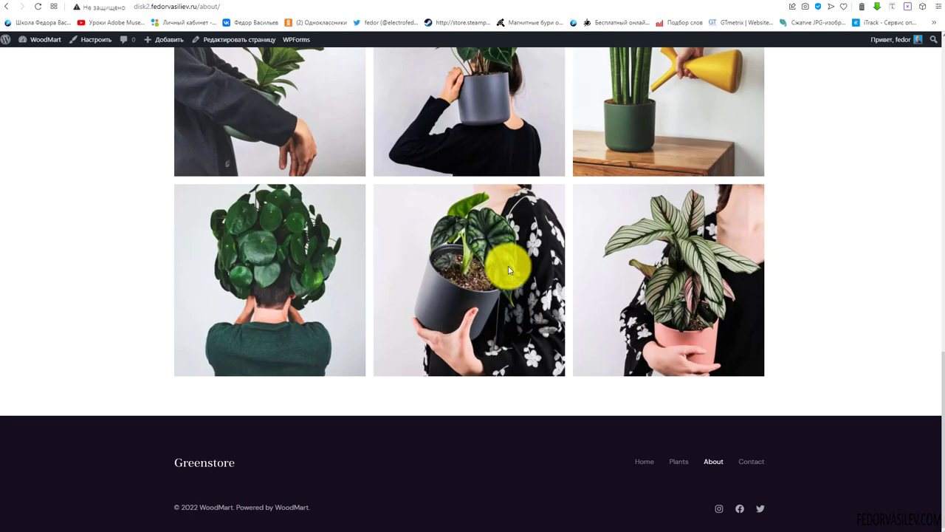
scroll(818, 173, "up", 12)
Browse the Contact page, then return to the Home page
left_click(873, 71)
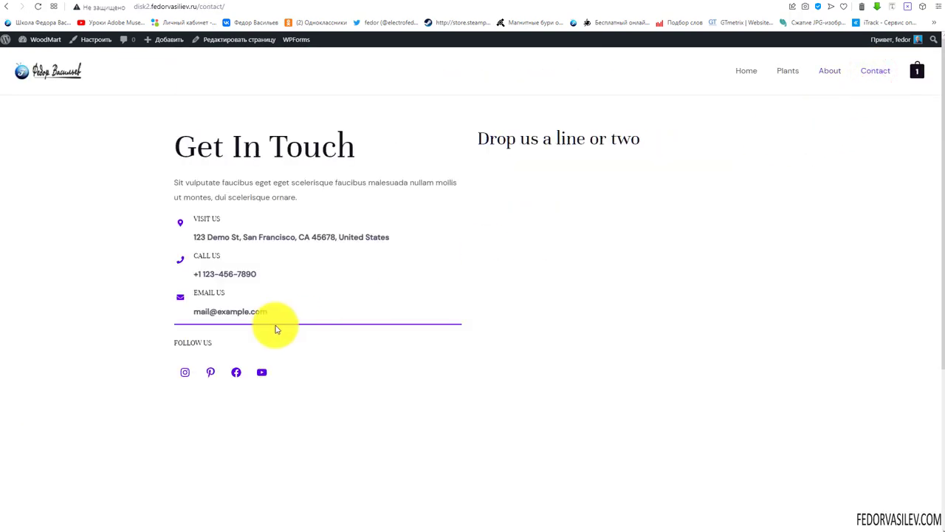
scroll(517, 285, "down", 3)
scroll(746, 222, "up", 3)
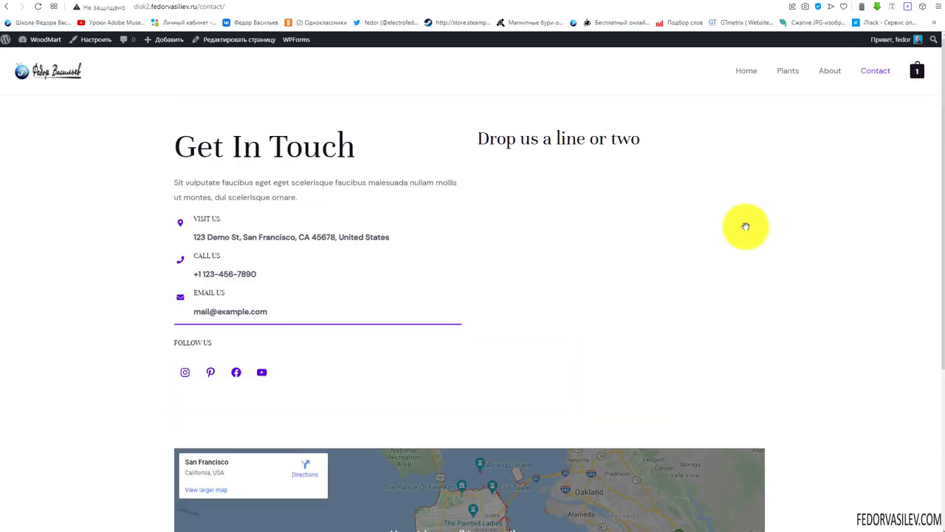
mouse_move(916, 75)
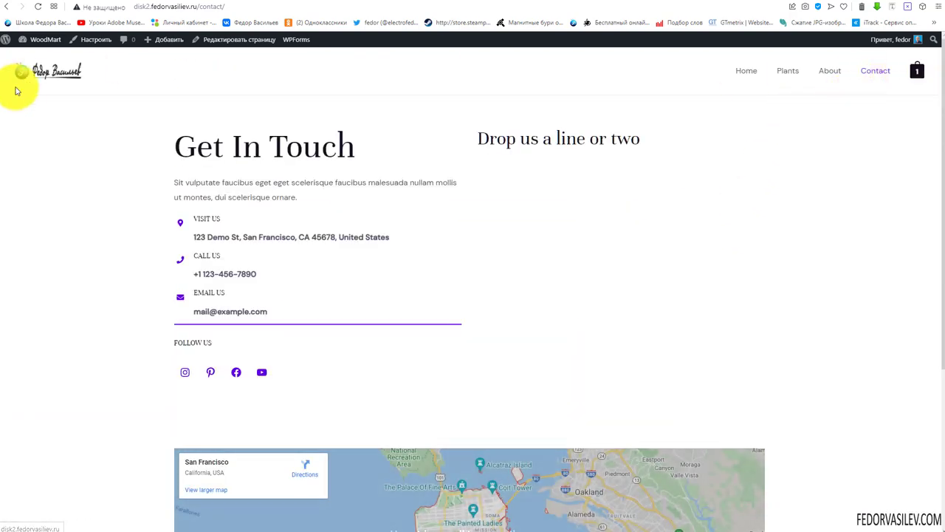
left_click(738, 72)
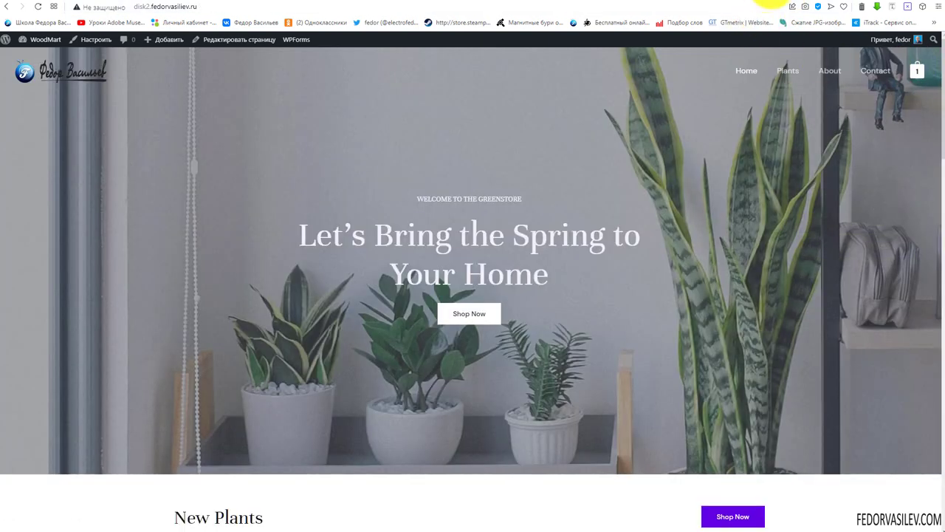
scroll(654, 211, "down", 5)
scroll(679, 192, "up", 5)
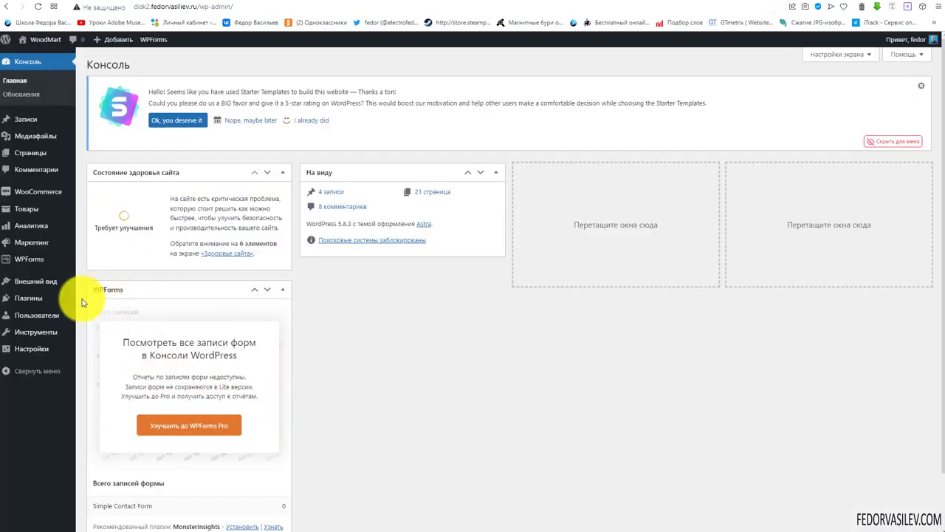
Dismiss the Starter Templates rating banner and go to the Плагины (Plugins) list
scroll(270, 305, "down", 1)
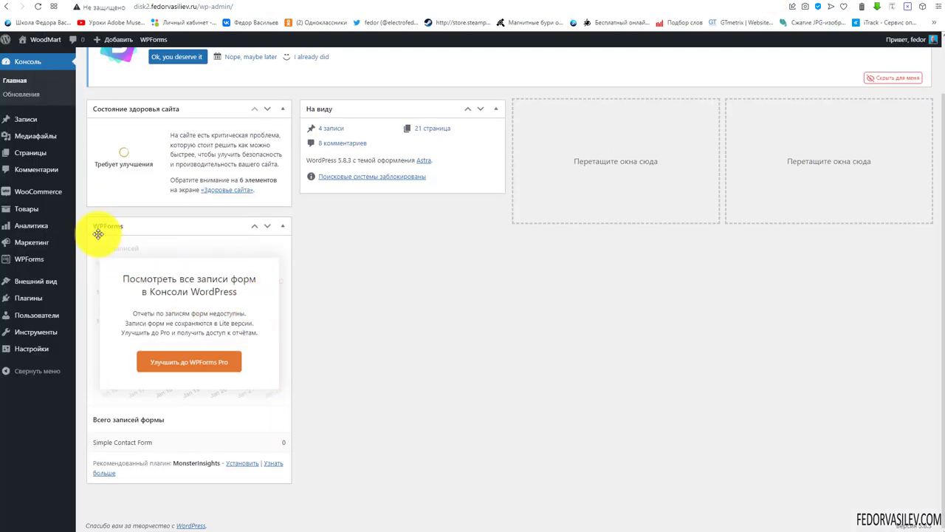
scroll(696, 258, "up", 2)
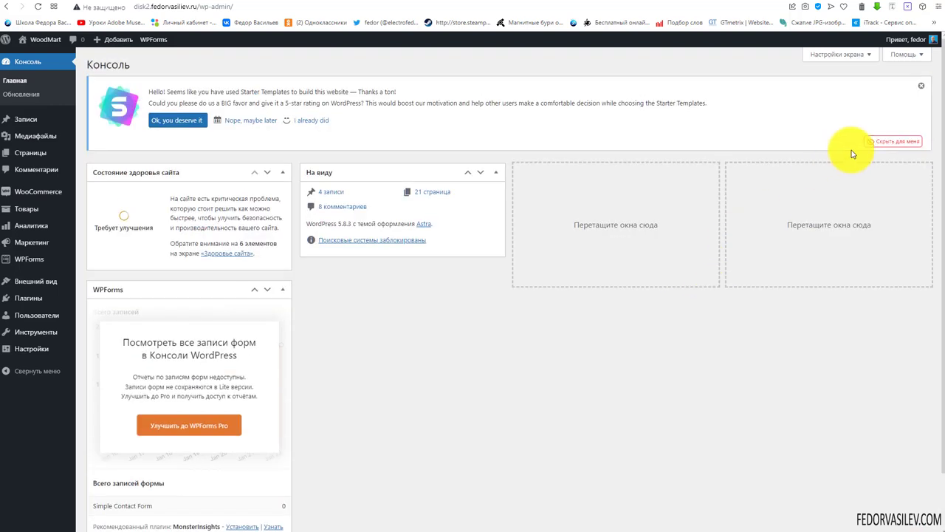
left_click(870, 140)
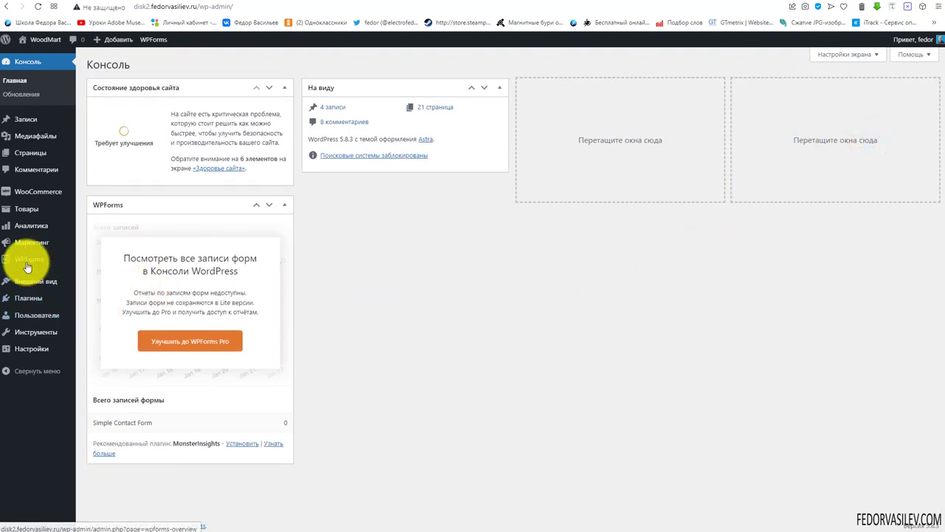
mouse_move(26, 265)
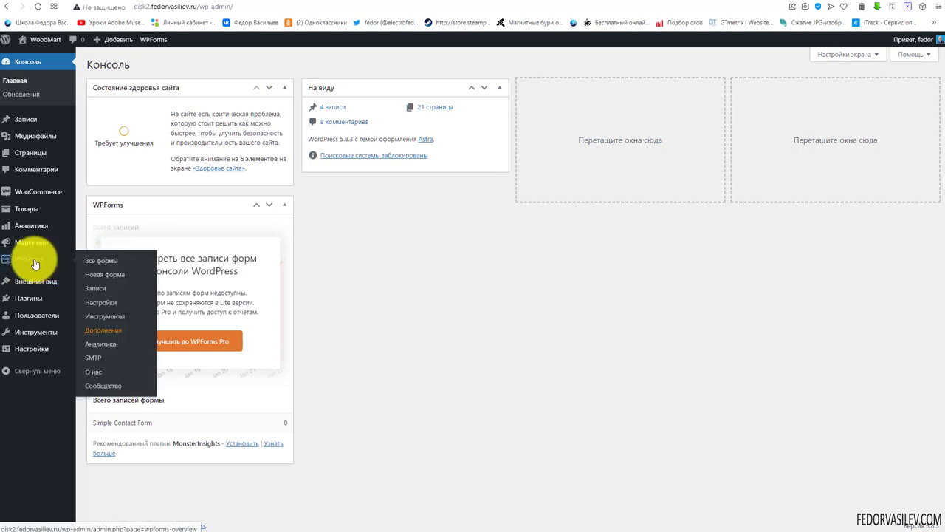
left_click(29, 306)
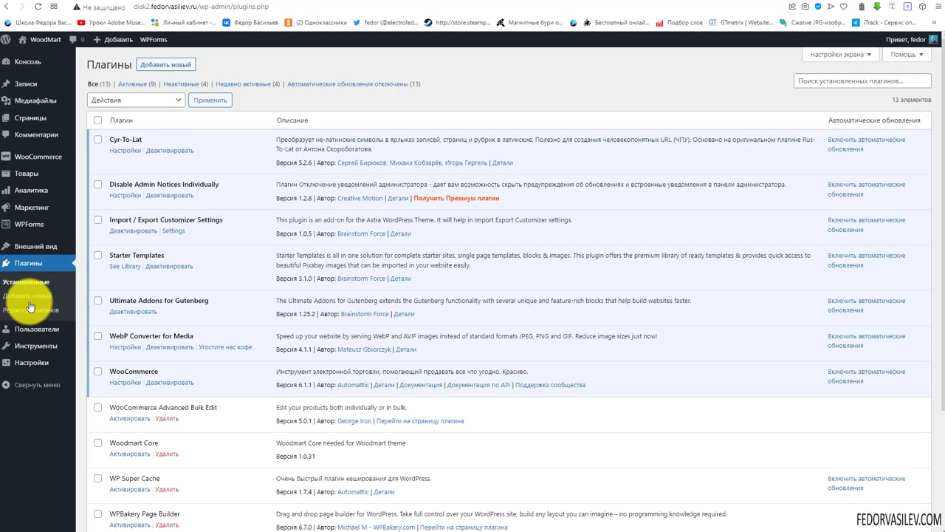
Filter to the 9 active plugins and check WPForms Lite and Ultimate Addons for Gutenberg
left_click(134, 83)
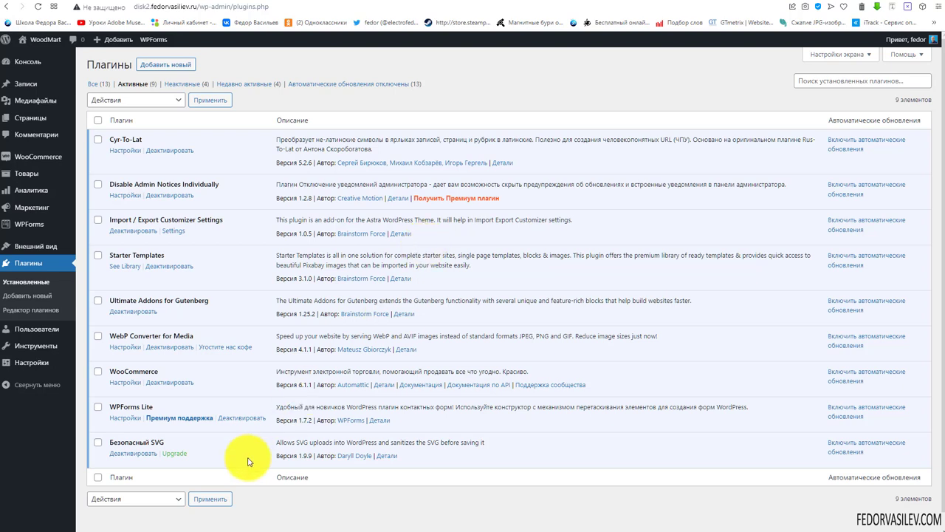
left_click_drag(157, 406, 127, 406)
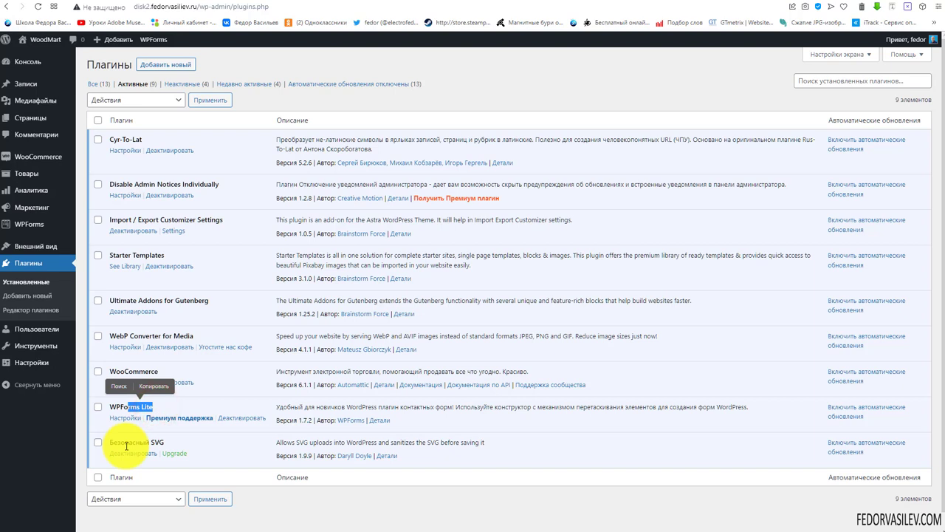
left_click_drag(219, 301, 118, 301)
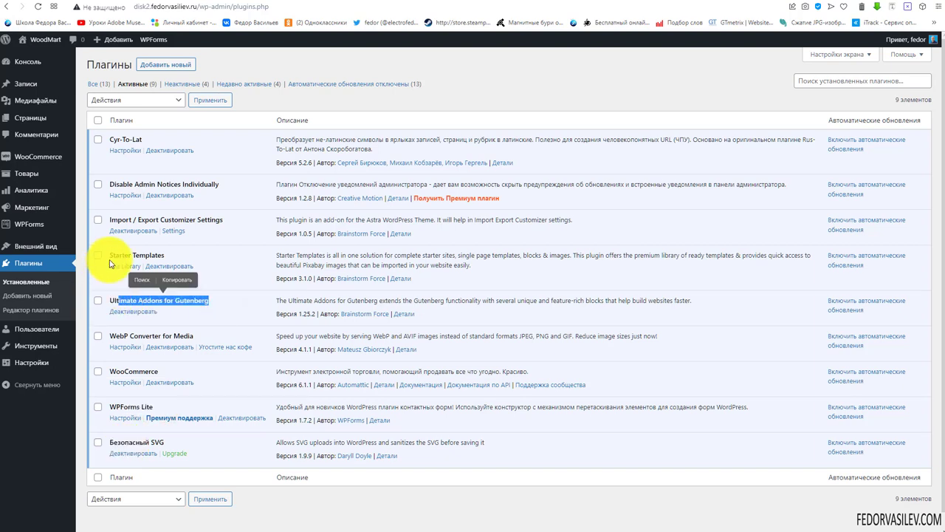
left_click(210, 256)
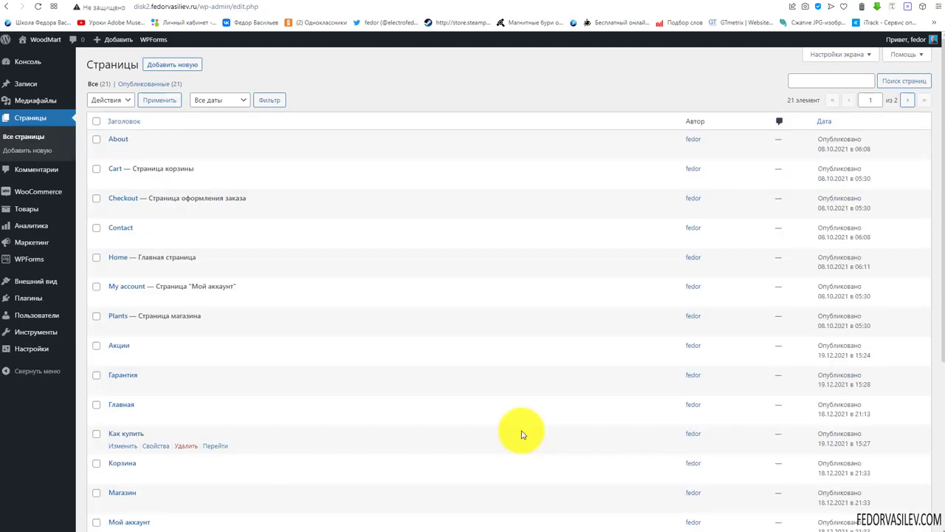
View the Home page from the pages list, then go back to load it in the block editor
left_click(119, 259)
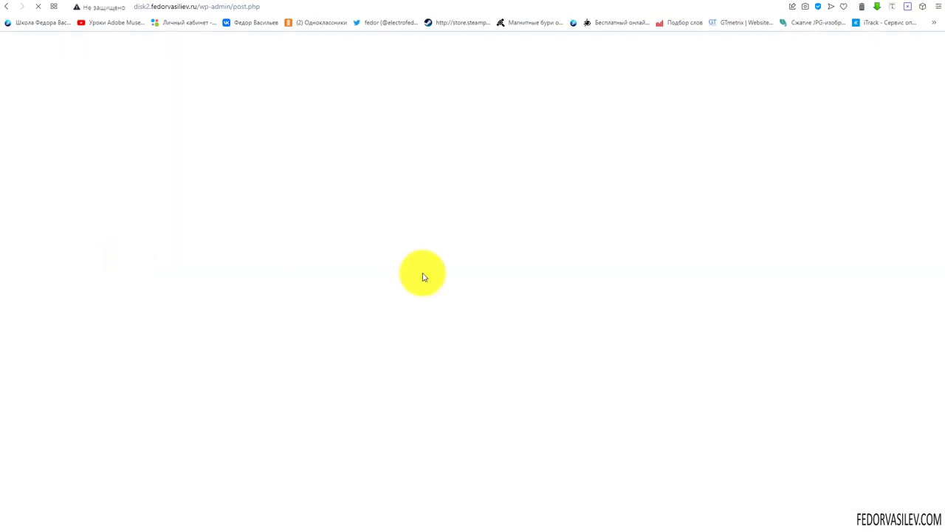
scroll(438, 215, "down", 5)
scroll(401, 249, "up", 5)
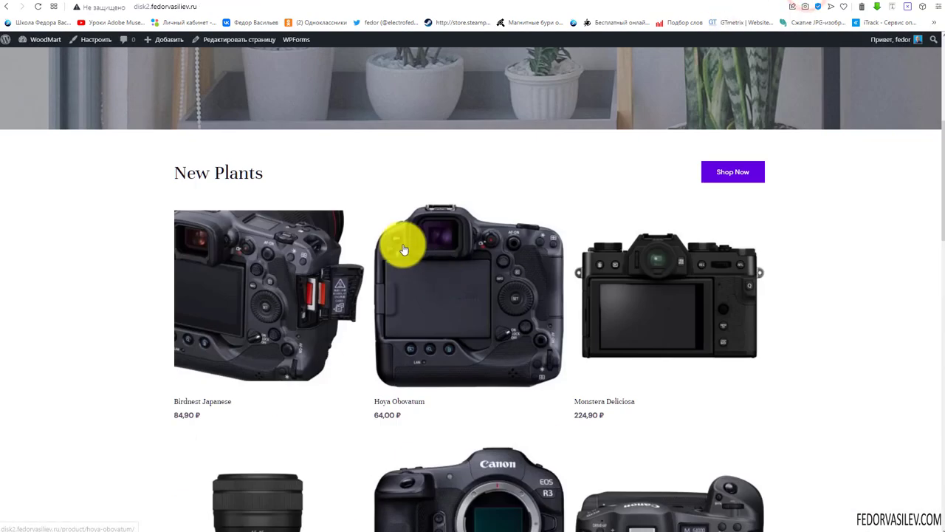
key("alt+Left")
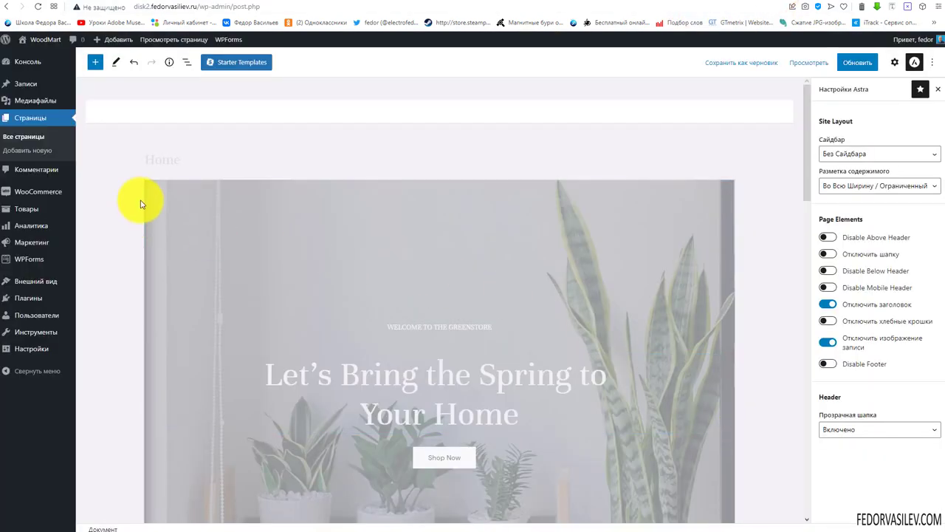
Select the hero Cover block and display its settings: minimum height 867, focal point 50/50
scroll(355, 243, "down", 2)
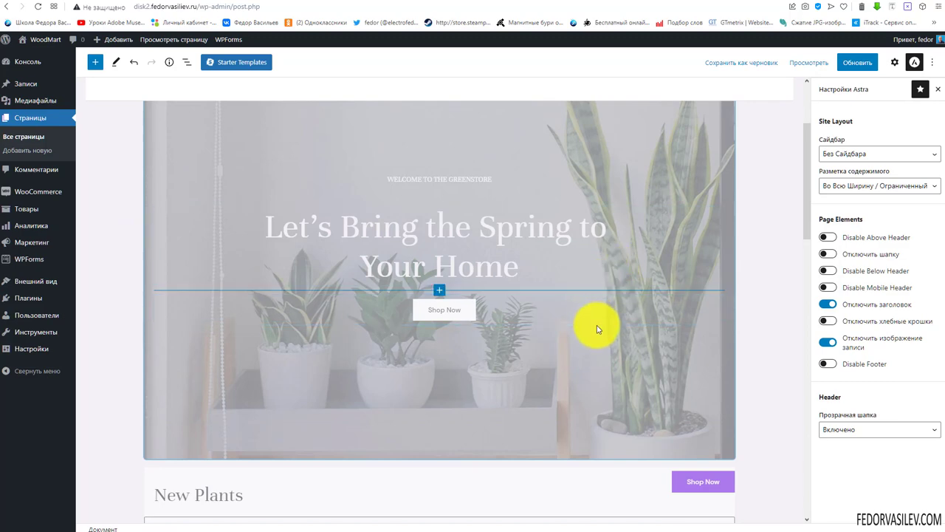
scroll(609, 295, "up", 1)
left_click(627, 248)
scroll(620, 244, "down", 2)
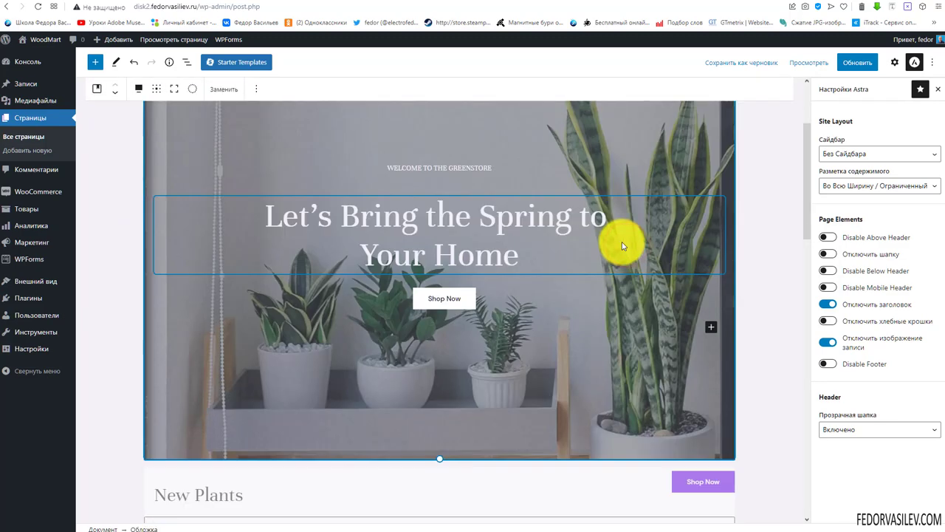
scroll(620, 243, "up", 2)
left_click(894, 63)
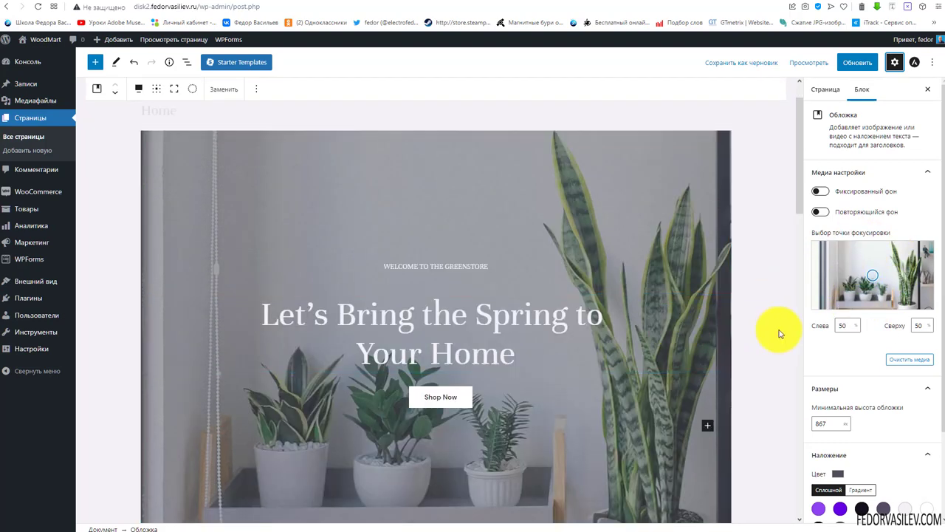
Colour the H1 hero heading light purple after trying purple, black and dark grey
scroll(405, 356, "down", 2)
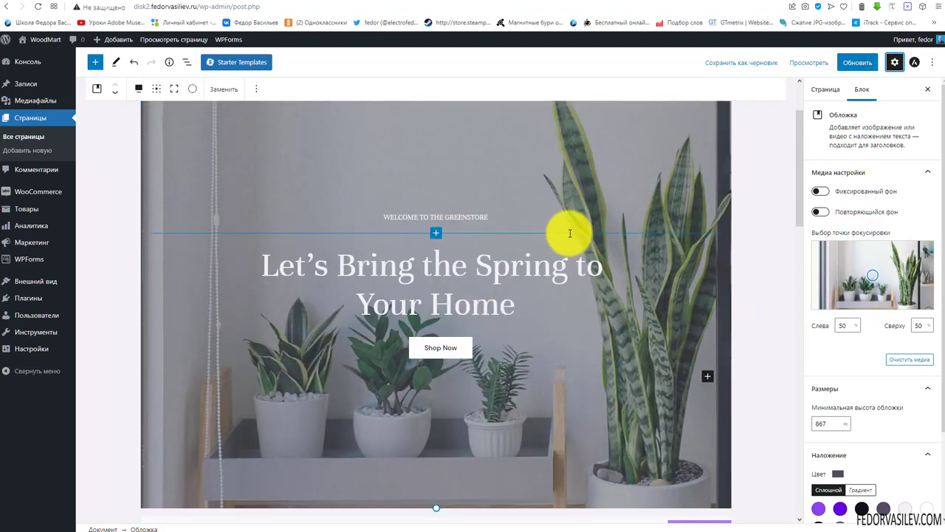
scroll(609, 289, "down", 2)
scroll(610, 289, "up", 2)
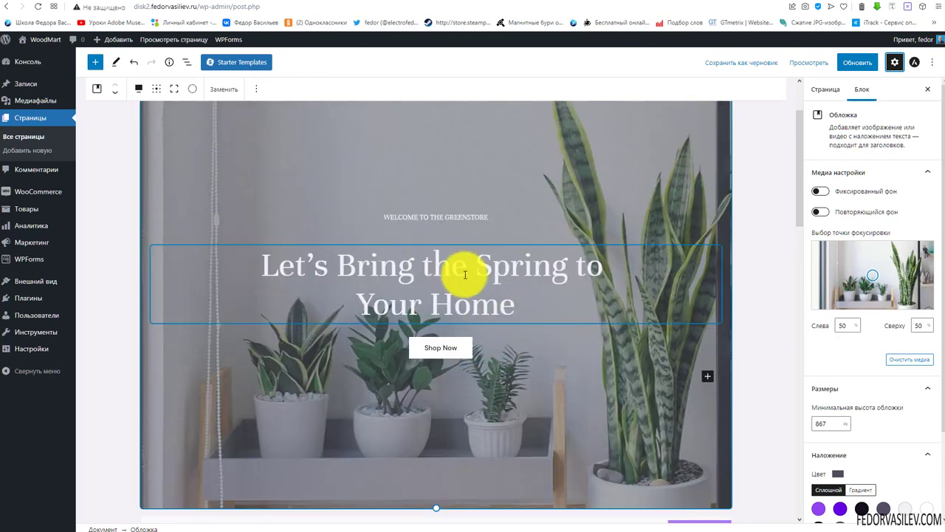
left_click(429, 279)
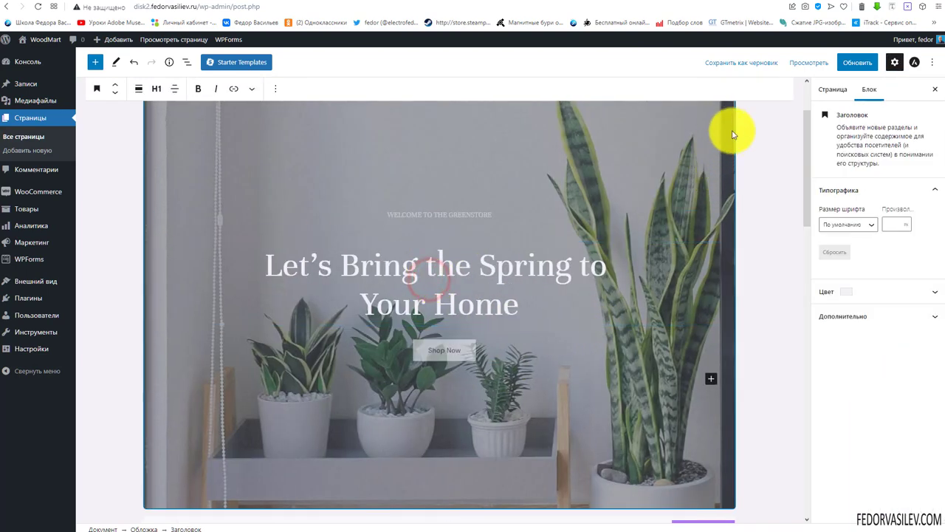
left_click(843, 316)
left_click(849, 291)
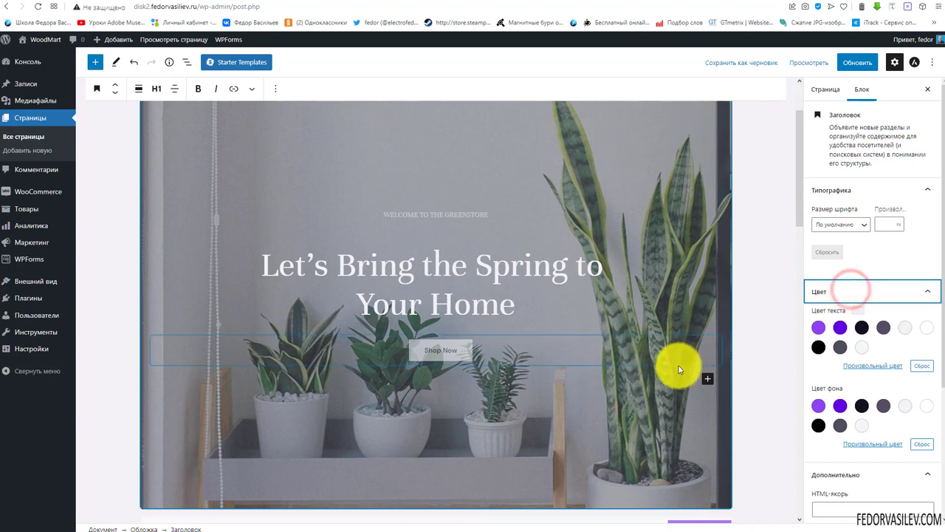
left_click(838, 329)
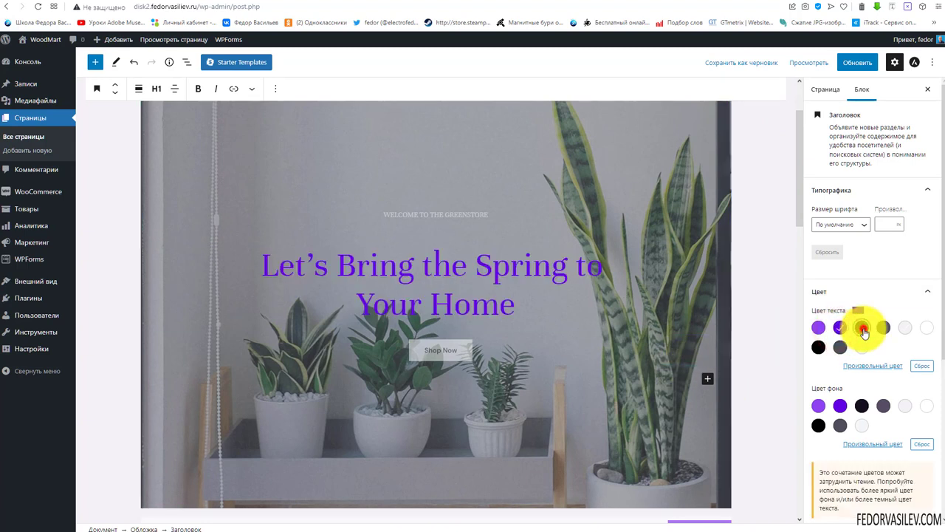
left_click(861, 327)
left_click(883, 327)
left_click(815, 330)
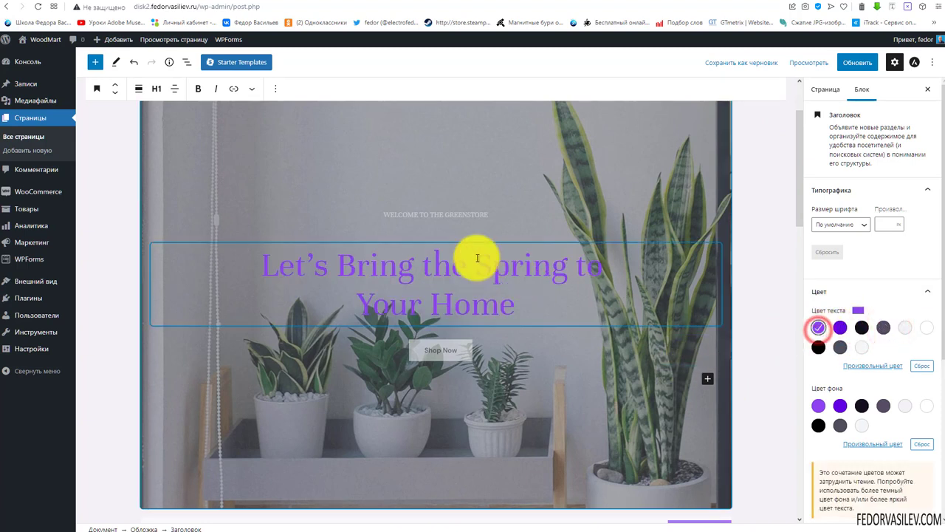
Select the heading text and Shop Now button, check Astra settings, and open Starter Templates
double_click(479, 259)
left_click(472, 279)
left_click_drag(516, 302, 250, 271)
left_click(439, 350)
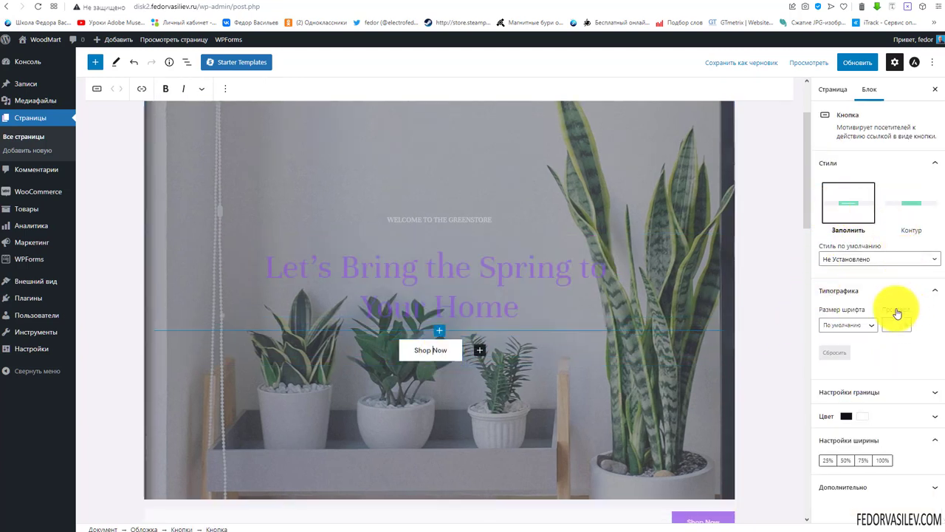
left_click(914, 62)
left_click(241, 64)
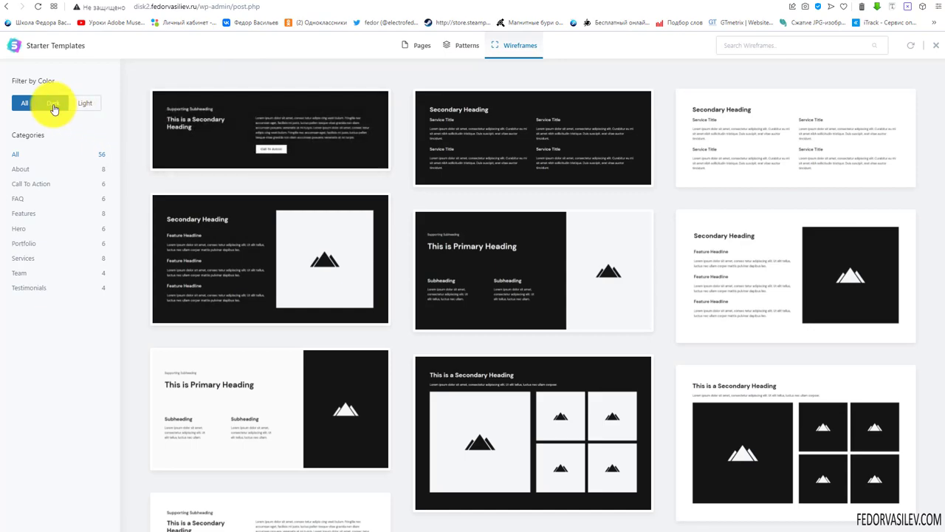
Filter the wireframes by Portfolio, Hero and Features, then by Dark, Light and All colours
scroll(529, 319, "down", 4)
scroll(791, 369, "down", 3)
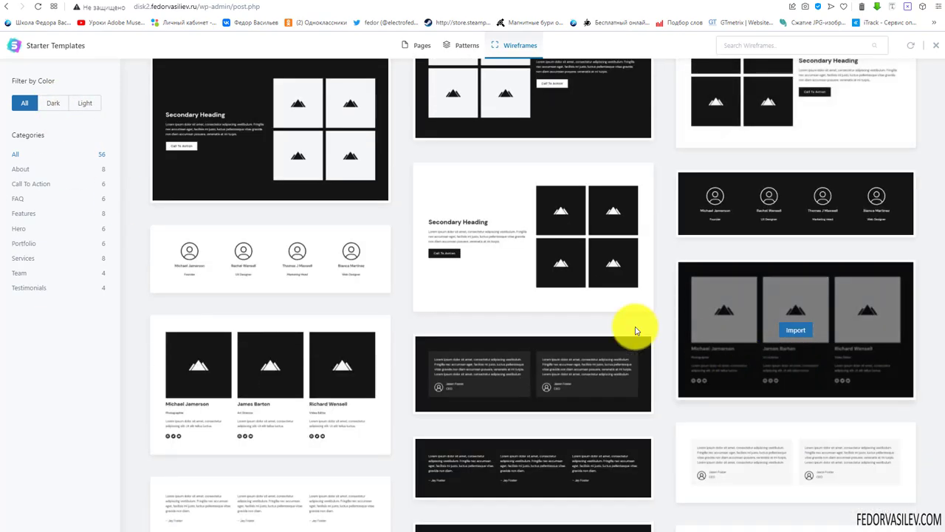
scroll(537, 371, "down", 2)
scroll(270, 302, "down", 5)
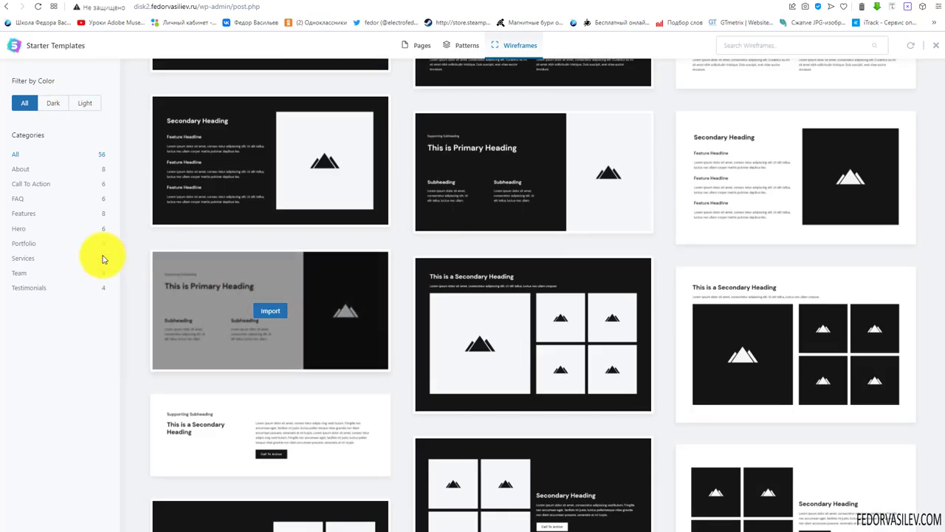
left_click(37, 244)
left_click(22, 228)
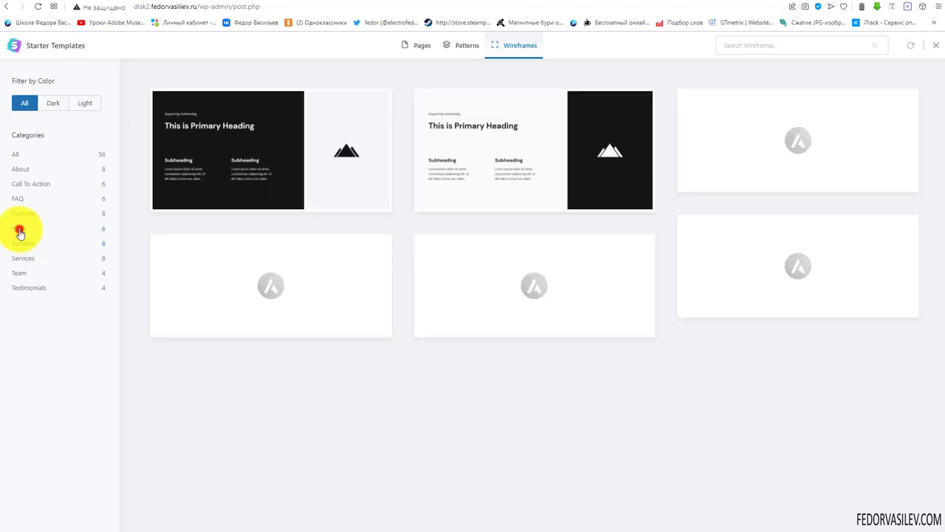
left_click(19, 214)
left_click(46, 105)
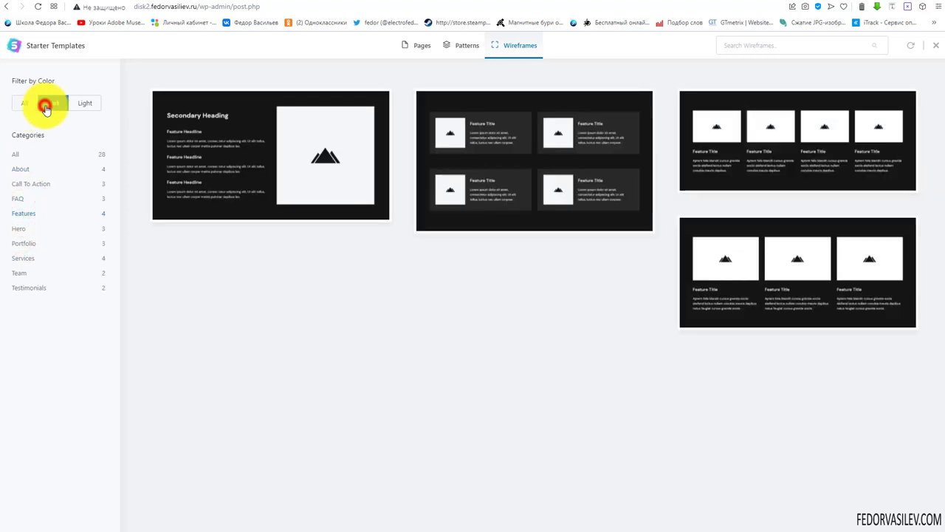
left_click(29, 107)
left_click(55, 104)
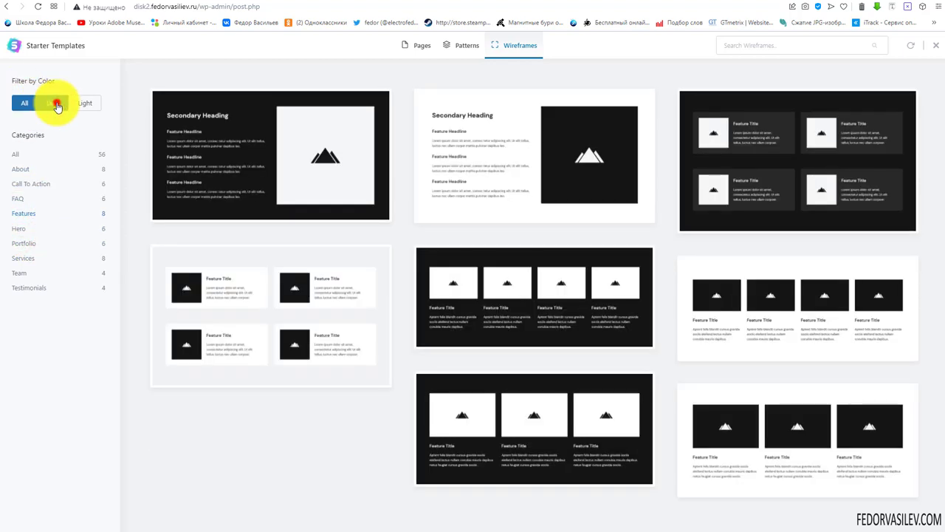
left_click(81, 105)
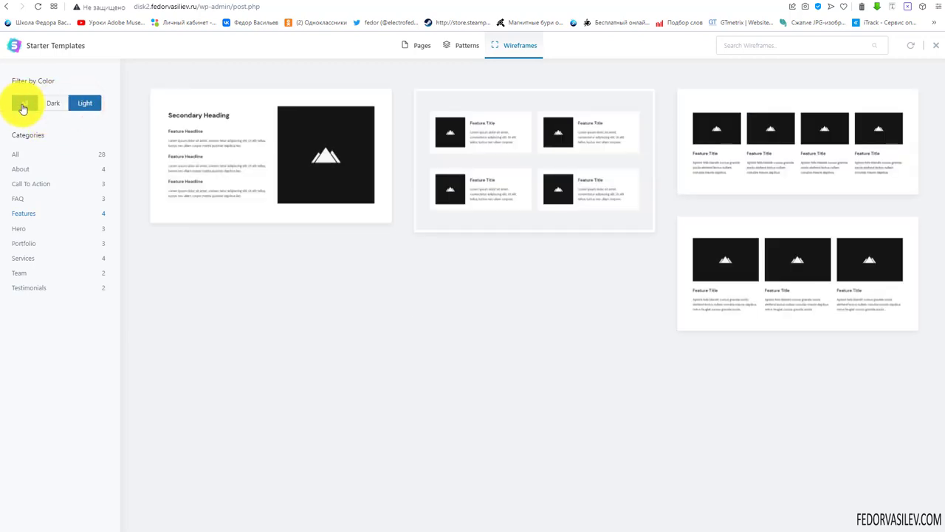
left_click(25, 103)
Browse the Patterns and Pages tabs, then close the Starter Templates library
left_click(459, 46)
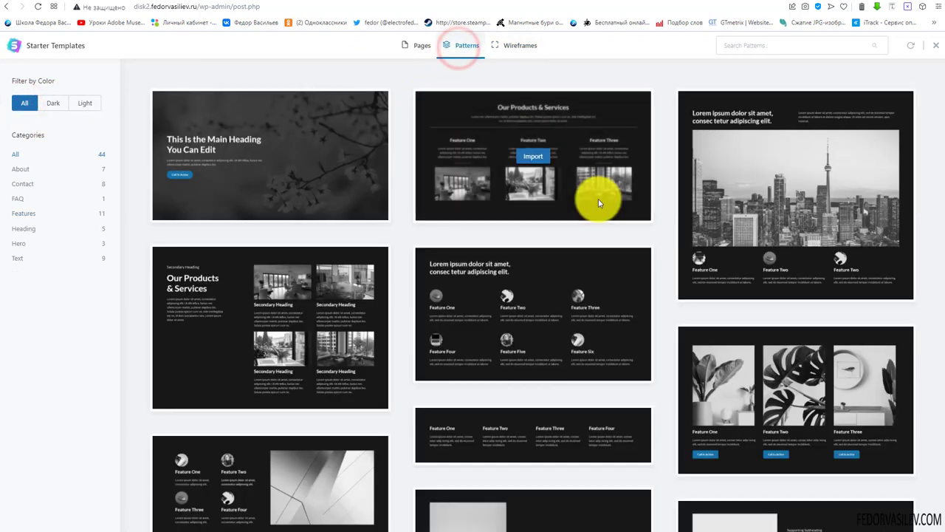
scroll(576, 190, "down", 5)
scroll(738, 317, "down", 5)
scroll(649, 341, "down", 5)
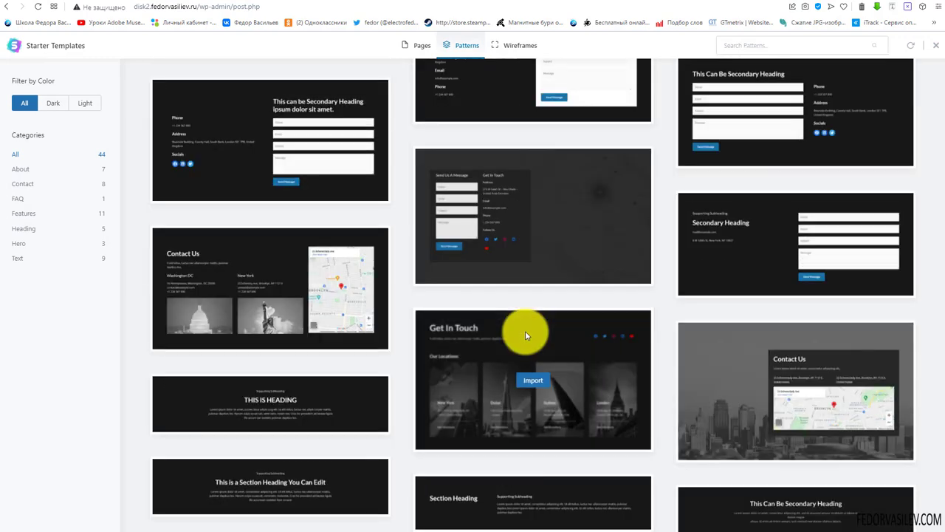
scroll(502, 280, "up", 5)
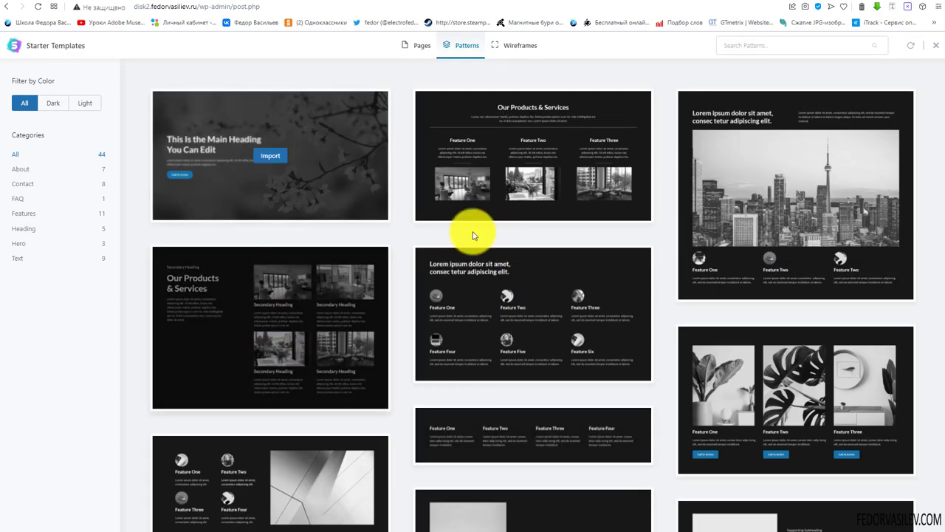
left_click(424, 47)
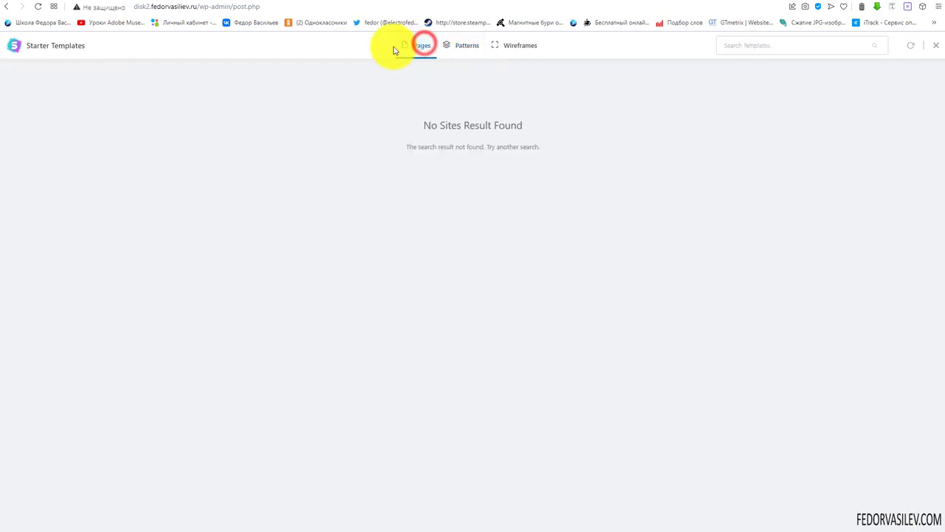
left_click(884, 49)
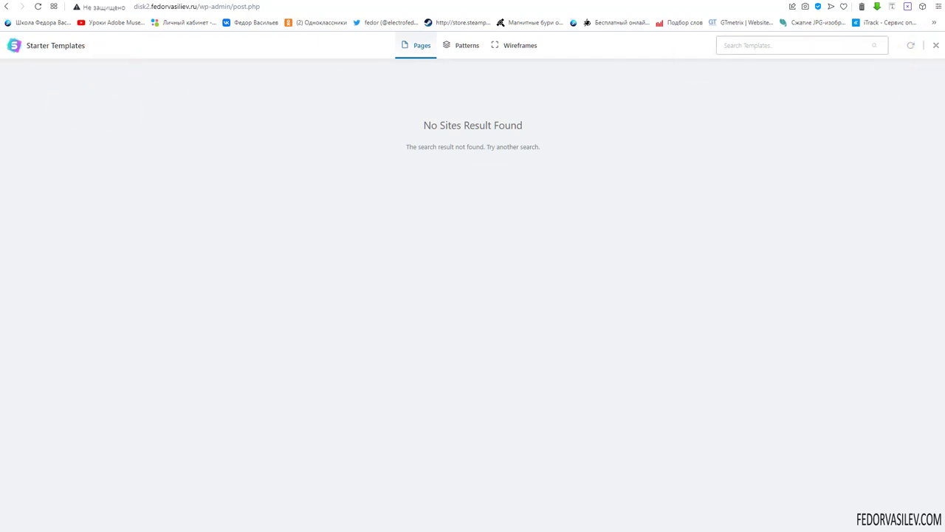
left_click(934, 46)
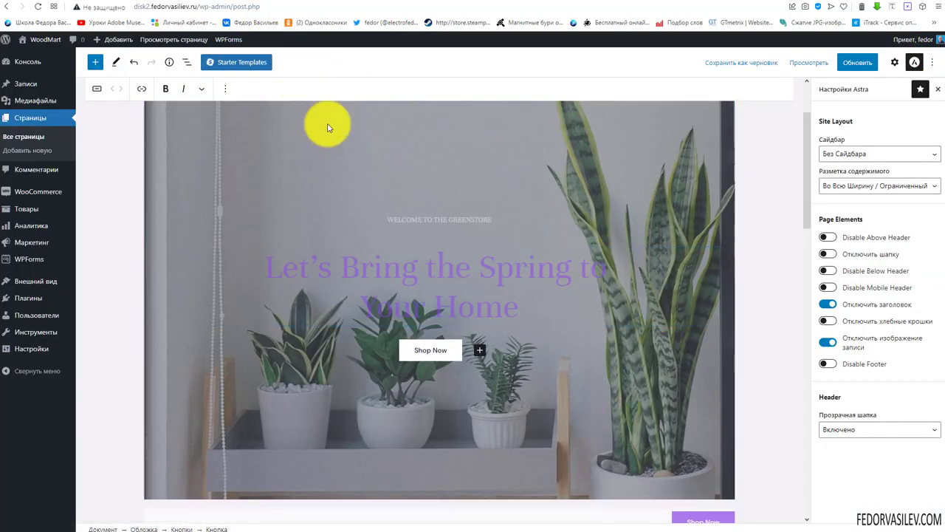
scroll(232, 210, "up", 2)
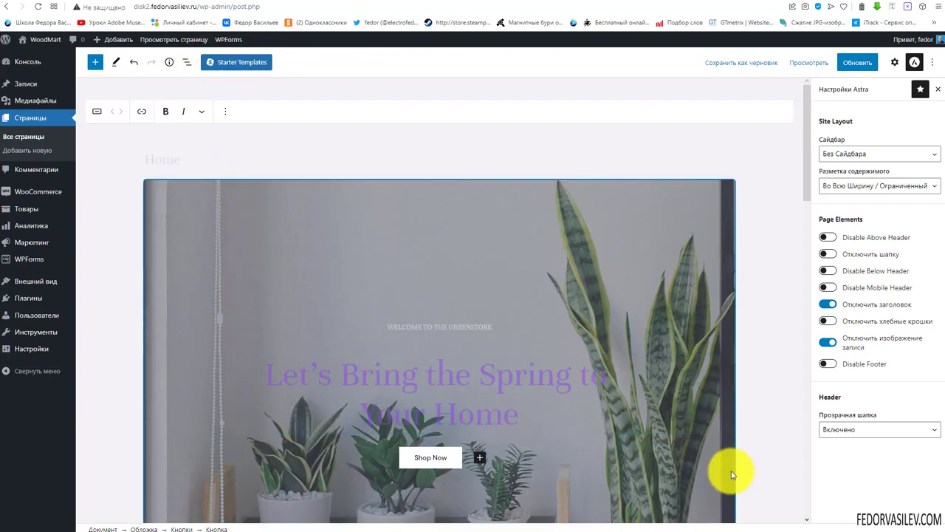
scroll(621, 323, "down", 8)
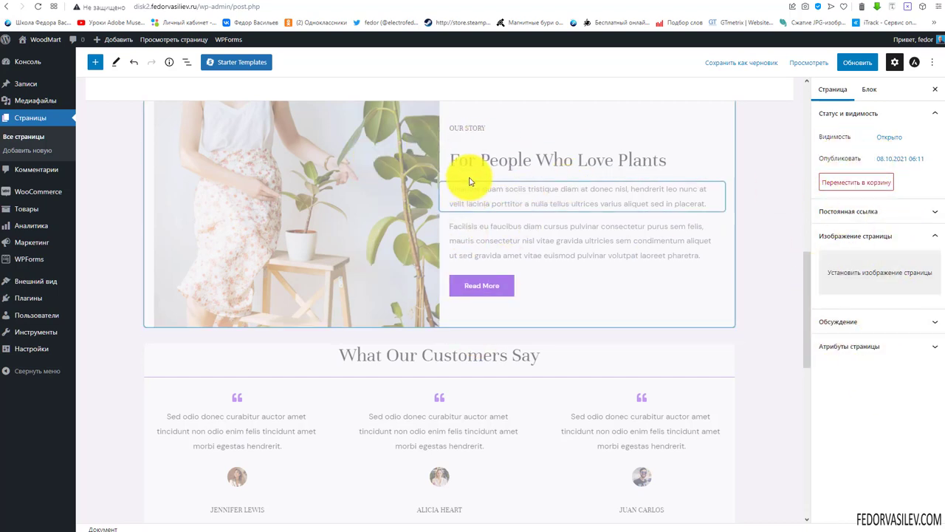
scroll(394, 289, "down", 3)
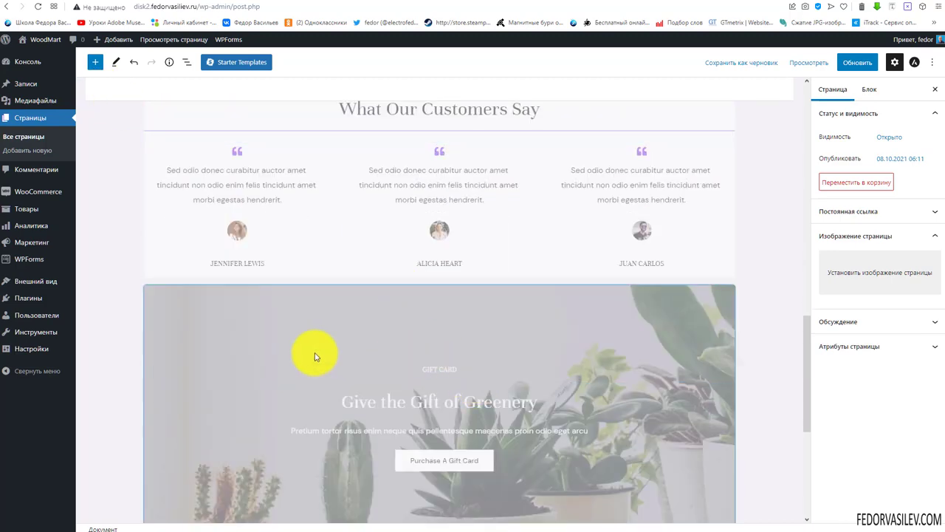
scroll(313, 355, "down", 4)
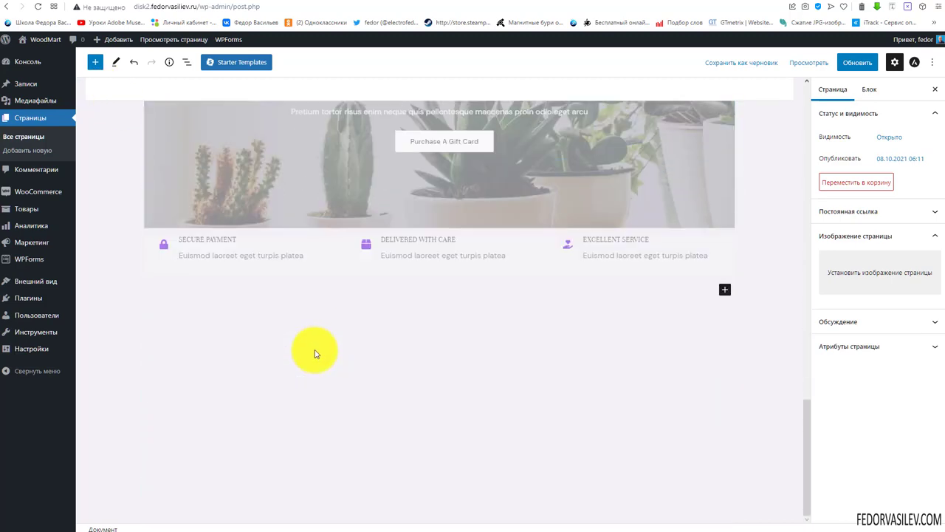
scroll(315, 354, "up", 1)
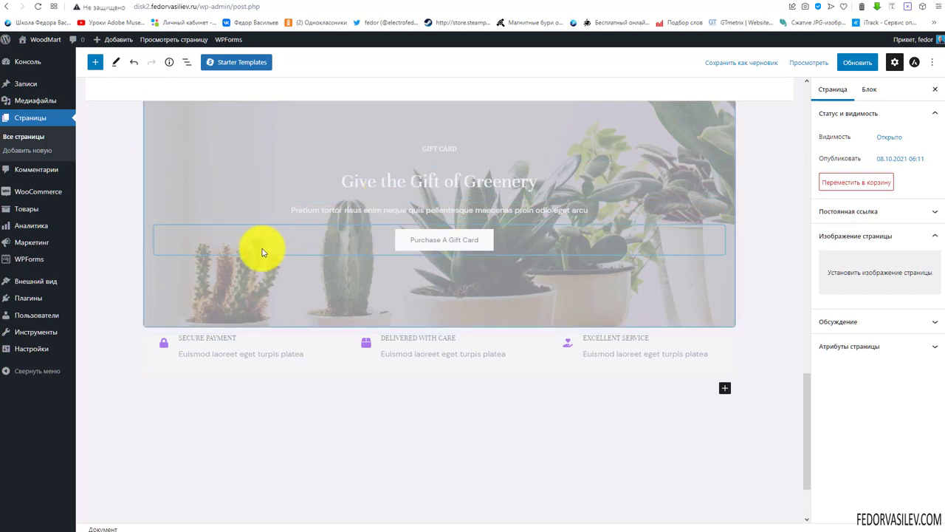
Drag the Ultimate Addons Section block from the inserter to below the features row
left_click(93, 64)
scroll(158, 192, "down", 12)
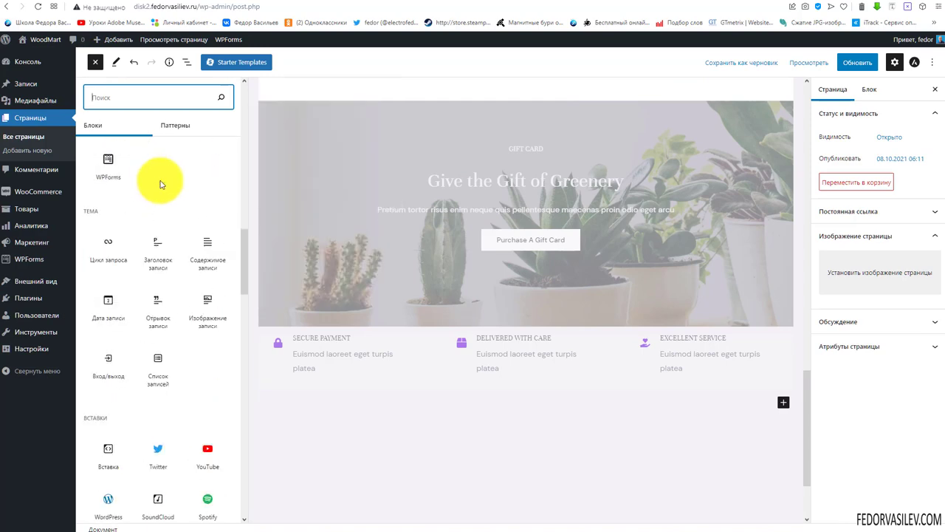
scroll(158, 188, "down", 5)
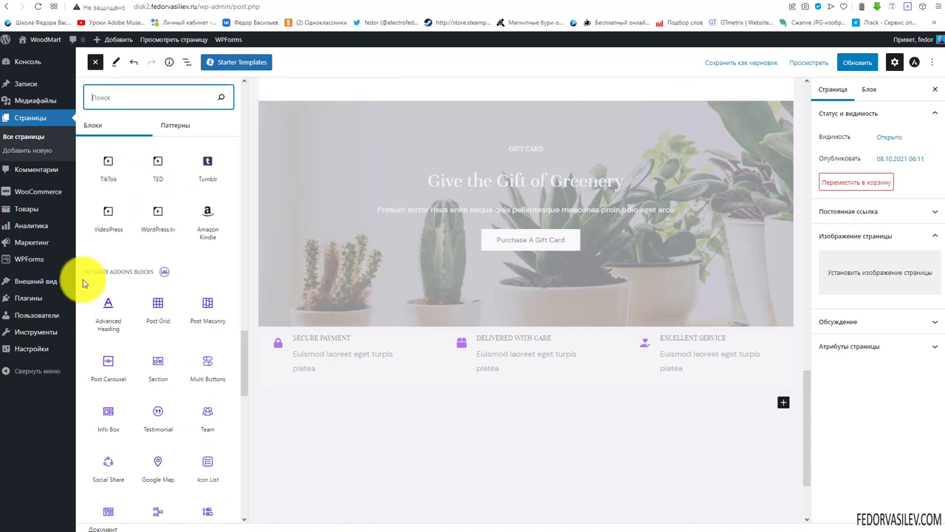
scroll(152, 275, "down", 3)
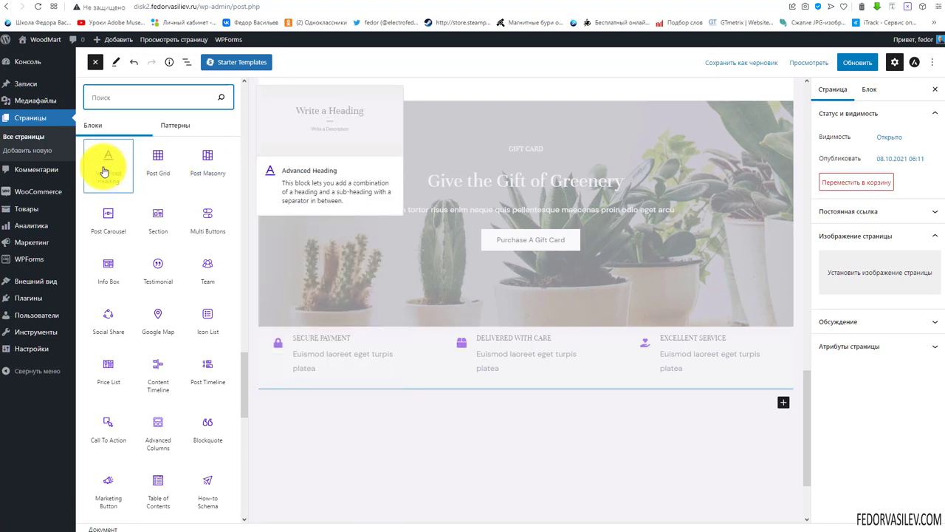
scroll(179, 242, "down", 1)
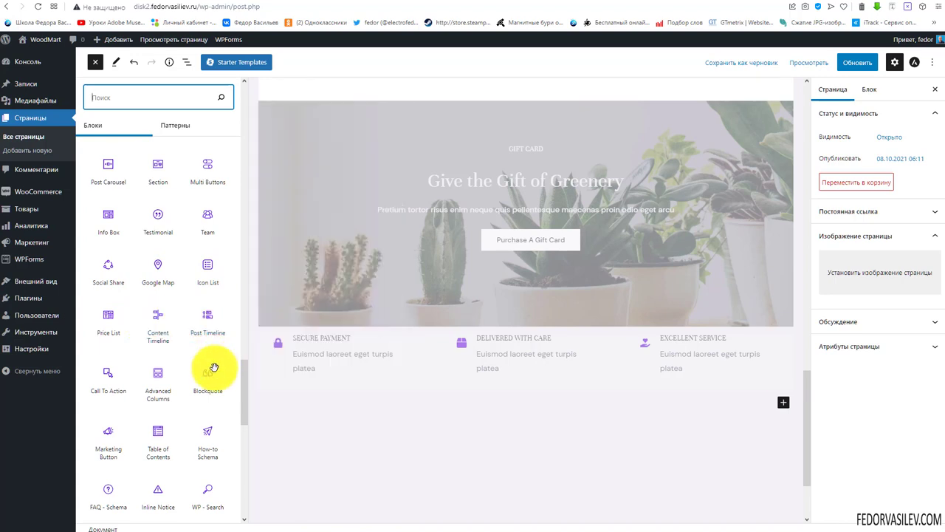
scroll(205, 369, "up", 10)
scroll(169, 337, "down", 10)
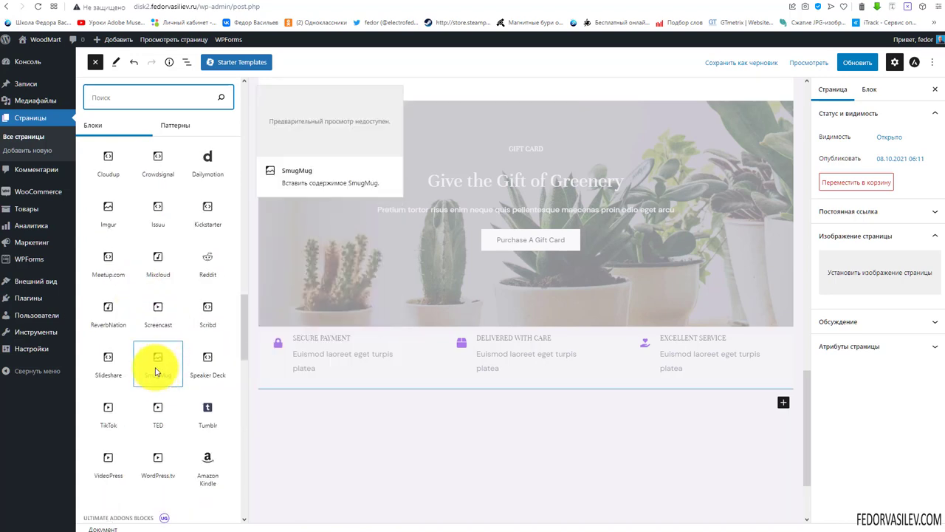
left_click_drag(165, 272, 605, 382)
scroll(605, 382, "up", 15)
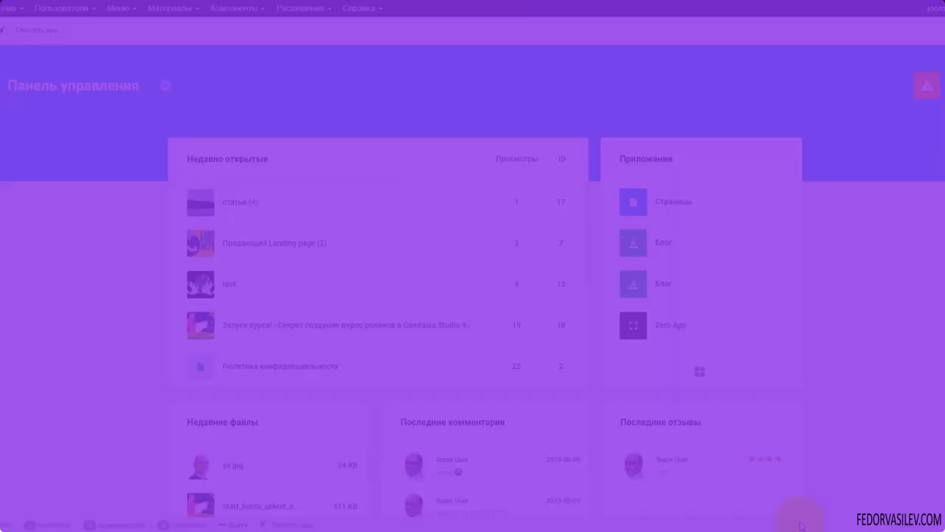
From the Gridbox notices, go to the apps page and open the Zero App articles list
left_click(935, 88)
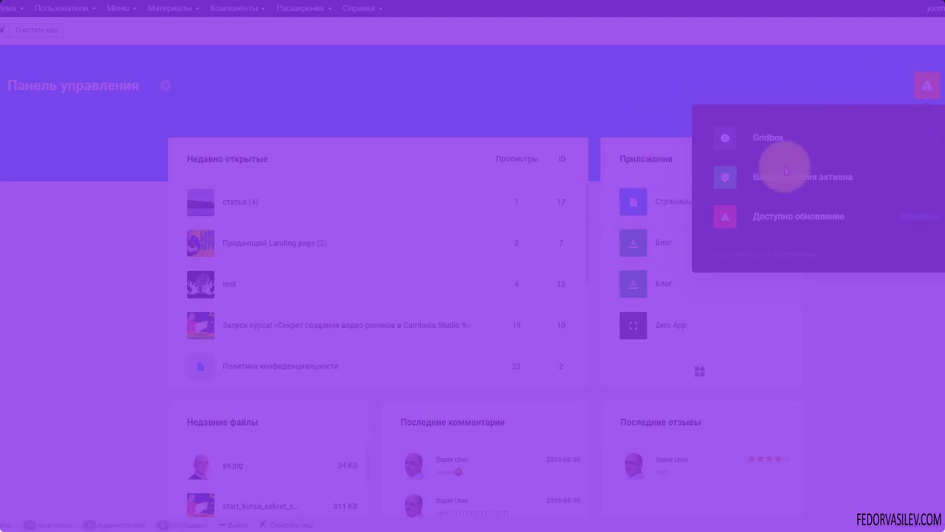
left_click(728, 142)
left_click(12, 177)
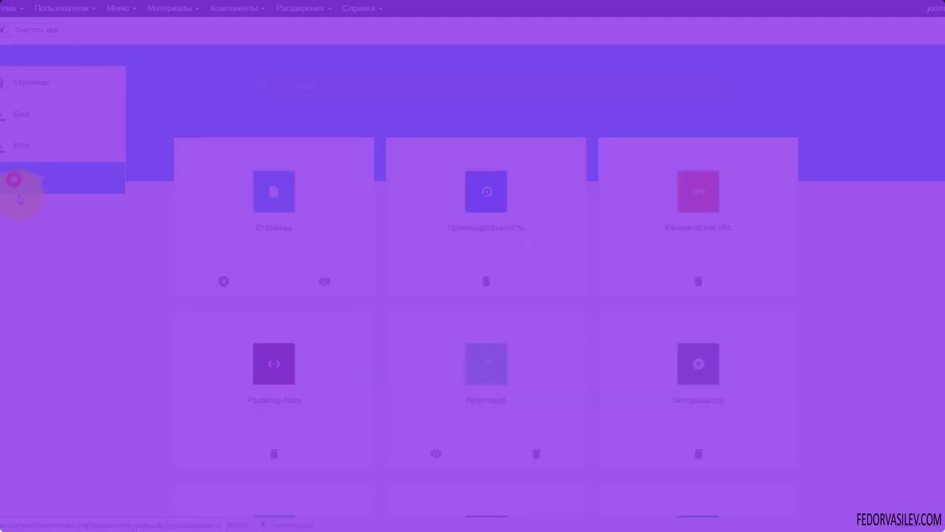
left_click(288, 319)
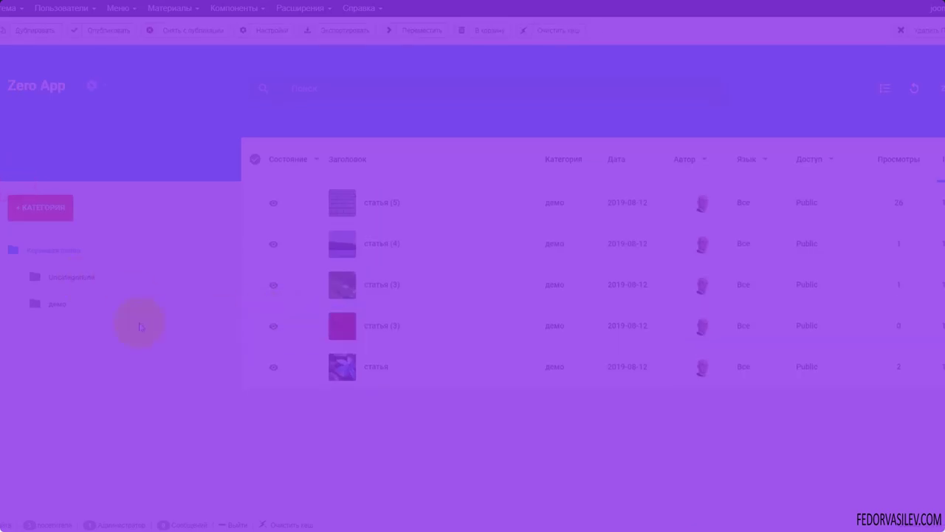